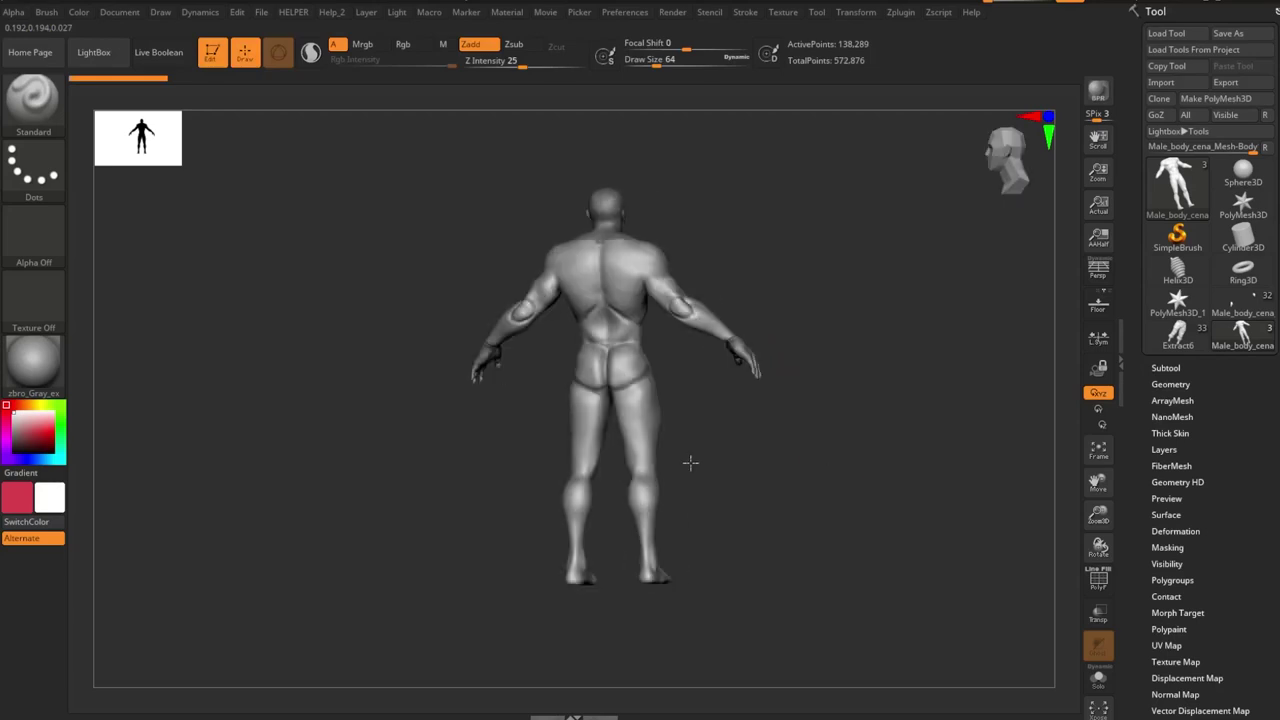
- Extract the masked waist as a new band subtool, Extract1, and show it solo
{"action": "key", "text": "space"}
{"action": "left_click", "coordinate": [694, 657]}
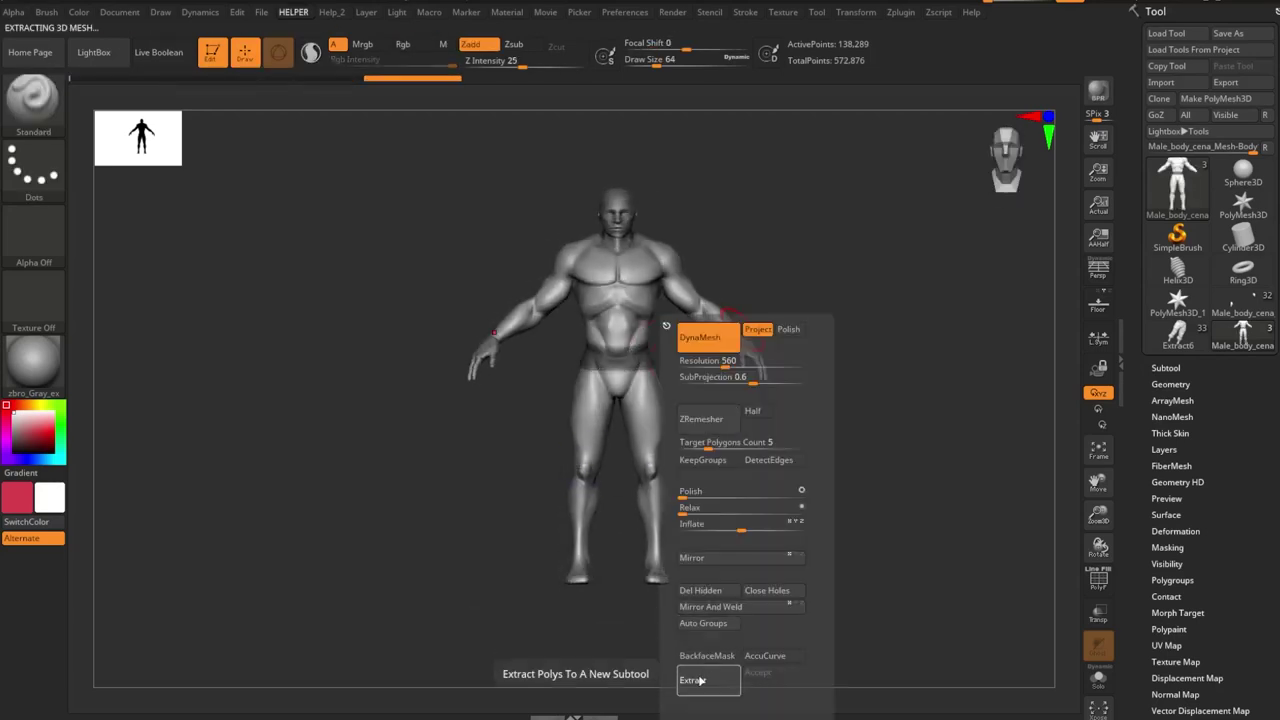
{"action": "left_click", "coordinate": [694, 680]}
{"action": "key", "text": "space"}
- Flatten the extracted waist band with the TrimDynamic brush, checking its back
{"action": "left_click", "coordinate": [666, 347]}
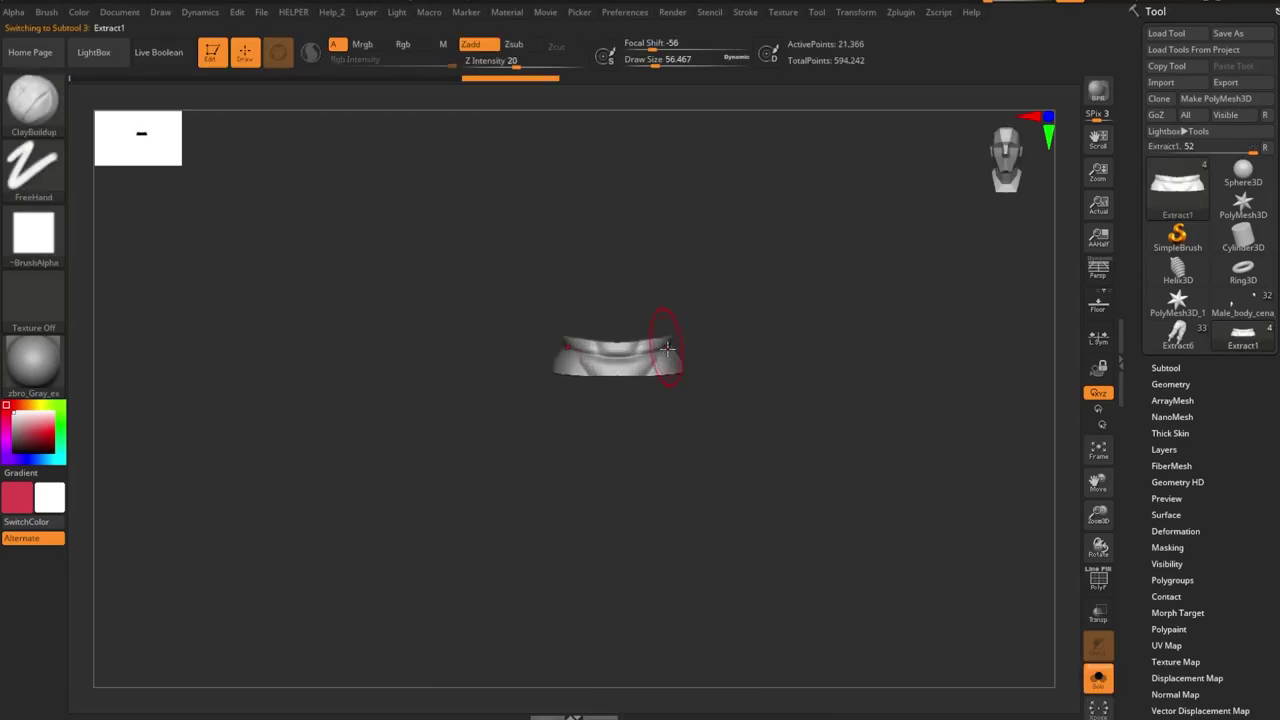
{"action": "mouse_move", "coordinate": [660, 360]}
{"action": "left_mouse_down"}
{"action": "mouse_move", "coordinate": [731, 372]}
{"action": "mouse_move", "coordinate": [563, 366]}
{"action": "left_mouse_up"}
{"action": "key", "text": "b"}
{"action": "key", "text": "t"}
{"action": "key", "text": "d"}
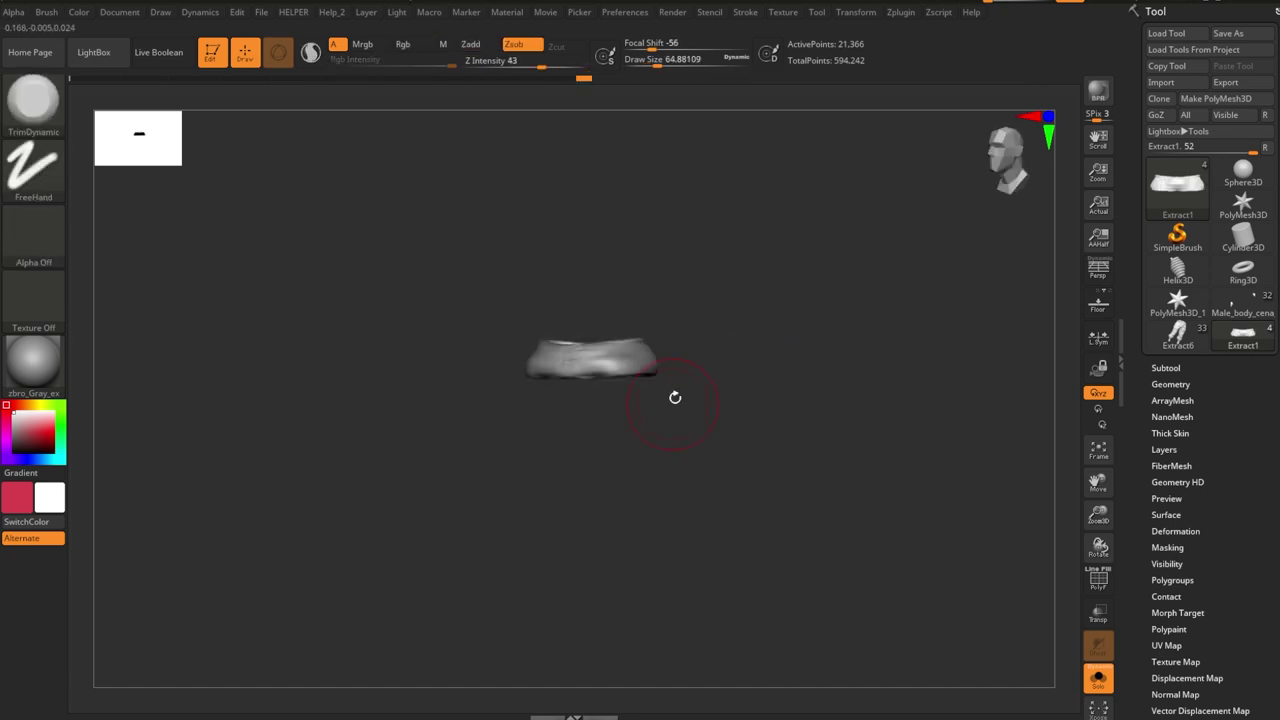
- ZRemesh the band for cleaner topology, then restore the full figure in front view
{"action": "key", "text": "space"}
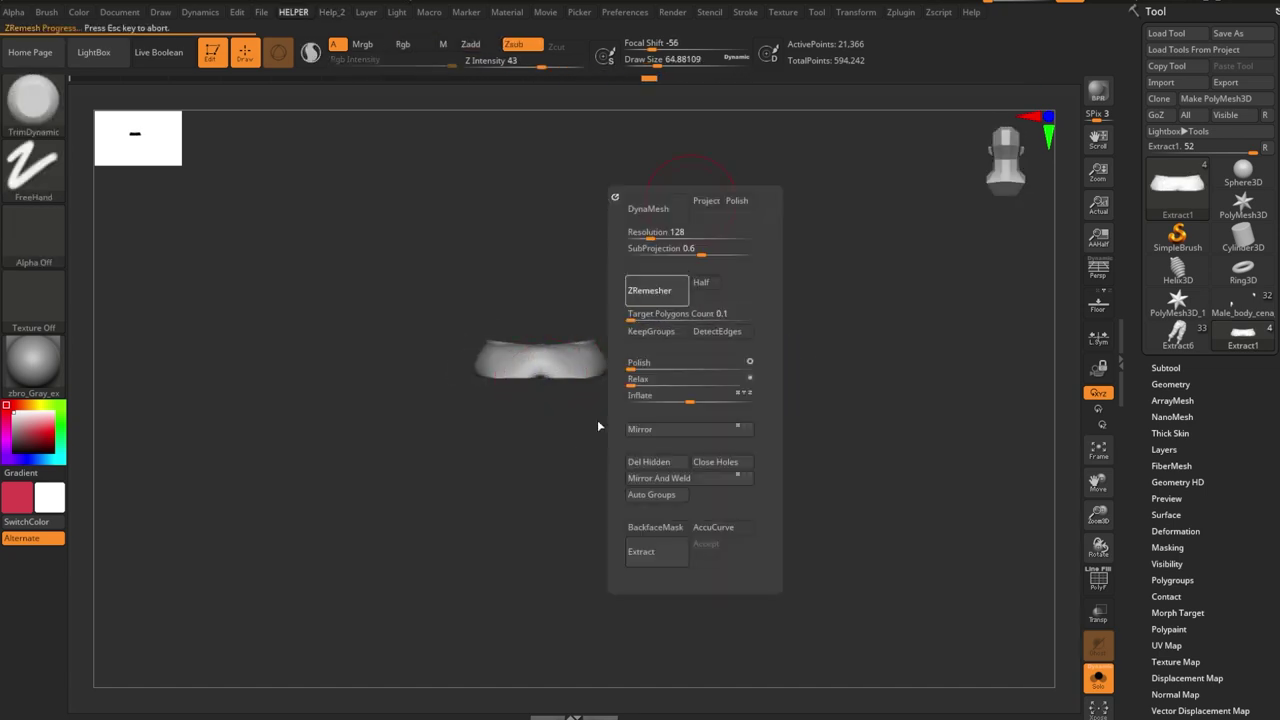
{"action": "key", "text": "space"}
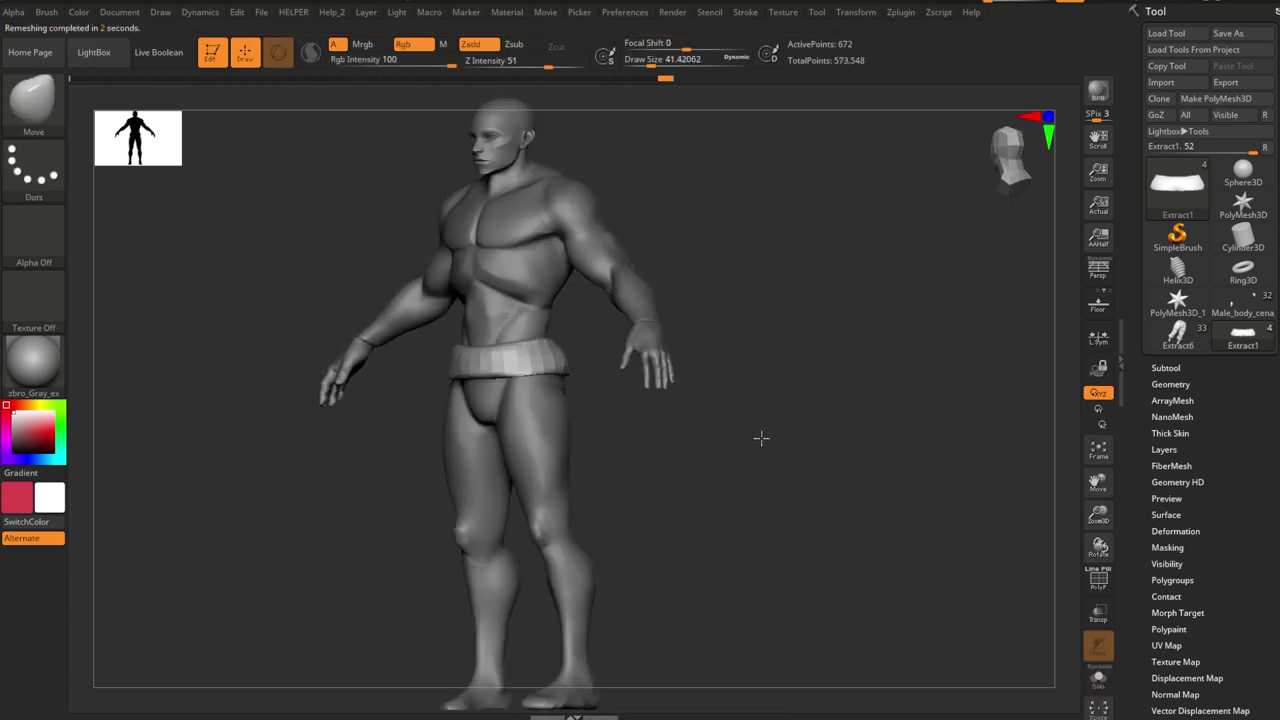
{"action": "mouse_move", "coordinate": [763, 437]}
{"action": "left_mouse_down"}
{"action": "mouse_move", "coordinate": [690, 497]}
{"action": "mouse_move", "coordinate": [586, 371]}
{"action": "left_mouse_up"}
{"action": "key", "text": "alt+s"}
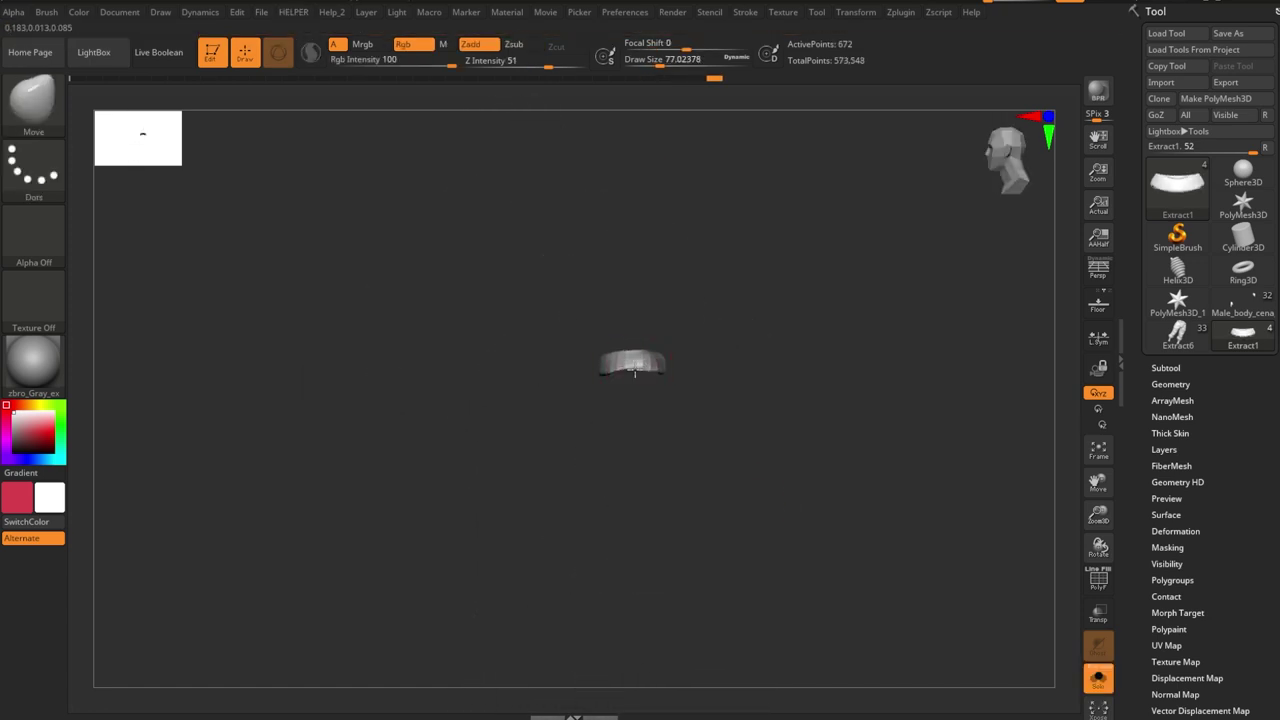
{"action": "key", "text": "alt+s"}
{"action": "mouse_move", "coordinate": [686, 366]}
{"action": "left_mouse_down"}
{"action": "mouse_move", "coordinate": [614, 300]}
{"action": "mouse_move", "coordinate": [706, 263]}
{"action": "left_mouse_up"}
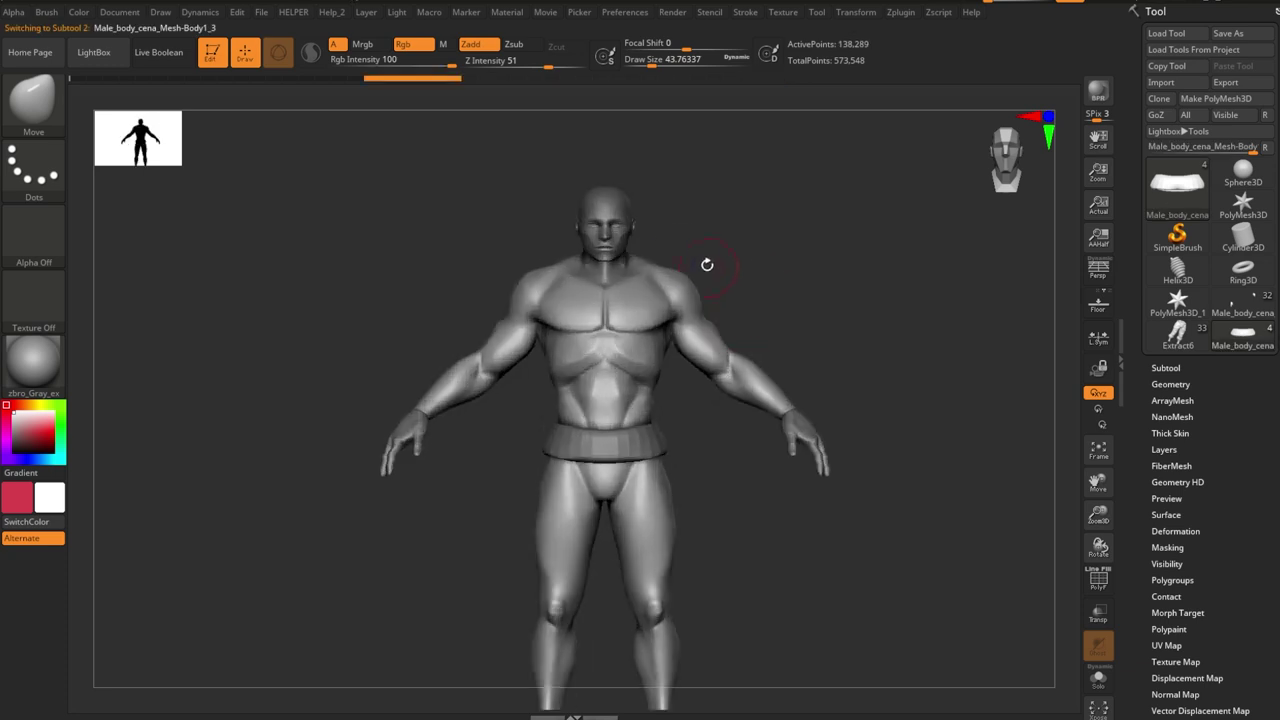
- Lasso-mask the torso and arms, then extract and accept them as the Extract2 shirt, shown solo
{"action": "left_click_drag", "start_coordinate": [588, 360], "coordinate": [745, 290], "text": "ctrl"}
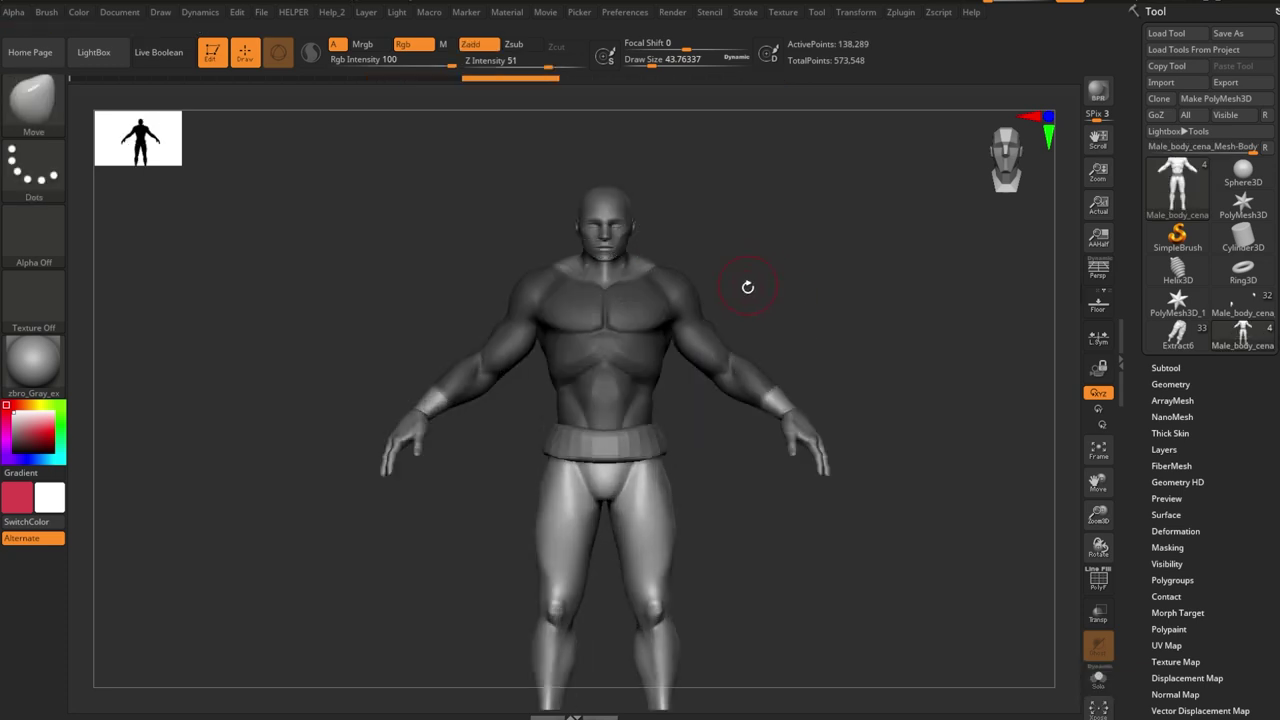
{"action": "key", "text": "space"}
{"action": "left_click_drag", "start_coordinate": [500, 410], "coordinate": [771, 543], "text": "ctrl+alt"}
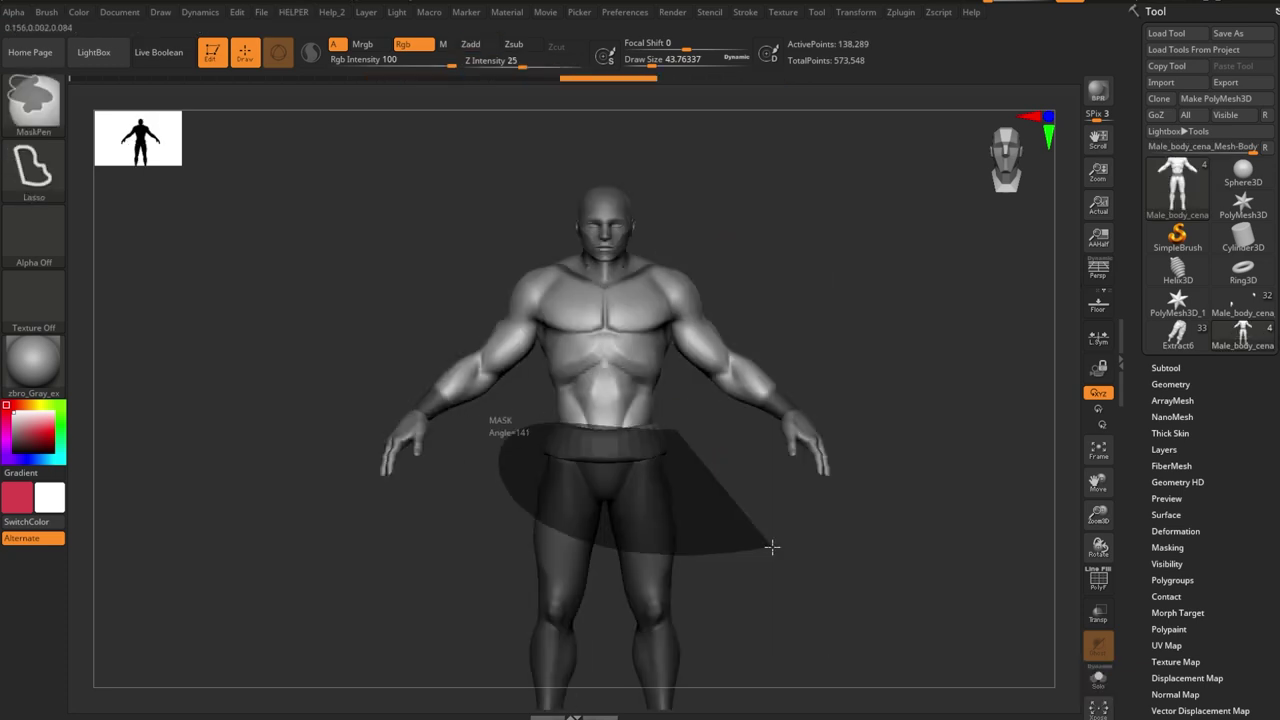
{"action": "key", "text": "space"}
{"action": "left_click", "coordinate": [722, 549]}
{"action": "left_click", "coordinate": [787, 541]}
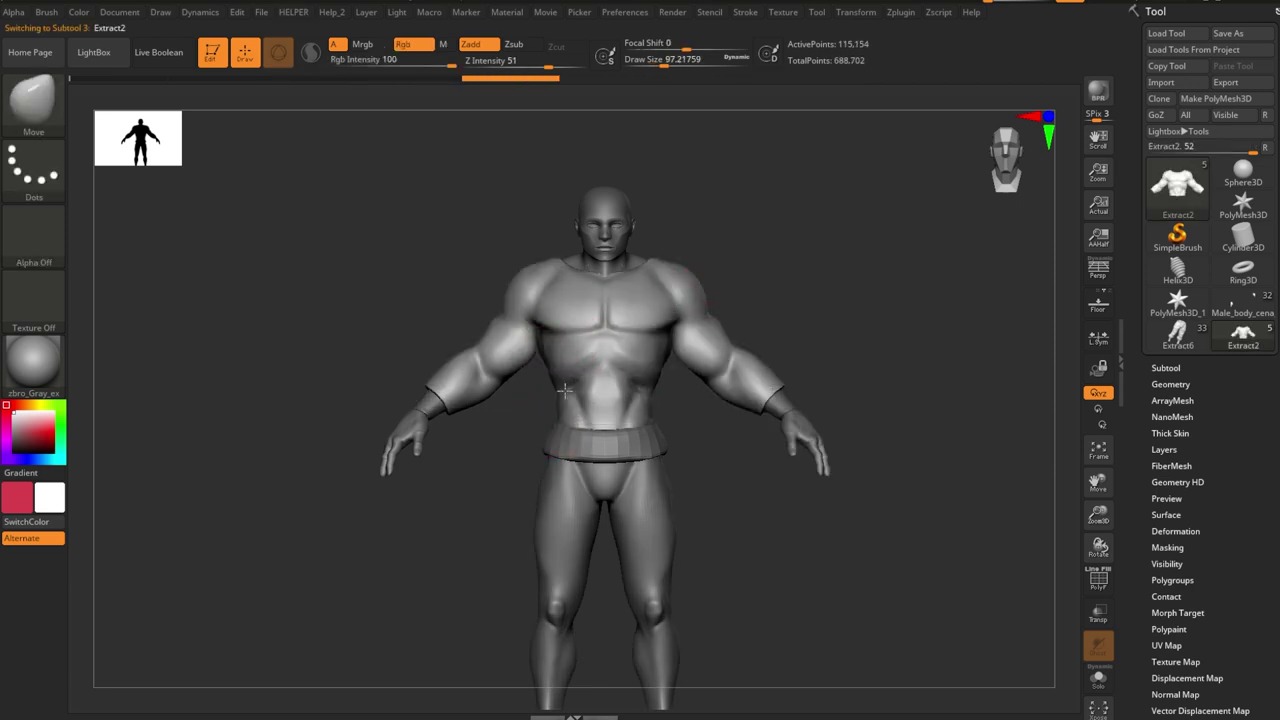
{"action": "key", "text": "ctrl+shift+s"}
{"action": "mouse_move", "coordinate": [657, 352]}
{"action": "right_mouse_down"}
{"action": "mouse_move", "coordinate": [695, 343]}
{"action": "mouse_move", "coordinate": [697, 367]}
{"action": "mouse_move", "coordinate": [639, 366]}
{"action": "right_mouse_up"}
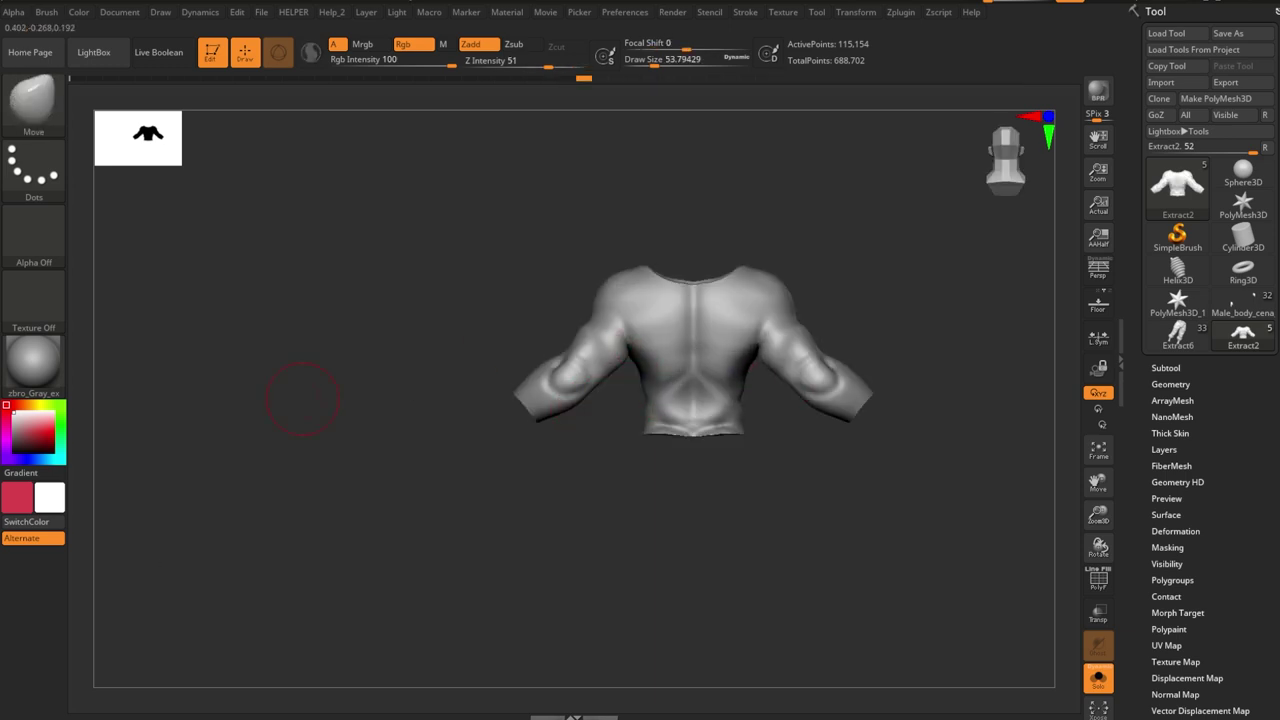
- Drop the shirt a subdivision level and smooth it from front, side and back views
{"action": "key", "text": "b"}
{"action": "key", "text": "c"}
{"action": "key", "text": "b"}
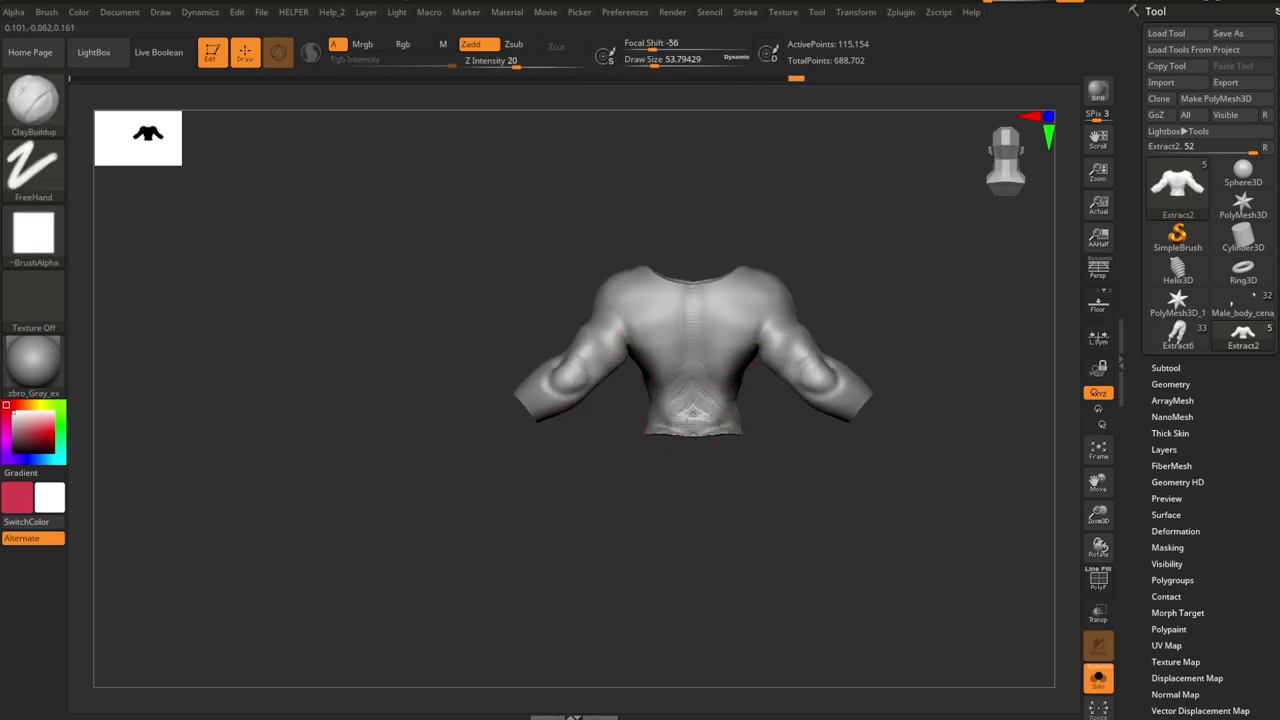
{"action": "mouse_move", "coordinate": [820, 505]}
{"action": "right_mouse_down"}
{"action": "mouse_move", "coordinate": [640, 510]}
{"action": "mouse_move", "coordinate": [624, 424]}
{"action": "right_mouse_up"}
{"action": "key", "text": "shift+d"}
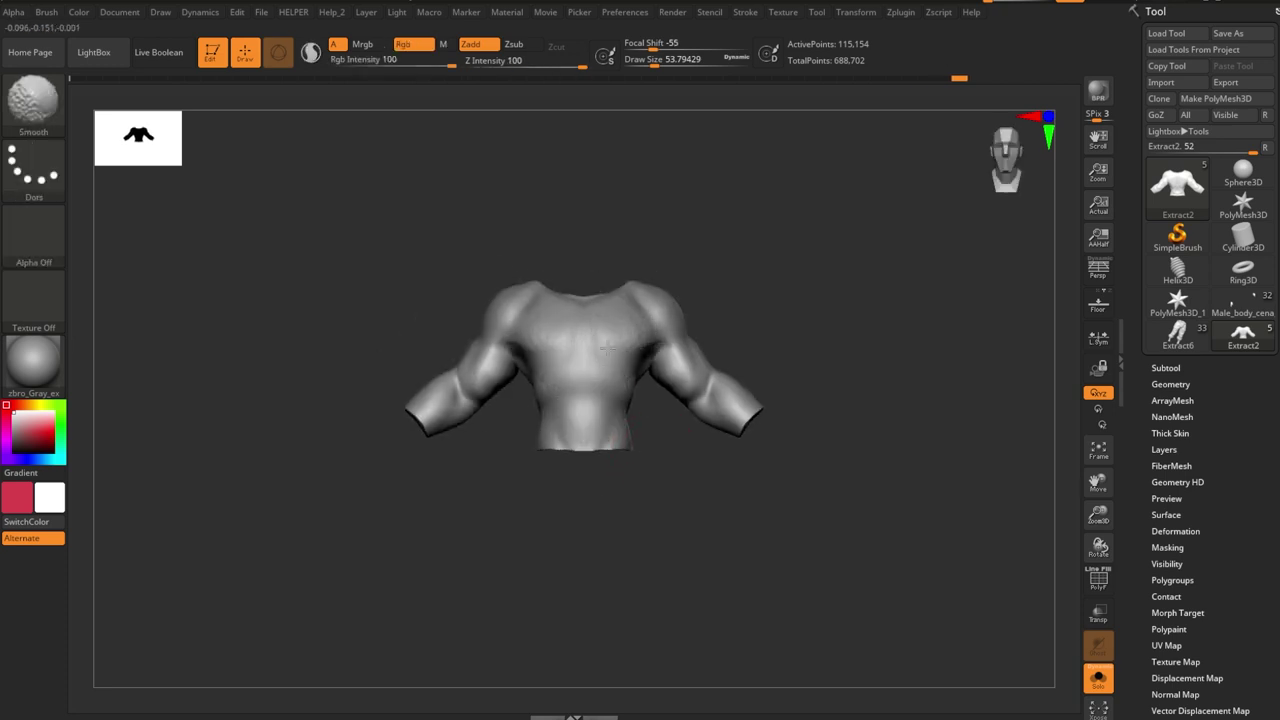
{"action": "right_click_drag", "start_coordinate": [528, 370], "coordinate": [686, 423]}
{"action": "key", "text": "ctrl"}
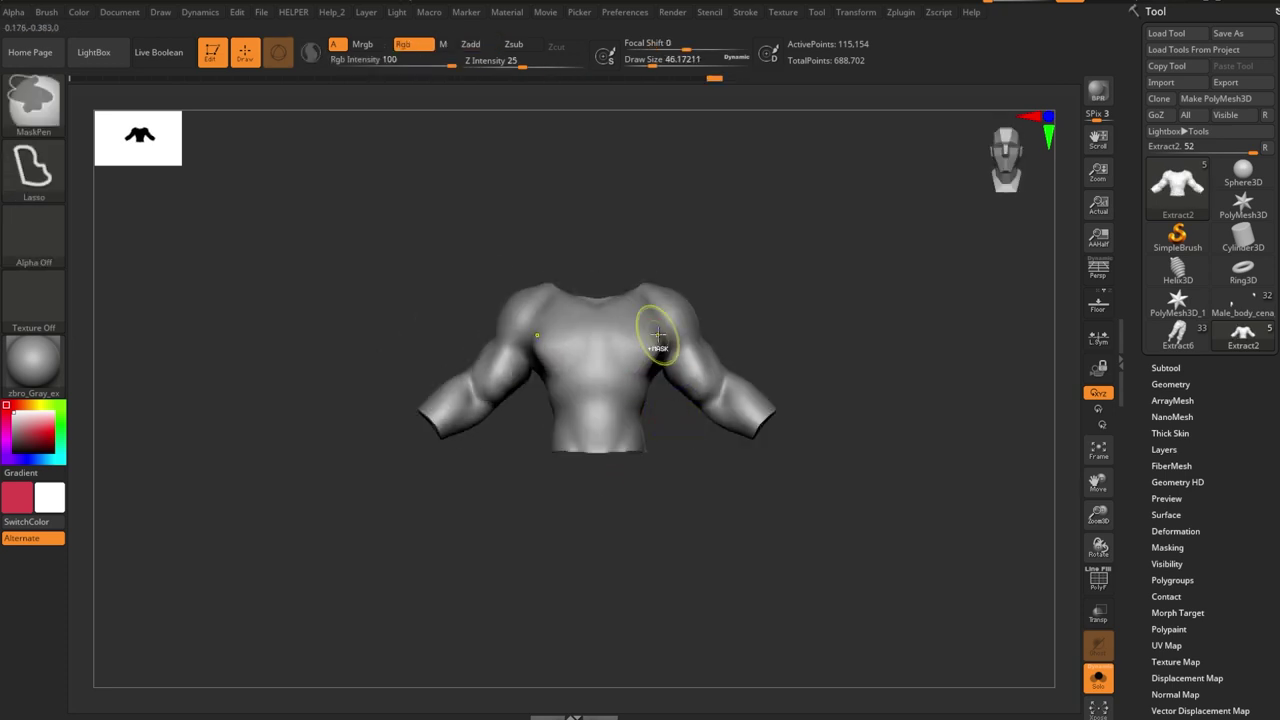
{"action": "mouse_move", "coordinate": [571, 367]}
{"action": "right_mouse_down", "text": "shift"}
{"action": "mouse_move", "coordinate": [618, 428]}
{"action": "mouse_move", "coordinate": [600, 400]}
{"action": "mouse_move", "coordinate": [614, 471]}
{"action": "mouse_move", "coordinate": [662, 416]}
{"action": "mouse_move", "coordinate": [752, 408]}
{"action": "mouse_move", "coordinate": [700, 380]}
{"action": "mouse_move", "coordinate": [686, 343]}
{"action": "mouse_move", "coordinate": [648, 380]}
{"action": "right_mouse_up", "text": "shift"}
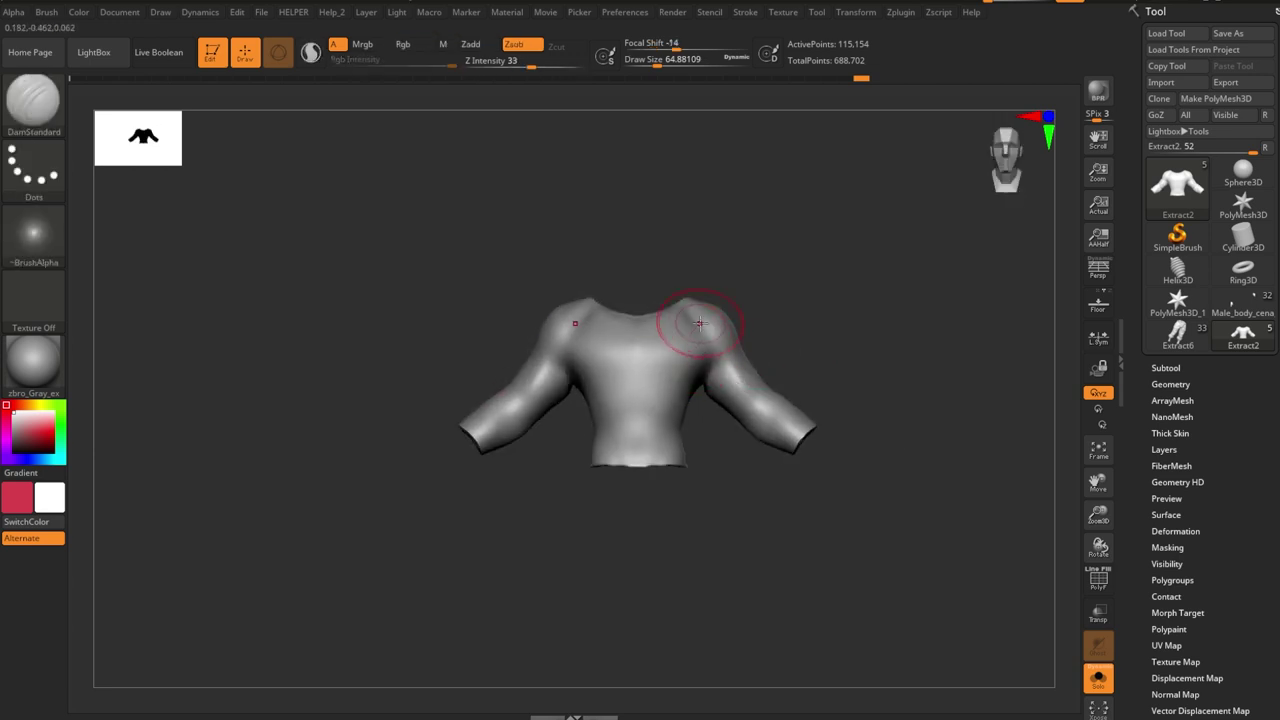
{"action": "right_click_drag", "start_coordinate": [707, 343], "coordinate": [670, 416]}
{"action": "mouse_move", "coordinate": [692, 345]}
{"action": "right_mouse_down", "text": "shift"}
{"action": "mouse_move", "coordinate": [729, 334]}
{"action": "mouse_move", "coordinate": [751, 477]}
{"action": "mouse_move", "coordinate": [714, 445]}
{"action": "mouse_move", "coordinate": [714, 370]}
{"action": "right_mouse_up", "text": "shift"}
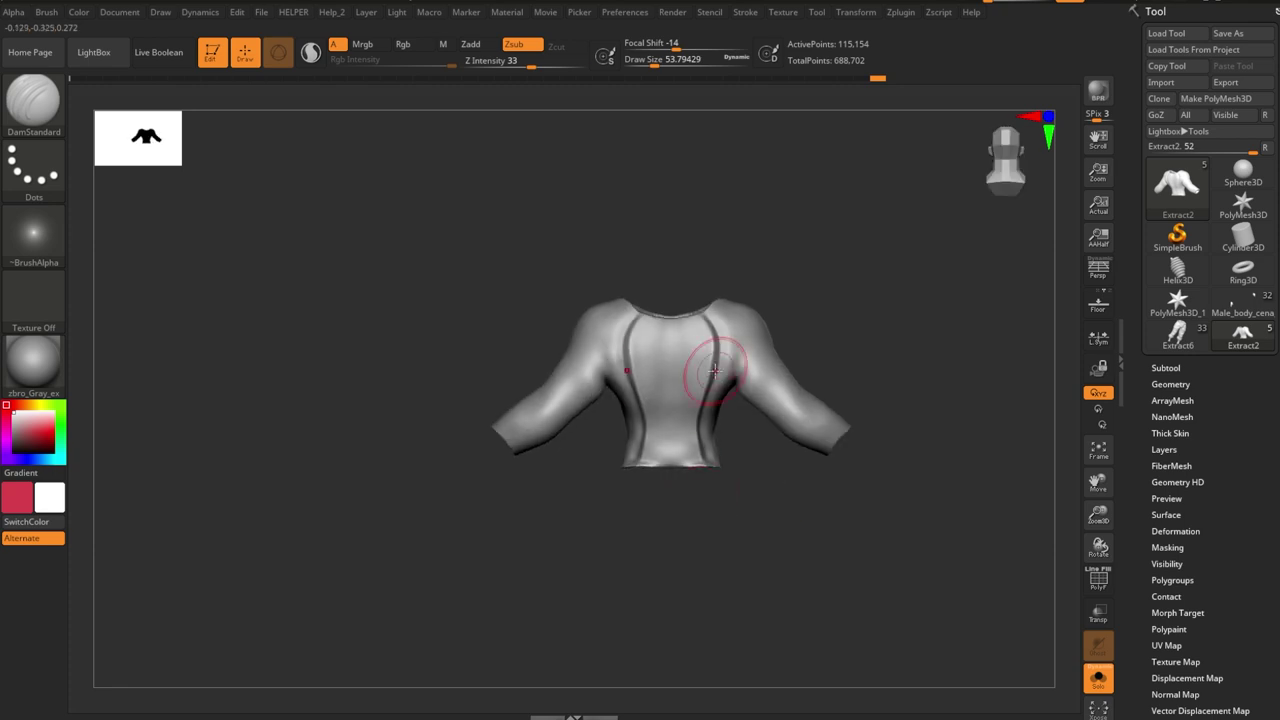
- Reshape the shirt with Move and TrimDynamic, then begin carving seams with DamStandard
{"action": "key", "text": "b"}
{"action": "key", "text": "m"}
{"action": "key", "text": "v"}
{"action": "key", "text": "b"}
{"action": "key", "text": "t"}
{"action": "key", "text": "d"}
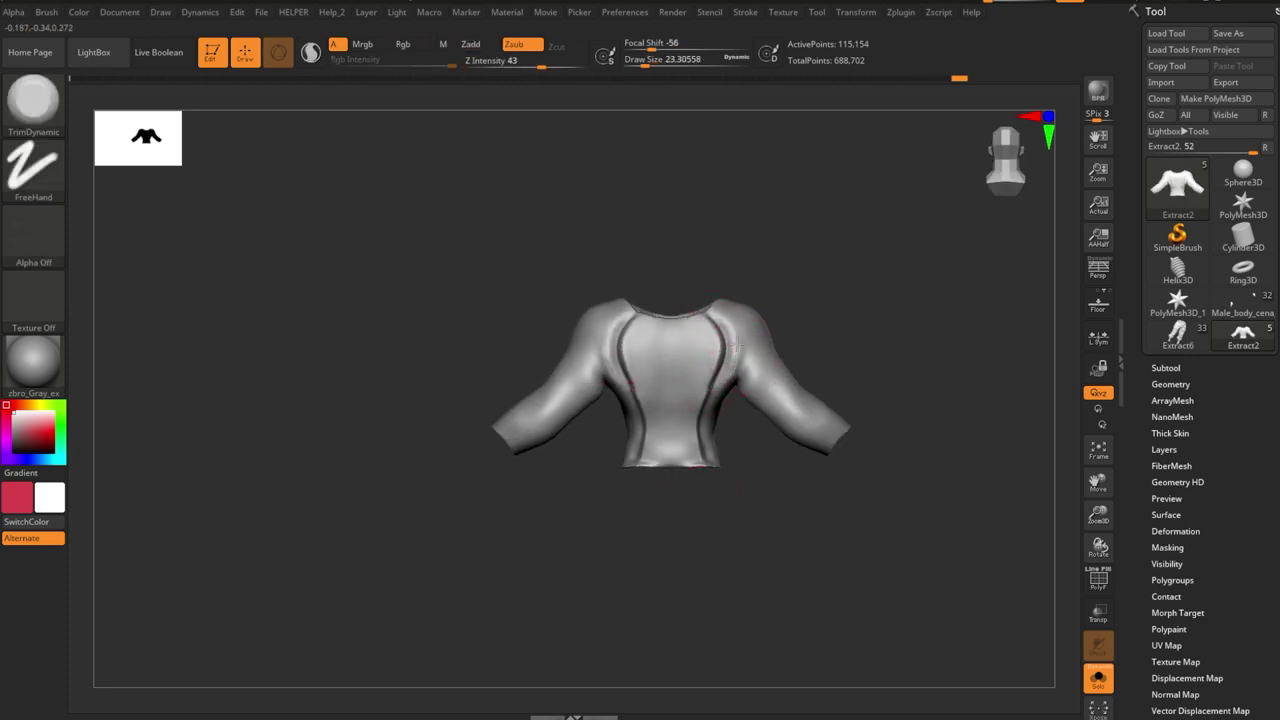
{"action": "key", "text": "b"}
{"action": "key", "text": "m"}
{"action": "key", "text": "v"}
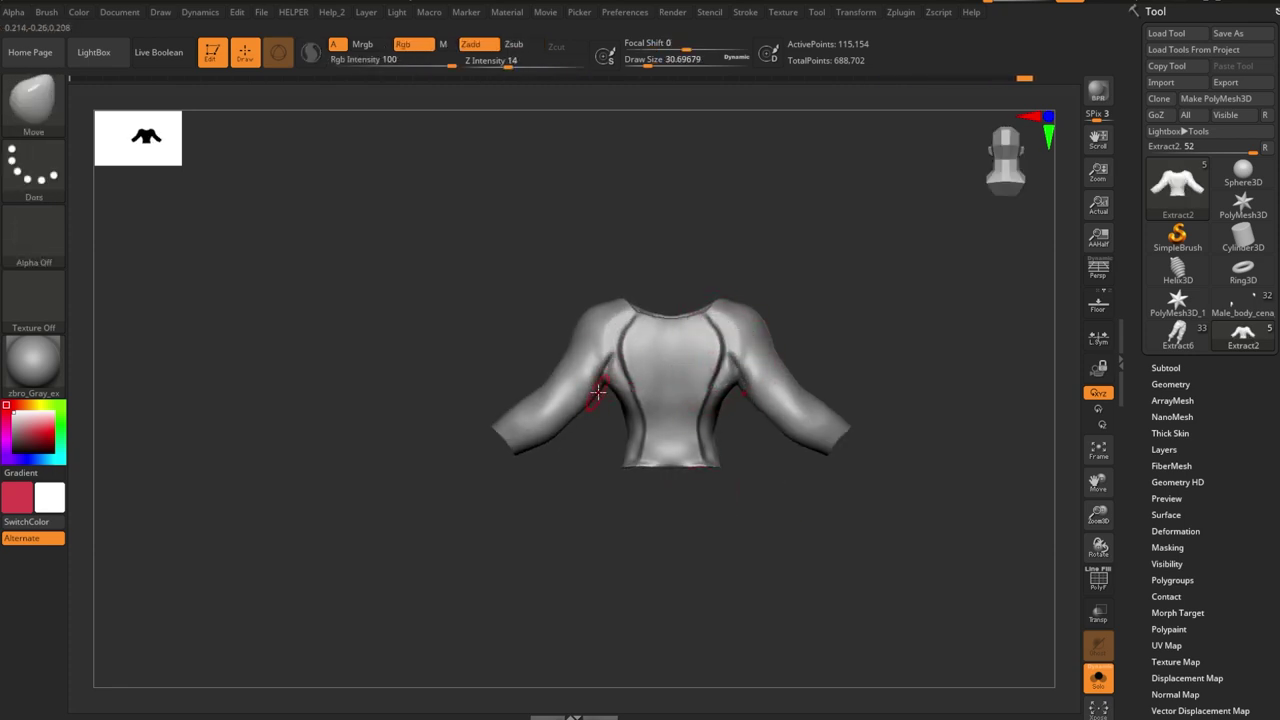
{"action": "key", "text": "b"}
{"action": "key", "text": "d"}
{"action": "key", "text": "s"}
{"action": "key", "text": "b"}
{"action": "key", "text": "d"}
{"action": "key", "text": "s"}
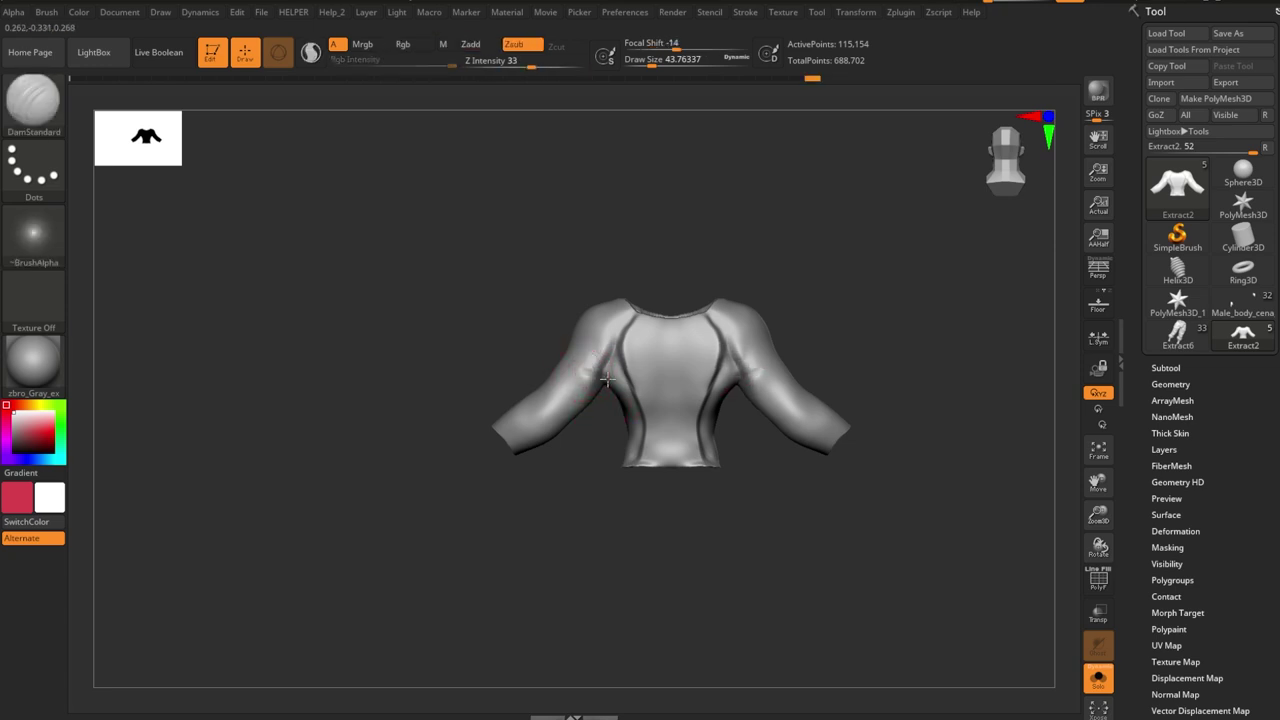
- Carve seams over the shoulders and sides, alternating DamStandard, Move and TrimDynamic to fit the body
{"action": "key", "text": "b"}
{"action": "key", "text": "m"}
{"action": "key", "text": "v"}
{"action": "key", "text": "b"}
{"action": "key", "text": "d"}
{"action": "key", "text": "s"}
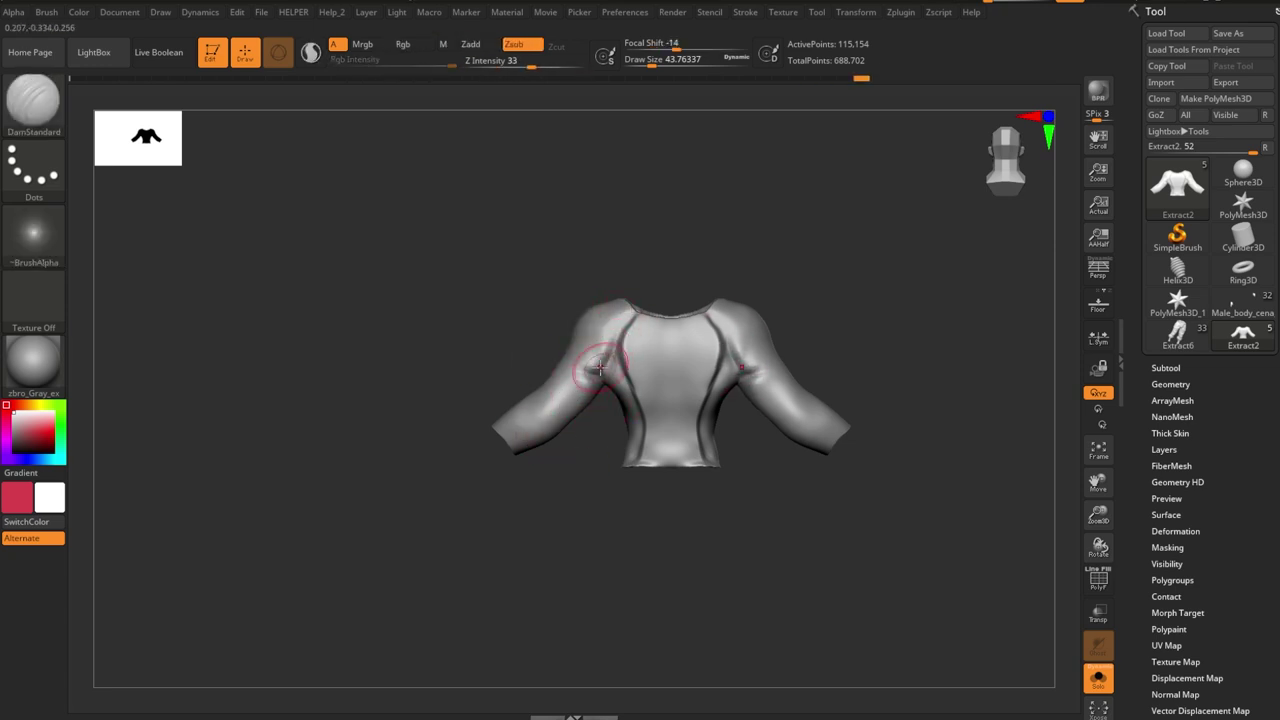
{"action": "mouse_move", "coordinate": [586, 357]}
{"action": "right_mouse_down"}
{"action": "mouse_move", "coordinate": [670, 378]}
{"action": "mouse_move", "coordinate": [683, 420]}
{"action": "mouse_move", "coordinate": [819, 617]}
{"action": "mouse_move", "coordinate": [737, 357]}
{"action": "mouse_move", "coordinate": [760, 254]}
{"action": "mouse_move", "coordinate": [667, 307]}
{"action": "mouse_move", "coordinate": [700, 420]}
{"action": "mouse_move", "coordinate": [826, 274]}
{"action": "mouse_move", "coordinate": [688, 323]}
{"action": "mouse_move", "coordinate": [734, 343]}
{"action": "mouse_move", "coordinate": [771, 329]}
{"action": "mouse_move", "coordinate": [711, 329]}
{"action": "mouse_move", "coordinate": [903, 320]}
{"action": "right_mouse_up"}
{"action": "key", "text": "b"}
{"action": "key", "text": "m"}
{"action": "key", "text": "v"}
{"action": "key", "text": "b"}
{"action": "key", "text": "t"}
{"action": "key", "text": "d"}
{"action": "key", "text": "b"}
{"action": "key", "text": "d"}
{"action": "key", "text": "s"}
{"action": "key", "text": "b"}
{"action": "key", "text": "m"}
{"action": "key", "text": "v"}
- Carve a seam mark on the shirt's right upper arm with DamStandard
{"action": "key", "text": "b"}
{"action": "key", "text": "d"}
{"action": "key", "text": "s"}
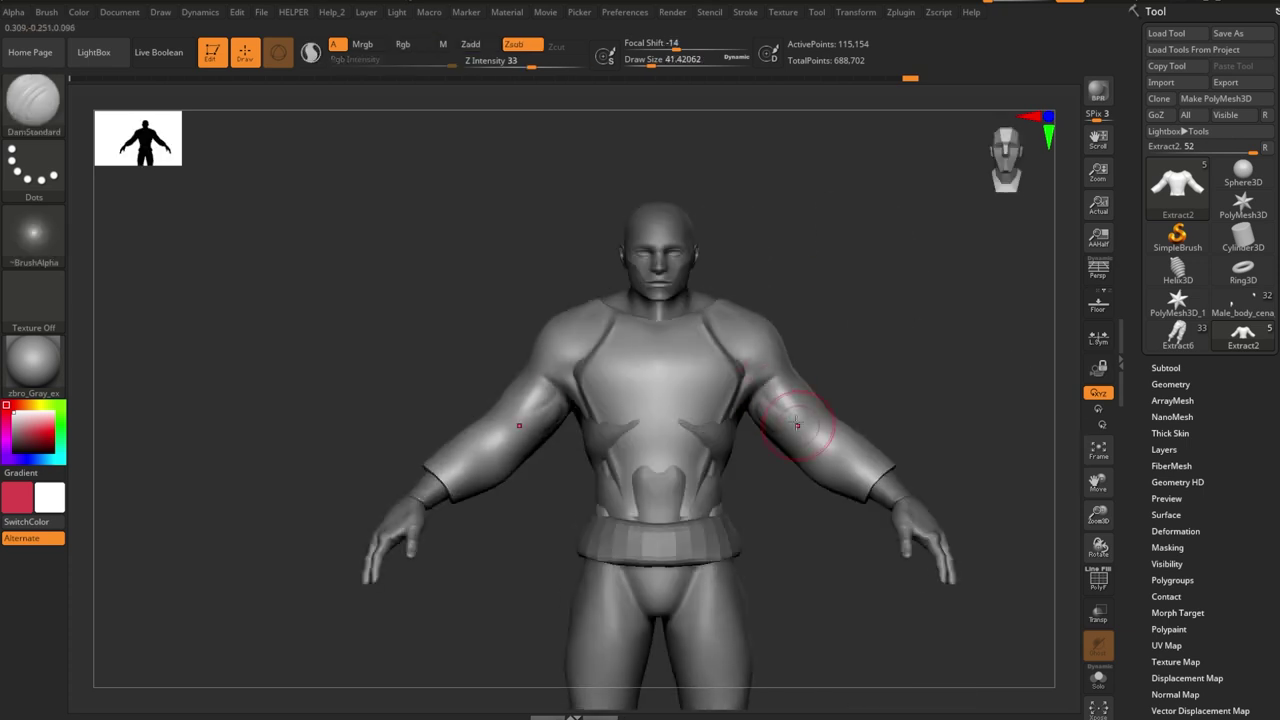
{"action": "left_click_drag", "start_coordinate": [797, 425], "coordinate": [753, 395]}
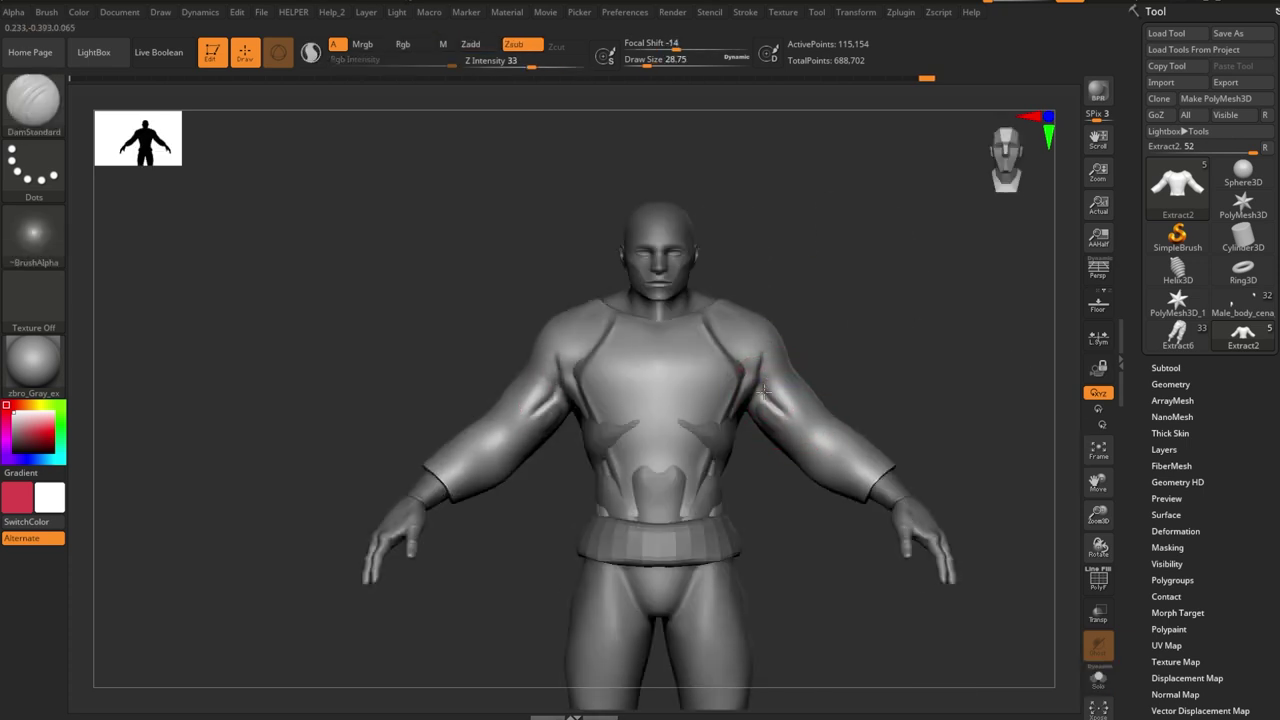
- Solo the shirt, deepen the left back seam and refine it with ClayBuildup
{"action": "key", "text": "ctrl+shift+s"}
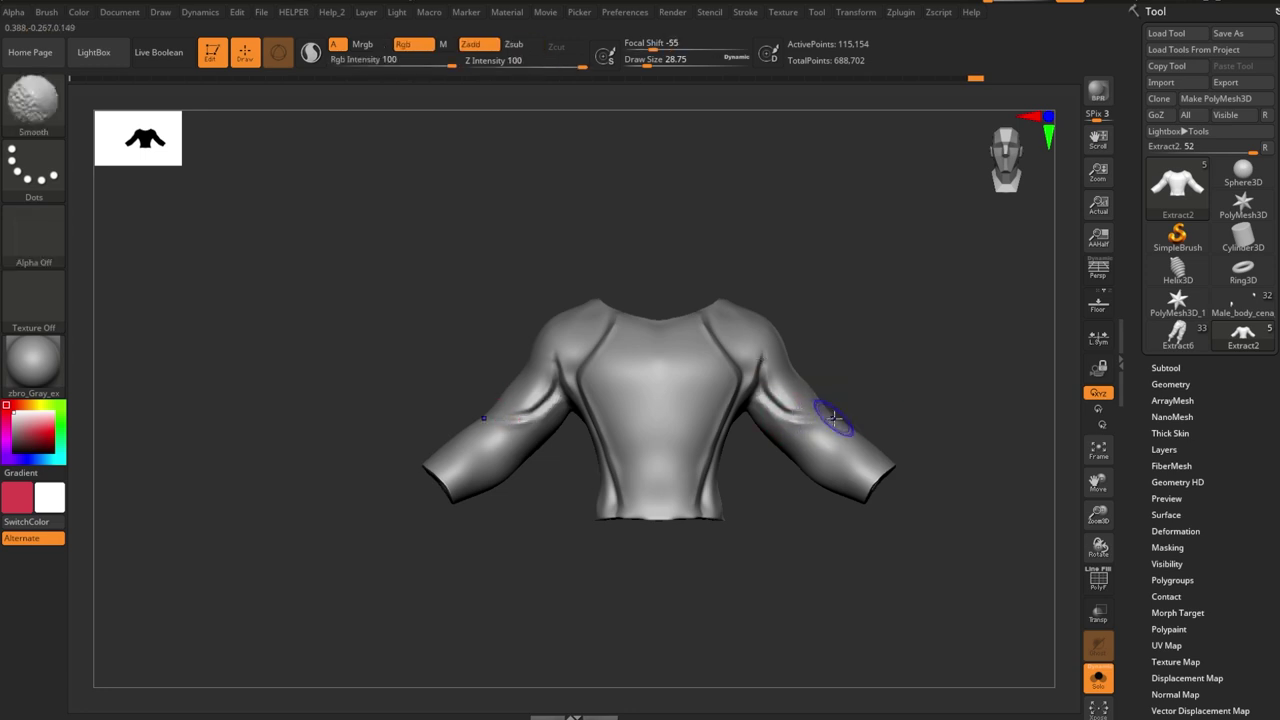
{"action": "key", "text": "b"}
{"action": "key", "text": "c"}
{"action": "key", "text": "b"}
{"action": "right_click_drag", "start_coordinate": [834, 418], "coordinate": [722, 345]}
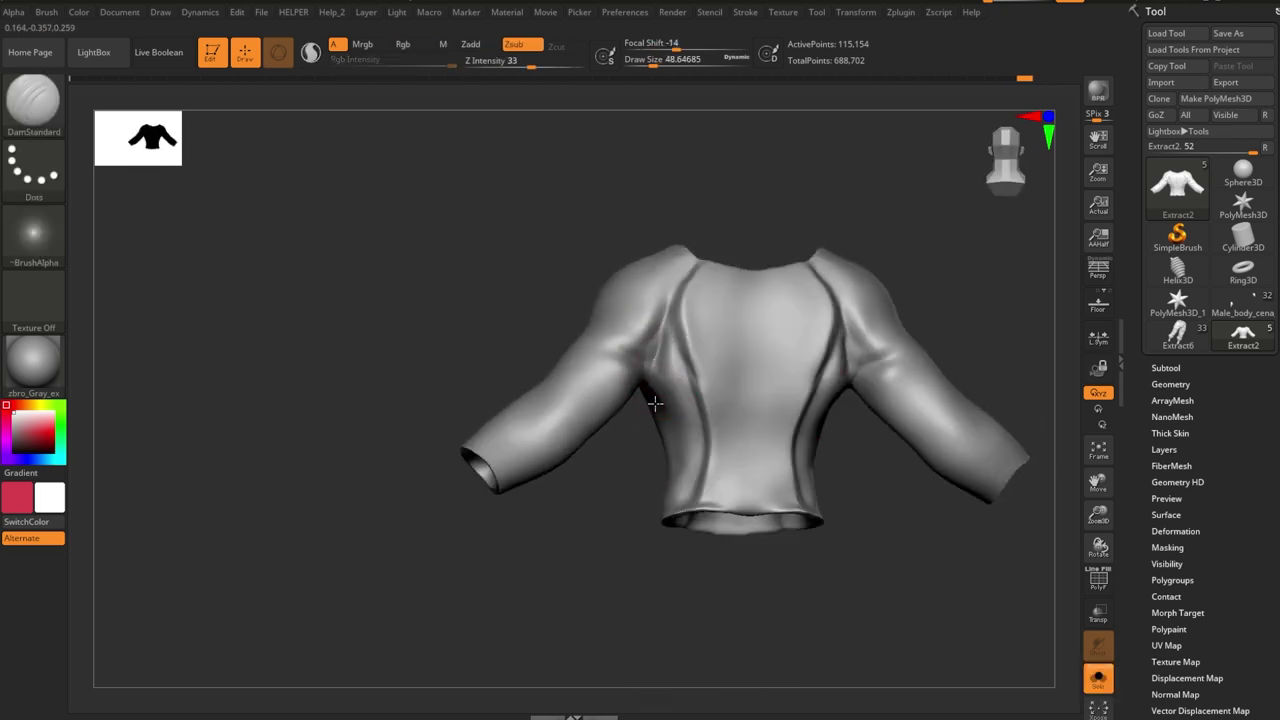
{"action": "left_click_drag", "start_coordinate": [657, 429], "coordinate": [662, 326]}
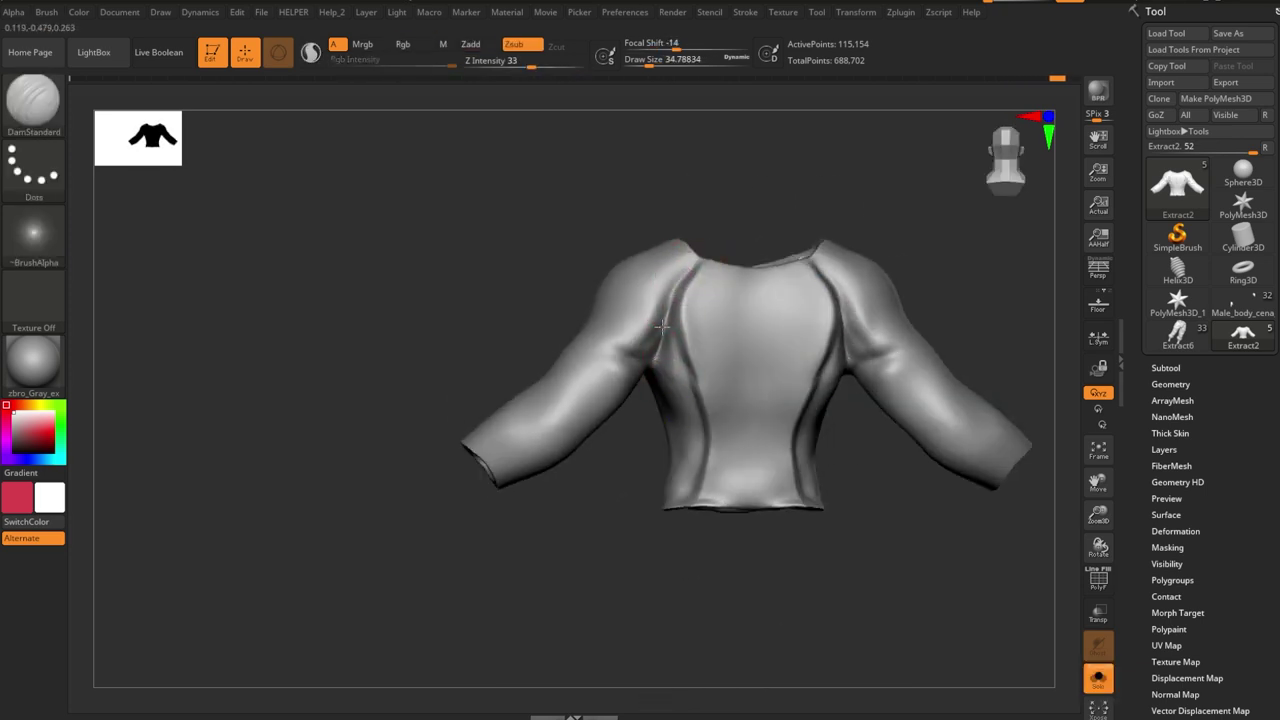
{"action": "left_click_drag", "start_coordinate": [660, 408], "coordinate": [655, 416]}
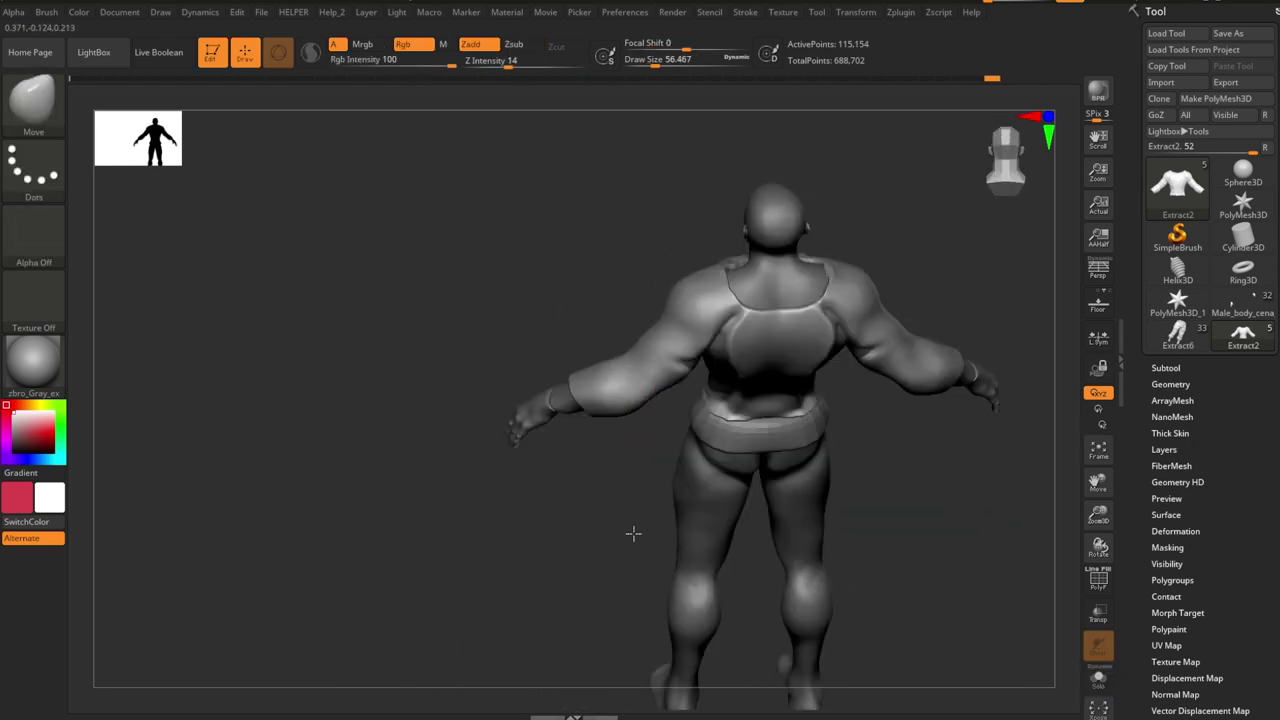
{"action": "left_click_drag", "start_coordinate": [633, 534], "coordinate": [648, 381]}
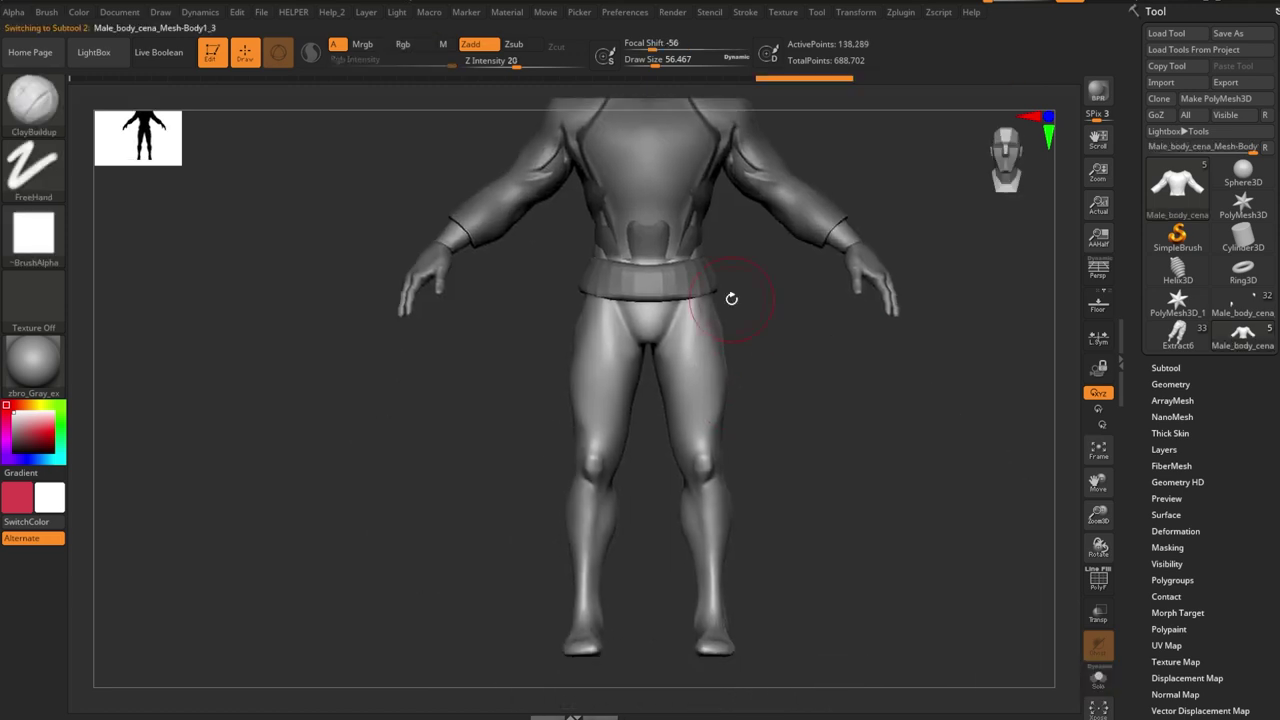
- Hide the shirt and bring up the HELPER extraction options for the trousers
{"action": "key", "text": "space"}
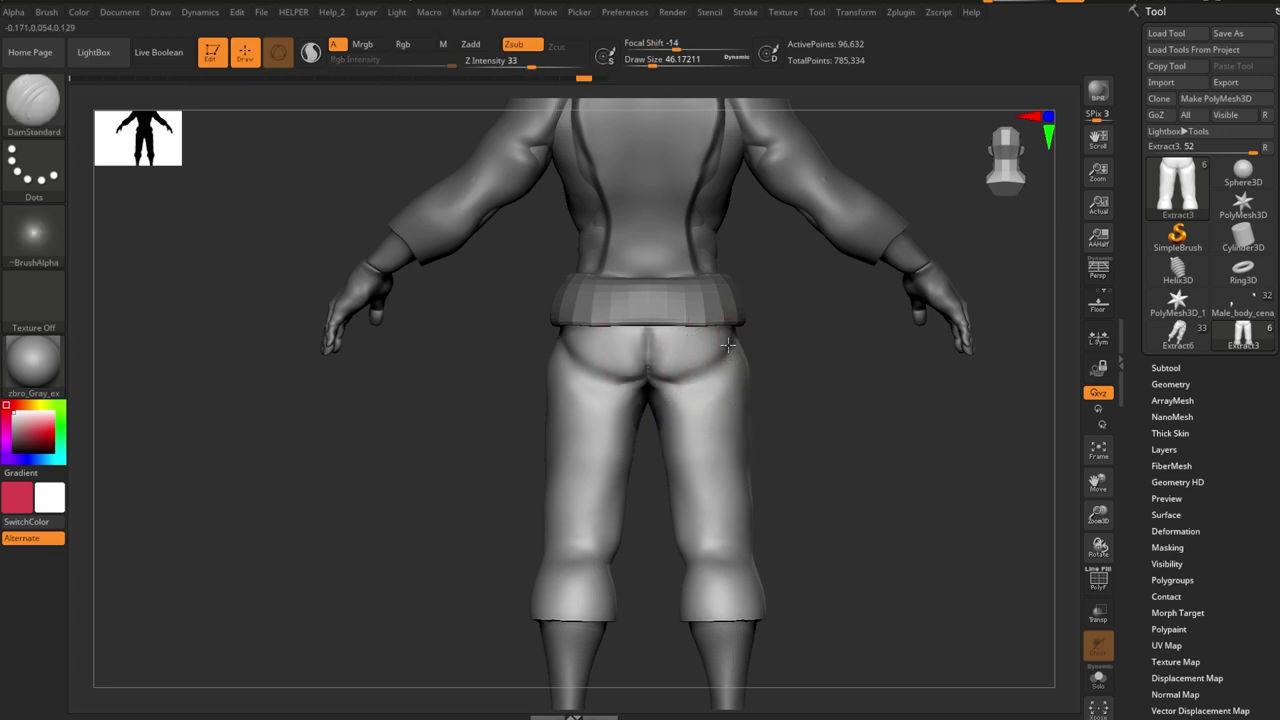
- Fit the Extract4 thigh bands around the trousers with an enlarged Move brush, checking side, back and front
{"action": "key", "text": "b"}
{"action": "key", "text": "m"}
{"action": "key", "text": "v"}
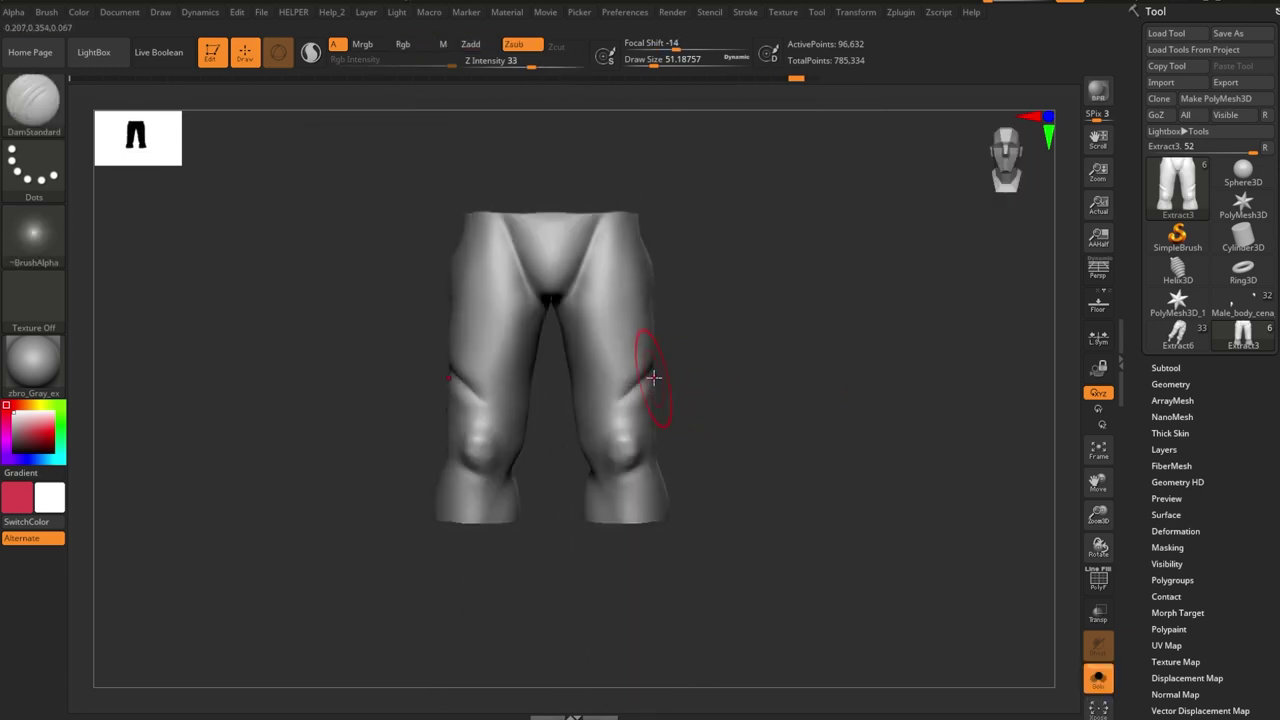
{"action": "mouse_move", "coordinate": [653, 377]}
{"action": "left_mouse_down"}
{"action": "mouse_move", "coordinate": [805, 372]}
{"action": "mouse_move", "coordinate": [600, 414]}
{"action": "mouse_move", "coordinate": [737, 391]}
{"action": "mouse_move", "coordinate": [600, 414]}
{"action": "mouse_move", "coordinate": [696, 379]}
{"action": "mouse_move", "coordinate": [723, 320]}
{"action": "left_mouse_up"}
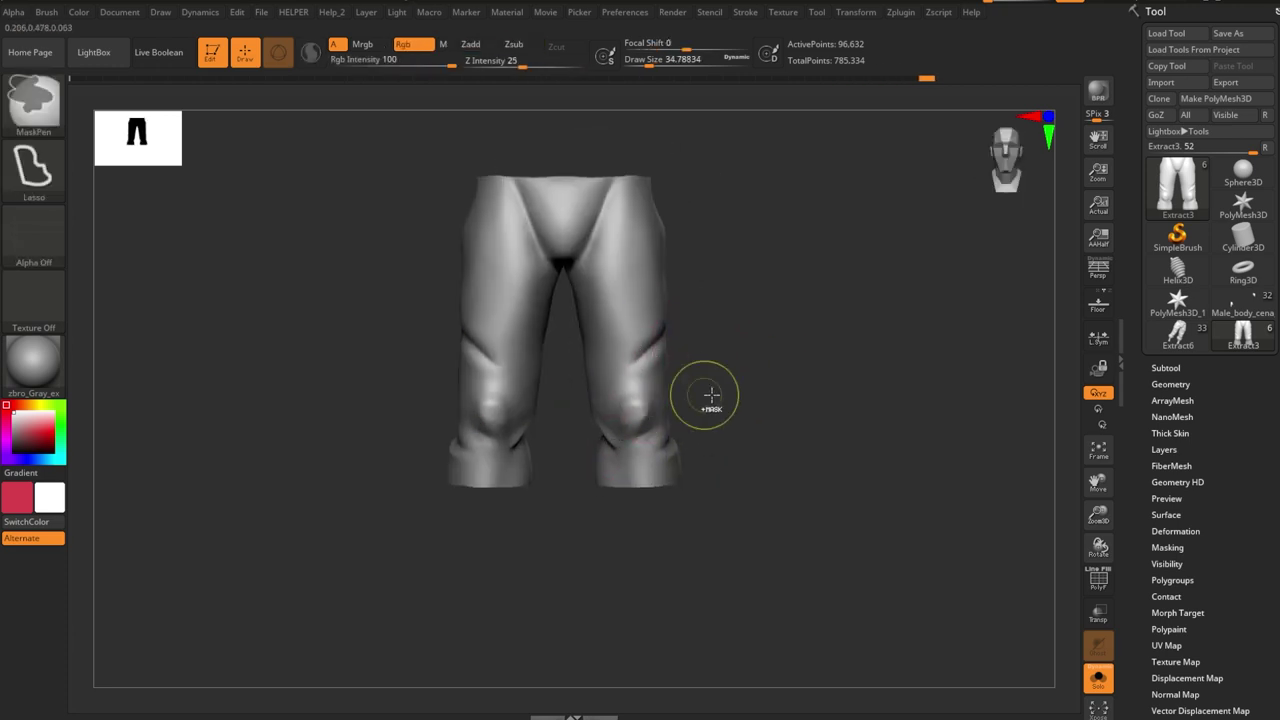
{"action": "mouse_move", "coordinate": [710, 394]}
{"action": "left_mouse_down"}
{"action": "mouse_move", "coordinate": [631, 405]}
{"action": "mouse_move", "coordinate": [757, 386]}
{"action": "mouse_move", "coordinate": [786, 349]}
{"action": "left_mouse_up"}
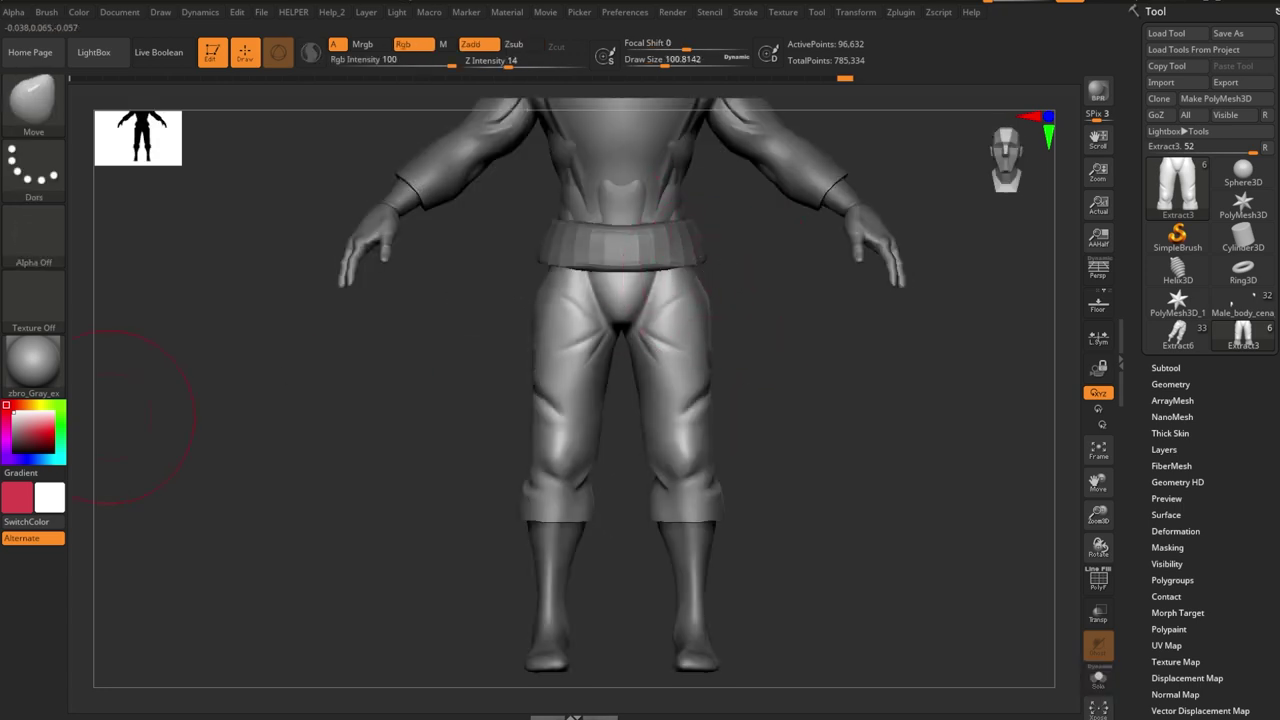
{"action": "key", "text": "bracketright"}
{"action": "right_click_drag", "start_coordinate": [707, 367], "coordinate": [728, 362], "text": "shift"}
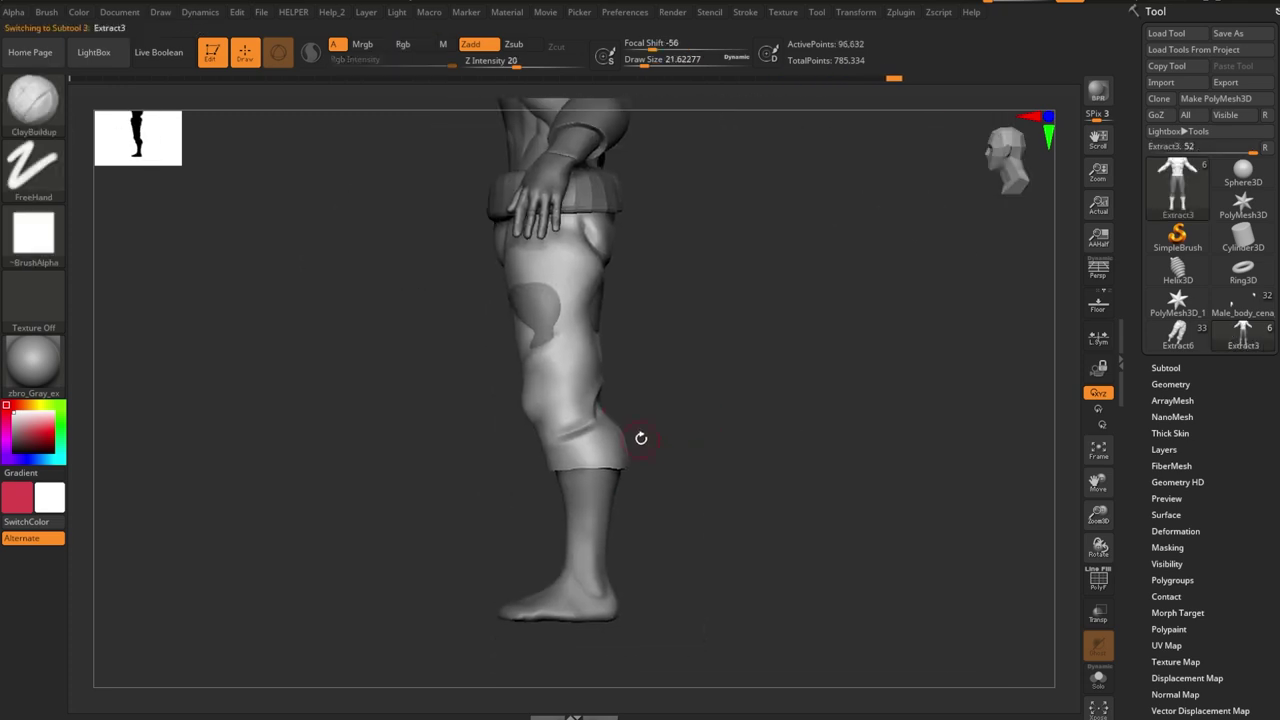
{"action": "mouse_move", "coordinate": [568, 455]}
{"action": "right_mouse_down", "text": "shift"}
{"action": "mouse_move", "coordinate": [651, 449]}
{"action": "mouse_move", "coordinate": [577, 433]}
{"action": "right_mouse_up", "text": "shift"}
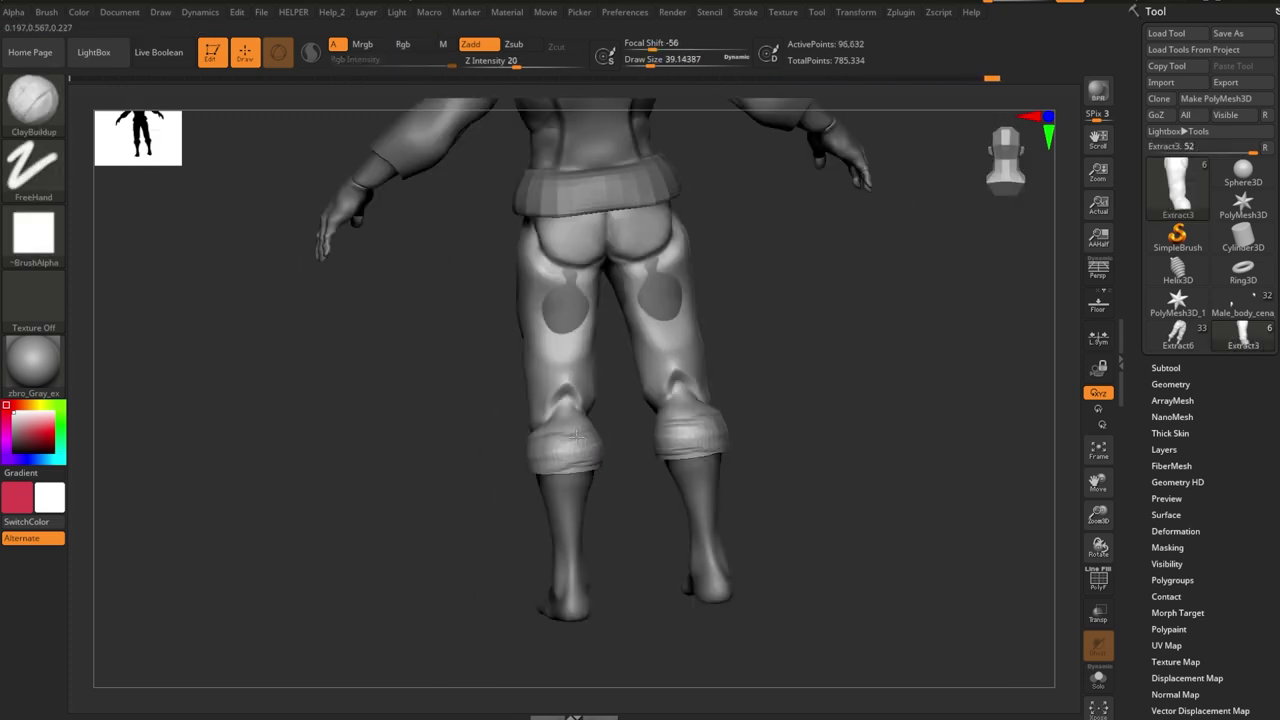
{"action": "mouse_move", "coordinate": [603, 477]}
{"action": "right_mouse_down"}
{"action": "mouse_move", "coordinate": [509, 497]}
{"action": "mouse_move", "coordinate": [634, 423]}
{"action": "mouse_move", "coordinate": [603, 429]}
{"action": "mouse_move", "coordinate": [652, 425]}
{"action": "mouse_move", "coordinate": [697, 386]}
{"action": "mouse_move", "coordinate": [660, 420]}
{"action": "mouse_move", "coordinate": [644, 414]}
{"action": "right_mouse_up"}
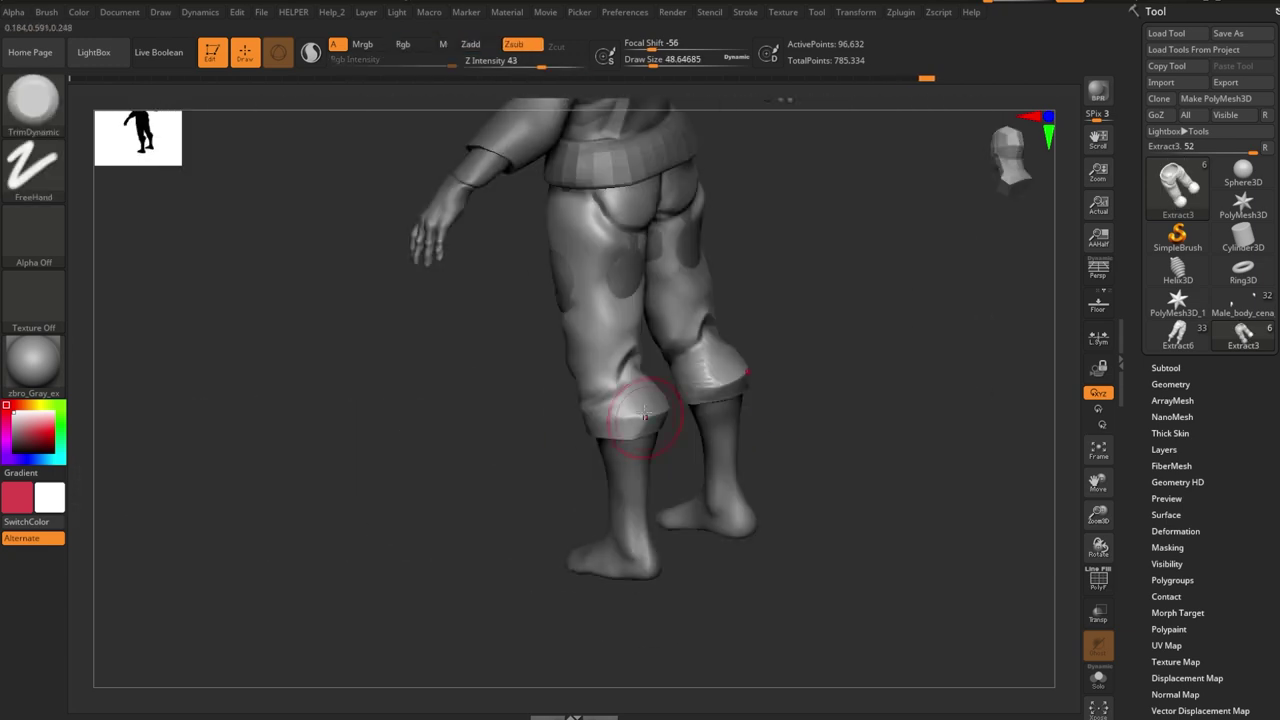
{"action": "mouse_move", "coordinate": [695, 370]}
{"action": "right_mouse_down"}
{"action": "mouse_move", "coordinate": [809, 380]}
{"action": "mouse_move", "coordinate": [660, 406]}
{"action": "mouse_move", "coordinate": [937, 354]}
{"action": "right_mouse_up"}
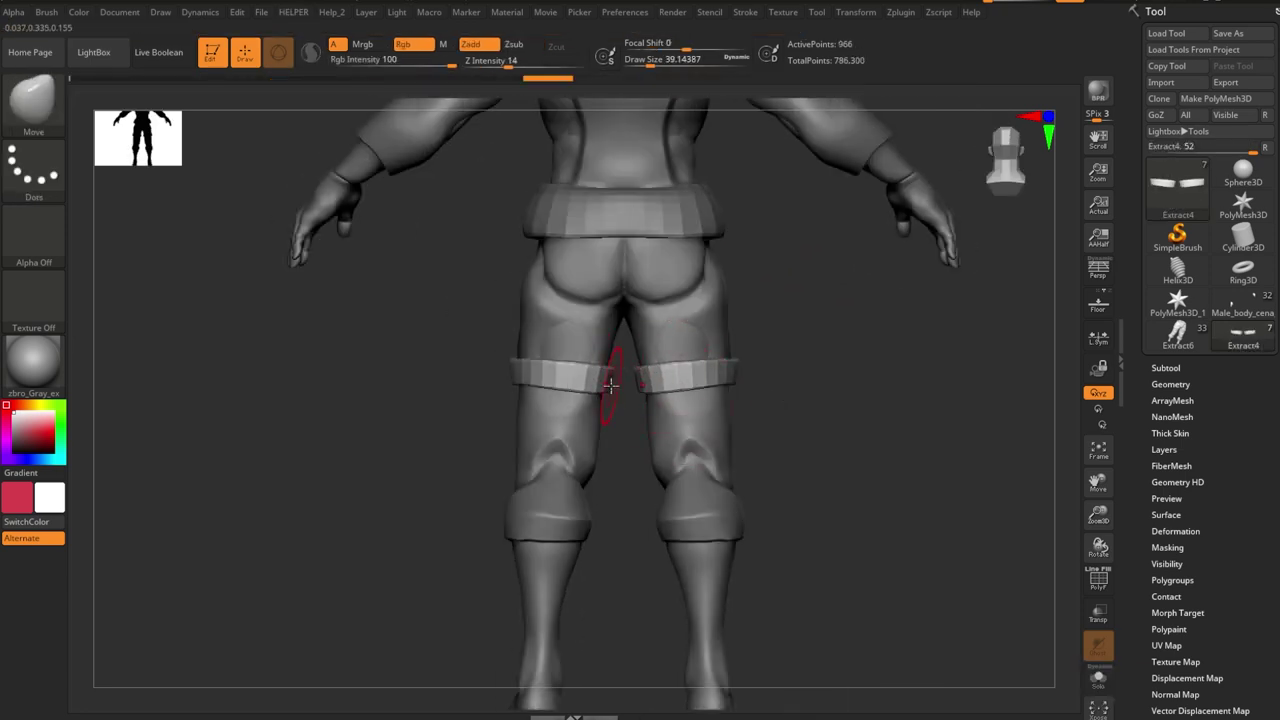
- Carve fold creases across the trouser front at the crotch and upper thighs with DamStandard
{"action": "mouse_move", "coordinate": [531, 371]}
{"action": "right_mouse_down"}
{"action": "mouse_move", "coordinate": [703, 371]}
{"action": "mouse_move", "coordinate": [618, 376]}
{"action": "right_mouse_up"}
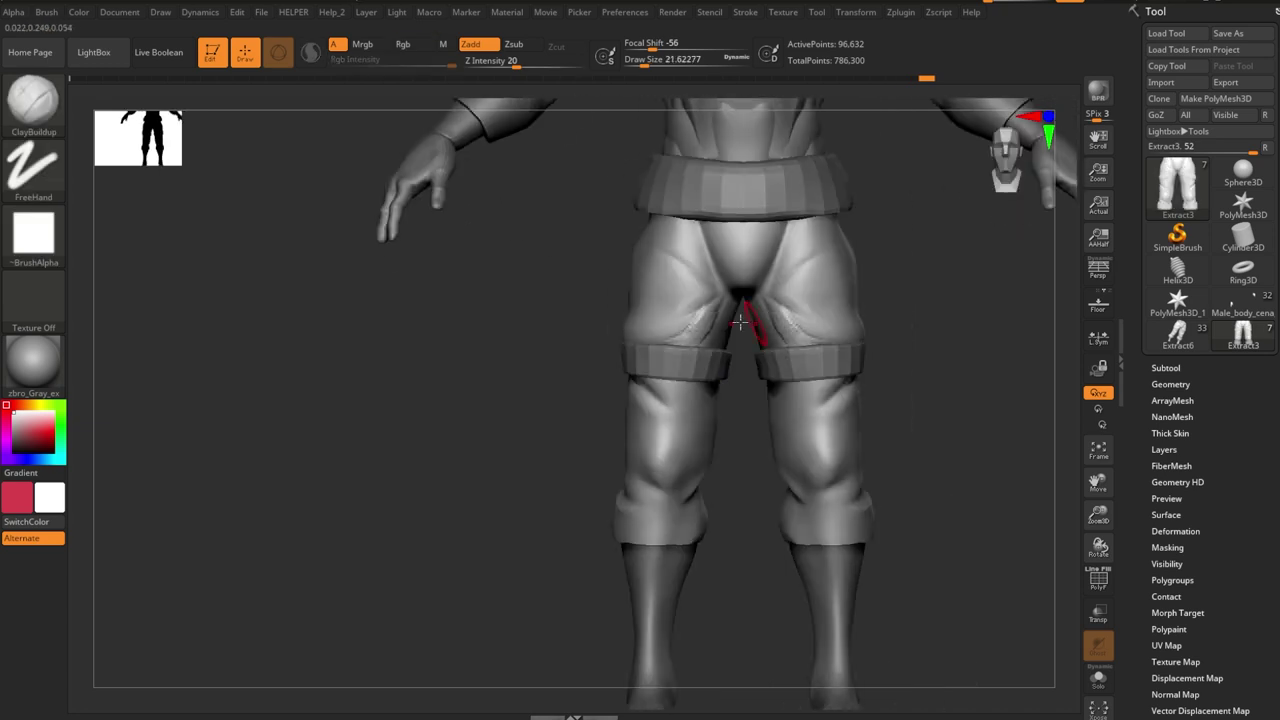
{"action": "key", "text": "b"}
{"action": "key", "text": "d"}
{"action": "key", "text": "s"}
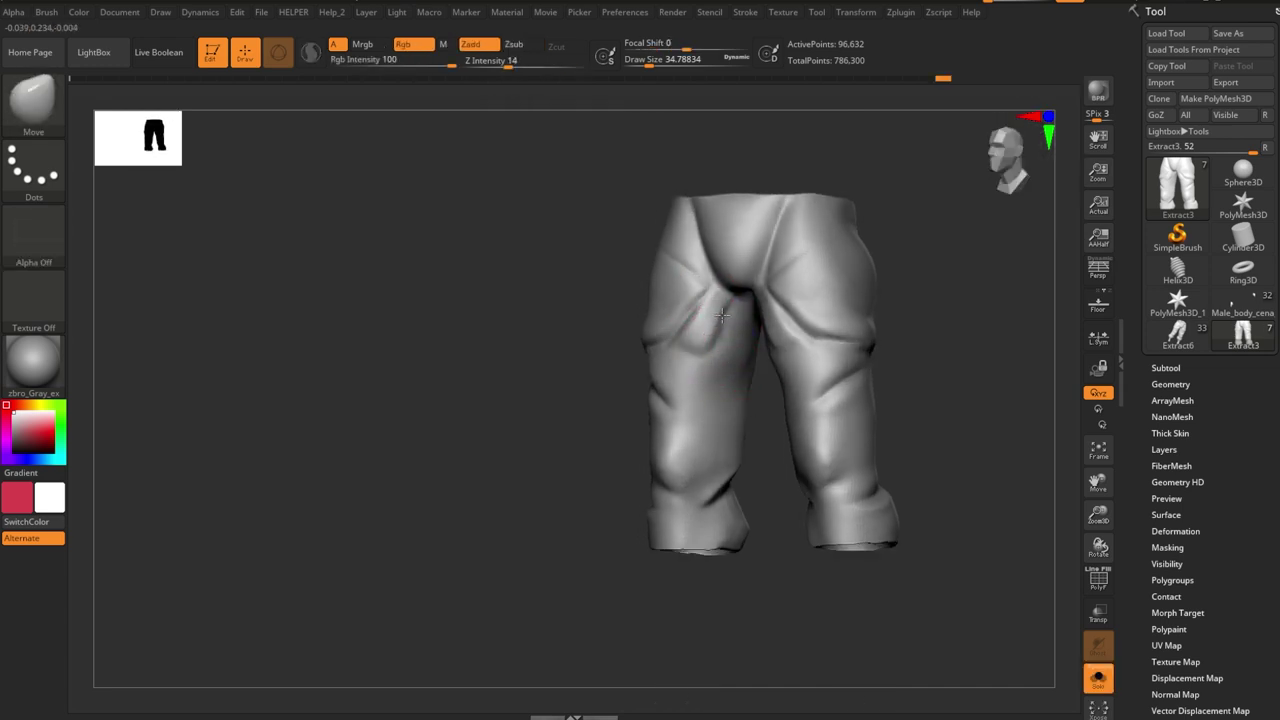
{"action": "key", "text": "b"}
{"action": "key", "text": "d"}
{"action": "key", "text": "s"}
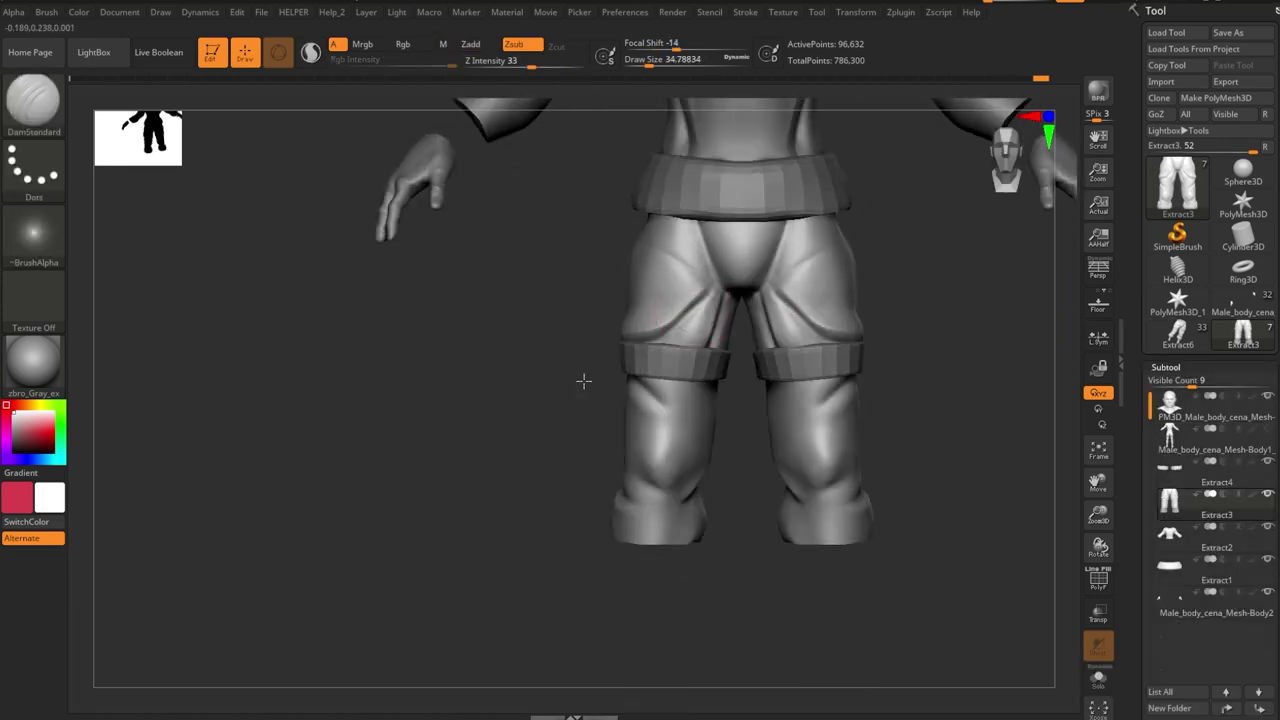
- Trim and carve creases on the back of the trousers with TrimDynamic and DamStandard
{"action": "mouse_move", "coordinate": [583, 377]}
{"action": "left_mouse_down"}
{"action": "mouse_move", "coordinate": [829, 354]}
{"action": "mouse_move", "coordinate": [668, 348]}
{"action": "mouse_move", "coordinate": [619, 311]}
{"action": "mouse_move", "coordinate": [729, 214]}
{"action": "mouse_move", "coordinate": [803, 286]}
{"action": "mouse_move", "coordinate": [717, 260]}
{"action": "left_mouse_up"}
{"action": "key", "text": "b"}
{"action": "key", "text": "t"}
{"action": "key", "text": "d"}
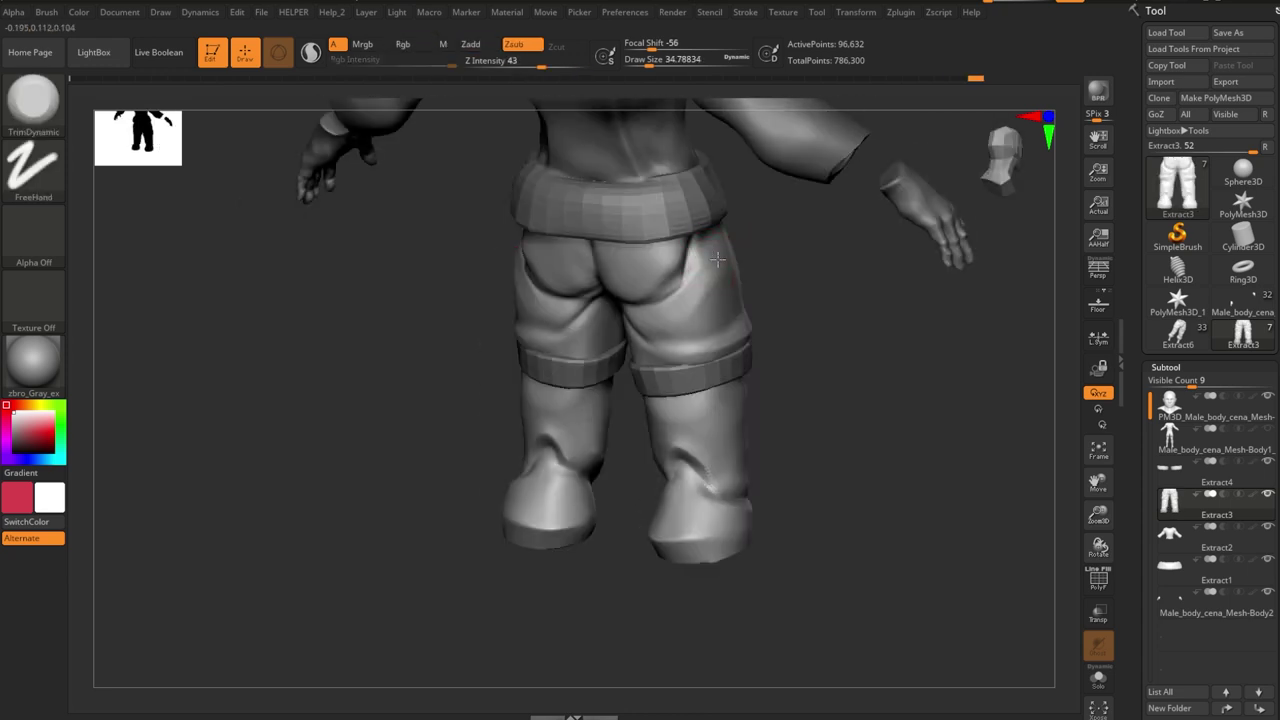
{"action": "mouse_move", "coordinate": [539, 281]}
{"action": "left_mouse_down"}
{"action": "mouse_move", "coordinate": [729, 357]}
{"action": "mouse_move", "coordinate": [794, 406]}
{"action": "mouse_move", "coordinate": [814, 300]}
{"action": "mouse_move", "coordinate": [787, 259]}
{"action": "left_mouse_up"}
{"action": "key", "text": "b"}
{"action": "key", "text": "d"}
{"action": "key", "text": "s"}
{"action": "mouse_move", "coordinate": [717, 313]}
{"action": "left_mouse_down"}
{"action": "mouse_move", "coordinate": [755, 305]}
{"action": "mouse_move", "coordinate": [817, 354]}
{"action": "left_mouse_up"}
- Solo the trousers and refine the seat folds with Move and DamStandard
{"action": "key", "text": "b"}
{"action": "key", "text": "m"}
{"action": "key", "text": "v"}
{"action": "left_click", "coordinate": [1098, 678]}
{"action": "left_click_drag", "start_coordinate": [900, 450], "coordinate": [760, 355]}
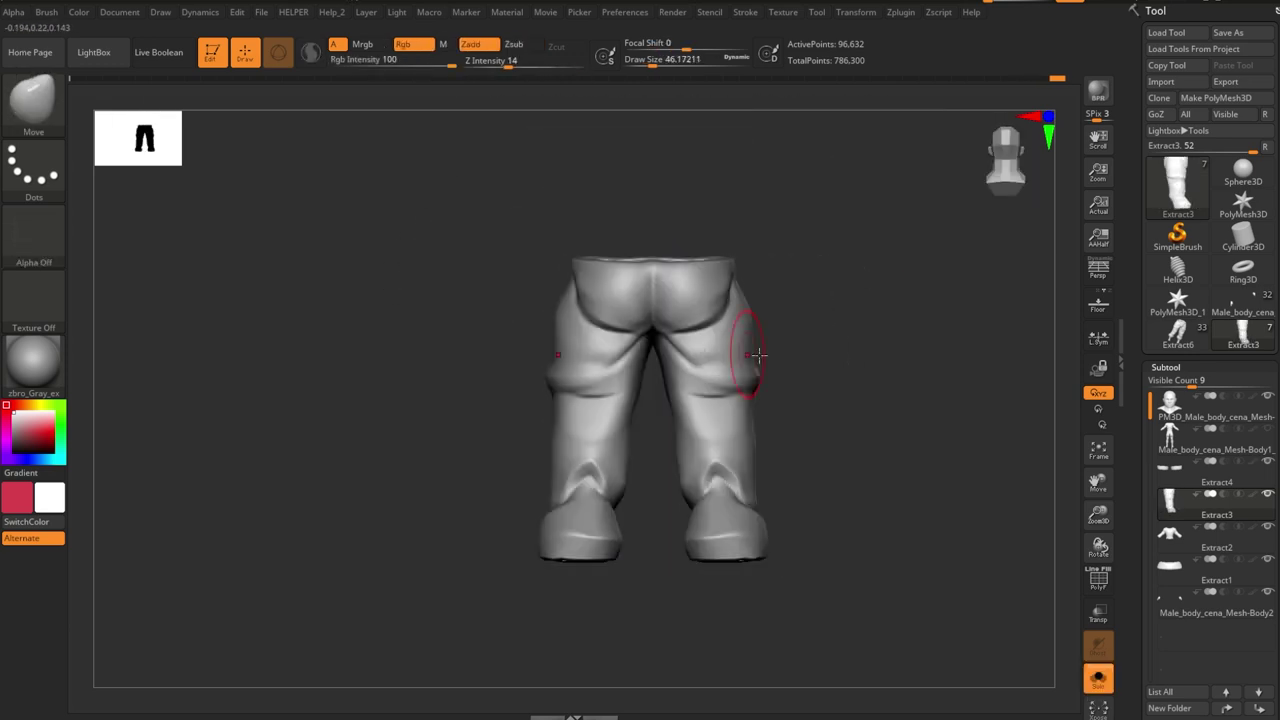
{"action": "key", "text": "b"}
{"action": "key", "text": "d"}
{"action": "key", "text": "s"}
{"action": "mouse_move", "coordinate": [621, 386]}
{"action": "right_mouse_down"}
{"action": "mouse_move", "coordinate": [797, 357]}
{"action": "mouse_move", "coordinate": [752, 380]}
{"action": "right_mouse_up"}
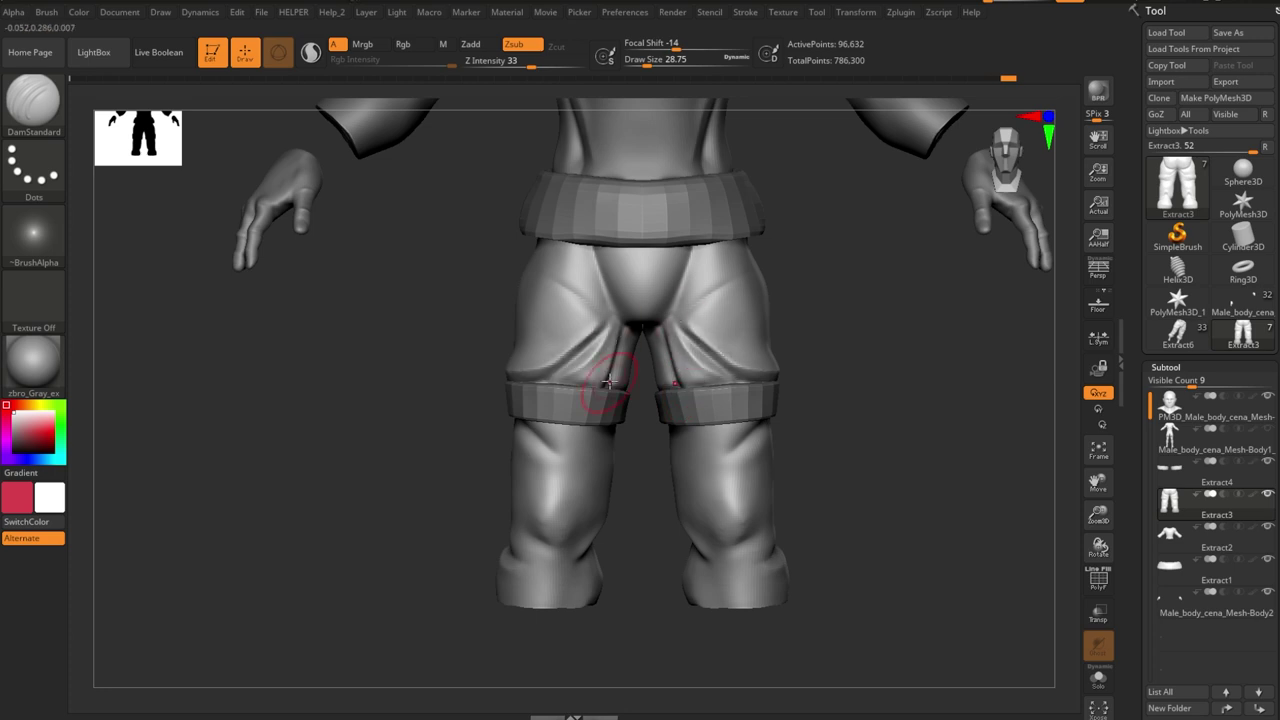
- Flatten the back folds down to the thigh bands with TrimDynamic, reframing the whole model
{"action": "key", "text": "b"}
{"action": "key", "text": "t"}
{"action": "key", "text": "d"}
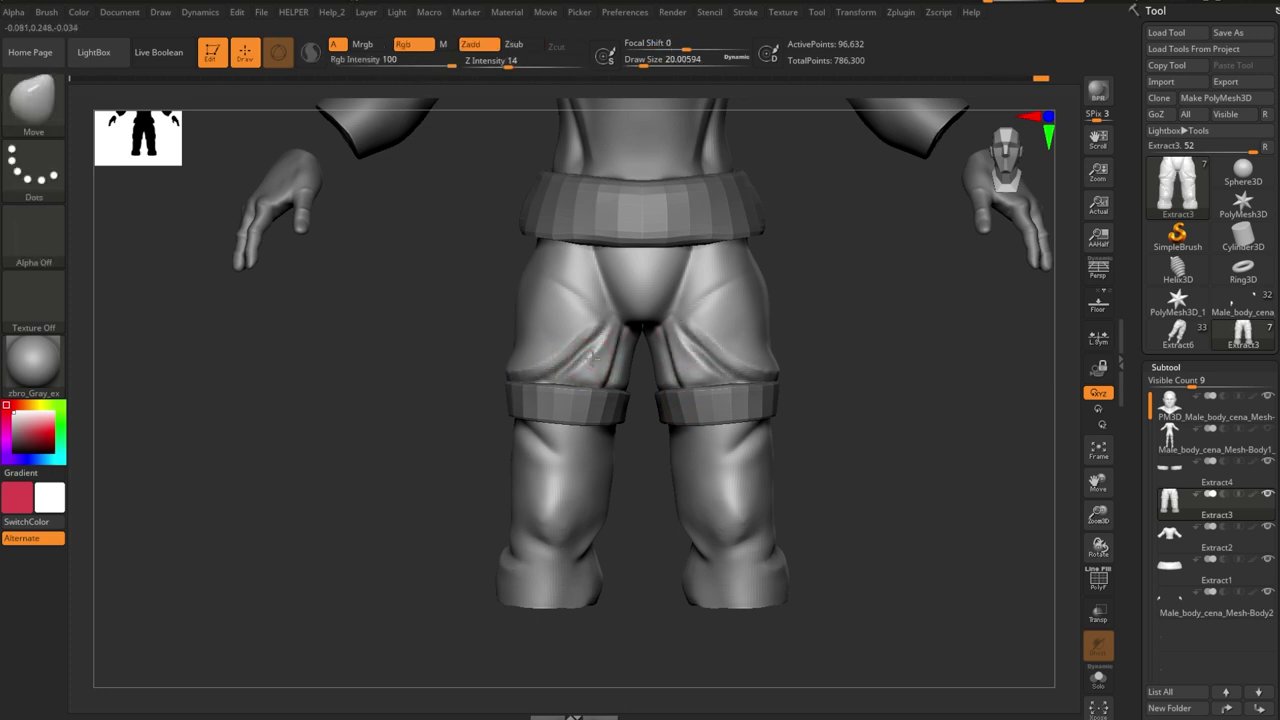
{"action": "key", "text": "f"}
{"action": "scroll", "coordinate": [621, 328], "scroll_direction": "up", "scroll_amount": 5}
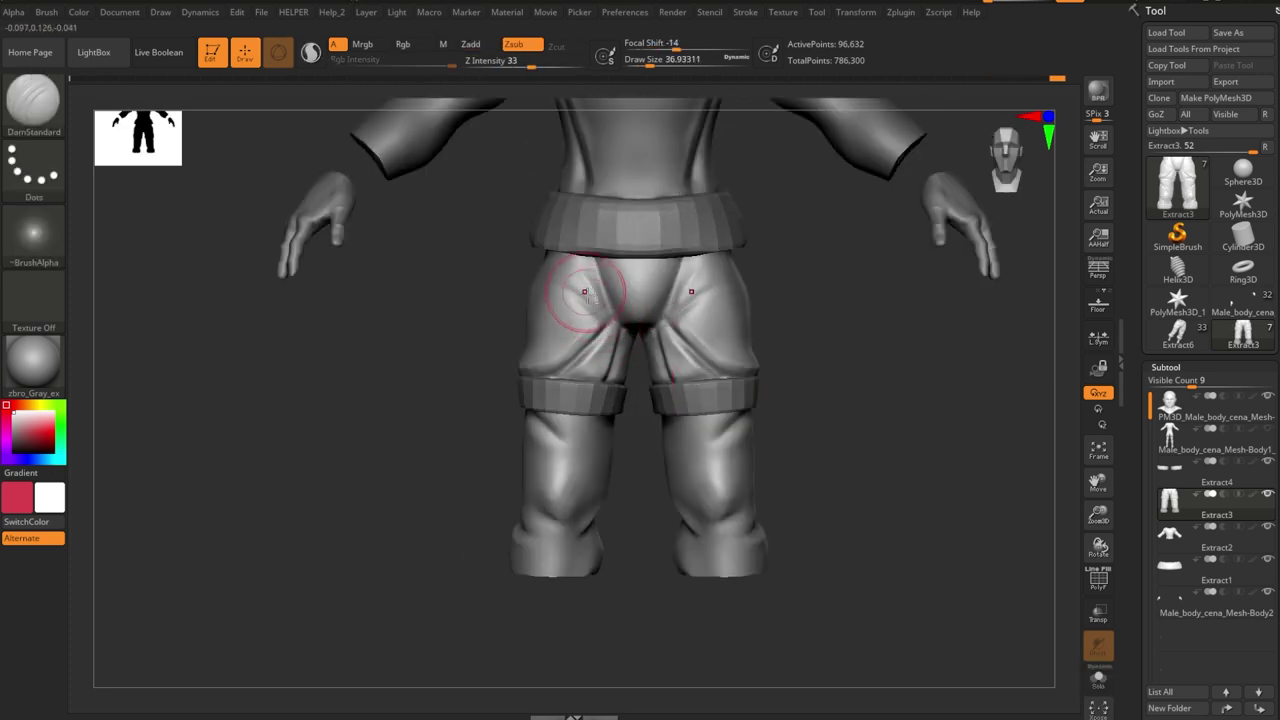
{"action": "key", "text": "f"}
{"action": "scroll", "coordinate": [680, 360], "scroll_direction": "down", "scroll_amount": 3}
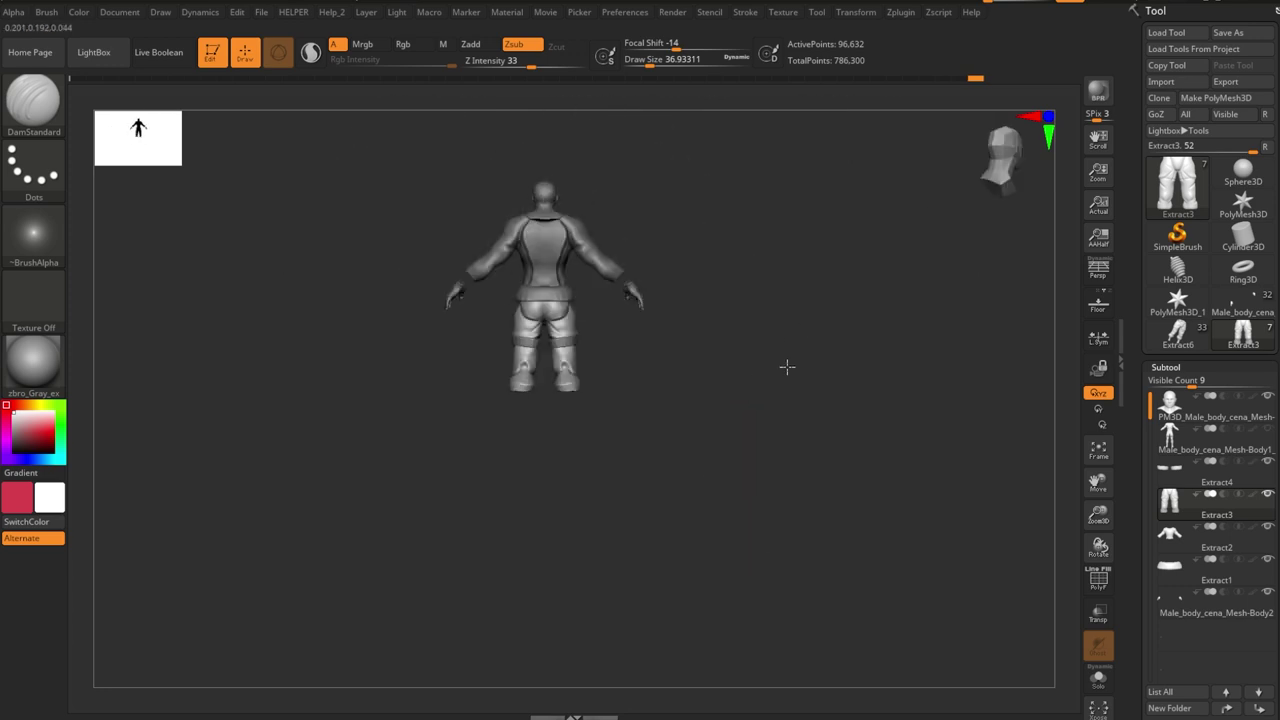
{"action": "scroll", "coordinate": [601, 322], "scroll_direction": "up", "scroll_amount": 5}
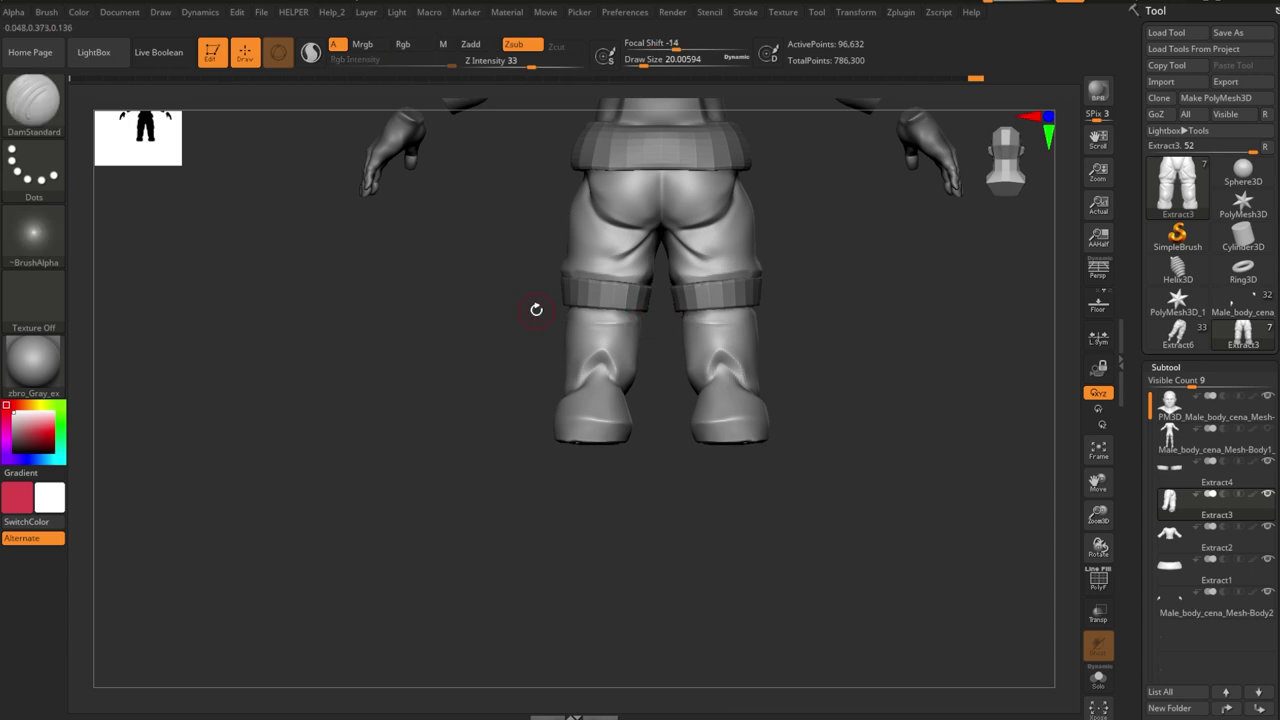
{"action": "left_click_drag", "start_coordinate": [536, 310], "coordinate": [601, 313]}
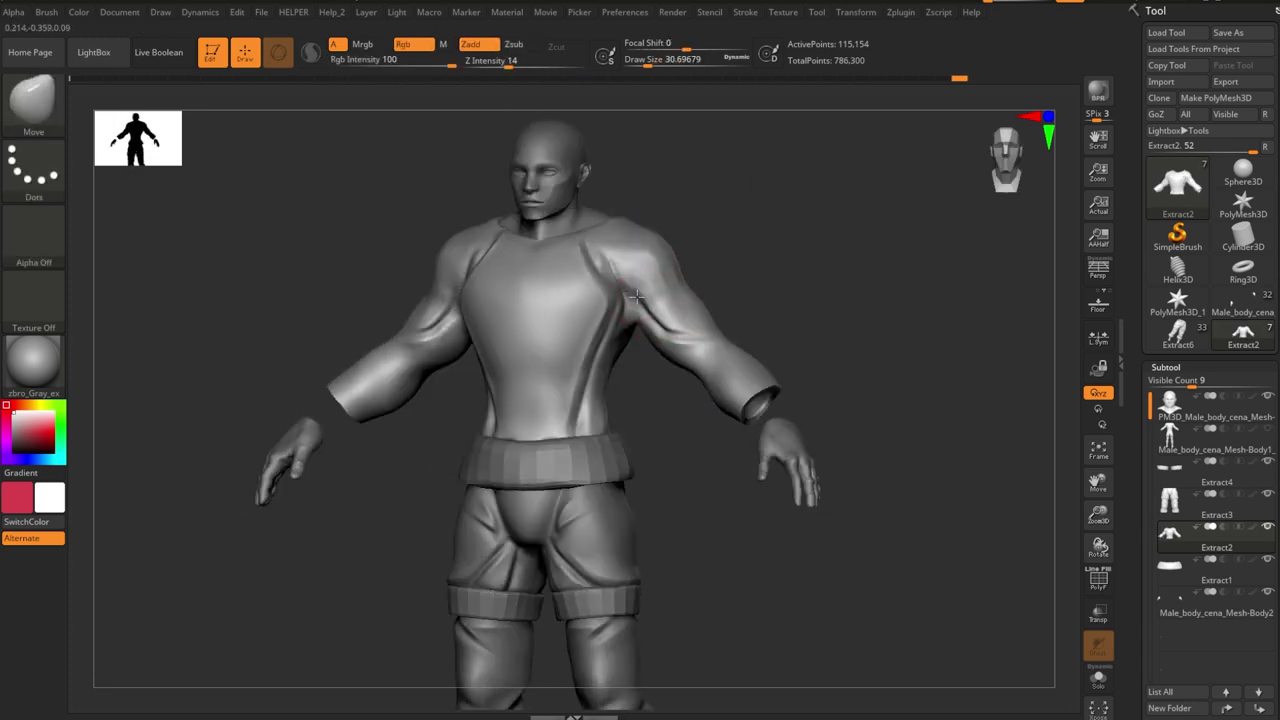
- Orbit the figure through side and front views to inspect the shoulder area
{"action": "mouse_move", "coordinate": [661, 270]}
{"action": "right_mouse_down"}
{"action": "mouse_move", "coordinate": [657, 314]}
{"action": "mouse_move", "coordinate": [643, 223]}
{"action": "mouse_move", "coordinate": [837, 274]}
{"action": "mouse_move", "coordinate": [636, 308]}
{"action": "right_mouse_up"}
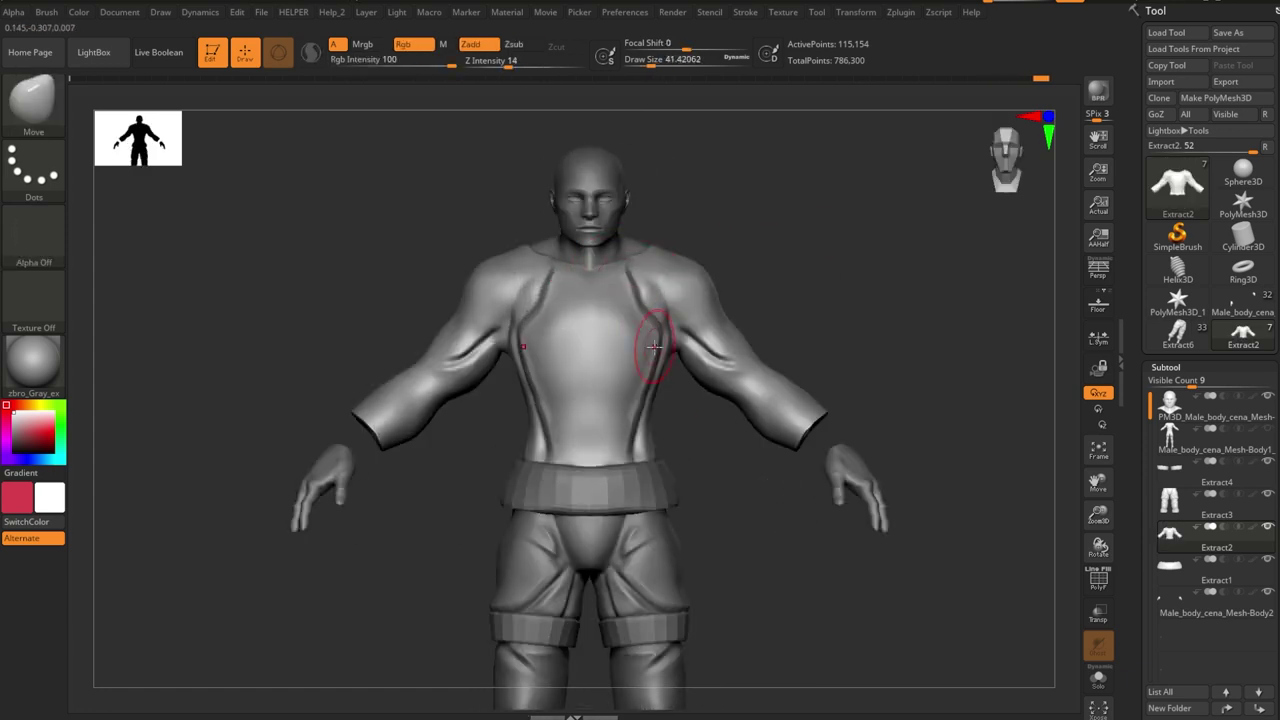
{"action": "mouse_move", "coordinate": [673, 384]}
{"action": "right_mouse_down"}
{"action": "mouse_move", "coordinate": [669, 400]}
{"action": "mouse_move", "coordinate": [844, 338]}
{"action": "right_mouse_up"}
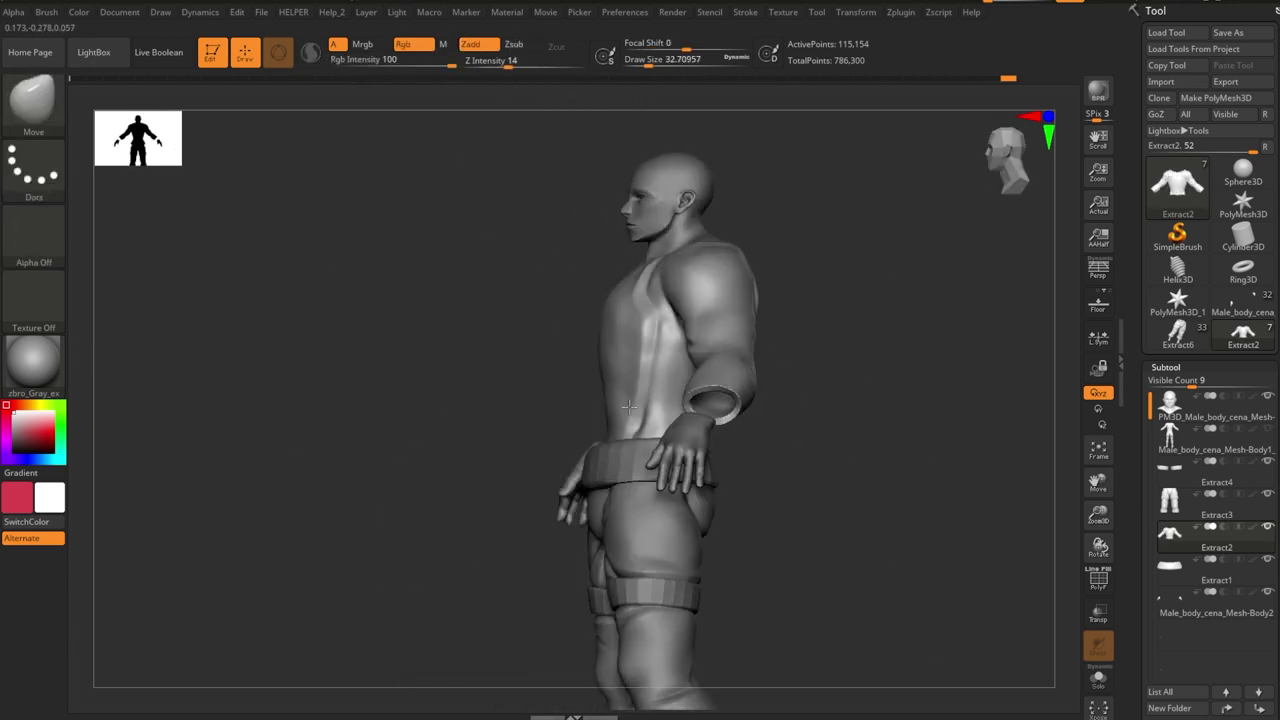
{"action": "right_click_drag", "start_coordinate": [643, 458], "coordinate": [626, 489]}
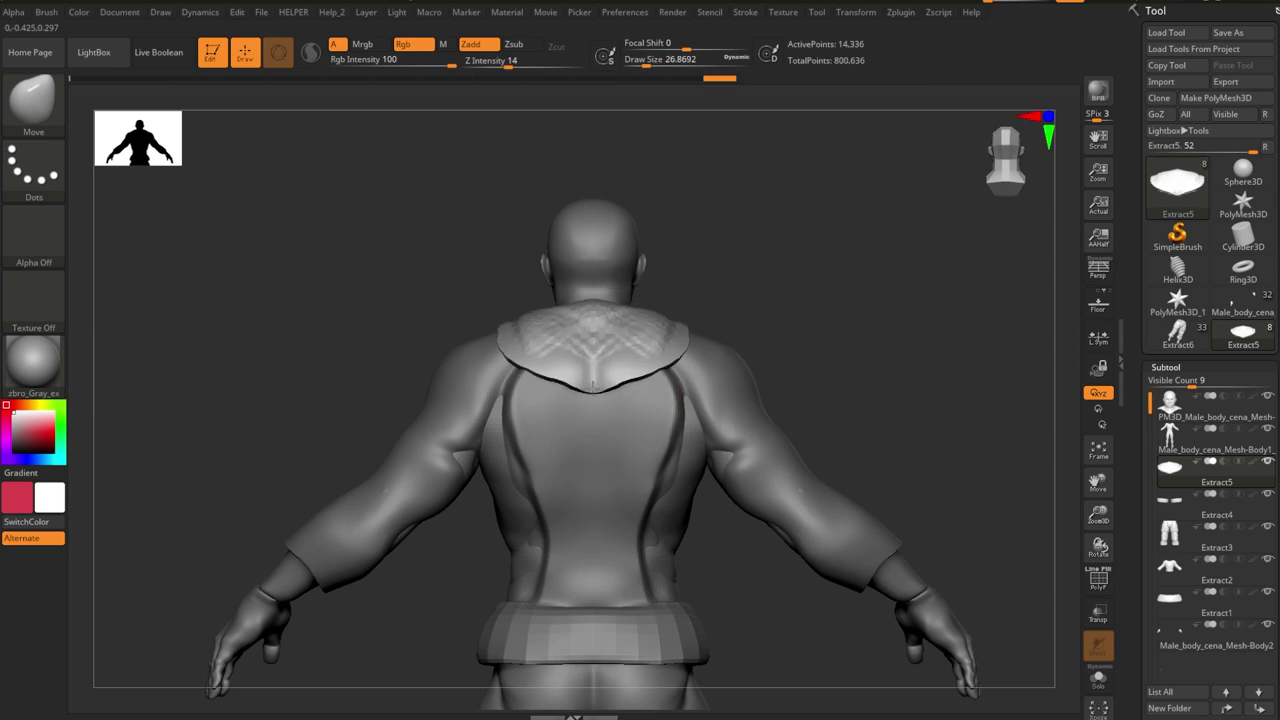
- Select the Extract5 collar piece and check the hood's shape from front, top and back
{"action": "left_click_drag", "start_coordinate": [700, 291], "coordinate": [679, 314]}
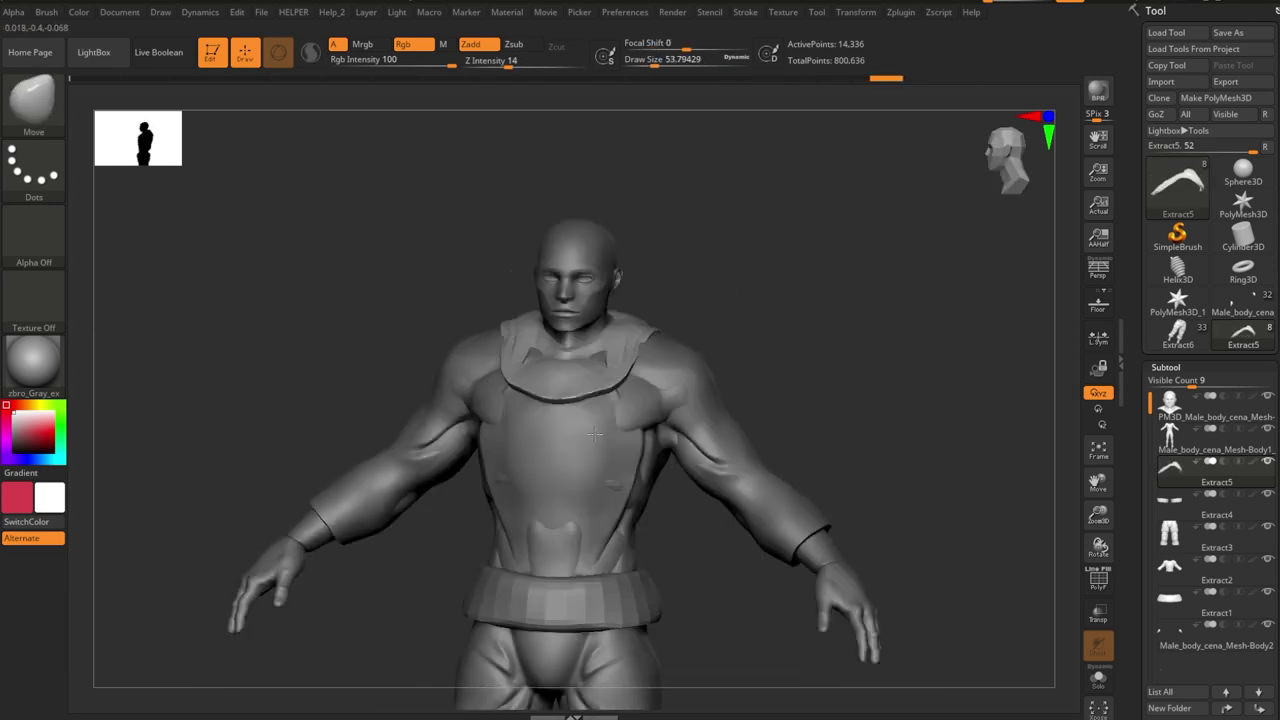
{"action": "mouse_move", "coordinate": [719, 317]}
{"action": "left_mouse_down"}
{"action": "mouse_move", "coordinate": [771, 371]}
{"action": "mouse_move", "coordinate": [926, 334]}
{"action": "mouse_move", "coordinate": [797, 400]}
{"action": "mouse_move", "coordinate": [824, 418]}
{"action": "left_mouse_up"}
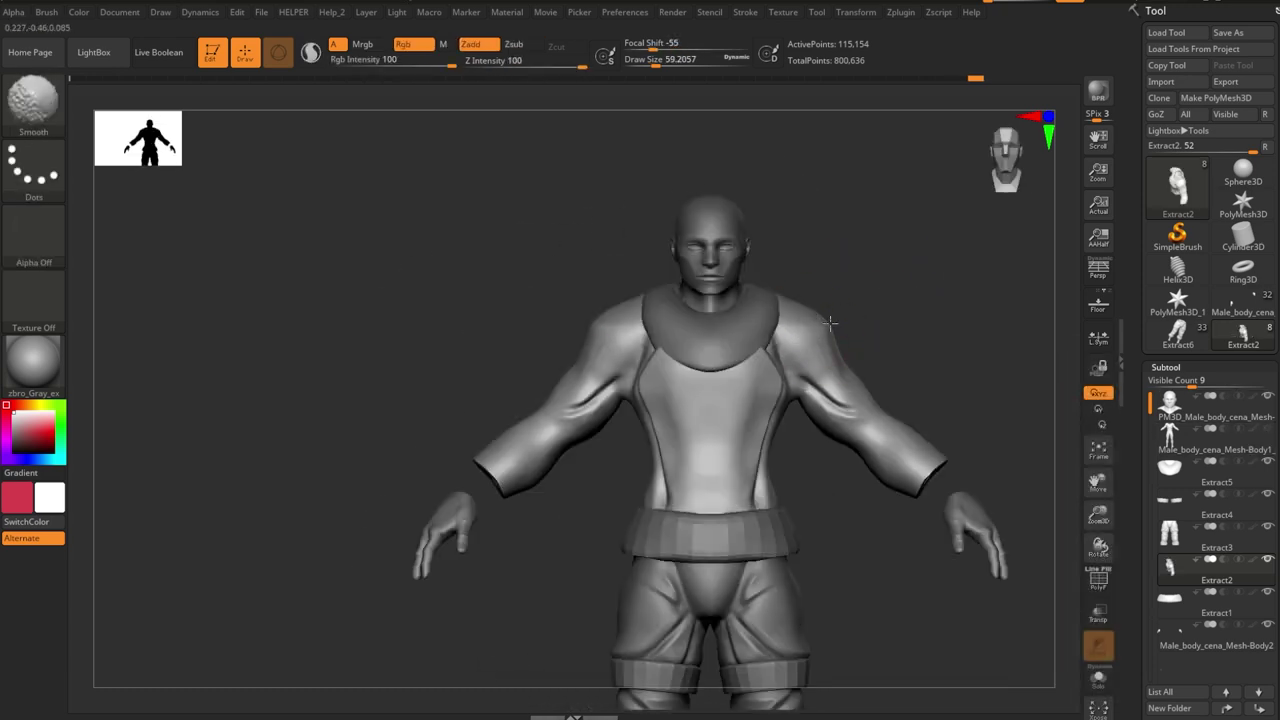
{"action": "left_click_drag", "start_coordinate": [728, 350], "coordinate": [825, 329]}
{"action": "left_click", "coordinate": [766, 344], "text": "alt"}
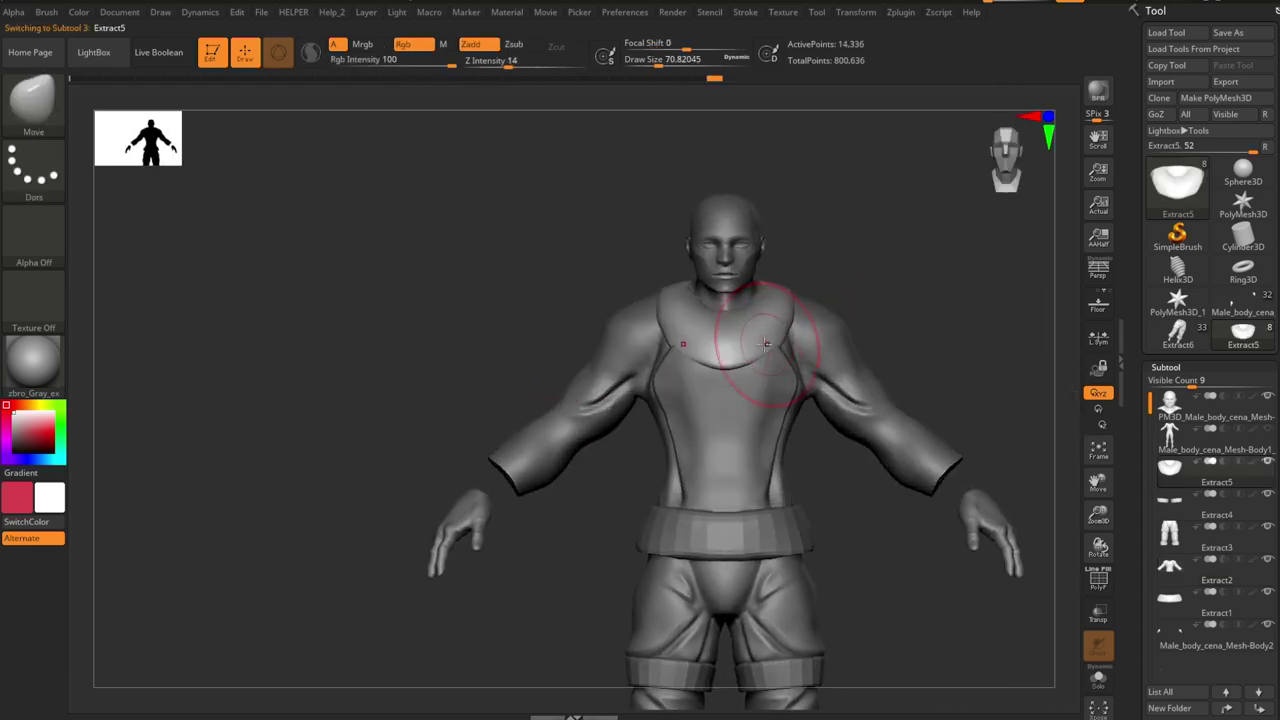
{"action": "left_click_drag", "start_coordinate": [727, 318], "coordinate": [771, 277]}
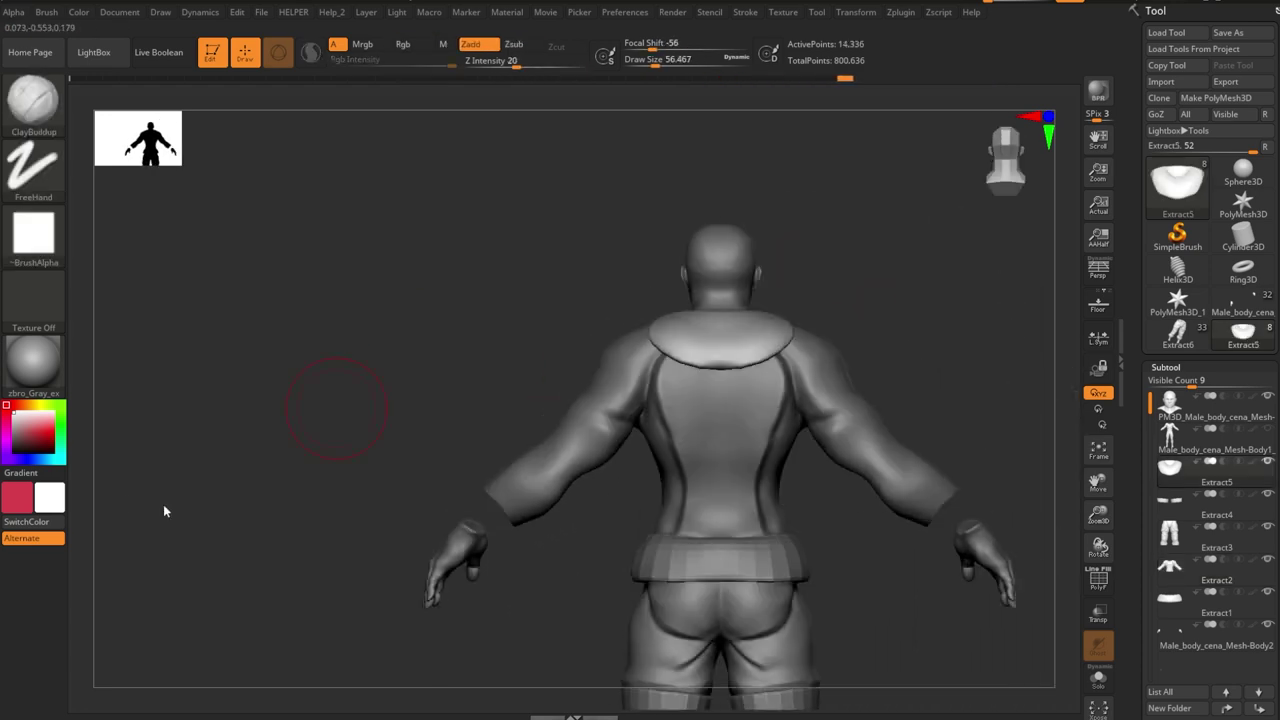
{"action": "mouse_move", "coordinate": [746, 356]}
{"action": "left_mouse_down"}
{"action": "mouse_move", "coordinate": [863, 300]}
{"action": "mouse_move", "coordinate": [829, 289]}
{"action": "mouse_move", "coordinate": [900, 257]}
{"action": "mouse_move", "coordinate": [700, 329]}
{"action": "mouse_move", "coordinate": [753, 356]}
{"action": "left_mouse_up"}
{"action": "mouse_move", "coordinate": [715, 411]}
{"action": "left_mouse_down", "text": "shift"}
{"action": "mouse_move", "coordinate": [797, 371]}
{"action": "mouse_move", "coordinate": [820, 337]}
{"action": "mouse_move", "coordinate": [805, 294]}
{"action": "mouse_move", "coordinate": [700, 277]}
{"action": "left_mouse_up", "text": "shift"}
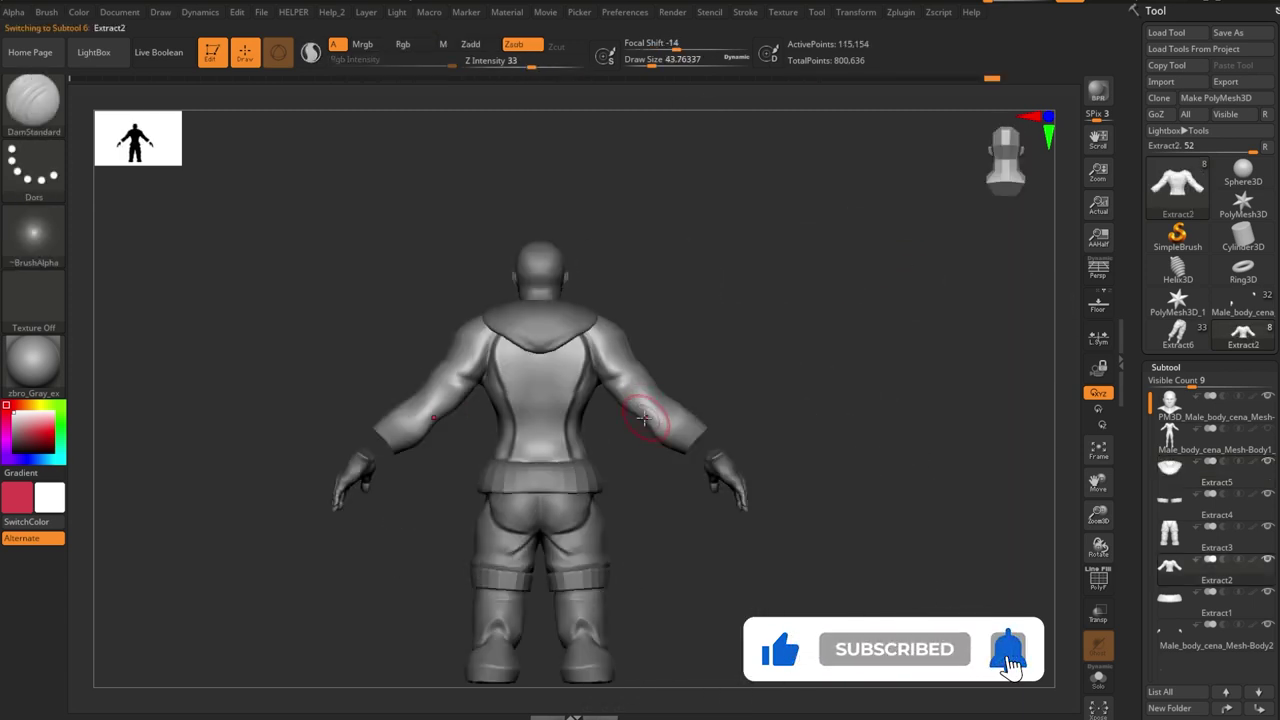
- Pan, zoom in and orbit the figure to a straight back view of the shirt
{"action": "right_click_drag", "start_coordinate": [645, 418], "coordinate": [723, 378], "text": "alt"}
{"action": "right_click_drag", "start_coordinate": [708, 303], "coordinate": [451, 575], "text": "ctrl"}
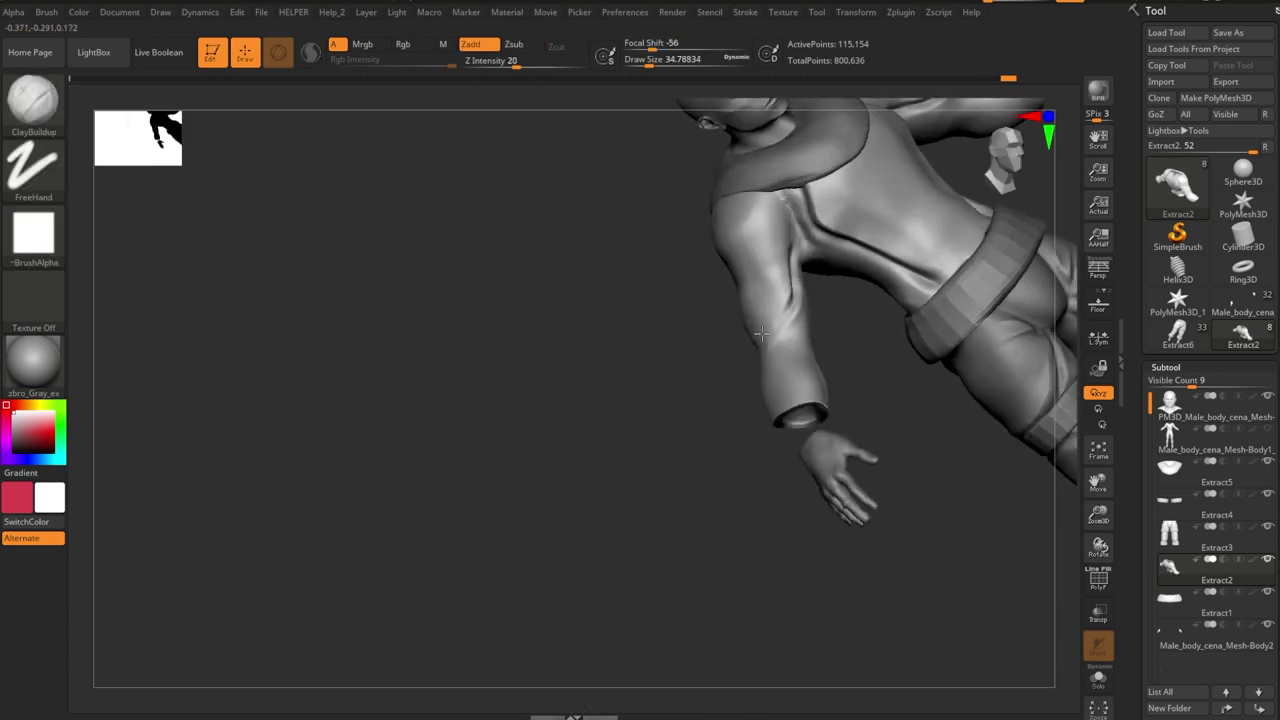
{"action": "mouse_move", "coordinate": [731, 411]}
{"action": "right_mouse_down"}
{"action": "mouse_move", "coordinate": [757, 343]}
{"action": "mouse_move", "coordinate": [880, 306]}
{"action": "mouse_move", "coordinate": [760, 330]}
{"action": "right_mouse_up"}
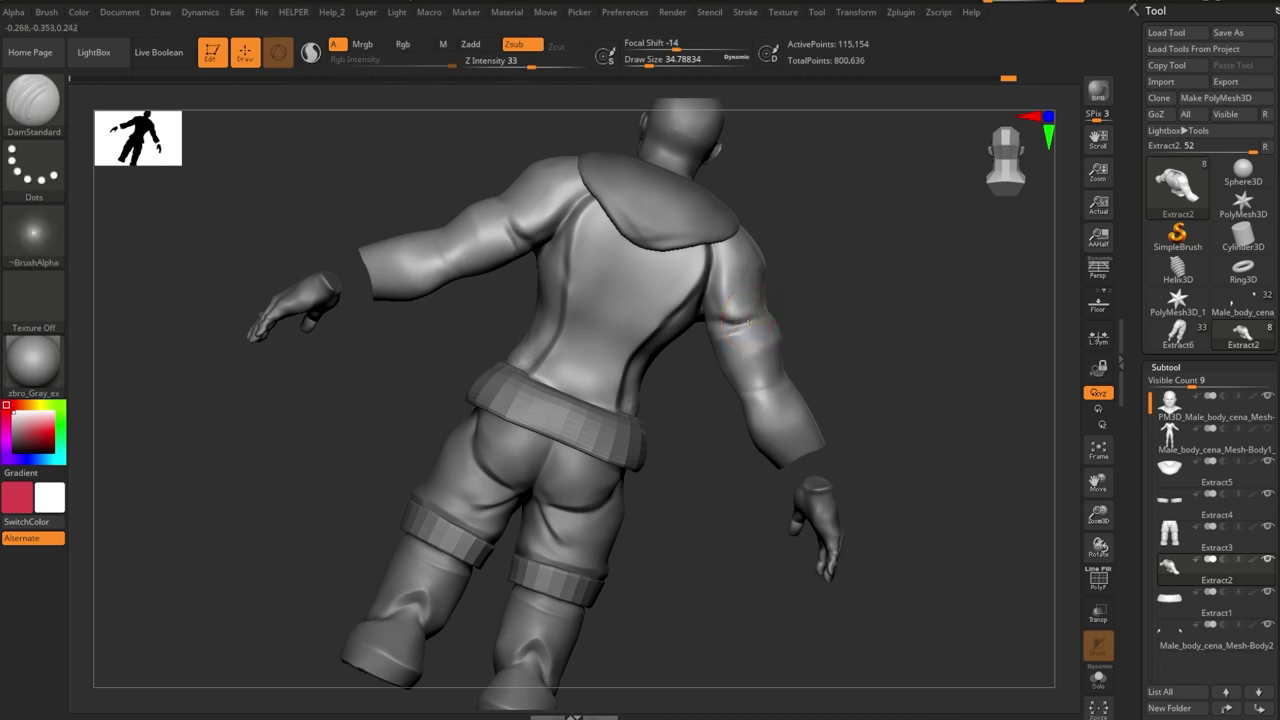
{"action": "right_click_drag", "start_coordinate": [513, 235], "coordinate": [528, 286], "text": "shift"}
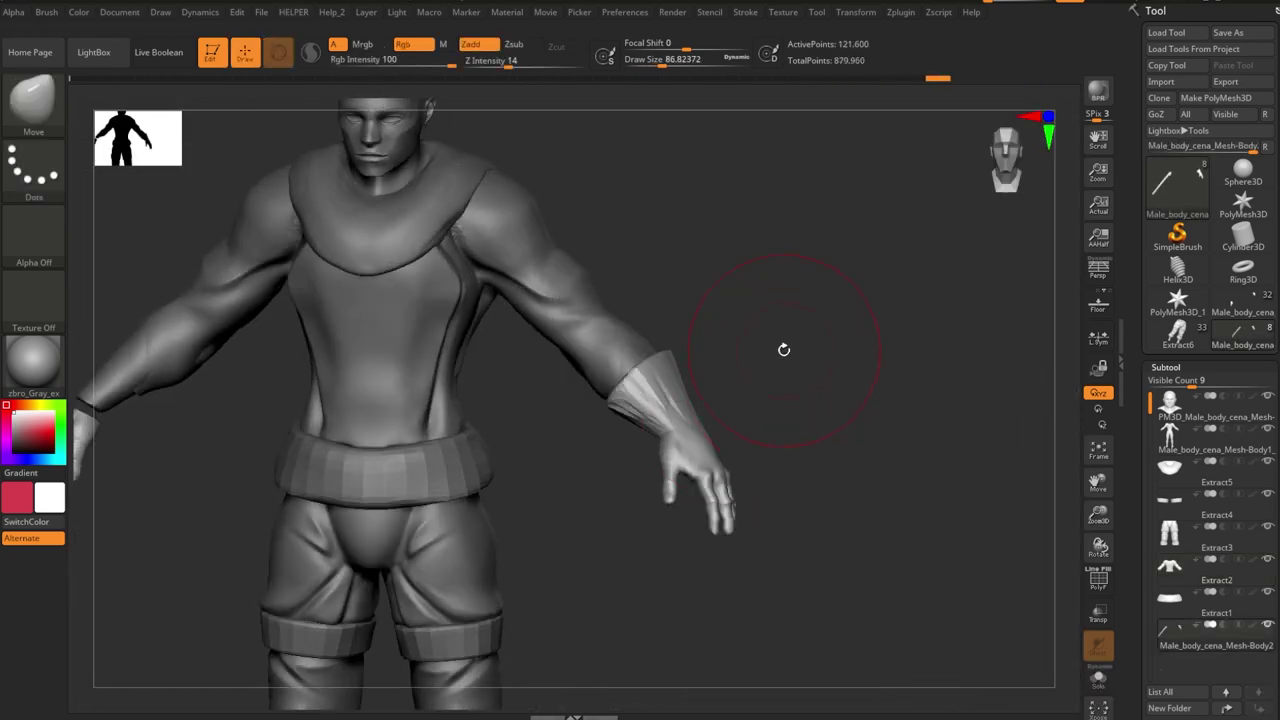
- Show the hand around the wrist cuff and carve its seam with Move and DamStandard
{"action": "left_click_drag", "start_coordinate": [642, 391], "coordinate": [709, 356]}
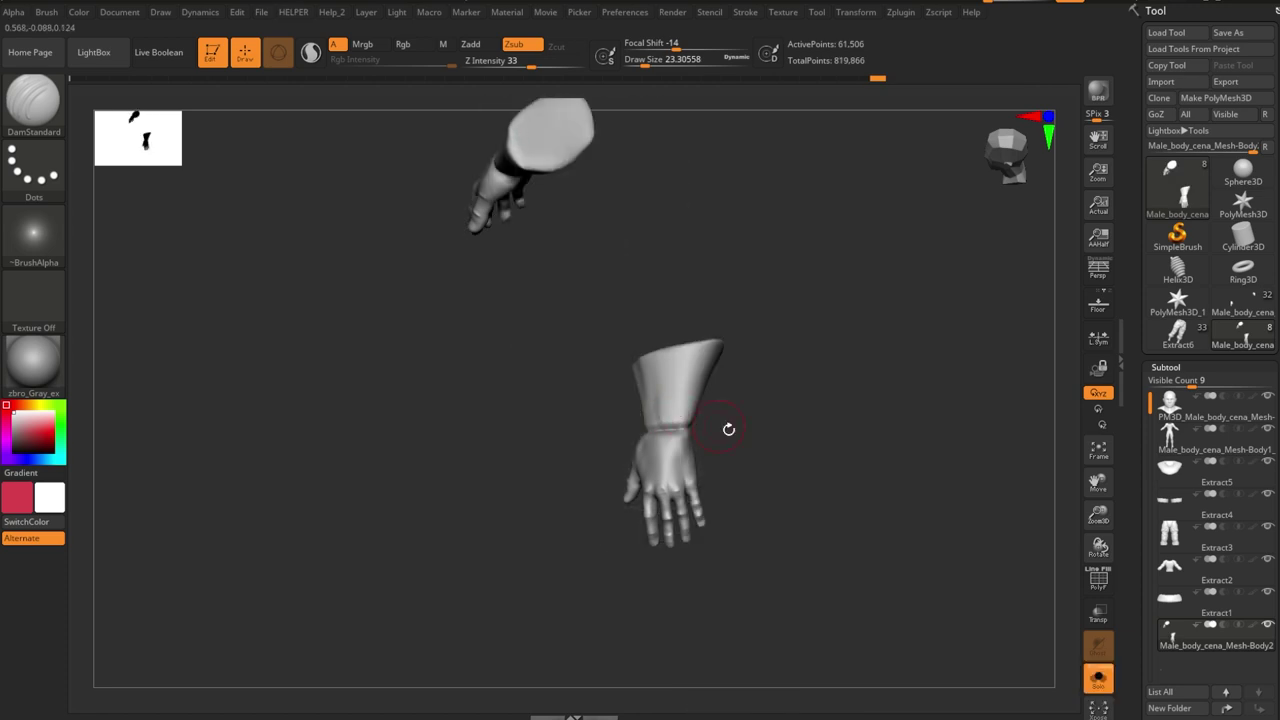
{"action": "key", "text": "shift+ctrl+s"}
{"action": "key", "text": "shift+ctrl+s"}
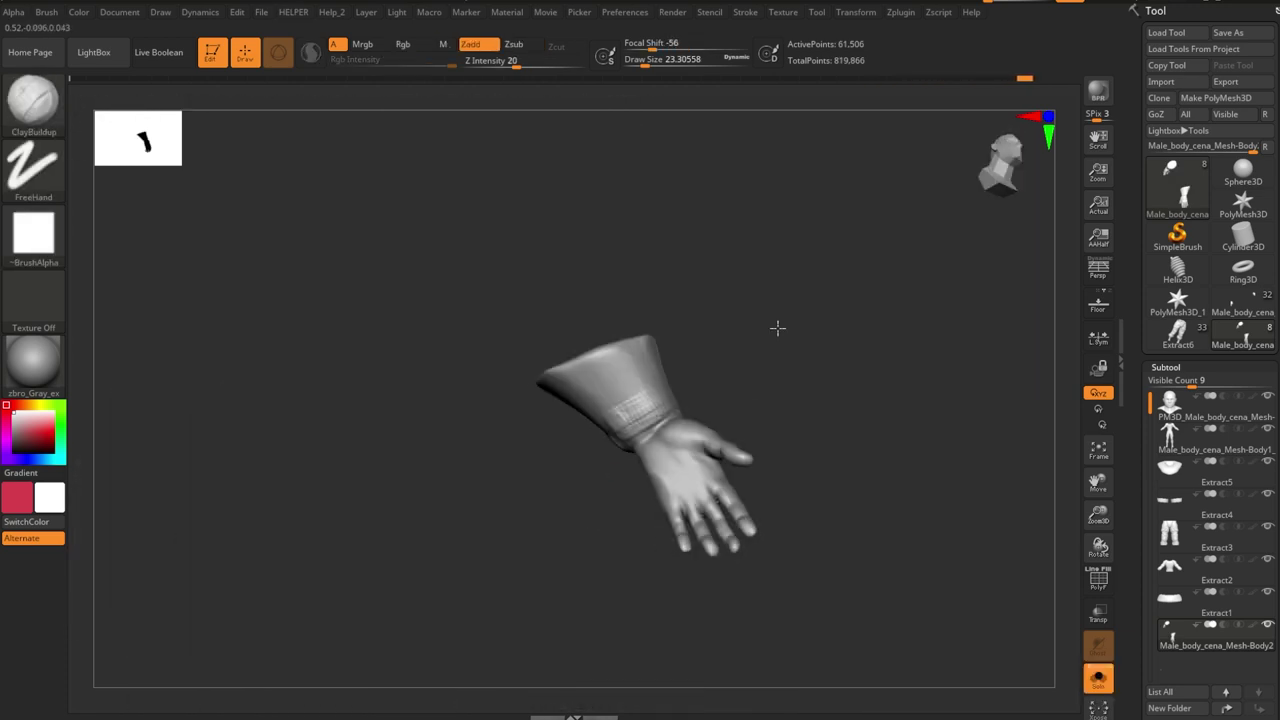
{"action": "left_click_drag", "start_coordinate": [559, 398], "coordinate": [611, 453]}
{"action": "key", "text": "b"}
{"action": "key", "text": "m"}
{"action": "key", "text": "v"}
{"action": "mouse_move", "coordinate": [672, 384]}
{"action": "left_mouse_down"}
{"action": "mouse_move", "coordinate": [691, 503]}
{"action": "mouse_move", "coordinate": [680, 445]}
{"action": "mouse_move", "coordinate": [765, 380]}
{"action": "left_mouse_up"}
{"action": "key", "text": "b"}
{"action": "key", "text": "d"}
{"action": "key", "text": "s"}
{"action": "mouse_move", "coordinate": [650, 420]}
{"action": "left_mouse_down"}
{"action": "mouse_move", "coordinate": [543, 443]}
{"action": "mouse_move", "coordinate": [649, 463]}
{"action": "mouse_move", "coordinate": [780, 391]}
{"action": "mouse_move", "coordinate": [517, 400]}
{"action": "mouse_move", "coordinate": [660, 330]}
{"action": "mouse_move", "coordinate": [754, 359]}
{"action": "mouse_move", "coordinate": [628, 286]}
{"action": "mouse_move", "coordinate": [829, 240]}
{"action": "mouse_move", "coordinate": [729, 291]}
{"action": "mouse_move", "coordinate": [663, 369]}
{"action": "mouse_move", "coordinate": [725, 347]}
{"action": "mouse_move", "coordinate": [700, 355]}
{"action": "mouse_move", "coordinate": [666, 323]}
{"action": "mouse_move", "coordinate": [773, 330]}
{"action": "mouse_move", "coordinate": [766, 343]}
{"action": "mouse_move", "coordinate": [909, 329]}
{"action": "mouse_move", "coordinate": [777, 366]}
{"action": "mouse_move", "coordinate": [858, 308]}
{"action": "mouse_move", "coordinate": [857, 271]}
{"action": "mouse_move", "coordinate": [849, 337]}
{"action": "mouse_move", "coordinate": [837, 257]}
{"action": "mouse_move", "coordinate": [758, 328]}
{"action": "mouse_move", "coordinate": [748, 314]}
{"action": "mouse_move", "coordinate": [726, 371]}
{"action": "mouse_move", "coordinate": [937, 309]}
{"action": "mouse_move", "coordinate": [829, 366]}
{"action": "mouse_move", "coordinate": [686, 243]}
{"action": "mouse_move", "coordinate": [637, 360]}
{"action": "mouse_move", "coordinate": [656, 291]}
{"action": "left_mouse_up"}
{"action": "key", "text": "b"}
{"action": "key", "text": "d"}
{"action": "key", "text": "s"}
- Solo the Extract2 shirt and work its sleeve folds with the TrimDynamic brush
{"action": "key", "text": "b"}
{"action": "key", "text": "m"}
{"action": "key", "text": "v"}
{"action": "key", "text": "b"}
{"action": "key", "text": "s"}
{"action": "key", "text": "t"}
{"action": "left_click", "coordinate": [668, 326], "text": "alt"}
{"action": "left_click", "coordinate": [1098, 678]}
{"action": "key", "text": "b"}
{"action": "key", "text": "t"}
{"action": "key", "text": "d"}
- Bring back the full body, reselect the Extract2 shirt, and frame the torso
{"action": "key", "text": "b"}
{"action": "key", "text": "m"}
{"action": "key", "text": "v"}
{"action": "left_click", "coordinate": [828, 268], "text": "alt"}
{"action": "left_click", "coordinate": [726, 371], "text": "alt"}
{"action": "key", "text": "f"}
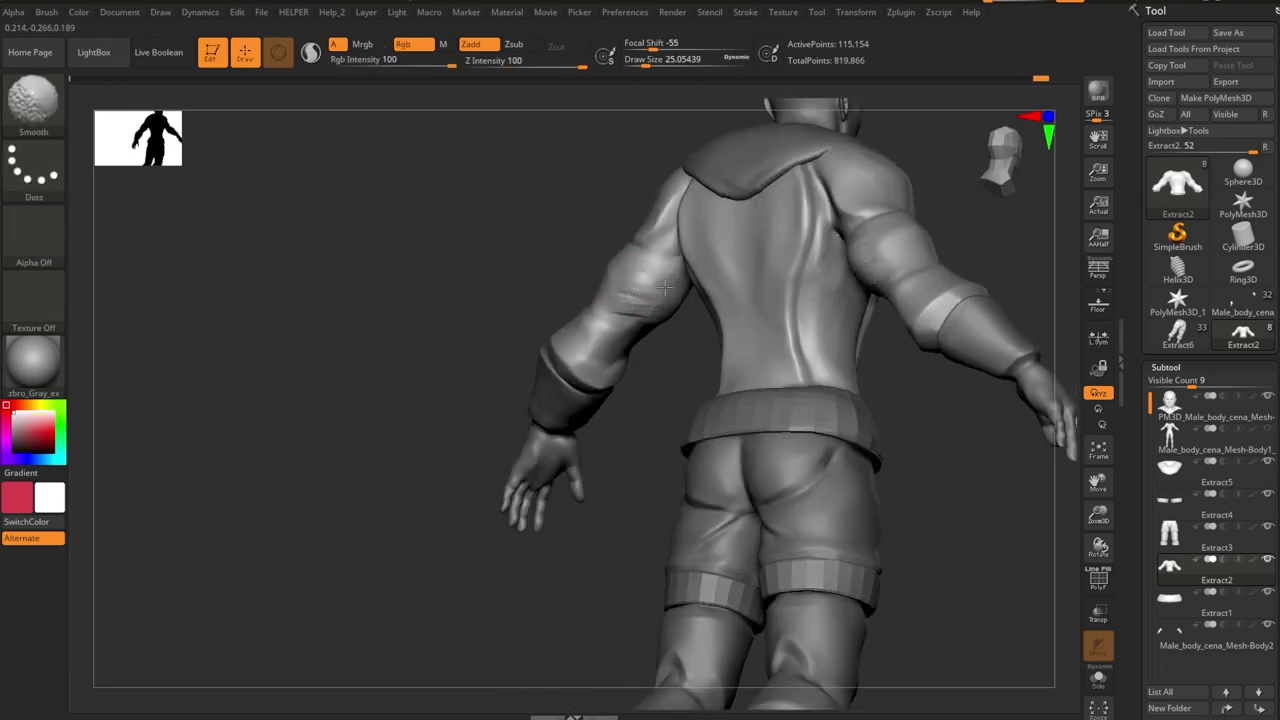
- Orbit around the shirt to inspect its front three-quarter view, back and left side
{"action": "mouse_move", "coordinate": [857, 266]}
{"action": "left_mouse_down"}
{"action": "mouse_move", "coordinate": [757, 277]}
{"action": "mouse_move", "coordinate": [677, 329]}
{"action": "mouse_move", "coordinate": [760, 288]}
{"action": "left_mouse_up"}
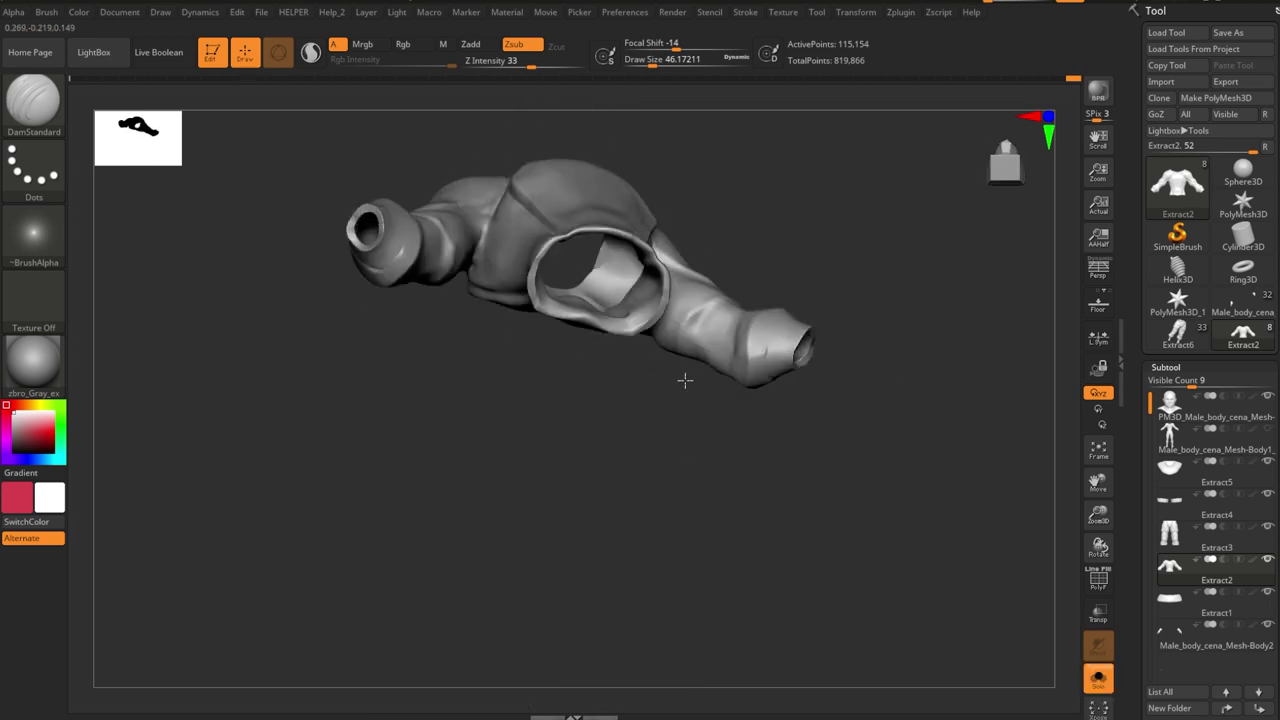
{"action": "mouse_move", "coordinate": [691, 338]}
{"action": "left_mouse_down"}
{"action": "mouse_move", "coordinate": [708, 296]}
{"action": "mouse_move", "coordinate": [777, 306]}
{"action": "mouse_move", "coordinate": [695, 293]}
{"action": "left_mouse_up"}
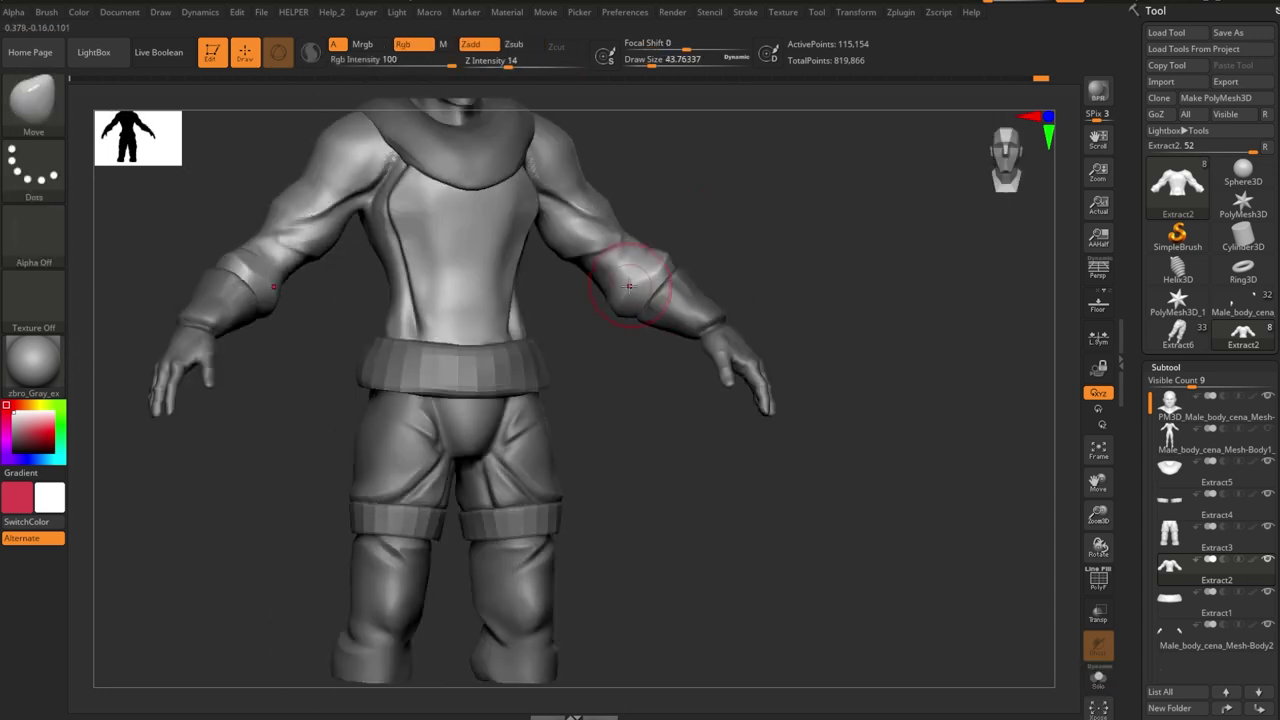
{"action": "mouse_move", "coordinate": [660, 273]}
{"action": "left_mouse_down"}
{"action": "mouse_move", "coordinate": [571, 377]}
{"action": "mouse_move", "coordinate": [636, 308]}
{"action": "left_mouse_up"}
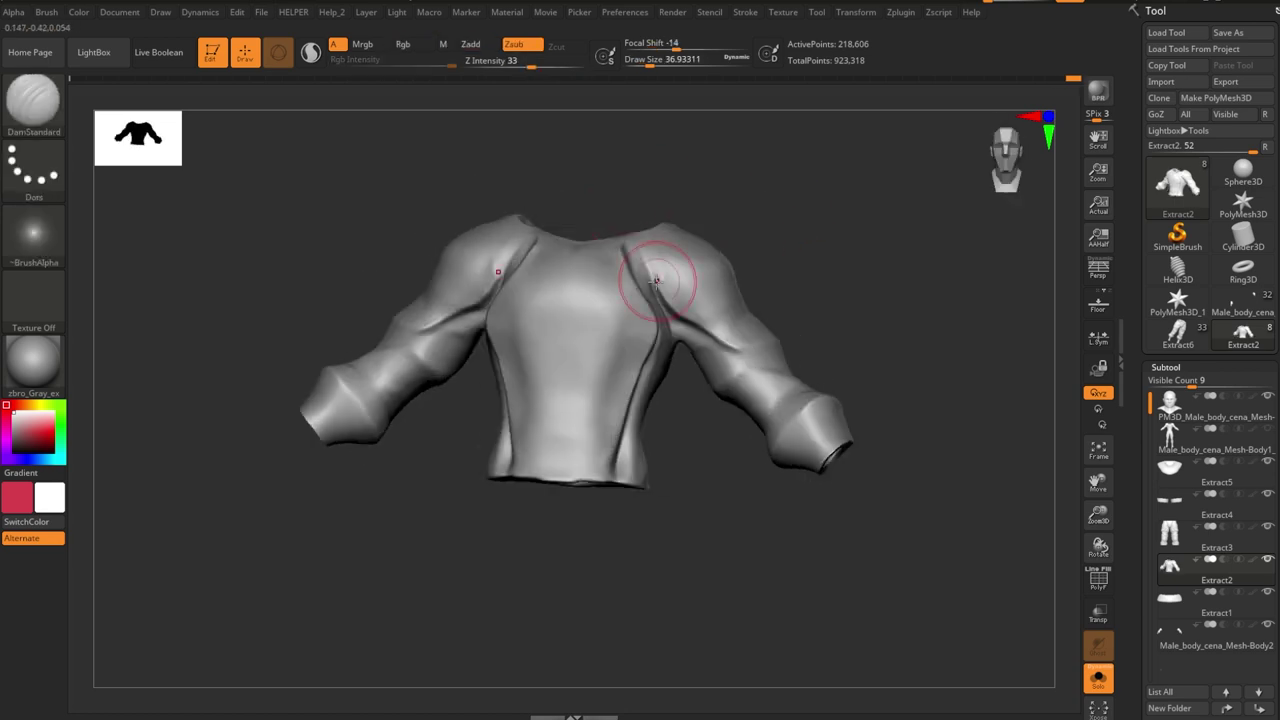
{"action": "left_click_drag", "start_coordinate": [699, 267], "coordinate": [540, 342]}
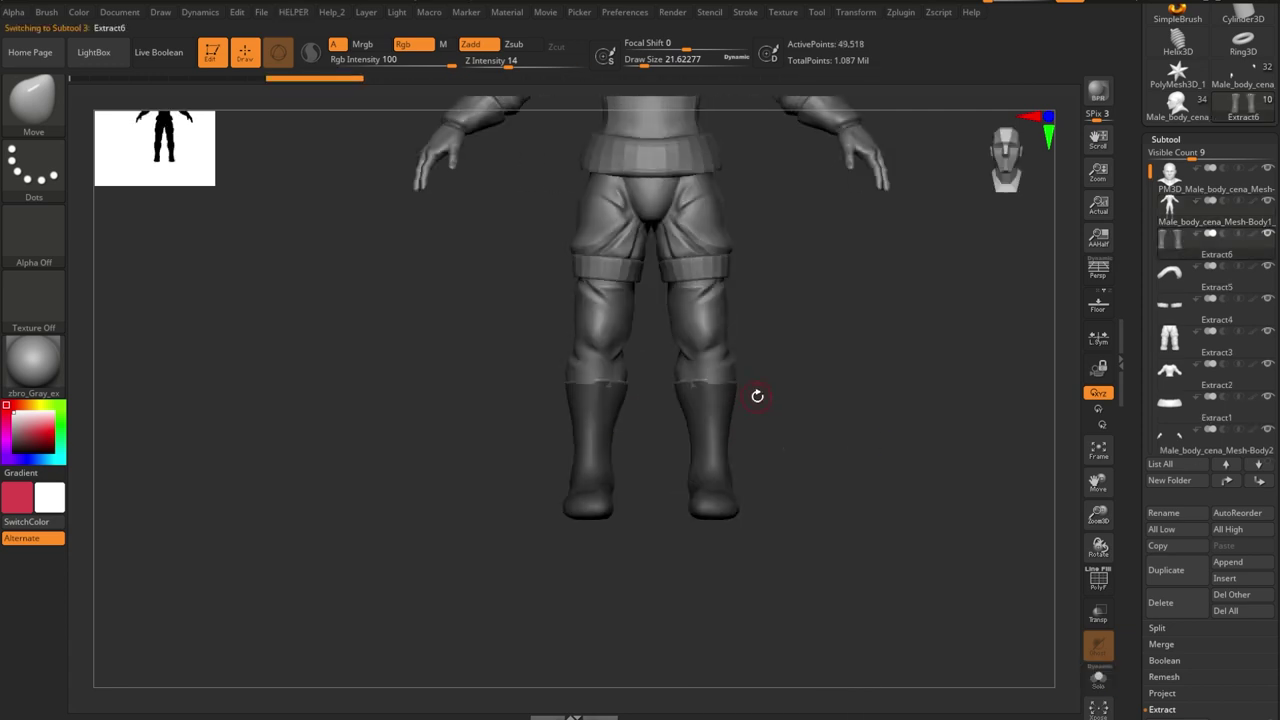
- Isolate the pants and puff the trouser cuffs with ClayBuildup and TrimDynamic
{"action": "scroll", "coordinate": [766, 388], "scroll_direction": "up", "scroll_amount": 3}
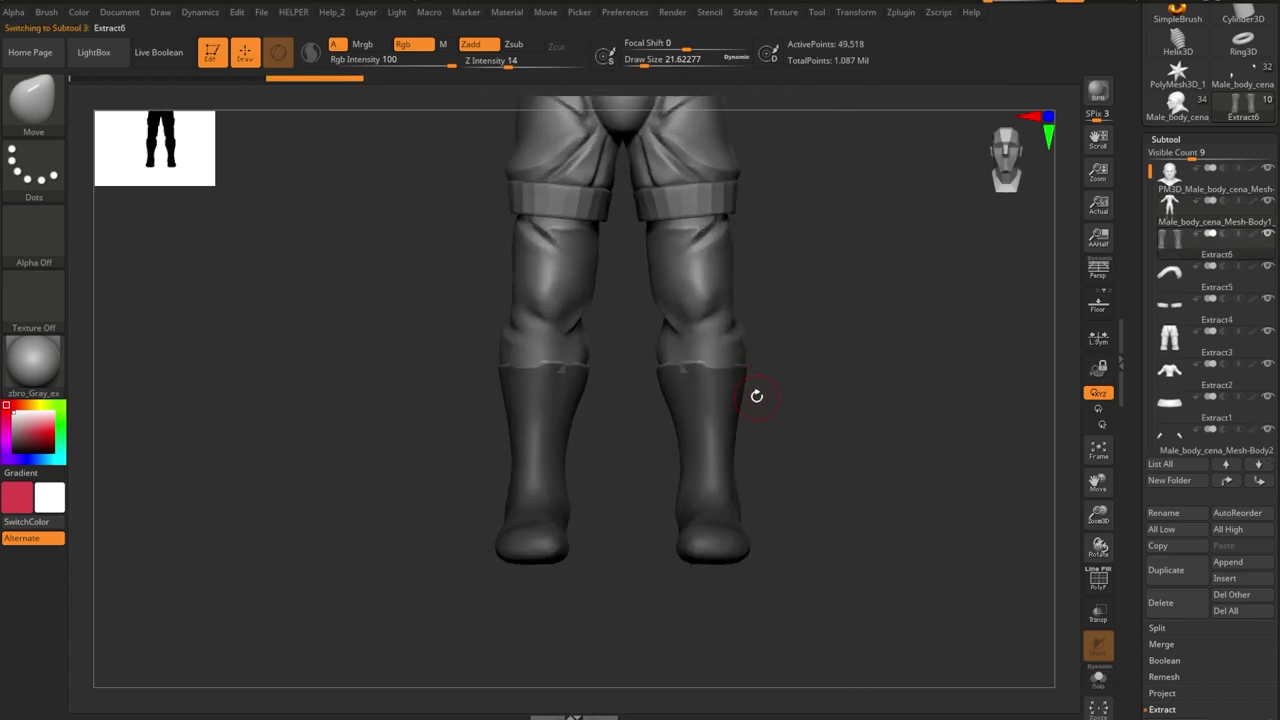
{"action": "key", "text": "w"}
{"action": "left_click_drag", "start_coordinate": [822, 320], "coordinate": [764, 310]}
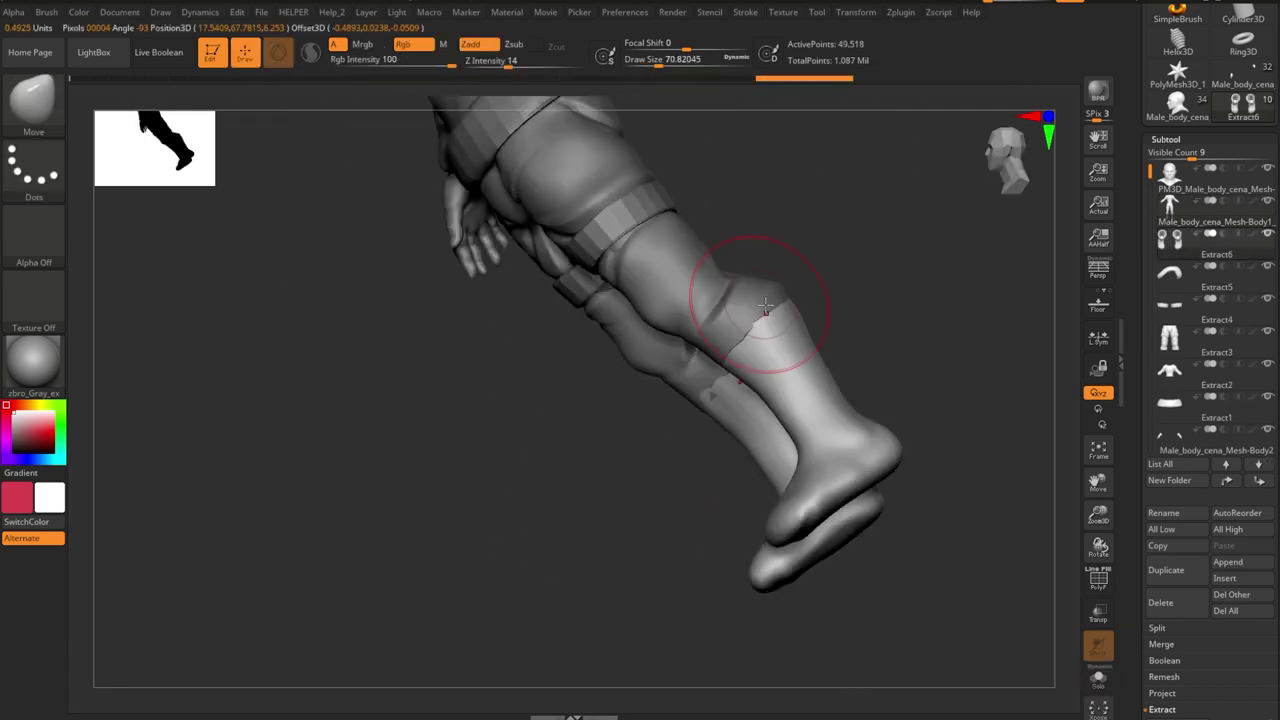
{"action": "left_click_drag", "start_coordinate": [760, 373], "coordinate": [789, 344]}
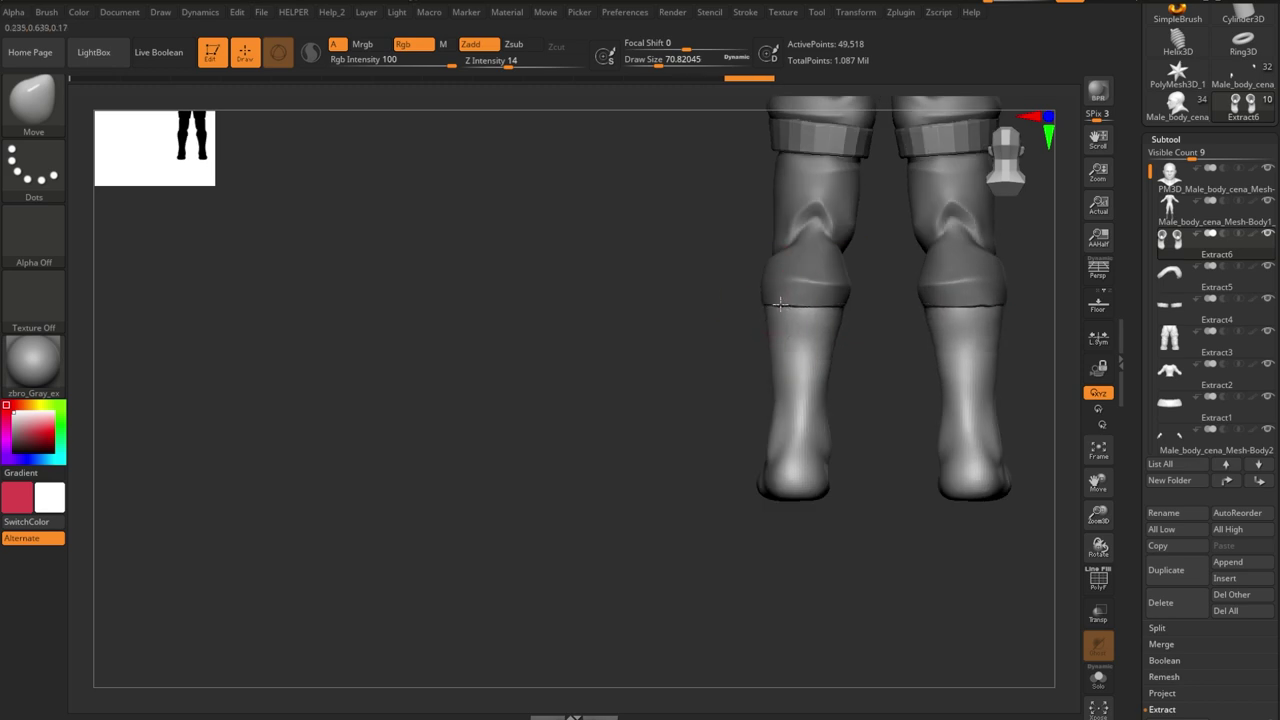
{"action": "key", "text": "b"}
{"action": "key", "text": "c"}
{"action": "key", "text": "b"}
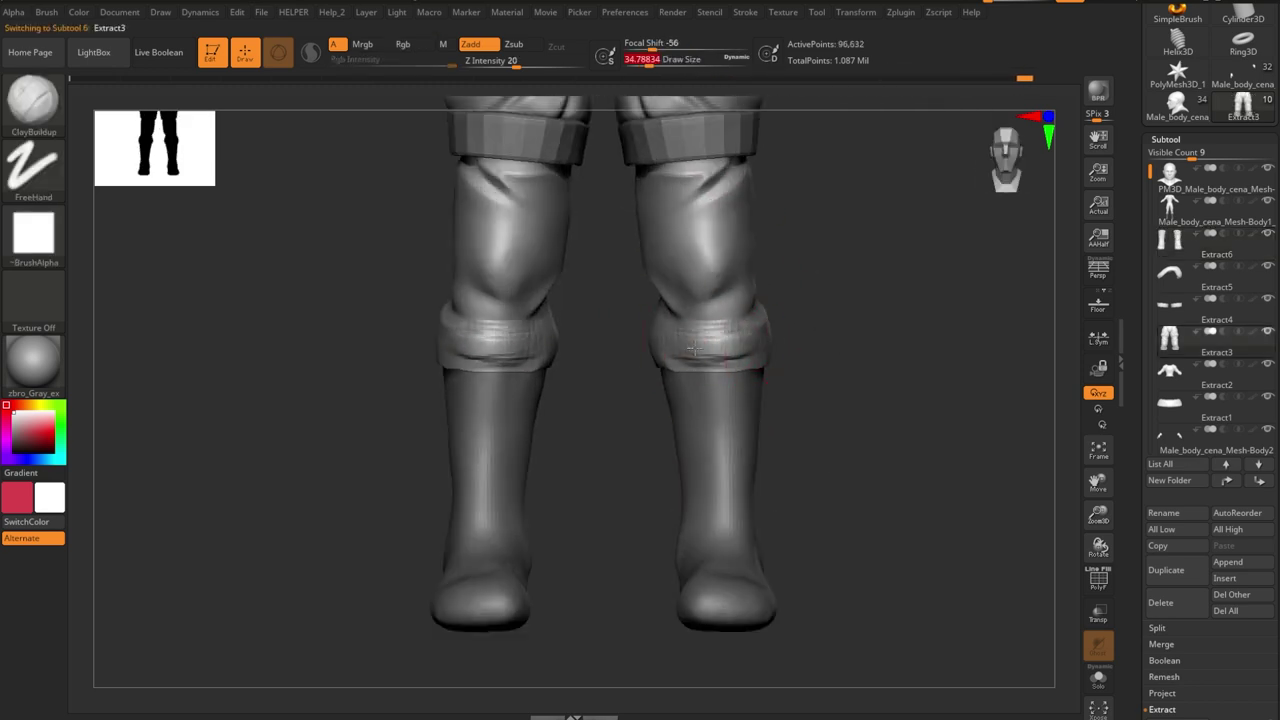
{"action": "mouse_move", "coordinate": [694, 348]}
{"action": "left_mouse_down"}
{"action": "mouse_move", "coordinate": [620, 344]}
{"action": "mouse_move", "coordinate": [914, 366]}
{"action": "mouse_move", "coordinate": [671, 366]}
{"action": "mouse_move", "coordinate": [900, 360]}
{"action": "mouse_move", "coordinate": [700, 357]}
{"action": "left_mouse_up"}
{"action": "key", "text": "ctrl+shift+s"}
{"action": "key", "text": "b"}
{"action": "key", "text": "t"}
{"action": "key", "text": "d"}
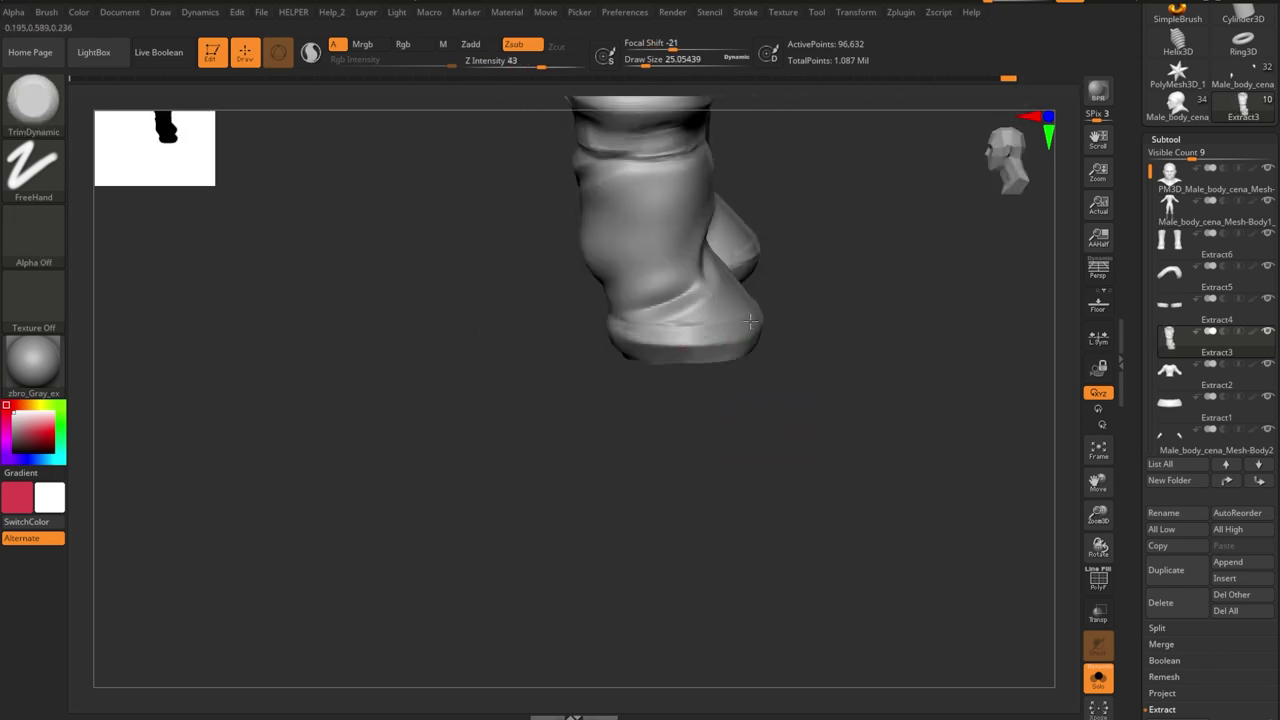
{"action": "mouse_move", "coordinate": [750, 320]}
{"action": "left_mouse_down"}
{"action": "mouse_move", "coordinate": [660, 332]}
{"action": "mouse_move", "coordinate": [806, 366]}
{"action": "mouse_move", "coordinate": [734, 397]}
{"action": "mouse_move", "coordinate": [700, 365]}
{"action": "left_mouse_up"}
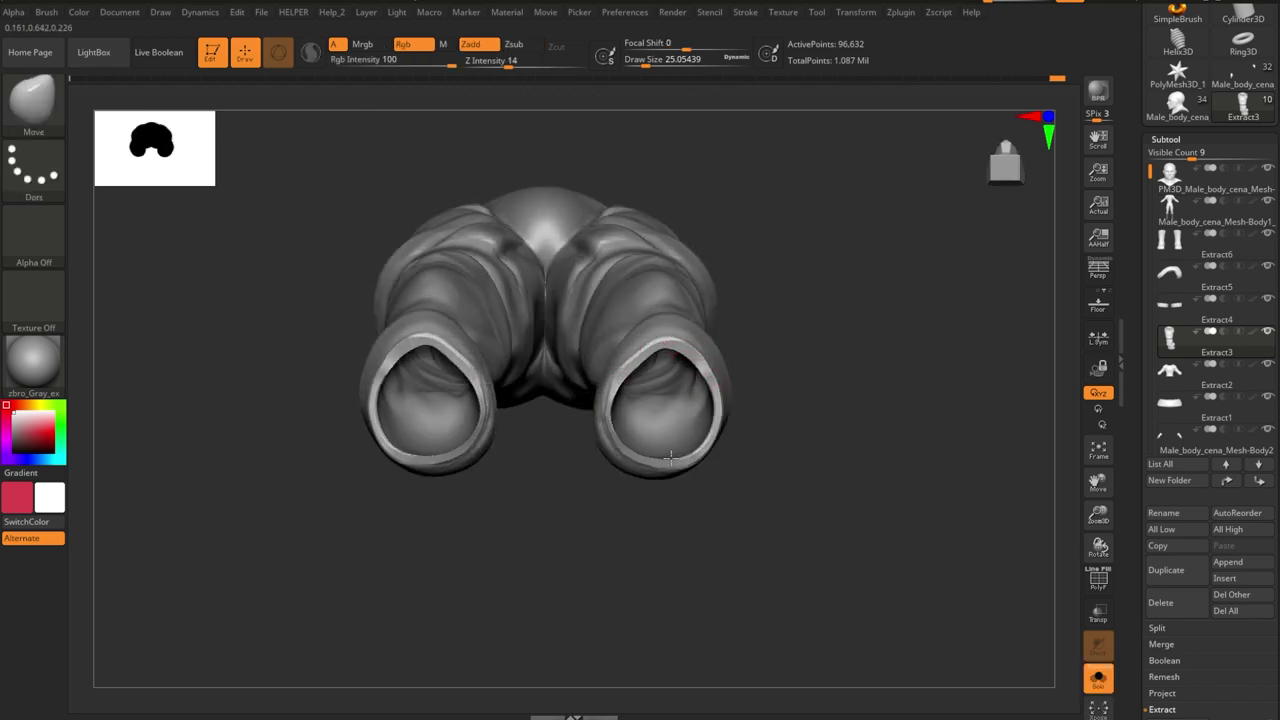
{"action": "mouse_move", "coordinate": [620, 448]}
{"action": "left_mouse_down", "text": "shift"}
{"action": "mouse_move", "coordinate": [820, 443]}
{"action": "mouse_move", "coordinate": [712, 345]}
{"action": "mouse_move", "coordinate": [721, 381]}
{"action": "mouse_move", "coordinate": [737, 363]}
{"action": "left_mouse_up", "text": "shift"}
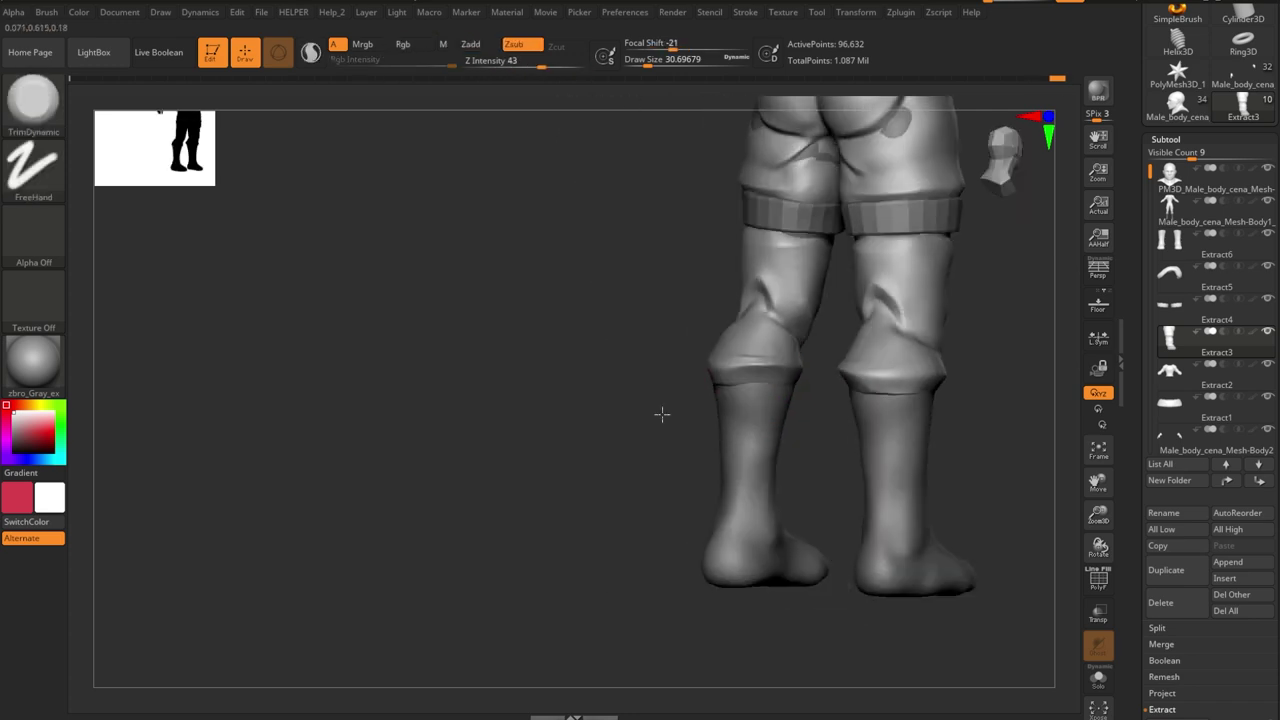
- Select the Extract6 boots and start shaping them with Move and ClayBuildup
{"action": "key", "text": "b"}
{"action": "key", "text": "m"}
{"action": "key", "text": "v"}
{"action": "mouse_move", "coordinate": [660, 414]}
{"action": "left_mouse_down", "text": "shift"}
{"action": "mouse_move", "coordinate": [758, 369]}
{"action": "mouse_move", "coordinate": [817, 423]}
{"action": "mouse_move", "coordinate": [686, 457]}
{"action": "mouse_move", "coordinate": [777, 386]}
{"action": "mouse_move", "coordinate": [781, 347]}
{"action": "mouse_move", "coordinate": [786, 449]}
{"action": "left_mouse_up", "text": "shift"}
{"action": "left_click", "coordinate": [729, 376], "text": "alt"}
{"action": "key", "text": "b"}
{"action": "key", "text": "m"}
{"action": "key", "text": "v"}
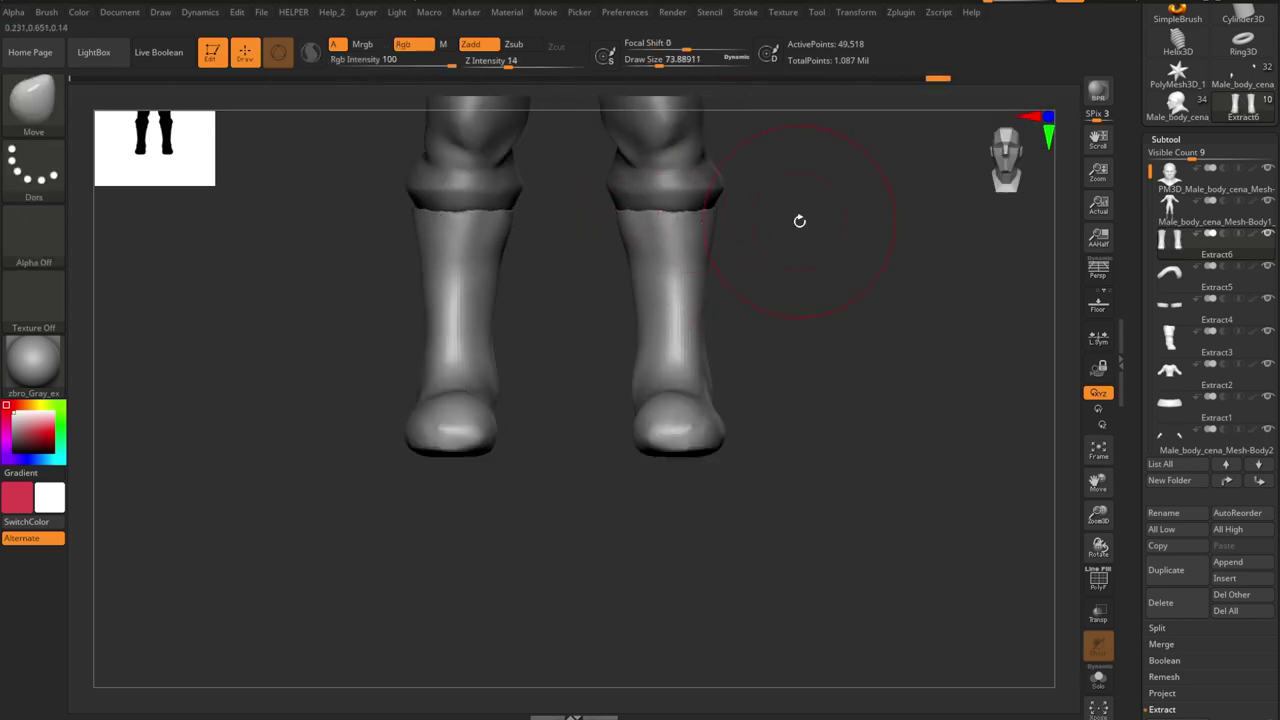
{"action": "left_click_drag", "start_coordinate": [799, 220], "coordinate": [730, 420]}
{"action": "key", "text": "b"}
{"action": "key", "text": "c"}
- Round the boot toes and flatten the soles with ClayBuildup and Move, checking several angles
{"action": "key", "text": "b"}
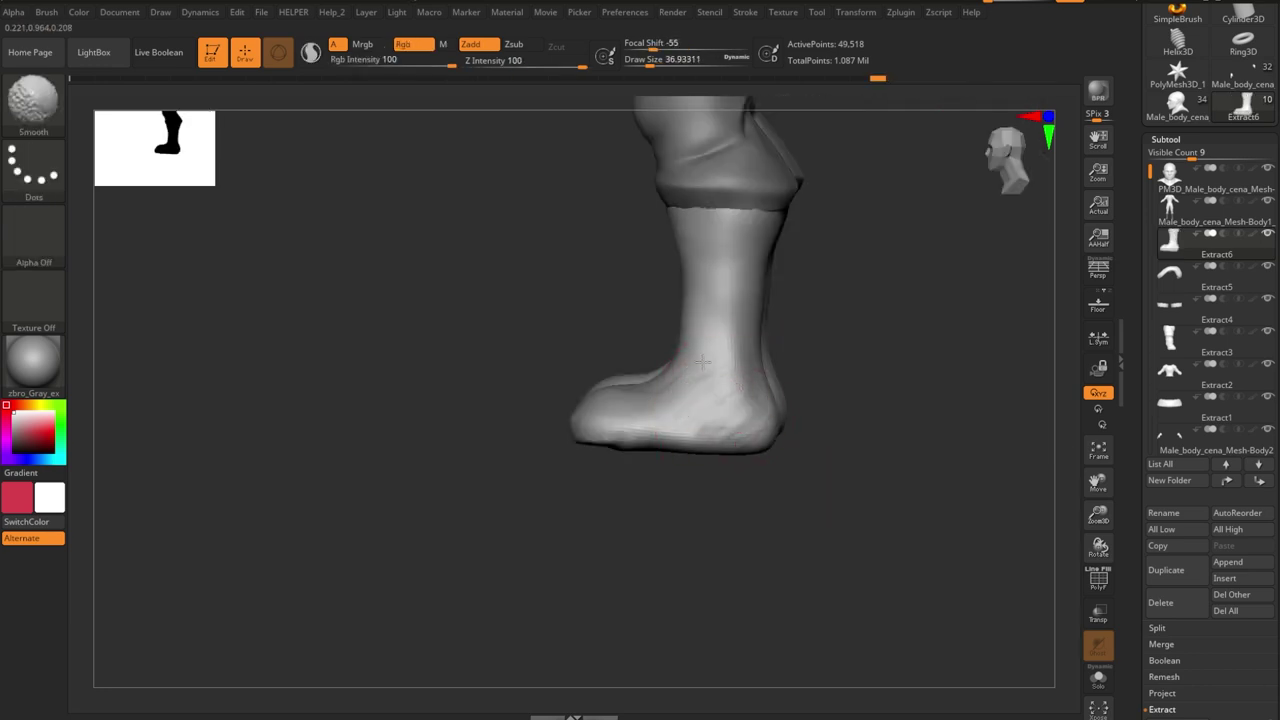
{"action": "mouse_move", "coordinate": [703, 362]}
{"action": "left_mouse_down"}
{"action": "mouse_move", "coordinate": [806, 486]}
{"action": "mouse_move", "coordinate": [757, 414]}
{"action": "mouse_move", "coordinate": [705, 491]}
{"action": "mouse_move", "coordinate": [746, 528]}
{"action": "mouse_move", "coordinate": [757, 505]}
{"action": "mouse_move", "coordinate": [708, 524]}
{"action": "mouse_move", "coordinate": [668, 337]}
{"action": "left_mouse_up"}
{"action": "key", "text": "b"}
{"action": "key", "text": "m"}
{"action": "key", "text": "v"}
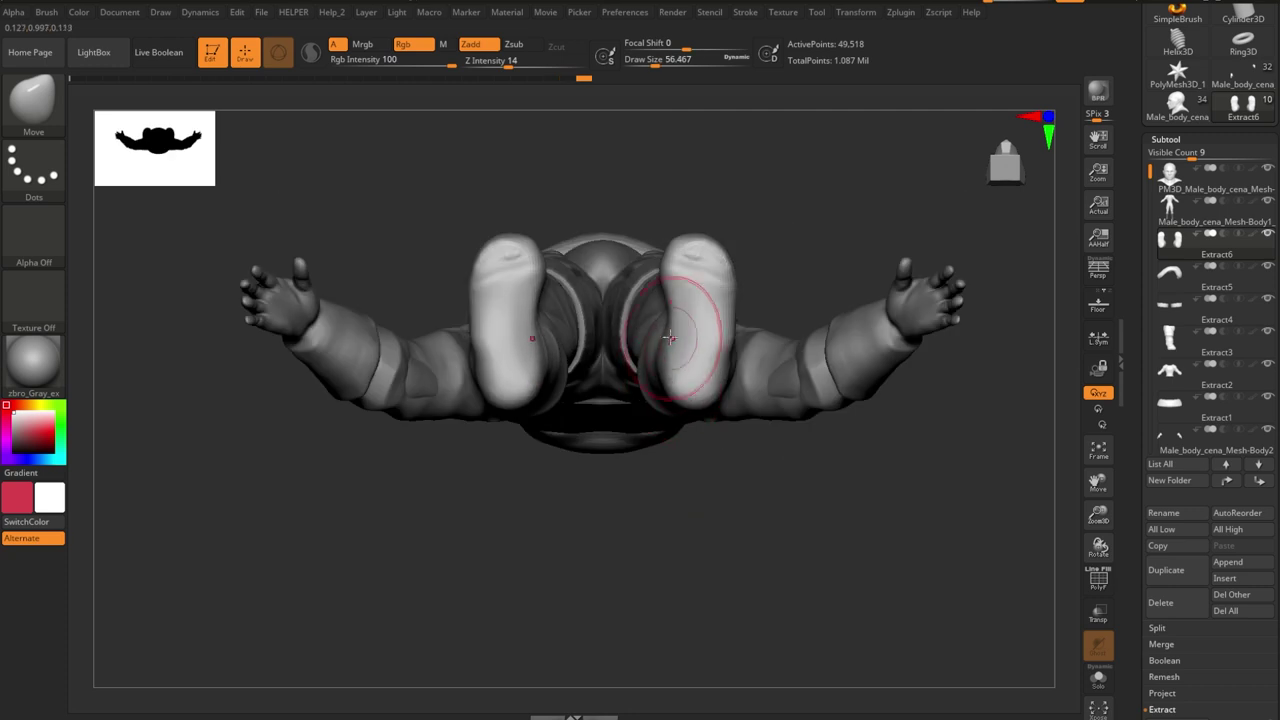
{"action": "mouse_move", "coordinate": [685, 273]}
{"action": "left_mouse_down"}
{"action": "mouse_move", "coordinate": [777, 391]}
{"action": "mouse_move", "coordinate": [686, 380]}
{"action": "mouse_move", "coordinate": [672, 347]}
{"action": "left_mouse_up"}
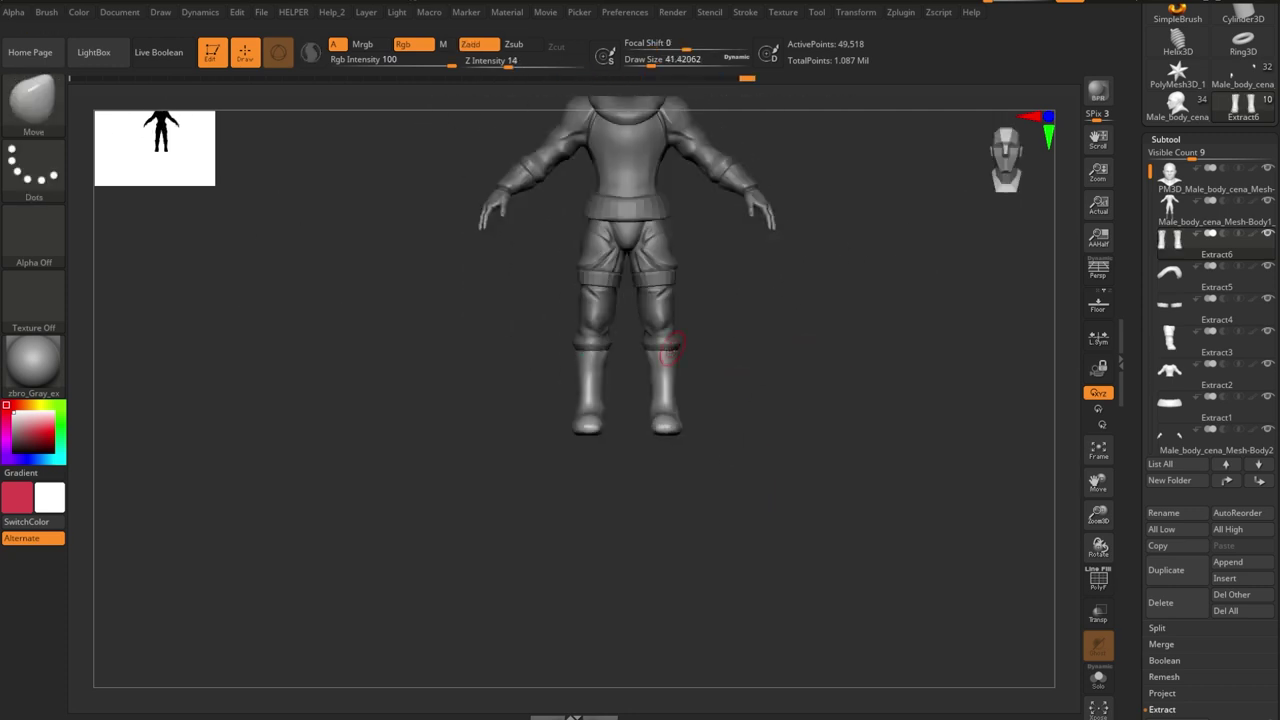
{"action": "left_click_drag", "start_coordinate": [726, 451], "coordinate": [833, 417]}
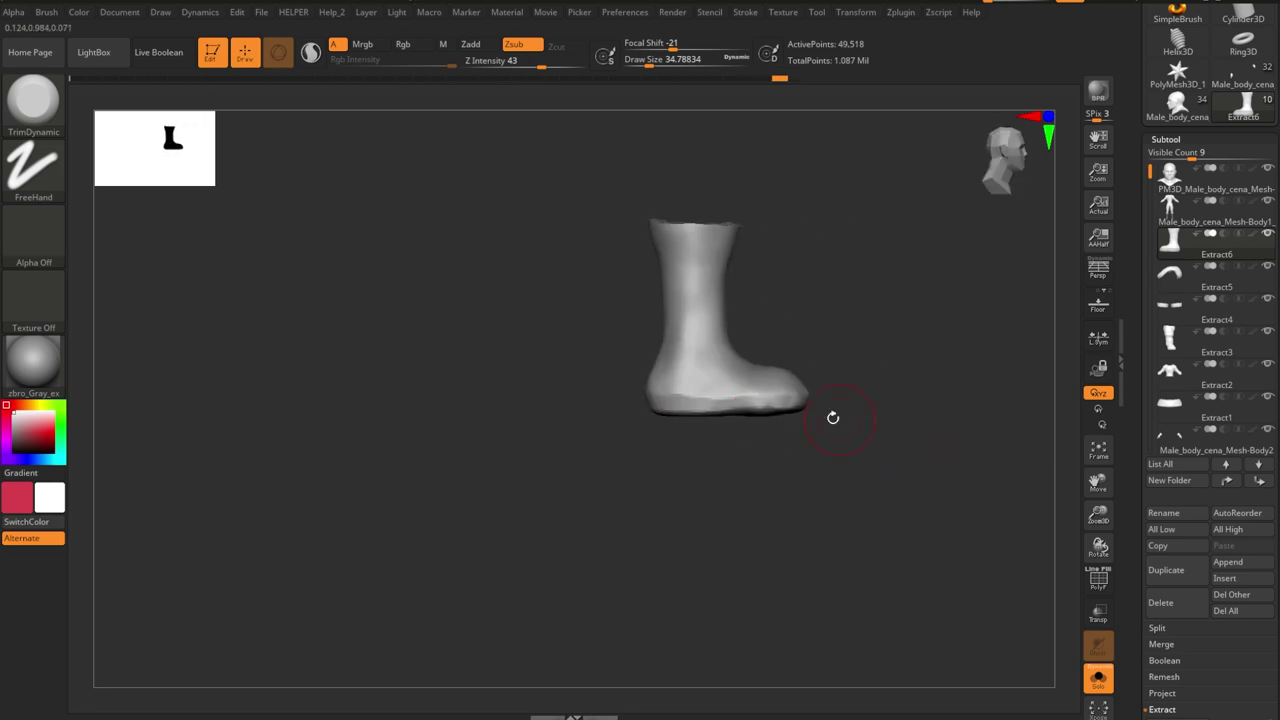
{"action": "mouse_move", "coordinate": [625, 397]}
{"action": "left_mouse_down"}
{"action": "mouse_move", "coordinate": [783, 439]}
{"action": "mouse_move", "coordinate": [743, 400]}
{"action": "mouse_move", "coordinate": [800, 405]}
{"action": "mouse_move", "coordinate": [614, 394]}
{"action": "mouse_move", "coordinate": [586, 417]}
{"action": "mouse_move", "coordinate": [849, 454]}
{"action": "left_mouse_up"}
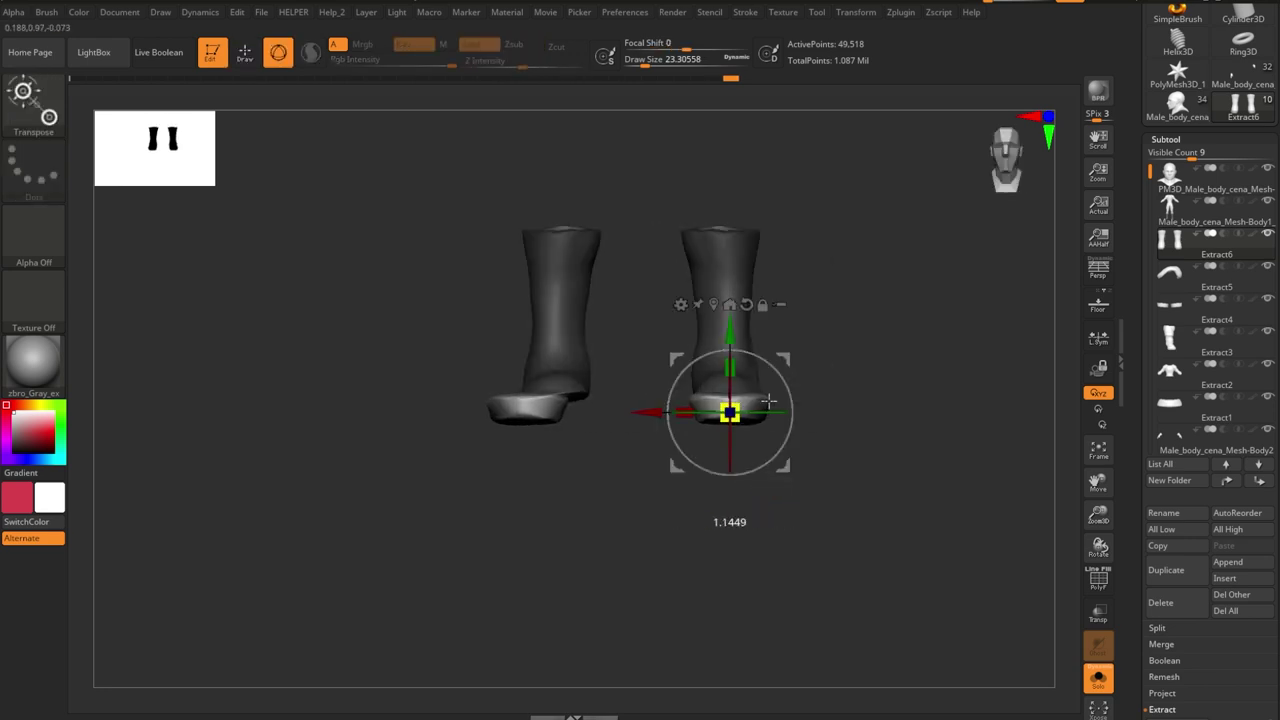
{"action": "mouse_move", "coordinate": [768, 400]}
{"action": "left_mouse_down"}
{"action": "mouse_move", "coordinate": [797, 457]}
{"action": "mouse_move", "coordinate": [743, 341]}
{"action": "left_mouse_up"}
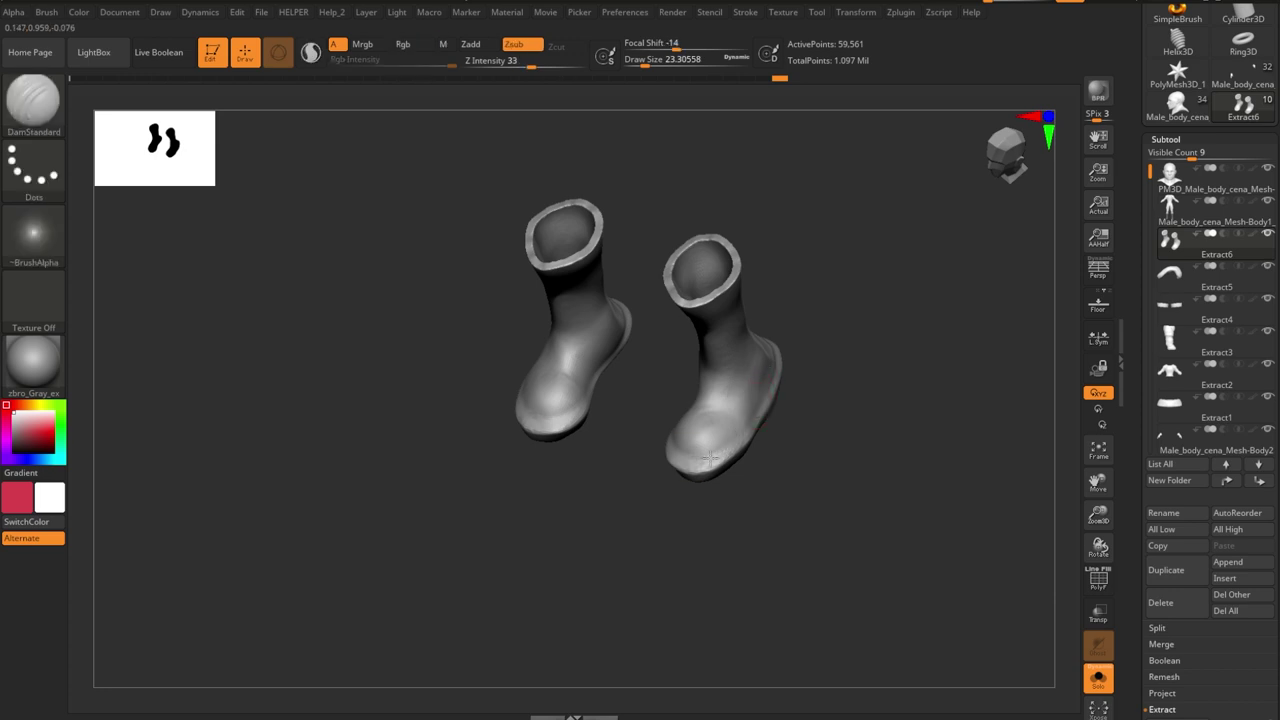
{"action": "left_click_drag", "start_coordinate": [710, 458], "coordinate": [752, 318]}
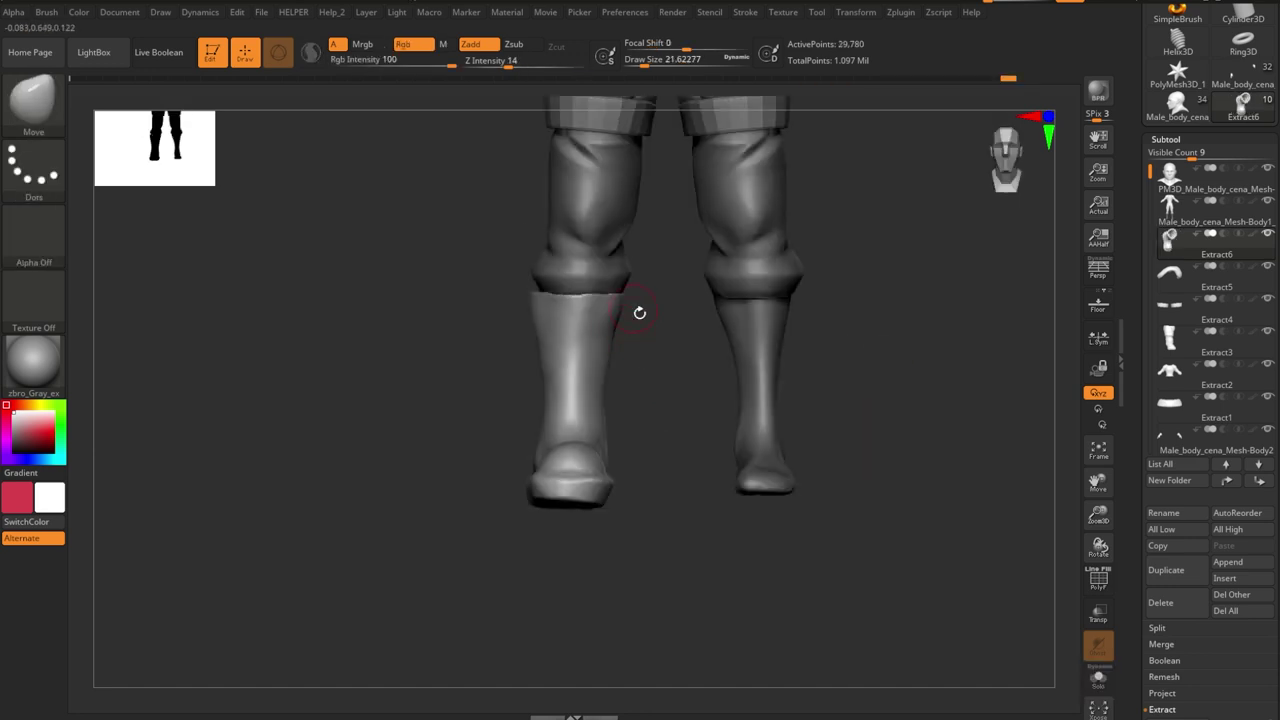
- Extract the masked boot-top bands as Extract7, then orbit to review the legs and figure
{"action": "left_click", "coordinate": [584, 684]}
{"action": "left_click", "coordinate": [649, 676]}
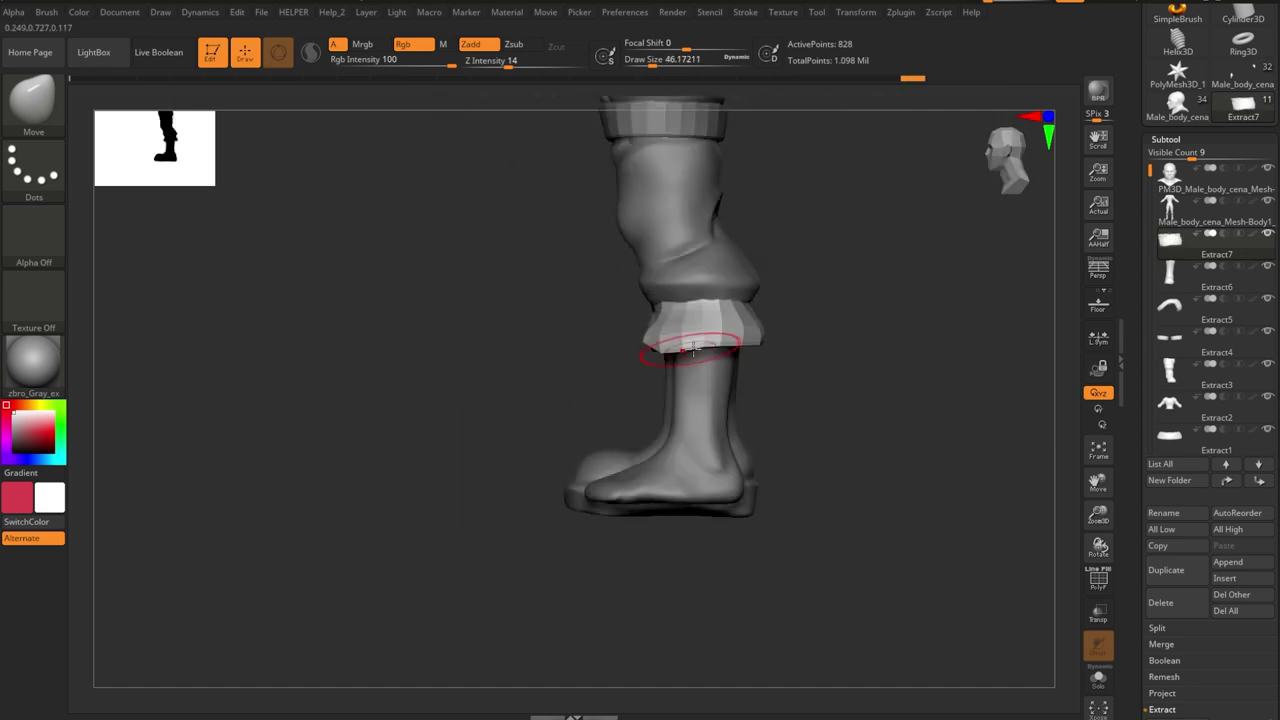
{"action": "left_click_drag", "start_coordinate": [661, 407], "coordinate": [604, 340]}
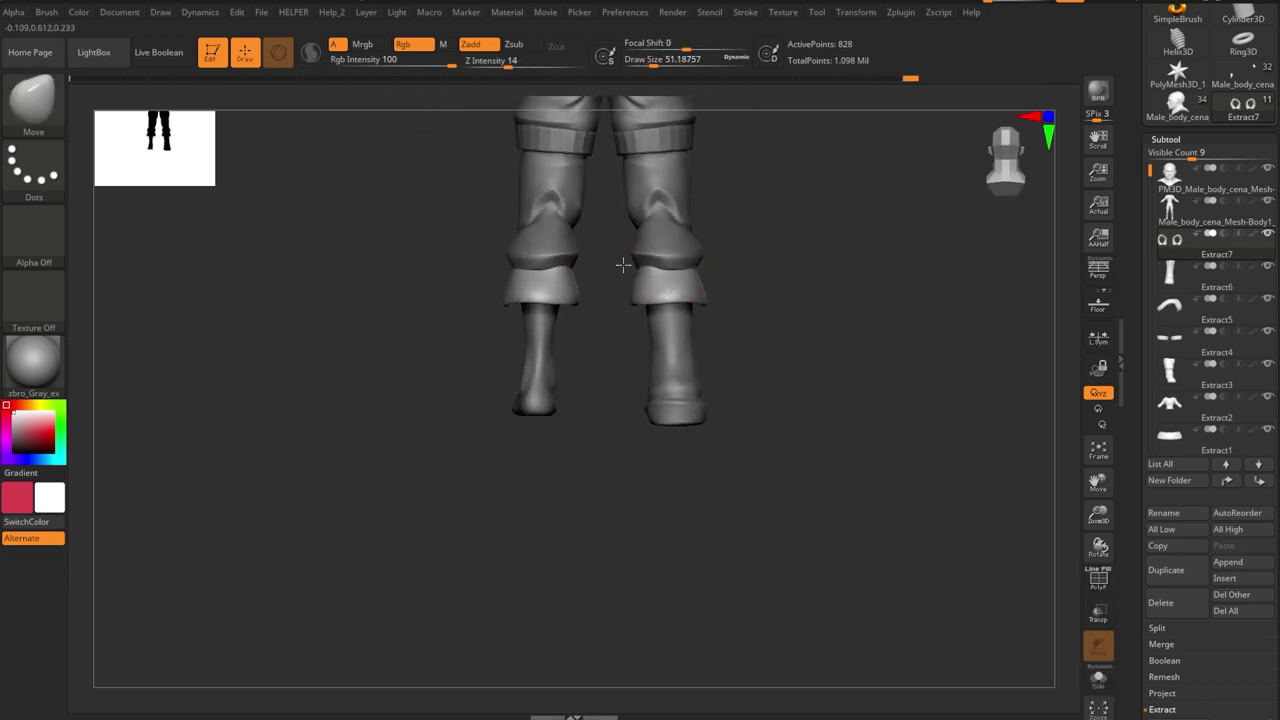
{"action": "left_click_drag", "start_coordinate": [748, 289], "coordinate": [658, 287]}
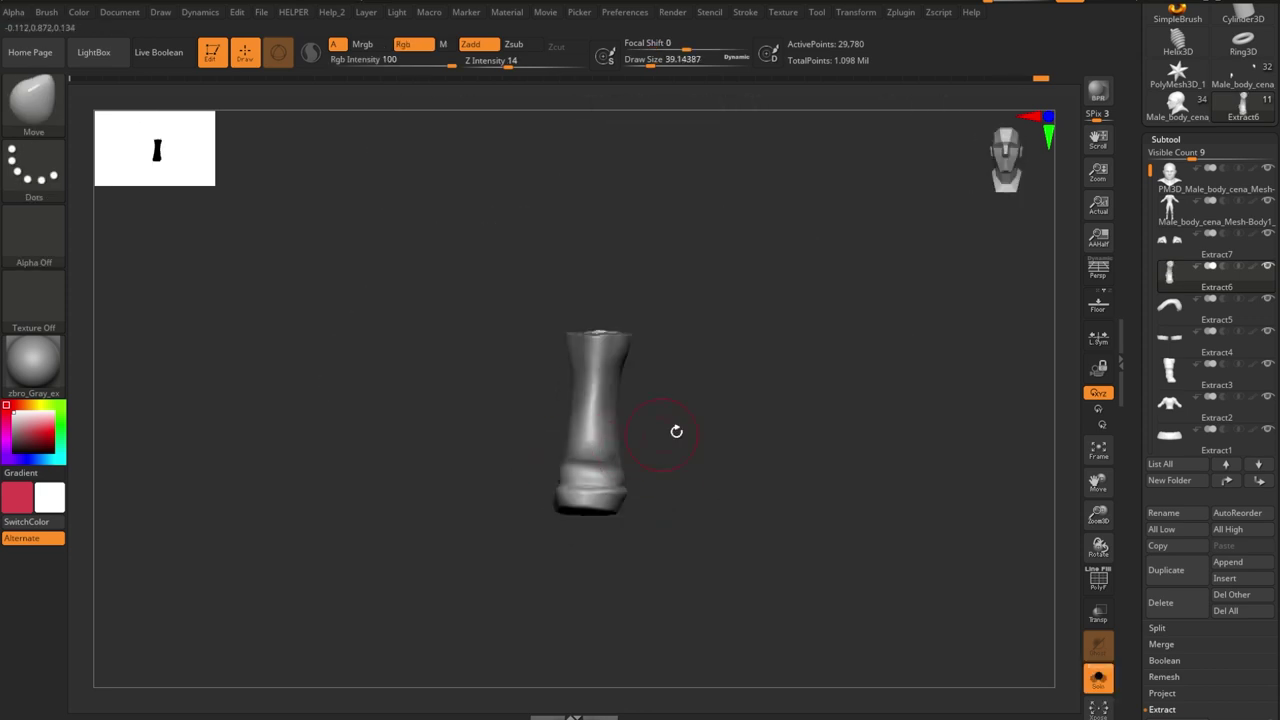
{"action": "mouse_move", "coordinate": [676, 431]}
{"action": "left_mouse_down"}
{"action": "mouse_move", "coordinate": [586, 449]}
{"action": "mouse_move", "coordinate": [651, 531]}
{"action": "mouse_move", "coordinate": [630, 471]}
{"action": "left_mouse_up"}
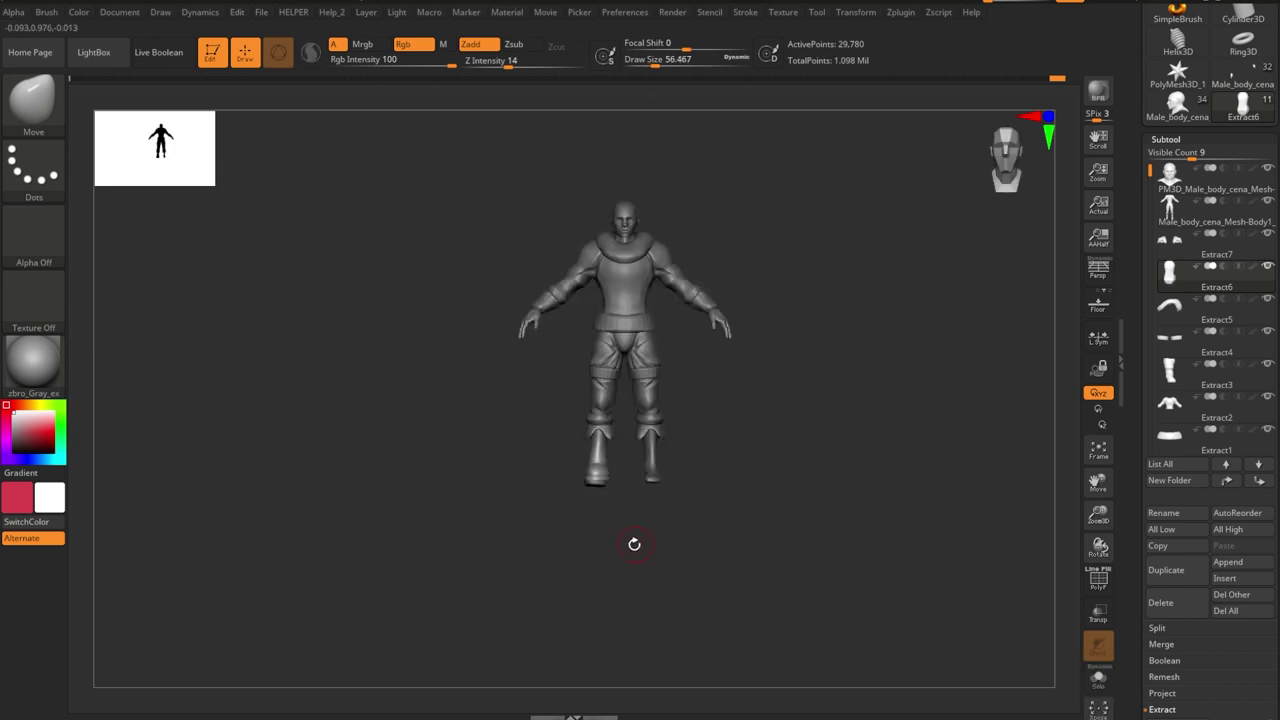
{"action": "mouse_move", "coordinate": [568, 430]}
{"action": "left_mouse_down"}
{"action": "mouse_move", "coordinate": [686, 457]}
{"action": "mouse_move", "coordinate": [528, 443]}
{"action": "mouse_move", "coordinate": [699, 482]}
{"action": "mouse_move", "coordinate": [671, 514]}
{"action": "mouse_move", "coordinate": [743, 466]}
{"action": "left_mouse_up"}
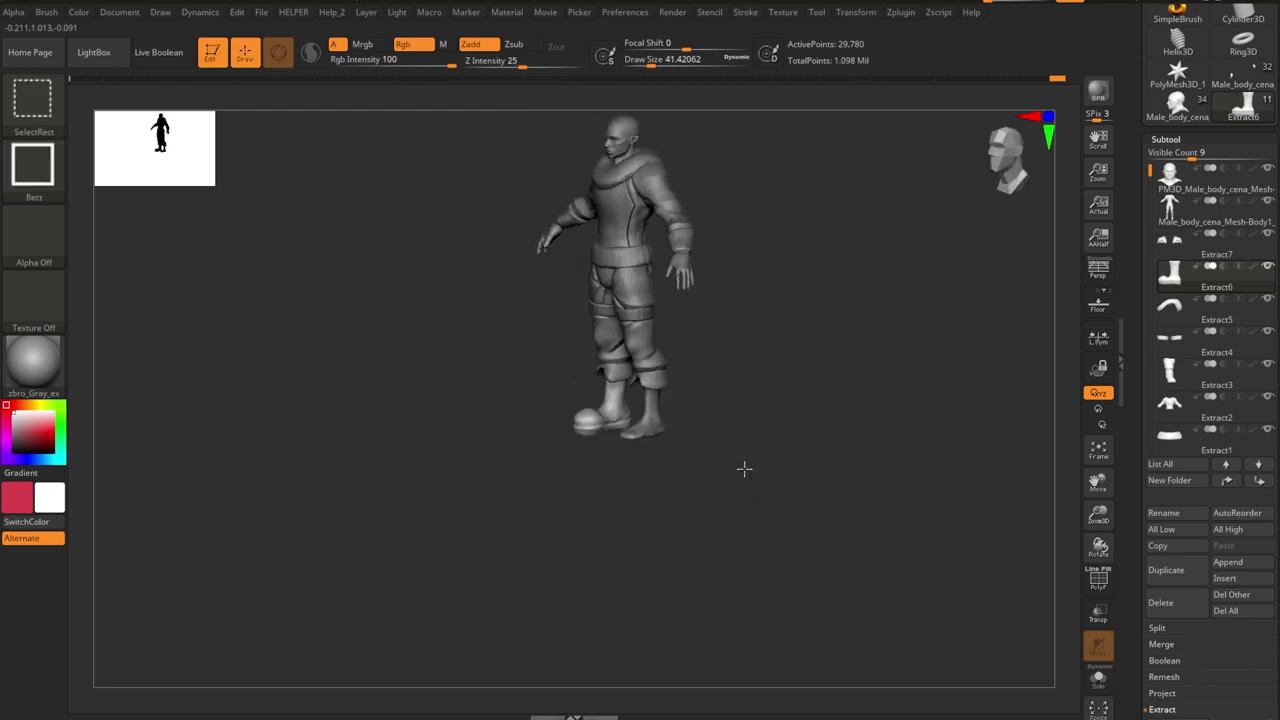
- Solo the hand piece, subdivide it, and smooth the glove's wrist area
{"action": "key", "text": "space"}
{"action": "left_click", "coordinate": [728, 533]}
{"action": "mouse_move", "coordinate": [728, 533]}
{"action": "left_mouse_down"}
{"action": "mouse_move", "coordinate": [749, 474]}
{"action": "mouse_move", "coordinate": [742, 530]}
{"action": "left_mouse_up"}
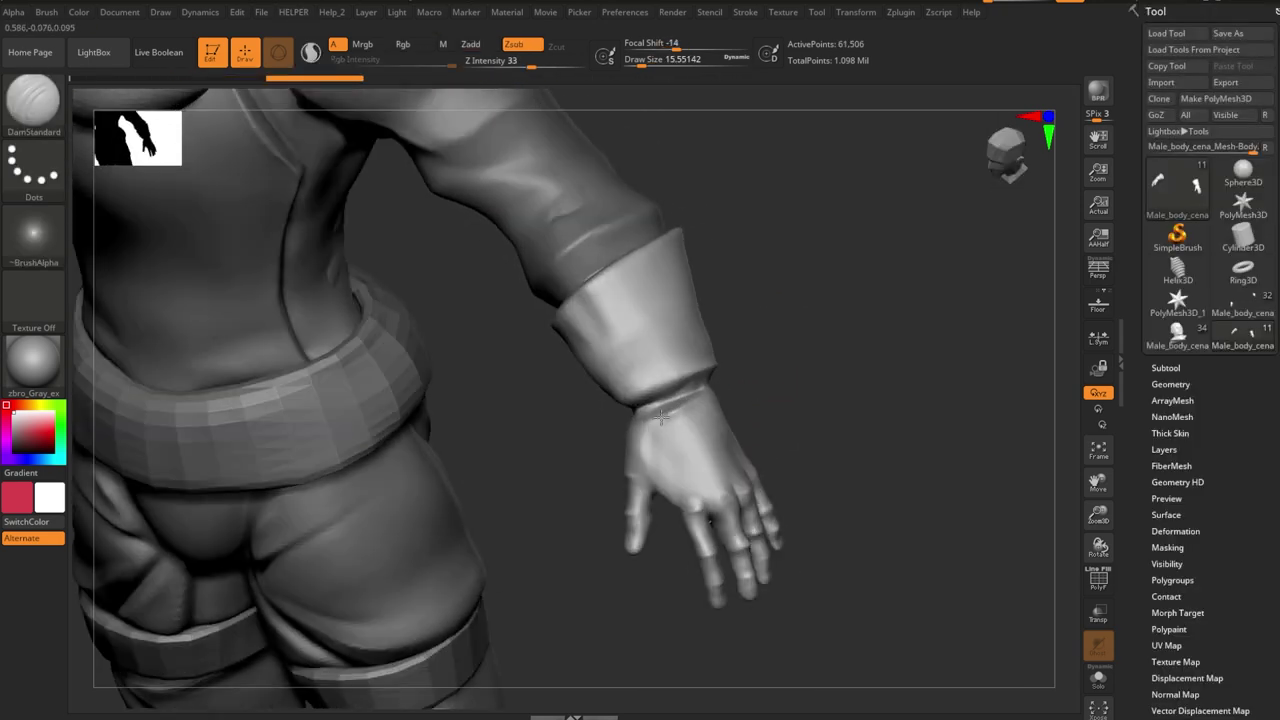
{"action": "key", "text": "alt+s"}
{"action": "mouse_move", "coordinate": [686, 414]}
{"action": "left_mouse_down"}
{"action": "mouse_move", "coordinate": [632, 392]}
{"action": "mouse_move", "coordinate": [705, 410]}
{"action": "left_mouse_up"}
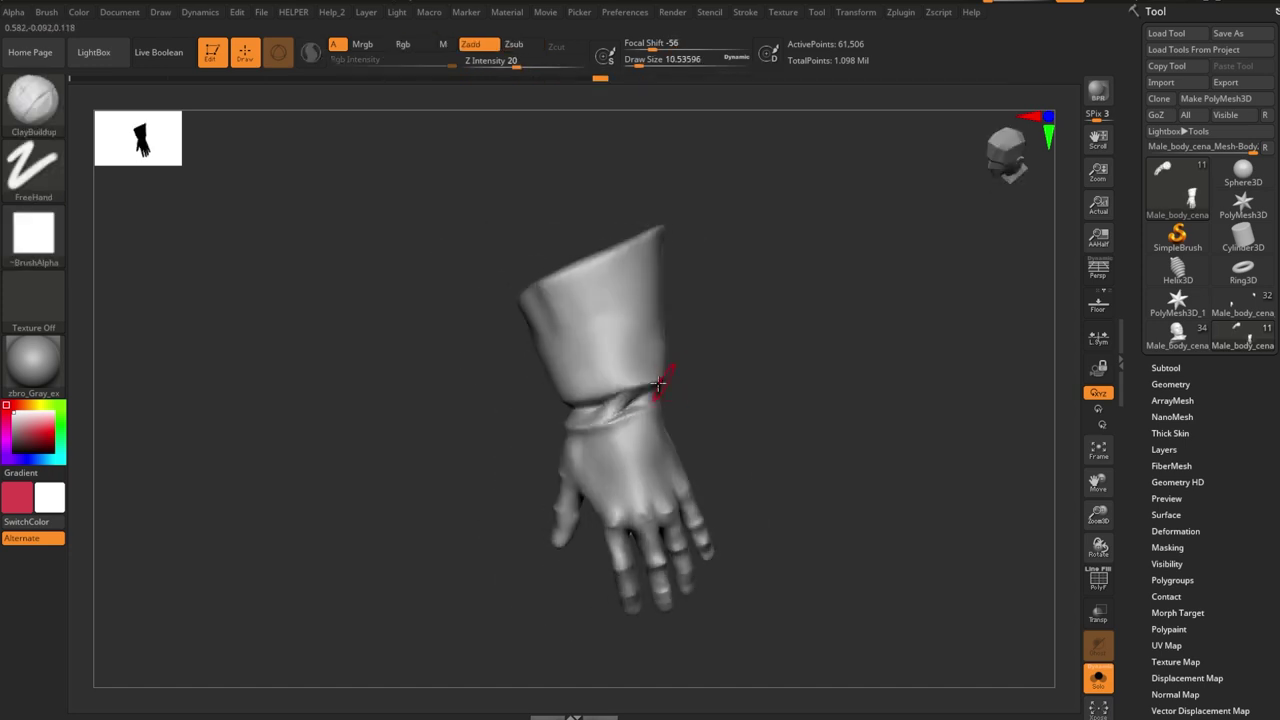
{"action": "mouse_move", "coordinate": [582, 417]}
{"action": "left_mouse_down"}
{"action": "mouse_move", "coordinate": [634, 408]}
{"action": "mouse_move", "coordinate": [642, 427]}
{"action": "mouse_move", "coordinate": [836, 393]}
{"action": "mouse_move", "coordinate": [720, 414]}
{"action": "mouse_move", "coordinate": [803, 423]}
{"action": "mouse_move", "coordinate": [720, 420]}
{"action": "mouse_move", "coordinate": [754, 413]}
{"action": "mouse_move", "coordinate": [651, 434]}
{"action": "mouse_move", "coordinate": [700, 471]}
{"action": "mouse_move", "coordinate": [660, 461]}
{"action": "left_mouse_up"}
{"action": "key", "text": "shift"}
{"action": "key", "text": "ctrl+d"}
- Carve creases on the palm near the wrist and around the wrist with DamStandard
{"action": "key", "text": "b"}
{"action": "key", "text": "m"}
{"action": "key", "text": "v"}
{"action": "key", "text": "b"}
{"action": "key", "text": "d"}
{"action": "key", "text": "s"}
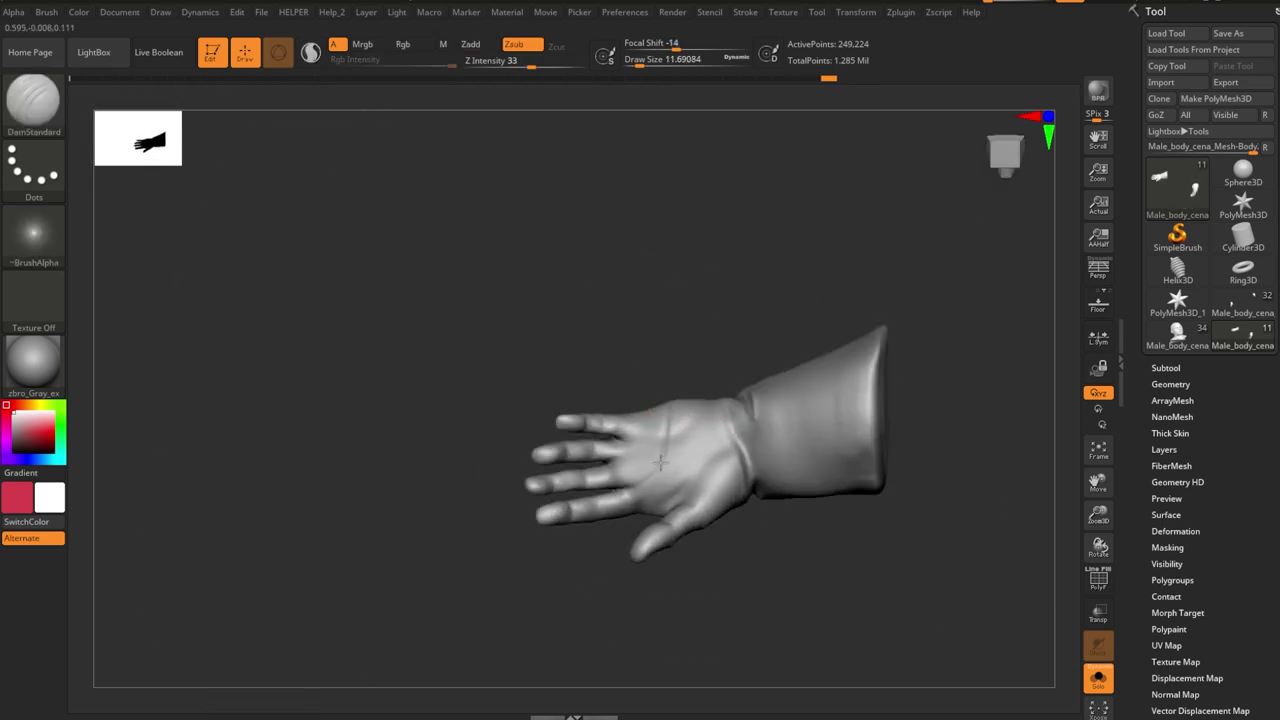
{"action": "mouse_move", "coordinate": [731, 431]}
{"action": "left_mouse_down"}
{"action": "mouse_move", "coordinate": [665, 481]}
{"action": "mouse_move", "coordinate": [671, 471]}
{"action": "mouse_move", "coordinate": [675, 490]}
{"action": "left_mouse_up"}
{"action": "mouse_move", "coordinate": [742, 396]}
{"action": "left_mouse_down"}
{"action": "mouse_move", "coordinate": [814, 634]}
{"action": "mouse_move", "coordinate": [691, 315]}
{"action": "mouse_move", "coordinate": [784, 352]}
{"action": "left_mouse_up"}
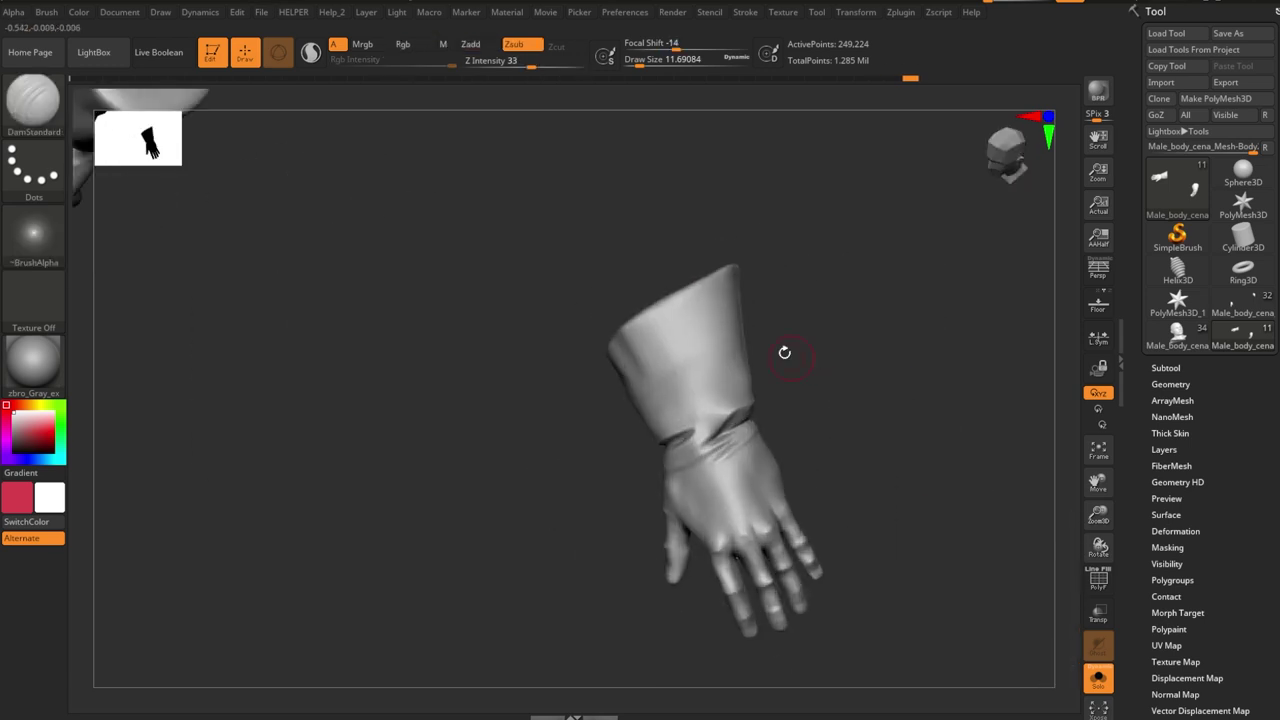
{"action": "mouse_move", "coordinate": [703, 290]}
{"action": "left_mouse_down"}
{"action": "mouse_move", "coordinate": [916, 287]}
{"action": "mouse_move", "coordinate": [675, 330]}
{"action": "mouse_move", "coordinate": [831, 307]}
{"action": "mouse_move", "coordinate": [720, 305]}
{"action": "mouse_move", "coordinate": [666, 349]}
{"action": "mouse_move", "coordinate": [766, 357]}
{"action": "mouse_move", "coordinate": [718, 351]}
{"action": "mouse_move", "coordinate": [846, 466]}
{"action": "mouse_move", "coordinate": [920, 354]}
{"action": "mouse_move", "coordinate": [838, 310]}
{"action": "left_mouse_up"}
- Refine the cuff with TrimDynamic, then solo the arm to inspect the hand from above
{"action": "key", "text": "b"}
{"action": "key", "text": "t"}
{"action": "key", "text": "d"}
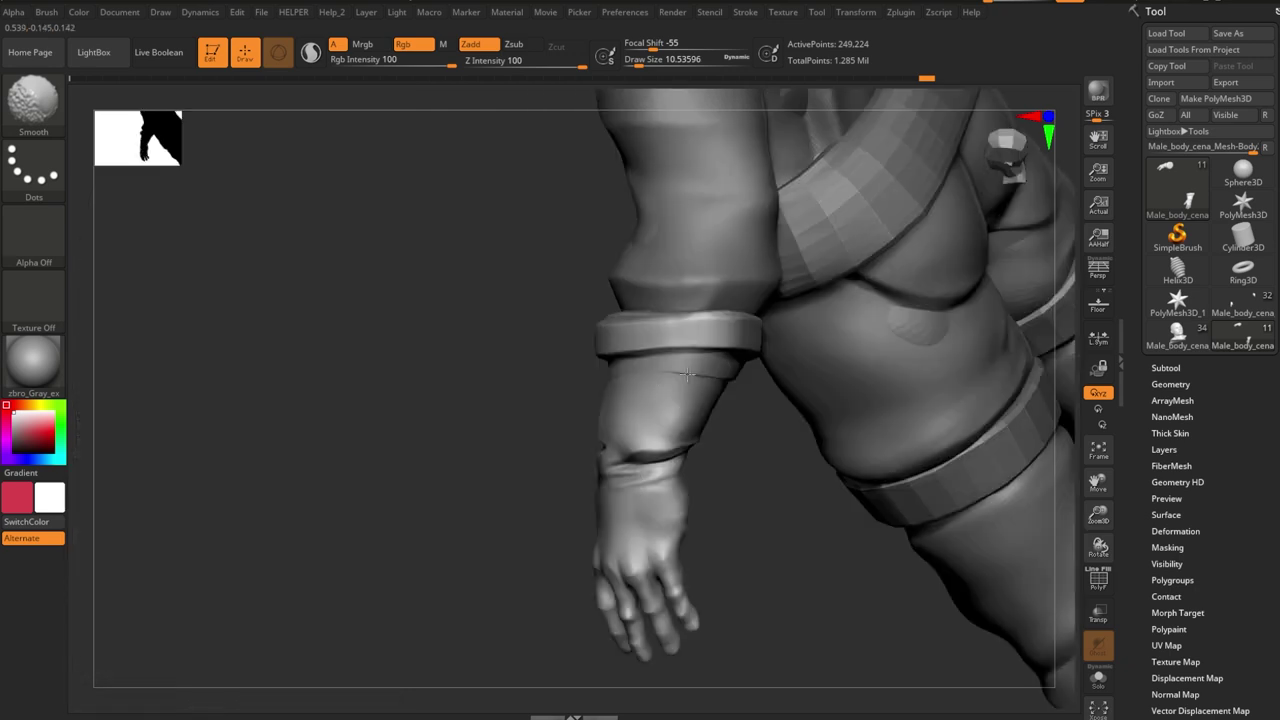
{"action": "mouse_move", "coordinate": [687, 375]}
{"action": "left_mouse_down"}
{"action": "mouse_move", "coordinate": [846, 443]}
{"action": "mouse_move", "coordinate": [716, 421]}
{"action": "mouse_move", "coordinate": [794, 372]}
{"action": "mouse_move", "coordinate": [797, 383]}
{"action": "left_mouse_up"}
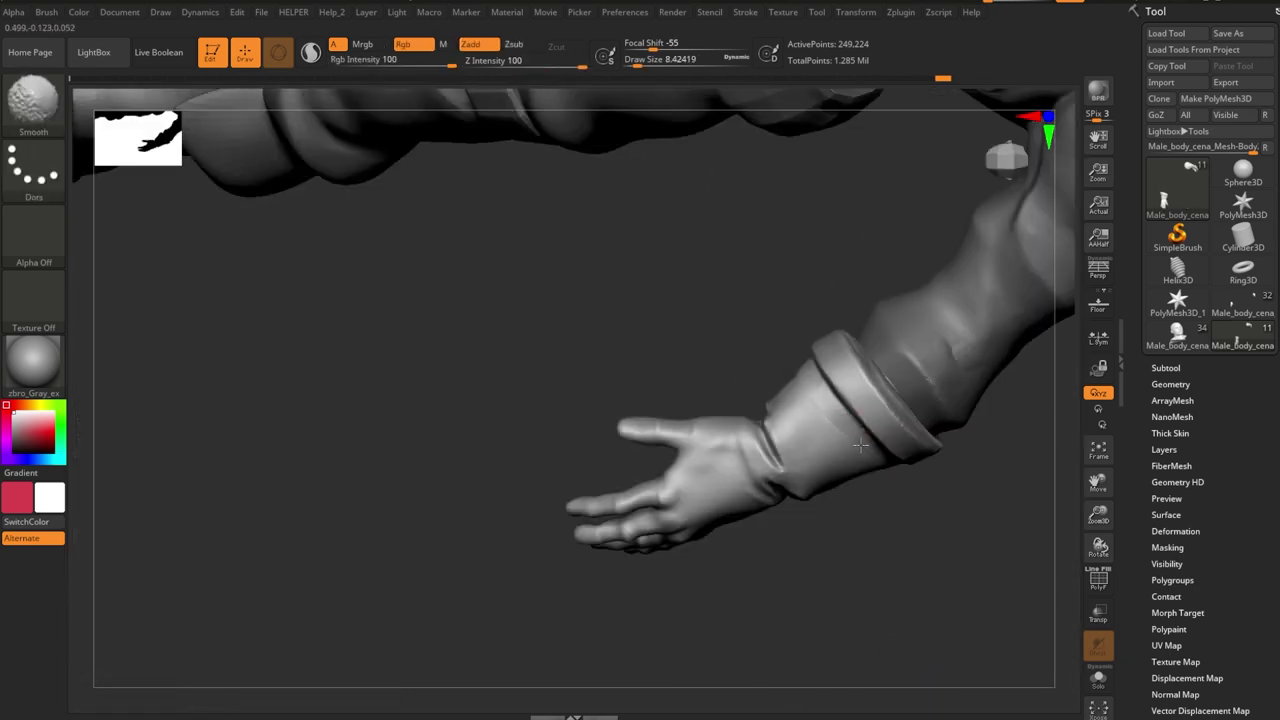
{"action": "left_click", "coordinate": [1098, 678]}
{"action": "left_click_drag", "start_coordinate": [760, 531], "coordinate": [672, 270]}
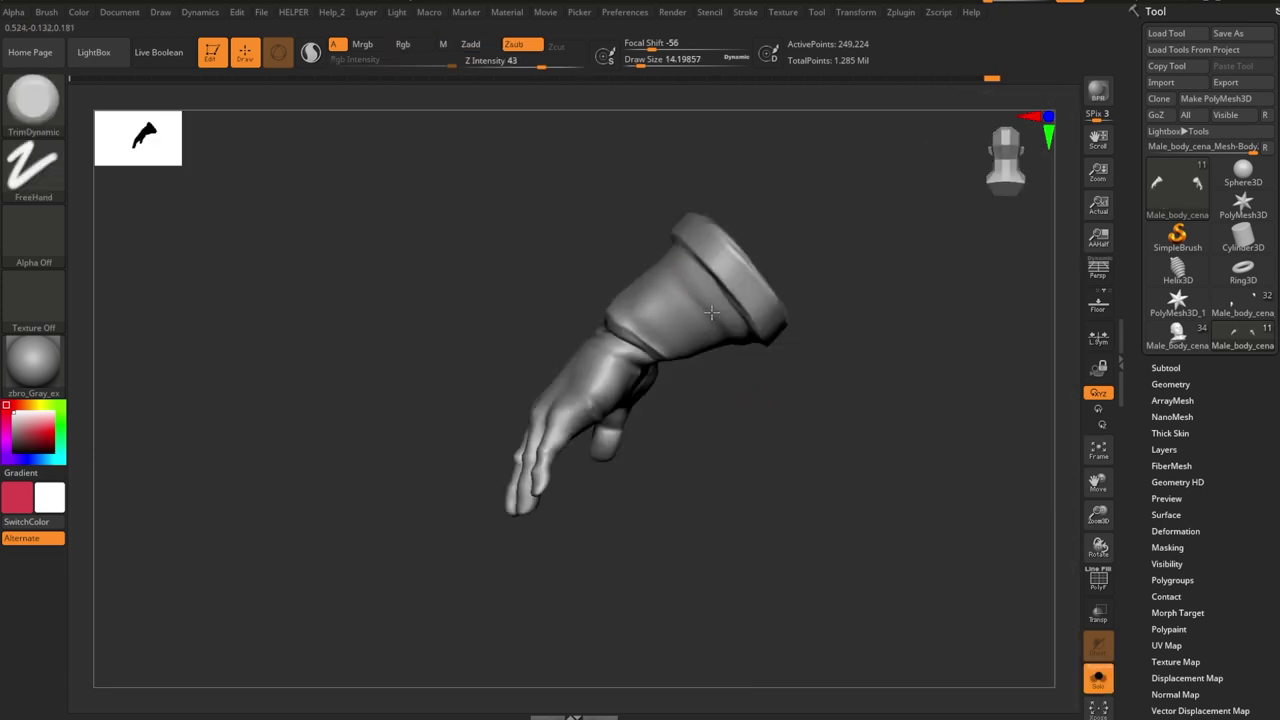
{"action": "left_click_drag", "start_coordinate": [711, 313], "coordinate": [779, 372]}
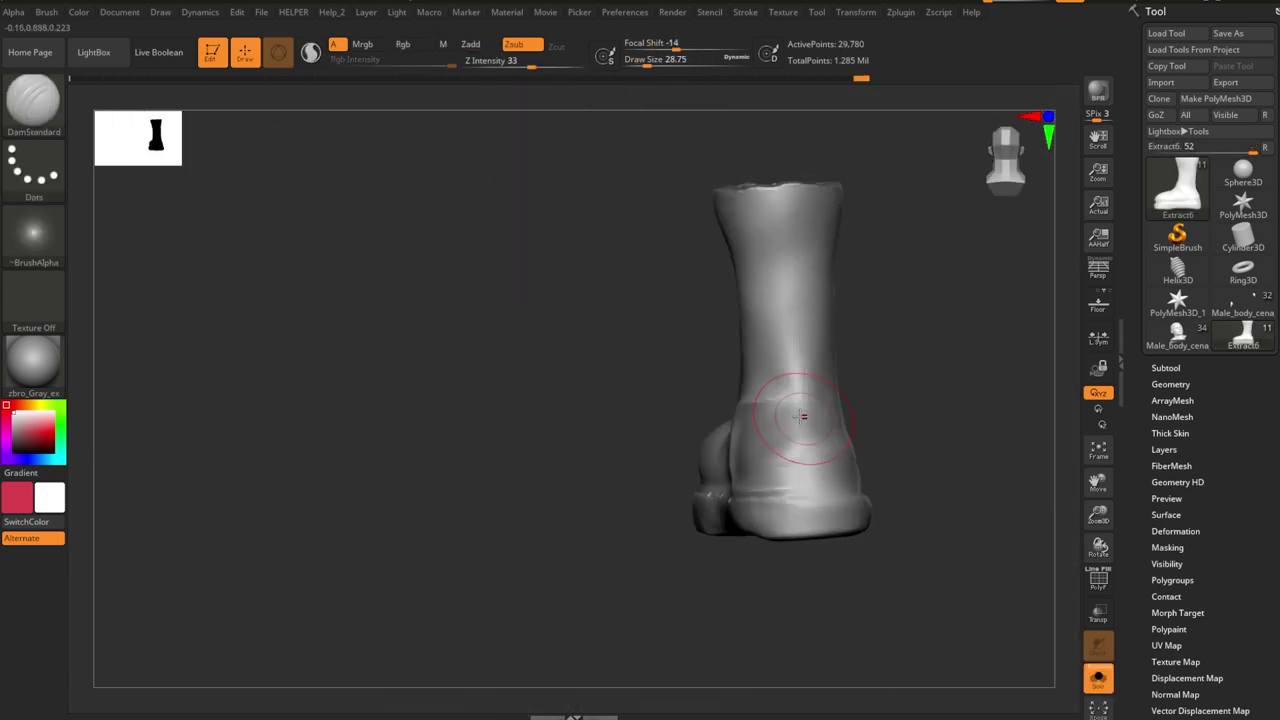
- Orbit the soloed boot to inspect its side and back
{"action": "left_click_drag", "start_coordinate": [801, 416], "coordinate": [853, 407]}
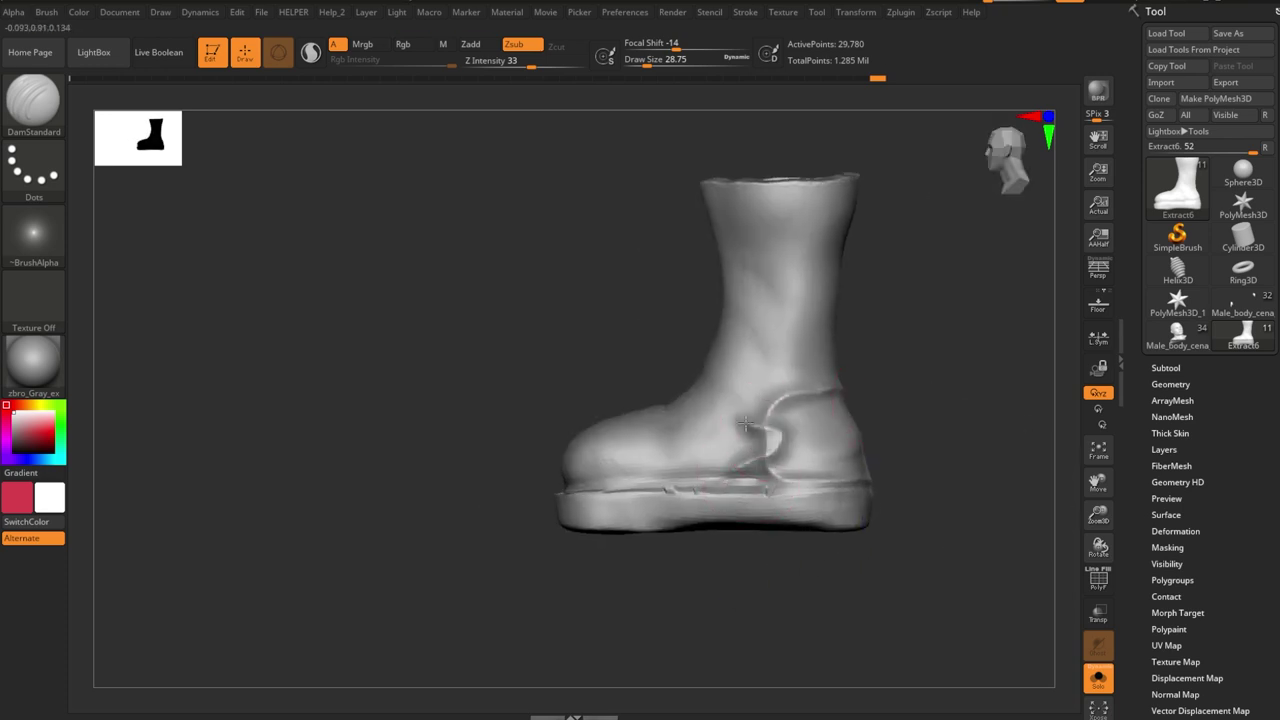
{"action": "mouse_move", "coordinate": [745, 424]}
{"action": "left_mouse_down"}
{"action": "mouse_move", "coordinate": [865, 428]}
{"action": "mouse_move", "coordinate": [897, 383]}
{"action": "mouse_move", "coordinate": [920, 431]}
{"action": "mouse_move", "coordinate": [744, 410]}
{"action": "left_mouse_up"}
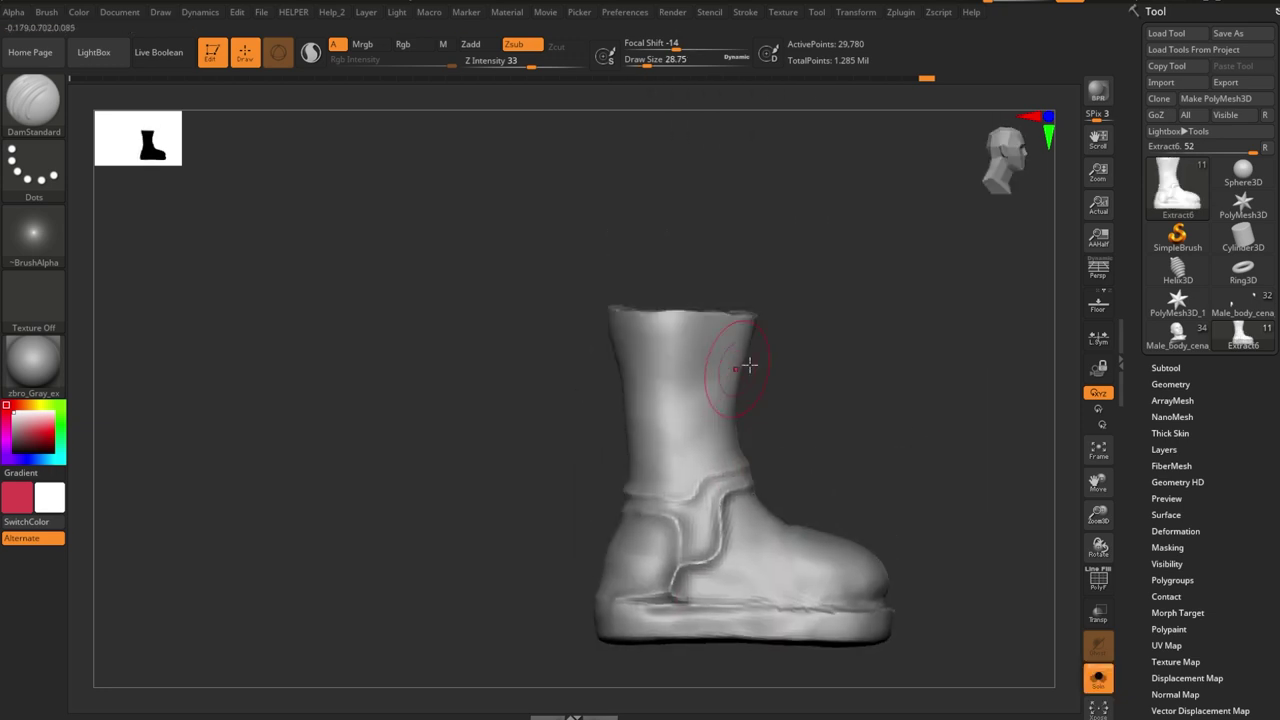
{"action": "left_click_drag", "start_coordinate": [749, 366], "coordinate": [731, 426]}
{"action": "left_click_drag", "start_coordinate": [822, 486], "coordinate": [814, 440]}
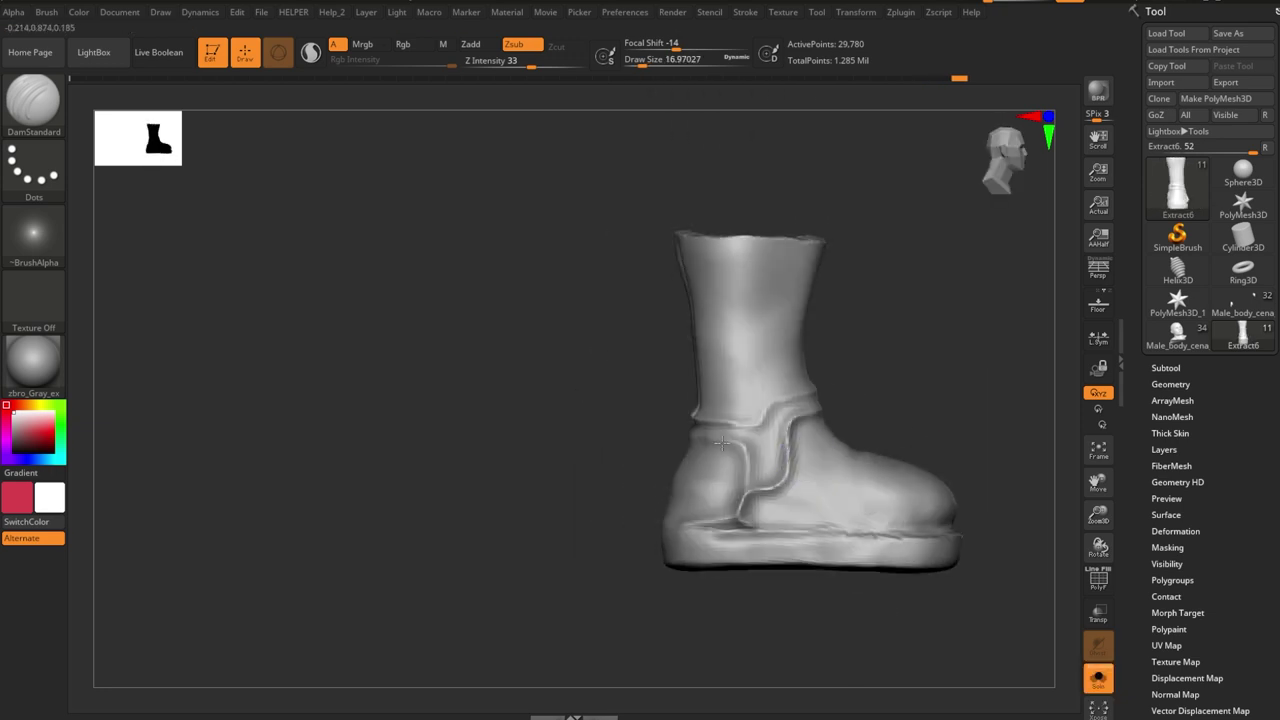
{"action": "mouse_move", "coordinate": [837, 506]}
{"action": "left_mouse_down"}
{"action": "mouse_move", "coordinate": [892, 515]}
{"action": "mouse_move", "coordinate": [649, 531]}
{"action": "mouse_move", "coordinate": [889, 454]}
{"action": "mouse_move", "coordinate": [768, 454]}
{"action": "mouse_move", "coordinate": [657, 433]}
{"action": "left_mouse_up"}
- Shape the boot's ankle strap and sole with the Move and TrimDynamic brushes
{"action": "key", "text": "b"}
{"action": "key", "text": "m"}
{"action": "key", "text": "v"}
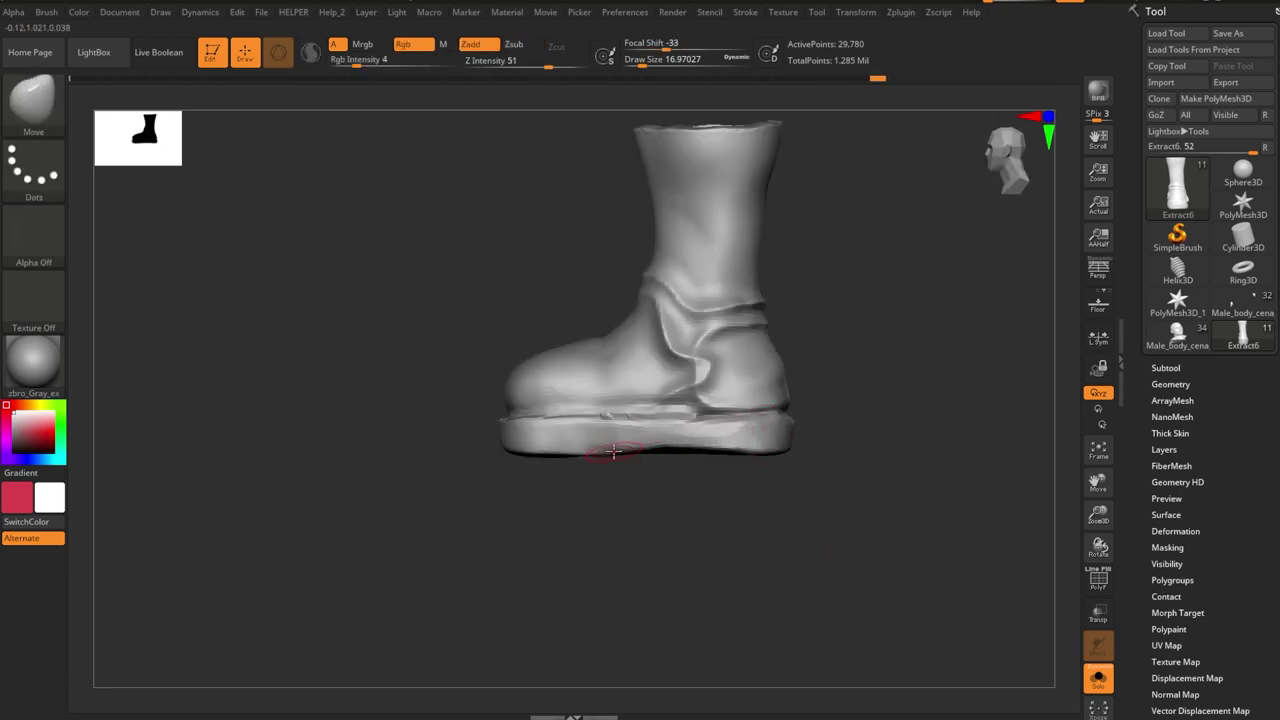
{"action": "key", "text": "b"}
{"action": "key", "text": "t"}
{"action": "key", "text": "d"}
{"action": "mouse_move", "coordinate": [651, 443]}
{"action": "left_mouse_down"}
{"action": "mouse_move", "coordinate": [723, 449]}
{"action": "mouse_move", "coordinate": [626, 452]}
{"action": "left_mouse_up"}
{"action": "mouse_move", "coordinate": [683, 451]}
{"action": "right_mouse_down"}
{"action": "mouse_move", "coordinate": [814, 517]}
{"action": "mouse_move", "coordinate": [780, 451]}
{"action": "mouse_move", "coordinate": [677, 423]}
{"action": "mouse_move", "coordinate": [695, 359]}
{"action": "mouse_move", "coordinate": [737, 394]}
{"action": "right_mouse_up"}
- Select the Extract3 trousers subtool and smooth out the wrinkles on the trouser front
{"action": "key", "text": "b"}
{"action": "key", "text": "d"}
{"action": "key", "text": "s"}
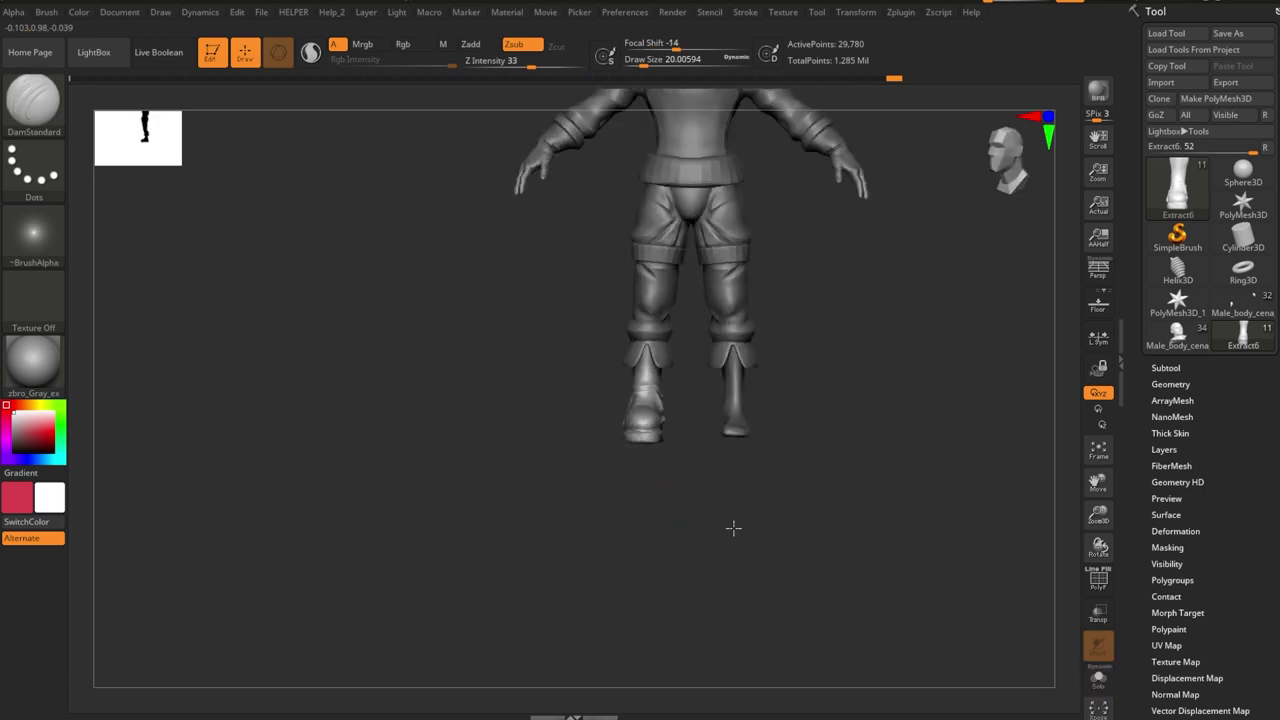
{"action": "key", "text": "b"}
{"action": "key", "text": "m"}
{"action": "key", "text": "v"}
{"action": "left_click", "coordinate": [690, 336], "text": "alt"}
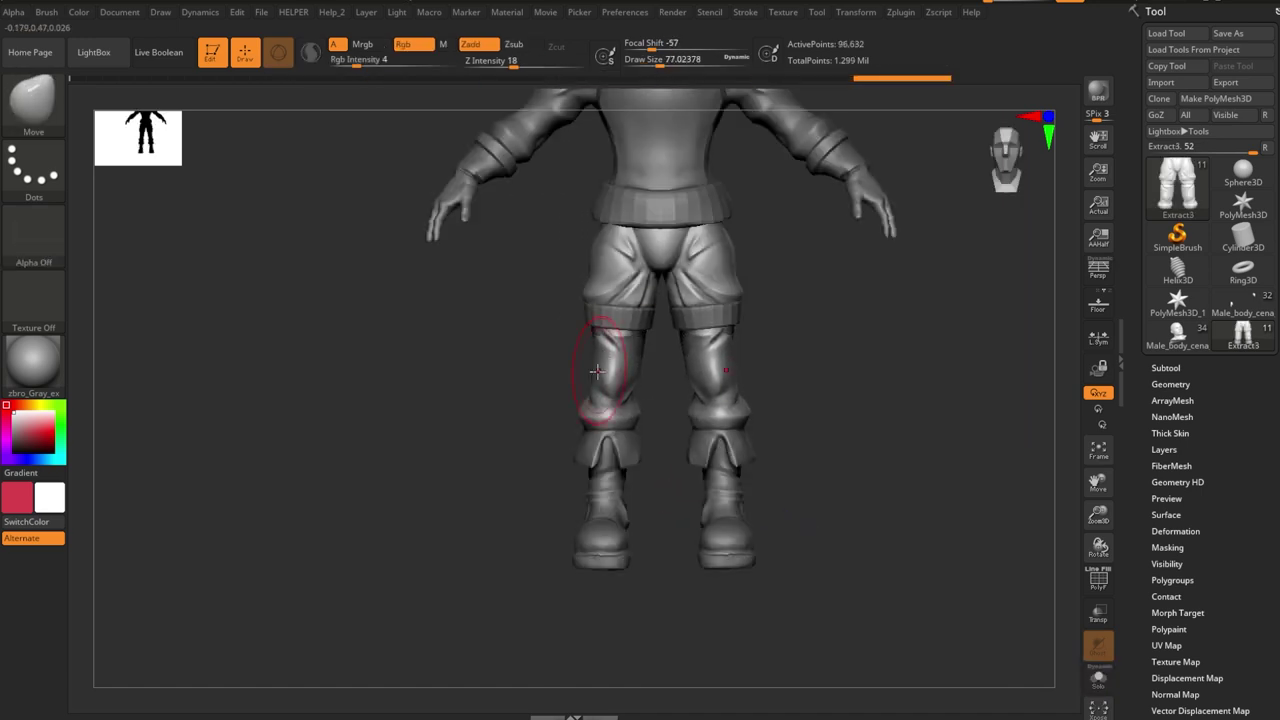
{"action": "mouse_move", "coordinate": [596, 371]}
{"action": "right_mouse_down"}
{"action": "mouse_move", "coordinate": [694, 360]}
{"action": "mouse_move", "coordinate": [531, 320]}
{"action": "mouse_move", "coordinate": [769, 363]}
{"action": "right_mouse_up"}
{"action": "key", "text": "b"}
{"action": "key", "text": "c"}
{"action": "key", "text": "b"}
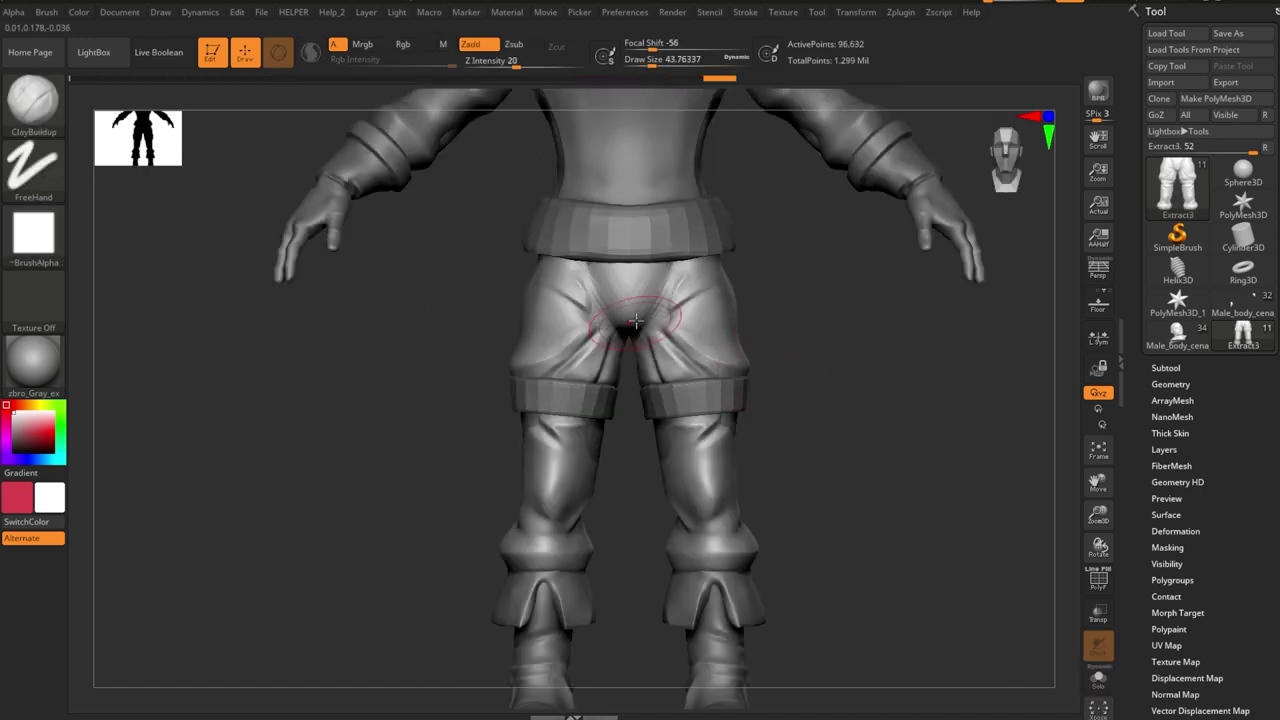
{"action": "left_click_drag", "start_coordinate": [620, 382], "coordinate": [676, 289], "text": "shift"}
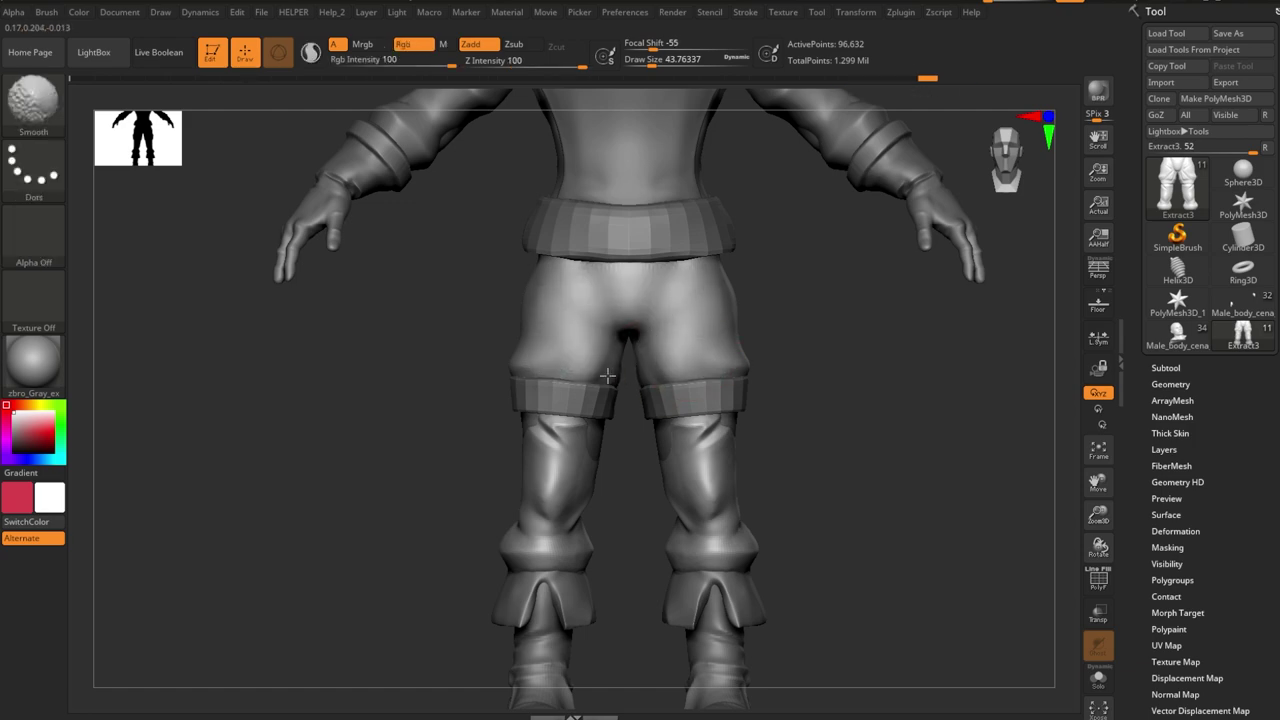
- Switch to DamStandard and solo the trousers to view the backs of the legs
{"action": "mouse_move", "coordinate": [607, 375]}
{"action": "right_mouse_down"}
{"action": "mouse_move", "coordinate": [623, 300]}
{"action": "mouse_move", "coordinate": [766, 343]}
{"action": "mouse_move", "coordinate": [752, 364]}
{"action": "mouse_move", "coordinate": [655, 318]}
{"action": "right_mouse_up"}
{"action": "key", "text": "b"}
{"action": "key", "text": "d"}
{"action": "key", "text": "s"}
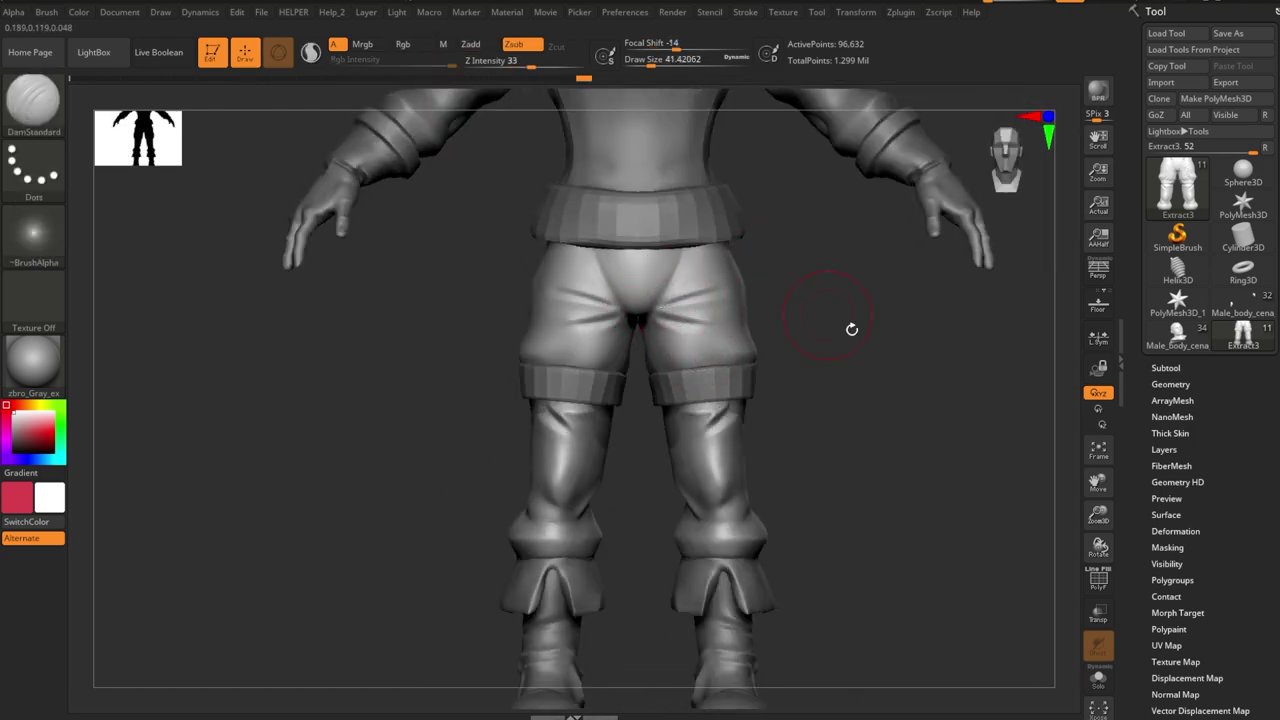
{"action": "mouse_move", "coordinate": [851, 329]}
{"action": "right_mouse_down"}
{"action": "mouse_move", "coordinate": [794, 354]}
{"action": "mouse_move", "coordinate": [834, 337]}
{"action": "mouse_move", "coordinate": [693, 290]}
{"action": "right_mouse_up"}
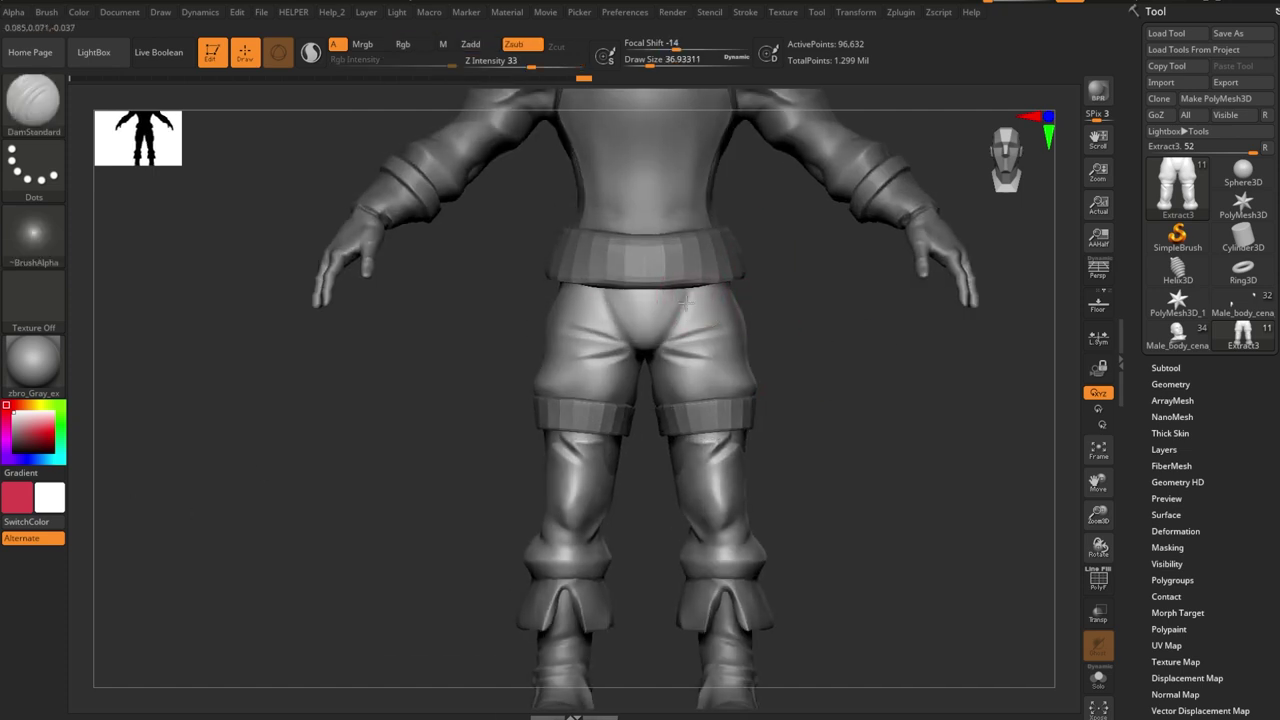
{"action": "key", "text": "alt+s"}
{"action": "key", "text": "alt+s"}
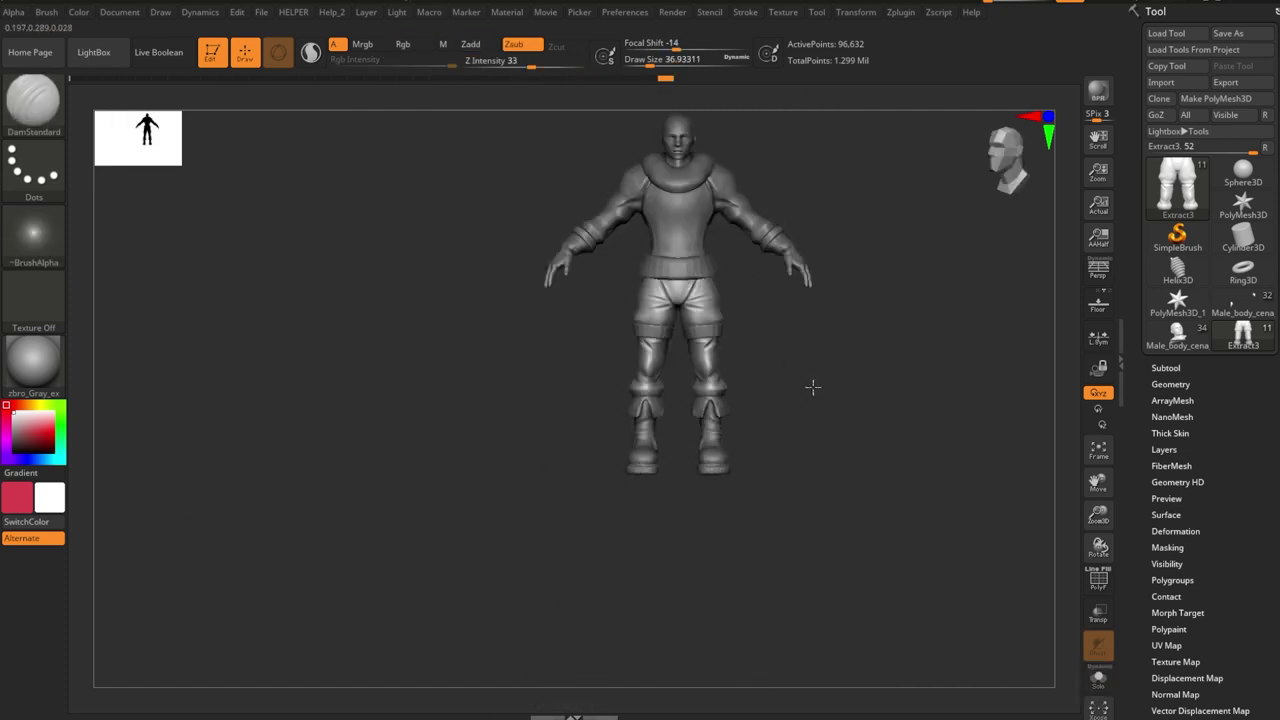
{"action": "key", "text": "alt+s"}
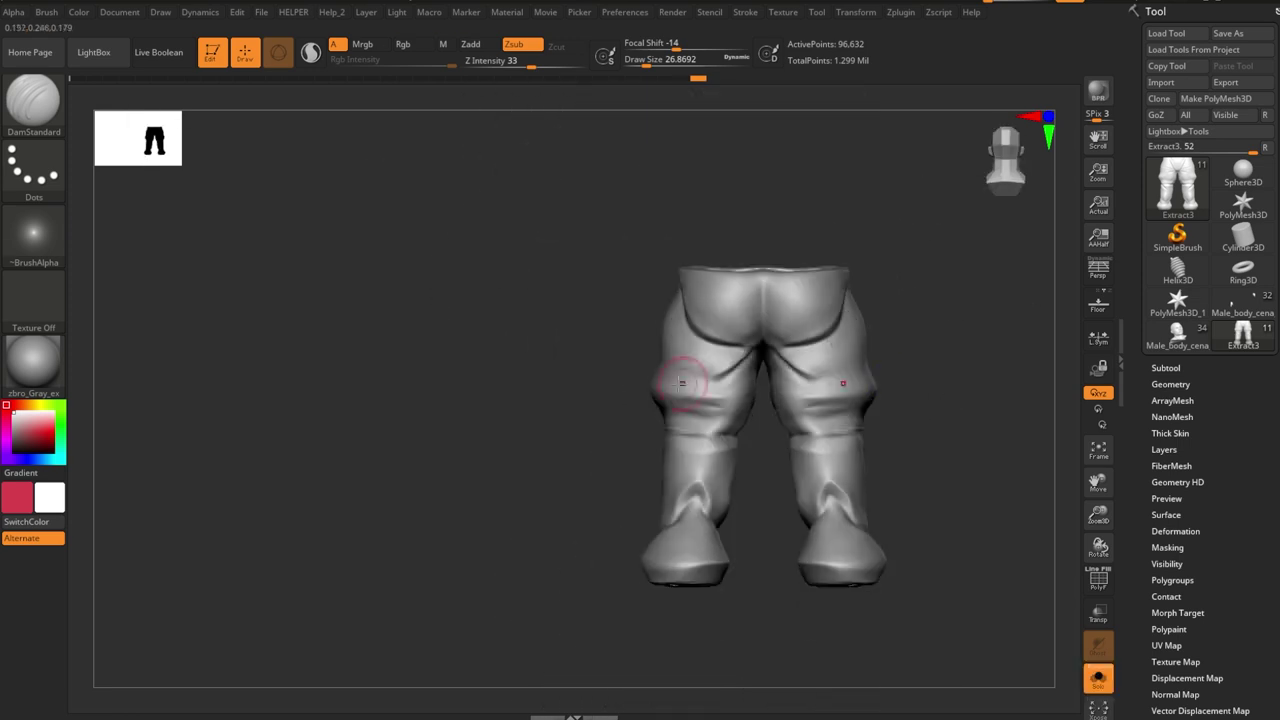
{"action": "key", "text": "alt+s"}
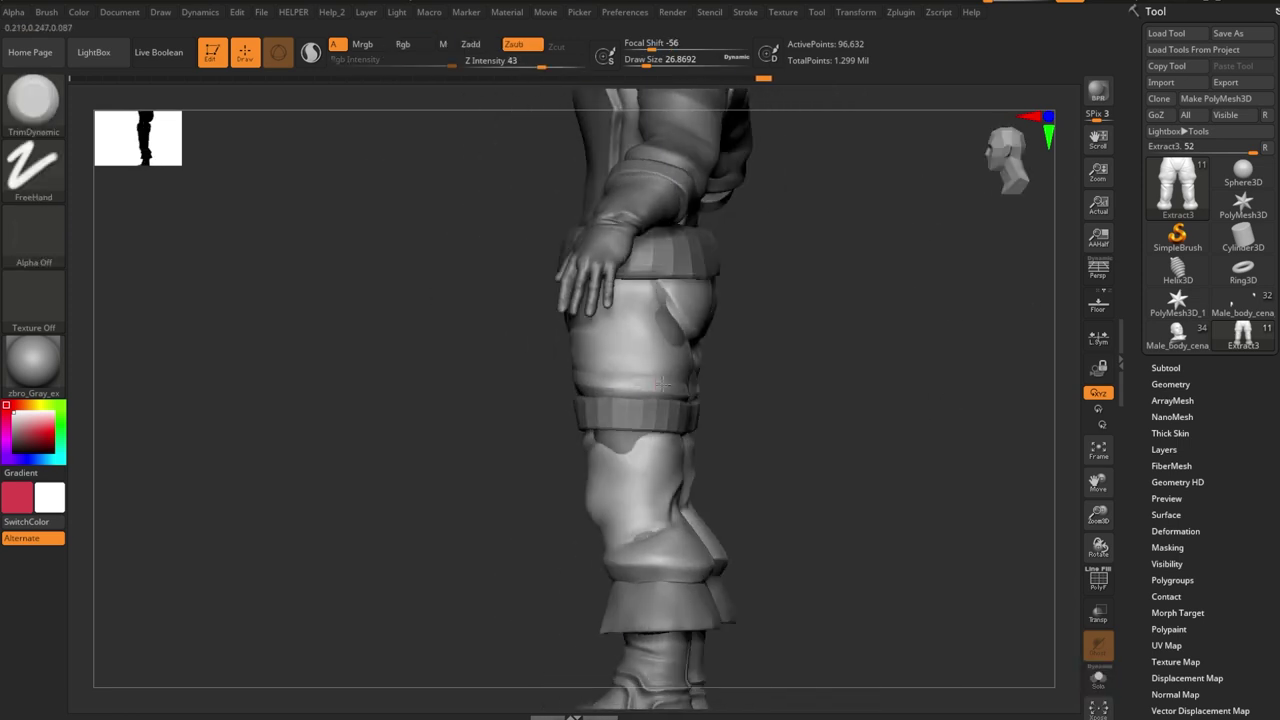
- Carve creases on the trouser backs, alternating DamStandard and TrimDynamic from straight back views
{"action": "key", "text": "b"}
{"action": "key", "text": "t"}
{"action": "key", "text": "d"}
{"action": "key", "text": "b"}
{"action": "key", "text": "d"}
{"action": "key", "text": "s"}
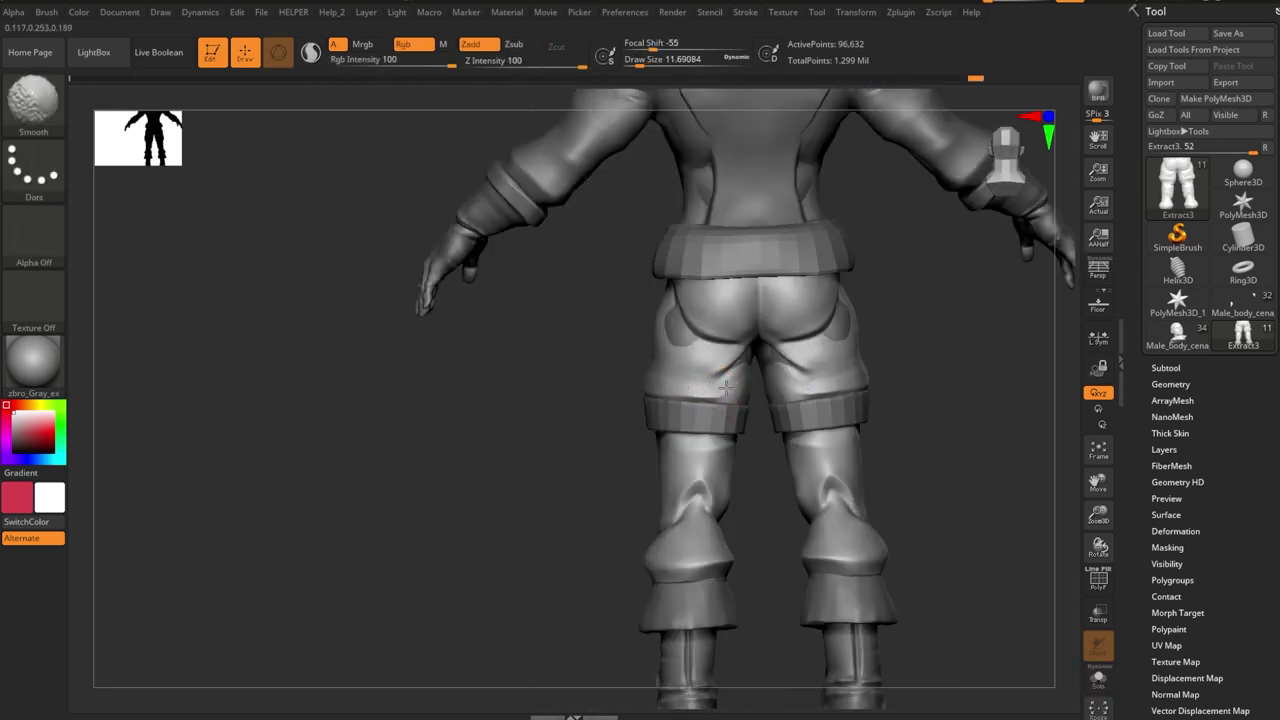
{"action": "mouse_move", "coordinate": [731, 385]}
{"action": "right_mouse_down"}
{"action": "mouse_move", "coordinate": [634, 443]}
{"action": "mouse_move", "coordinate": [774, 414]}
{"action": "mouse_move", "coordinate": [712, 391]}
{"action": "mouse_move", "coordinate": [774, 414]}
{"action": "mouse_move", "coordinate": [718, 378]}
{"action": "mouse_move", "coordinate": [720, 357]}
{"action": "right_mouse_up"}
{"action": "key", "text": "b"}
{"action": "key", "text": "t"}
{"action": "key", "text": "d"}
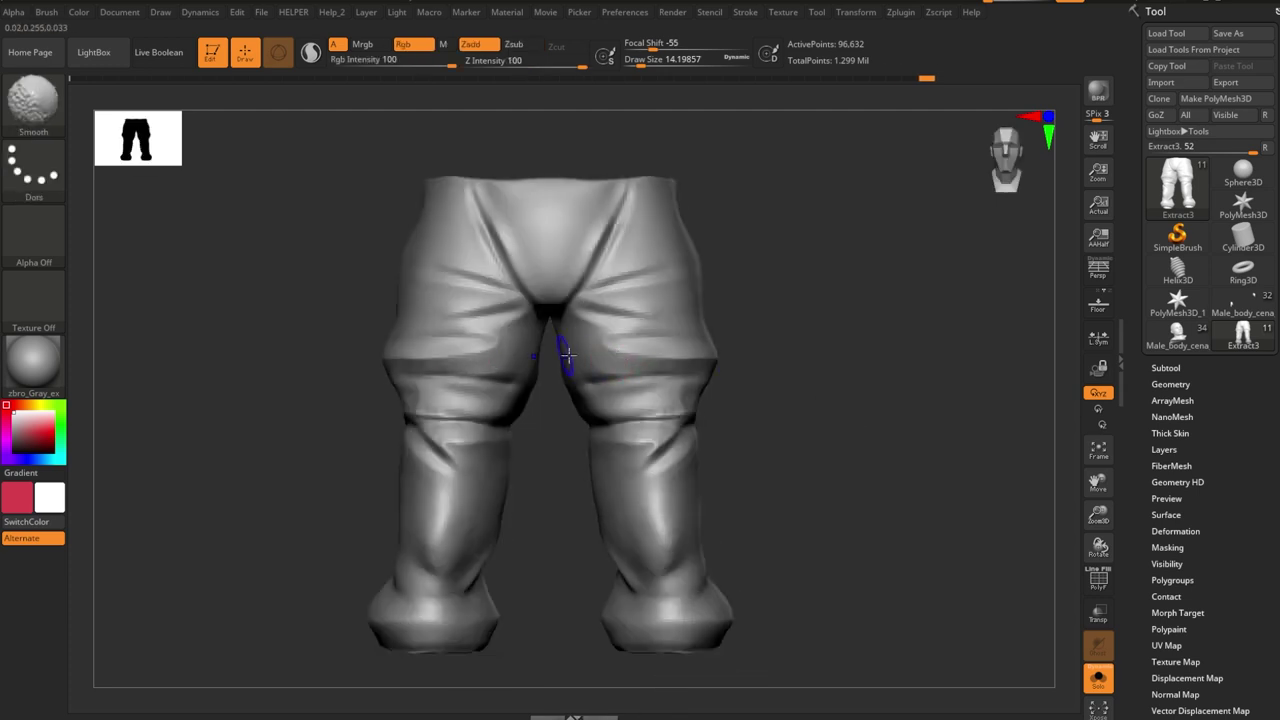
{"action": "mouse_move", "coordinate": [567, 353]}
{"action": "right_mouse_down"}
{"action": "mouse_move", "coordinate": [808, 374]}
{"action": "mouse_move", "coordinate": [675, 361]}
{"action": "right_mouse_up"}
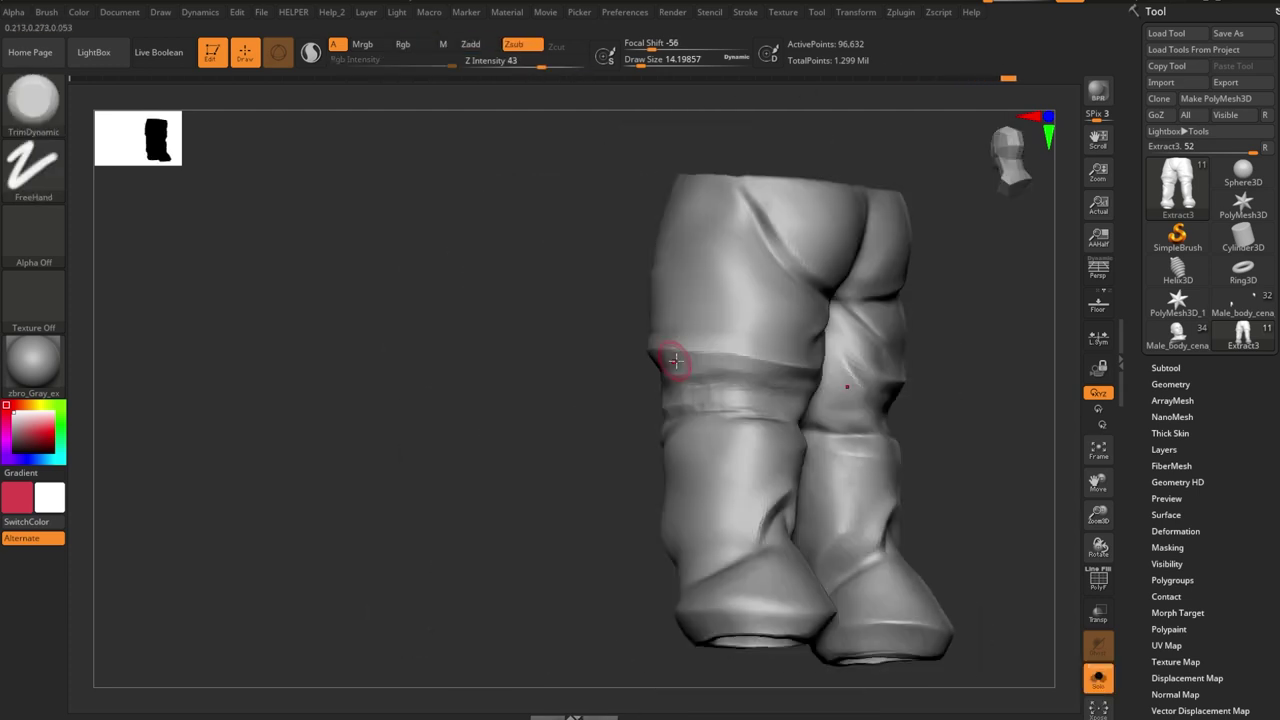
{"action": "right_click_drag", "start_coordinate": [953, 376], "coordinate": [808, 371], "text": "shift"}
- Show the whole figure, briefly pick the body mesh, then reselect the trousers subtool
{"action": "key", "text": "b"}
{"action": "key", "text": "d"}
{"action": "key", "text": "s"}
{"action": "key", "text": "shift+alt+s"}
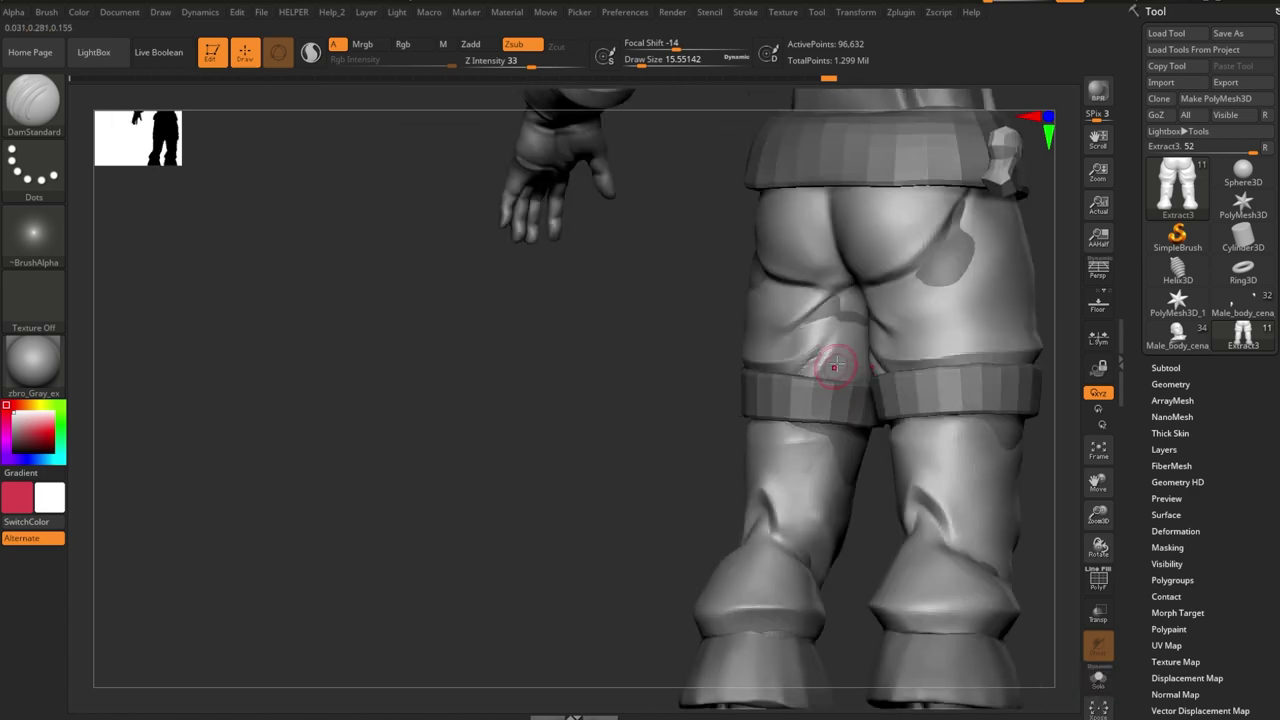
{"action": "mouse_move", "coordinate": [600, 440]}
{"action": "right_mouse_down"}
{"action": "mouse_move", "coordinate": [894, 394]}
{"action": "mouse_move", "coordinate": [774, 411]}
{"action": "mouse_move", "coordinate": [726, 374]}
{"action": "mouse_move", "coordinate": [690, 378]}
{"action": "mouse_move", "coordinate": [769, 374]}
{"action": "mouse_move", "coordinate": [614, 423]}
{"action": "mouse_move", "coordinate": [806, 418]}
{"action": "mouse_move", "coordinate": [824, 427]}
{"action": "mouse_move", "coordinate": [740, 440]}
{"action": "mouse_move", "coordinate": [737, 429]}
{"action": "mouse_move", "coordinate": [836, 458]}
{"action": "mouse_move", "coordinate": [746, 474]}
{"action": "mouse_move", "coordinate": [623, 434]}
{"action": "mouse_move", "coordinate": [663, 445]}
{"action": "right_mouse_up"}
{"action": "left_click", "coordinate": [726, 374], "text": "alt"}
{"action": "key", "text": "b"}
{"action": "key", "text": "m"}
{"action": "key", "text": "v"}
{"action": "left_click", "coordinate": [709, 394], "text": "alt"}
- Carve crease lines around the knees with DamStandard and TrimDynamic
{"action": "key", "text": "b"}
{"action": "key", "text": "d"}
{"action": "key", "text": "s"}
{"action": "key", "text": "b"}
{"action": "key", "text": "t"}
{"action": "key", "text": "d"}
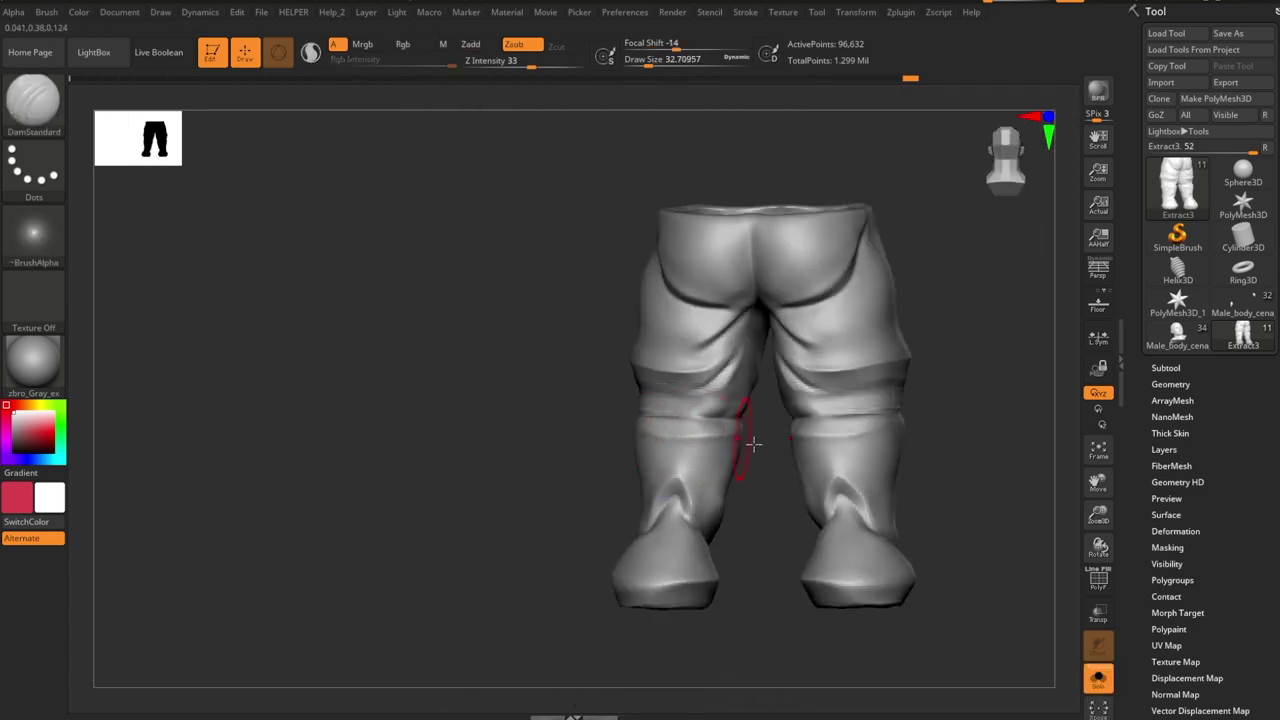
{"action": "mouse_move", "coordinate": [737, 430]}
{"action": "right_mouse_down"}
{"action": "mouse_move", "coordinate": [673, 428]}
{"action": "mouse_move", "coordinate": [720, 423]}
{"action": "mouse_move", "coordinate": [609, 455]}
{"action": "mouse_move", "coordinate": [737, 406]}
{"action": "mouse_move", "coordinate": [643, 456]}
{"action": "mouse_move", "coordinate": [679, 432]}
{"action": "right_mouse_up"}
{"action": "key", "text": "b"}
{"action": "key", "text": "d"}
{"action": "key", "text": "s"}
- Build up and trim the trouser folds with ClayBuildup and TrimDynamic, checking front and back
{"action": "key", "text": "b"}
{"action": "key", "text": "c"}
{"action": "key", "text": "b"}
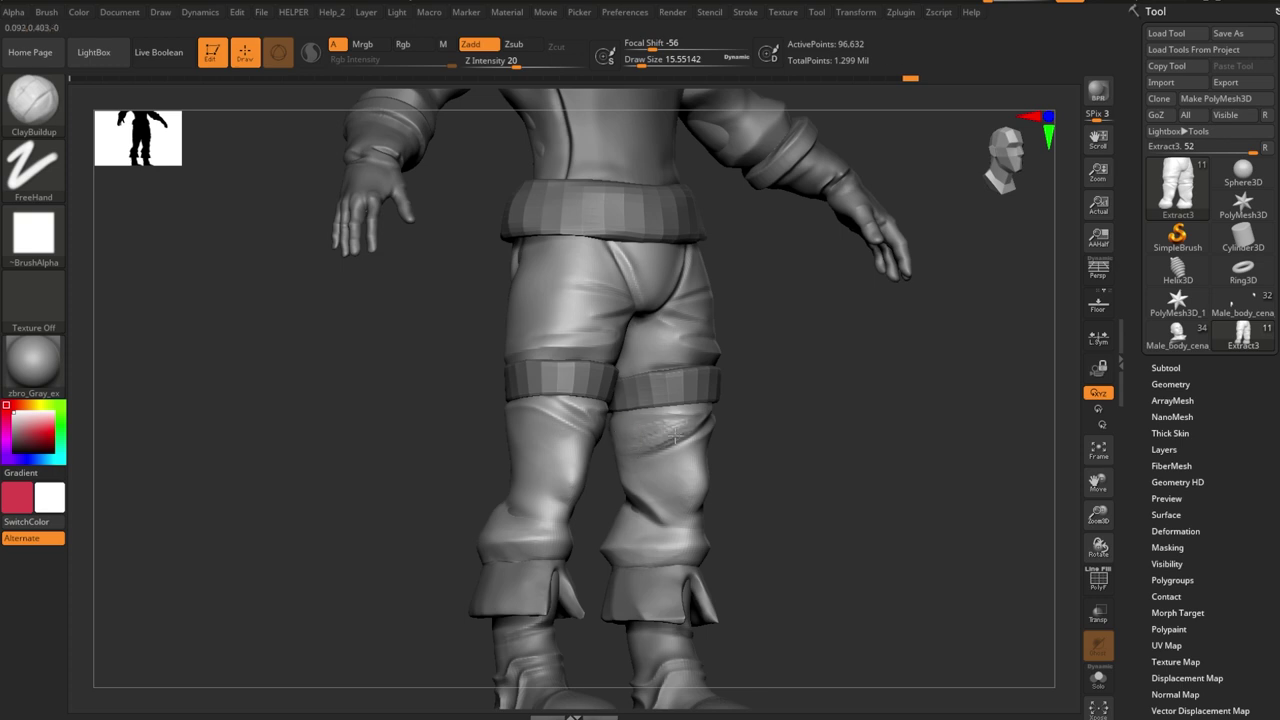
{"action": "key", "text": "b"}
{"action": "key", "text": "t"}
{"action": "key", "text": "d"}
{"action": "right_click_drag", "start_coordinate": [672, 424], "coordinate": [786, 437]}
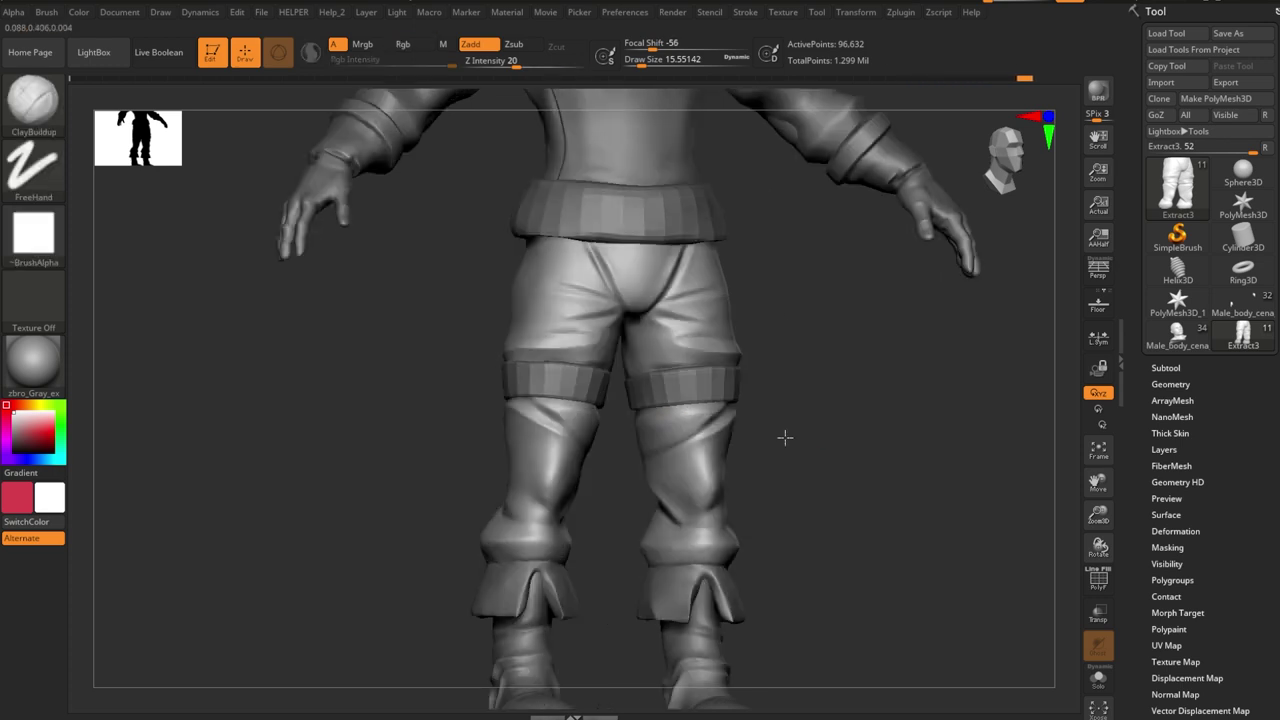
{"action": "mouse_move", "coordinate": [652, 402]}
{"action": "right_mouse_down"}
{"action": "mouse_move", "coordinate": [823, 400]}
{"action": "mouse_move", "coordinate": [649, 405]}
{"action": "mouse_move", "coordinate": [814, 534]}
{"action": "right_mouse_up"}
{"action": "key", "text": "b"}
{"action": "key", "text": "d"}
{"action": "key", "text": "s"}
- Restore the full body, flatten creases behind the legs with TrimDynamic, and fit the figure in view
{"action": "key", "text": "ctrl+shift+s"}
{"action": "right_click_drag", "start_coordinate": [921, 412], "coordinate": [772, 401]}
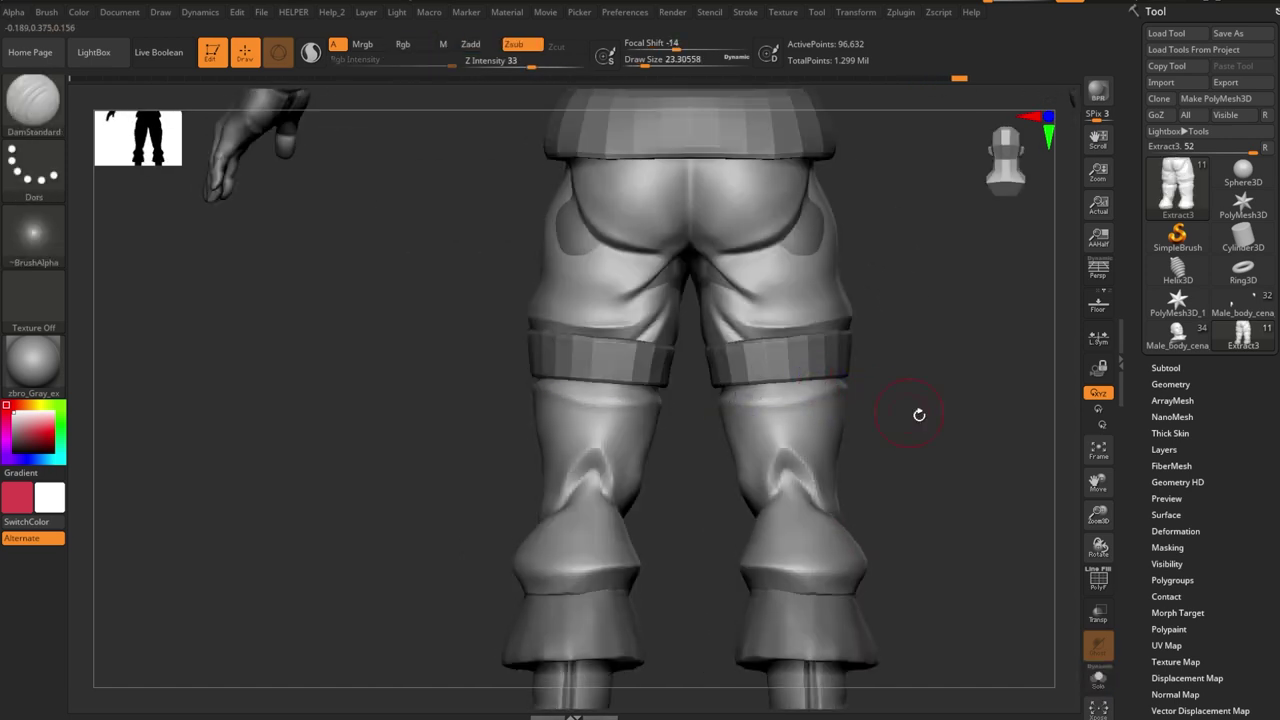
{"action": "key", "text": "b"}
{"action": "key", "text": "t"}
{"action": "key", "text": "d"}
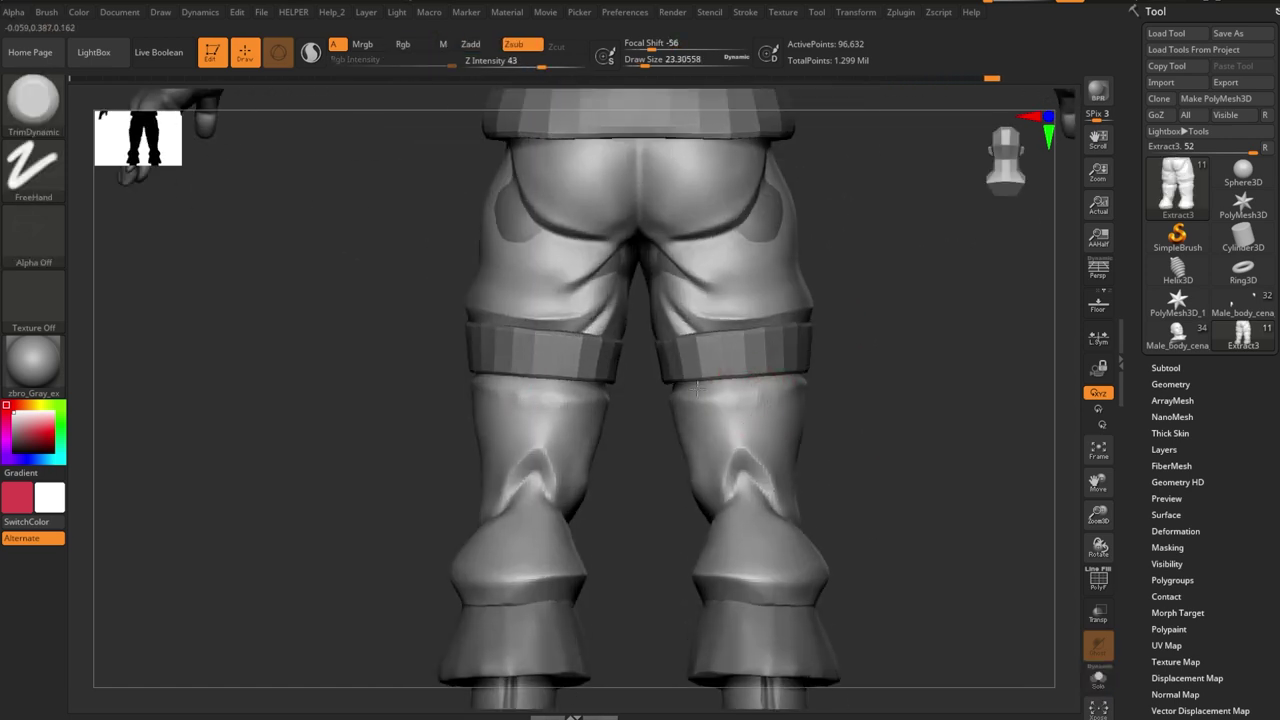
{"action": "right_click_drag", "start_coordinate": [694, 400], "coordinate": [791, 380]}
{"action": "key", "text": "f"}
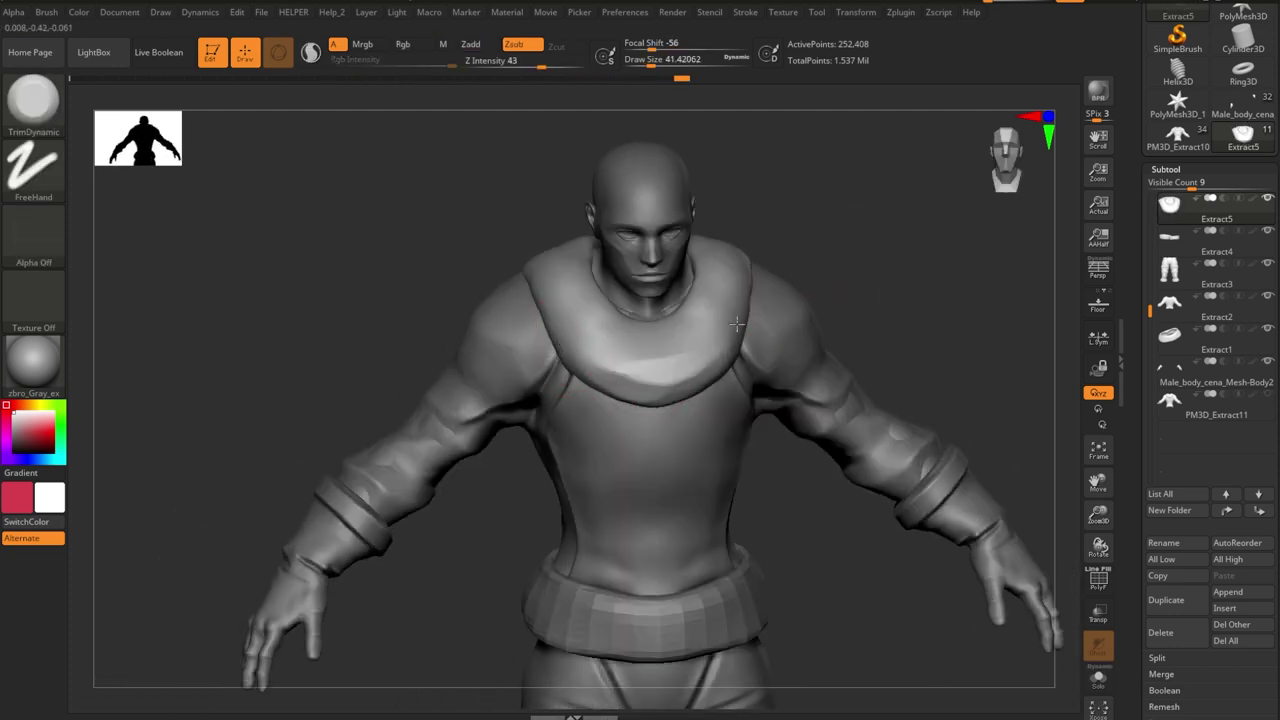
- Trim and build up the hood's folds with TrimDynamic and ClayBuildup, viewed from above and behind
{"action": "mouse_move", "coordinate": [741, 240]}
{"action": "left_mouse_down"}
{"action": "mouse_move", "coordinate": [686, 257]}
{"action": "mouse_move", "coordinate": [563, 386]}
{"action": "mouse_move", "coordinate": [512, 395]}
{"action": "left_mouse_up"}
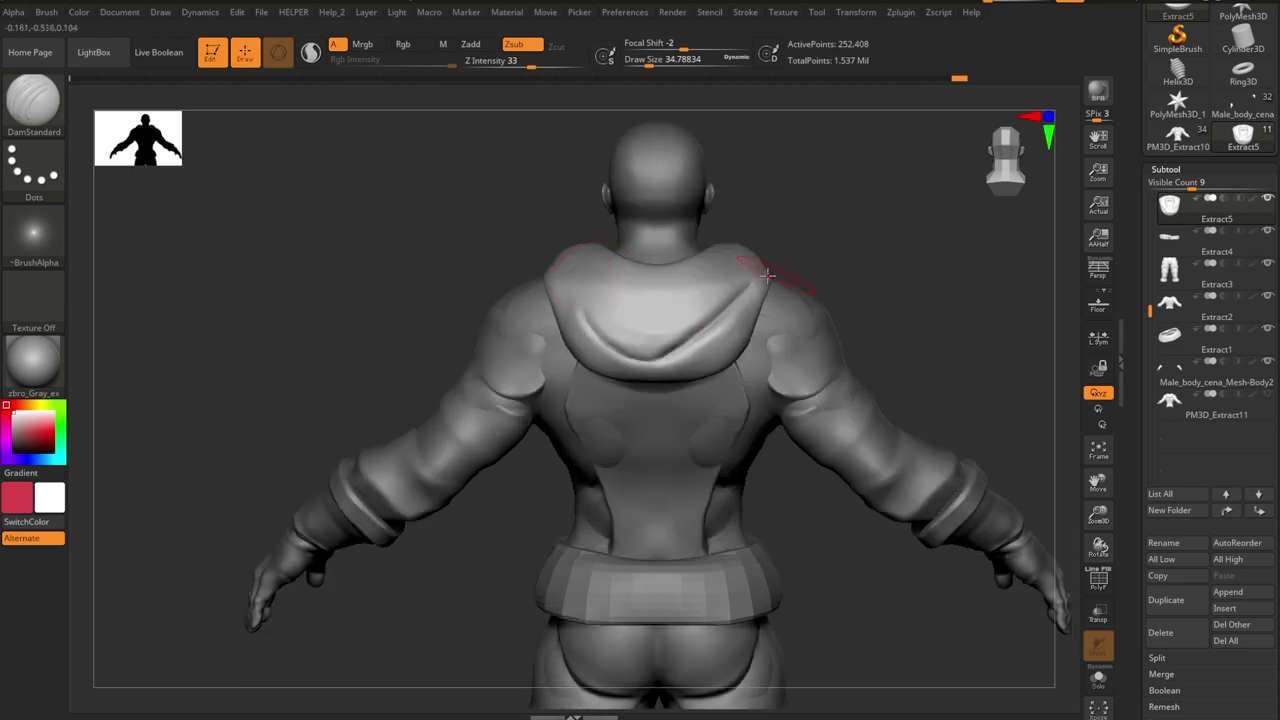
{"action": "left_click_drag", "start_coordinate": [822, 216], "coordinate": [591, 288]}
{"action": "key", "text": "b"}
{"action": "key", "text": "t"}
{"action": "key", "text": "d"}
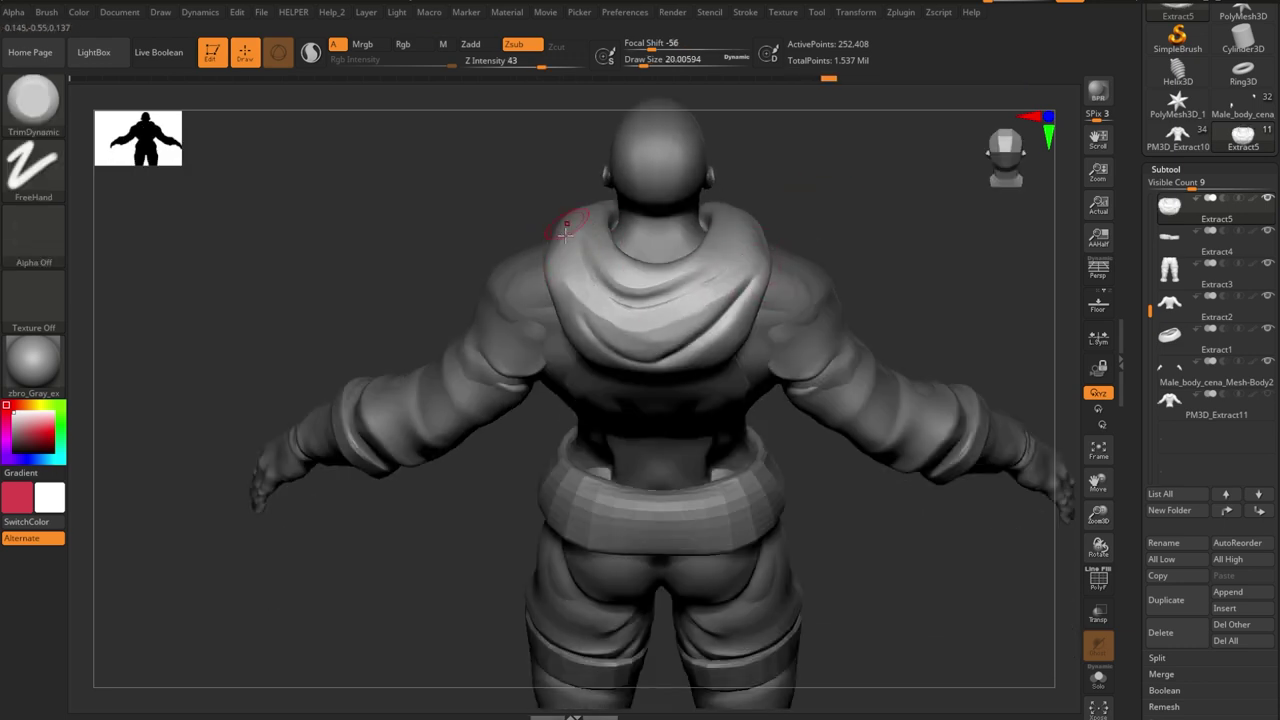
{"action": "left_click_drag", "start_coordinate": [656, 277], "coordinate": [692, 341], "text": "shift"}
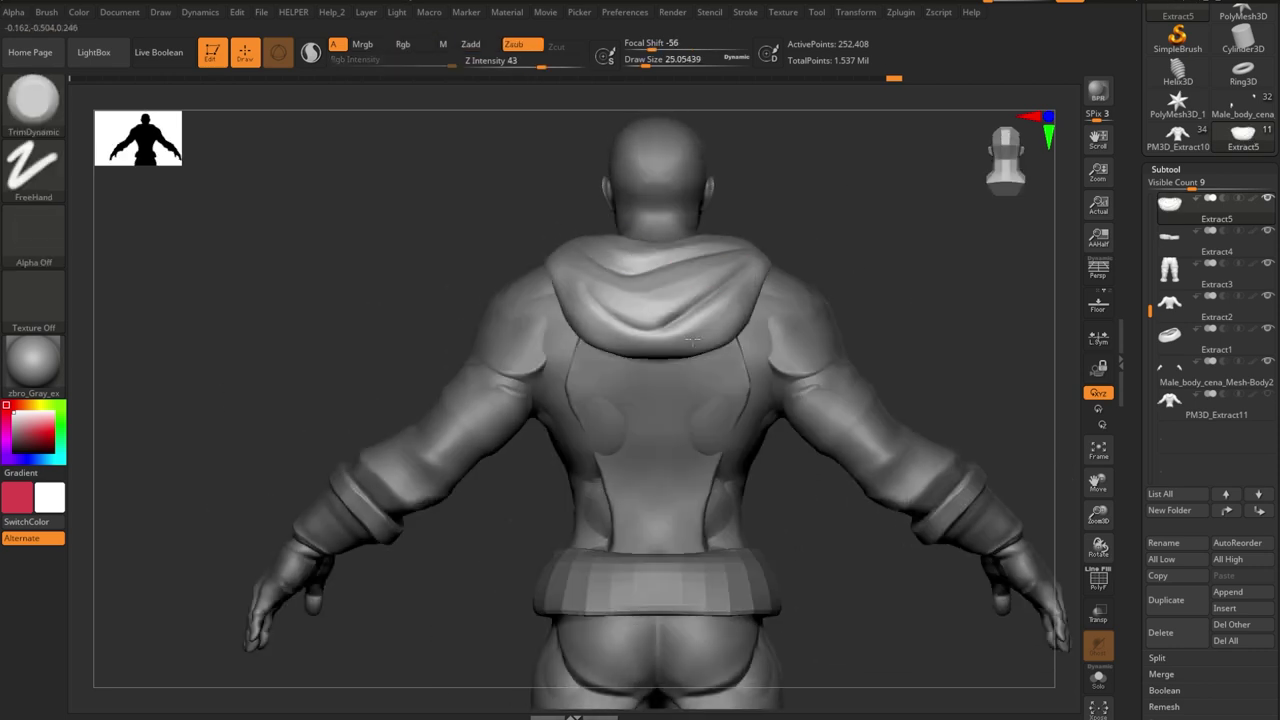
{"action": "key", "text": "b"}
{"action": "key", "text": "c"}
{"action": "key", "text": "b"}
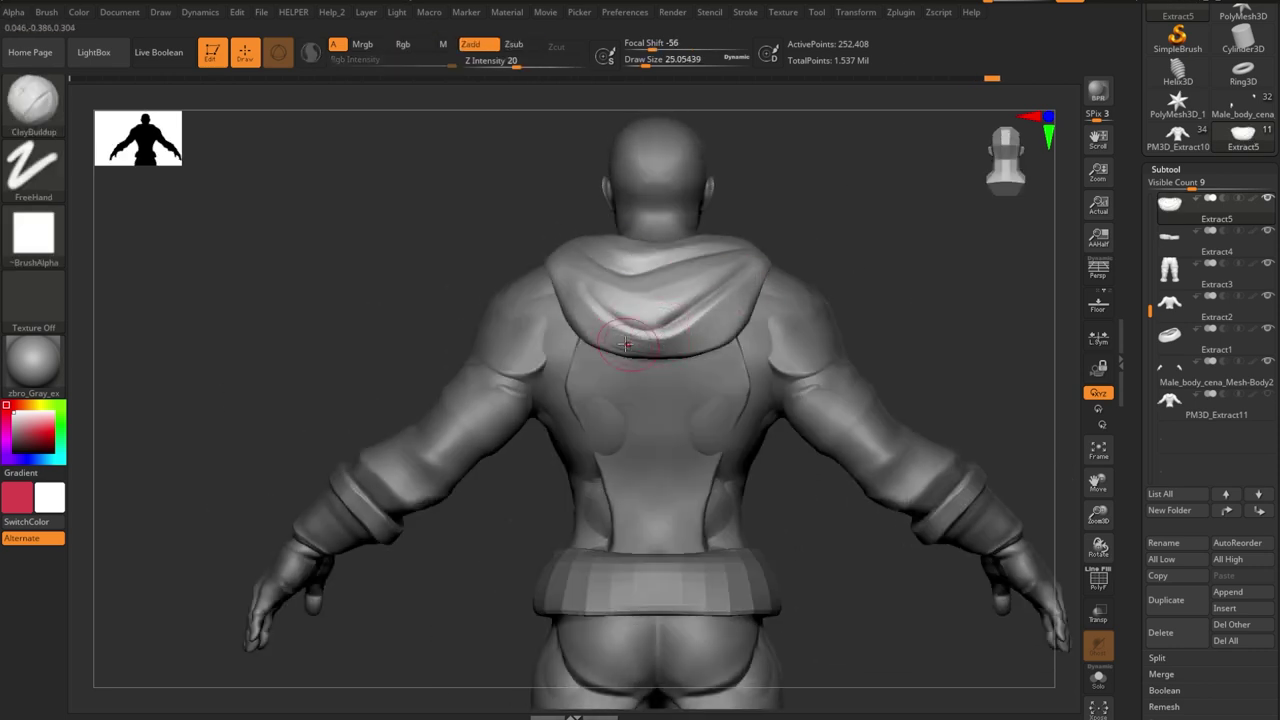
{"action": "key", "text": "b"}
{"action": "key", "text": "t"}
{"action": "key", "text": "d"}
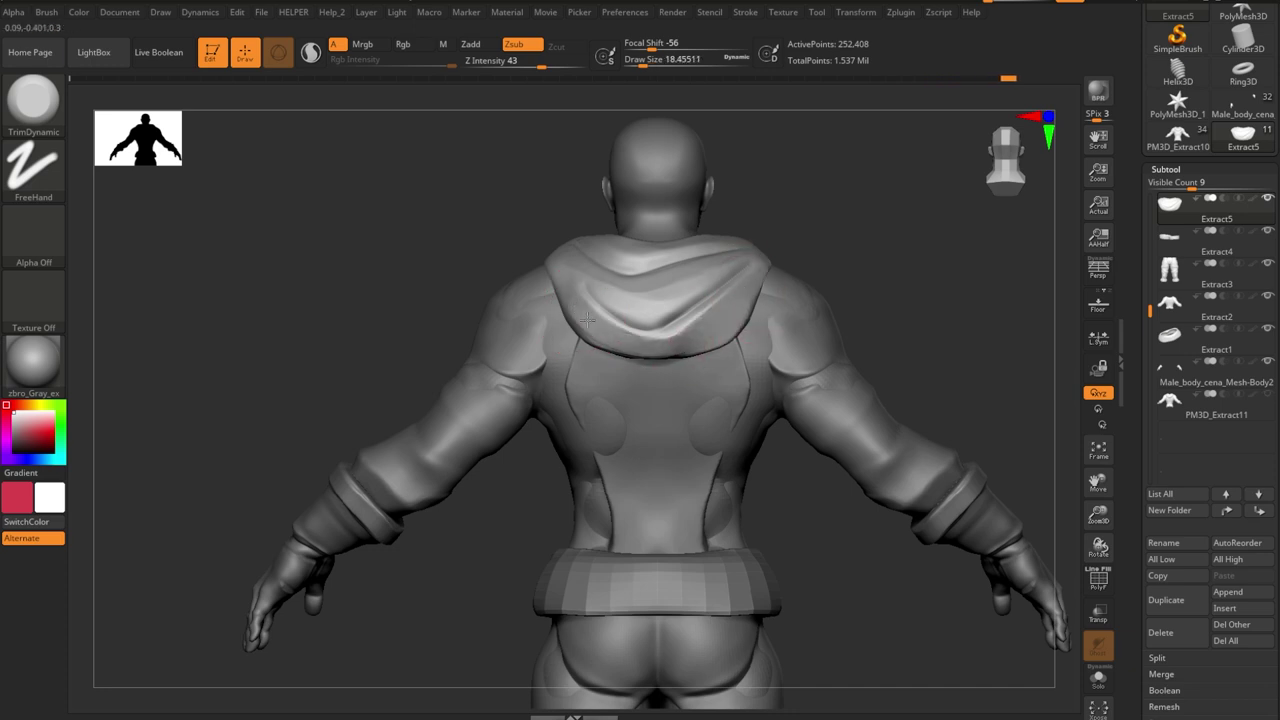
- Solo the Extract5 hood and switch to DamStandard for carving its folds
{"action": "mouse_move", "coordinate": [580, 336]}
{"action": "right_mouse_down"}
{"action": "mouse_move", "coordinate": [686, 357]}
{"action": "mouse_move", "coordinate": [690, 338]}
{"action": "right_mouse_up"}
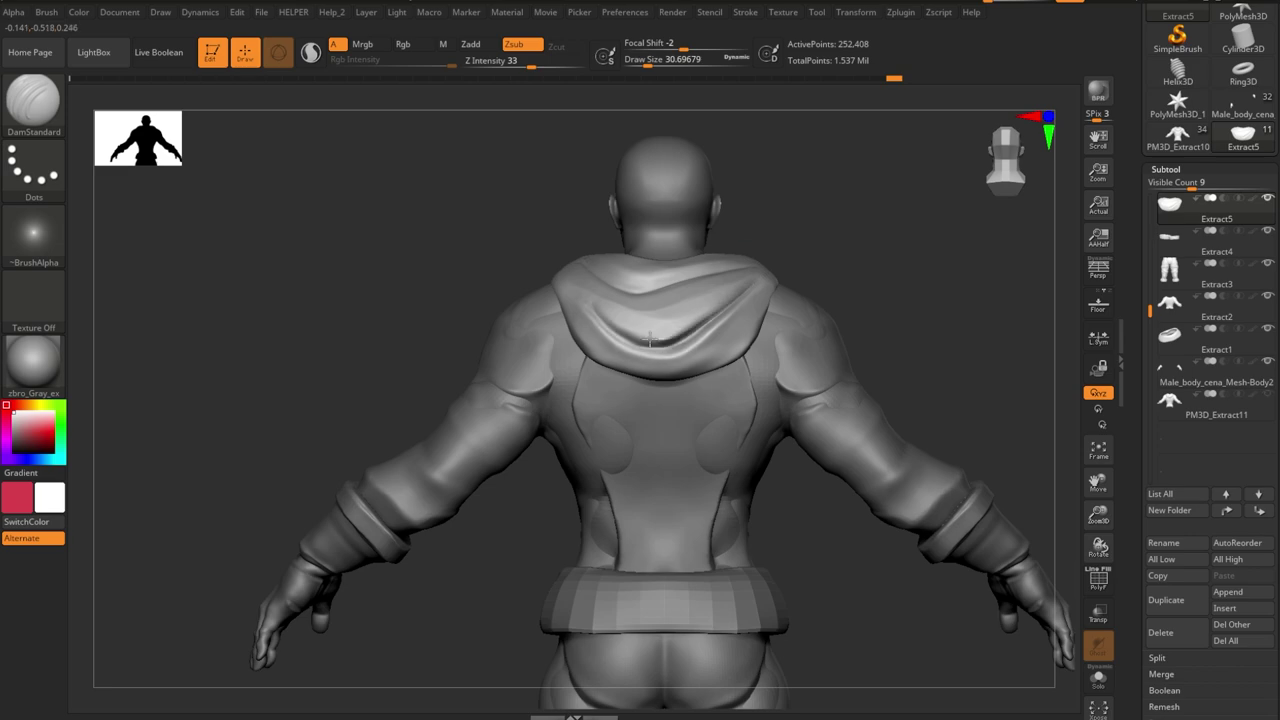
{"action": "mouse_move", "coordinate": [581, 296]}
{"action": "right_mouse_down"}
{"action": "mouse_move", "coordinate": [808, 211]}
{"action": "mouse_move", "coordinate": [817, 237]}
{"action": "mouse_move", "coordinate": [731, 330]}
{"action": "mouse_move", "coordinate": [631, 348]}
{"action": "mouse_move", "coordinate": [652, 380]}
{"action": "right_mouse_up"}
{"action": "key", "text": "b"}
{"action": "key", "text": "t"}
{"action": "key", "text": "d"}
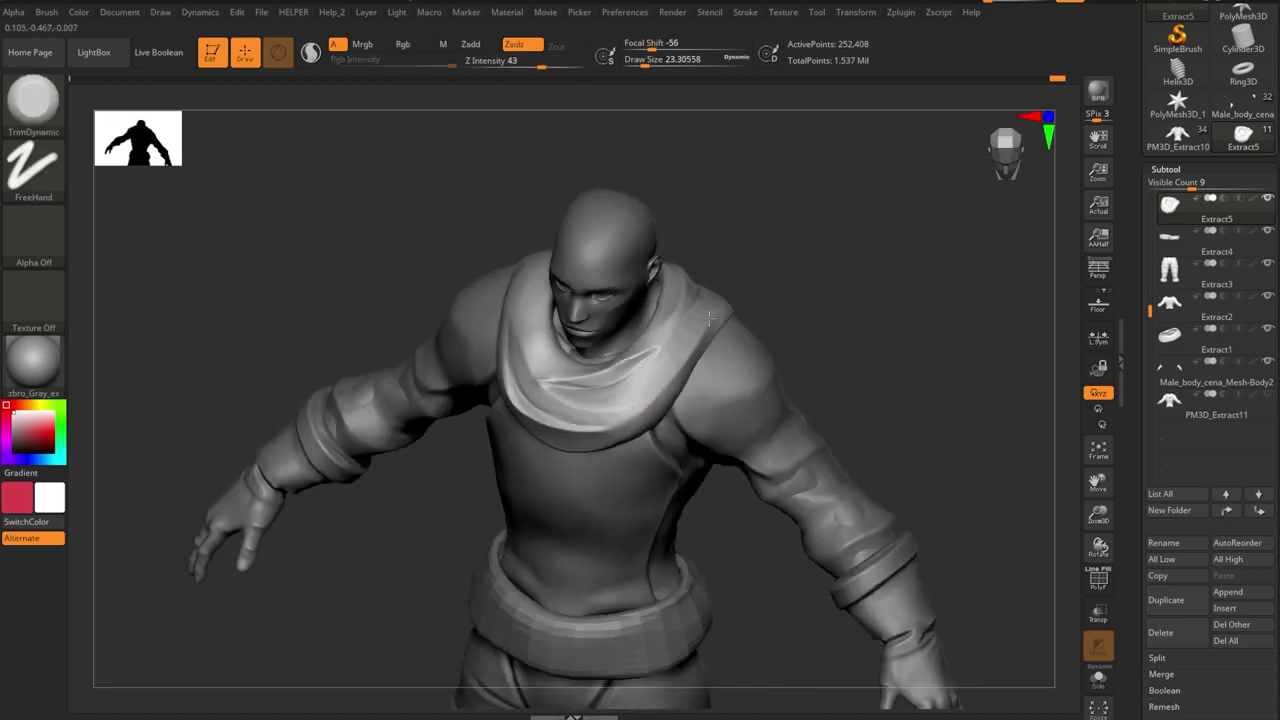
{"action": "mouse_move", "coordinate": [708, 318]}
{"action": "right_mouse_down"}
{"action": "mouse_move", "coordinate": [749, 286]}
{"action": "mouse_move", "coordinate": [600, 380]}
{"action": "right_mouse_up"}
{"action": "key", "text": "b"}
{"action": "key", "text": "d"}
{"action": "key", "text": "s"}
{"action": "key", "text": "ctrl+shift+f"}
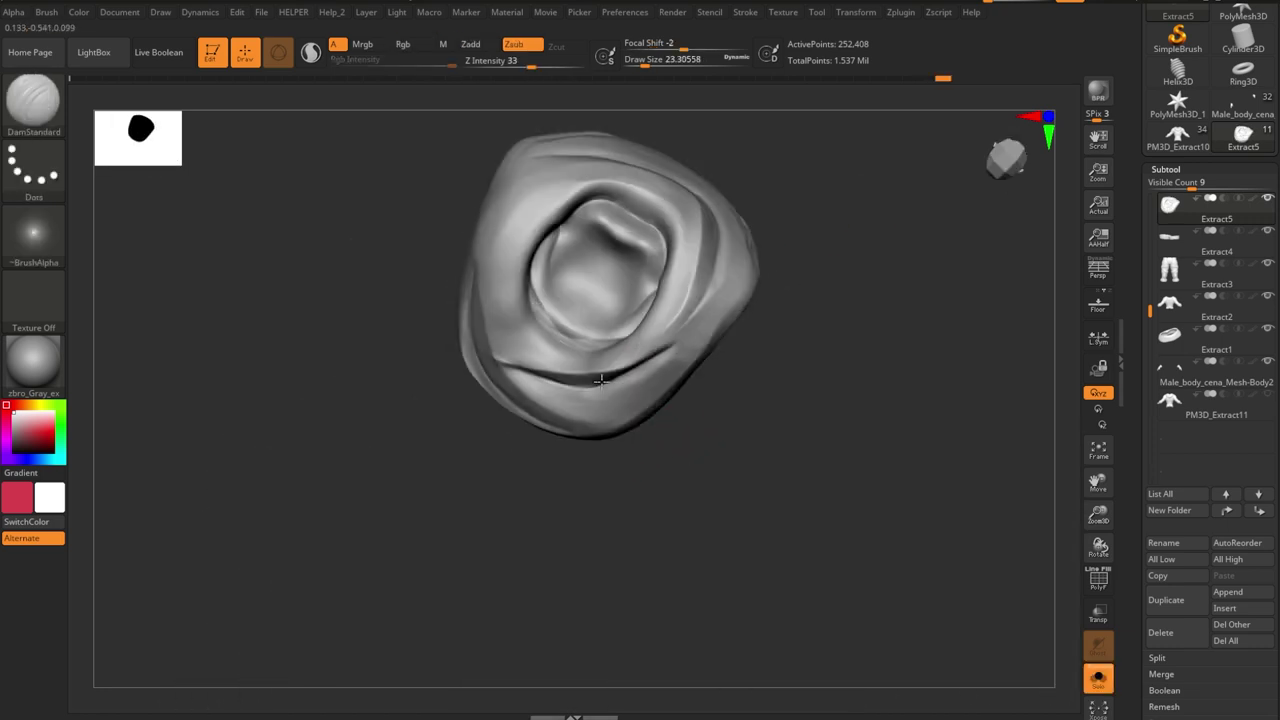
- Carve folds around the isolated hood, alternating between DamStandard and TrimDynamic
{"action": "mouse_move", "coordinate": [670, 333]}
{"action": "right_mouse_down"}
{"action": "mouse_move", "coordinate": [823, 337]}
{"action": "mouse_move", "coordinate": [860, 306]}
{"action": "right_mouse_up"}
{"action": "key", "text": "b"}
{"action": "key", "text": "t"}
{"action": "key", "text": "d"}
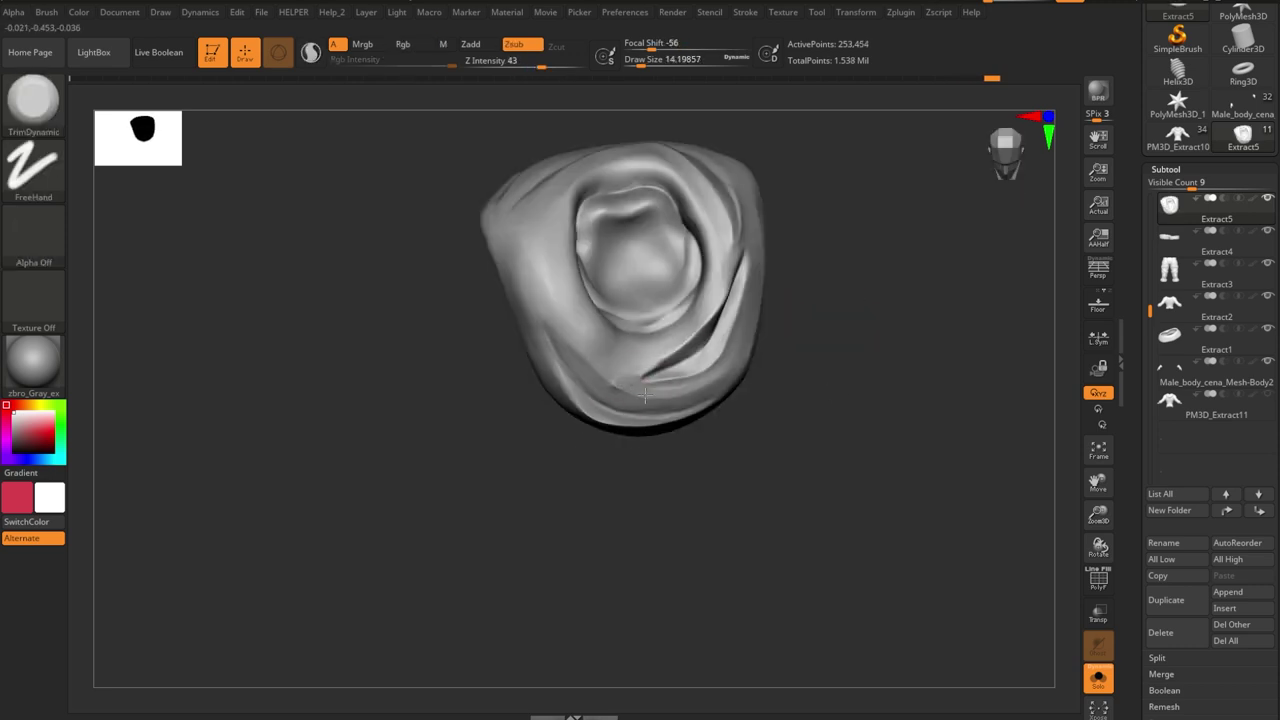
{"action": "key", "text": "b"}
{"action": "key", "text": "d"}
{"action": "key", "text": "s"}
{"action": "mouse_move", "coordinate": [643, 396]}
{"action": "right_mouse_down"}
{"action": "mouse_move", "coordinate": [866, 417]}
{"action": "mouse_move", "coordinate": [748, 289]}
{"action": "right_mouse_up"}
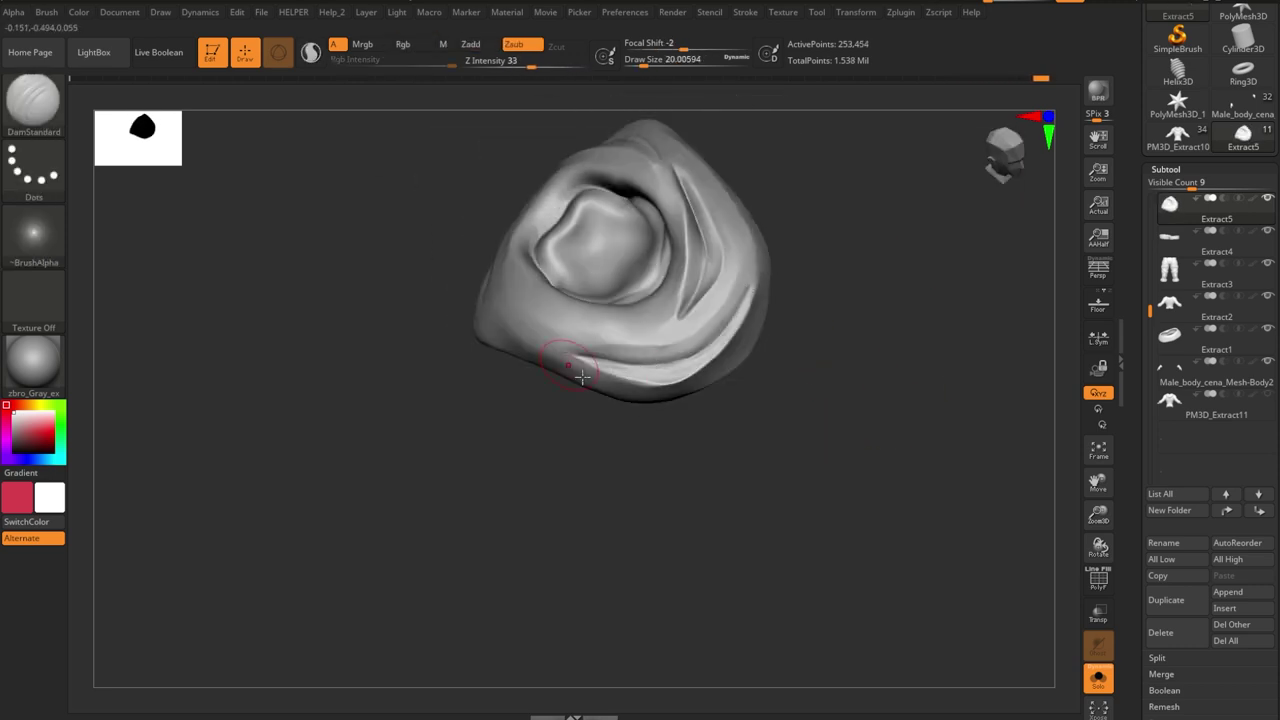
{"action": "mouse_move", "coordinate": [581, 376]}
{"action": "right_mouse_down"}
{"action": "mouse_move", "coordinate": [777, 426]}
{"action": "mouse_move", "coordinate": [798, 417]}
{"action": "right_mouse_up"}
{"action": "key", "text": "b"}
{"action": "key", "text": "t"}
{"action": "key", "text": "d"}
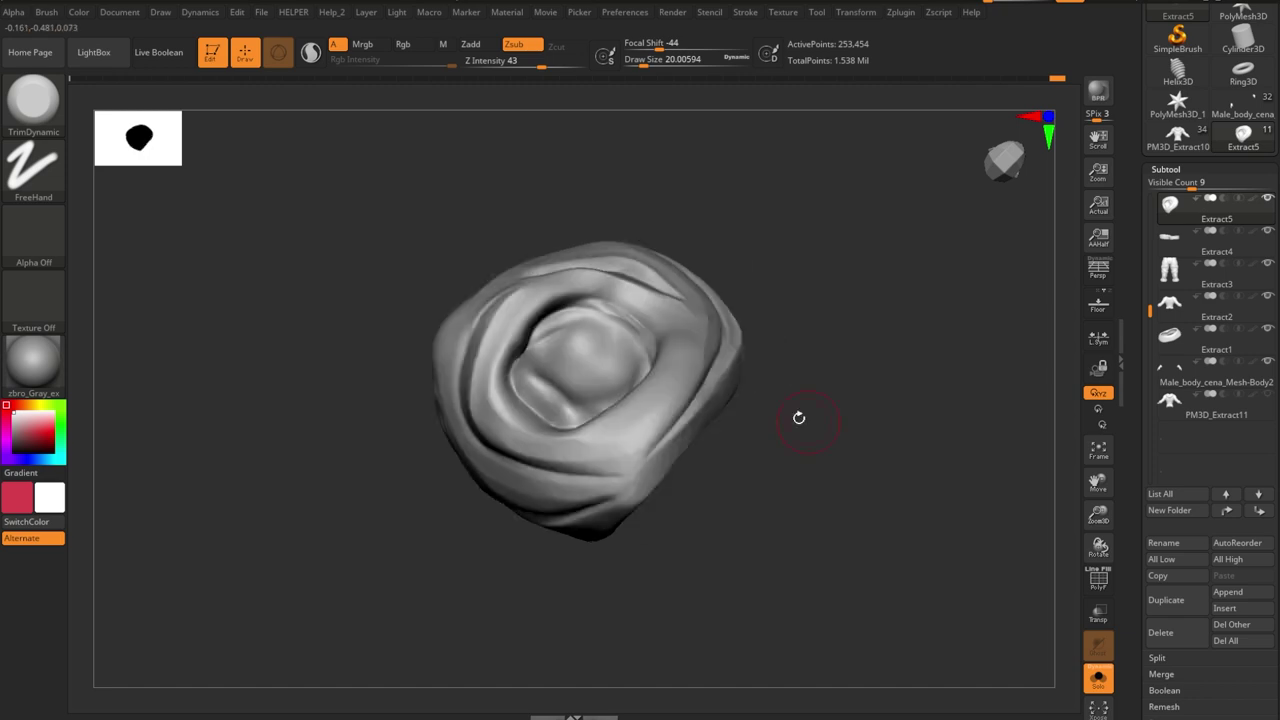
- Orbit around the hood and the whole figure to inspect the new folds
{"action": "right_click_drag", "start_coordinate": [668, 422], "coordinate": [760, 410]}
{"action": "mouse_move", "coordinate": [597, 441]}
{"action": "right_mouse_down", "text": "shift"}
{"action": "mouse_move", "coordinate": [771, 380]}
{"action": "mouse_move", "coordinate": [724, 352]}
{"action": "right_mouse_up", "text": "shift"}
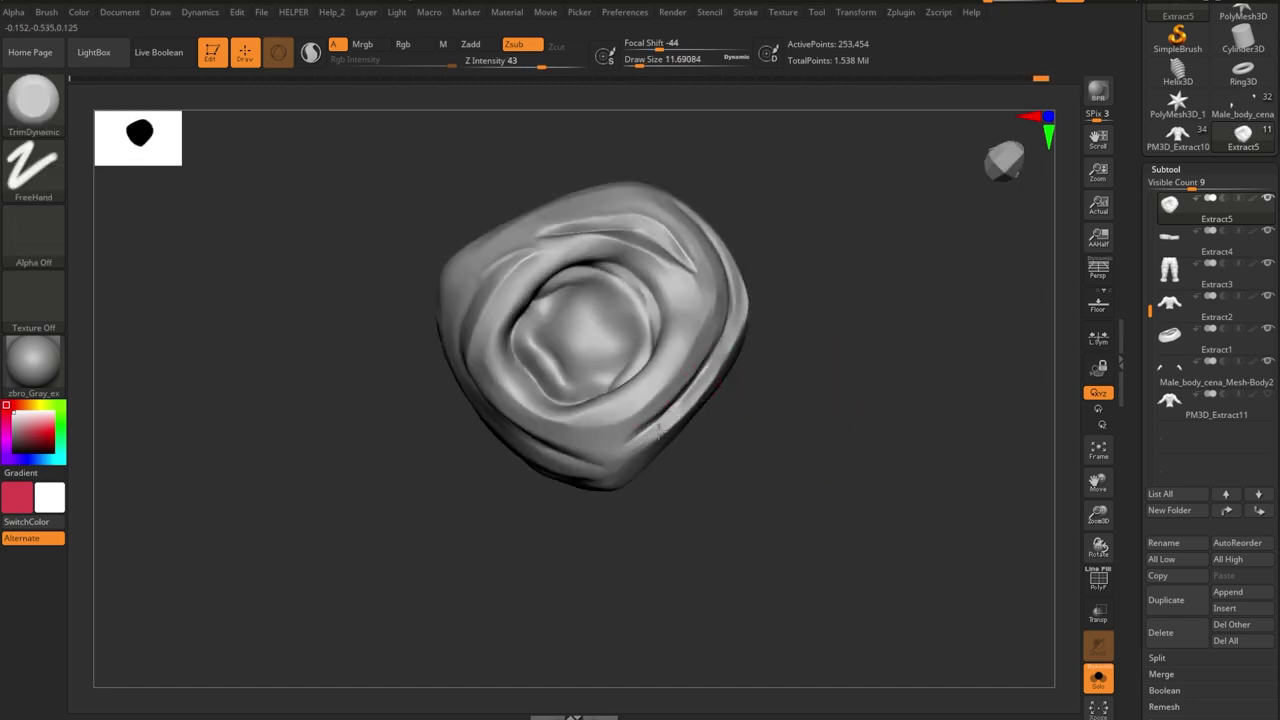
{"action": "mouse_move", "coordinate": [657, 429]}
{"action": "right_mouse_down"}
{"action": "mouse_move", "coordinate": [694, 357]}
{"action": "mouse_move", "coordinate": [745, 317]}
{"action": "right_mouse_up"}
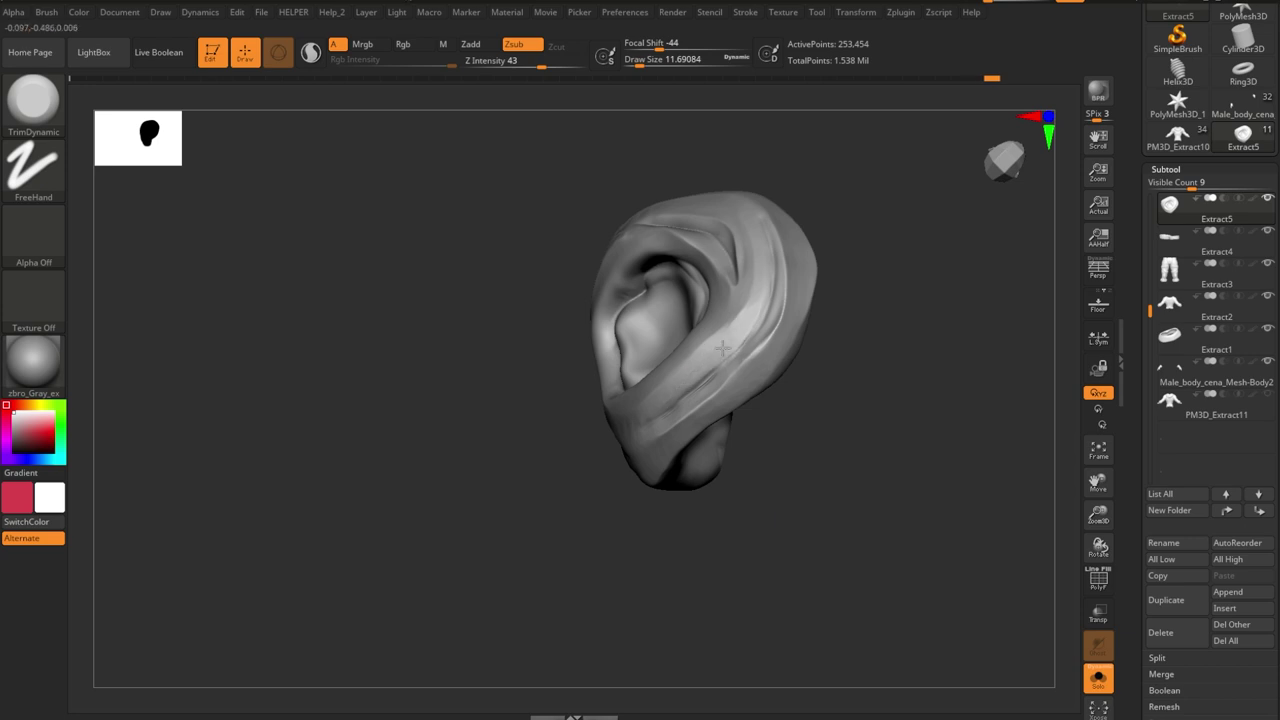
{"action": "mouse_move", "coordinate": [638, 412]}
{"action": "right_mouse_down"}
{"action": "mouse_move", "coordinate": [809, 414]}
{"action": "mouse_move", "coordinate": [725, 365]}
{"action": "mouse_move", "coordinate": [763, 451]}
{"action": "mouse_move", "coordinate": [820, 397]}
{"action": "right_mouse_up"}
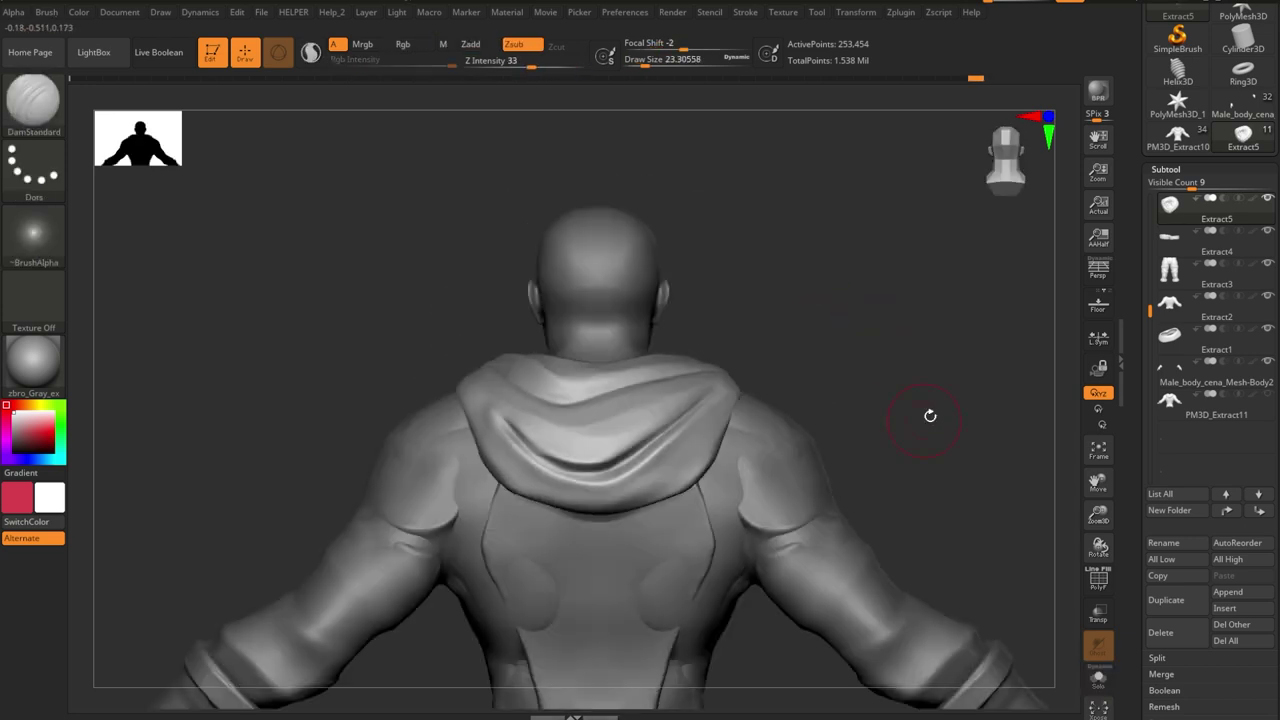
{"action": "right_click_drag", "start_coordinate": [929, 417], "coordinate": [883, 314]}
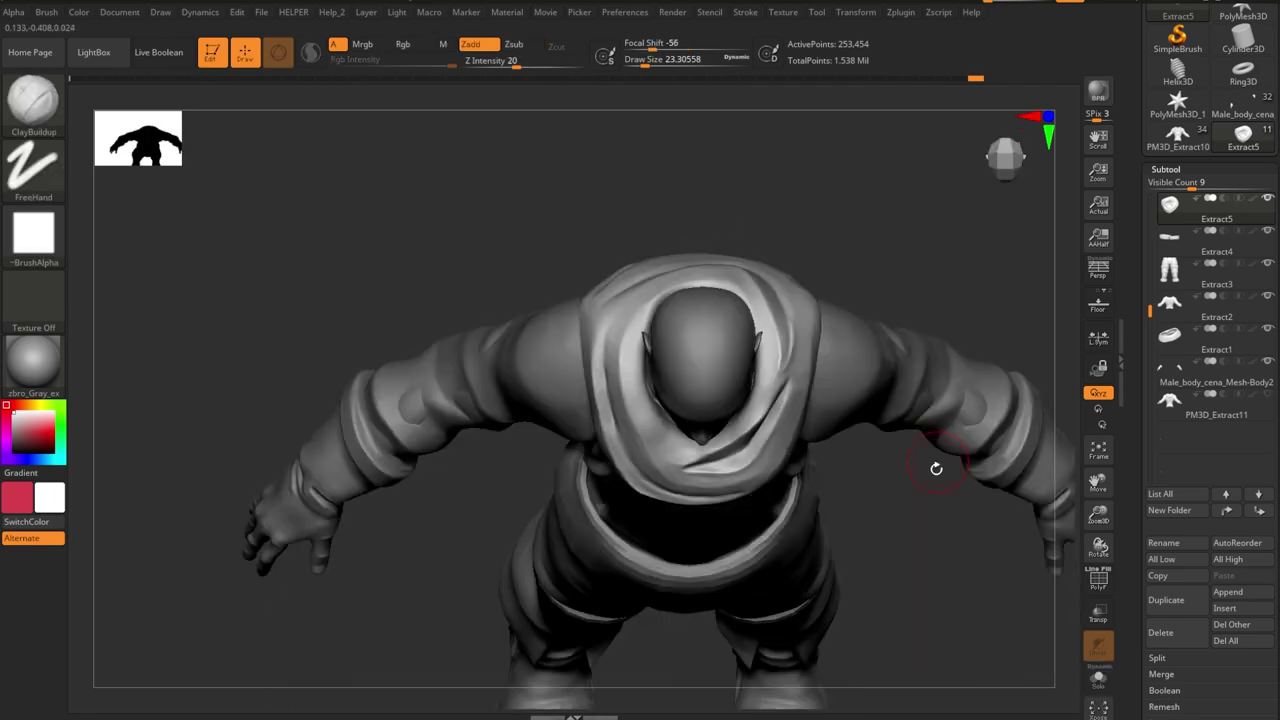
{"action": "mouse_move", "coordinate": [931, 463]}
{"action": "right_mouse_down"}
{"action": "mouse_move", "coordinate": [957, 380]}
{"action": "mouse_move", "coordinate": [886, 294]}
{"action": "mouse_move", "coordinate": [823, 350]}
{"action": "mouse_move", "coordinate": [694, 340]}
{"action": "mouse_move", "coordinate": [714, 366]}
{"action": "mouse_move", "coordinate": [671, 348]}
{"action": "right_mouse_up"}
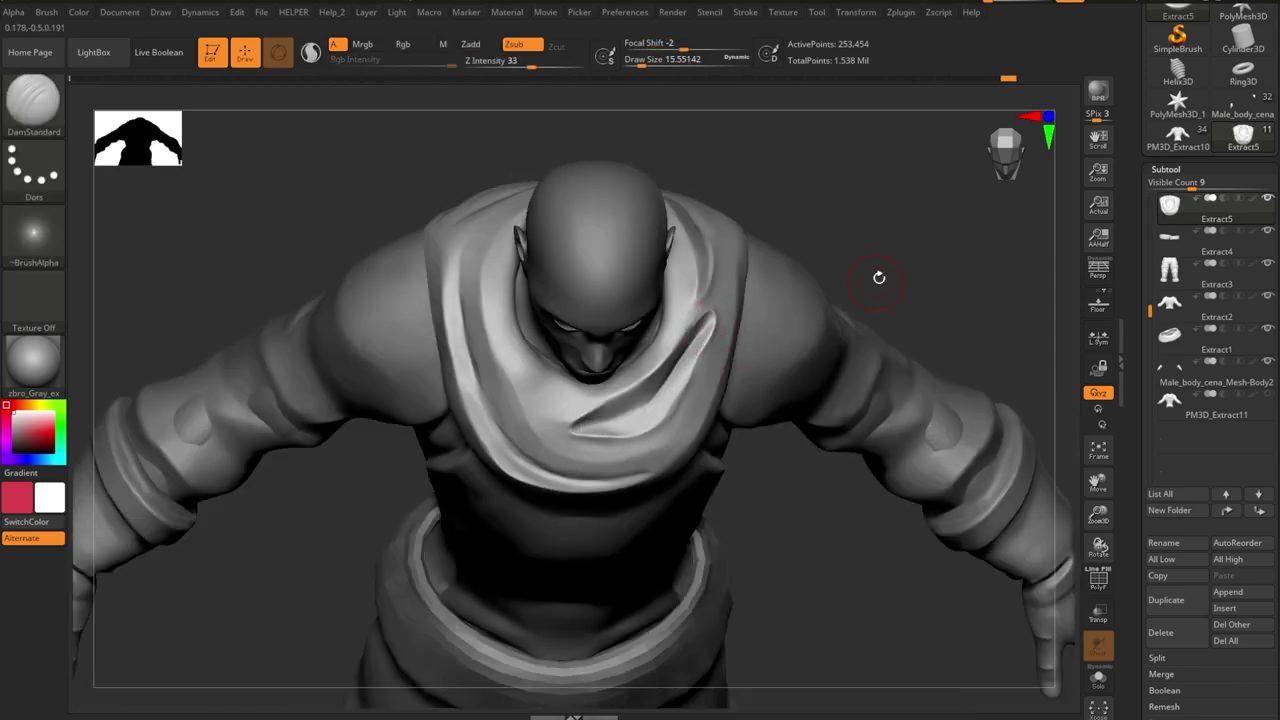
{"action": "right_click_drag", "start_coordinate": [879, 277], "coordinate": [735, 247]}
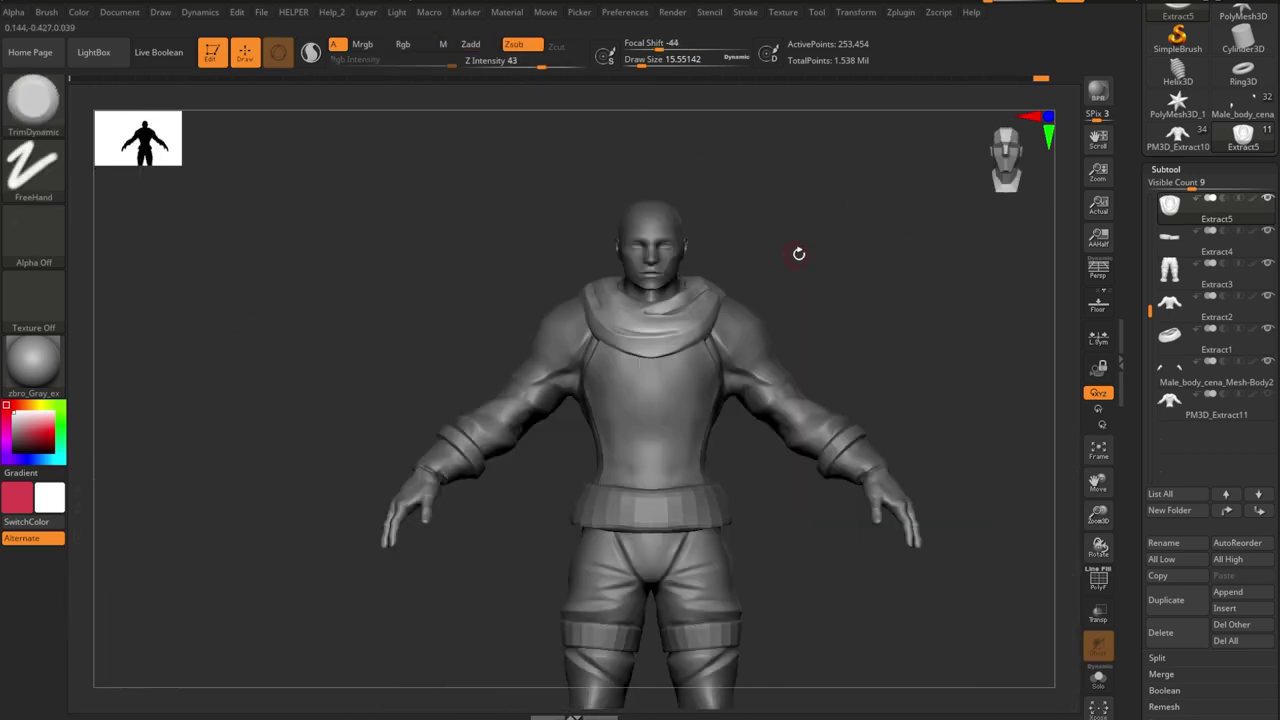
- Isolate the hood again and flatten a crisp-edged fold on its front
{"action": "key", "text": "ctrl+shift+s"}
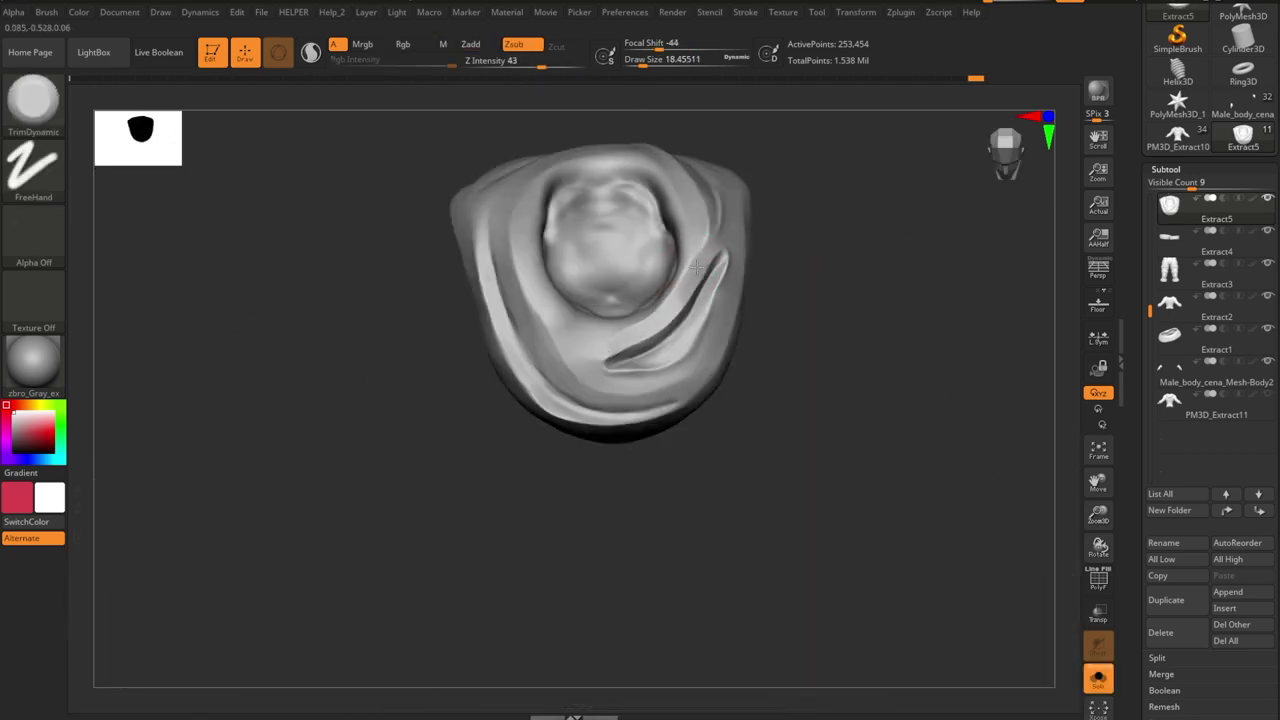
{"action": "key", "text": "b"}
{"action": "key", "text": "m"}
{"action": "key", "text": "v"}
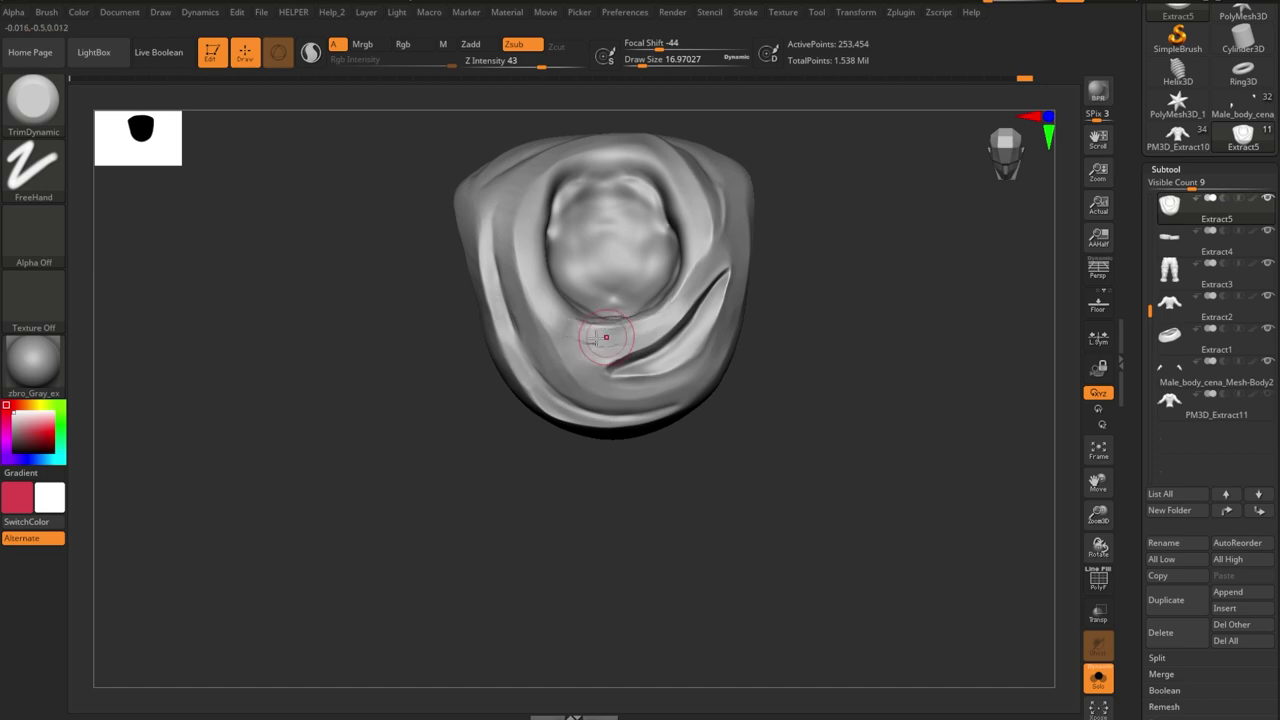
{"action": "left_click_drag", "start_coordinate": [606, 337], "coordinate": [695, 280]}
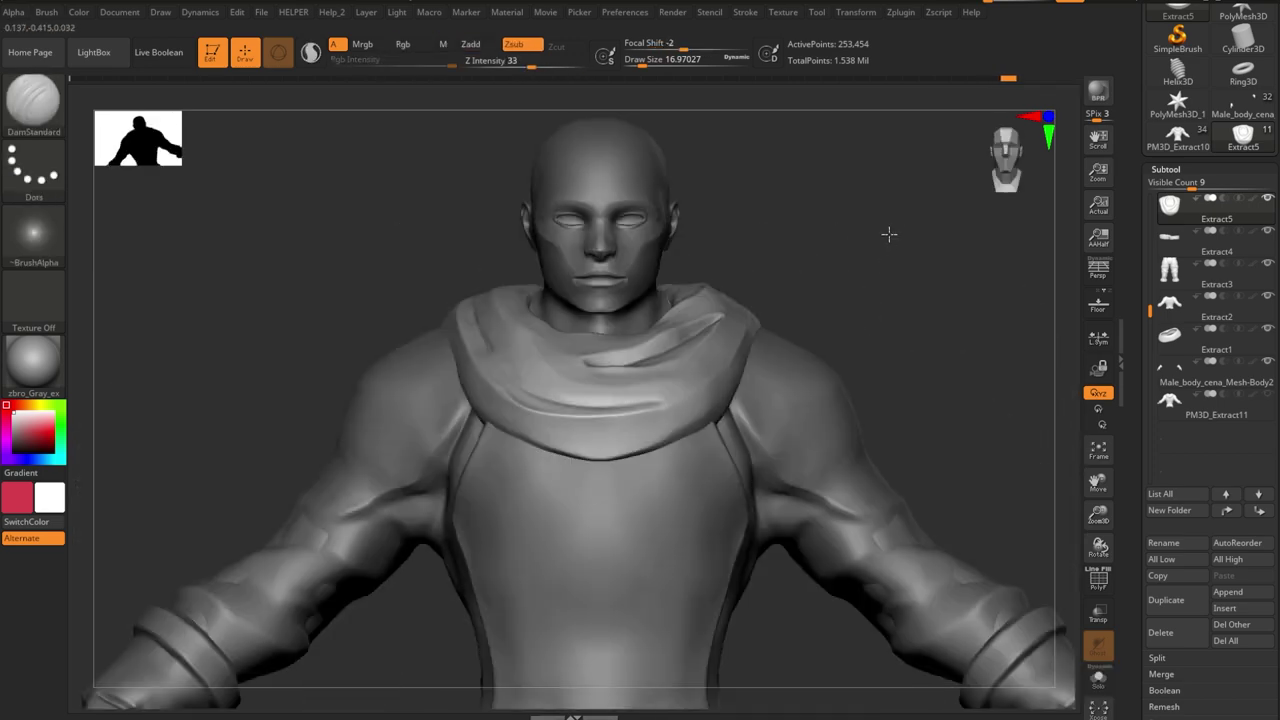
{"action": "mouse_move", "coordinate": [889, 234]}
{"action": "left_mouse_down"}
{"action": "mouse_move", "coordinate": [697, 587]}
{"action": "mouse_move", "coordinate": [652, 251]}
{"action": "mouse_move", "coordinate": [585, 285]}
{"action": "mouse_move", "coordinate": [726, 306]}
{"action": "mouse_move", "coordinate": [601, 279]}
{"action": "left_mouse_up"}
{"action": "key", "text": "ctrl+shift+s"}
{"action": "key", "text": "b"}
{"action": "key", "text": "t"}
{"action": "key", "text": "d"}
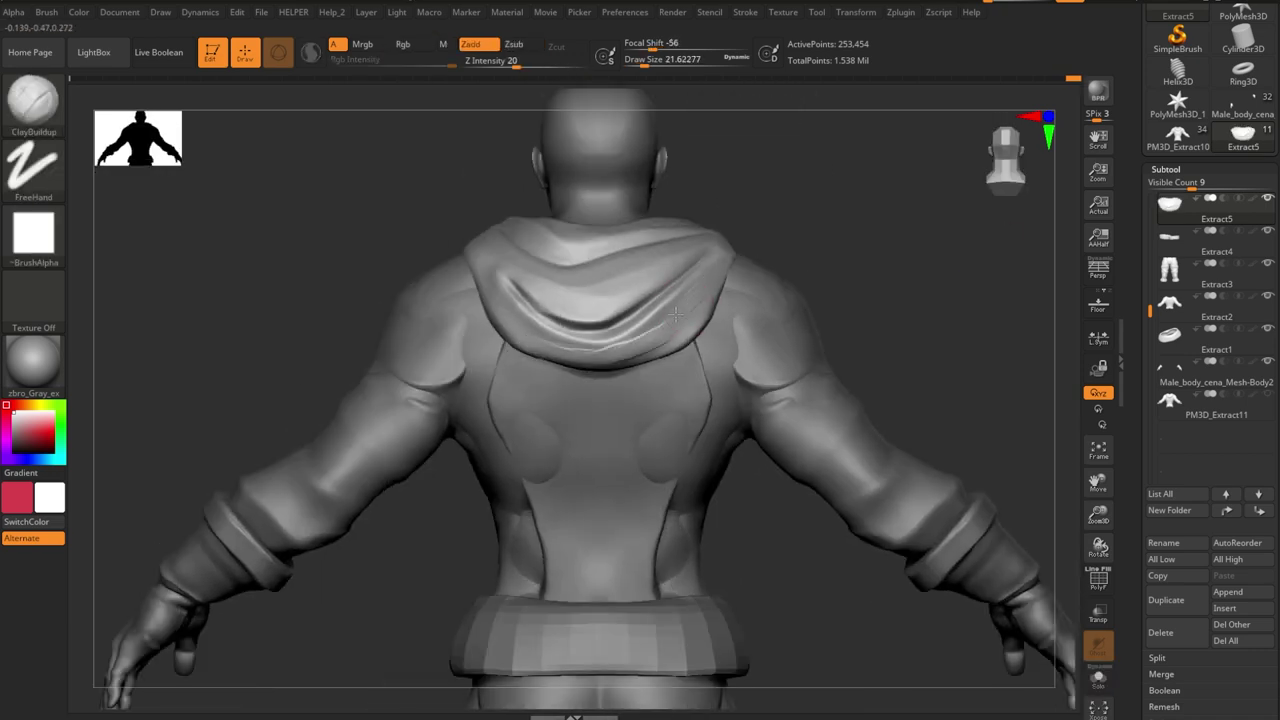
- Inspect the hood from angled back views with the Move brush active
{"action": "right_click_drag", "start_coordinate": [660, 315], "coordinate": [597, 377]}
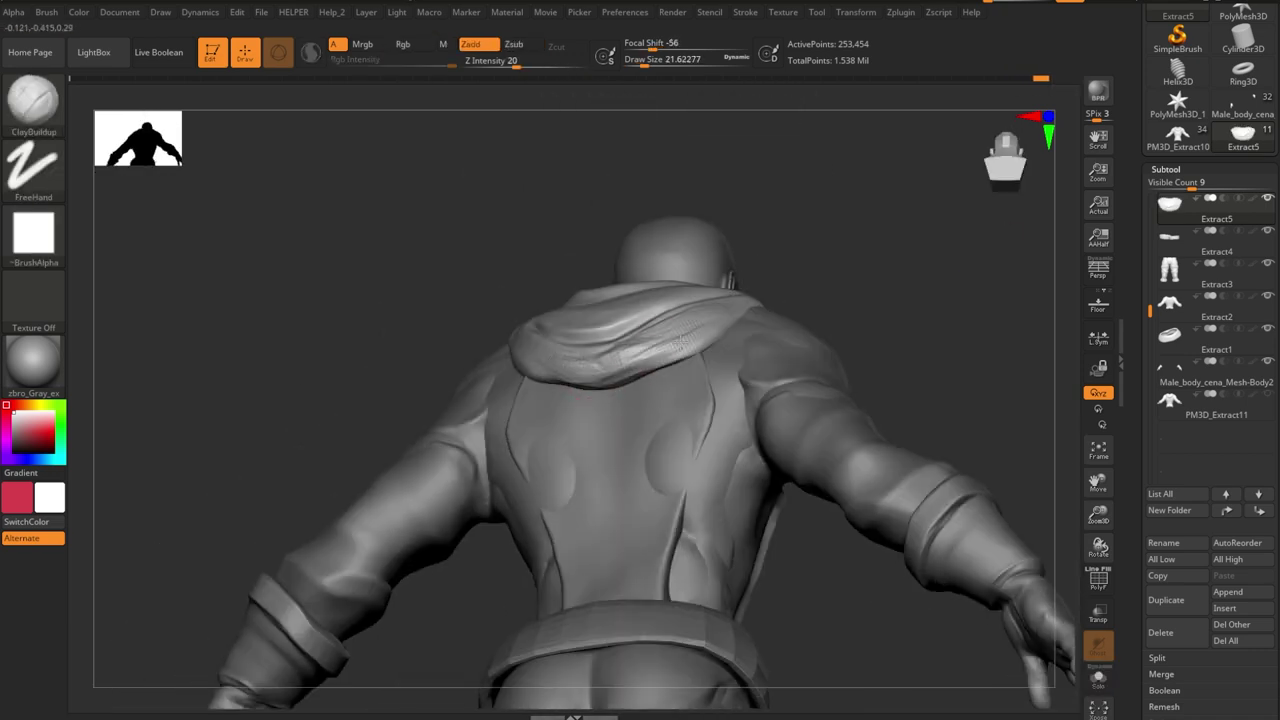
{"action": "right_click_drag", "start_coordinate": [681, 343], "coordinate": [829, 249]}
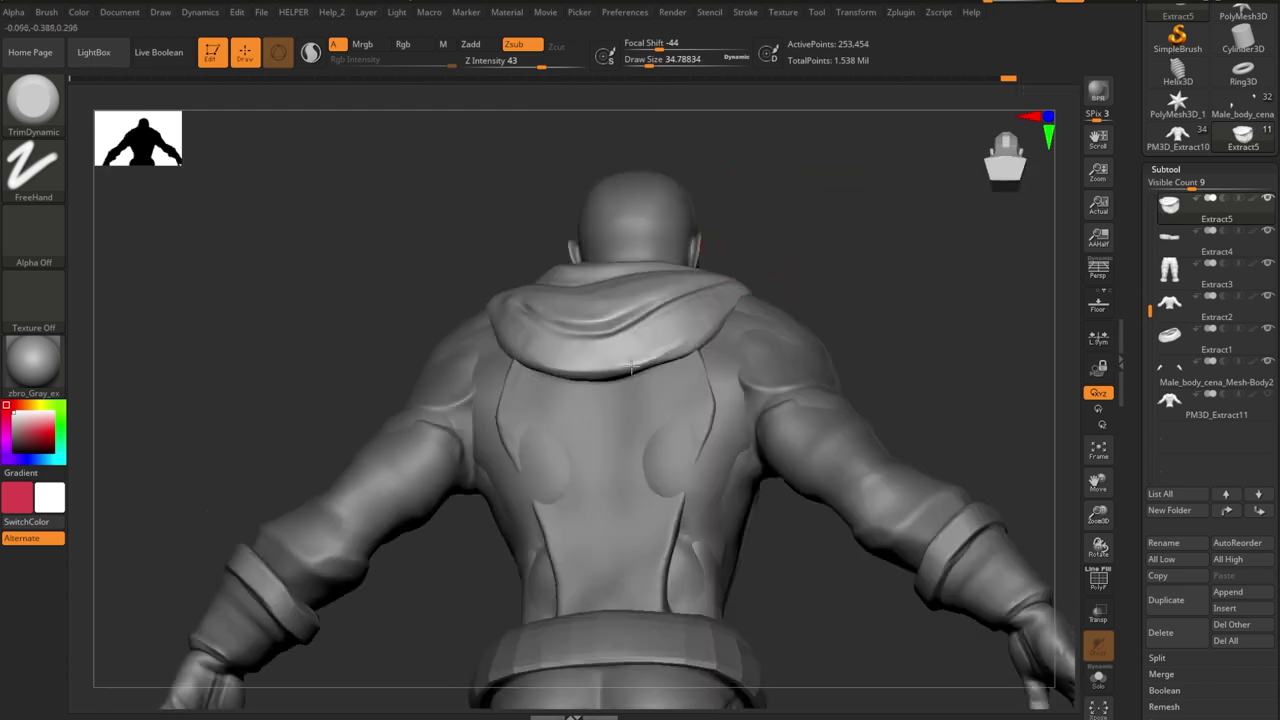
{"action": "mouse_move", "coordinate": [783, 264]}
{"action": "right_mouse_down"}
{"action": "mouse_move", "coordinate": [565, 354]}
{"action": "mouse_move", "coordinate": [657, 226]}
{"action": "right_mouse_up"}
{"action": "right_click_drag", "start_coordinate": [584, 296], "coordinate": [700, 258]}
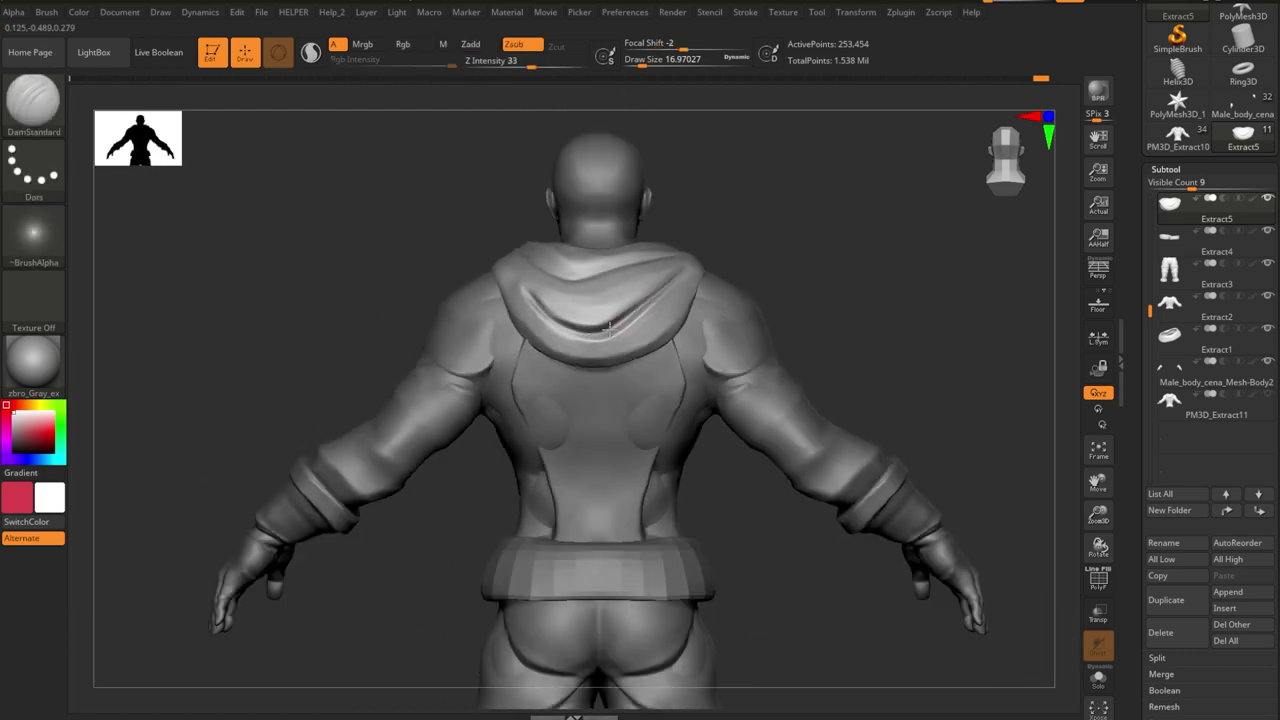
{"action": "key", "text": "b"}
{"action": "key", "text": "m"}
{"action": "key", "text": "v"}
{"action": "mouse_move", "coordinate": [636, 302]}
{"action": "right_mouse_down"}
{"action": "mouse_move", "coordinate": [686, 271]}
{"action": "mouse_move", "coordinate": [694, 280]}
{"action": "mouse_move", "coordinate": [794, 185]}
{"action": "mouse_move", "coordinate": [843, 214]}
{"action": "right_mouse_up"}
- Solo the hood to refine its creases with DamStandard and TrimDynamic, then exit Solo
{"action": "key", "text": "b"}
{"action": "key", "text": "d"}
{"action": "key", "text": "s"}
{"action": "key", "text": "b"}
{"action": "key", "text": "t"}
{"action": "key", "text": "d"}
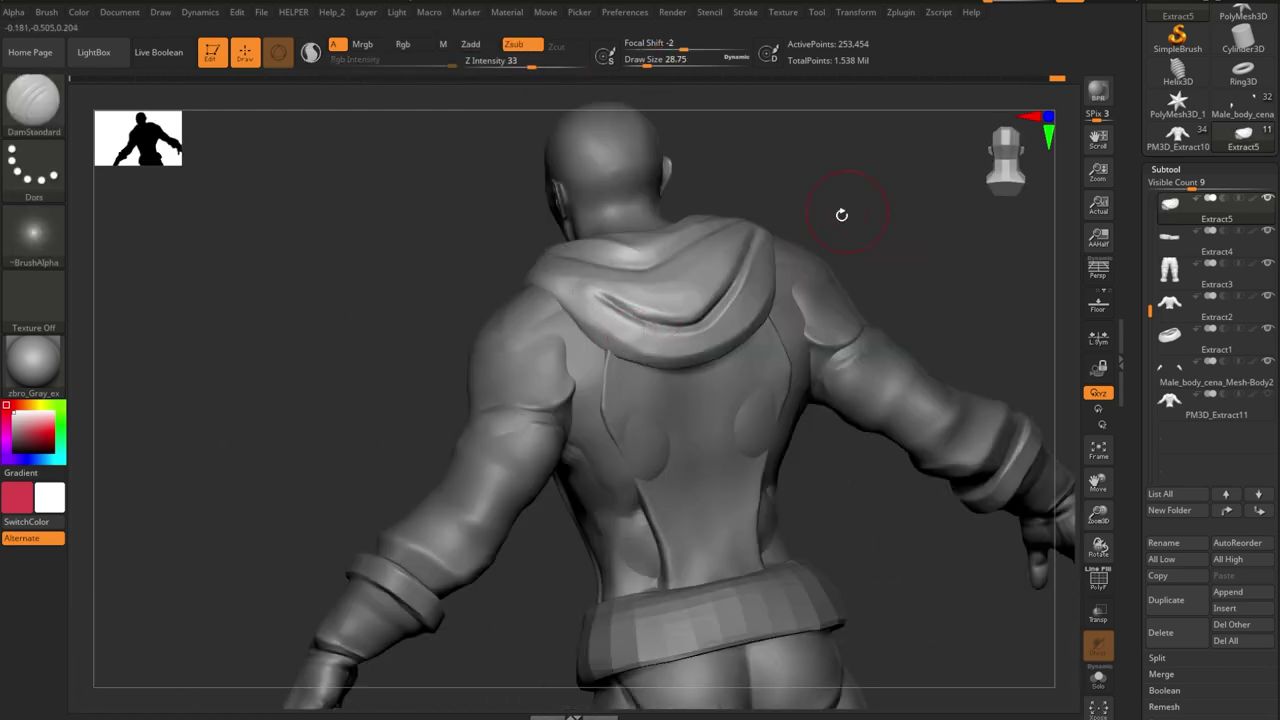
{"action": "key", "text": "shift+ctrl+s"}
{"action": "right_click_drag", "start_coordinate": [605, 347], "coordinate": [556, 387]}
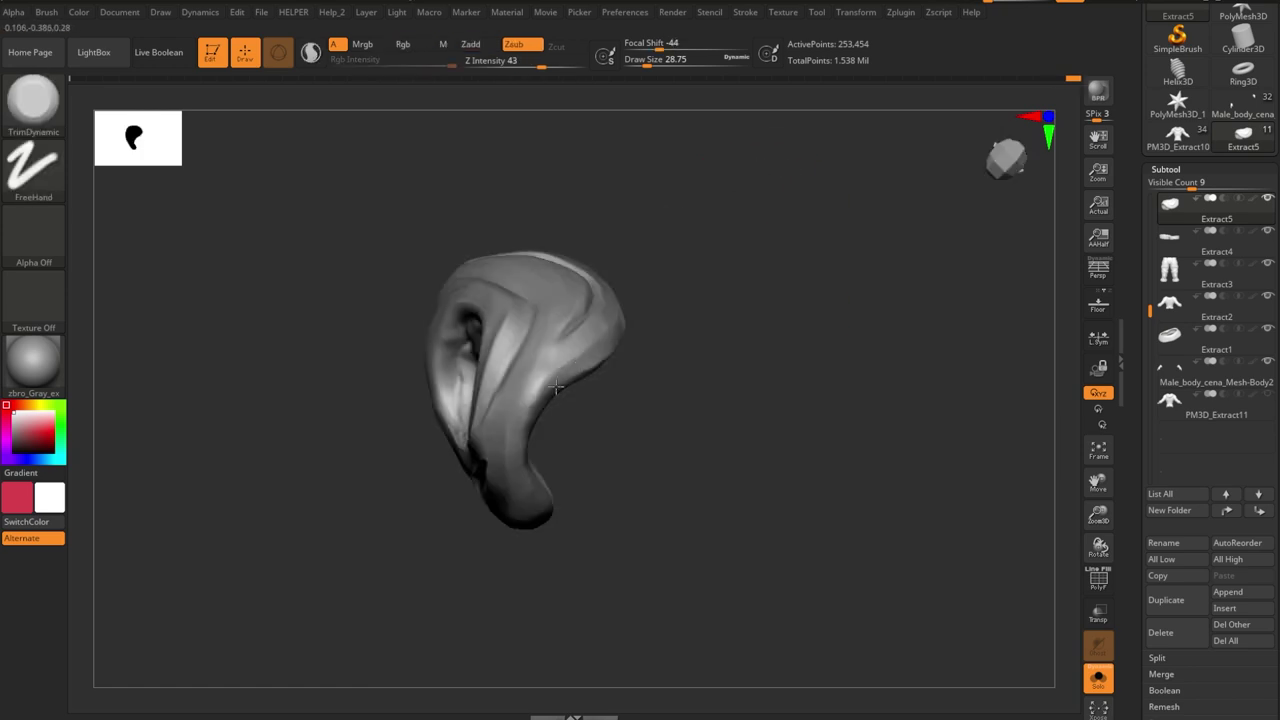
{"action": "mouse_move", "coordinate": [589, 338]}
{"action": "right_mouse_down"}
{"action": "mouse_move", "coordinate": [591, 251]}
{"action": "mouse_move", "coordinate": [688, 297]}
{"action": "mouse_move", "coordinate": [710, 285]}
{"action": "right_mouse_up"}
{"action": "key", "text": "shift+ctrl+s"}
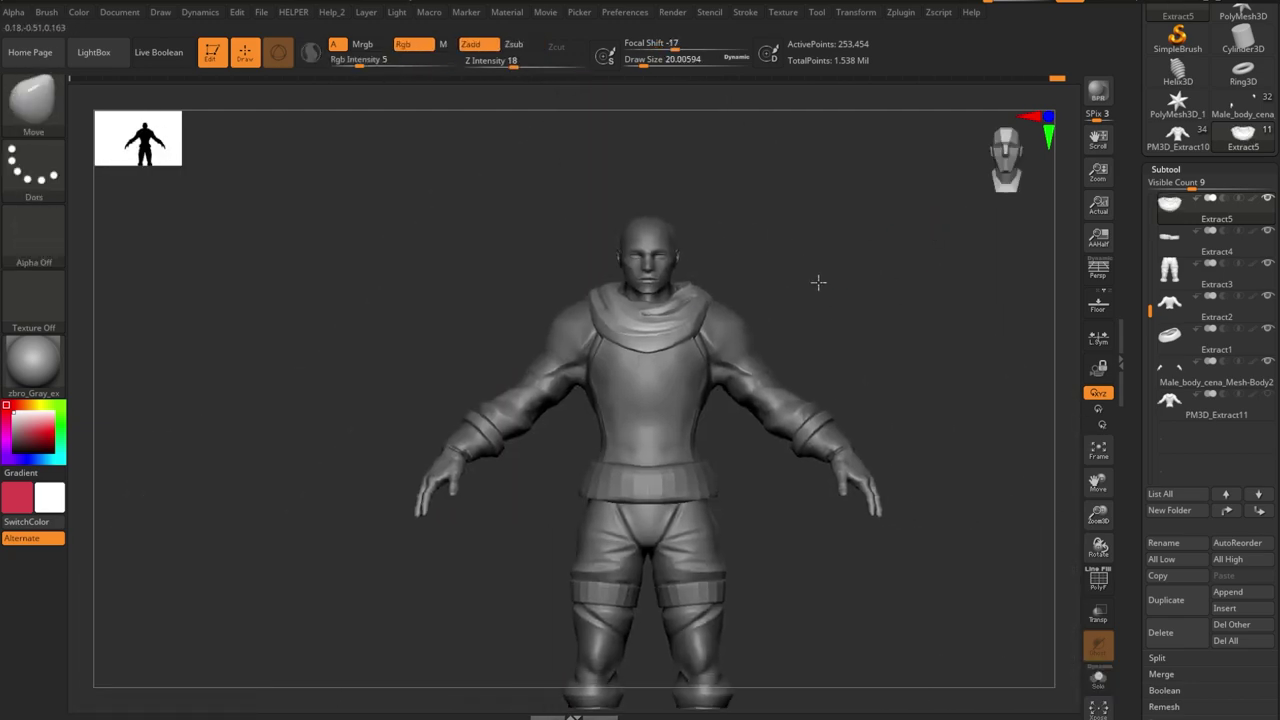
- Extrude the belt's centre front polygons with ZModeler QMesh into a pointed V, then check the back
{"action": "left_click_drag", "start_coordinate": [817, 280], "coordinate": [850, 280]}
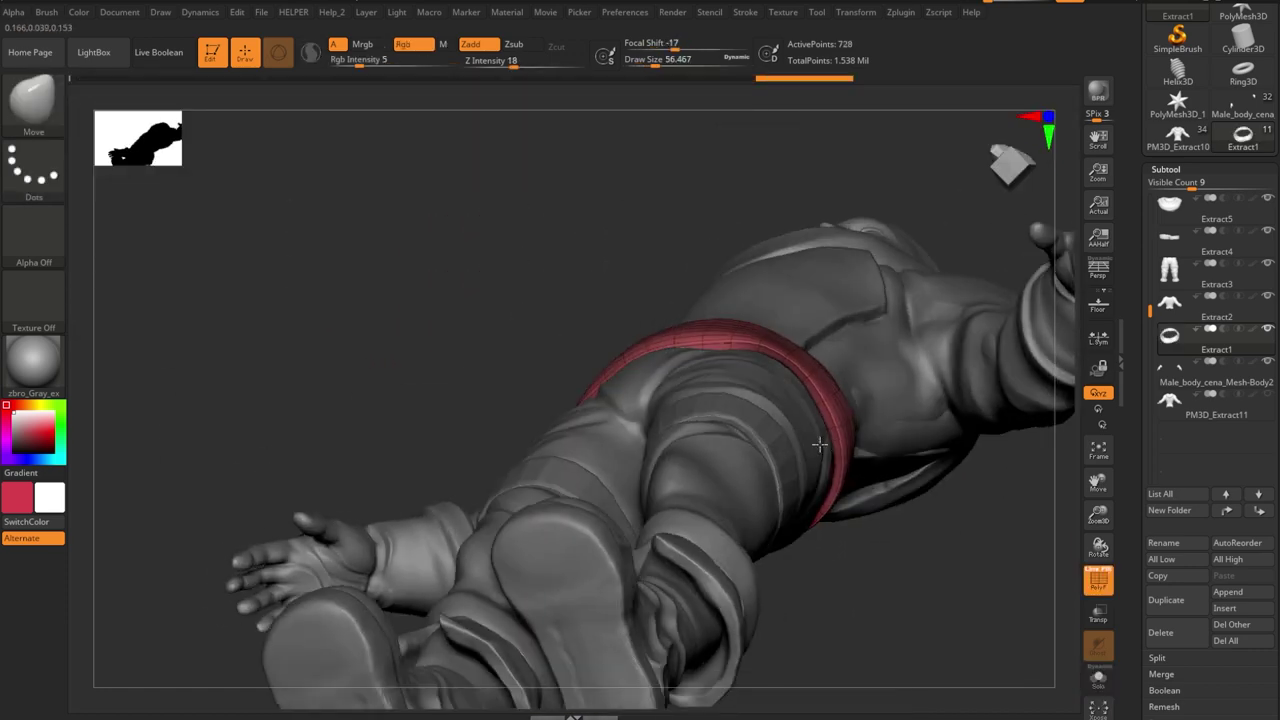
{"action": "left_click_drag", "start_coordinate": [819, 444], "coordinate": [913, 450]}
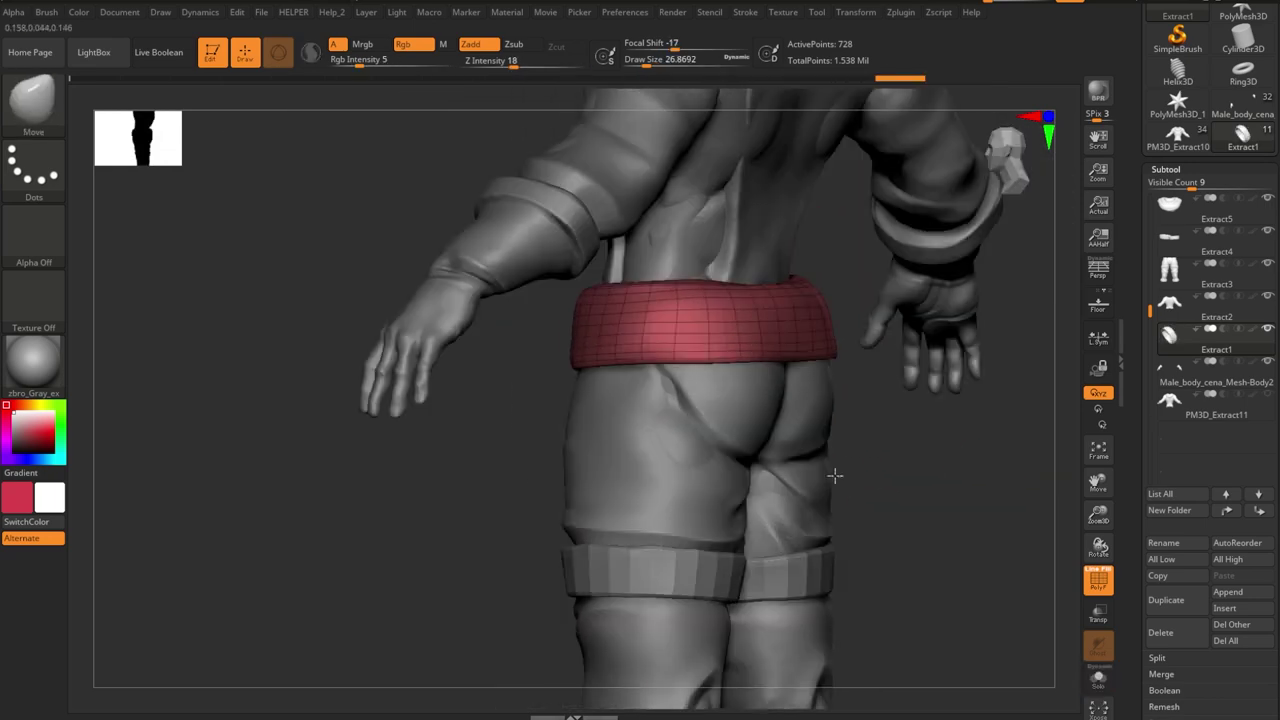
{"action": "left_click_drag", "start_coordinate": [834, 477], "coordinate": [653, 298]}
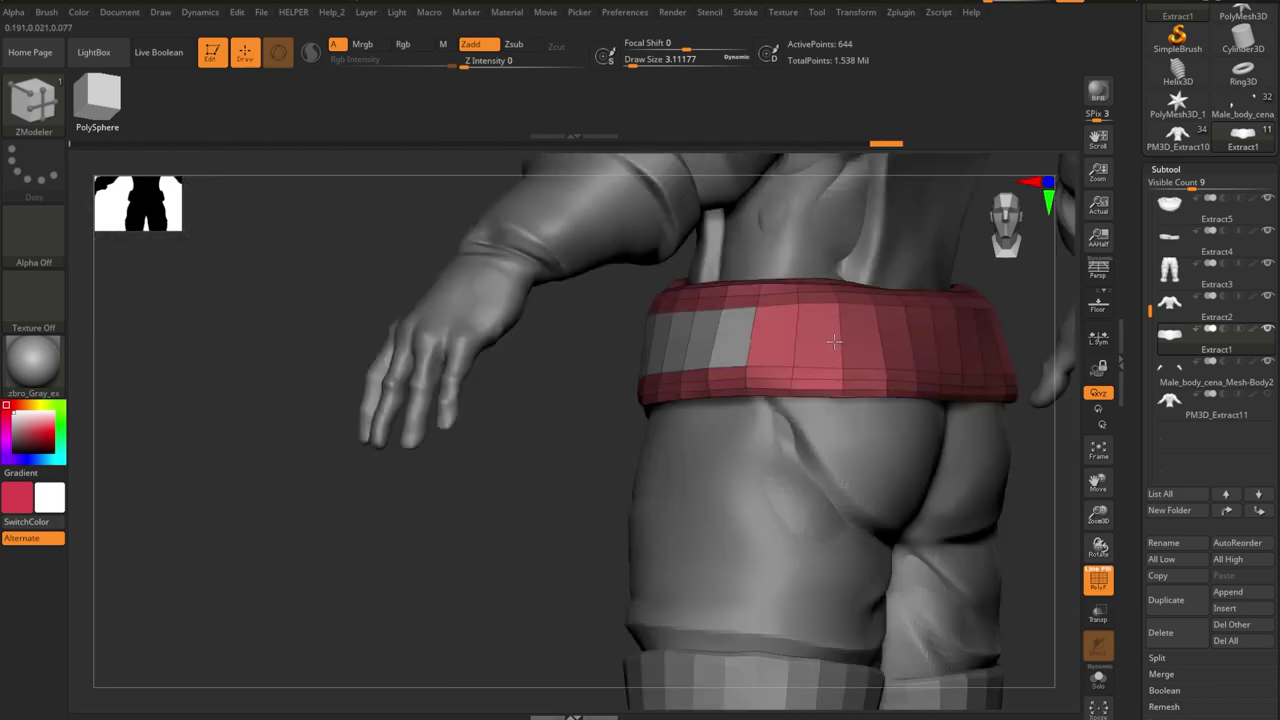
{"action": "left_click", "coordinate": [893, 342]}
{"action": "left_click_drag", "start_coordinate": [877, 337], "coordinate": [906, 418]}
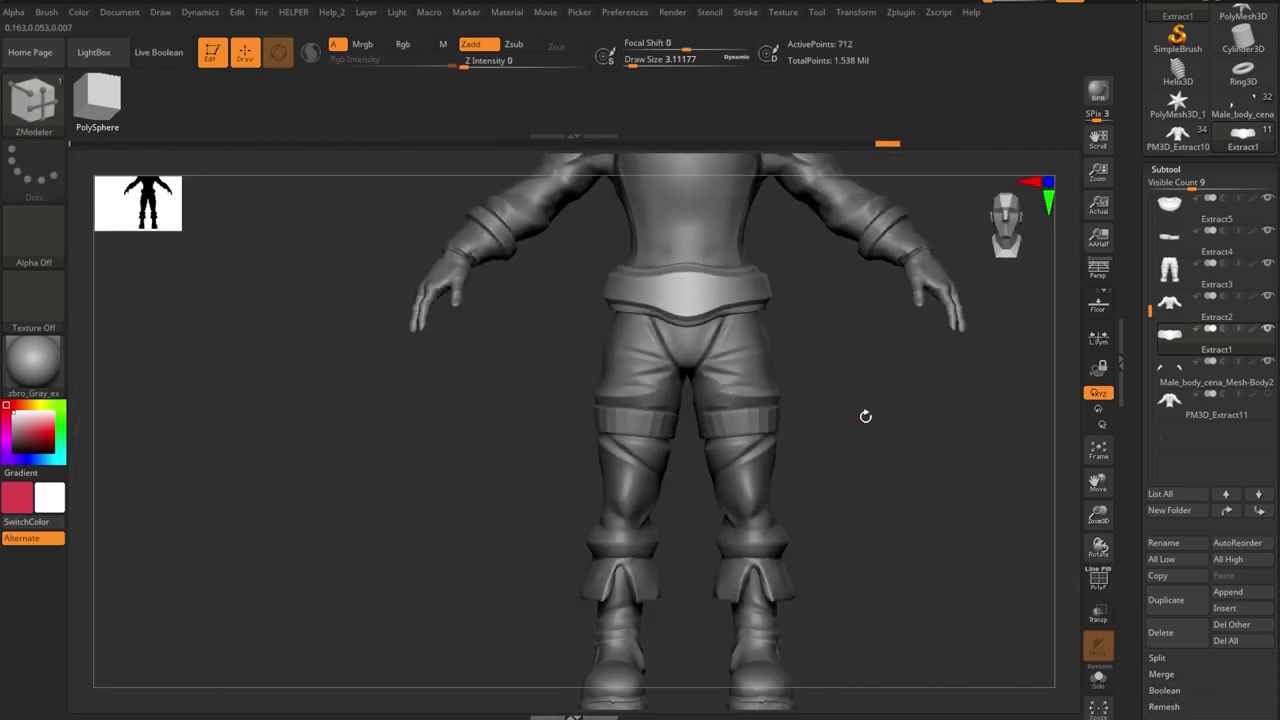
{"action": "left_click_drag", "start_coordinate": [698, 385], "coordinate": [724, 298]}
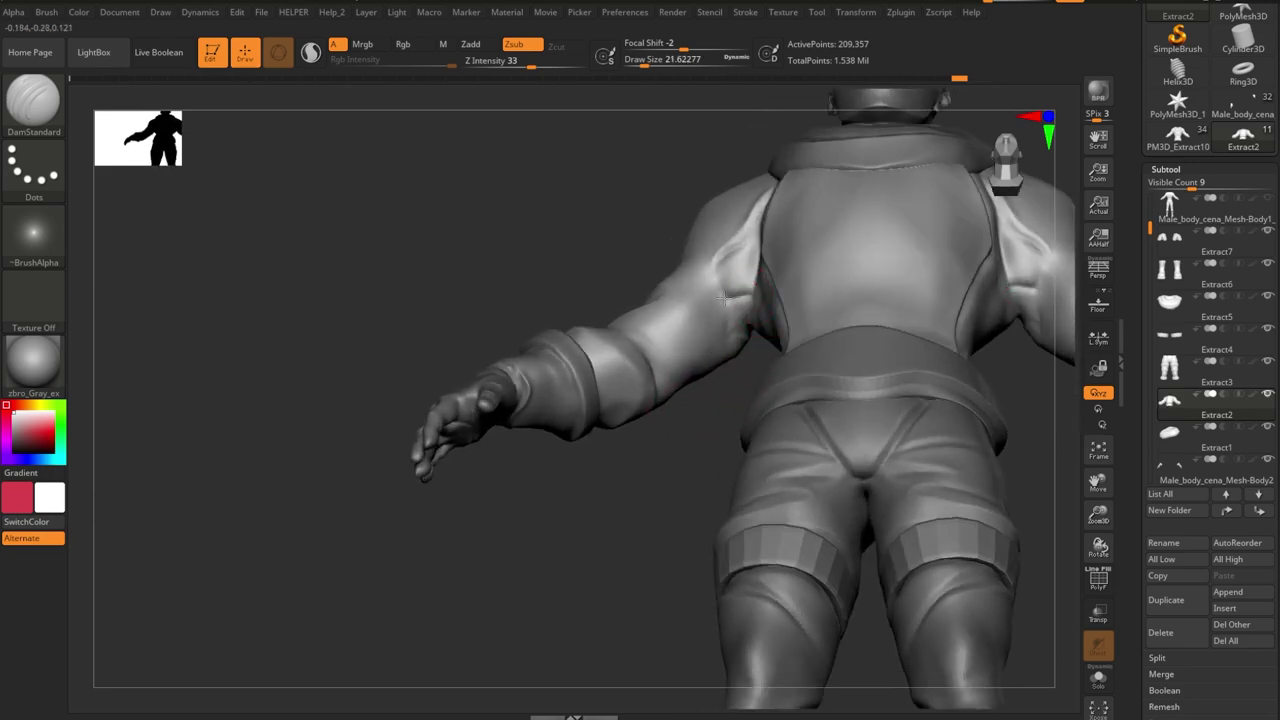
- Solo the shirt to inspect its sleeves, cuffs and collar, then view the full figure again
{"action": "mouse_move", "coordinate": [645, 393]}
{"action": "left_mouse_down"}
{"action": "mouse_move", "coordinate": [650, 365]}
{"action": "mouse_move", "coordinate": [713, 294]}
{"action": "mouse_move", "coordinate": [645, 428]}
{"action": "mouse_move", "coordinate": [777, 377]}
{"action": "left_mouse_up"}
{"action": "key", "text": "ctrl+shift+s"}
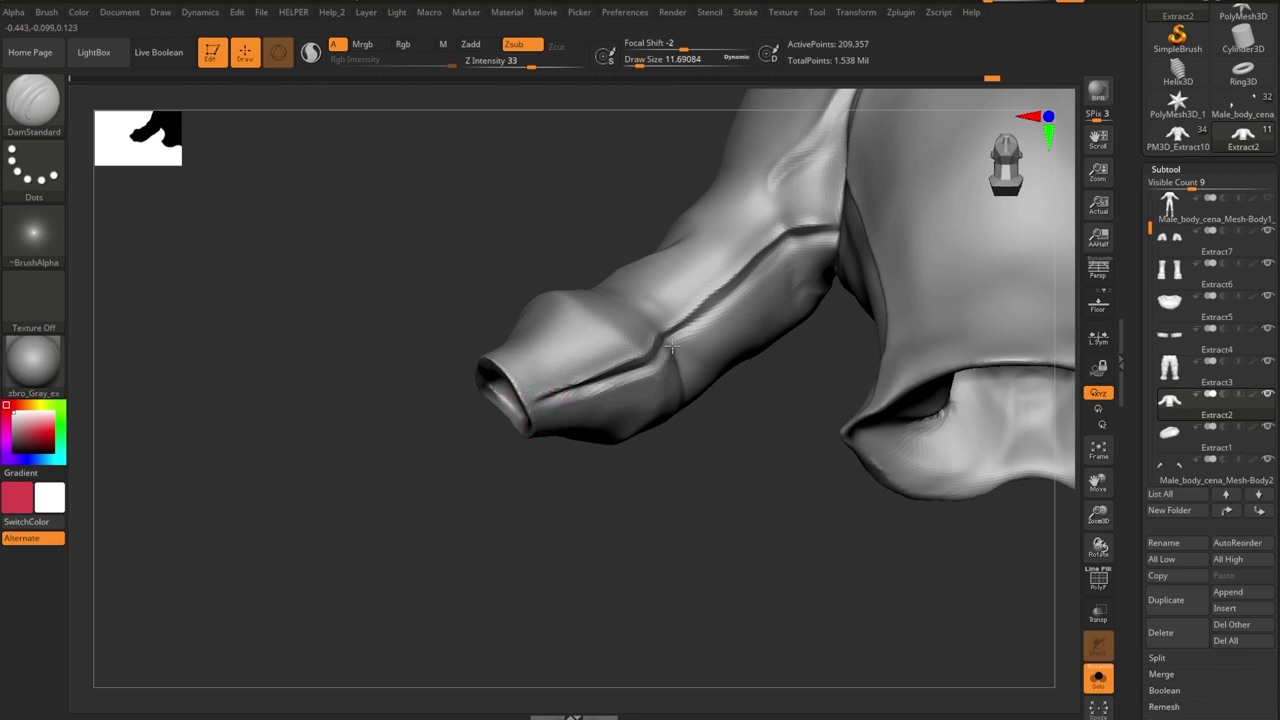
{"action": "mouse_move", "coordinate": [778, 257]}
{"action": "left_mouse_down"}
{"action": "mouse_move", "coordinate": [714, 426]}
{"action": "mouse_move", "coordinate": [765, 260]}
{"action": "left_mouse_up"}
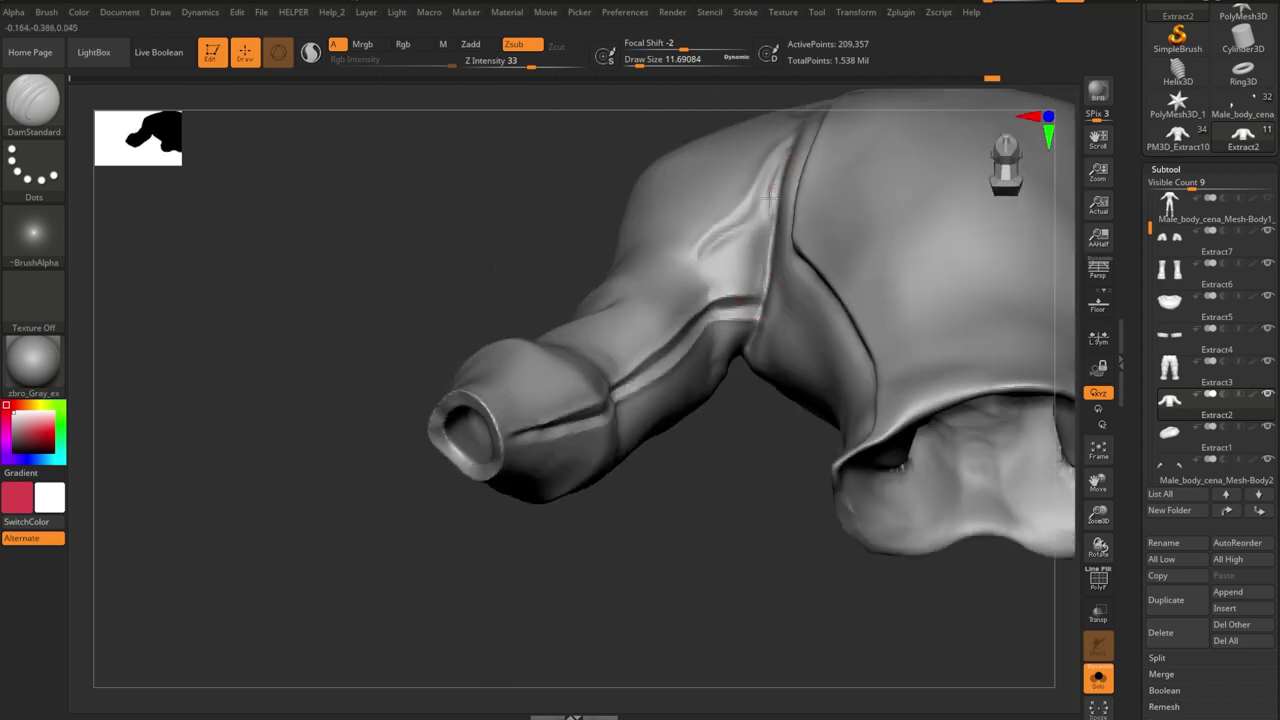
{"action": "mouse_move", "coordinate": [728, 427]}
{"action": "left_mouse_down"}
{"action": "mouse_move", "coordinate": [726, 446]}
{"action": "mouse_move", "coordinate": [754, 293]}
{"action": "mouse_move", "coordinate": [731, 360]}
{"action": "left_mouse_up"}
{"action": "left_click_drag", "start_coordinate": [722, 480], "coordinate": [730, 548]}
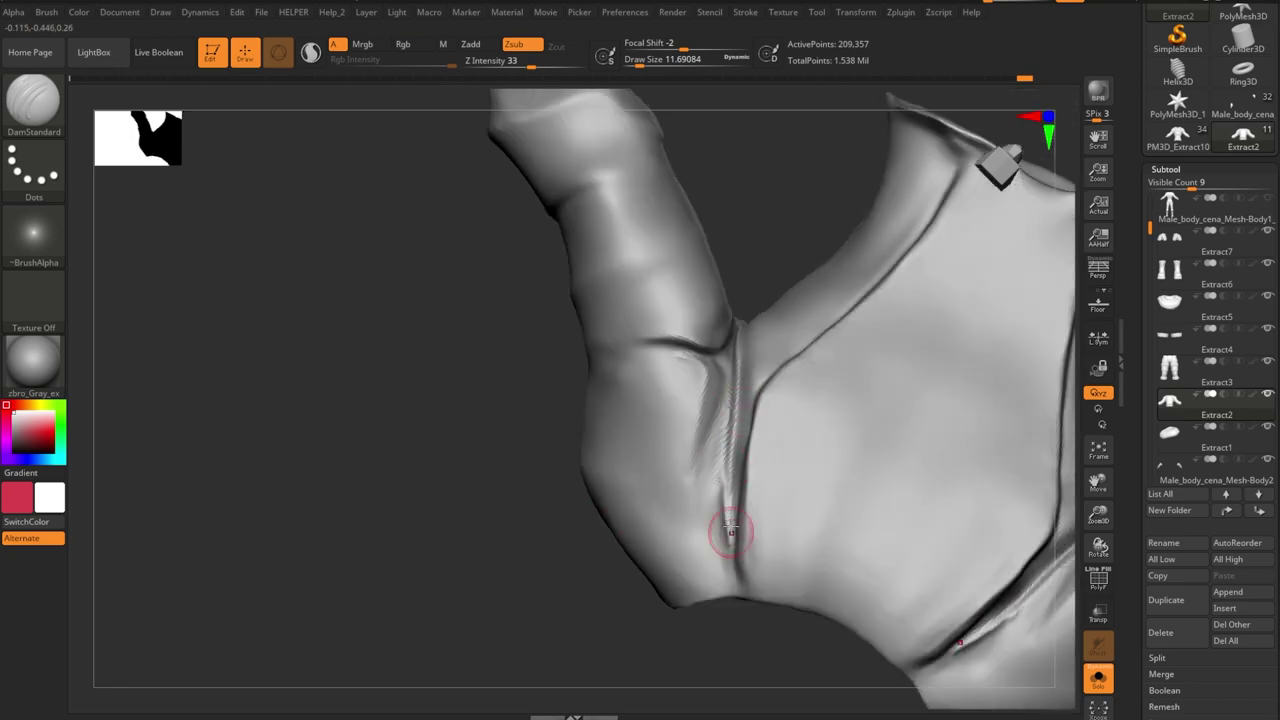
{"action": "key", "text": "f"}
{"action": "left_click_drag", "start_coordinate": [846, 531], "coordinate": [806, 524]}
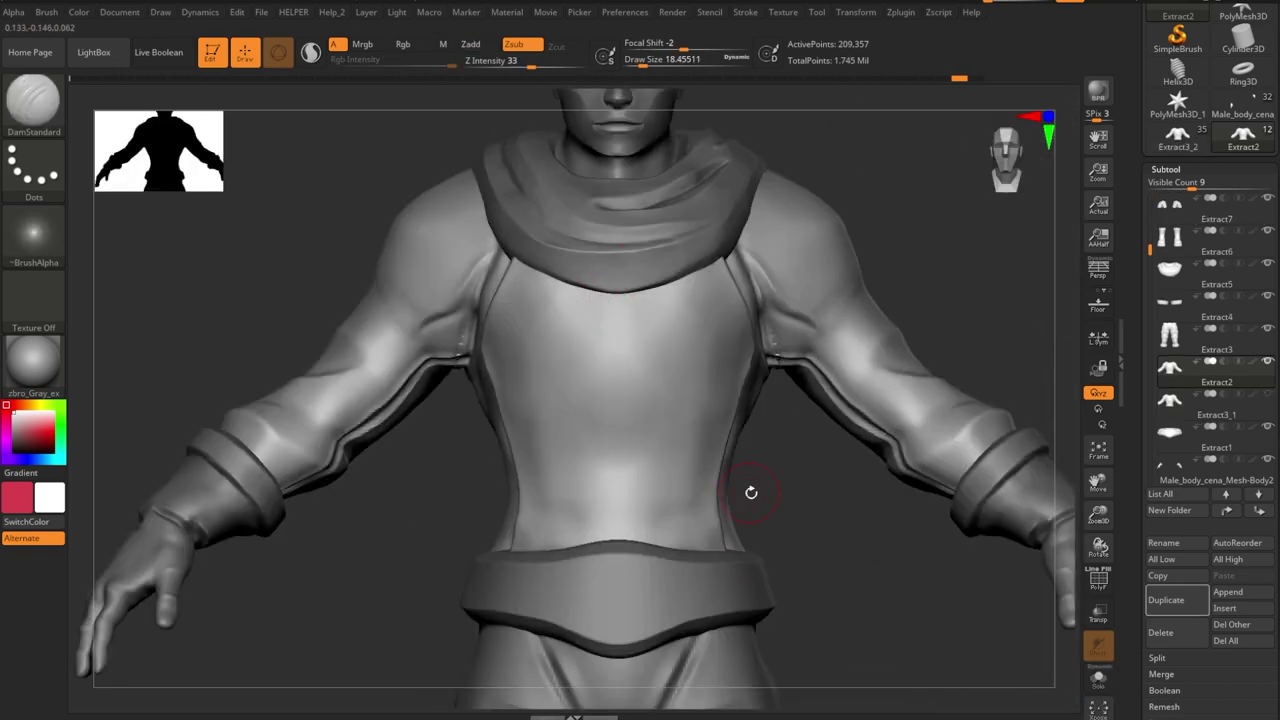
{"action": "left_click_drag", "start_coordinate": [751, 492], "coordinate": [681, 278]}
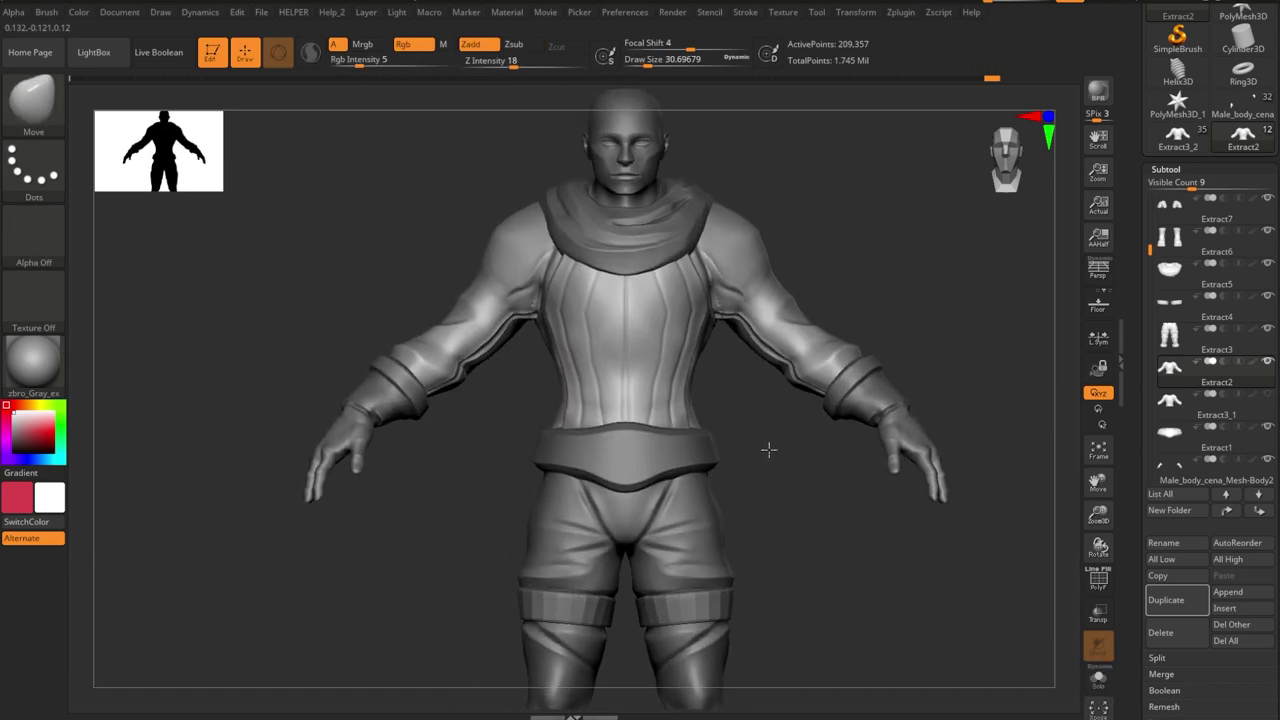
- Trim the sleeves and hood off the duplicated shirt with TrimCurve cuts
{"action": "left_click_drag", "start_coordinate": [766, 449], "coordinate": [543, 387]}
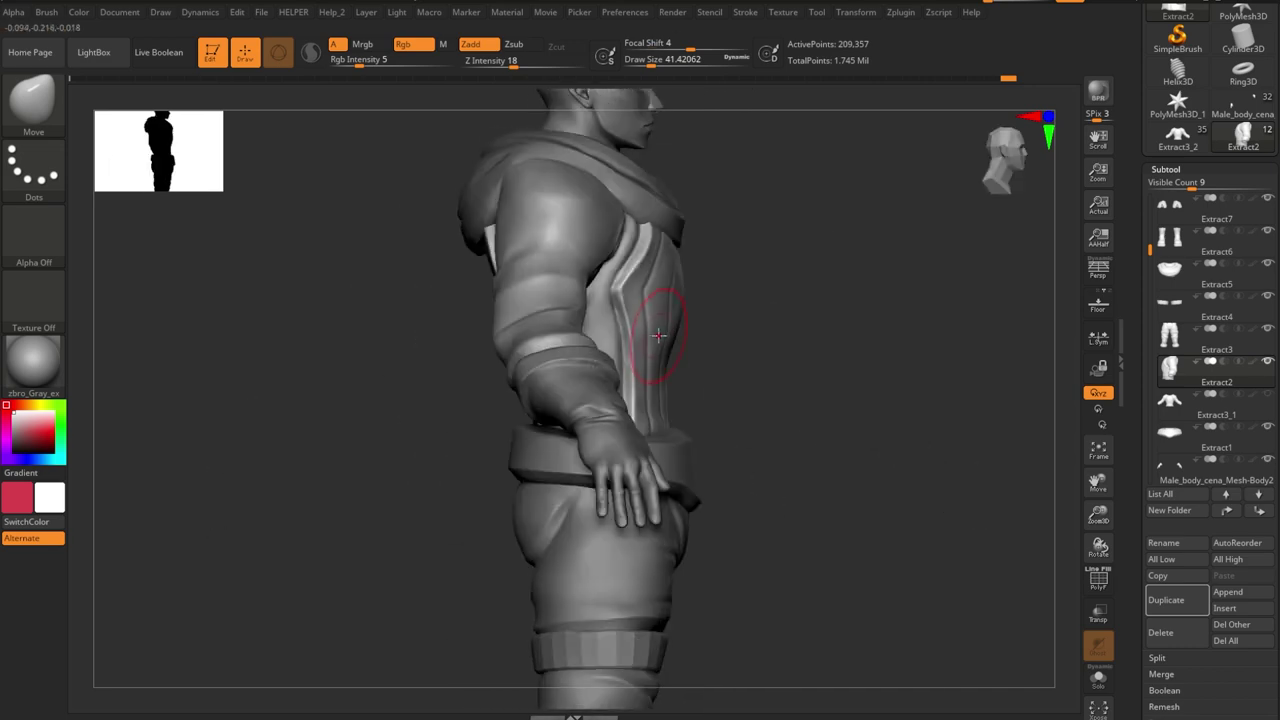
{"action": "left_click_drag", "start_coordinate": [625, 495], "coordinate": [686, 523], "text": "shift"}
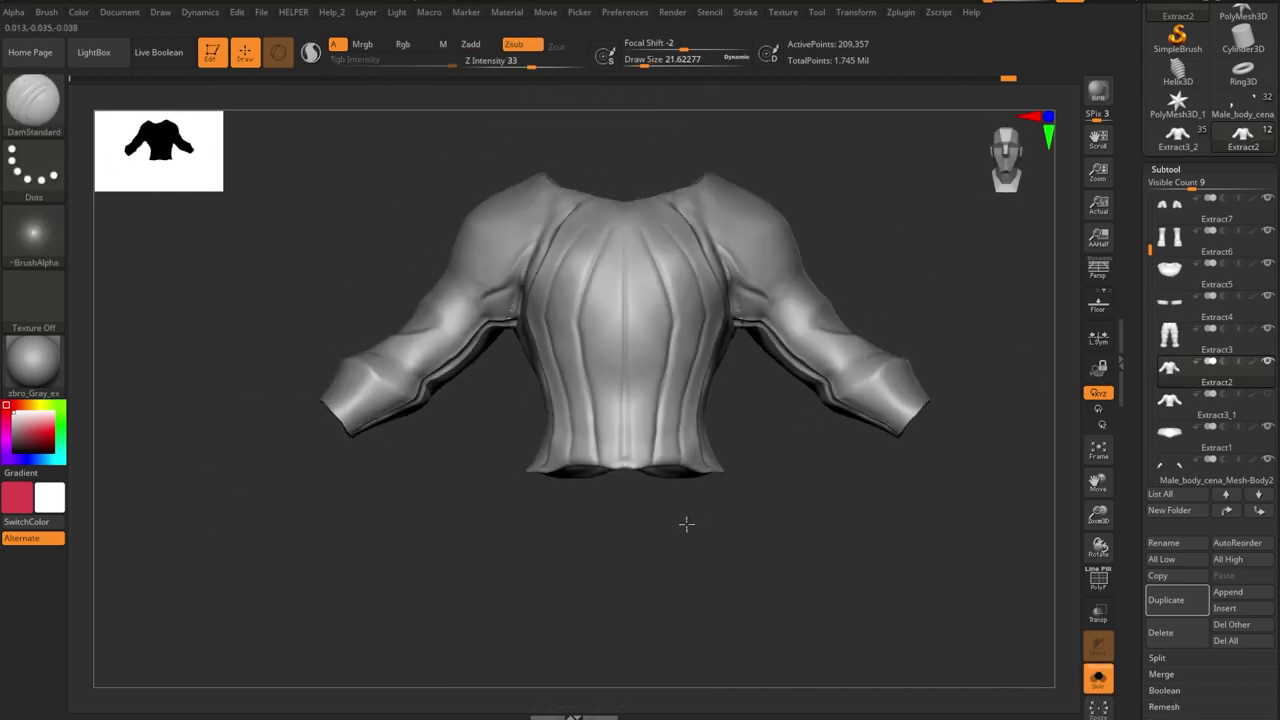
{"action": "left_click_drag", "start_coordinate": [625, 432], "coordinate": [698, 307]}
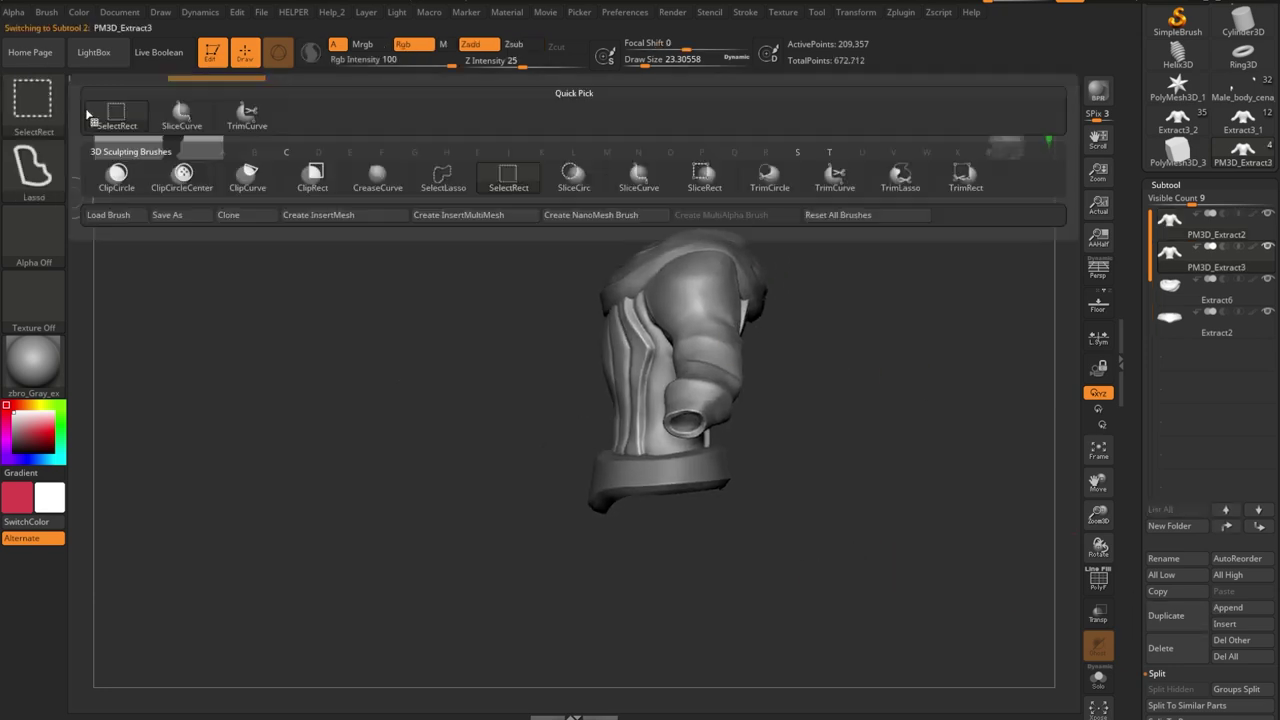
{"action": "left_click_drag", "start_coordinate": [678, 160], "coordinate": [672, 642], "text": "ctrl+shift"}
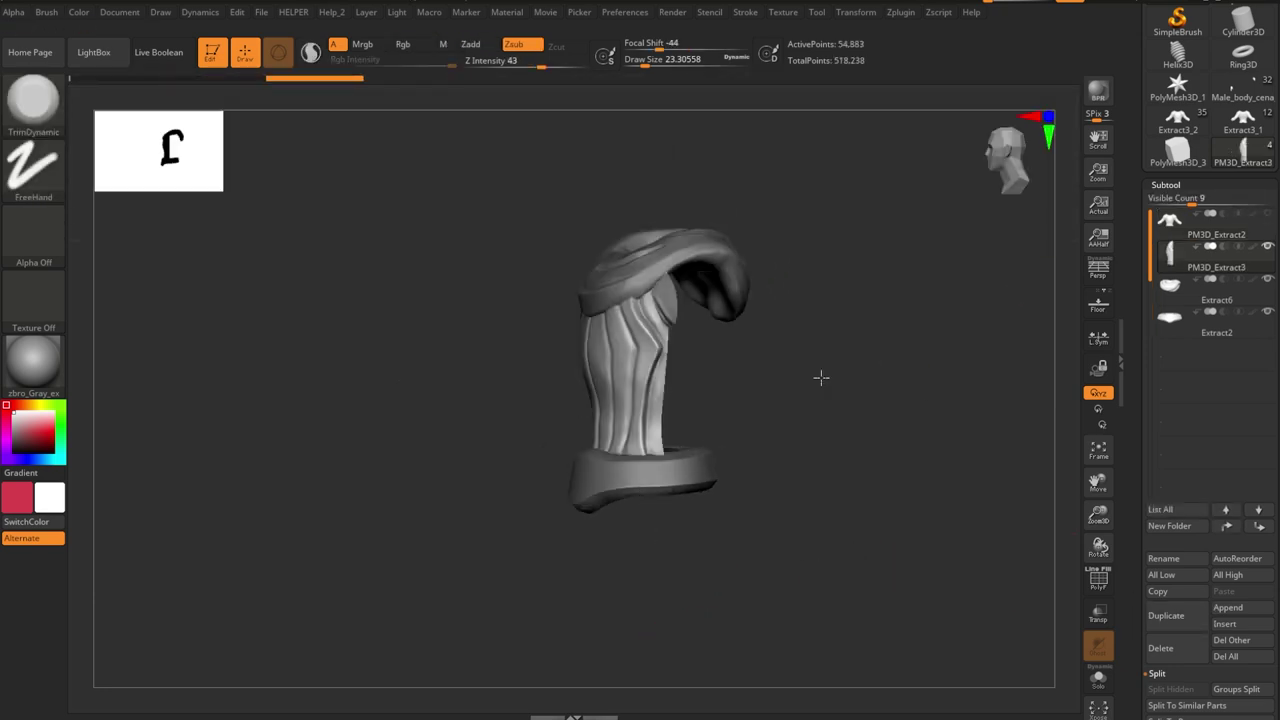
{"action": "left_click_drag", "start_coordinate": [797, 150], "coordinate": [695, 310], "text": "ctrl+shift"}
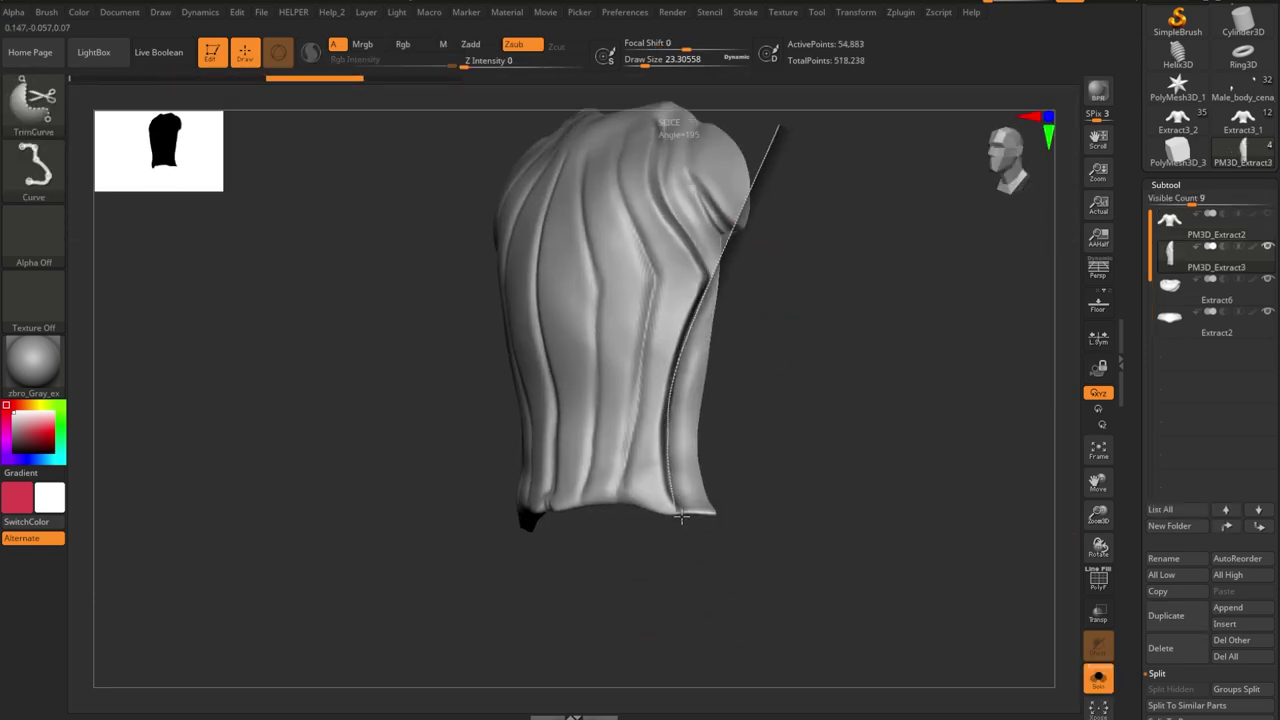
{"action": "left_click_drag", "start_coordinate": [703, 624], "coordinate": [786, 340]}
{"action": "left_click_drag", "start_coordinate": [610, 178], "coordinate": [645, 300], "text": "ctrl+shift"}
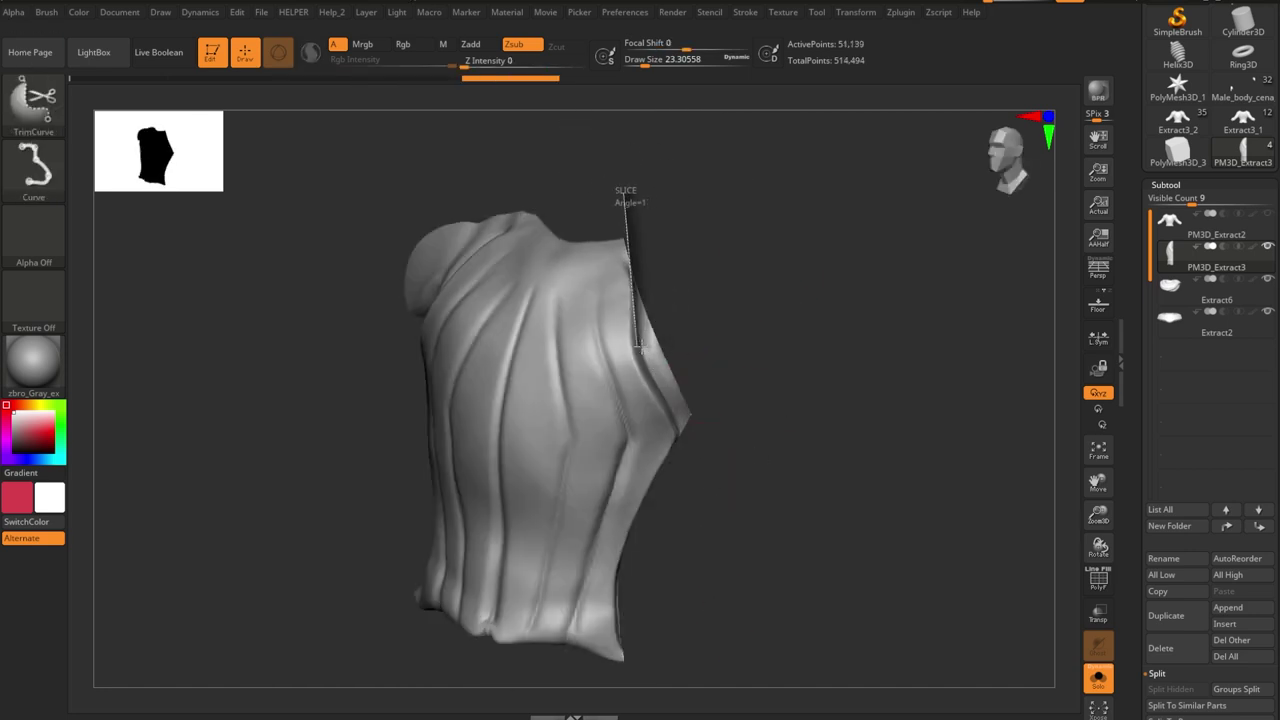
{"action": "left_click_drag", "start_coordinate": [728, 468], "coordinate": [640, 280]}
{"action": "right_click", "coordinate": [640, 280]}
{"action": "mouse_move", "coordinate": [714, 171]}
{"action": "left_mouse_down"}
{"action": "mouse_move", "coordinate": [825, 437]}
{"action": "mouse_move", "coordinate": [714, 440]}
{"action": "mouse_move", "coordinate": [811, 260]}
{"action": "mouse_move", "coordinate": [698, 438]}
{"action": "mouse_move", "coordinate": [714, 414]}
{"action": "left_mouse_up"}
- Smooth the front of the sleeveless vest piece with the Smooth brush
{"action": "key", "text": "f"}
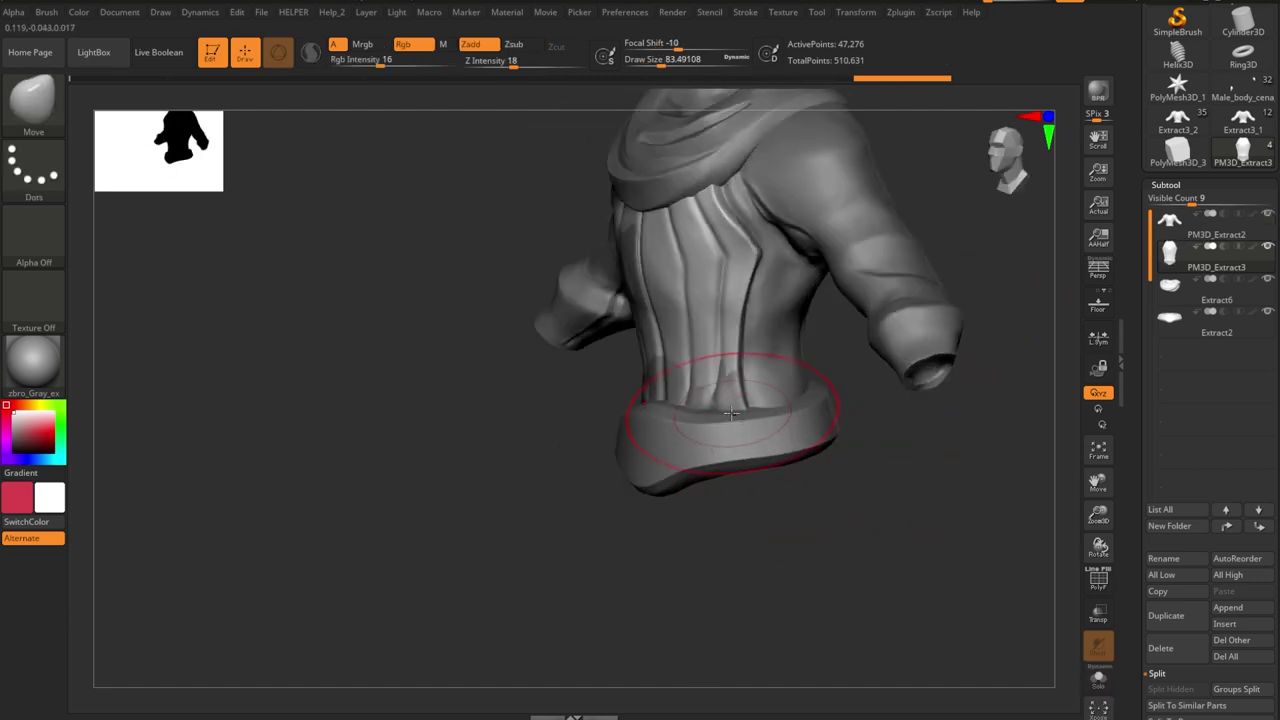
{"action": "mouse_move", "coordinate": [737, 500]}
{"action": "left_mouse_down"}
{"action": "mouse_move", "coordinate": [736, 320]}
{"action": "mouse_move", "coordinate": [866, 443]}
{"action": "mouse_move", "coordinate": [743, 514]}
{"action": "left_mouse_up"}
{"action": "key", "text": "b"}
{"action": "key", "text": "c"}
{"action": "key", "text": "b"}
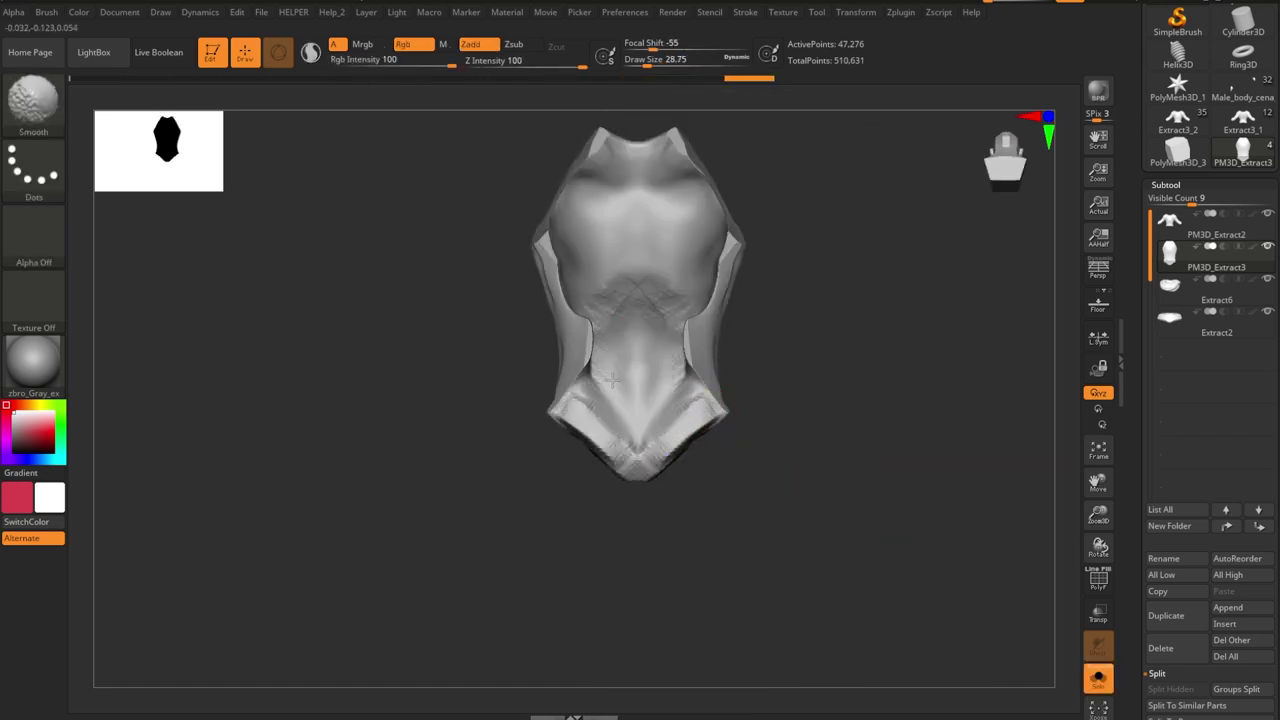
{"action": "mouse_move", "coordinate": [611, 381]}
{"action": "left_mouse_down", "text": "shift"}
{"action": "mouse_move", "coordinate": [766, 489]}
{"action": "mouse_move", "coordinate": [821, 492]}
{"action": "left_mouse_up", "text": "shift"}
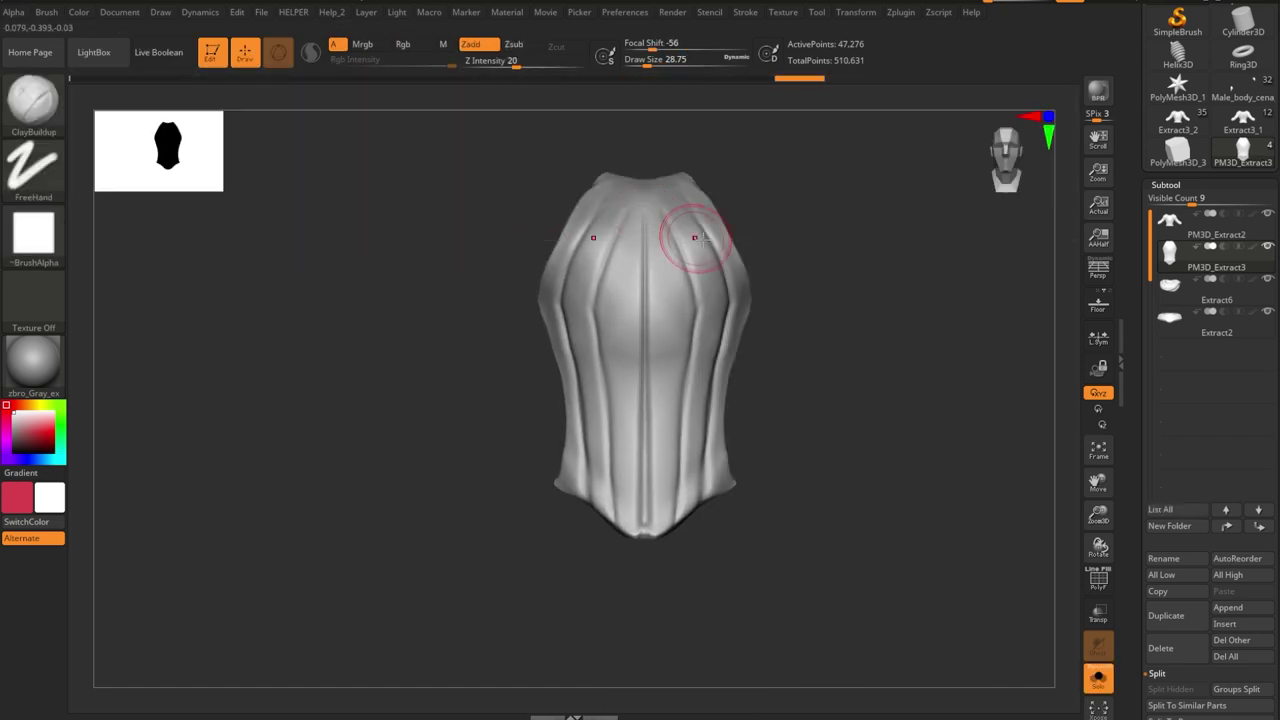
{"action": "mouse_move", "coordinate": [694, 229]}
{"action": "left_mouse_down"}
{"action": "mouse_move", "coordinate": [751, 380]}
{"action": "mouse_move", "coordinate": [774, 289]}
{"action": "left_mouse_up"}
{"action": "key", "text": "space"}
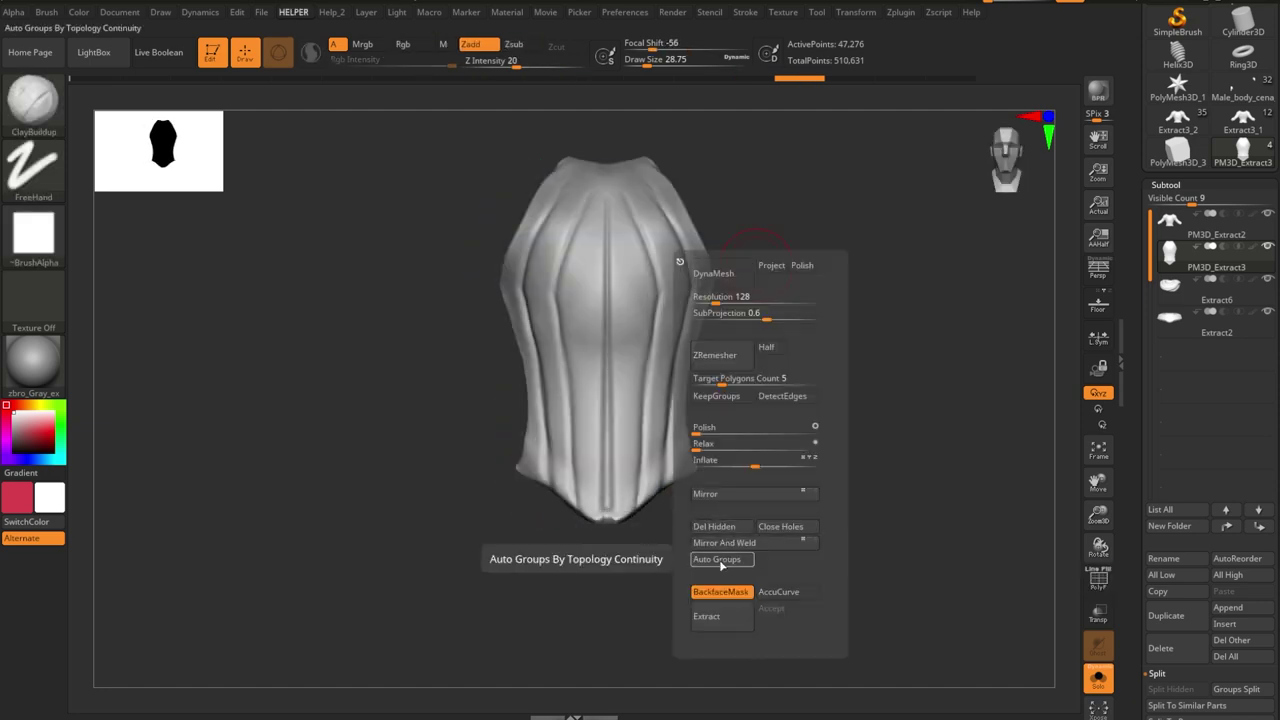
- With PolyFrame on, slice the vest into left, right and vertical strip polygroups using SliceCurve
{"action": "key", "text": "ctrl+shift"}
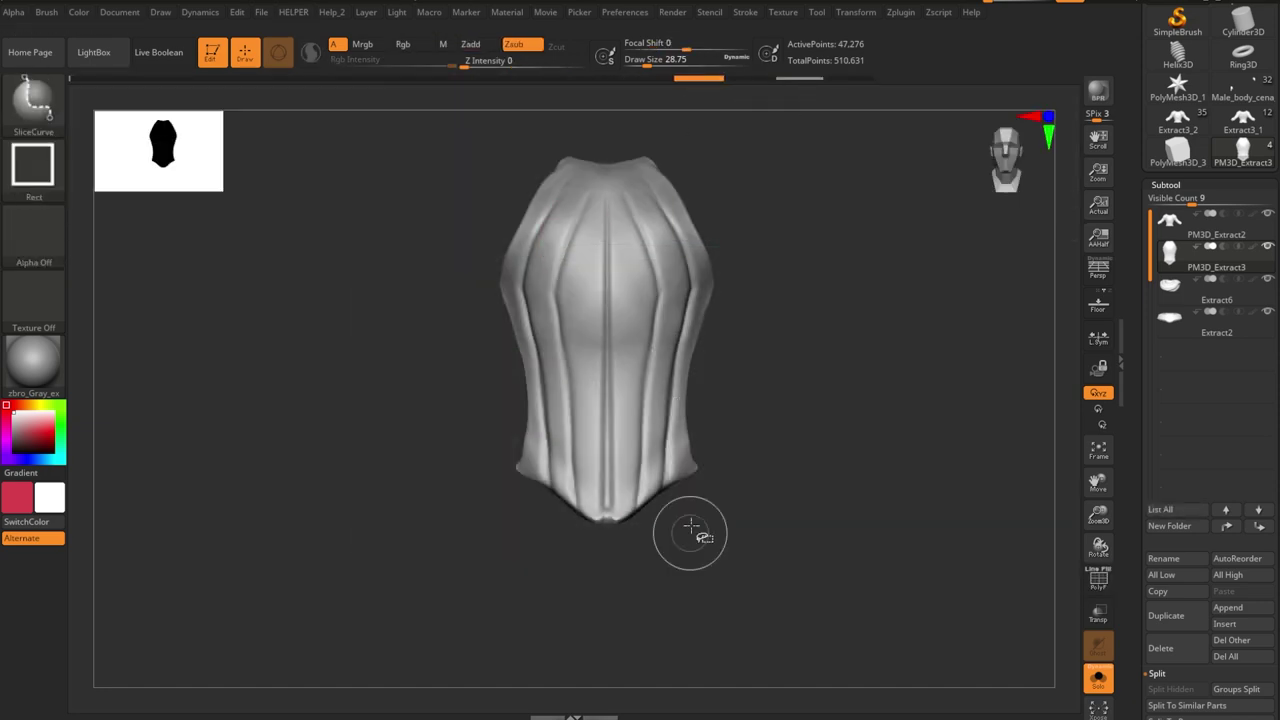
{"action": "key", "text": "shift+f"}
{"action": "left_click_drag", "start_coordinate": [780, 126], "coordinate": [604, 644], "text": "ctrl+shift"}
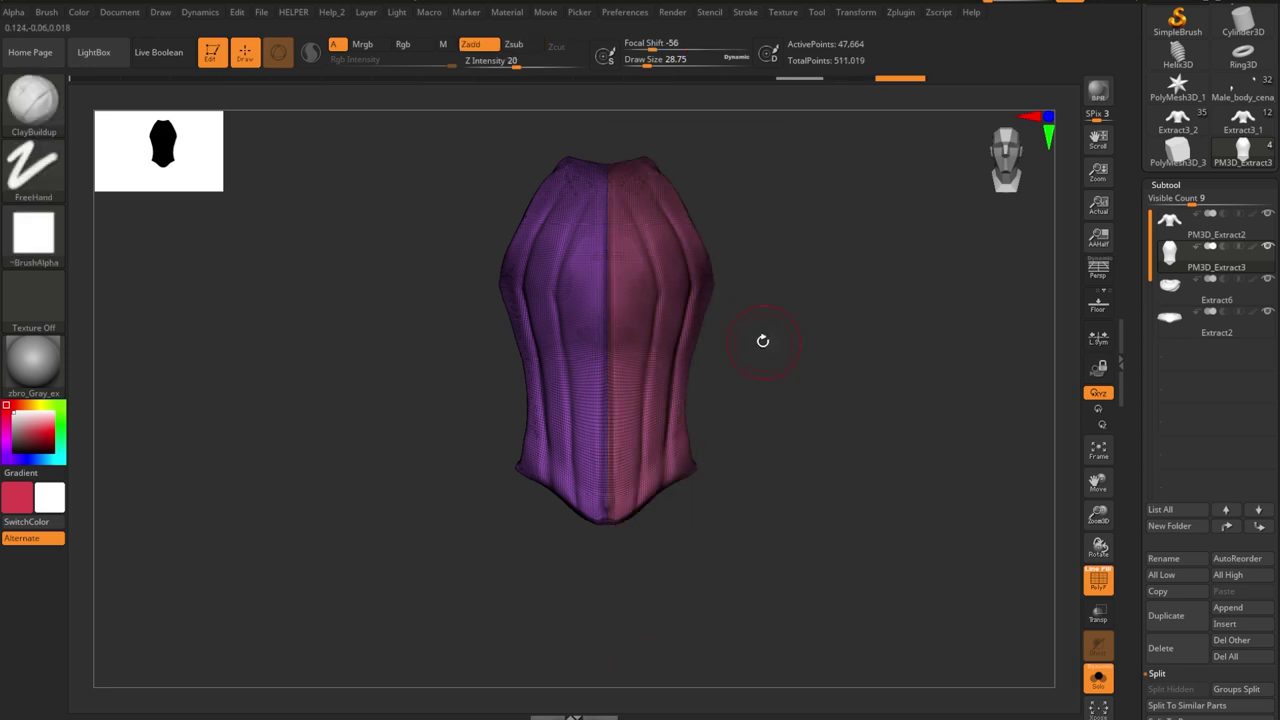
{"action": "key", "text": "ctrl+shift"}
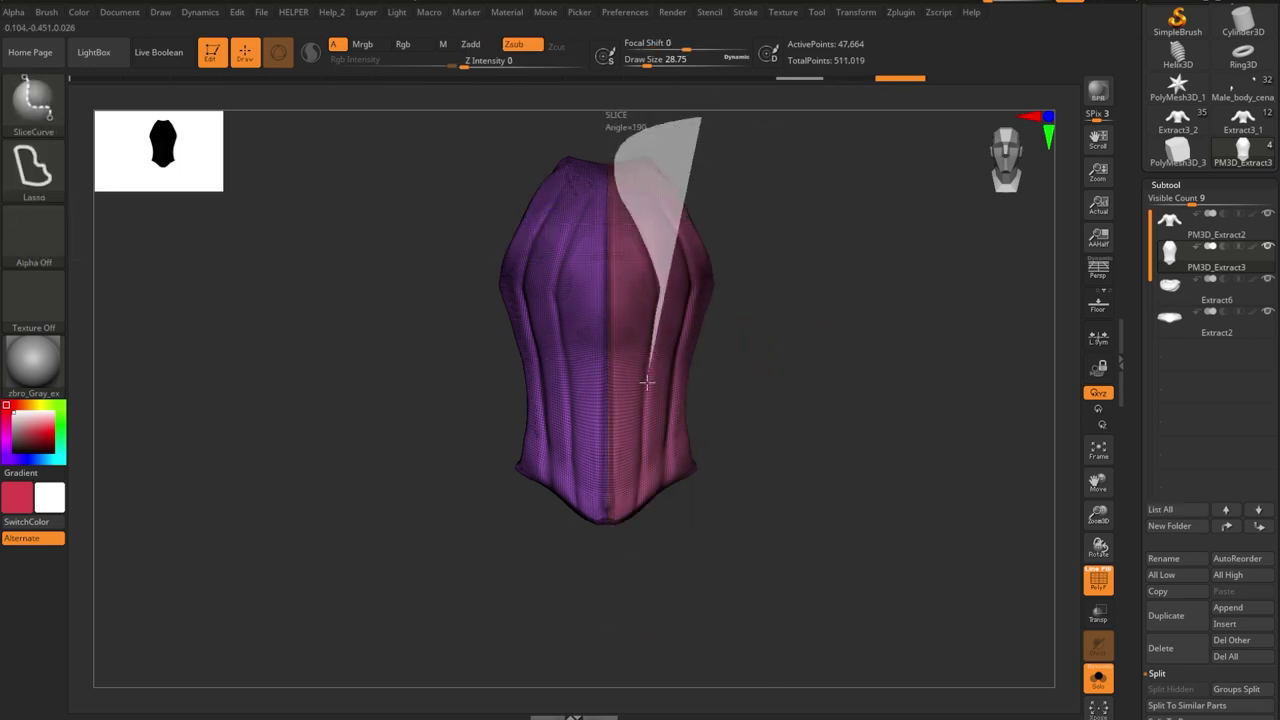
{"action": "left_click_drag", "start_coordinate": [647, 382], "coordinate": [814, 443], "text": "ctrl+shift"}
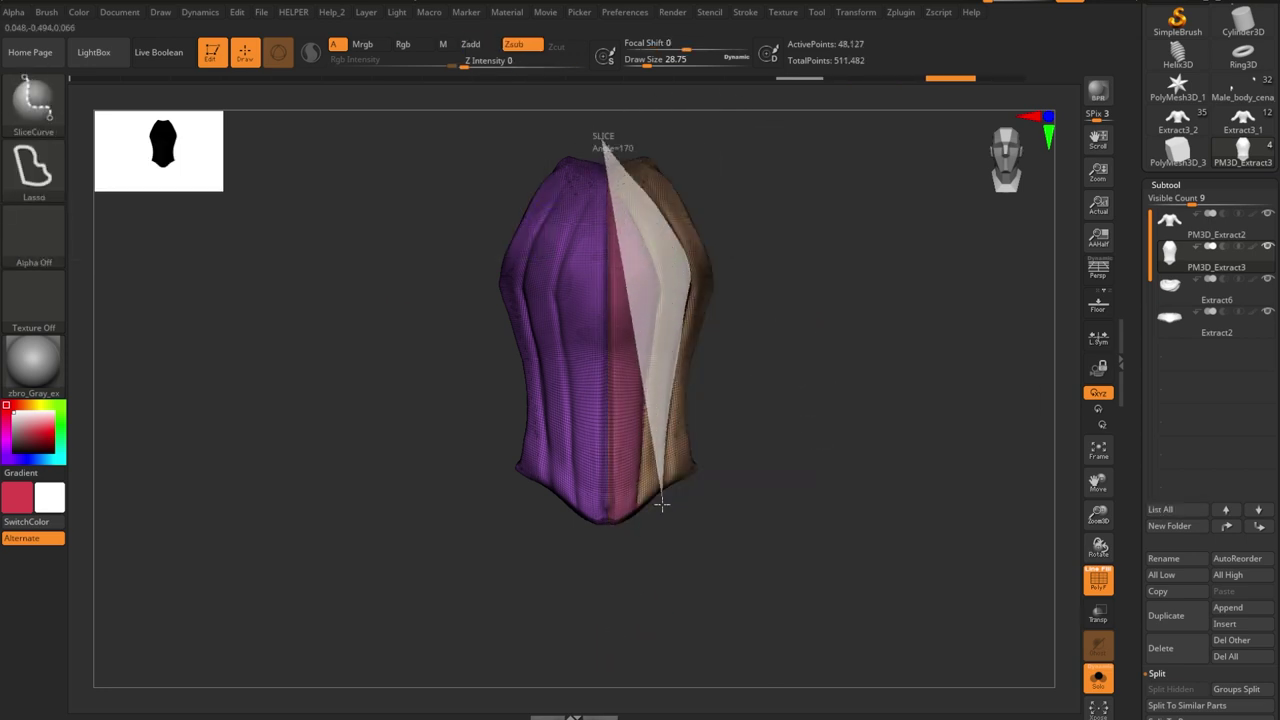
{"action": "left_click_drag", "start_coordinate": [661, 505], "coordinate": [663, 512], "text": "ctrl+shift"}
{"action": "mouse_move", "coordinate": [826, 286]}
{"action": "left_mouse_down"}
{"action": "mouse_move", "coordinate": [697, 280]}
{"action": "mouse_move", "coordinate": [711, 263]}
{"action": "mouse_move", "coordinate": [820, 289]}
{"action": "mouse_move", "coordinate": [775, 338]}
{"action": "left_mouse_up"}
- Mirror the polygroups symmetrically and isolate the tan strip polygroups
{"action": "key", "text": "space"}
{"action": "left_click", "coordinate": [772, 487]}
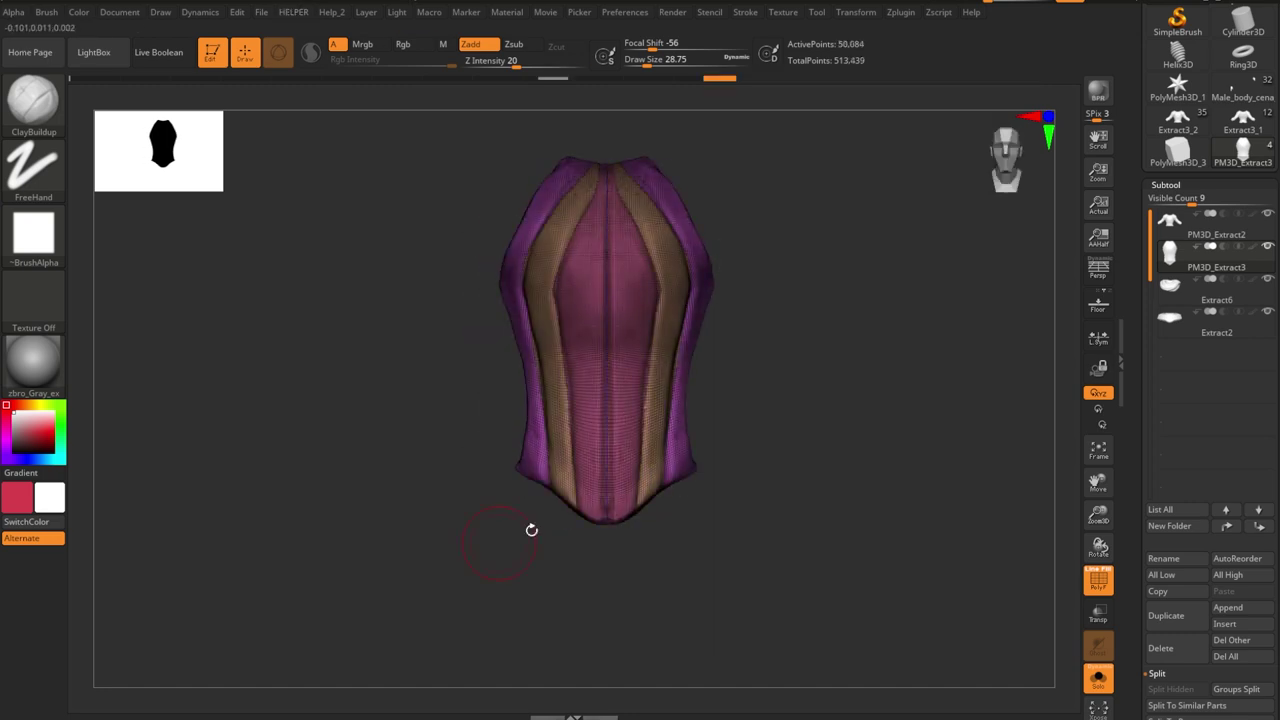
{"action": "left_click", "coordinate": [543, 263], "text": "ctrl+shift"}
{"action": "mouse_move", "coordinate": [669, 374]}
{"action": "left_mouse_down"}
{"action": "mouse_move", "coordinate": [786, 343]}
{"action": "mouse_move", "coordinate": [780, 380]}
{"action": "left_mouse_up"}
- Split the vest strips and centre panel into their own subtools with Split Hidden
{"action": "key", "text": "space"}
{"action": "left_click", "coordinate": [623, 557]}
{"action": "left_click", "coordinate": [785, 376], "text": "ctrl+shift"}
{"action": "key", "text": "shift+f"}
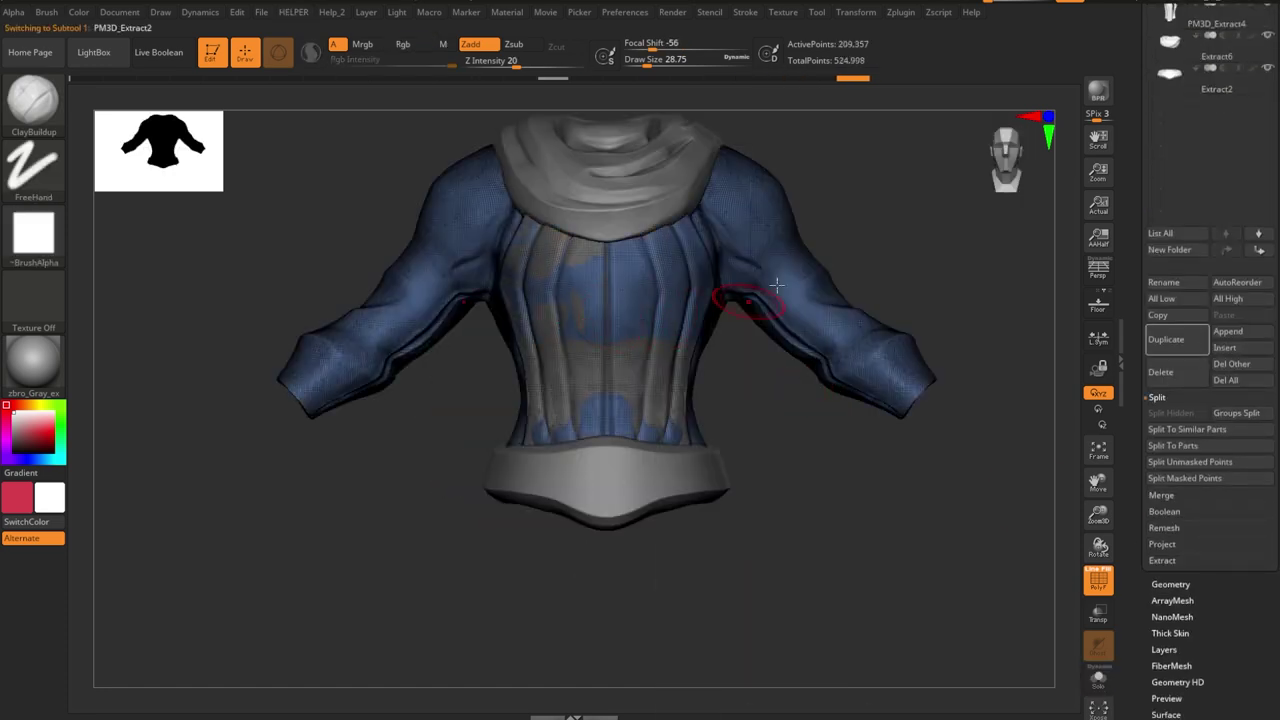
{"action": "left_click", "coordinate": [696, 325], "text": "alt"}
{"action": "left_click_drag", "start_coordinate": [793, 344], "coordinate": [706, 371]}
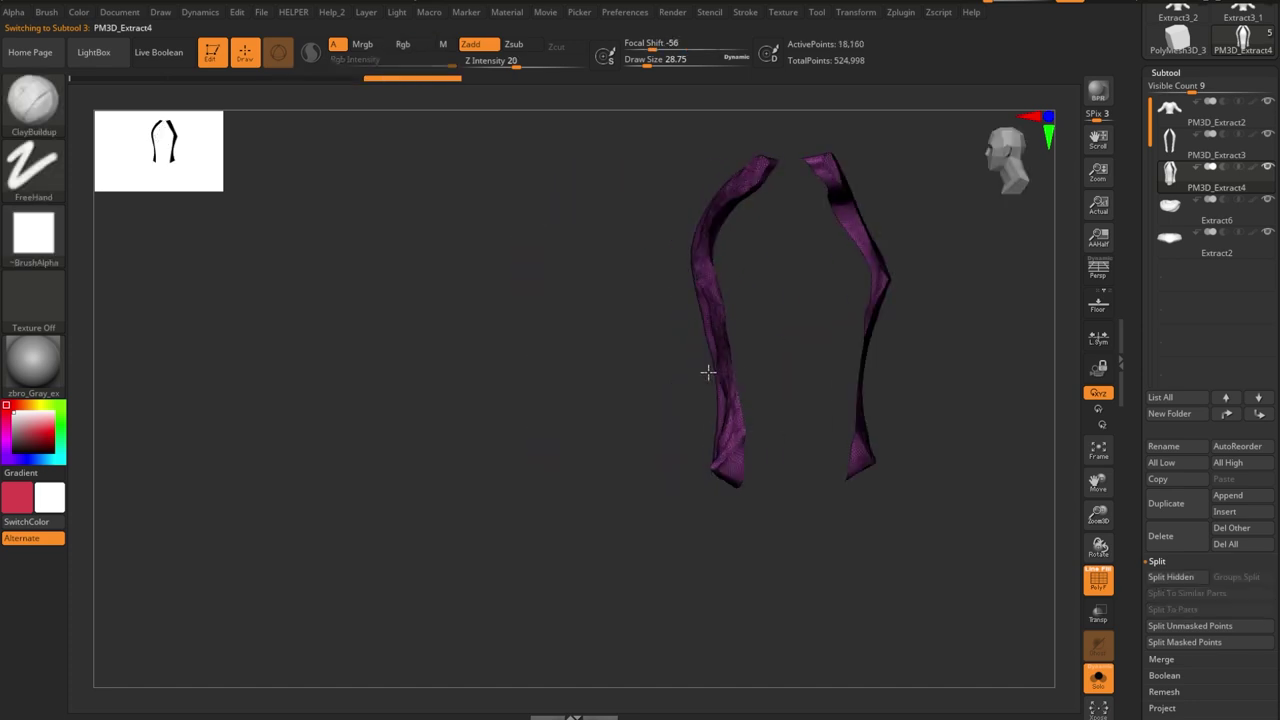
{"action": "key", "text": "space"}
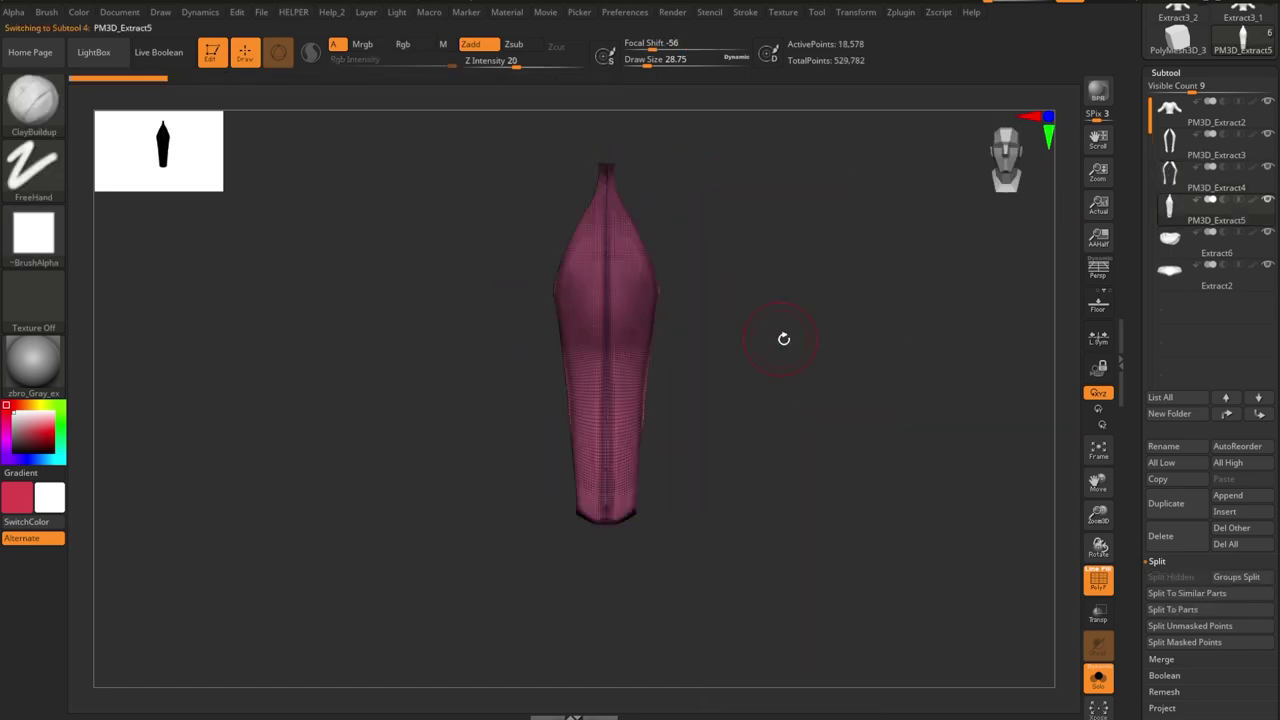
- Hide one half of the centre panel with rectangle selection and delete the hidden half
{"action": "key", "text": "space"}
{"action": "left_click", "coordinate": [32, 97], "text": "ctrl+shift"}
{"action": "left_click_drag", "start_coordinate": [732, 120], "coordinate": [686, 457], "text": "ctrl+shift"}
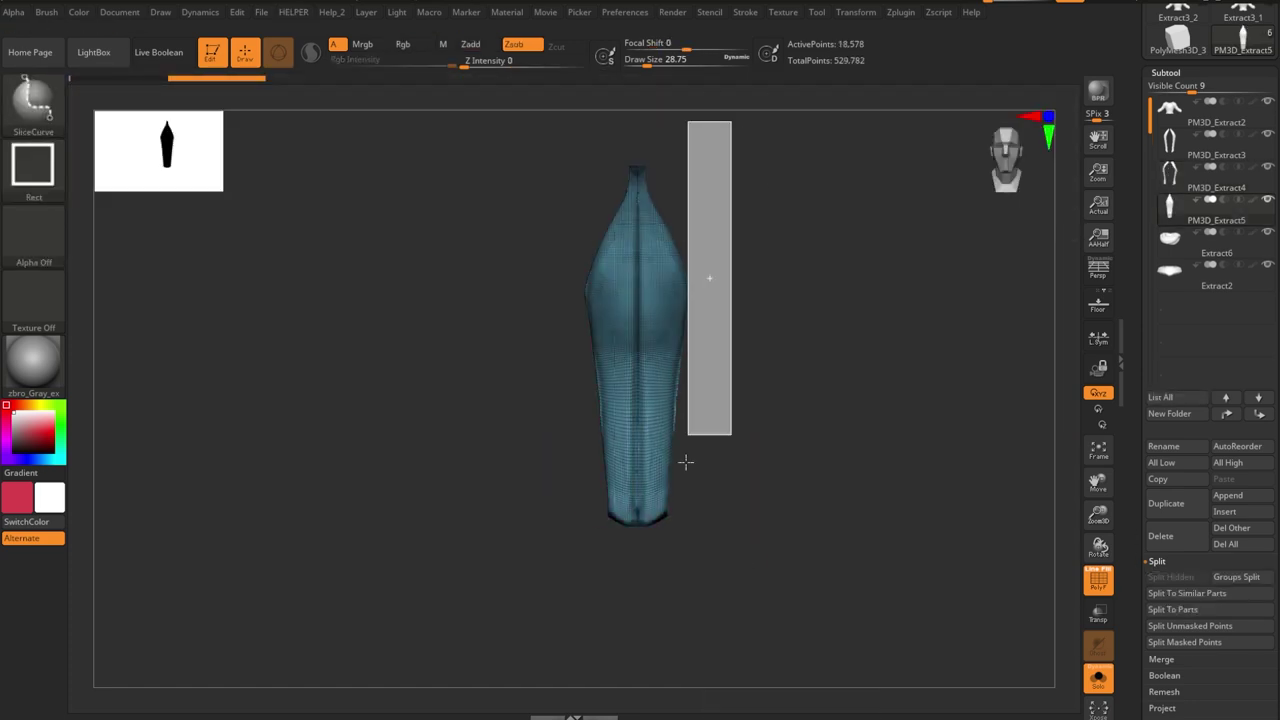
{"action": "left_click", "coordinate": [668, 350], "text": "ctrl+shift"}
{"action": "key", "text": "space"}
{"action": "left_click", "coordinate": [766, 600]}
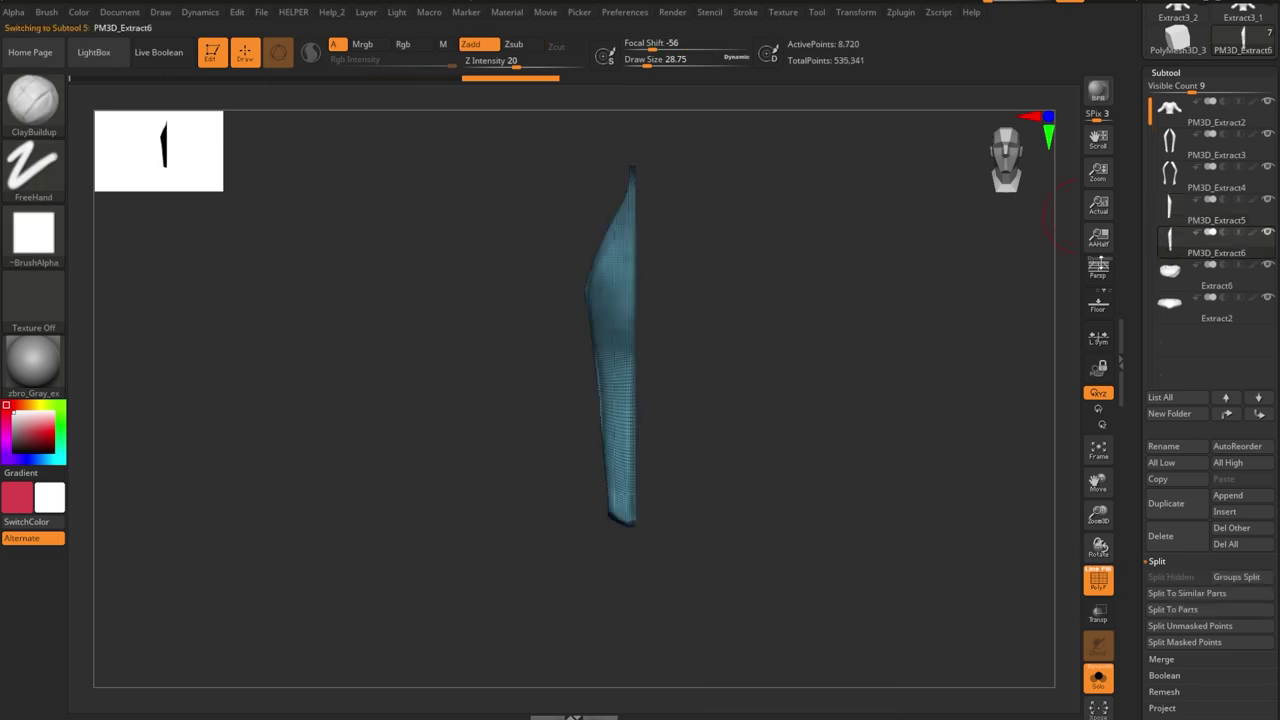
- Mirror And Weld the PM3D_Extract2 jacket, then hide all but its back panel
{"action": "left_click", "coordinate": [800, 500], "text": "alt"}
{"action": "left_click_drag", "start_coordinate": [789, 508], "coordinate": [820, 510]}
{"action": "key", "text": "space"}
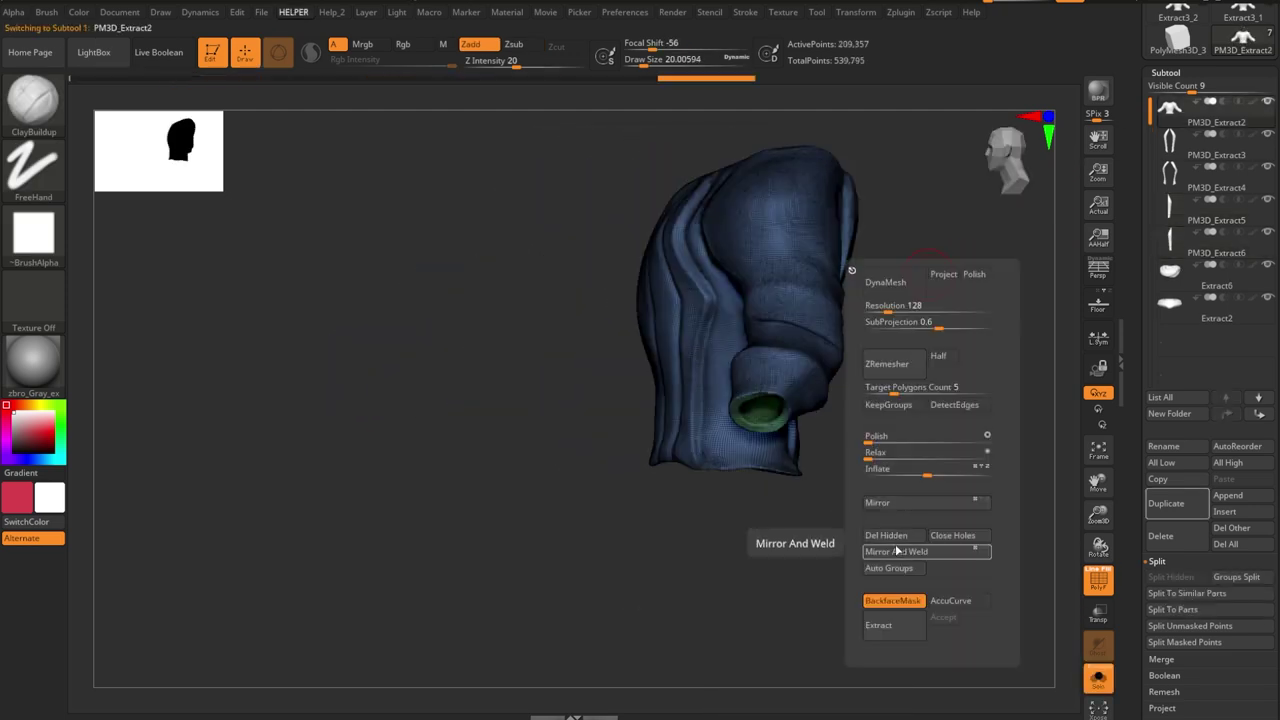
{"action": "left_click", "coordinate": [898, 550]}
{"action": "mouse_move", "coordinate": [836, 437]}
{"action": "left_mouse_down"}
{"action": "mouse_move", "coordinate": [925, 326]}
{"action": "mouse_move", "coordinate": [867, 249]}
{"action": "left_mouse_up"}
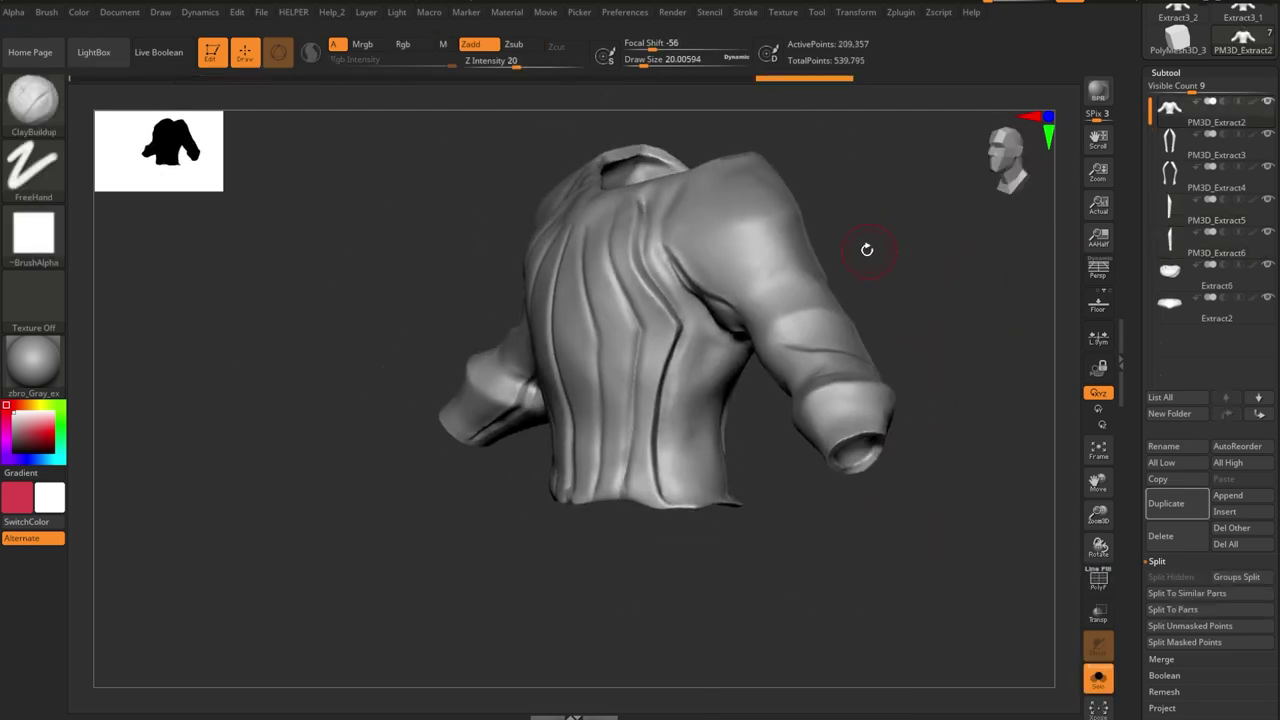
{"action": "key", "text": "ctrl+shift"}
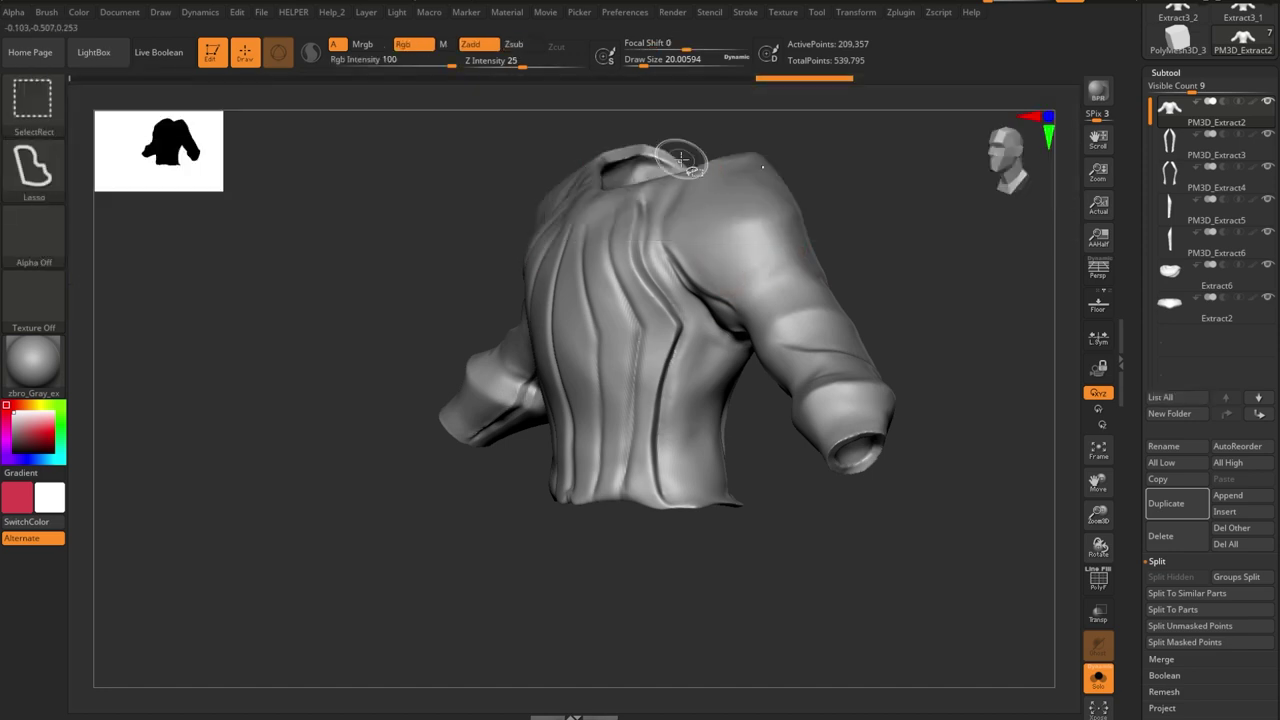
{"action": "mouse_move", "coordinate": [655, 481]}
{"action": "left_mouse_down", "text": "ctrl+shift"}
{"action": "mouse_move", "coordinate": [849, 100]}
{"action": "mouse_move", "coordinate": [743, 354]}
{"action": "mouse_move", "coordinate": [673, 304]}
{"action": "left_mouse_up", "text": "ctrl+shift"}
- Unhide the jacket and close its holes, raising it to 175,034 points
{"action": "key", "text": "ctrl+z"}
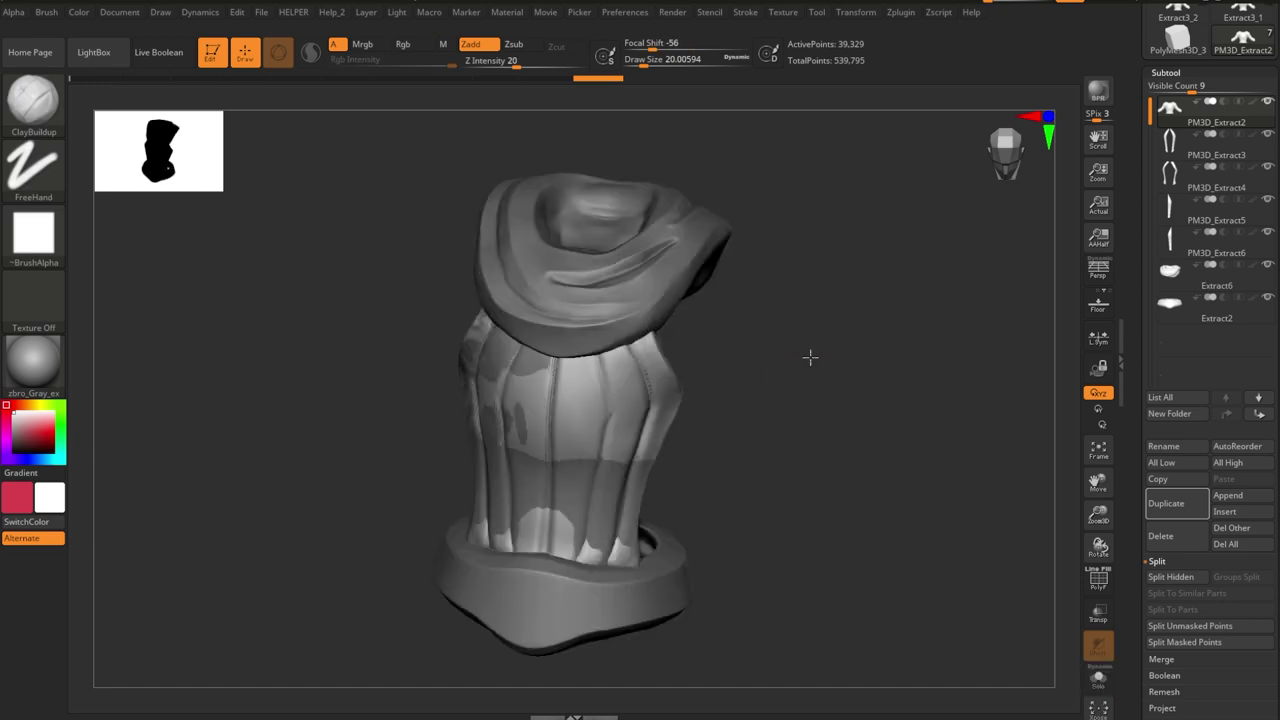
{"action": "key", "text": "ctrl+z"}
{"action": "key", "text": "h"}
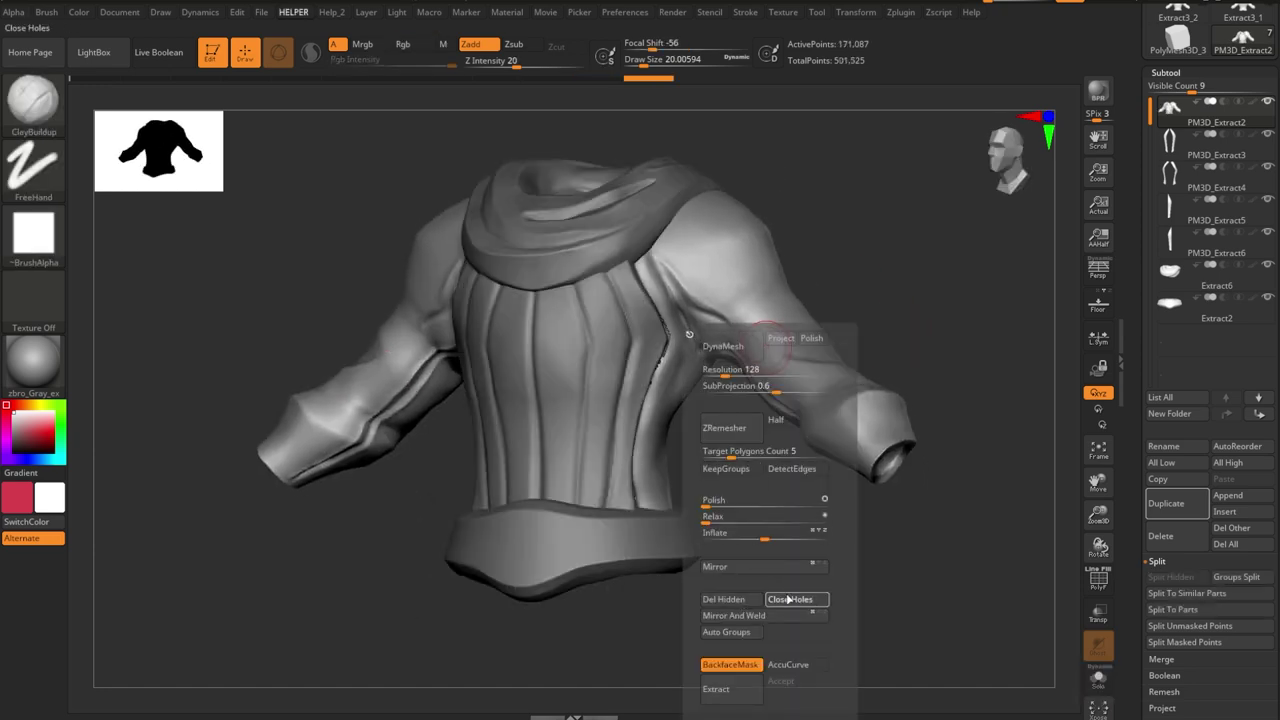
{"action": "left_click", "coordinate": [788, 599]}
{"action": "left_click_drag", "start_coordinate": [788, 599], "coordinate": [655, 336]}
{"action": "key", "text": "b"}
{"action": "key", "text": "m"}
{"action": "key", "text": "v"}
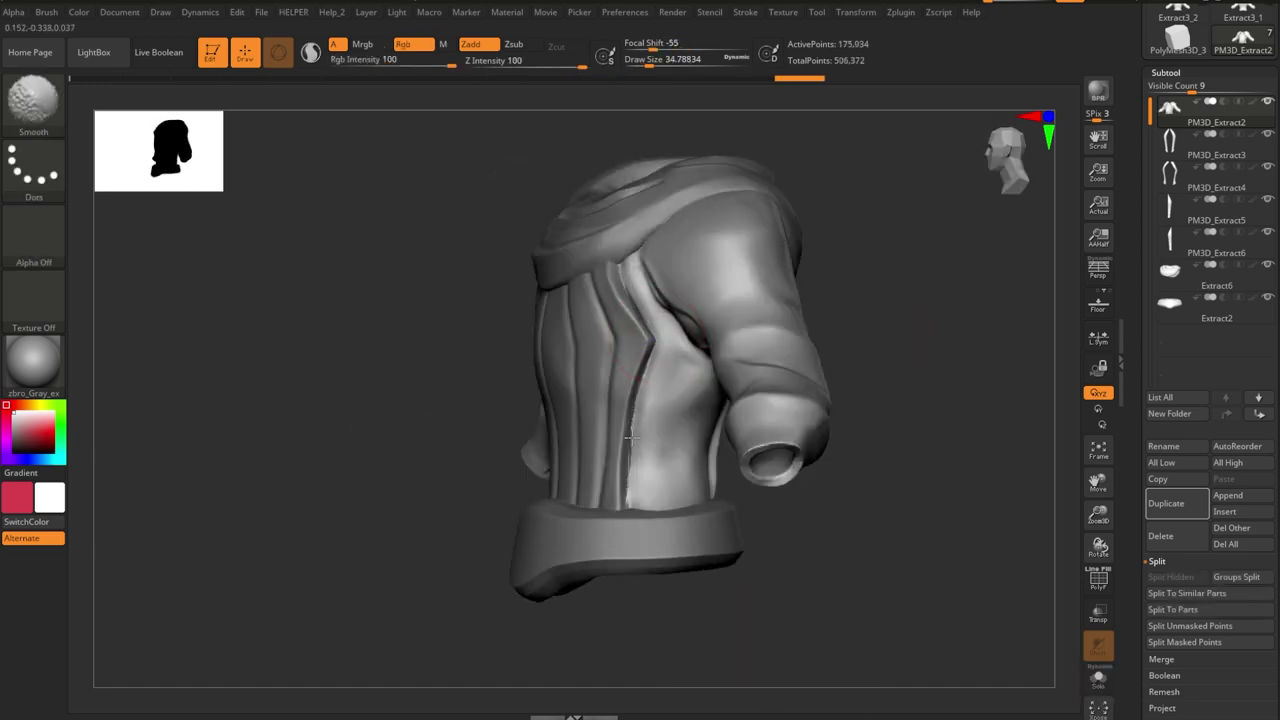
{"action": "left_click_drag", "start_coordinate": [681, 435], "coordinate": [660, 351]}
- Select the PM3D_Extract4 and PM3D_Extract3 strips and flatten them with the TrimDynamic brush
{"action": "left_click", "coordinate": [686, 294], "text": "alt"}
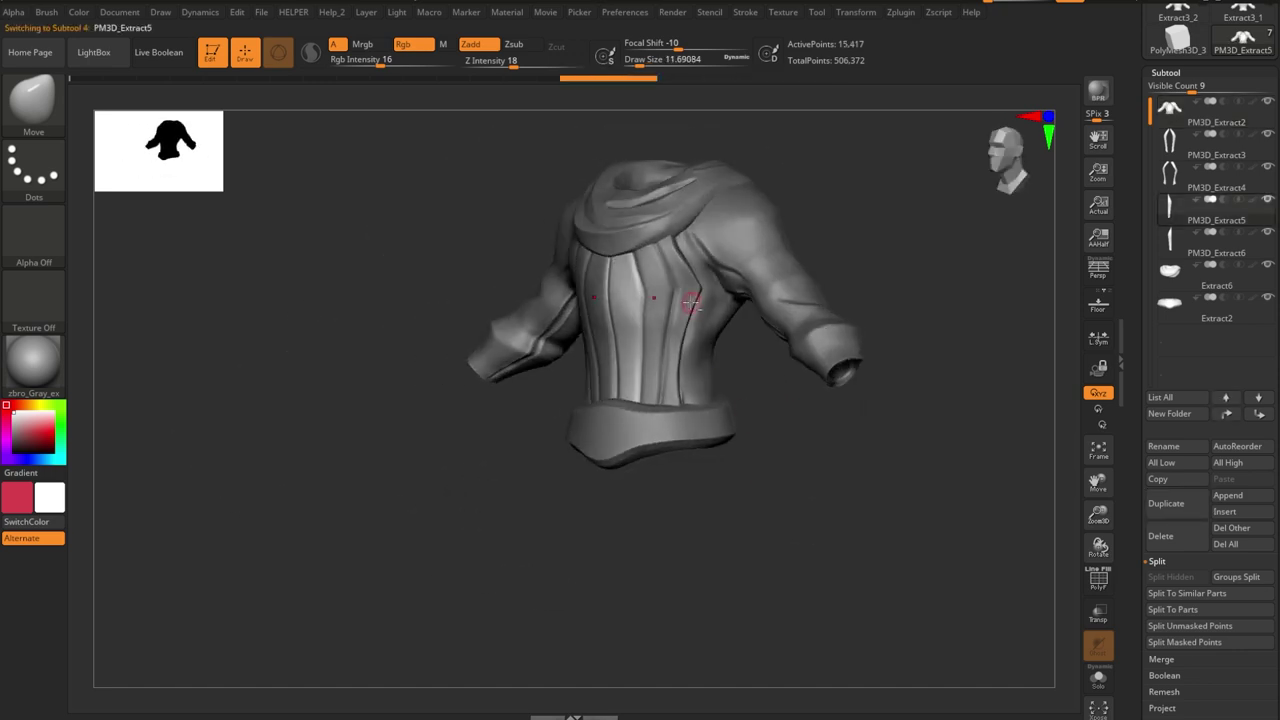
{"action": "left_click_drag", "start_coordinate": [686, 294], "coordinate": [846, 481]}
{"action": "key", "text": "shift+f"}
{"action": "left_click", "coordinate": [686, 443], "text": "alt"}
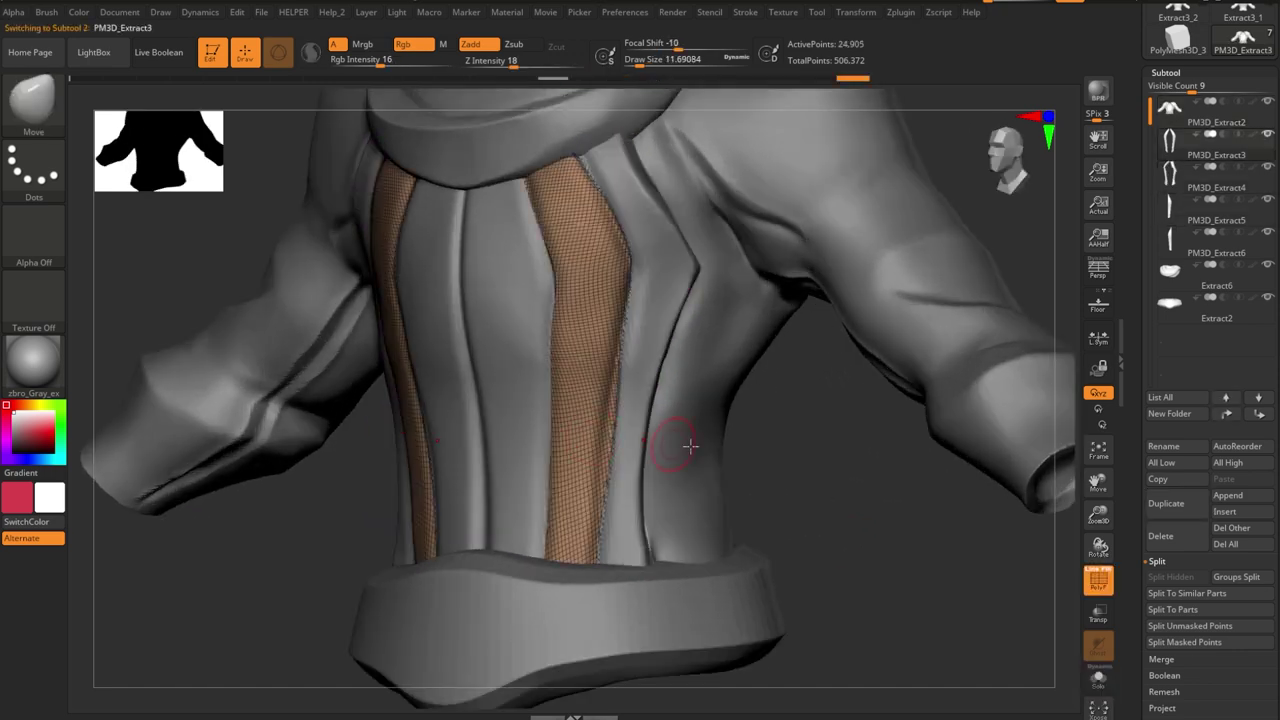
{"action": "key", "text": "shift+f"}
{"action": "key", "text": "b"}
{"action": "key", "text": "t"}
{"action": "key", "text": "d"}
{"action": "right_click_drag", "start_coordinate": [620, 368], "coordinate": [650, 400]}
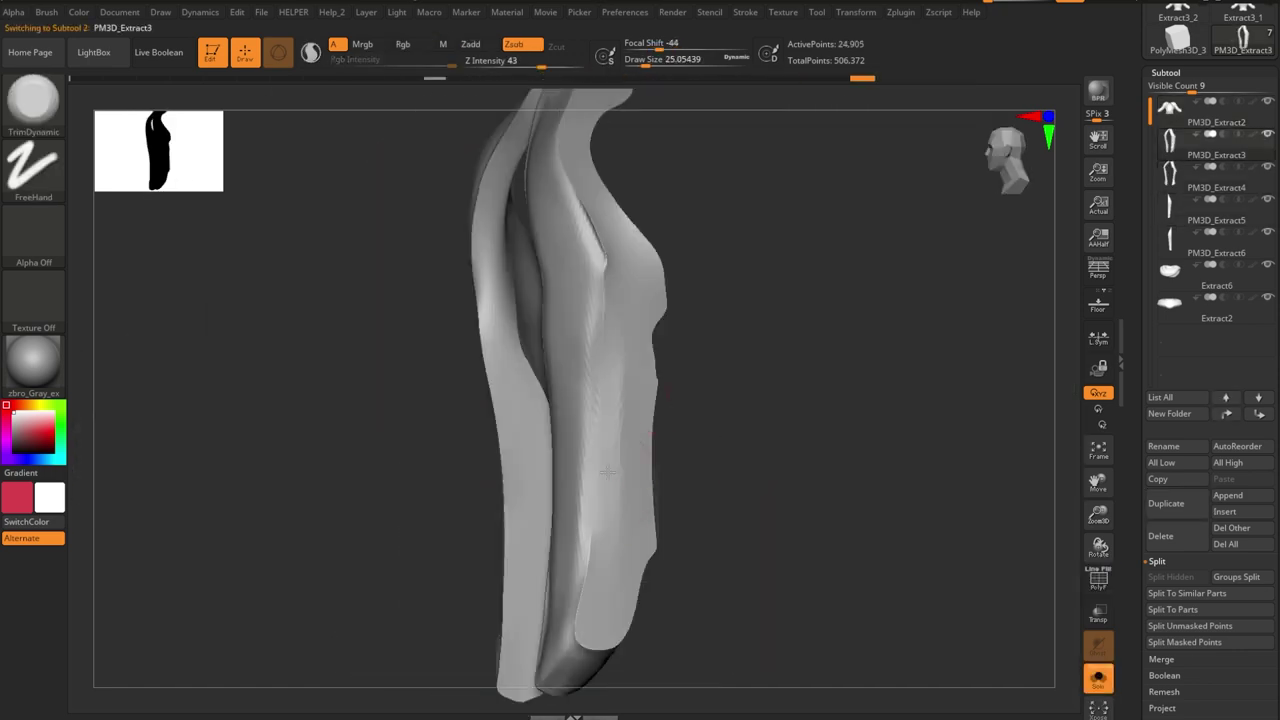
- Switch back to the Move brush and view the whole torso front
{"action": "key", "text": "b"}
{"action": "key", "text": "m"}
{"action": "key", "text": "v"}
{"action": "mouse_move", "coordinate": [757, 449]}
{"action": "right_mouse_down"}
{"action": "mouse_move", "coordinate": [597, 458]}
{"action": "mouse_move", "coordinate": [591, 438]}
{"action": "right_mouse_up"}
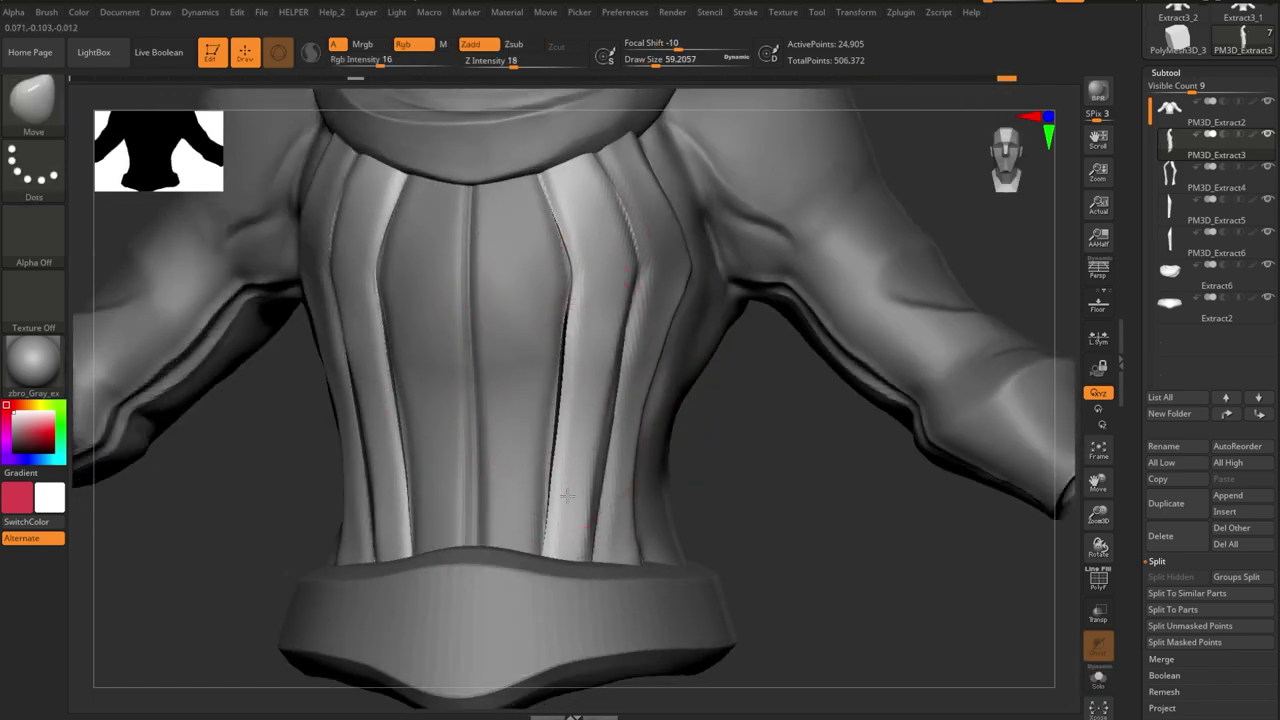
{"action": "right_click_drag", "start_coordinate": [566, 495], "coordinate": [610, 348], "text": "alt"}
- Set ZRemesher Target Polygons Count to 0.1 and remesh the PM3D_Extract4 strip
{"action": "key", "text": "g"}
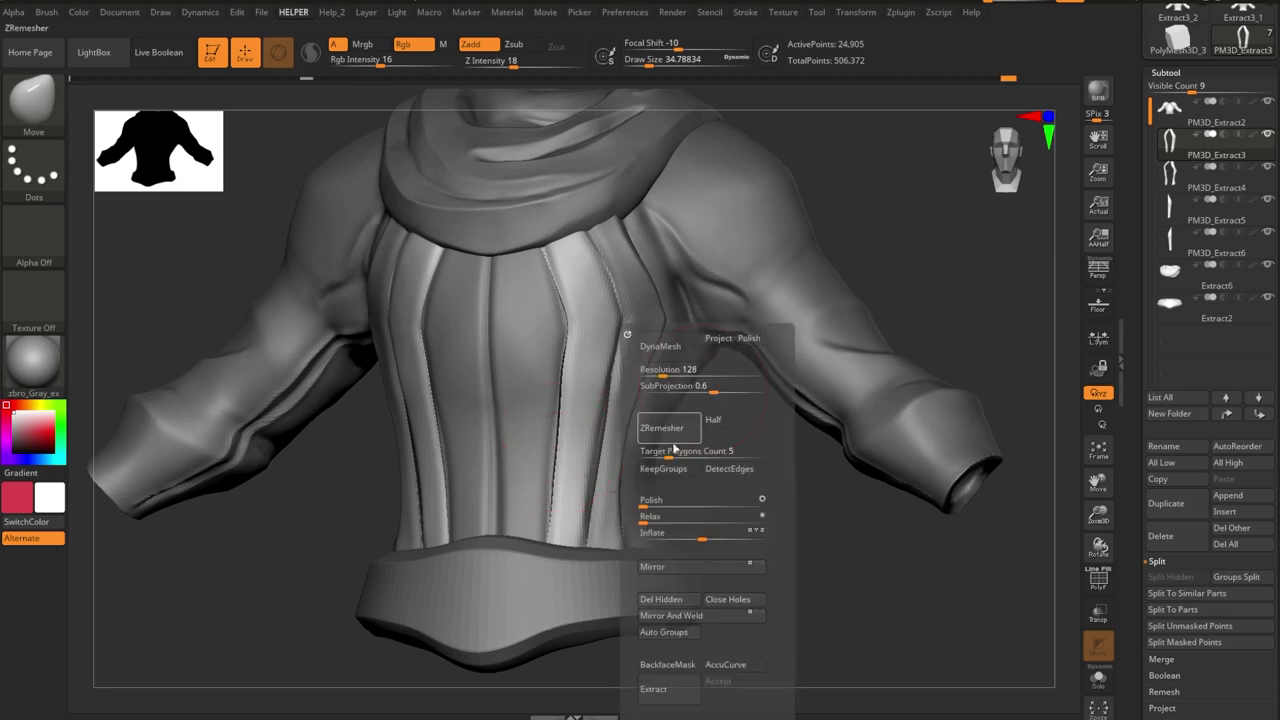
{"action": "left_click", "coordinate": [657, 329], "text": "alt"}
{"action": "key", "text": "g"}
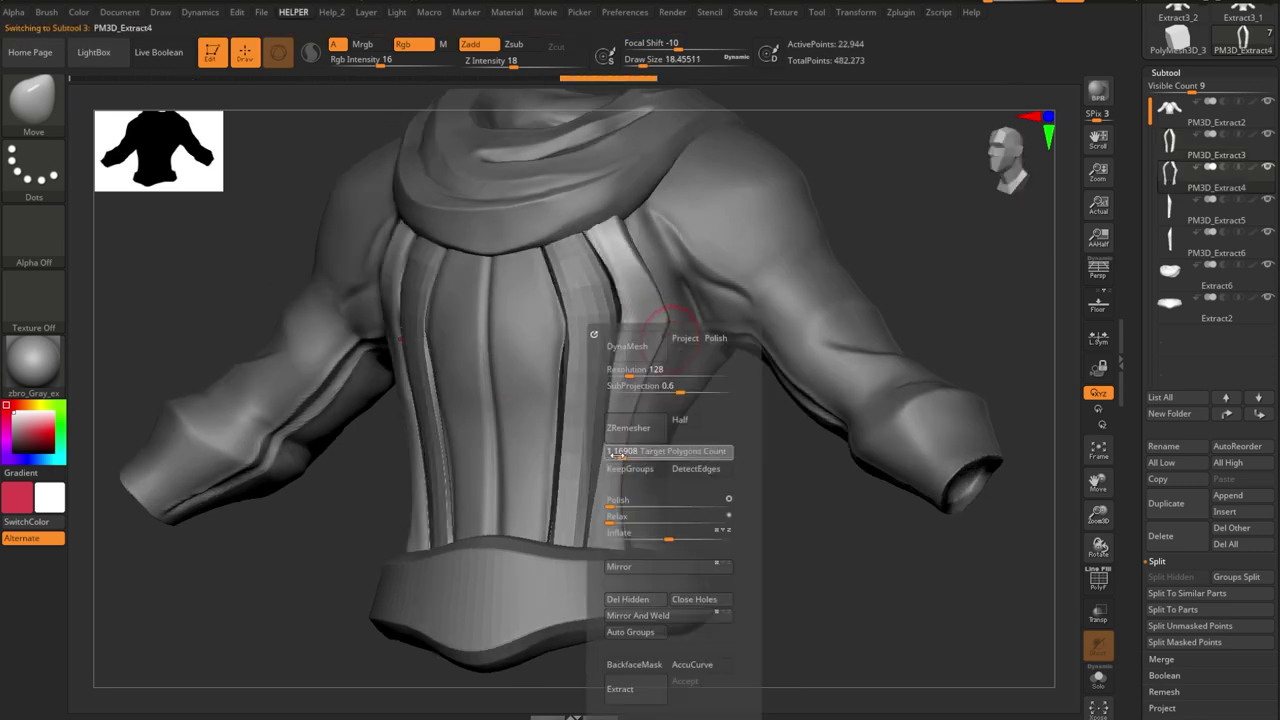
{"action": "left_click", "coordinate": [453, 398], "text": "alt"}
{"action": "key", "text": "g"}
- Remesh the PM3D_Extract5 and PM3D_Extract6 strips the same way, then pick the Move brush
{"action": "left_click", "coordinate": [596, 430]}
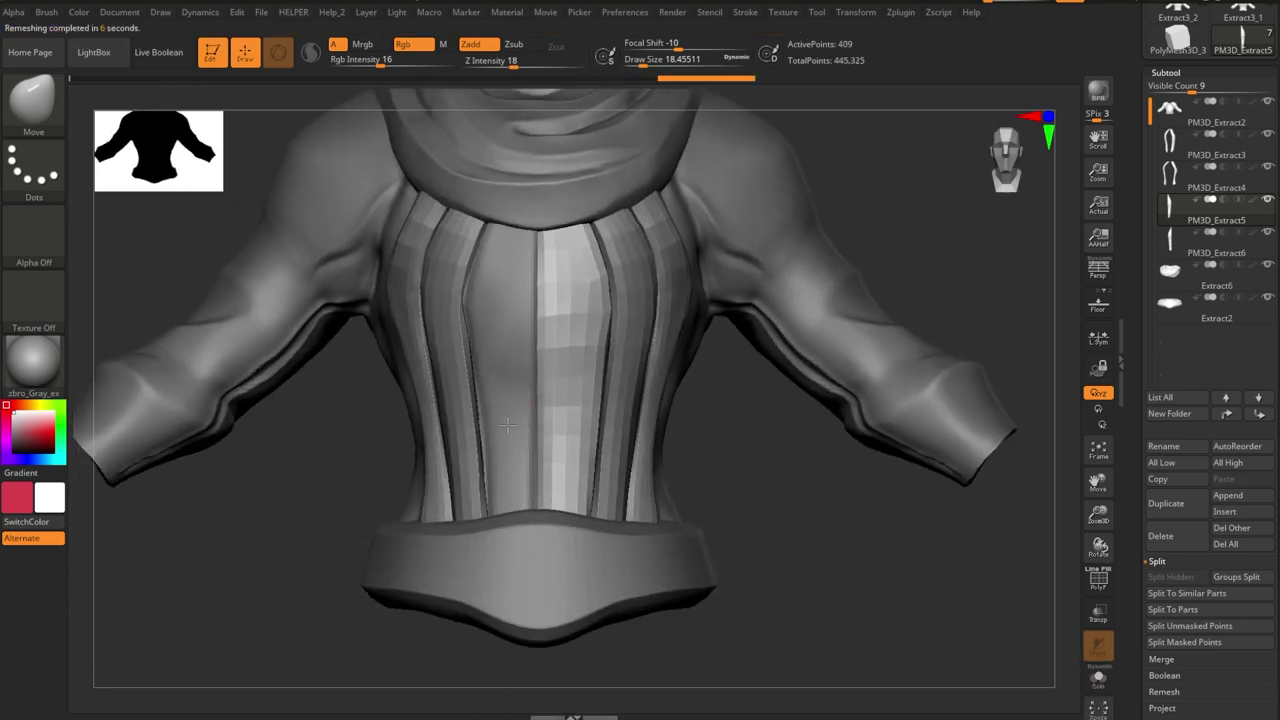
{"action": "left_click", "coordinate": [711, 494], "text": "alt"}
{"action": "key", "text": "g"}
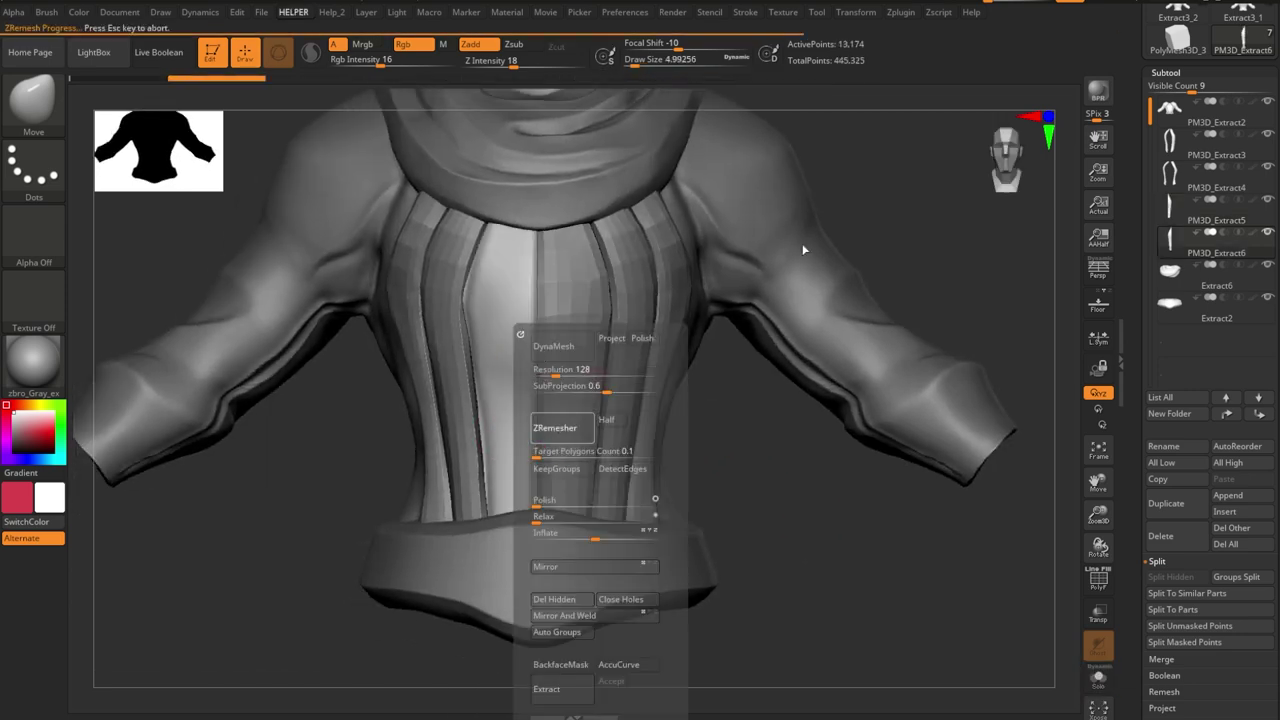
{"action": "key", "text": "g"}
{"action": "key", "text": "g"}
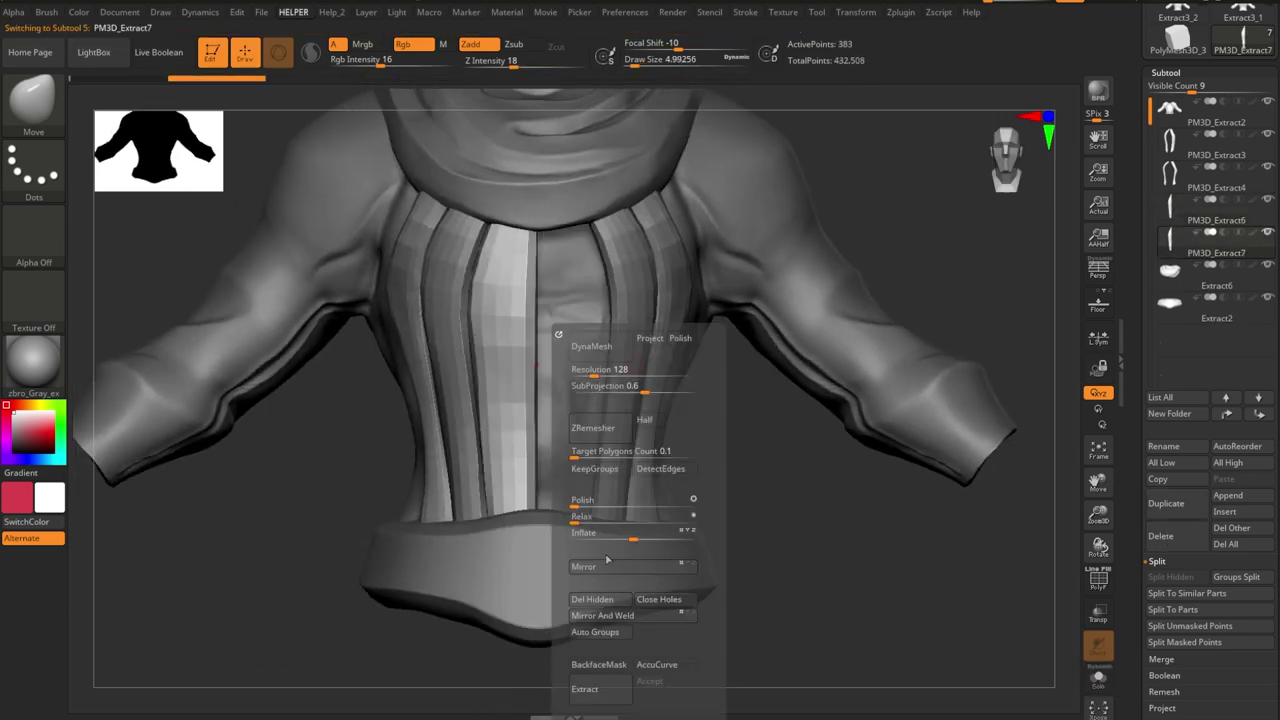
{"action": "left_click", "coordinate": [593, 427]}
{"action": "mouse_move", "coordinate": [729, 500]}
{"action": "left_mouse_down"}
{"action": "mouse_move", "coordinate": [723, 447]}
{"action": "mouse_move", "coordinate": [556, 343]}
{"action": "mouse_move", "coordinate": [829, 558]}
{"action": "mouse_move", "coordinate": [567, 327]}
{"action": "mouse_move", "coordinate": [414, 409]}
{"action": "mouse_move", "coordinate": [431, 425]}
{"action": "mouse_move", "coordinate": [766, 463]}
{"action": "left_mouse_up"}
{"action": "key", "text": "b"}
{"action": "key", "text": "m"}
{"action": "key", "text": "v"}
- Solo the low-poly vest strips and reshape them with the Move brush and ZModeler
{"action": "key", "text": "b"}
{"action": "key", "text": "z"}
{"action": "key", "text": "m"}
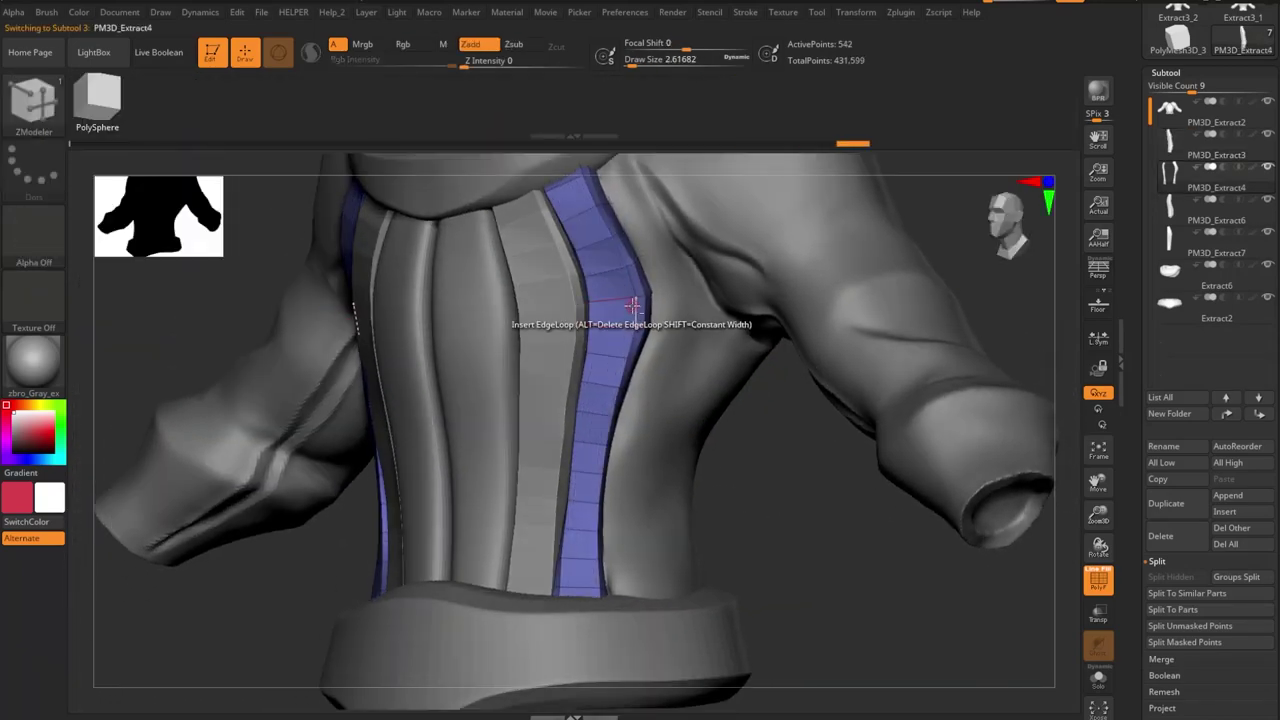
{"action": "key", "text": "b"}
{"action": "key", "text": "m"}
{"action": "key", "text": "v"}
{"action": "left_click_drag", "start_coordinate": [634, 305], "coordinate": [757, 366]}
{"action": "key", "text": "ctrl+shift+alt+s"}
{"action": "left_click_drag", "start_coordinate": [628, 271], "coordinate": [769, 304]}
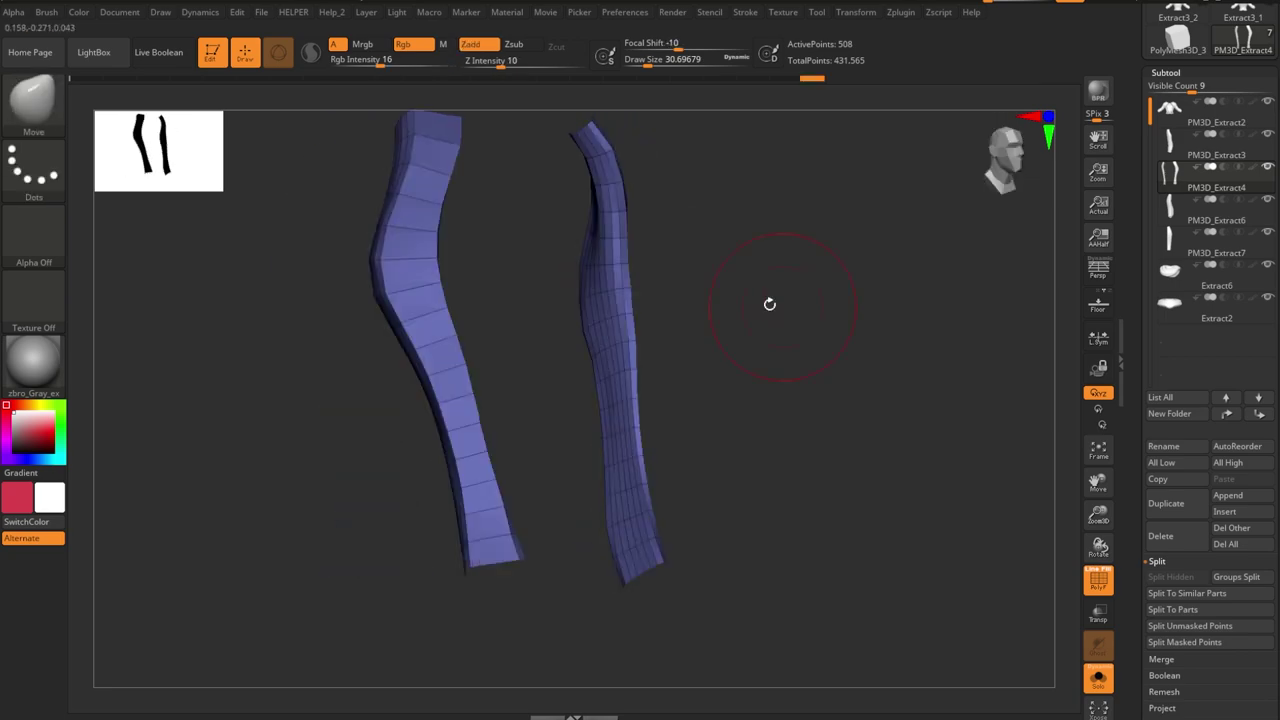
{"action": "mouse_move", "coordinate": [457, 284]}
{"action": "left_mouse_down"}
{"action": "mouse_move", "coordinate": [674, 289]}
{"action": "mouse_move", "coordinate": [669, 432]}
{"action": "mouse_move", "coordinate": [763, 497]}
{"action": "mouse_move", "coordinate": [651, 437]}
{"action": "mouse_move", "coordinate": [950, 516]}
{"action": "mouse_move", "coordinate": [702, 336]}
{"action": "left_mouse_up"}
{"action": "key", "text": "ctrl+shift+alt+s"}
{"action": "key", "text": "ctrl+shift+alt+s"}
{"action": "key", "text": "ctrl+shift+alt+s"}
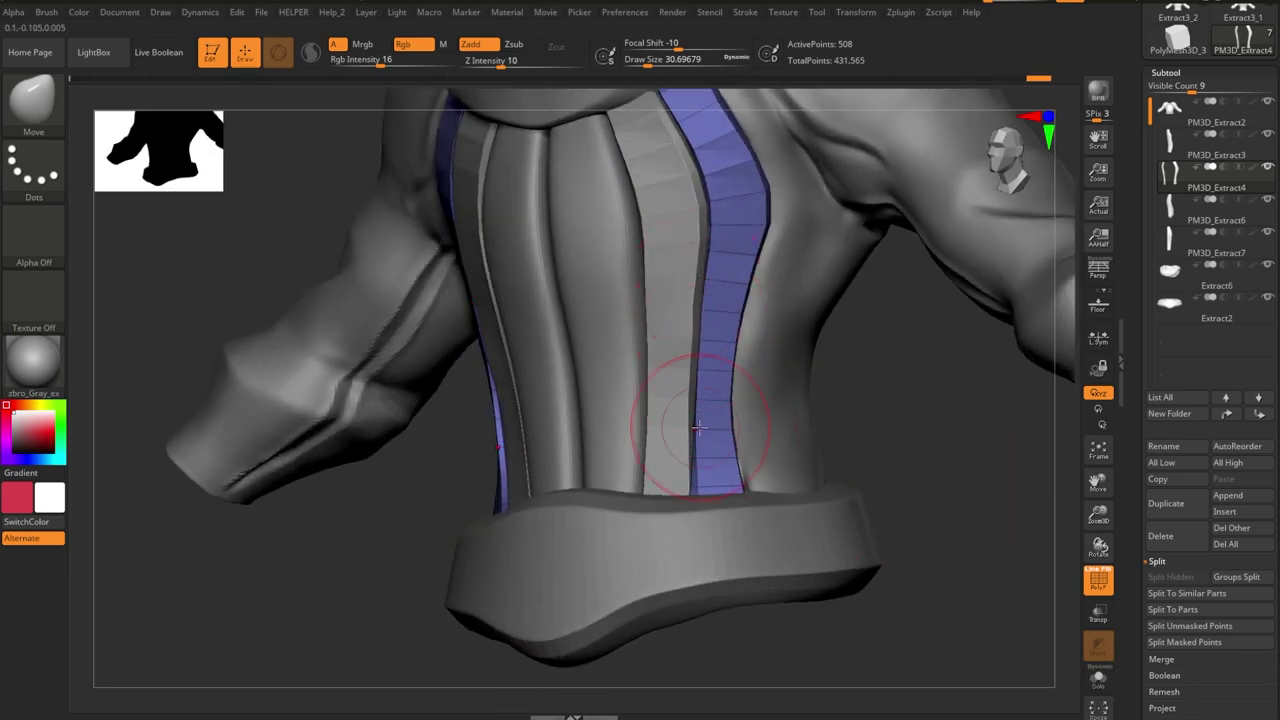
- Select and solo each strip, including PM3D_Extract6, checking its fit on the torso front
{"action": "mouse_move", "coordinate": [698, 428]}
{"action": "left_mouse_down"}
{"action": "mouse_move", "coordinate": [874, 437]}
{"action": "mouse_move", "coordinate": [682, 393]}
{"action": "left_mouse_up"}
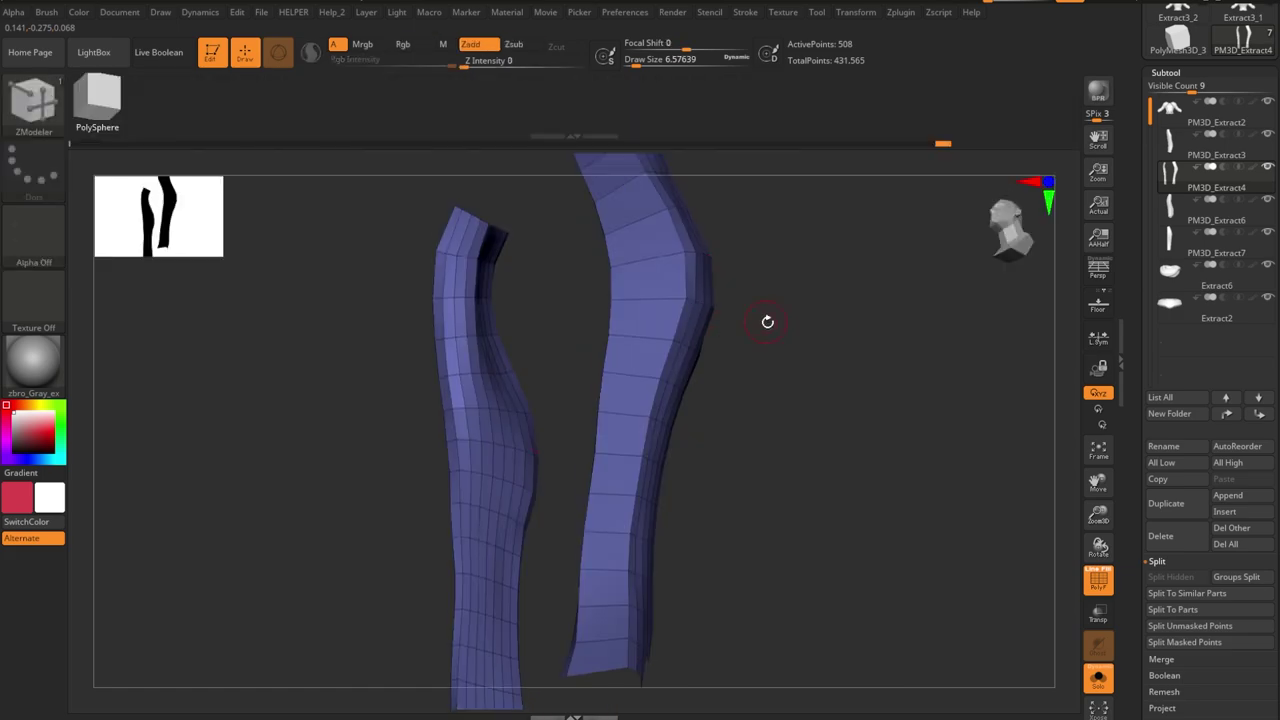
{"action": "left_click_drag", "start_coordinate": [767, 321], "coordinate": [686, 294]}
{"action": "key", "text": "ctrl+shift+s"}
{"action": "left_click", "coordinate": [540, 285], "text": "alt"}
{"action": "mouse_move", "coordinate": [814, 386]}
{"action": "left_mouse_down"}
{"action": "mouse_move", "coordinate": [540, 285]}
{"action": "mouse_move", "coordinate": [593, 277]}
{"action": "mouse_move", "coordinate": [743, 523]}
{"action": "left_mouse_up"}
{"action": "left_click", "coordinate": [580, 386], "text": "alt"}
{"action": "left_click_drag", "start_coordinate": [580, 386], "coordinate": [866, 465], "text": "alt"}
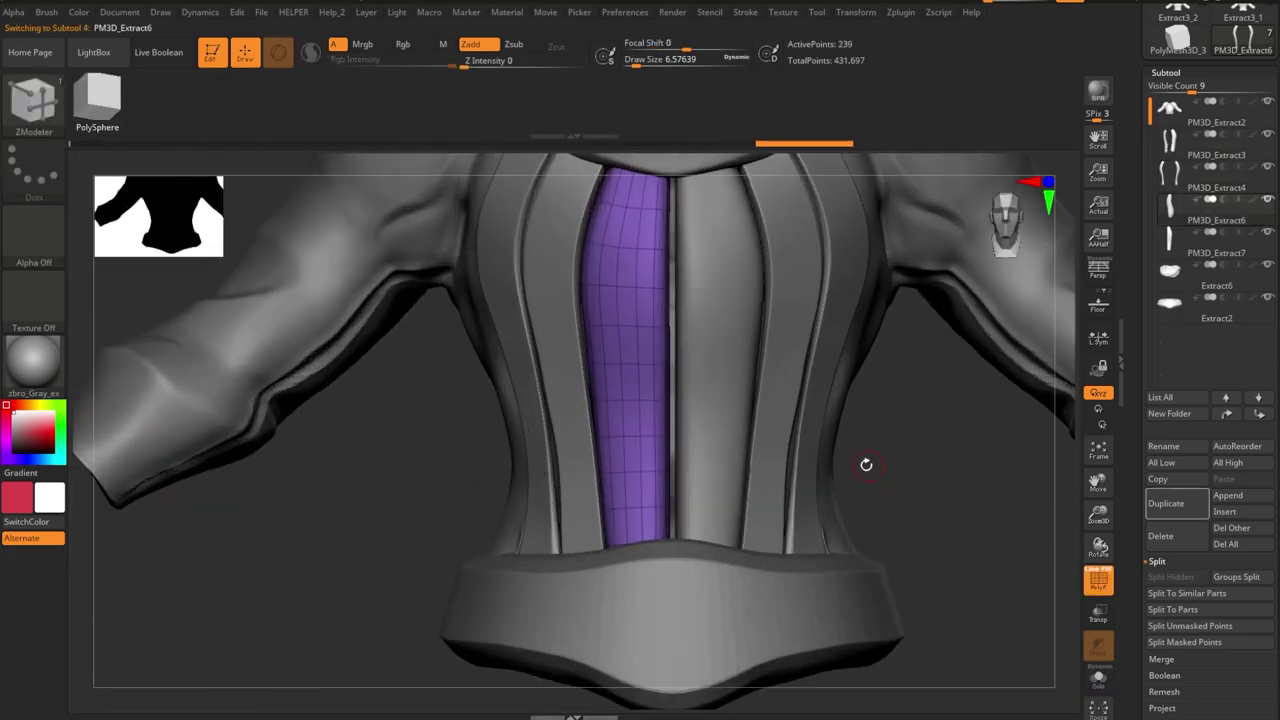
{"action": "key", "text": "ctrl+shift+s"}
{"action": "mouse_move", "coordinate": [651, 307]}
{"action": "left_mouse_down"}
{"action": "mouse_move", "coordinate": [797, 400]}
{"action": "mouse_move", "coordinate": [546, 542]}
{"action": "left_mouse_up"}
{"action": "key", "text": "ctrl+shift+s"}
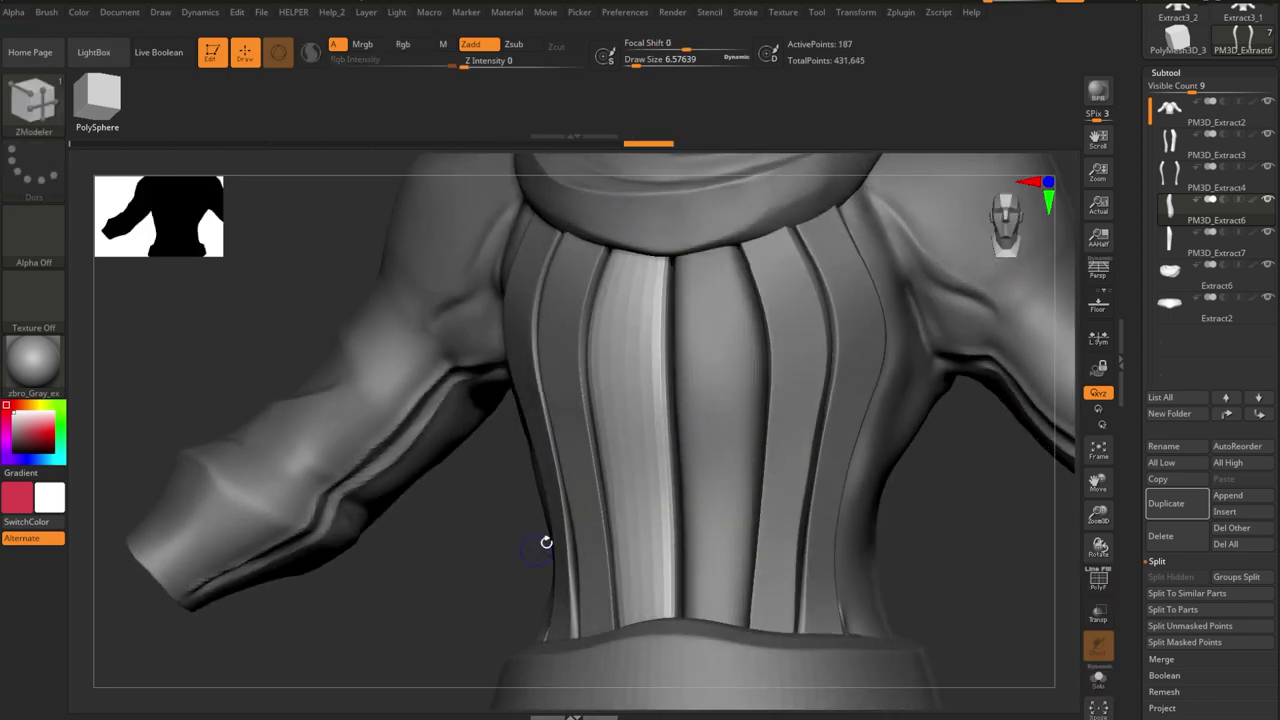
{"action": "left_click_drag", "start_coordinate": [949, 540], "coordinate": [829, 549]}
{"action": "left_click", "coordinate": [629, 380], "text": "alt"}
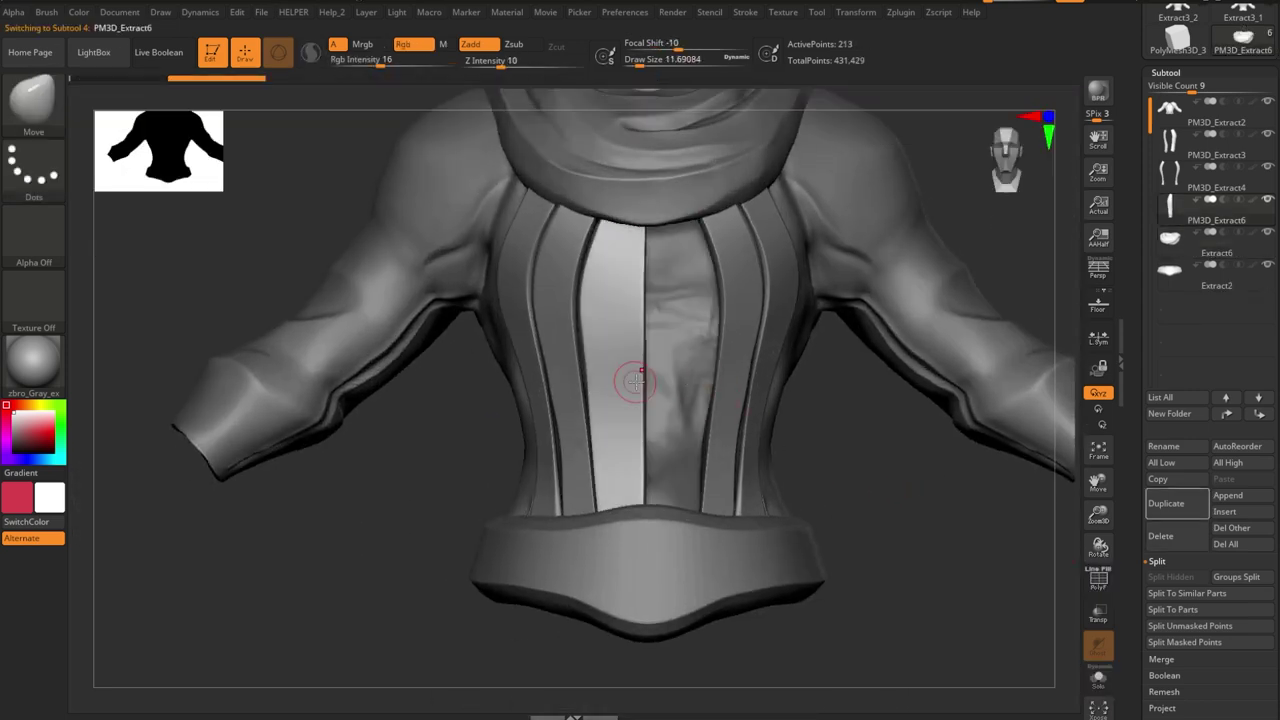
- Frame the torso front and choose the SelectLasso stroke
{"action": "key", "text": "f"}
{"action": "left_click_drag", "start_coordinate": [797, 491], "coordinate": [817, 528], "text": "alt"}
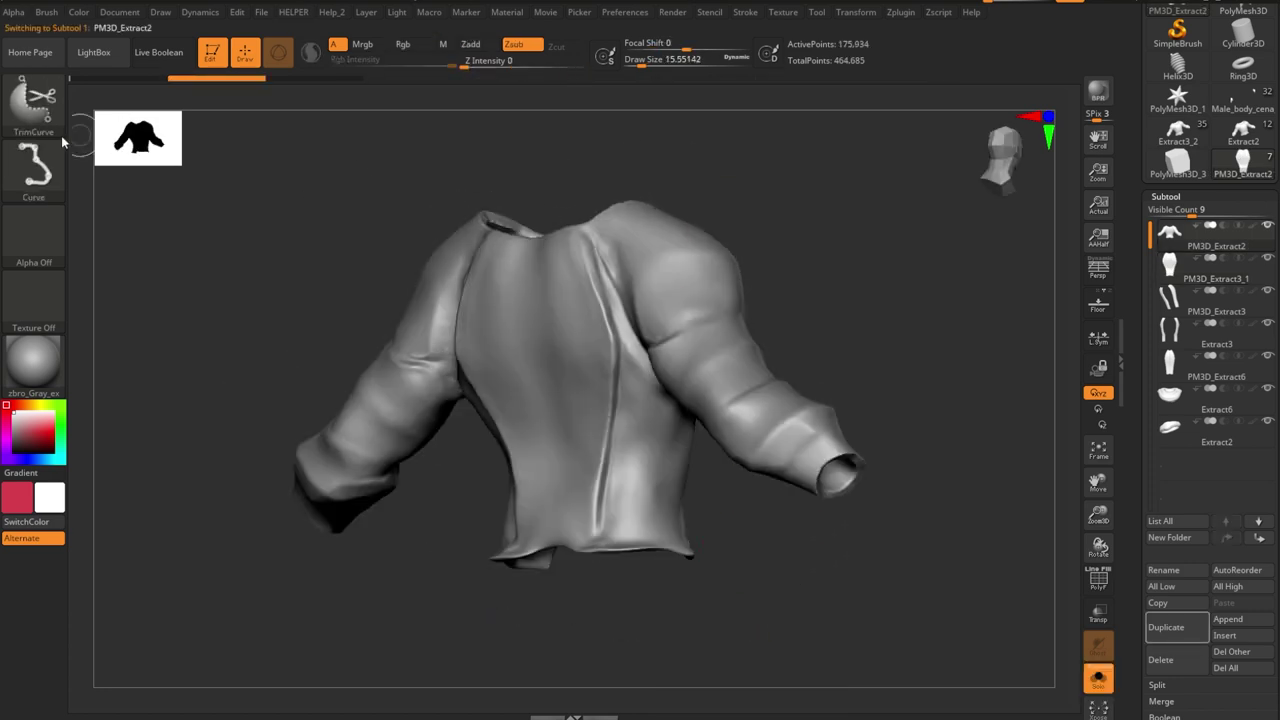
{"action": "left_click", "coordinate": [33, 165], "text": "ctrl+shift"}
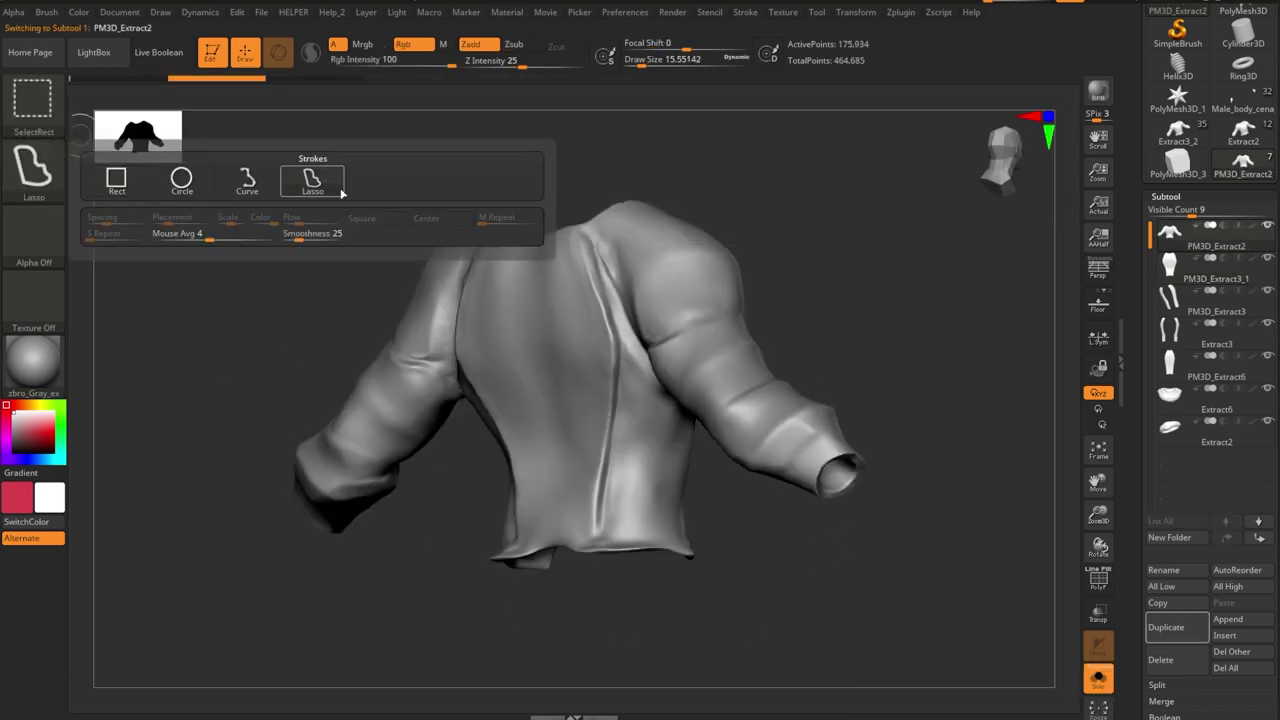
{"action": "left_click", "coordinate": [300, 178], "text": "ctrl+shift"}
- Lasso-hide the shirt's torso section so only its two sleeves remain visible
{"action": "left_click_drag", "start_coordinate": [582, 222], "coordinate": [609, 320], "text": "ctrl+shift"}
{"action": "left_click", "coordinate": [677, 429], "text": "ctrl+shift"}
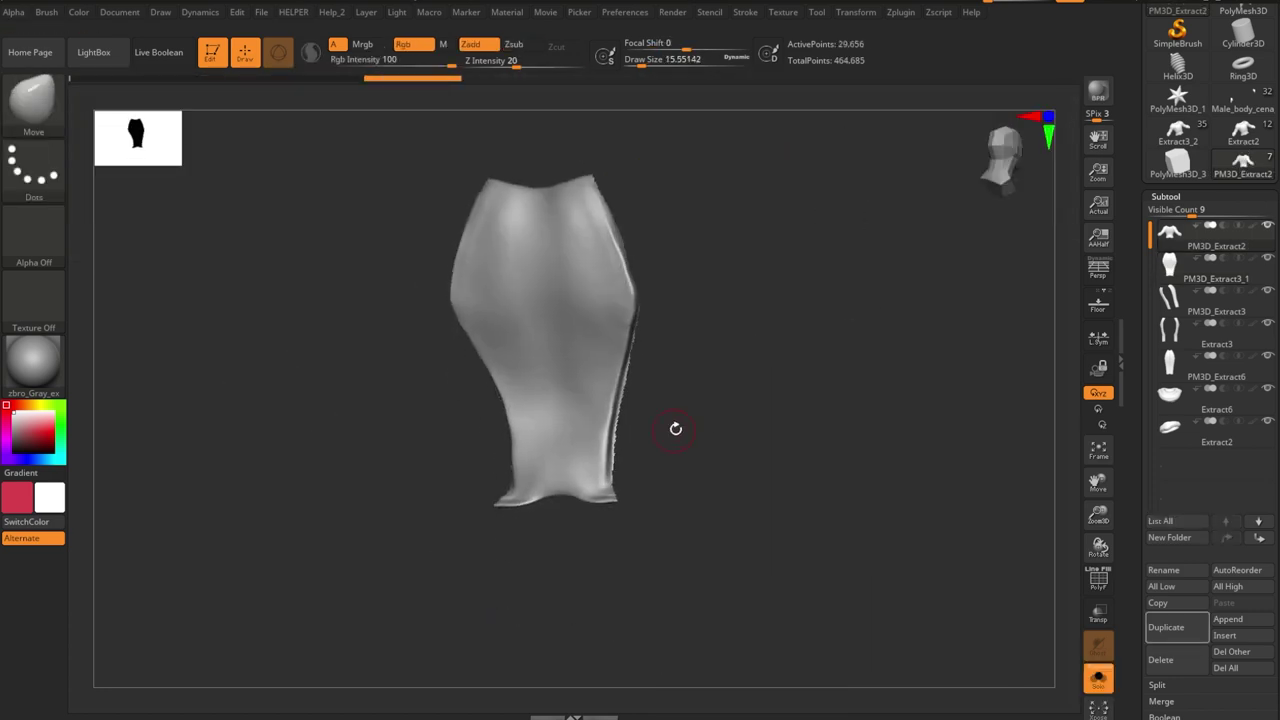
{"action": "left_click_drag", "start_coordinate": [667, 237], "coordinate": [617, 460], "text": "ctrl+shift"}
{"action": "left_click_drag", "start_coordinate": [675, 563], "coordinate": [676, 565], "text": "ctrl+shift"}
{"action": "mouse_move", "coordinate": [700, 560]}
{"action": "left_mouse_down"}
{"action": "mouse_move", "coordinate": [720, 420]}
{"action": "mouse_move", "coordinate": [829, 443]}
{"action": "mouse_move", "coordinate": [826, 508]}
{"action": "left_mouse_up"}
{"action": "key", "text": "space"}
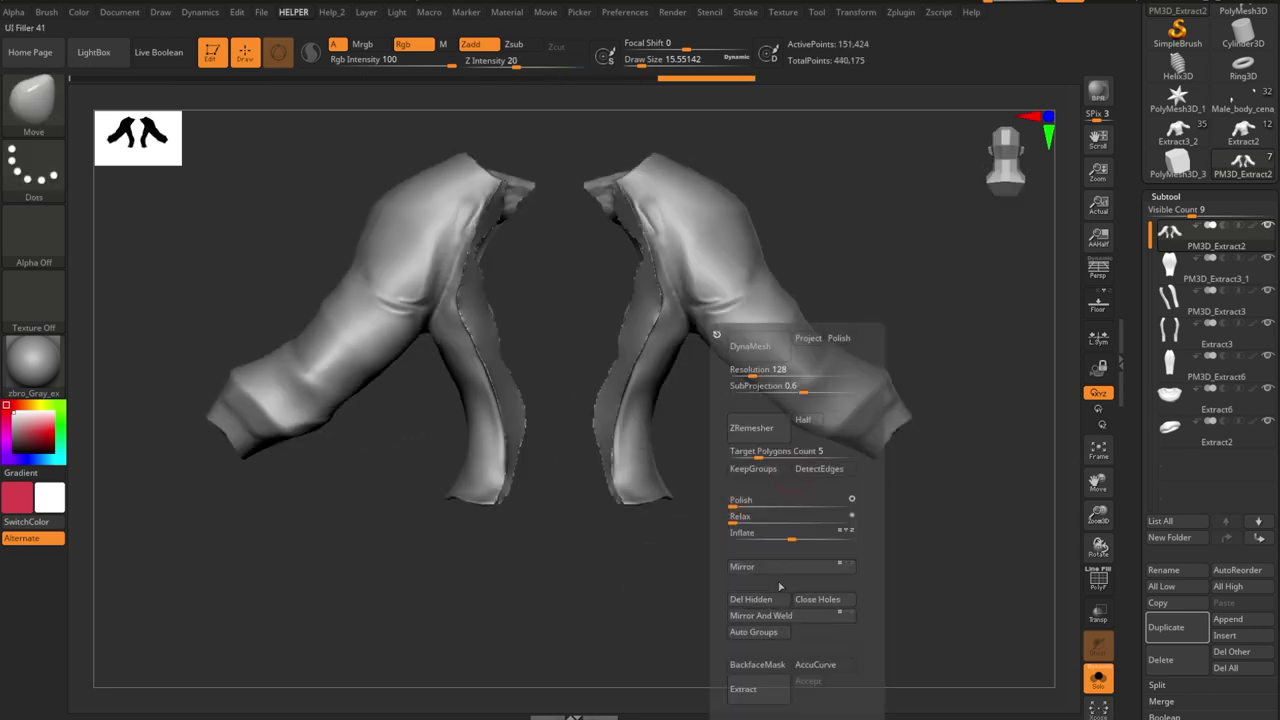
- Turn the green front panel to face forward and Mask Edge the loop along its border
{"action": "mouse_move", "coordinate": [780, 587]}
{"action": "left_mouse_down", "text": "shift"}
{"action": "mouse_move", "coordinate": [746, 531]}
{"action": "mouse_move", "coordinate": [600, 507]}
{"action": "left_mouse_up", "text": "shift"}
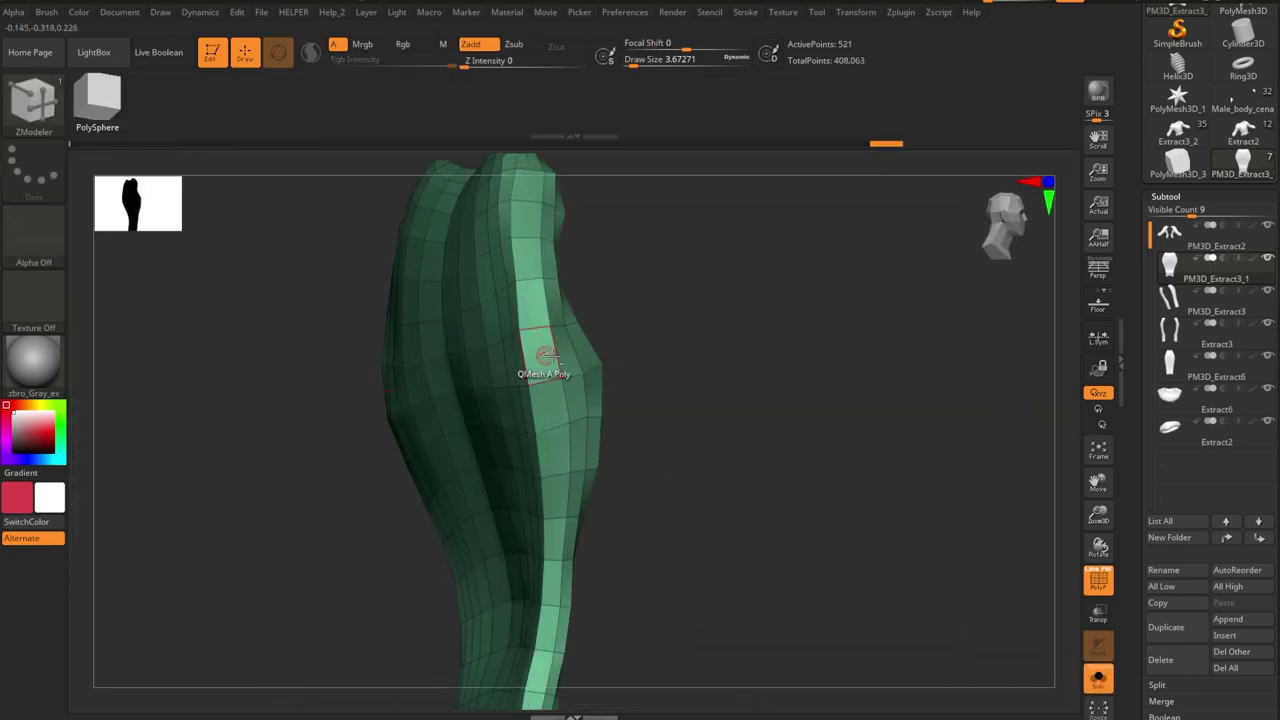
{"action": "left_click_drag", "start_coordinate": [586, 300], "coordinate": [713, 357]}
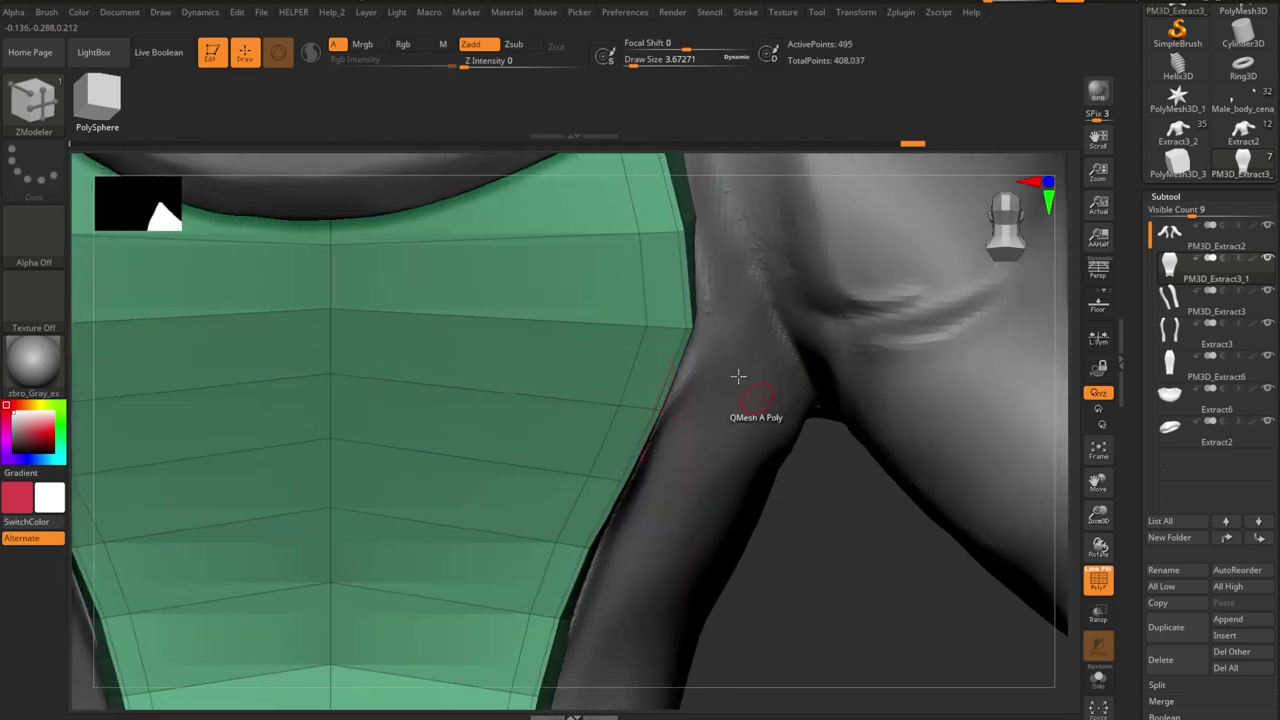
{"action": "key", "text": "space"}
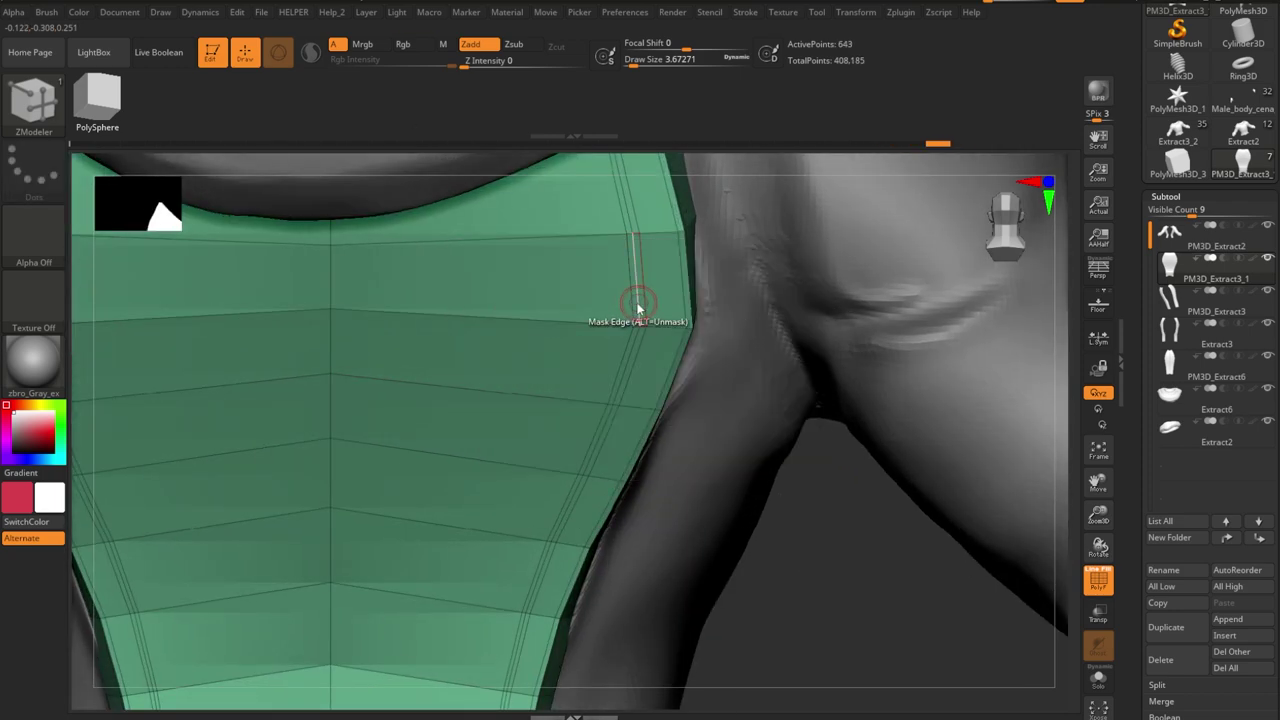
{"action": "key", "text": "space"}
{"action": "left_click", "coordinate": [634, 291]}
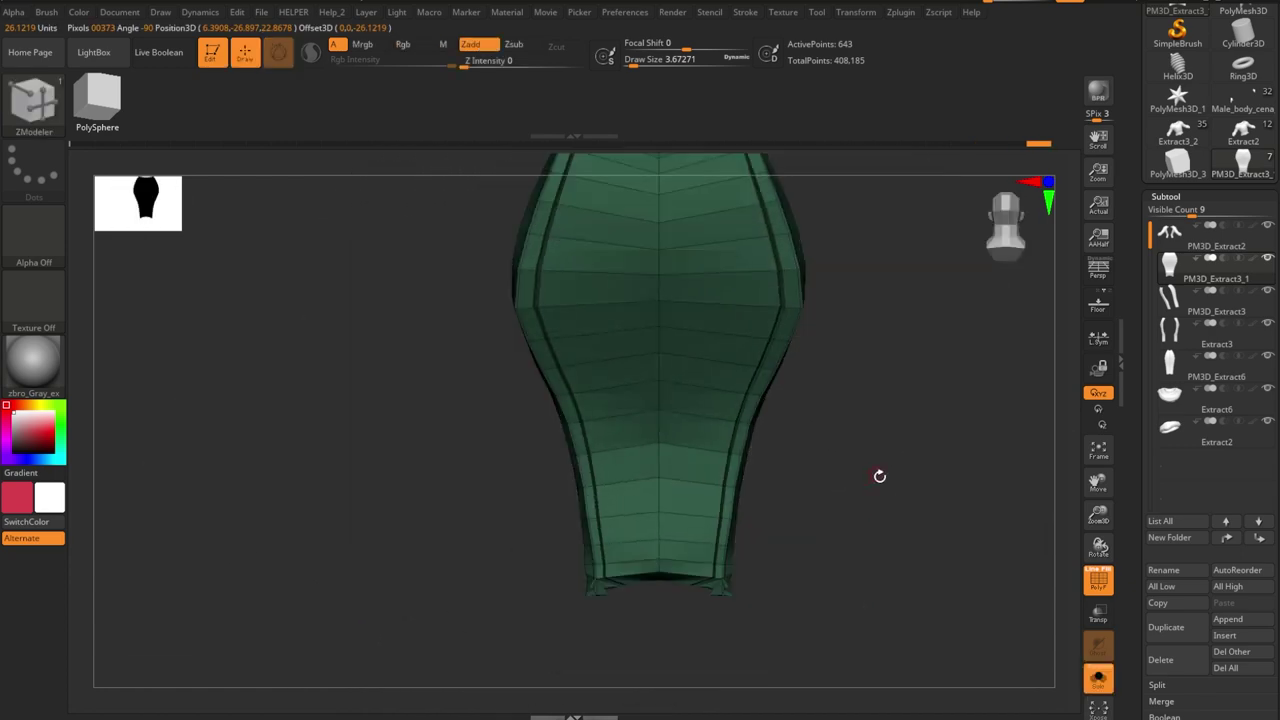
- Insert edge loops with ZModeler near the panel's border edge
{"action": "left_click_drag", "start_coordinate": [877, 474], "coordinate": [750, 388]}
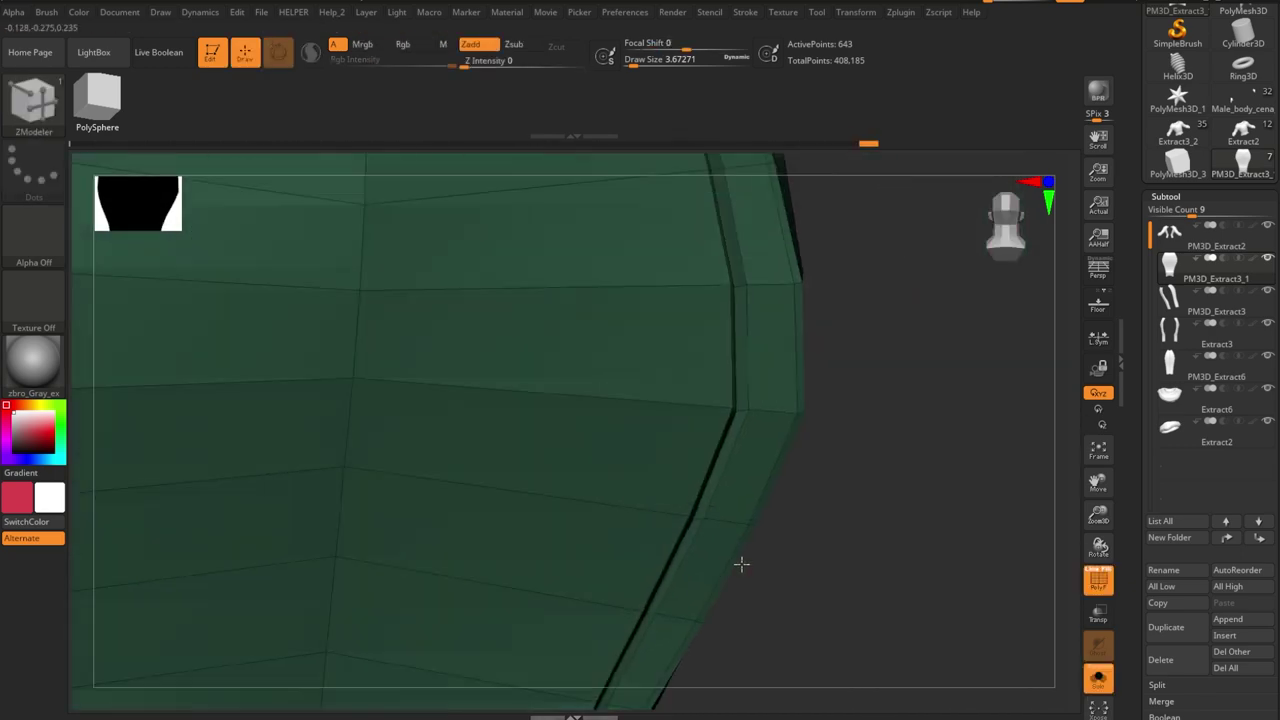
{"action": "key", "text": "space"}
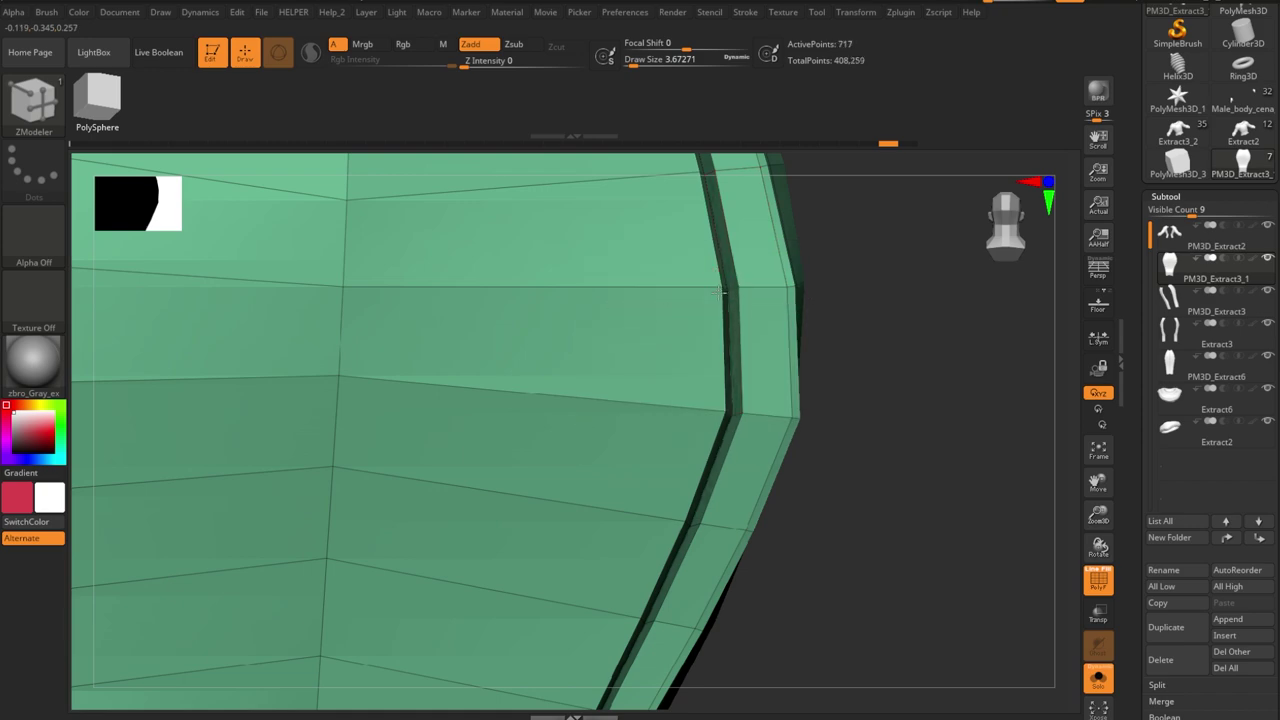
{"action": "left_click", "coordinate": [730, 287]}
{"action": "left_click_drag", "start_coordinate": [730, 287], "coordinate": [713, 288]}
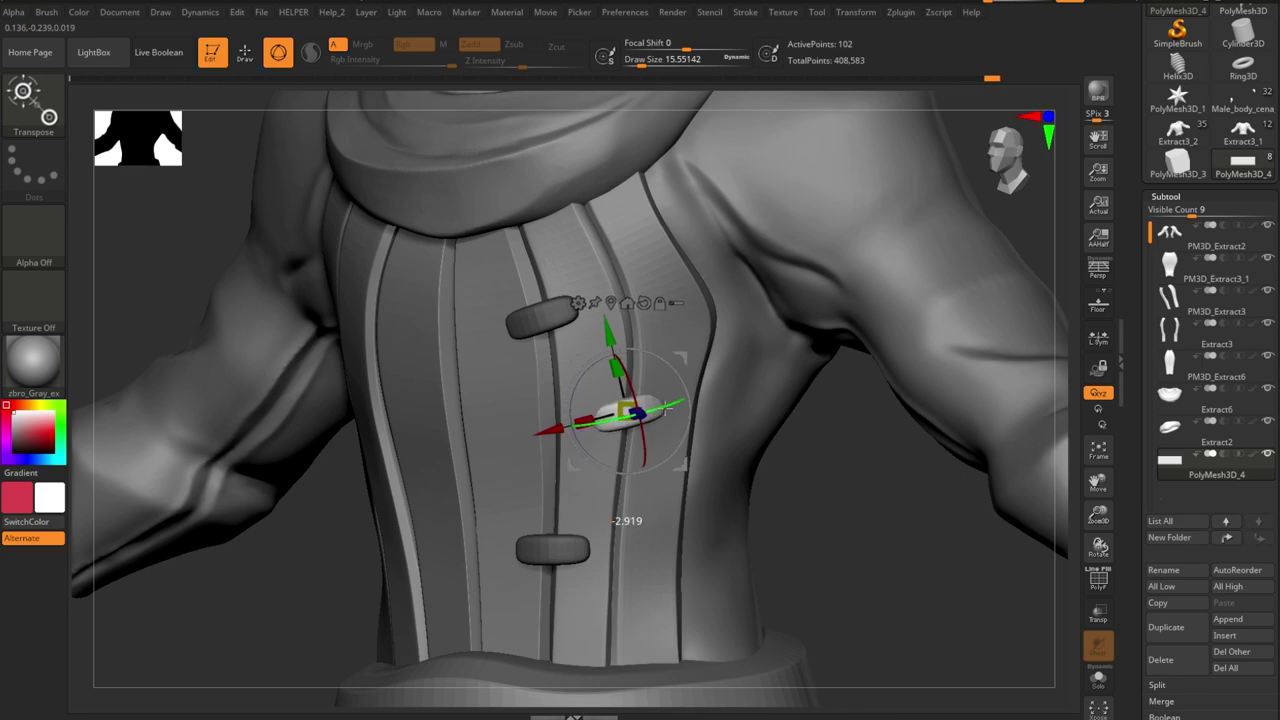
- Tilt a capsule toggle to match the vest strip, then check its placement from above
{"action": "left_click_drag", "start_coordinate": [667, 407], "coordinate": [644, 443]}
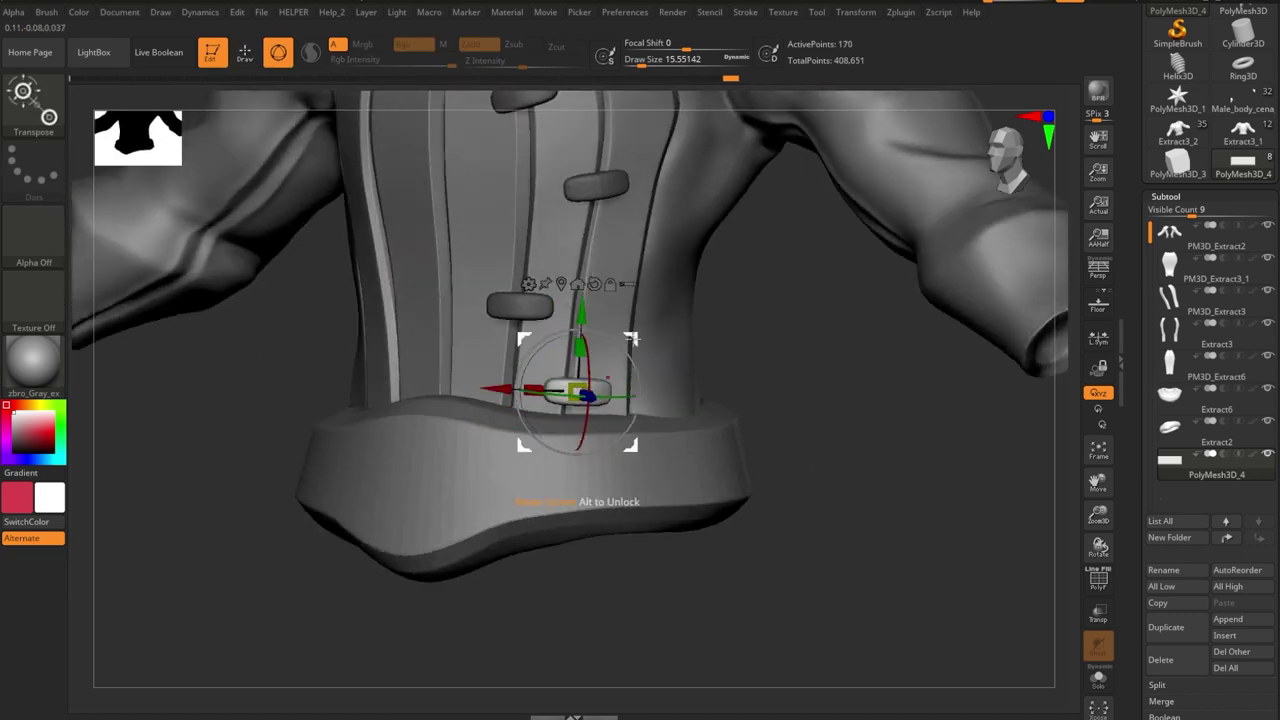
{"action": "left_click_drag", "start_coordinate": [632, 340], "coordinate": [770, 436]}
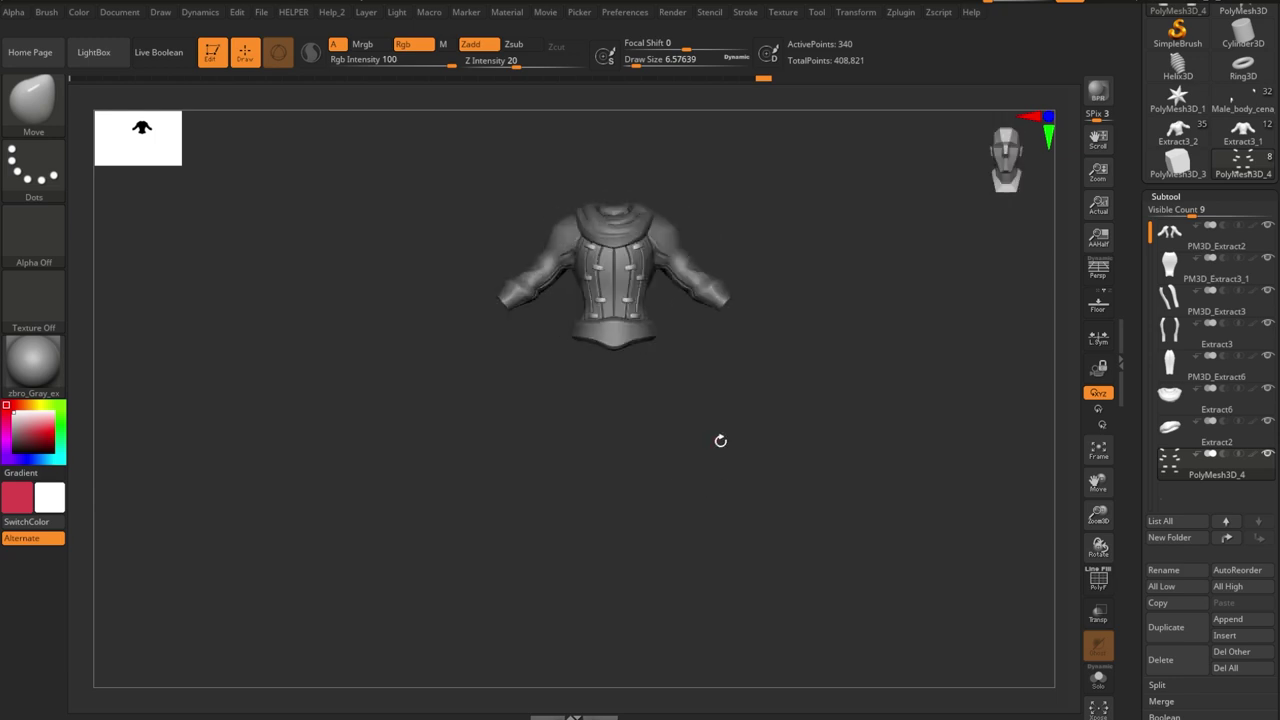
- Isolate the lace piece while viewing the jacket front and then its side
{"action": "right_click_drag", "start_coordinate": [720, 440], "coordinate": [828, 478], "text": "ctrl"}
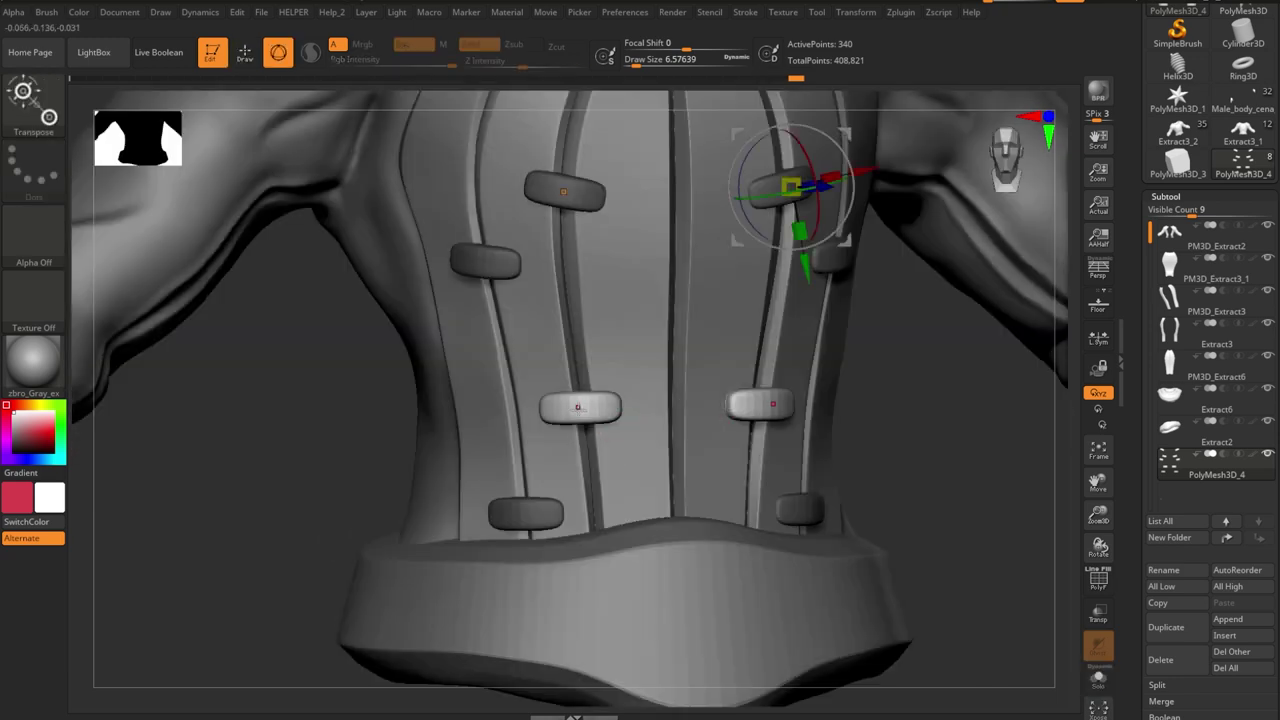
{"action": "right_click_drag", "start_coordinate": [810, 397], "coordinate": [770, 400]}
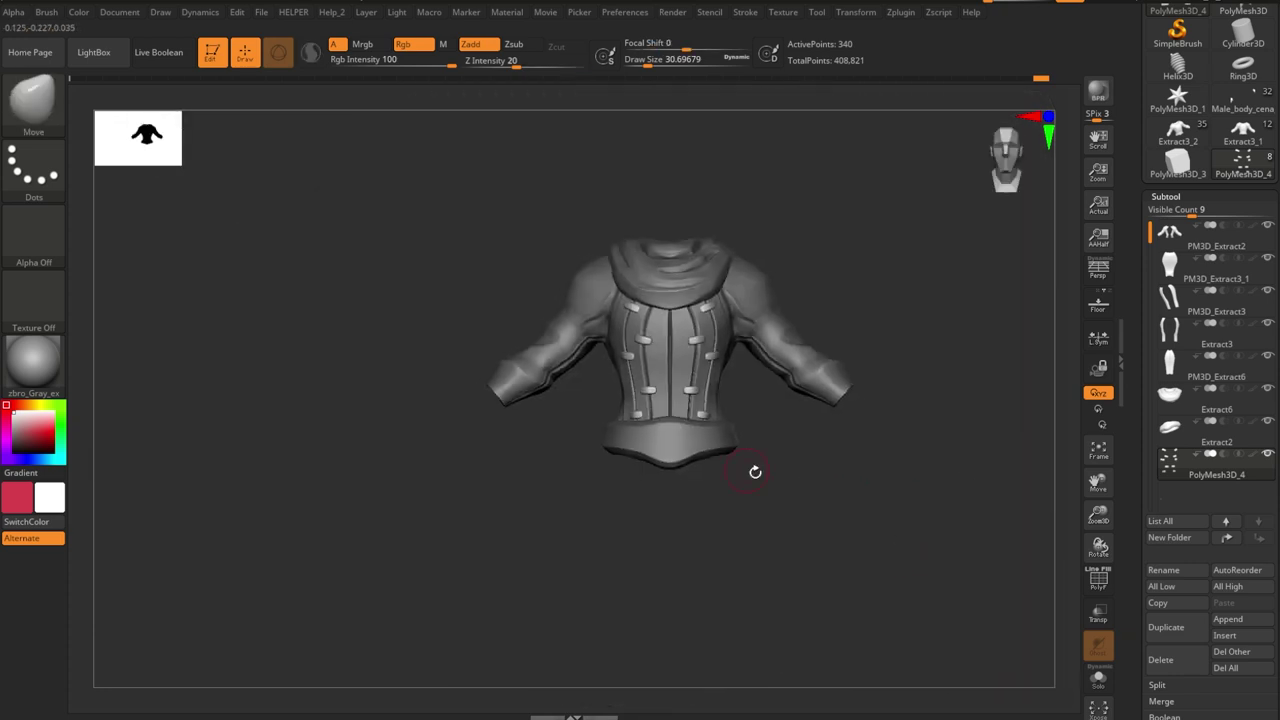
{"action": "left_click_drag", "start_coordinate": [757, 471], "coordinate": [844, 475]}
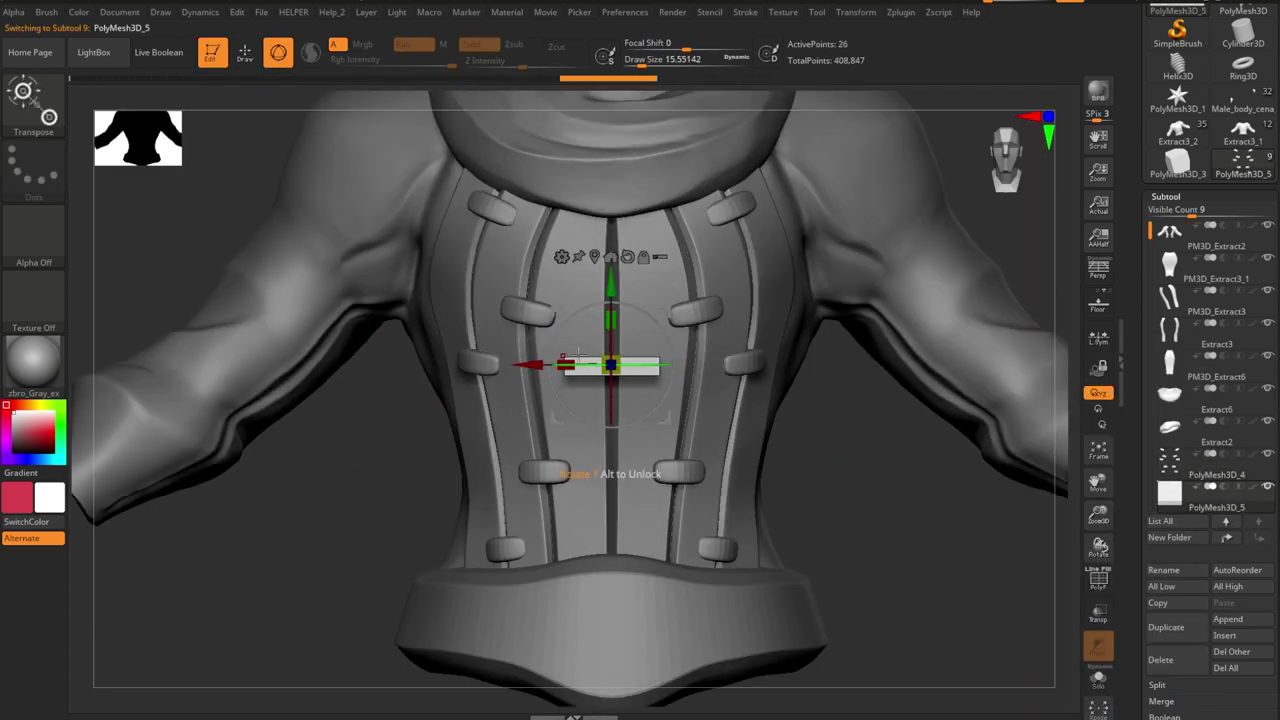
{"action": "key", "text": "q"}
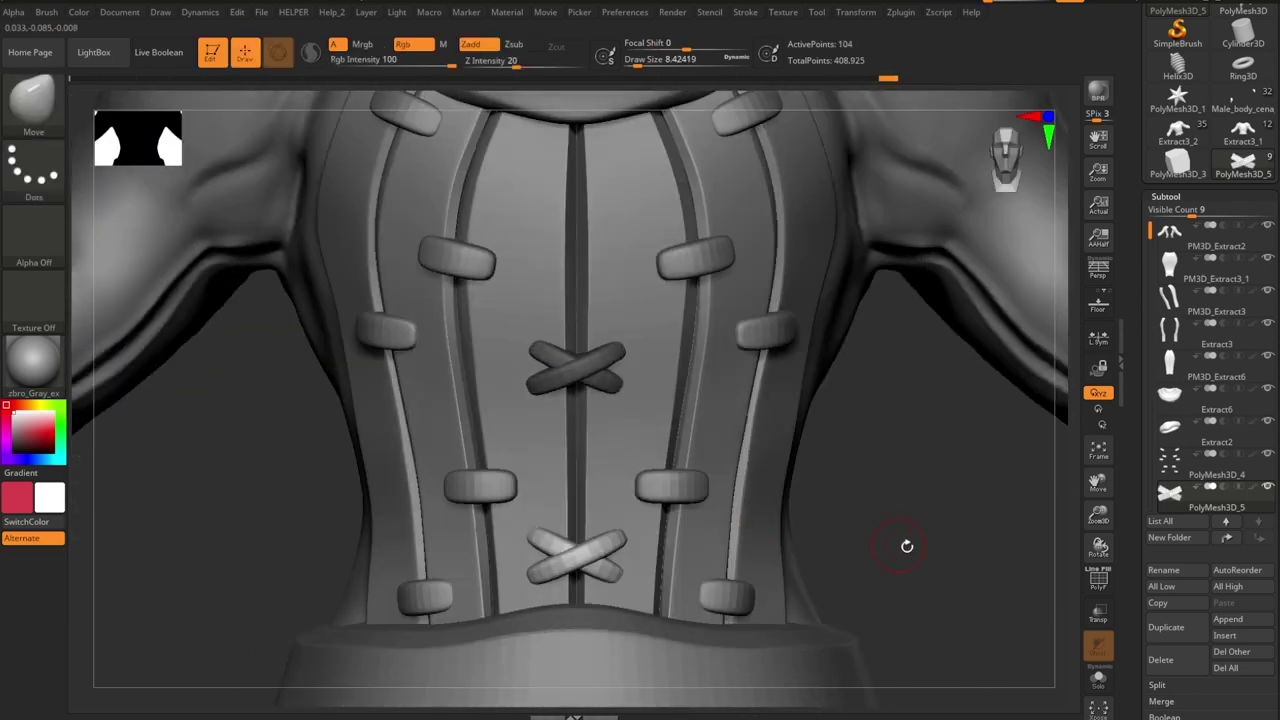
{"action": "mouse_move", "coordinate": [903, 543]}
{"action": "left_mouse_down"}
{"action": "mouse_move", "coordinate": [886, 571]}
{"action": "mouse_move", "coordinate": [592, 549]}
{"action": "left_mouse_up"}
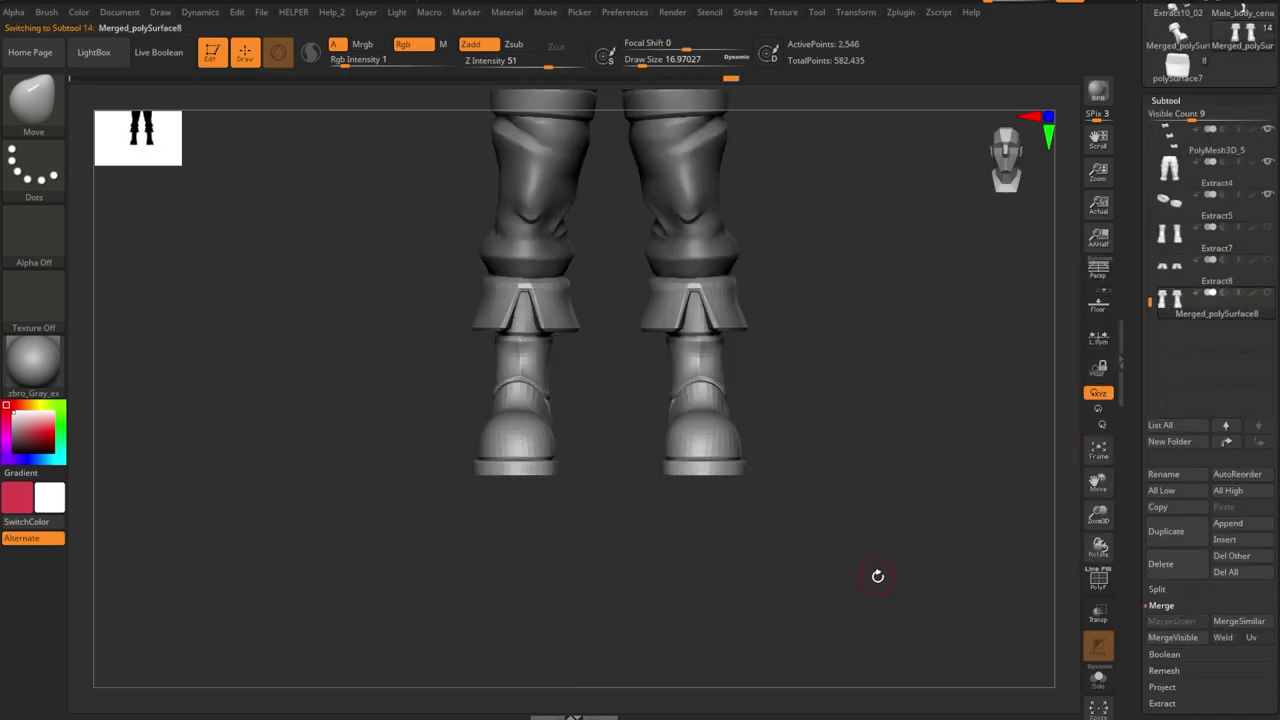
- Select the glove-and-sleeve subtool and orbit around the cuff ring
{"action": "mouse_move", "coordinate": [877, 576]}
{"action": "left_mouse_down"}
{"action": "mouse_move", "coordinate": [646, 583]}
{"action": "mouse_move", "coordinate": [760, 597]}
{"action": "mouse_move", "coordinate": [652, 578]}
{"action": "mouse_move", "coordinate": [686, 577]}
{"action": "mouse_move", "coordinate": [634, 583]}
{"action": "mouse_move", "coordinate": [651, 575]}
{"action": "left_mouse_up"}
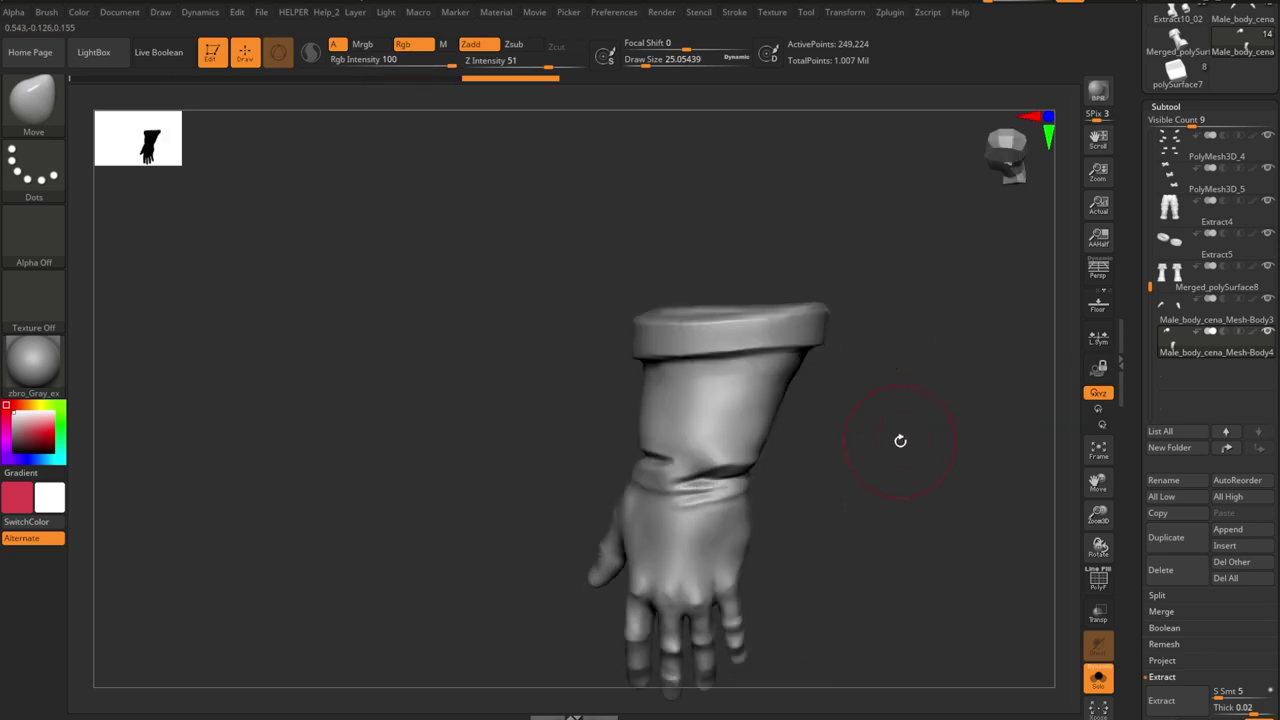
{"action": "left_click", "coordinate": [640, 380], "text": "alt"}
{"action": "mouse_move", "coordinate": [900, 343]}
{"action": "left_mouse_down"}
{"action": "mouse_move", "coordinate": [911, 437]}
{"action": "mouse_move", "coordinate": [963, 429]}
{"action": "mouse_move", "coordinate": [903, 383]}
{"action": "mouse_move", "coordinate": [554, 401]}
{"action": "mouse_move", "coordinate": [1003, 383]}
{"action": "mouse_move", "coordinate": [850, 353]}
{"action": "left_mouse_up"}
{"action": "left_click_drag", "start_coordinate": [637, 425], "coordinate": [737, 363]}
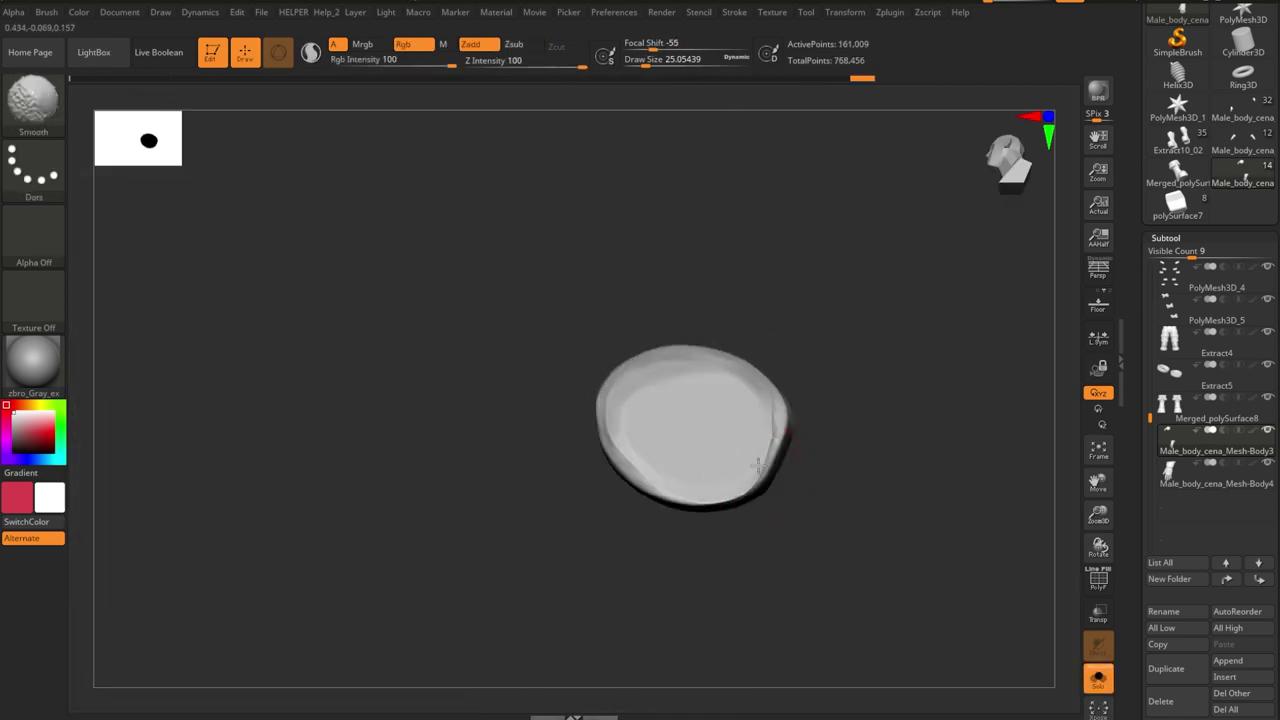
{"action": "mouse_move", "coordinate": [758, 466]}
{"action": "left_mouse_down"}
{"action": "mouse_move", "coordinate": [823, 346]}
{"action": "mouse_move", "coordinate": [773, 455]}
{"action": "mouse_move", "coordinate": [829, 406]}
{"action": "left_mouse_up"}
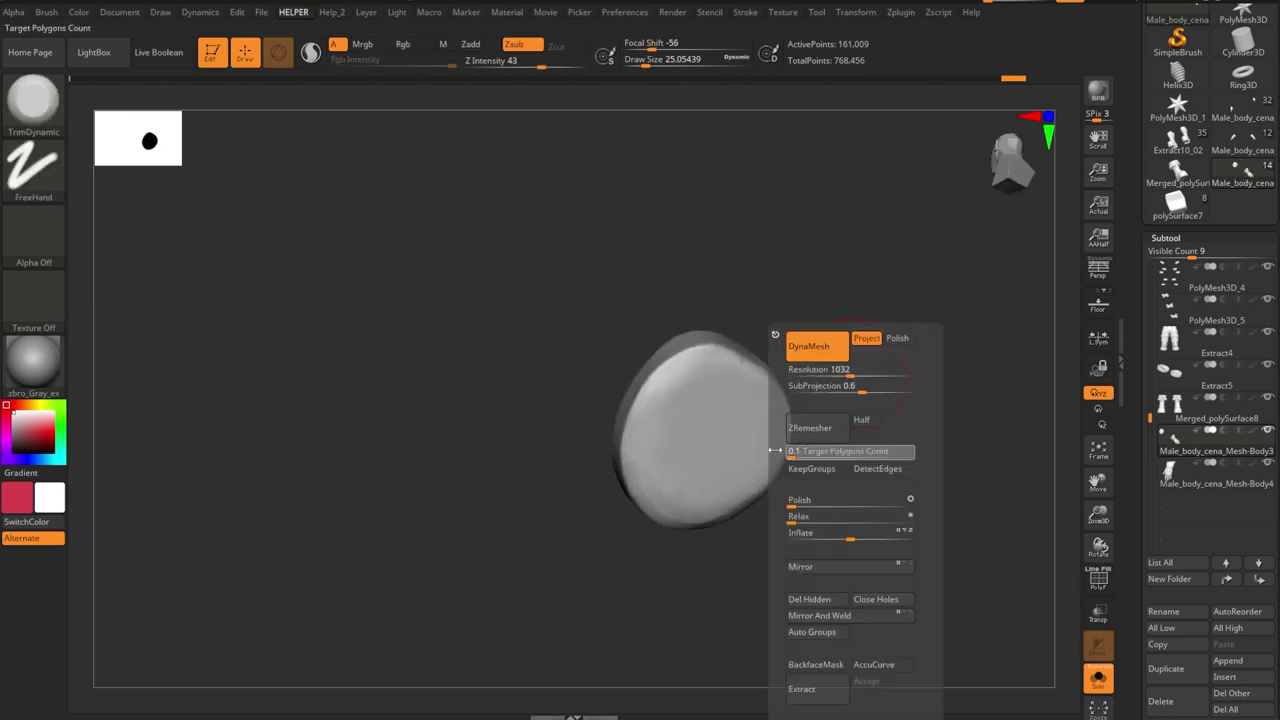
- Solo the red ring and switch to the ZModeler brush to edit its polygons
{"action": "key", "text": "shift+alt+s"}
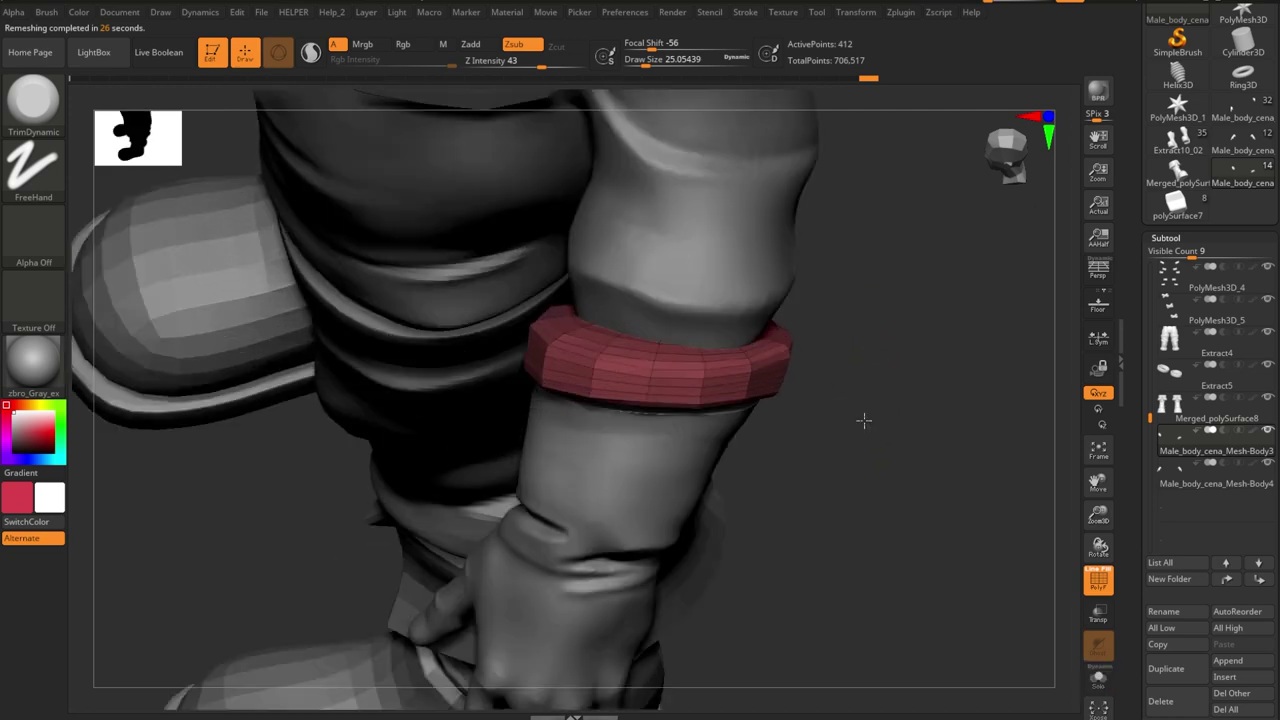
{"action": "key", "text": "b"}
{"action": "key", "text": "z"}
{"action": "key", "text": "m"}
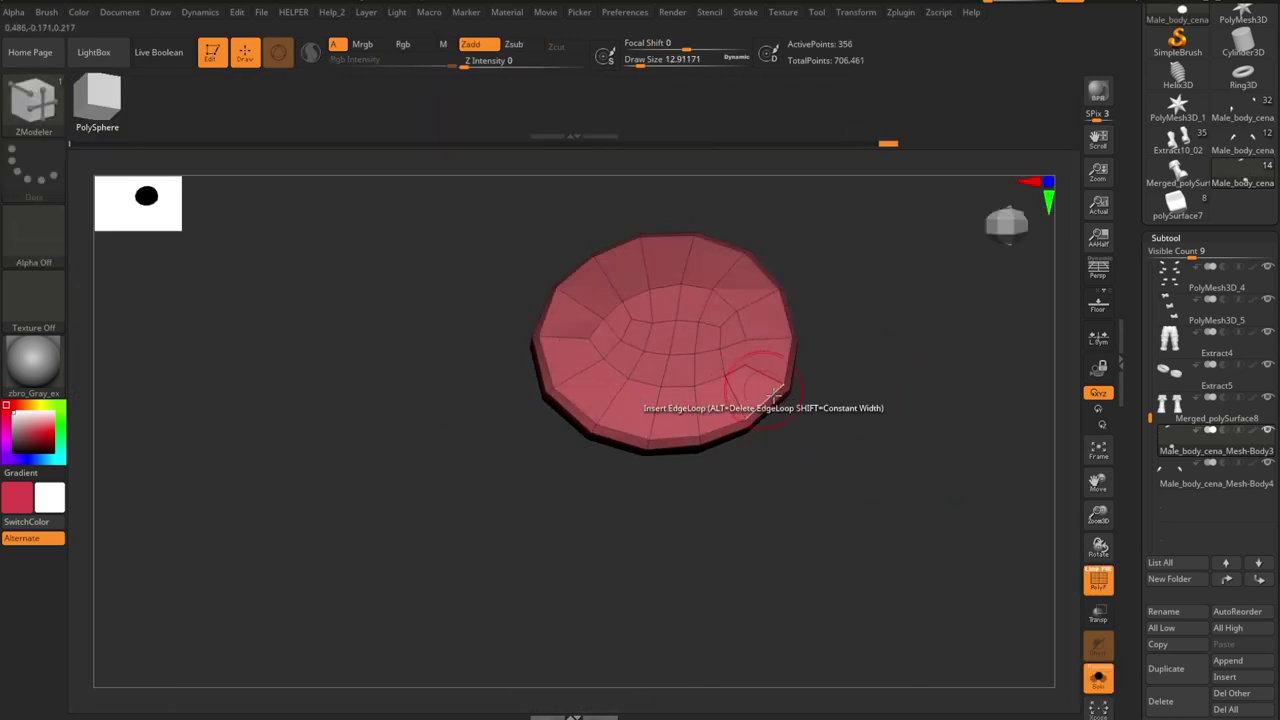
{"action": "left_click_drag", "start_coordinate": [775, 393], "coordinate": [929, 317]}
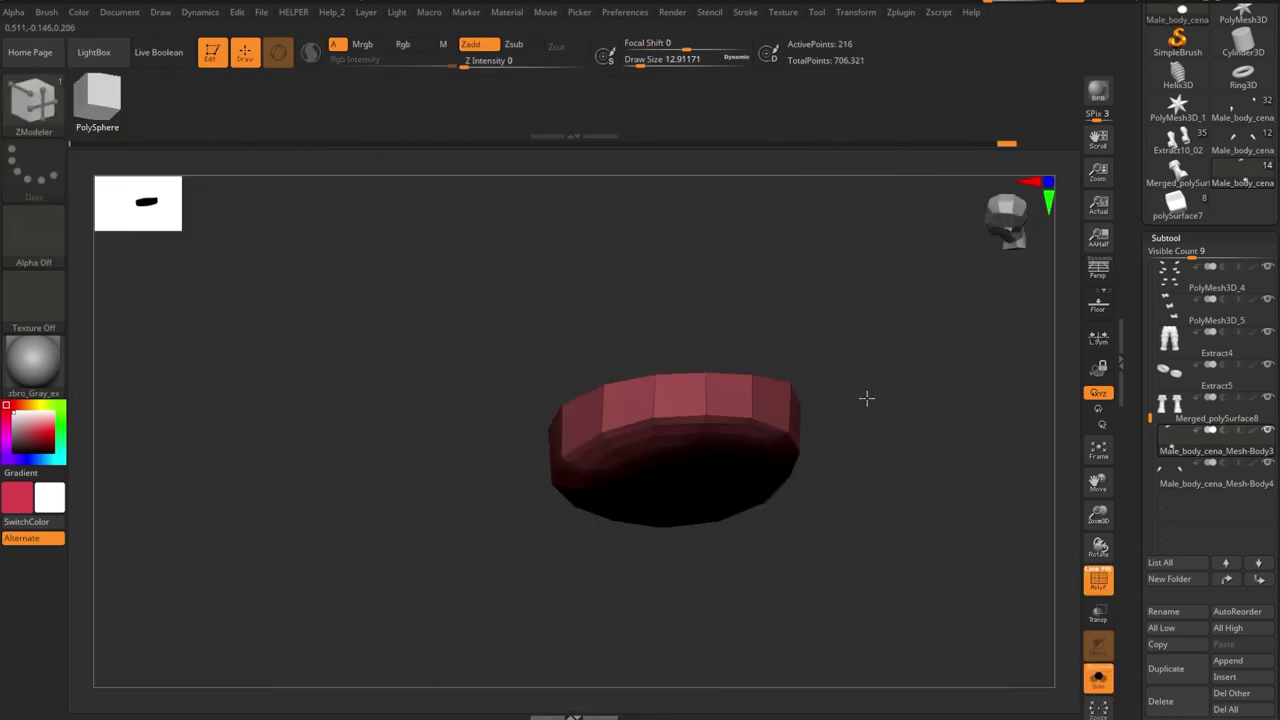
{"action": "mouse_move", "coordinate": [866, 398]}
{"action": "left_mouse_down"}
{"action": "mouse_move", "coordinate": [832, 345]}
{"action": "mouse_move", "coordinate": [782, 320]}
{"action": "left_mouse_up"}
- Unsolo and reshape the cuff band around the forearm with the Move brush
{"action": "key", "text": "shift+alt+s"}
{"action": "key", "text": "b"}
{"action": "key", "text": "m"}
{"action": "key", "text": "v"}
{"action": "mouse_move", "coordinate": [651, 385]}
{"action": "left_mouse_down"}
{"action": "mouse_move", "coordinate": [903, 431]}
{"action": "mouse_move", "coordinate": [740, 529]}
{"action": "mouse_move", "coordinate": [740, 474]}
{"action": "mouse_move", "coordinate": [829, 453]}
{"action": "mouse_move", "coordinate": [851, 366]}
{"action": "mouse_move", "coordinate": [834, 331]}
{"action": "left_mouse_up"}
- Solo the glove and slice the top of its sleeve off at an angle with TrimCurve
{"action": "left_click", "coordinate": [851, 366], "text": "alt"}
{"action": "key", "text": "shift+alt+s"}
{"action": "key", "text": "ctrl+shift"}
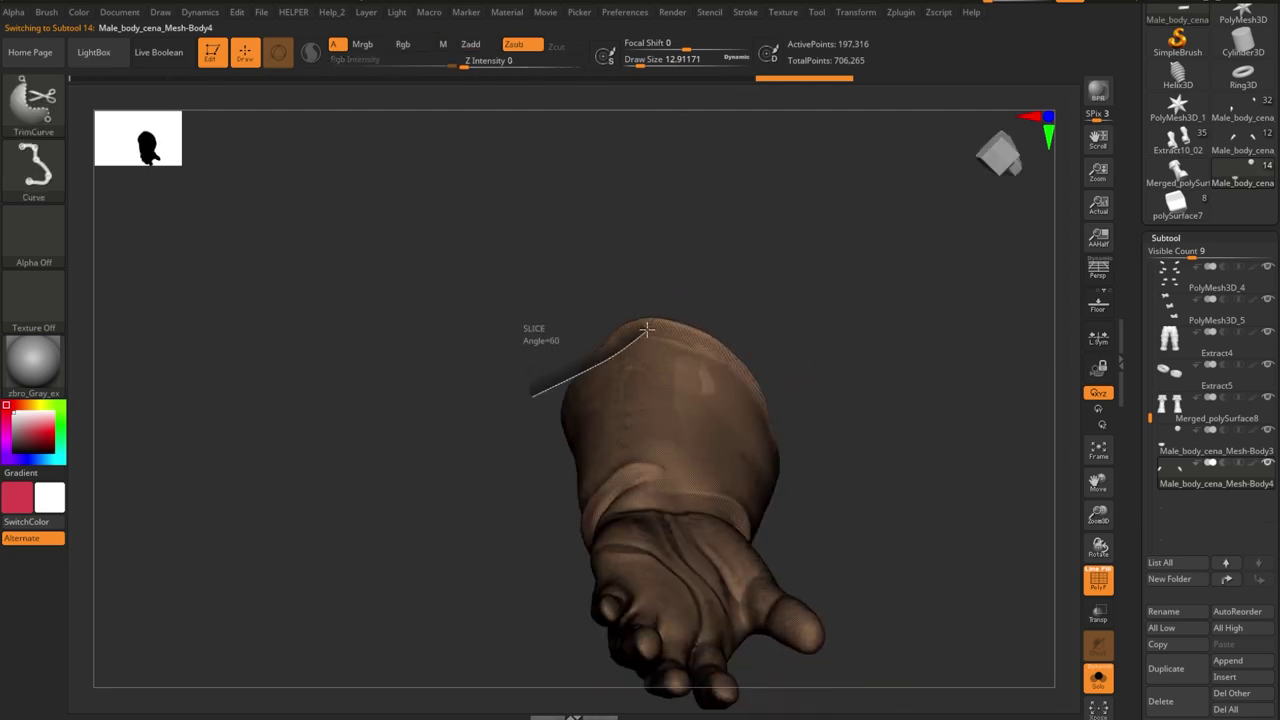
{"action": "mouse_move", "coordinate": [833, 372]}
{"action": "left_mouse_down"}
{"action": "mouse_move", "coordinate": [891, 286]}
{"action": "mouse_move", "coordinate": [726, 289]}
{"action": "mouse_move", "coordinate": [834, 308]}
{"action": "left_mouse_up"}
{"action": "key", "text": "shift+alt+s"}
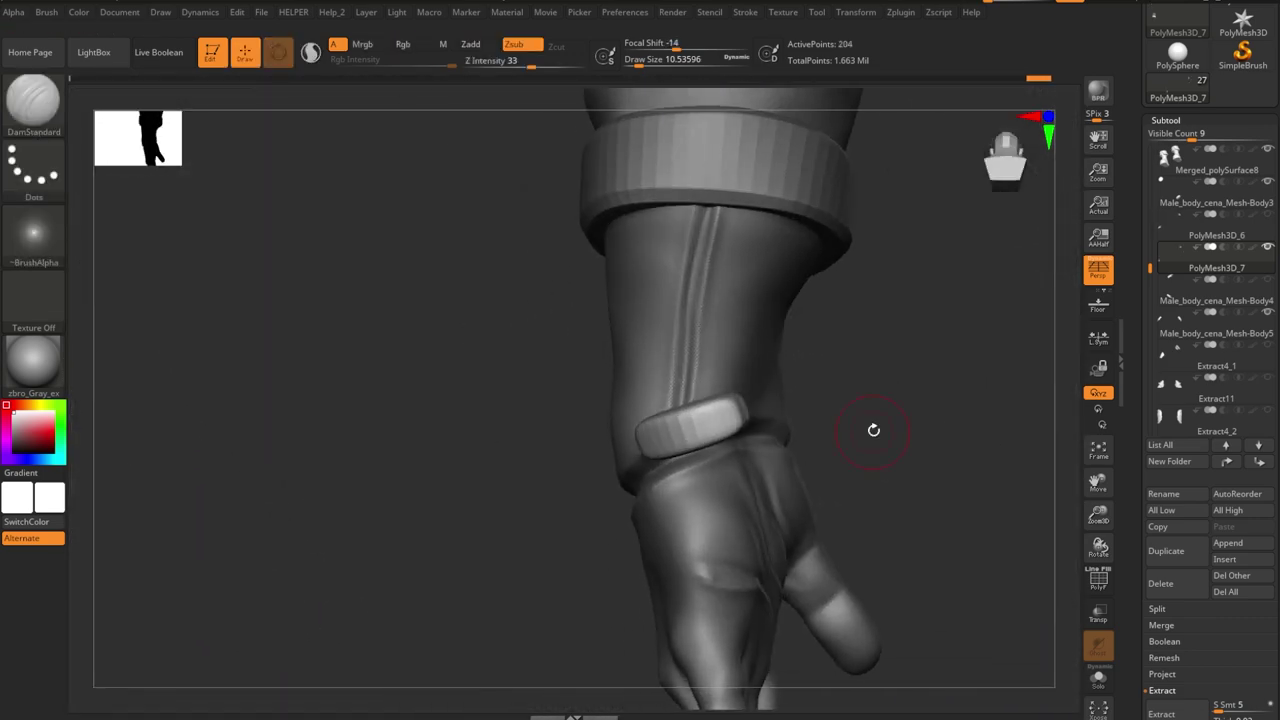
- Switch to the Transpose move gizmo to position the wrist strap
{"action": "key", "text": "w"}
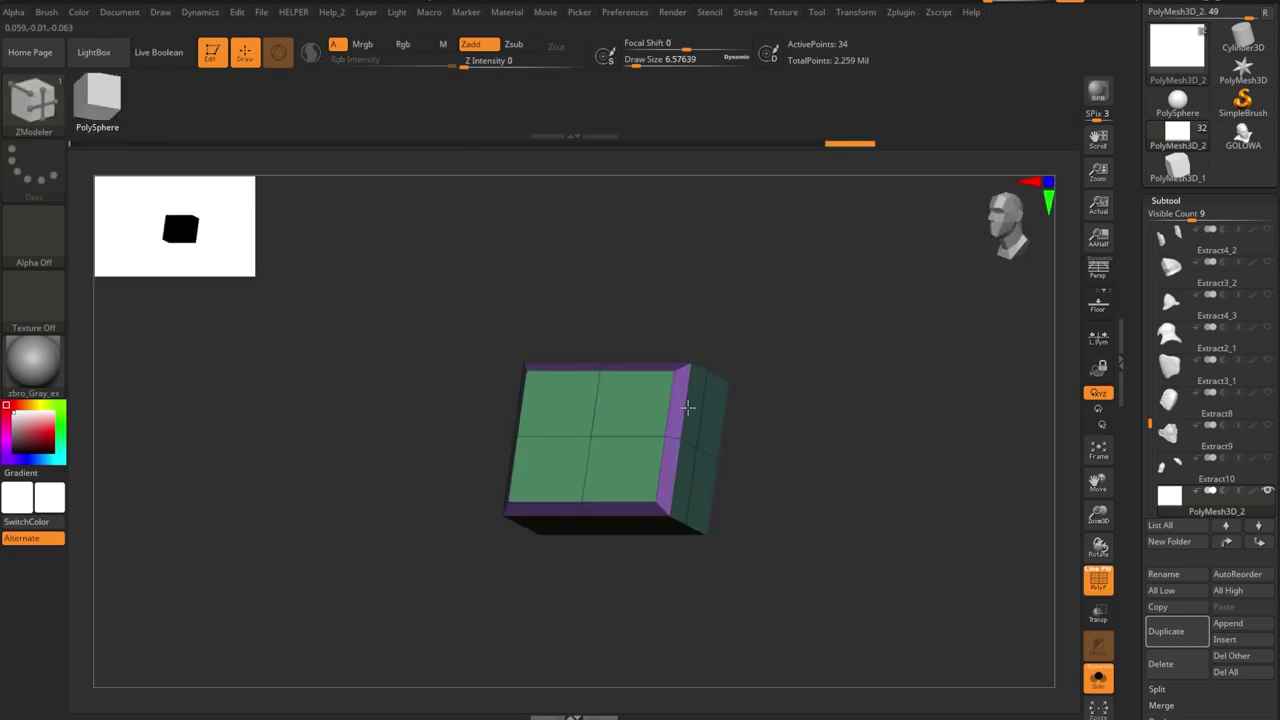
- Bevel the box edges, inset a recessed front panel, and add edge loops to form the buckle
{"action": "left_click_drag", "start_coordinate": [800, 460], "coordinate": [858, 468]}
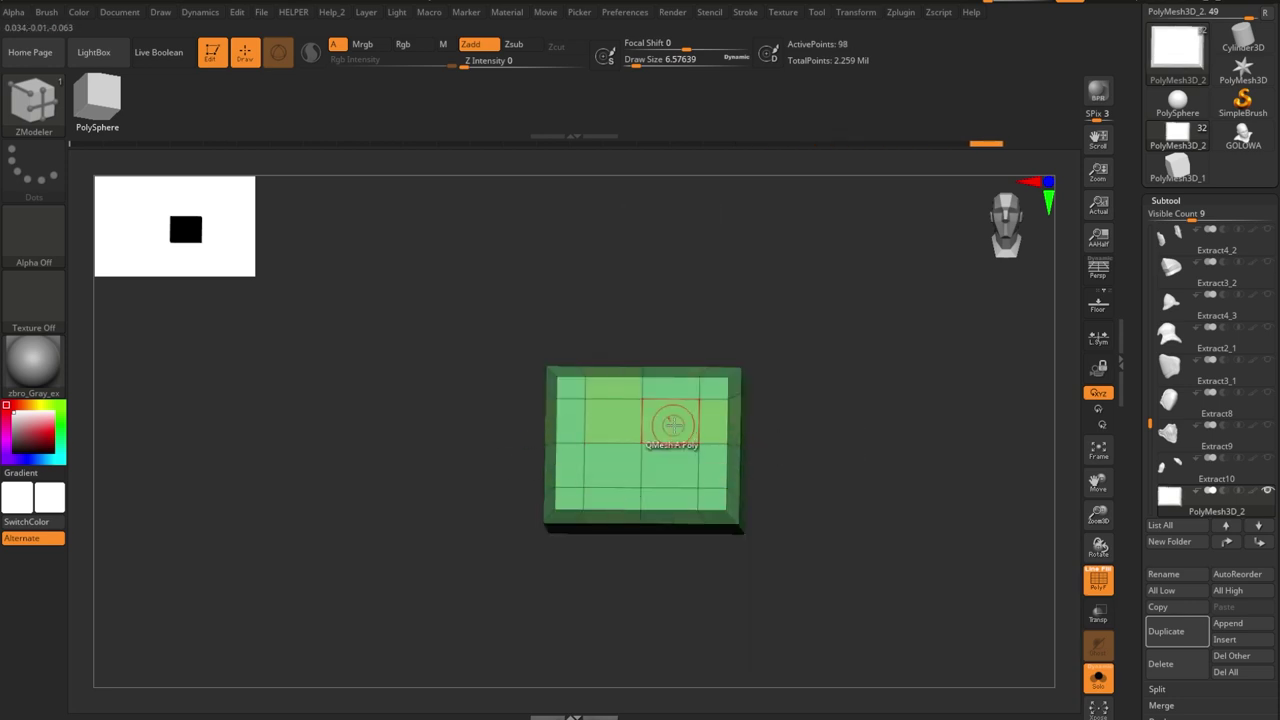
{"action": "left_click_drag", "start_coordinate": [673, 425], "coordinate": [897, 449]}
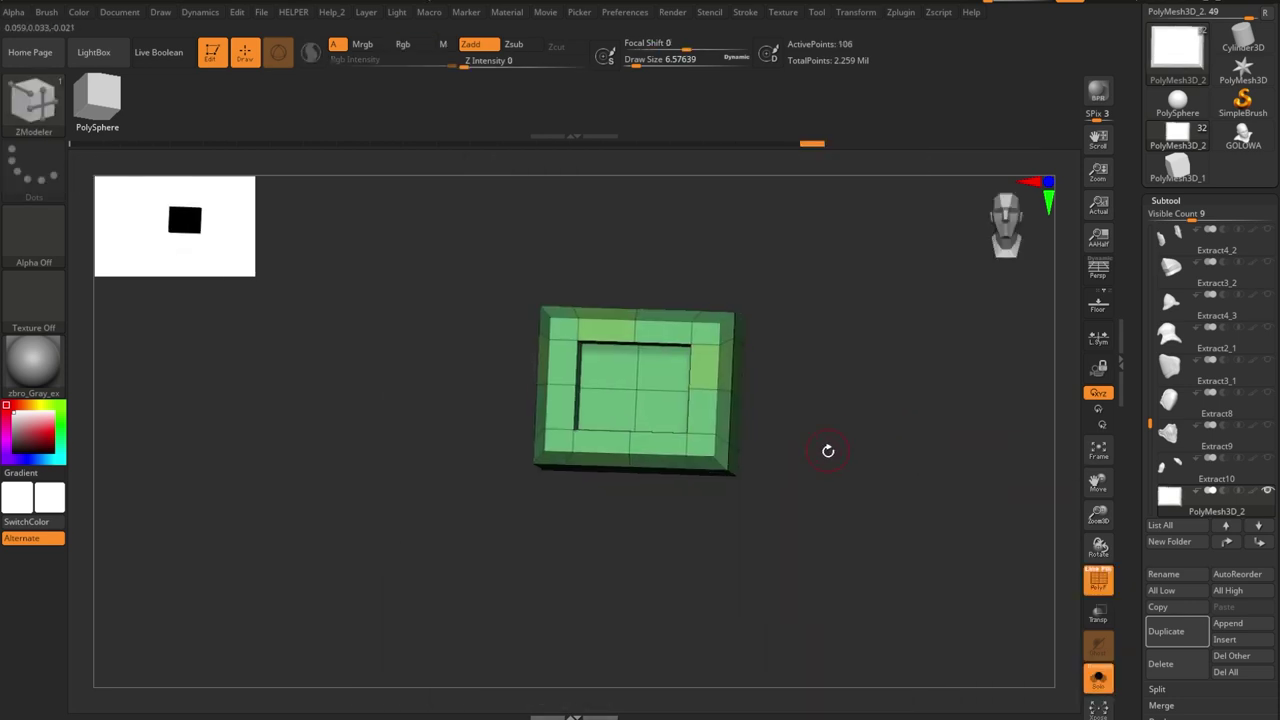
{"action": "left_click", "coordinate": [708, 454]}
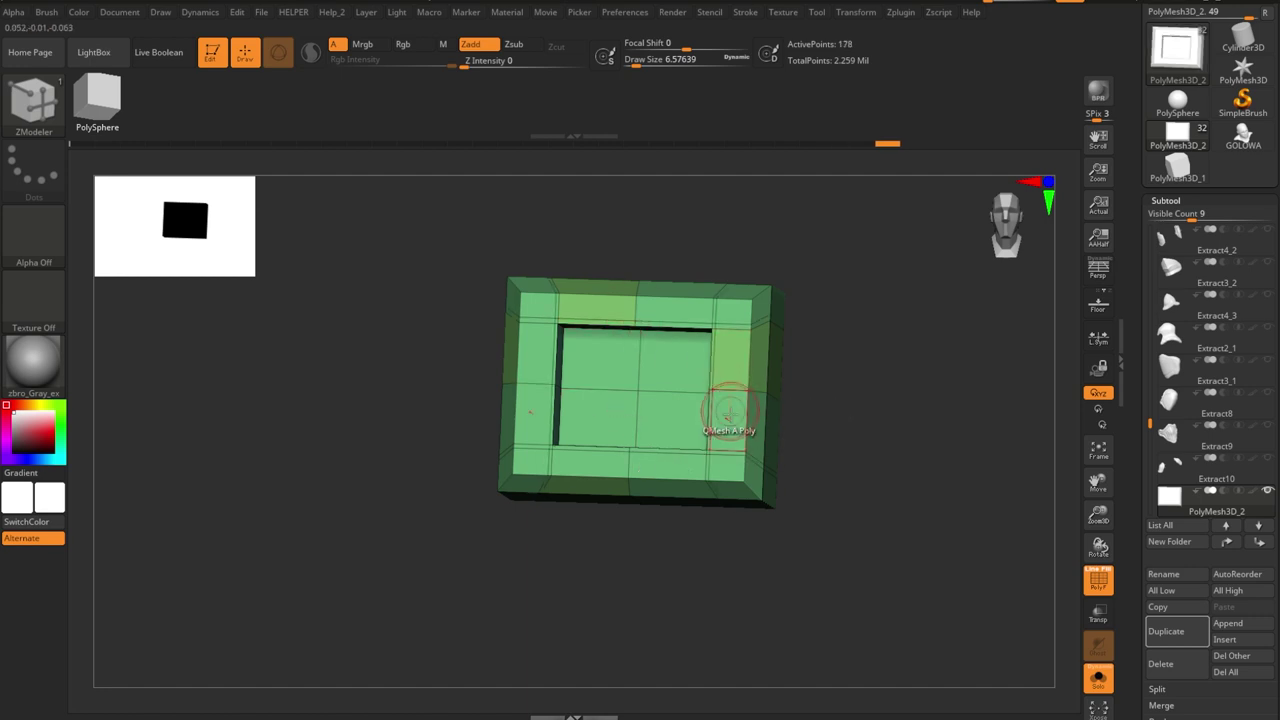
{"action": "left_click_drag", "start_coordinate": [861, 323], "coordinate": [846, 346]}
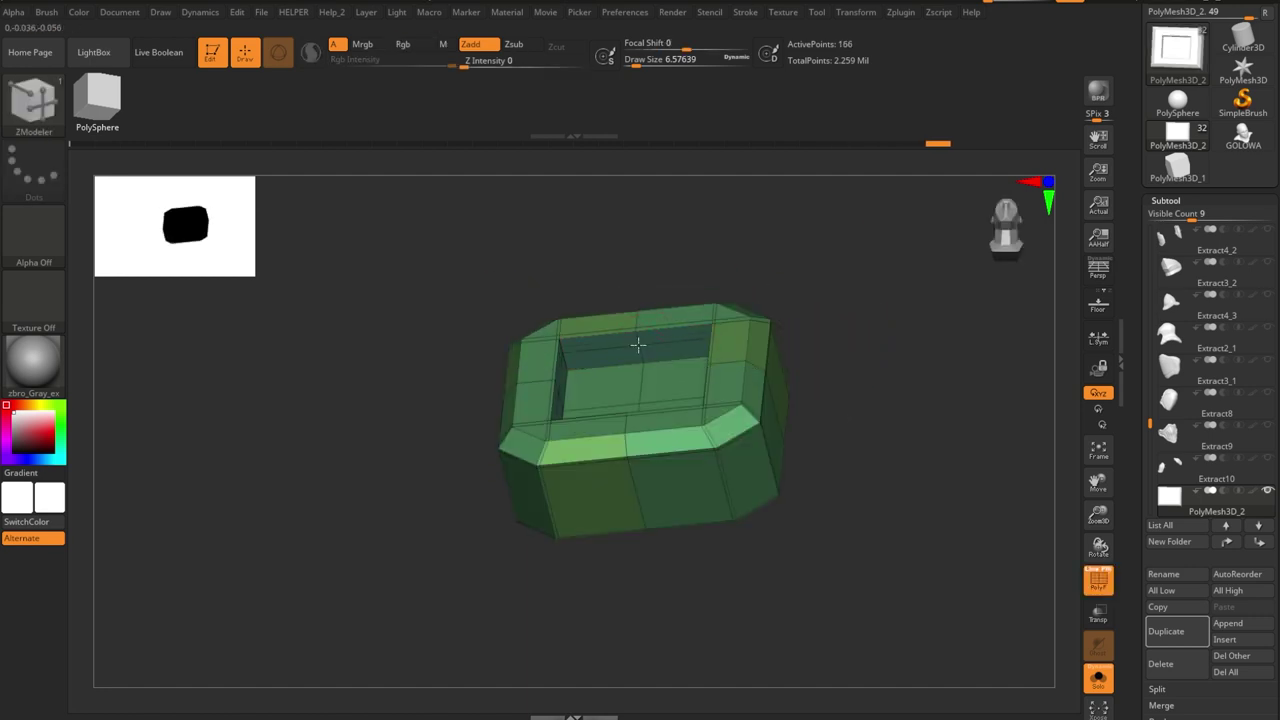
{"action": "left_click_drag", "start_coordinate": [658, 353], "coordinate": [889, 393], "text": "shift"}
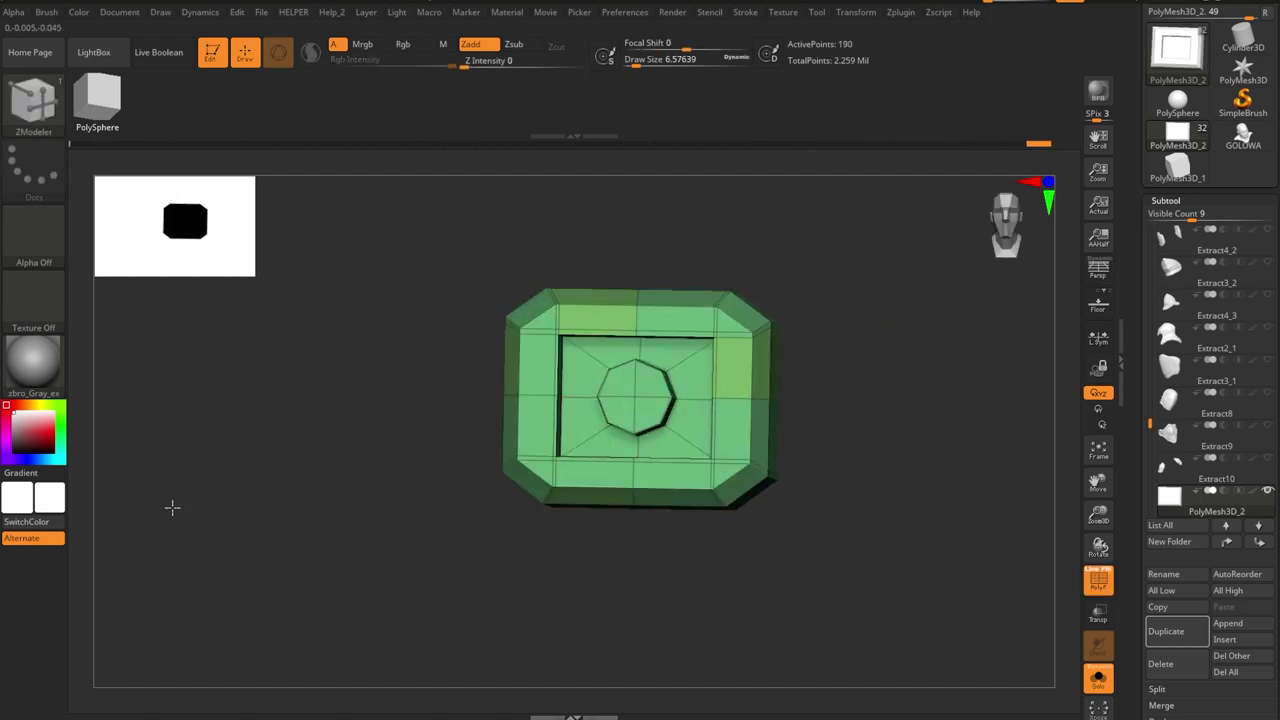
{"action": "left_click_drag", "start_coordinate": [172, 508], "coordinate": [894, 429]}
{"action": "key", "text": "space"}
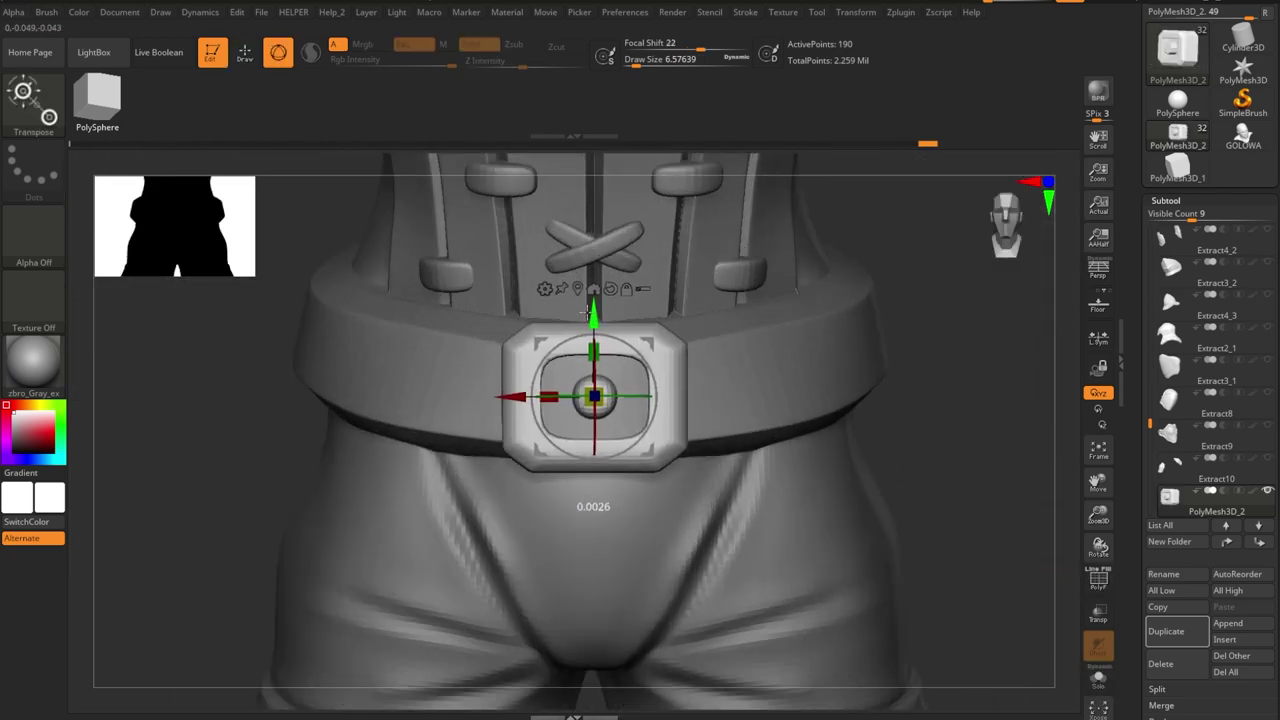
{"action": "mouse_move", "coordinate": [586, 312]}
{"action": "right_mouse_down"}
{"action": "mouse_move", "coordinate": [871, 443]}
{"action": "mouse_move", "coordinate": [607, 338]}
{"action": "right_mouse_up"}
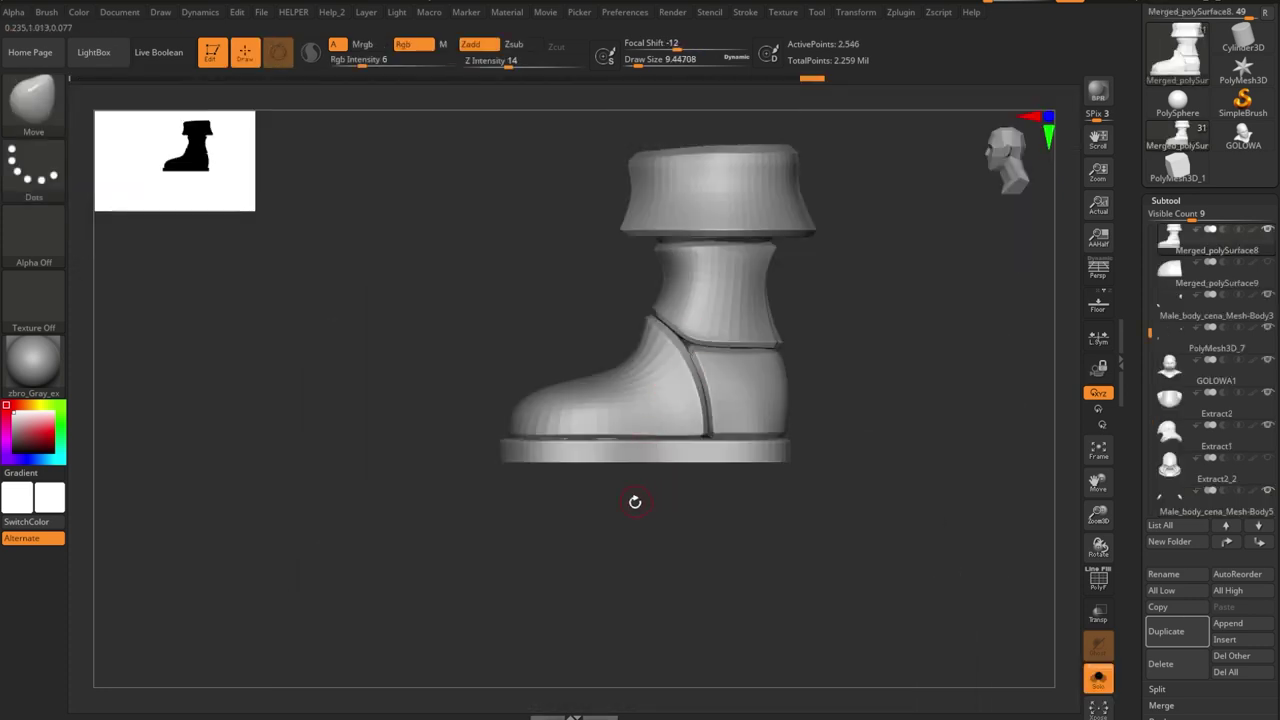
- Select the Merged_polySurface9_1 boot piece and reposition its toe piece with the Move gizmo
{"action": "left_click", "coordinate": [621, 373], "text": "alt"}
{"action": "left_click_drag", "start_coordinate": [1140, 337], "coordinate": [1153, 261]}
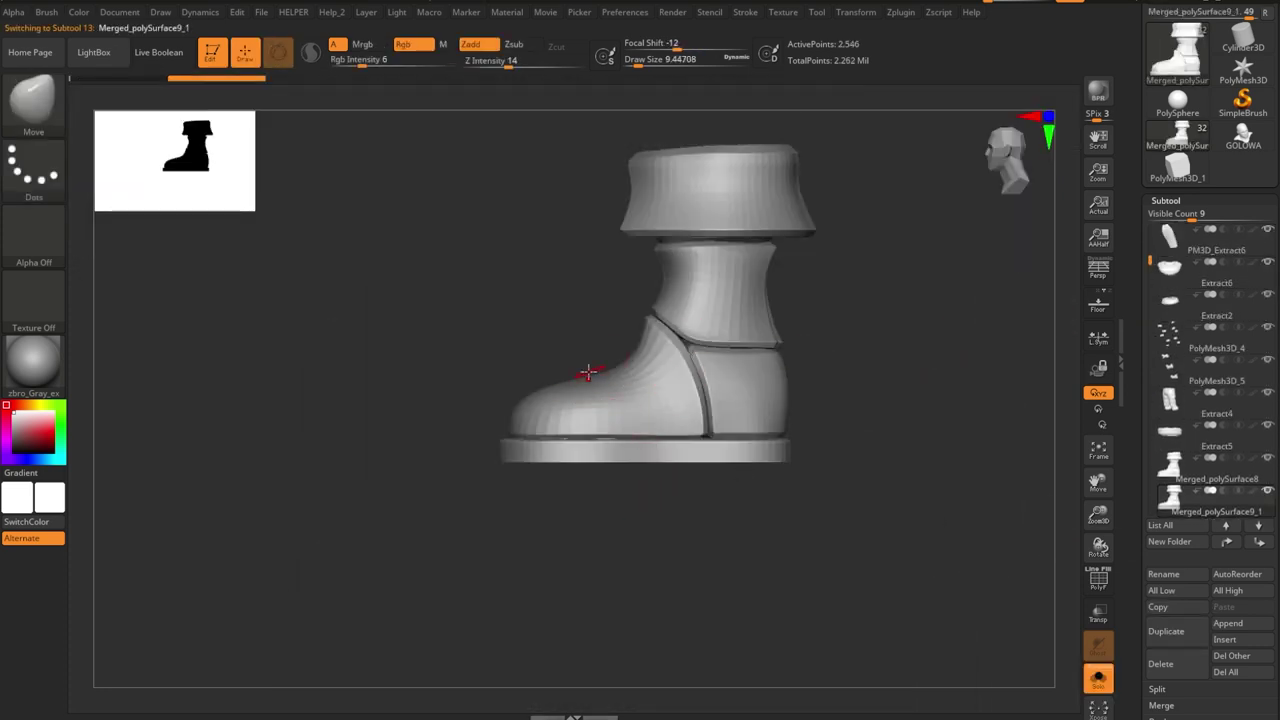
{"action": "key", "text": "shift+f"}
{"action": "left_click", "coordinate": [600, 443], "text": "ctrl+shift"}
{"action": "key", "text": "b"}
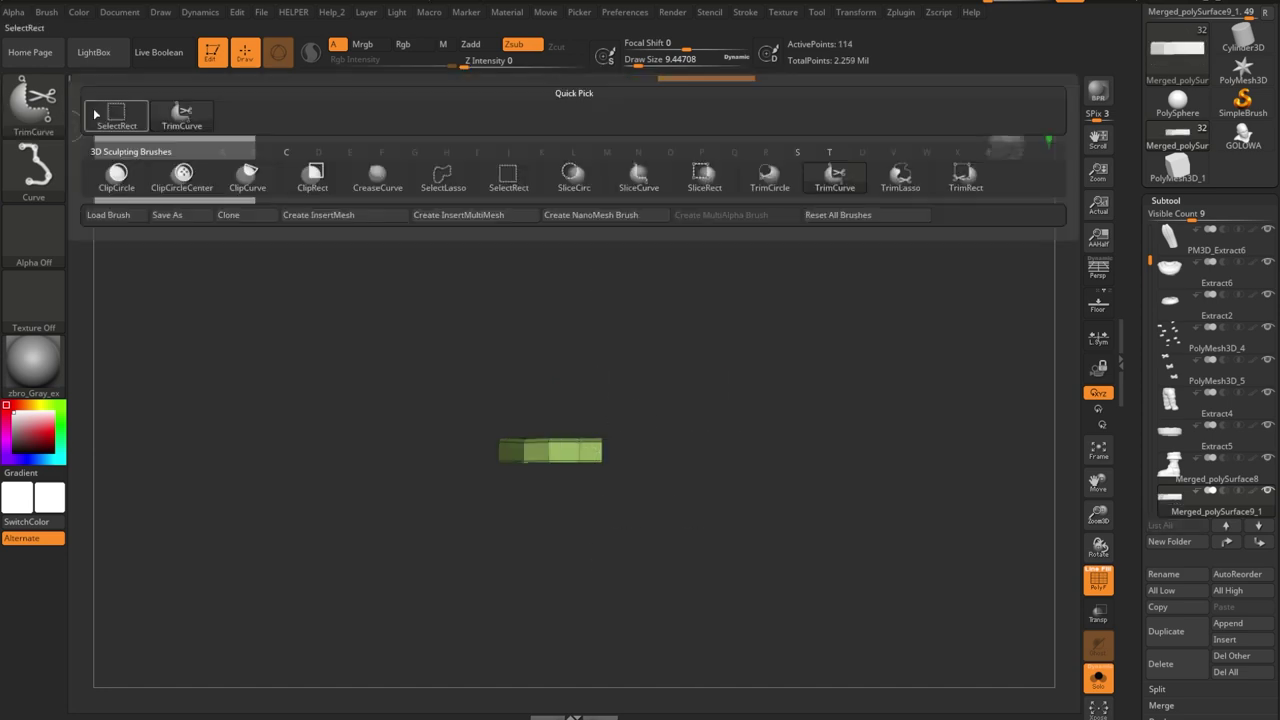
{"action": "key", "text": "m"}
{"action": "key", "text": "v"}
{"action": "key", "text": "shift+f"}
{"action": "left_click_drag", "start_coordinate": [507, 527], "coordinate": [543, 530], "text": "alt"}
{"action": "key", "text": "w"}
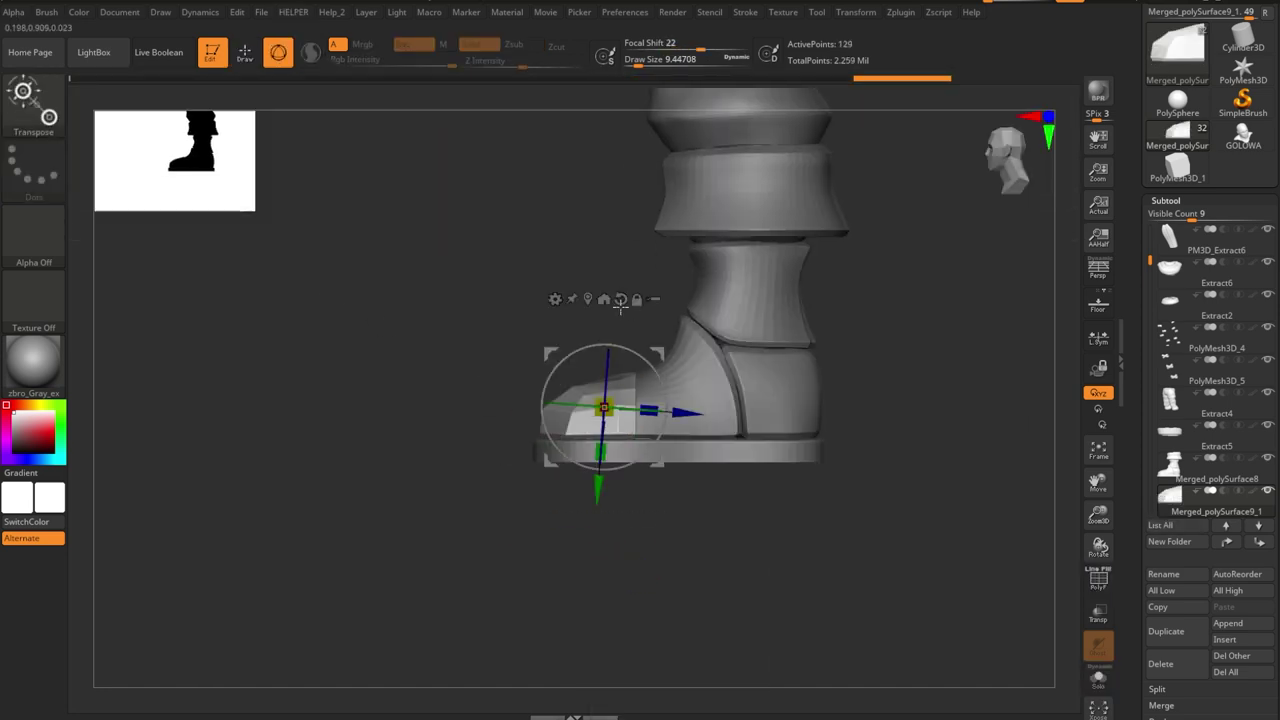
- Slice the toe cap off the boot with a vertical SliceCurve cut
{"action": "left_click_drag", "start_coordinate": [502, 417], "coordinate": [666, 426], "text": "shift"}
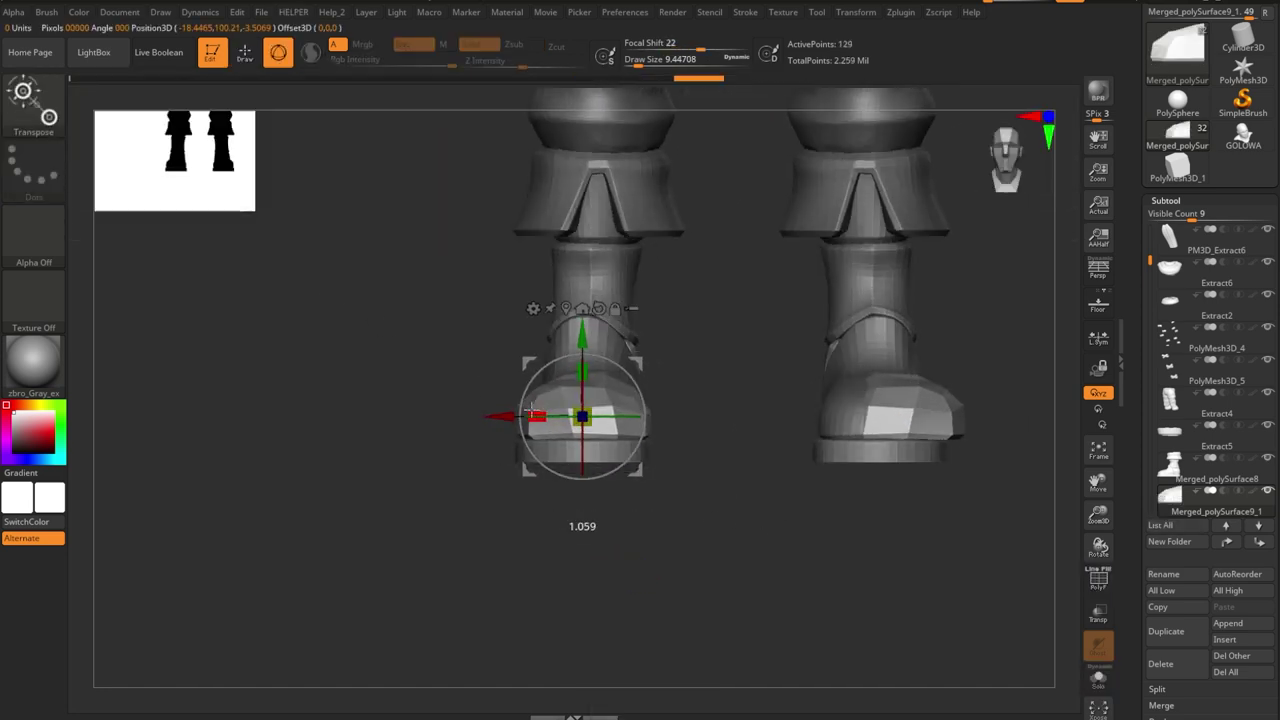
{"action": "key", "text": "q"}
{"action": "mouse_move", "coordinate": [620, 530]}
{"action": "left_mouse_down"}
{"action": "mouse_move", "coordinate": [646, 560]}
{"action": "mouse_move", "coordinate": [789, 603]}
{"action": "mouse_move", "coordinate": [737, 491]}
{"action": "mouse_move", "coordinate": [761, 525]}
{"action": "left_mouse_up"}
{"action": "key", "text": "shift+f"}
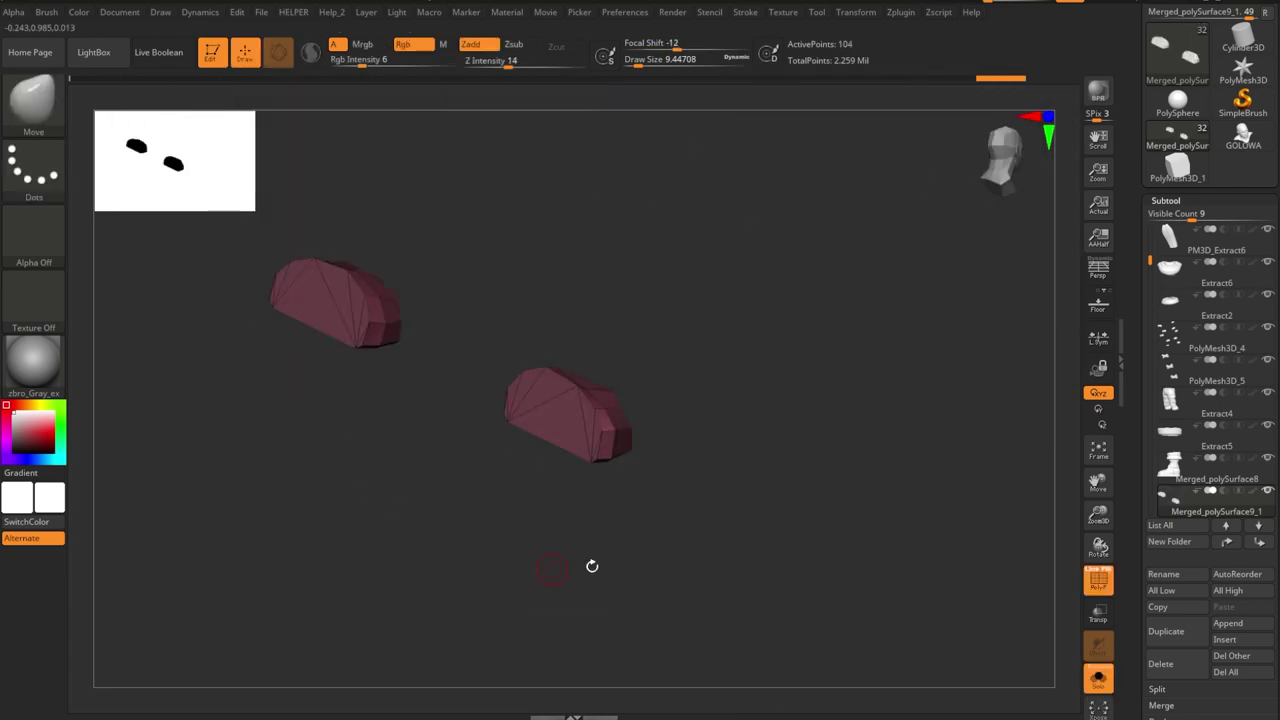
{"action": "mouse_move", "coordinate": [591, 566]}
{"action": "left_mouse_down", "text": "shift"}
{"action": "mouse_move", "coordinate": [787, 489]}
{"action": "mouse_move", "coordinate": [763, 509]}
{"action": "mouse_move", "coordinate": [674, 363]}
{"action": "mouse_move", "coordinate": [597, 311]}
{"action": "mouse_move", "coordinate": [788, 353]}
{"action": "left_mouse_up", "text": "shift"}
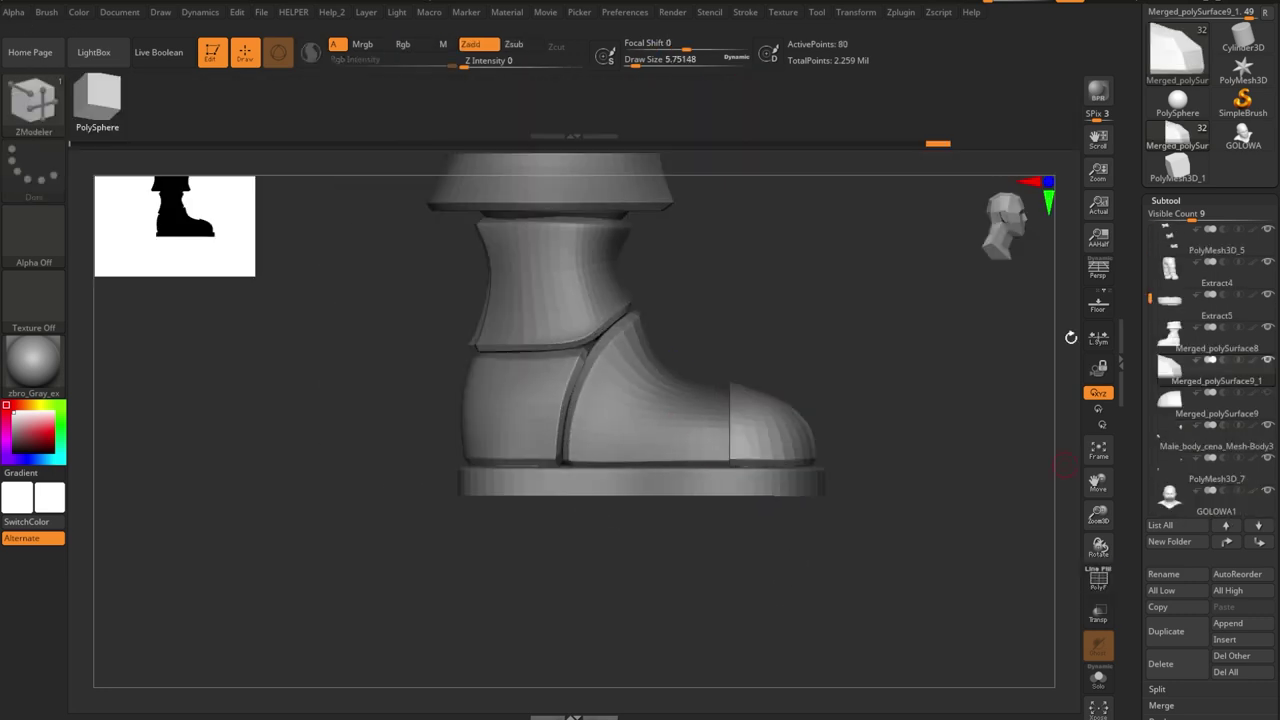
{"action": "left_click_drag", "start_coordinate": [736, 312], "coordinate": [730, 610], "text": "ctrl+shift"}
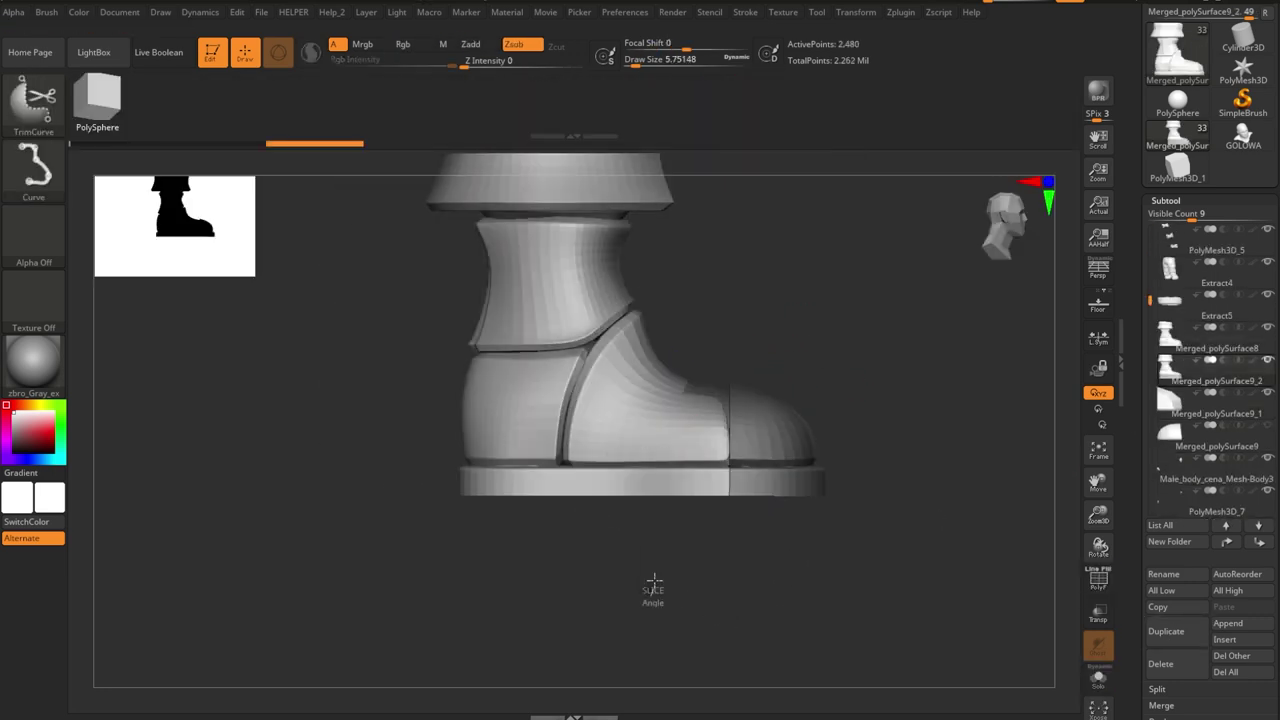
{"action": "left_click_drag", "start_coordinate": [693, 290], "coordinate": [693, 290], "text": "ctrl+shift"}
{"action": "left_click", "coordinate": [742, 498], "text": "ctrl+shift"}
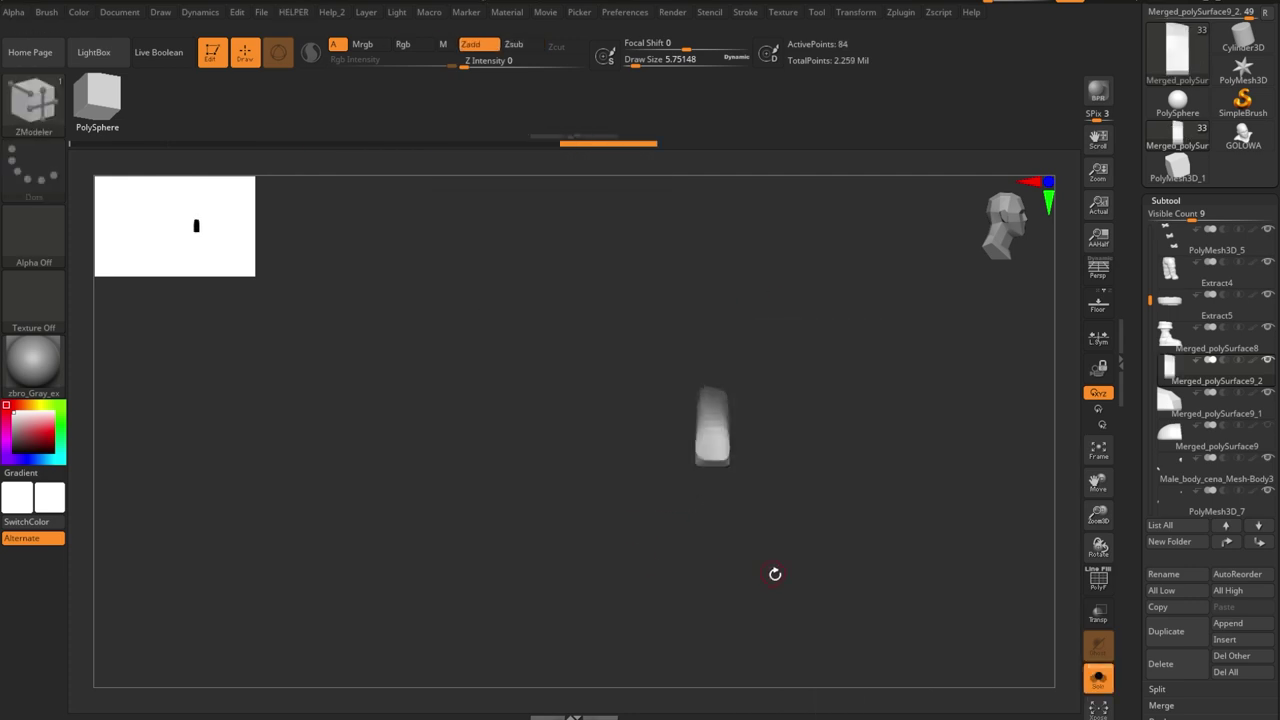
{"action": "key", "text": "w"}
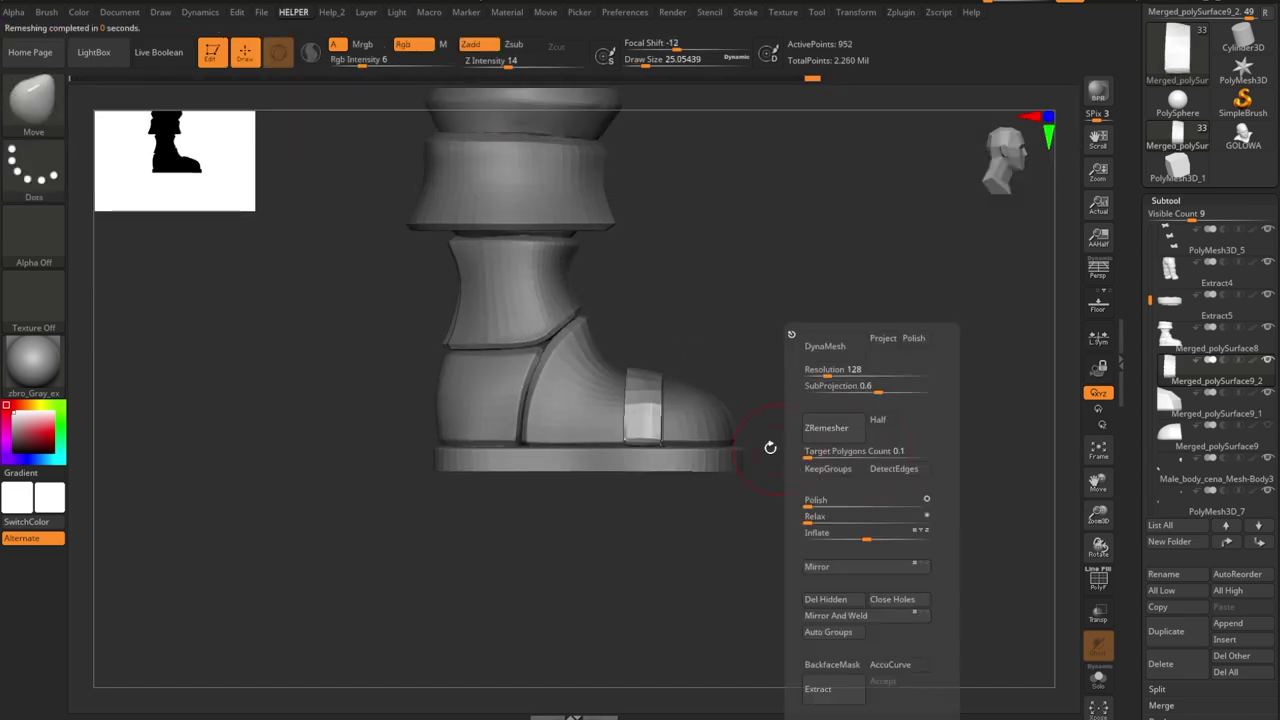
- ZRemesh the strap band across the foot for clean, even topology
{"action": "key", "text": "shift+f"}
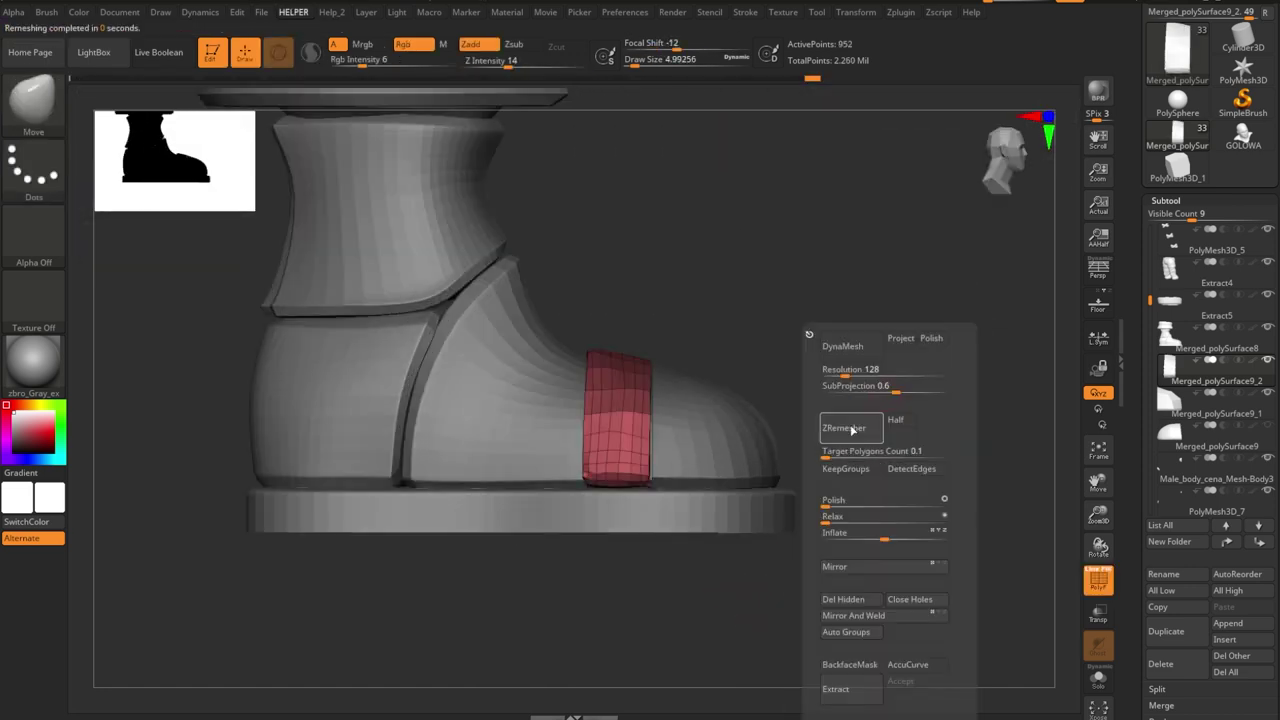
{"action": "left_click", "coordinate": [797, 403]}
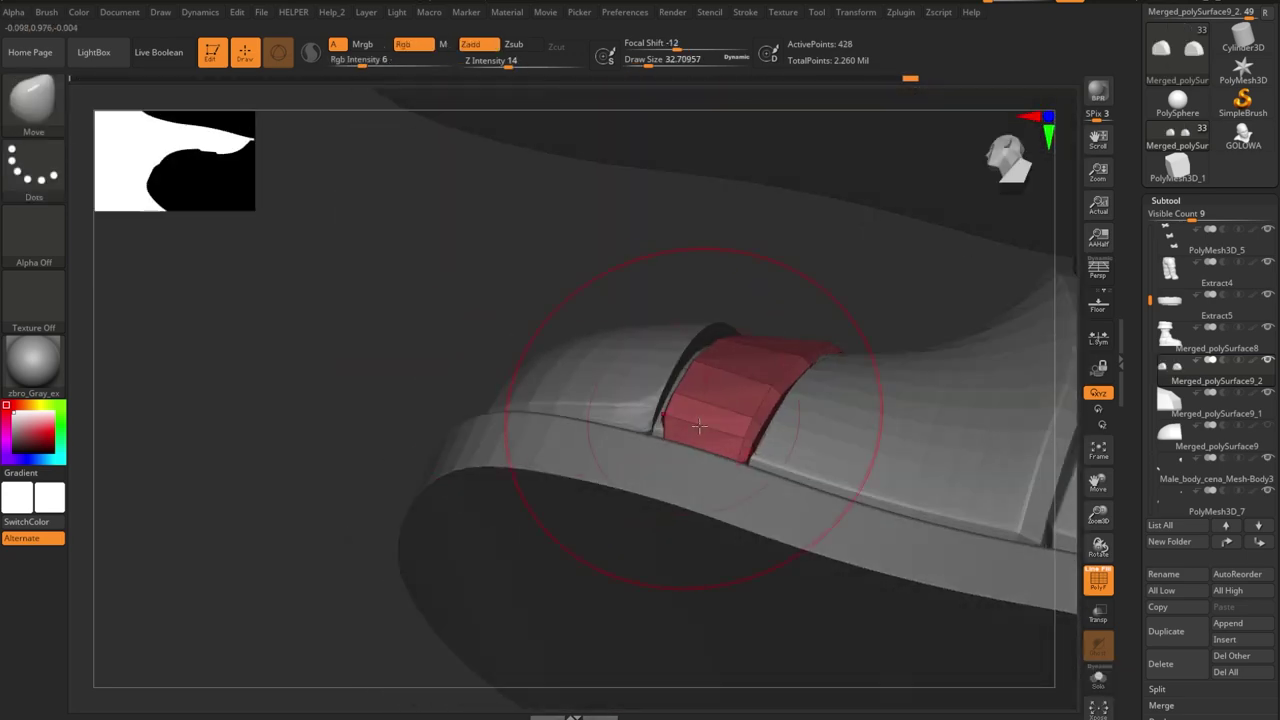
{"action": "key", "text": "space"}
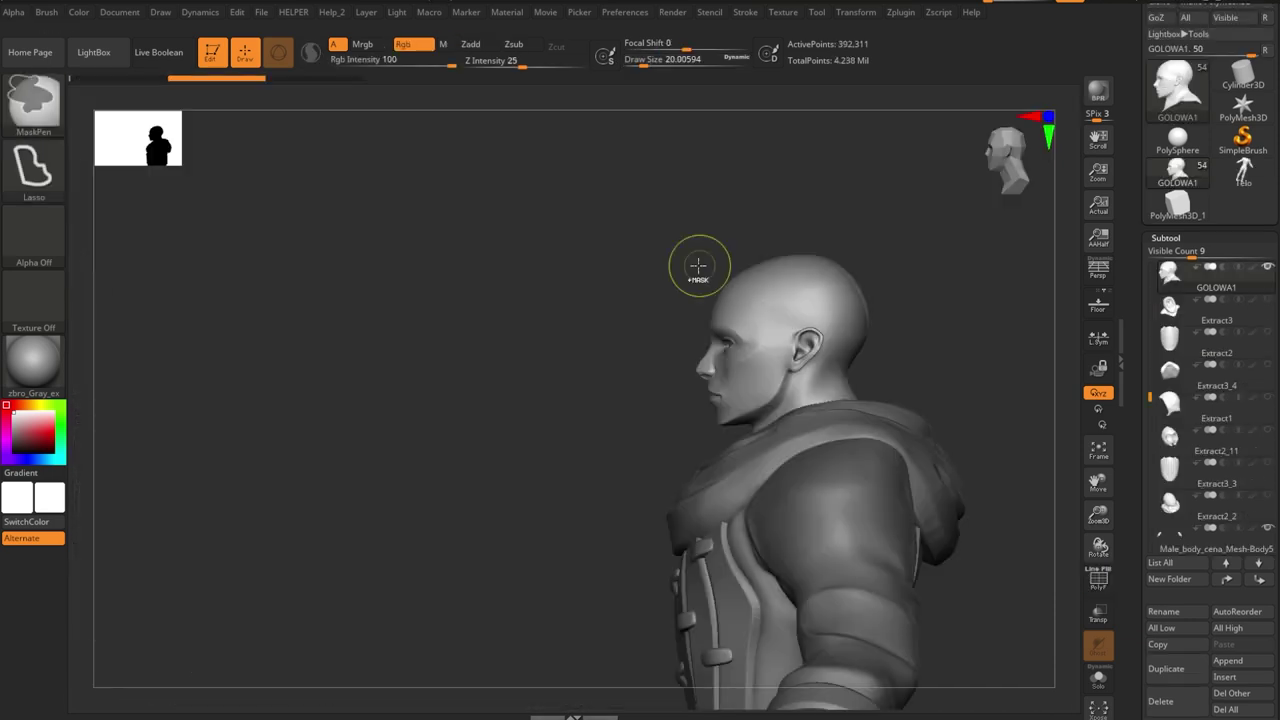
- Mask the face and neck, solo, select the Extract1 hood and make other pieces transparent
{"action": "left_click_drag", "start_coordinate": [698, 265], "coordinate": [929, 371], "text": "ctrl"}
{"action": "key", "text": "shift+alt+s"}
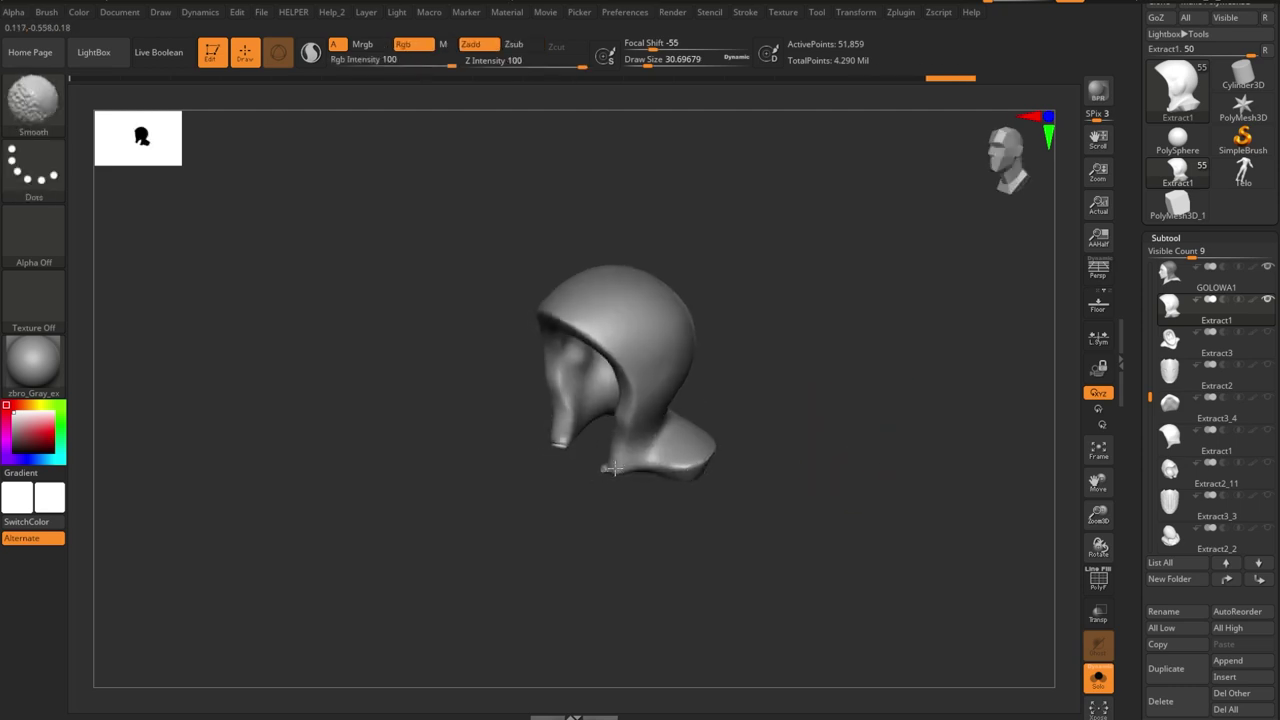
{"action": "right_click_drag", "start_coordinate": [664, 406], "coordinate": [642, 483]}
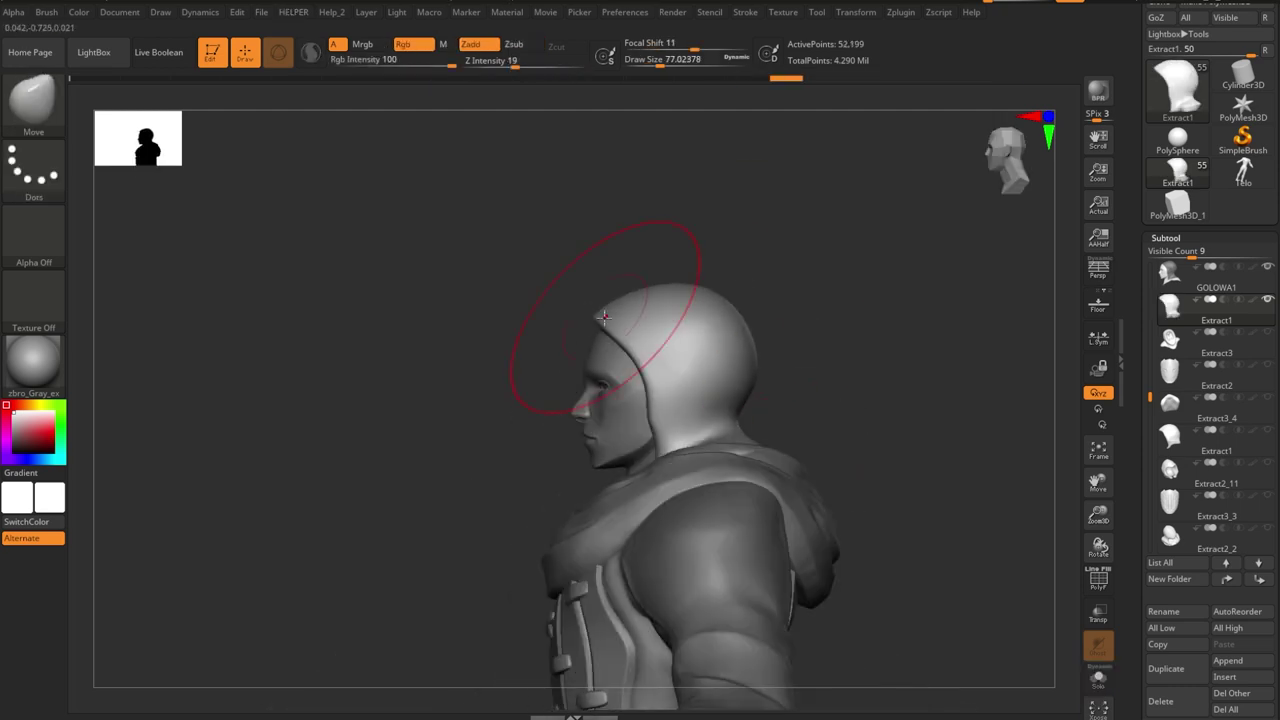
{"action": "mouse_move", "coordinate": [648, 421]}
{"action": "right_mouse_down"}
{"action": "mouse_move", "coordinate": [666, 437]}
{"action": "mouse_move", "coordinate": [686, 414]}
{"action": "mouse_move", "coordinate": [449, 426]}
{"action": "mouse_move", "coordinate": [889, 403]}
{"action": "mouse_move", "coordinate": [760, 420]}
{"action": "mouse_move", "coordinate": [611, 371]}
{"action": "mouse_move", "coordinate": [741, 430]}
{"action": "mouse_move", "coordinate": [624, 347]}
{"action": "mouse_move", "coordinate": [565, 359]}
{"action": "right_mouse_up"}
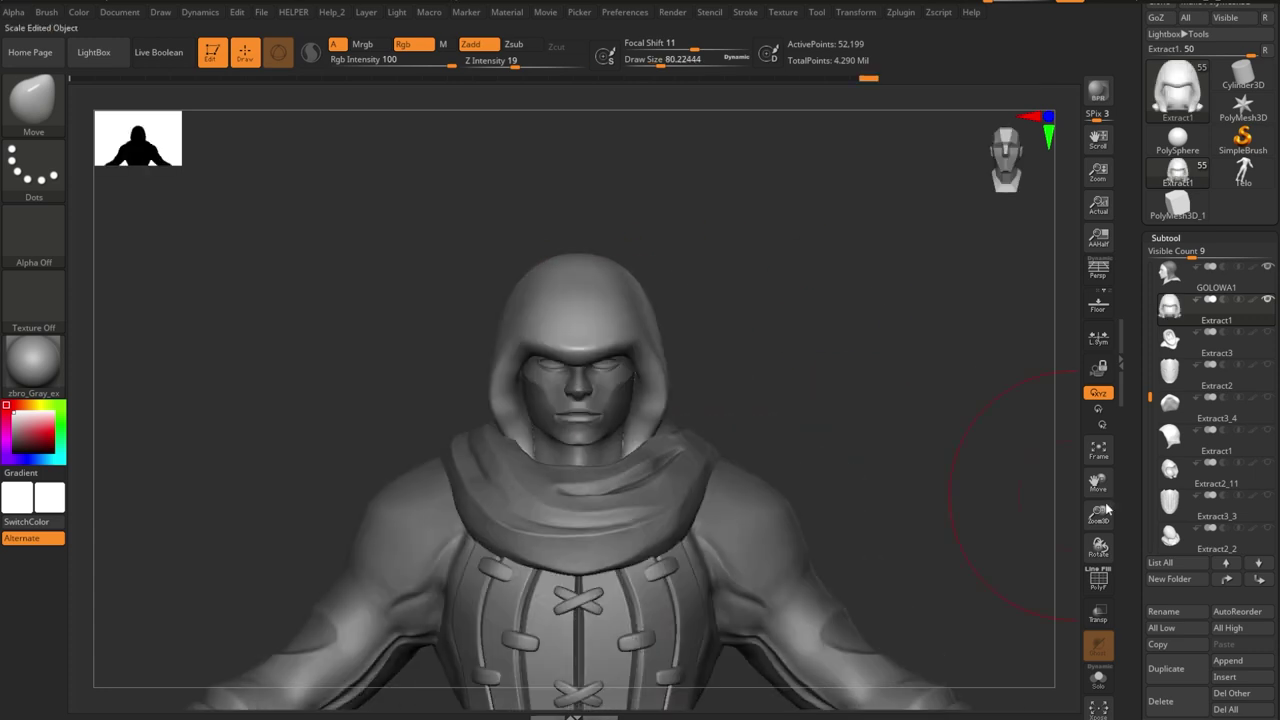
{"action": "left_click", "coordinate": [587, 290], "text": "alt"}
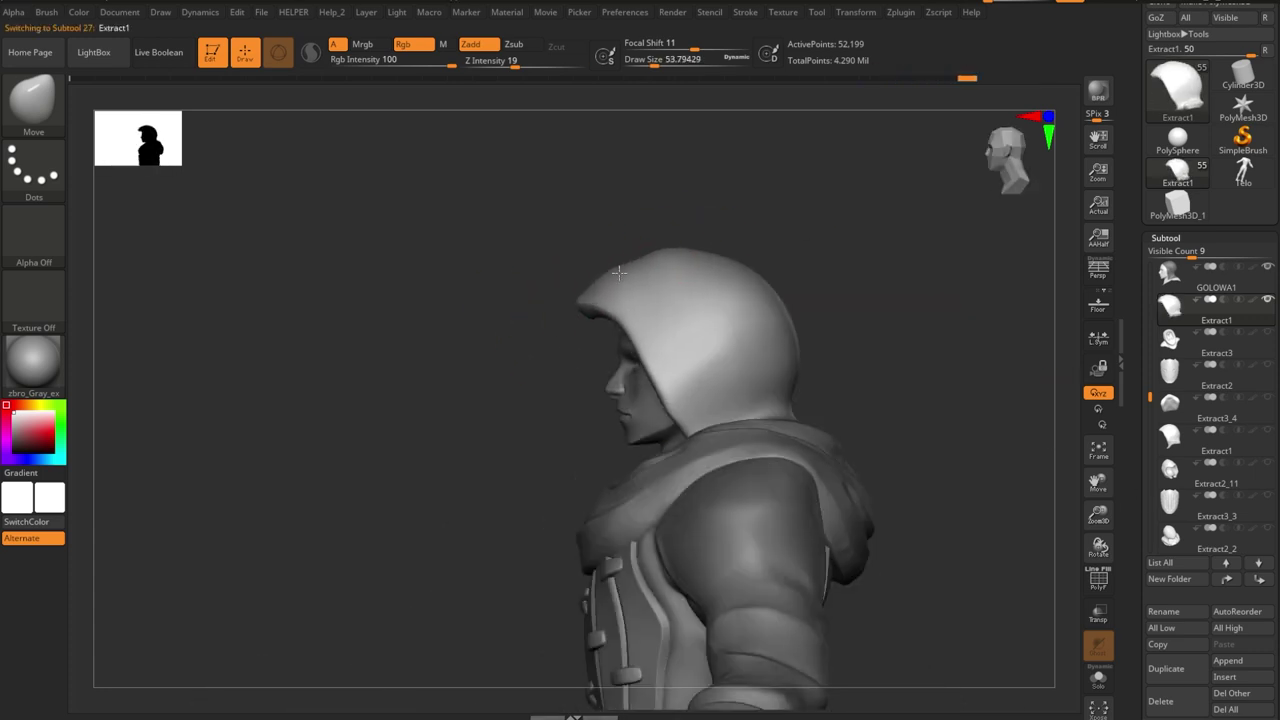
{"action": "right_click_drag", "start_coordinate": [619, 272], "coordinate": [600, 286], "text": "shift"}
{"action": "right_click_drag", "start_coordinate": [663, 457], "coordinate": [653, 431], "text": "shift"}
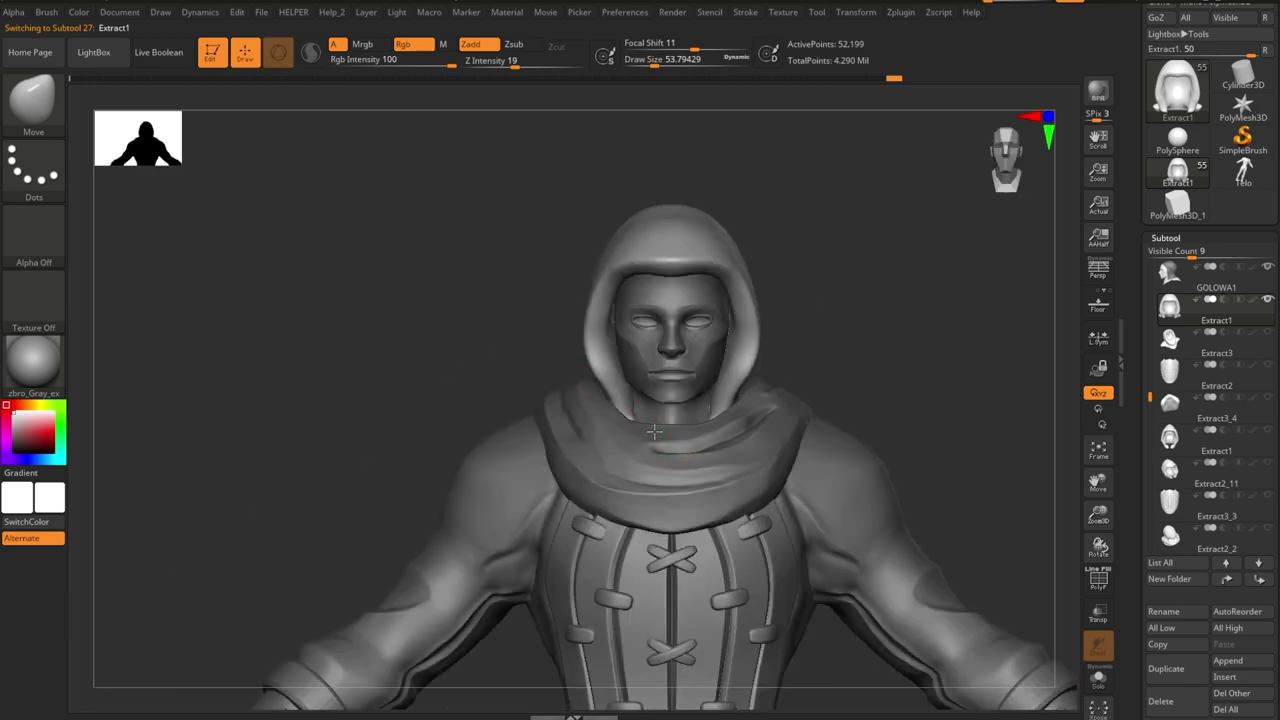
{"action": "left_click", "coordinate": [1110, 614]}
{"action": "right_click_drag", "start_coordinate": [880, 343], "coordinate": [740, 242], "text": "shift"}
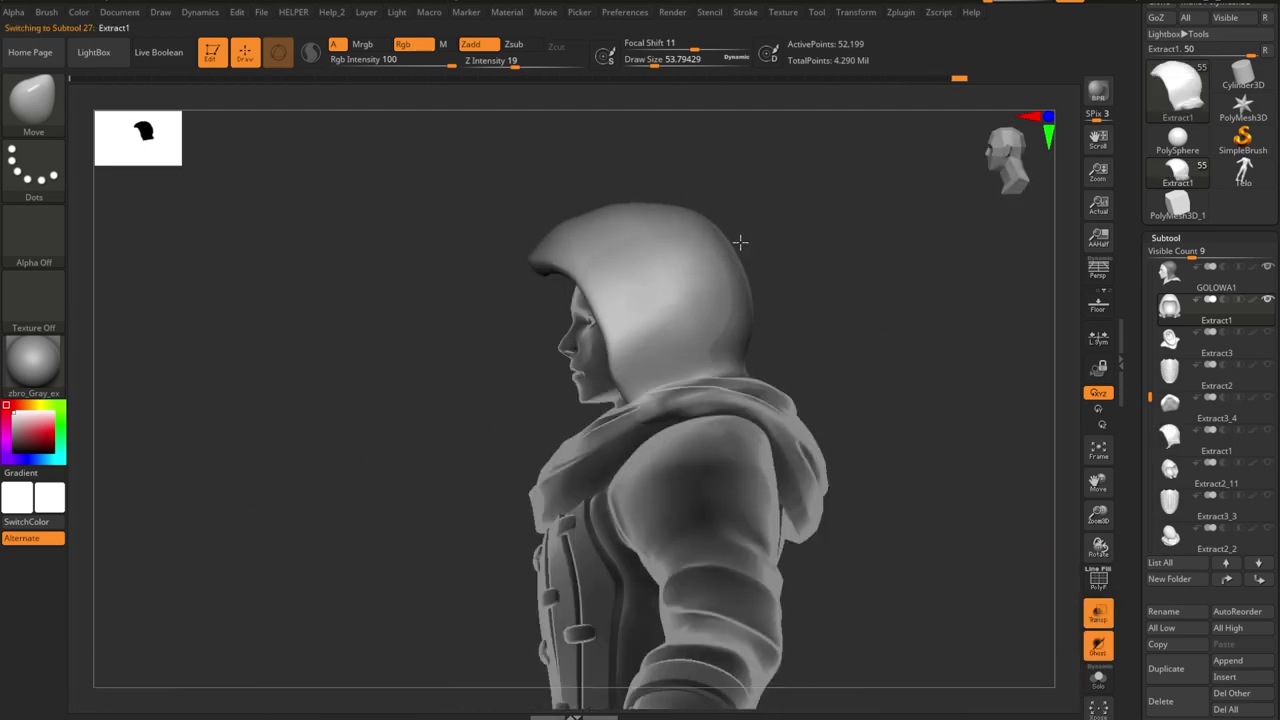
{"action": "mouse_move", "coordinate": [577, 200]}
{"action": "right_mouse_down", "text": "shift"}
{"action": "mouse_move", "coordinate": [829, 286]}
{"action": "mouse_move", "coordinate": [909, 343]}
{"action": "mouse_move", "coordinate": [618, 204]}
{"action": "right_mouse_up", "text": "shift"}
{"action": "right_click_drag", "start_coordinate": [753, 217], "coordinate": [677, 291], "text": "shift"}
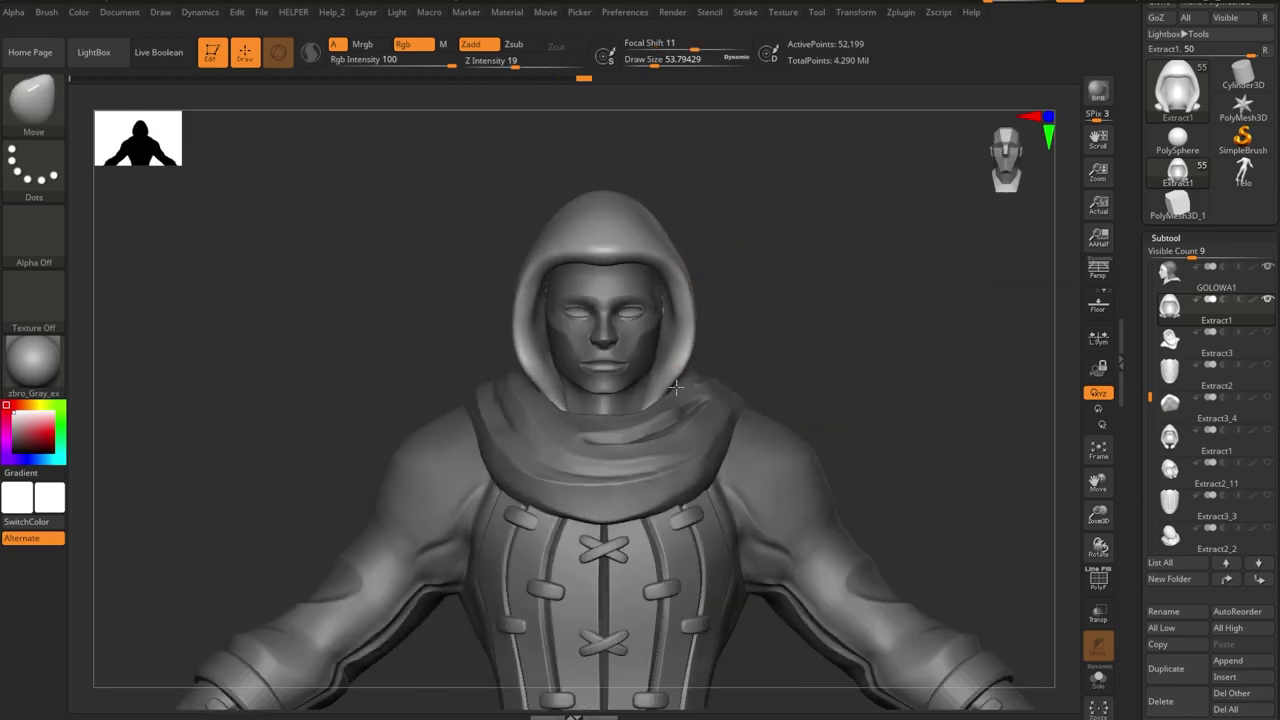
- Crease the hood with DamStandard, then return to Move and show the whole character
{"action": "key", "text": "b"}
{"action": "key", "text": "d"}
{"action": "key", "text": "s"}
{"action": "mouse_move", "coordinate": [681, 358]}
{"action": "right_mouse_down"}
{"action": "mouse_move", "coordinate": [757, 300]}
{"action": "mouse_move", "coordinate": [843, 349]}
{"action": "mouse_move", "coordinate": [866, 306]}
{"action": "mouse_move", "coordinate": [817, 261]}
{"action": "mouse_move", "coordinate": [851, 409]}
{"action": "right_mouse_up"}
{"action": "mouse_move", "coordinate": [811, 194]}
{"action": "right_mouse_down"}
{"action": "mouse_move", "coordinate": [677, 351]}
{"action": "mouse_move", "coordinate": [745, 415]}
{"action": "mouse_move", "coordinate": [805, 446]}
{"action": "mouse_move", "coordinate": [589, 463]}
{"action": "mouse_move", "coordinate": [638, 425]}
{"action": "right_mouse_up"}
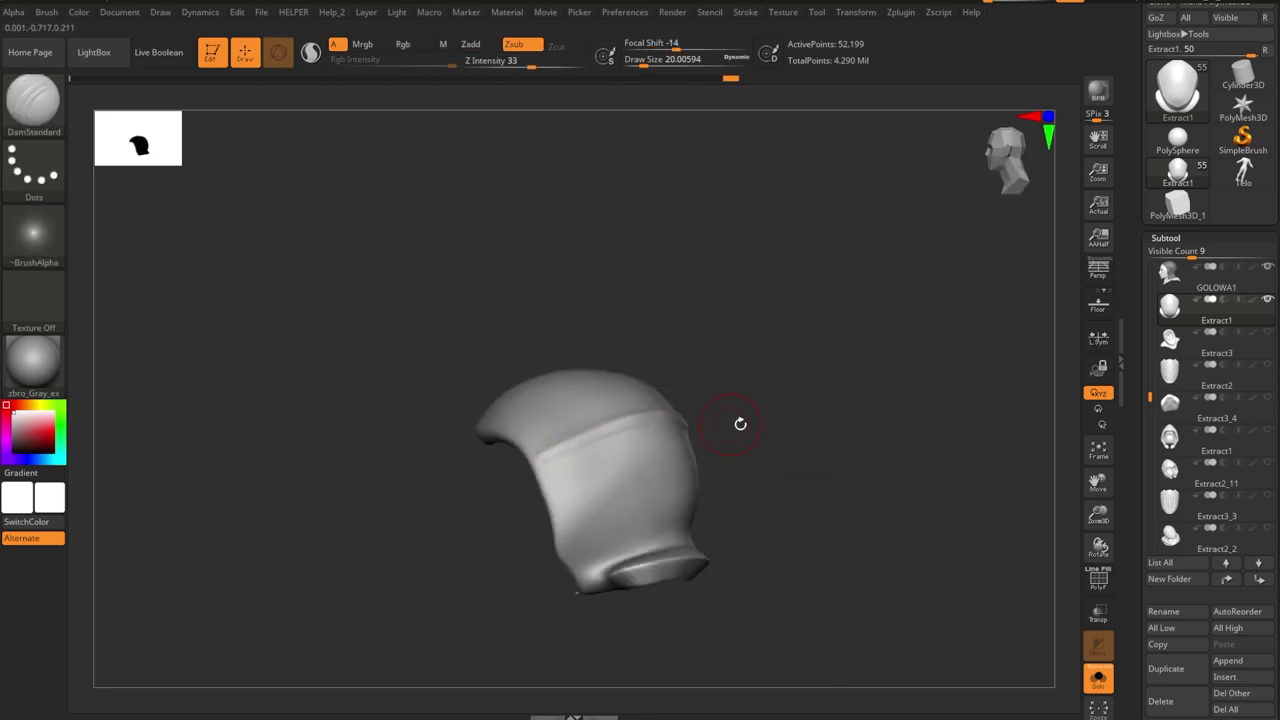
{"action": "mouse_move", "coordinate": [740, 424]}
{"action": "right_mouse_down"}
{"action": "mouse_move", "coordinate": [614, 432]}
{"action": "mouse_move", "coordinate": [826, 457]}
{"action": "mouse_move", "coordinate": [776, 411]}
{"action": "mouse_move", "coordinate": [835, 428]}
{"action": "mouse_move", "coordinate": [699, 371]}
{"action": "right_mouse_up"}
{"action": "right_click_drag", "start_coordinate": [791, 366], "coordinate": [727, 348], "text": "shift"}
{"action": "key", "text": "b"}
{"action": "key", "text": "m"}
{"action": "key", "text": "v"}
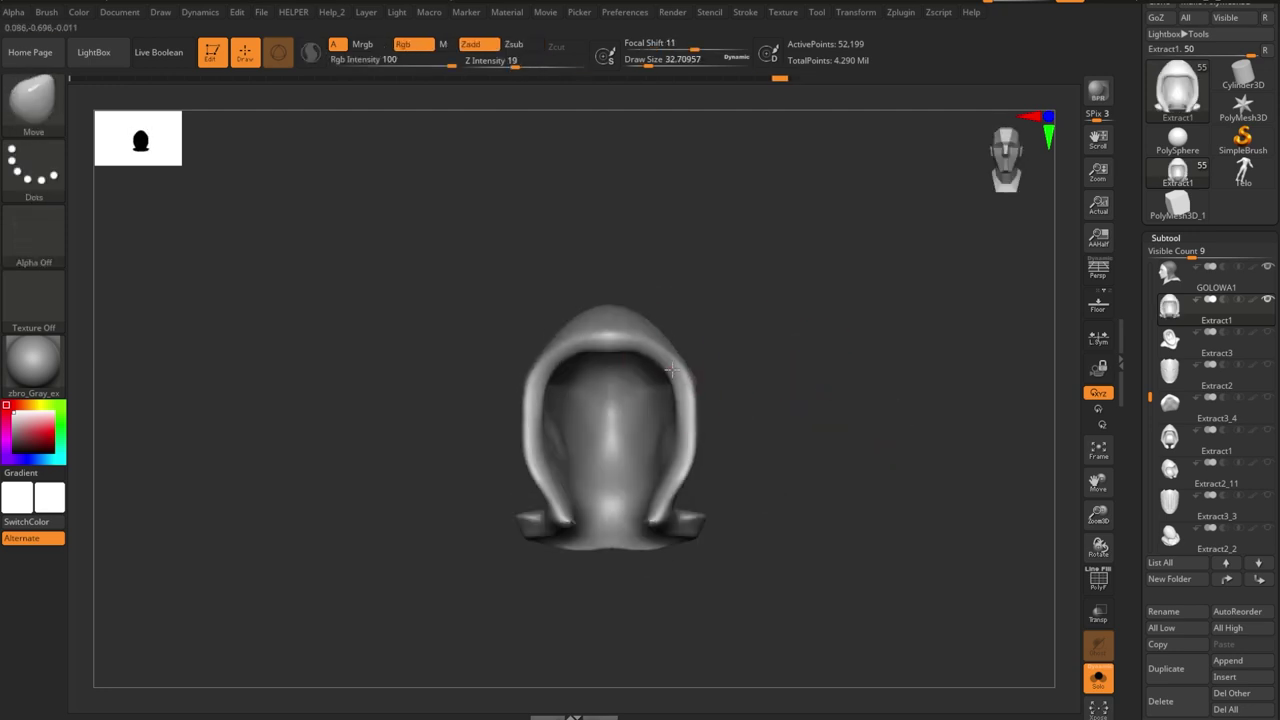
{"action": "key", "text": "ctrl+shift+s"}
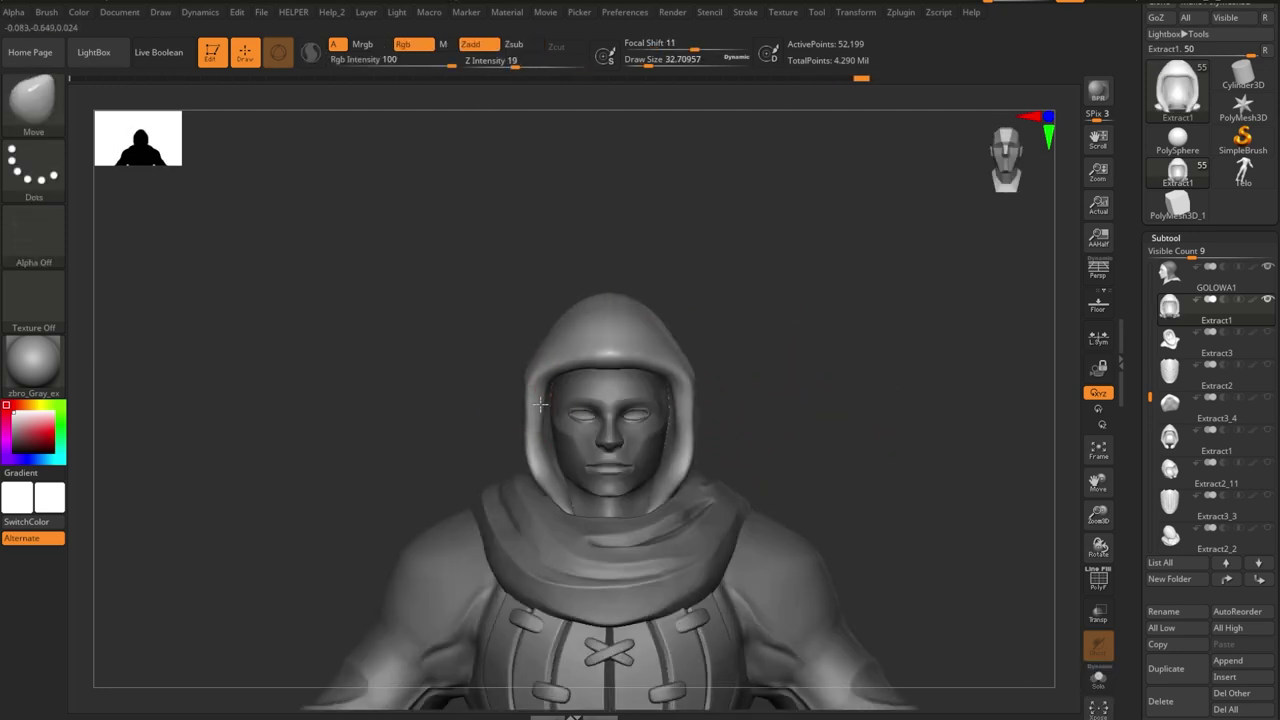
- Reselect the hood and inspect its fit from side, front and above views
{"action": "mouse_move", "coordinate": [540, 404]}
{"action": "right_mouse_down"}
{"action": "mouse_move", "coordinate": [743, 449]}
{"action": "mouse_move", "coordinate": [790, 440]}
{"action": "mouse_move", "coordinate": [617, 437]}
{"action": "mouse_move", "coordinate": [911, 375]}
{"action": "right_mouse_up"}
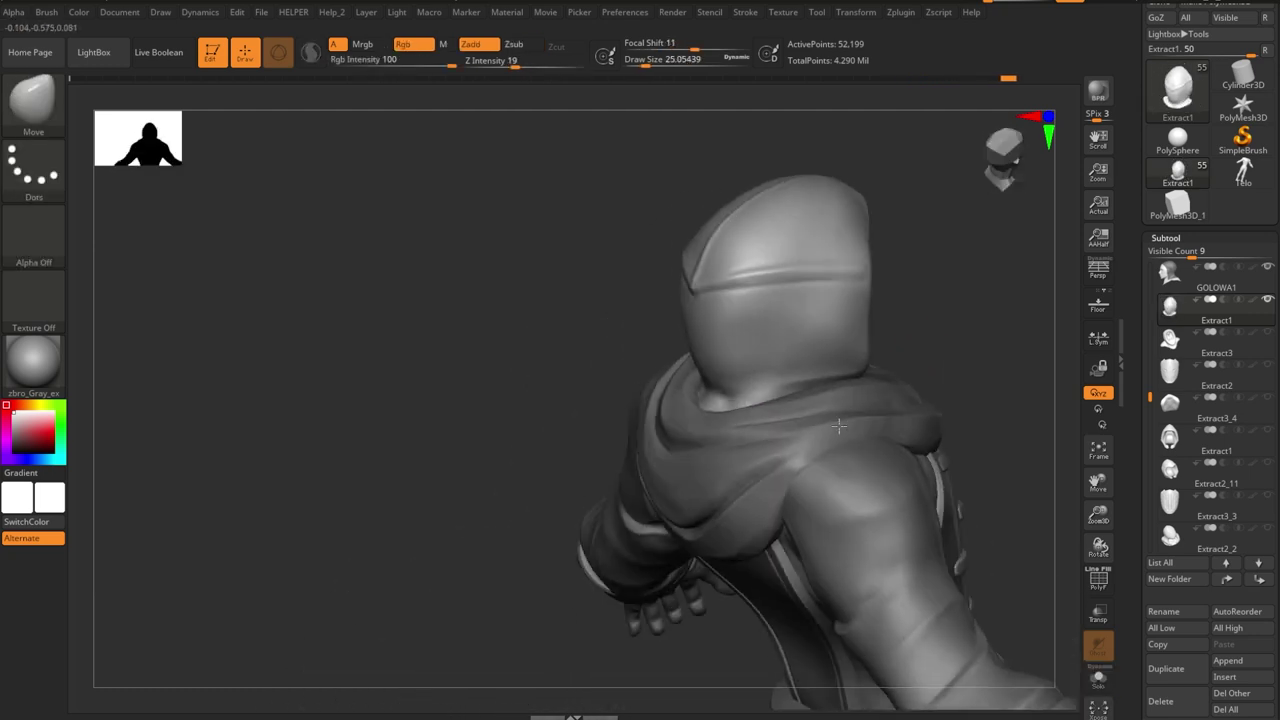
{"action": "left_click_drag", "start_coordinate": [847, 316], "coordinate": [650, 319]}
{"action": "mouse_move", "coordinate": [733, 241]}
{"action": "left_mouse_down"}
{"action": "mouse_move", "coordinate": [777, 323]}
{"action": "mouse_move", "coordinate": [844, 314]}
{"action": "left_mouse_up"}
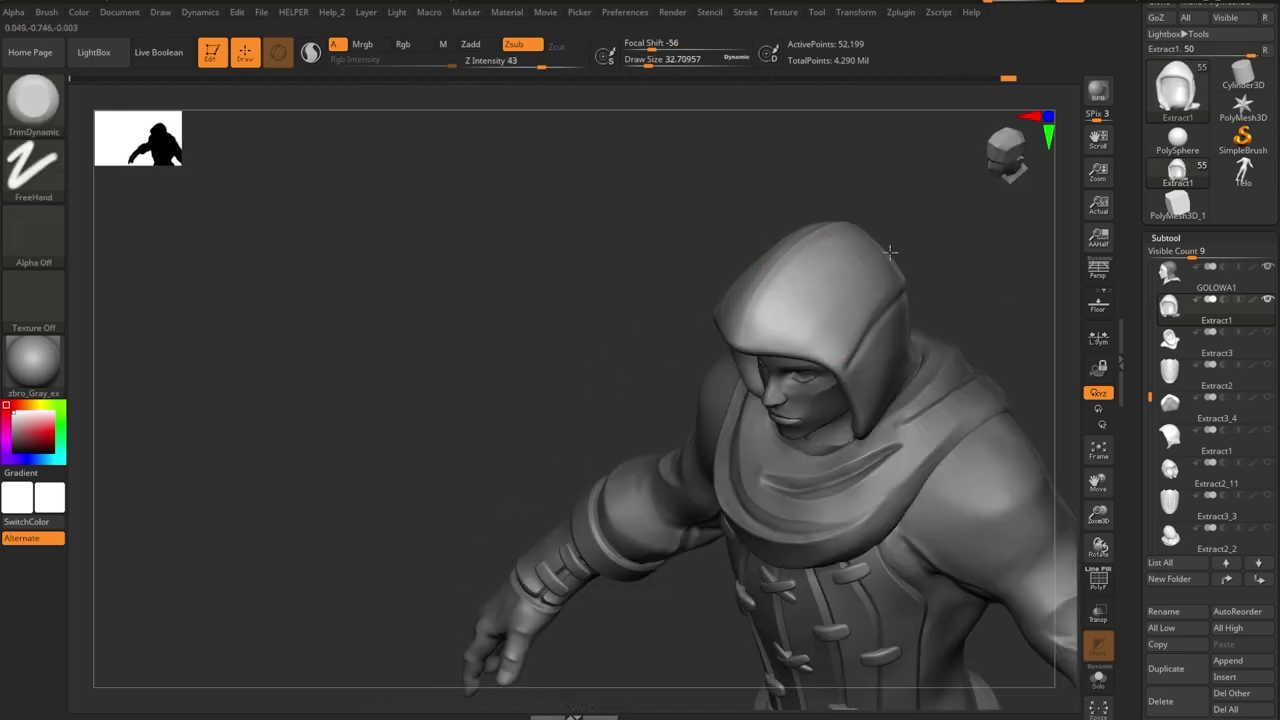
{"action": "left_click", "coordinate": [760, 326], "text": "alt"}
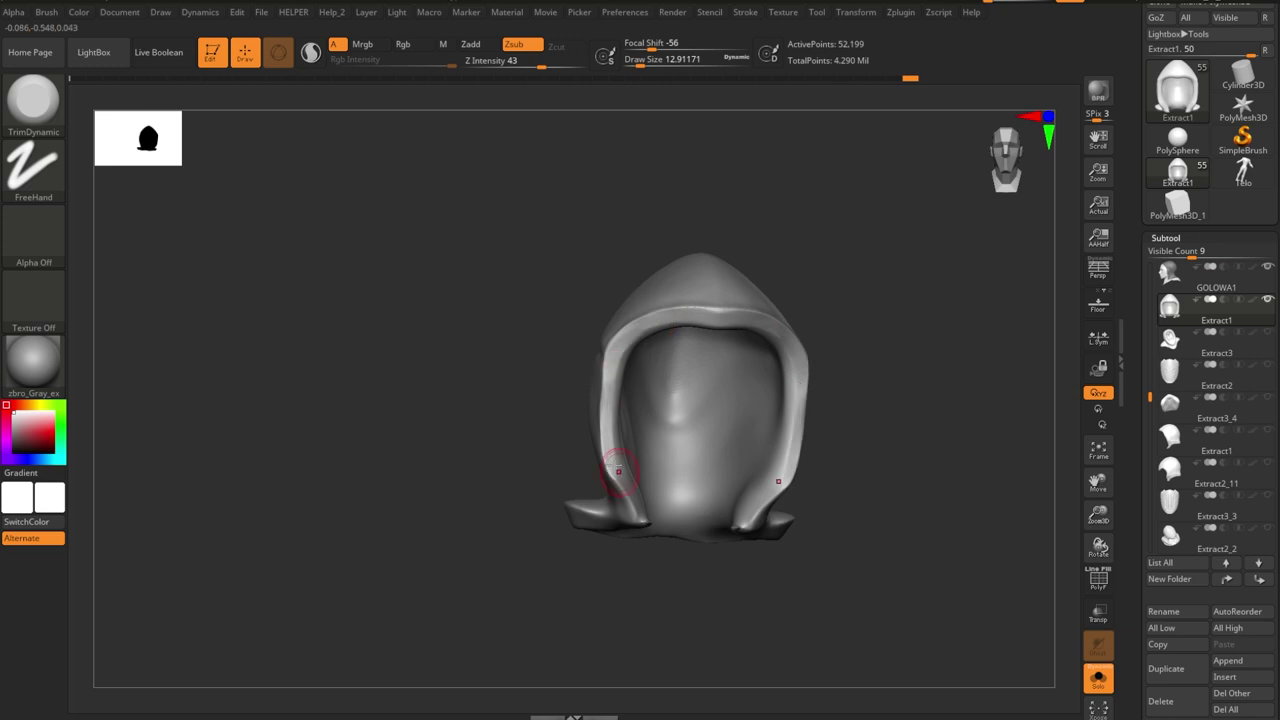
{"action": "left_click_drag", "start_coordinate": [929, 357], "coordinate": [743, 271]}
{"action": "mouse_move", "coordinate": [657, 357]}
{"action": "left_mouse_down"}
{"action": "mouse_move", "coordinate": [722, 313]}
{"action": "mouse_move", "coordinate": [803, 354]}
{"action": "mouse_move", "coordinate": [943, 314]}
{"action": "mouse_move", "coordinate": [908, 309]}
{"action": "mouse_move", "coordinate": [931, 377]}
{"action": "mouse_move", "coordinate": [821, 318]}
{"action": "left_mouse_up"}
{"action": "left_click_drag", "start_coordinate": [973, 323], "coordinate": [957, 348]}
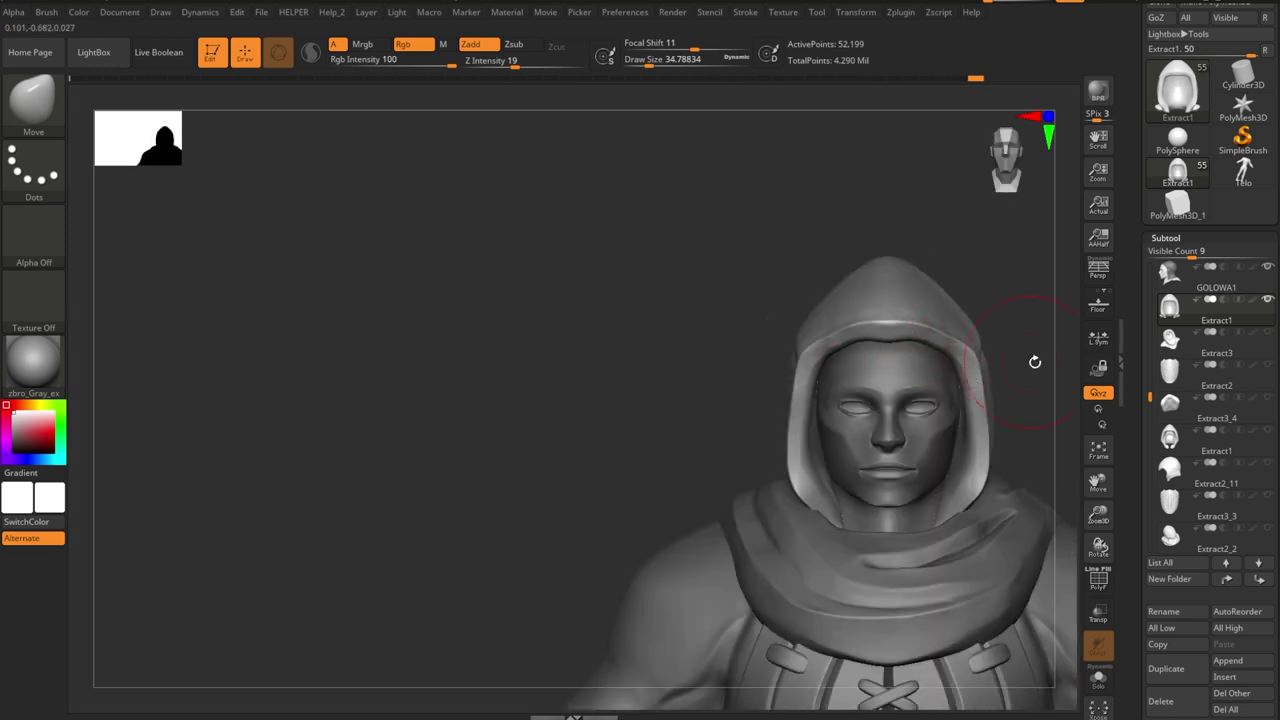
{"action": "left_click_drag", "start_coordinate": [1035, 362], "coordinate": [868, 426]}
{"action": "left_click_drag", "start_coordinate": [963, 383], "coordinate": [803, 456]}
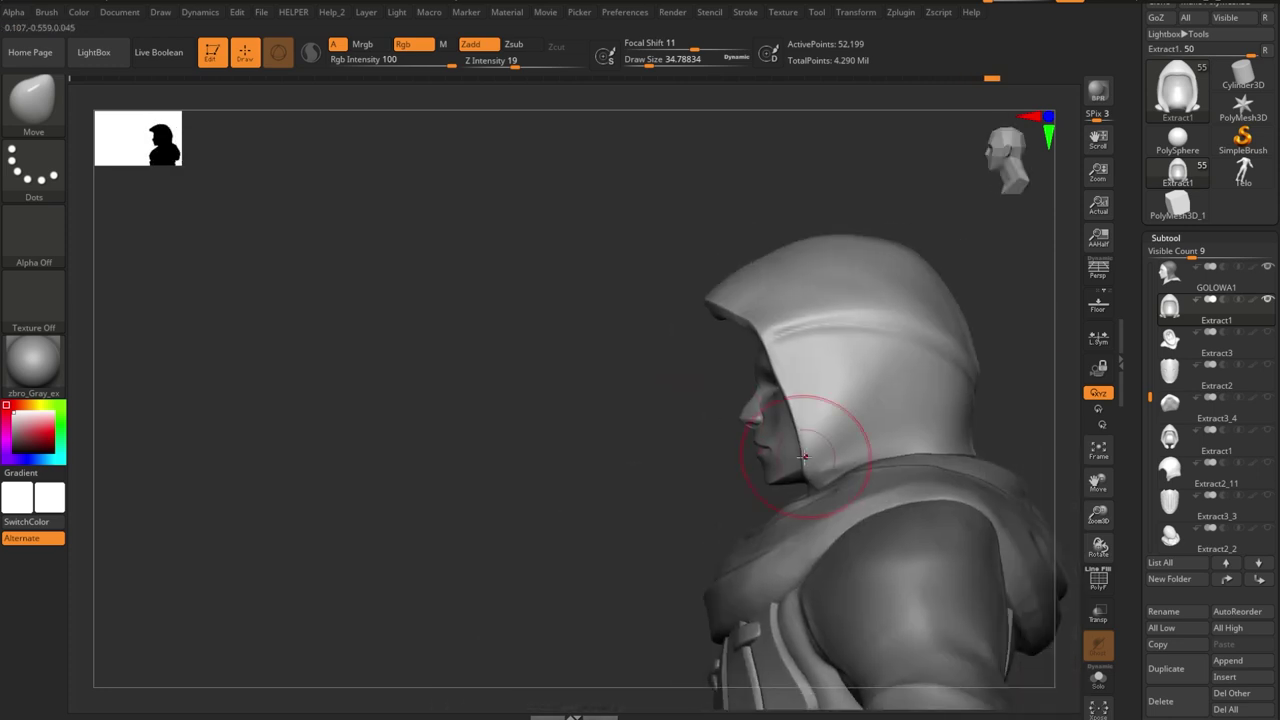
{"action": "mouse_move", "coordinate": [792, 386]}
{"action": "left_mouse_down"}
{"action": "mouse_move", "coordinate": [671, 271]}
{"action": "mouse_move", "coordinate": [694, 309]}
{"action": "mouse_move", "coordinate": [686, 330]}
{"action": "left_mouse_up"}
{"action": "mouse_move", "coordinate": [773, 410]}
{"action": "left_mouse_down"}
{"action": "mouse_move", "coordinate": [823, 337]}
{"action": "mouse_move", "coordinate": [809, 214]}
{"action": "mouse_move", "coordinate": [829, 371]}
{"action": "mouse_move", "coordinate": [816, 371]}
{"action": "mouse_move", "coordinate": [826, 294]}
{"action": "mouse_move", "coordinate": [855, 315]}
{"action": "mouse_move", "coordinate": [870, 369]}
{"action": "mouse_move", "coordinate": [766, 300]}
{"action": "mouse_move", "coordinate": [800, 251]}
{"action": "mouse_move", "coordinate": [809, 343]}
{"action": "left_mouse_up"}
{"action": "key", "text": "ctrl+shift+s"}
- Toggle solo on the hood and adjust brush size while tightening it around the head
{"action": "key", "text": "ctrl+shift+s"}
{"action": "mouse_move", "coordinate": [871, 480]}
{"action": "left_mouse_down"}
{"action": "mouse_move", "coordinate": [1003, 367]}
{"action": "mouse_move", "coordinate": [965, 369]}
{"action": "mouse_move", "coordinate": [917, 269]}
{"action": "mouse_move", "coordinate": [737, 357]}
{"action": "left_mouse_up"}
{"action": "key", "text": "ctrl+shift+s"}
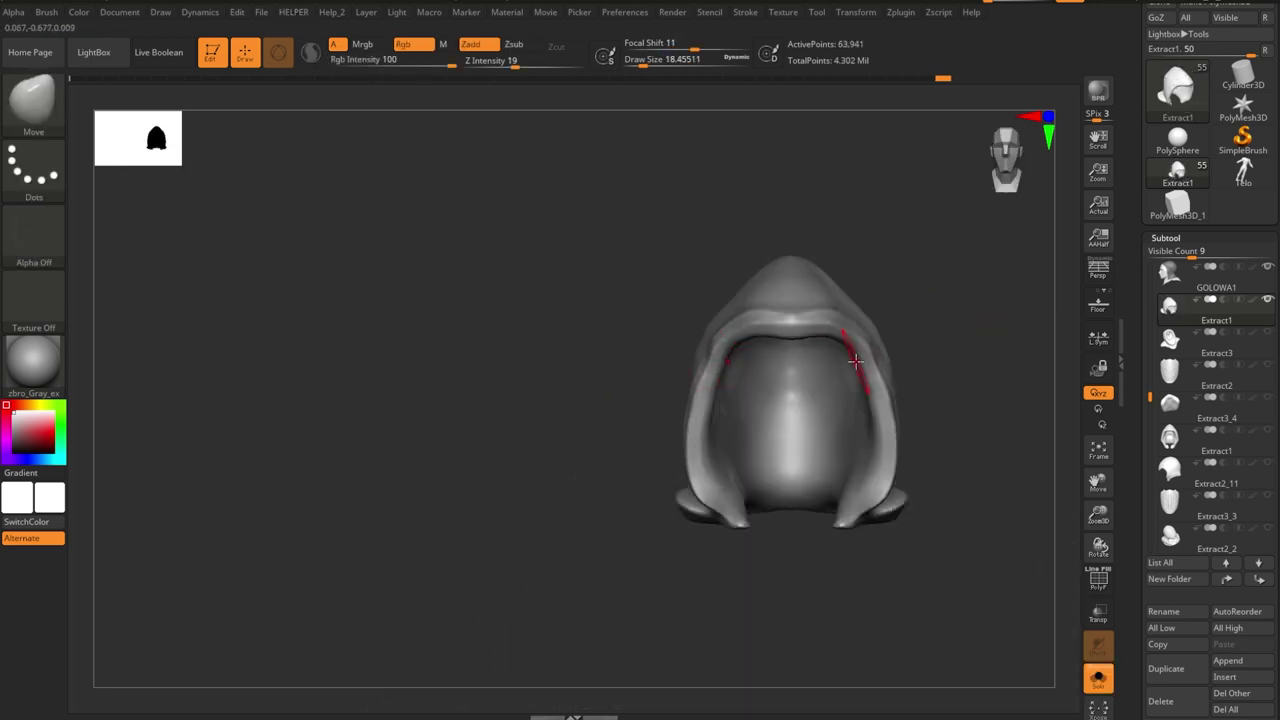
{"action": "key", "text": "ctrl+shift+s"}
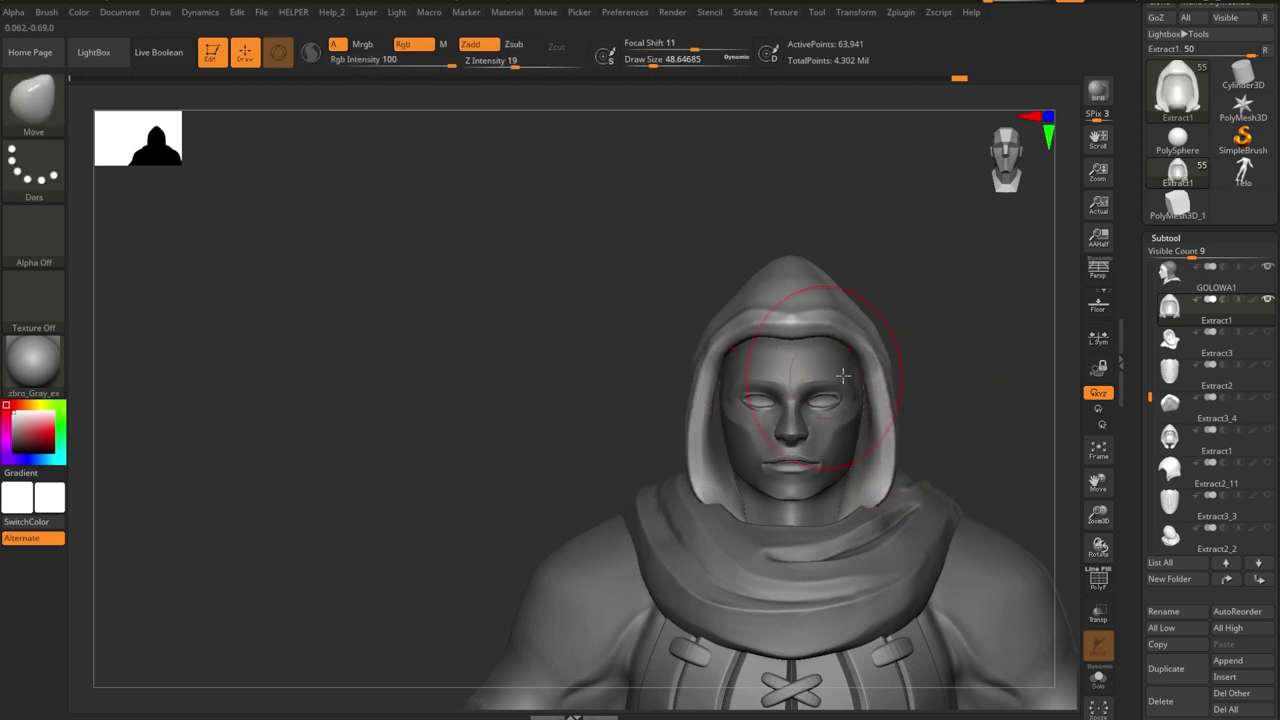
{"action": "mouse_move", "coordinate": [843, 375]}
{"action": "left_mouse_down"}
{"action": "mouse_move", "coordinate": [948, 356]}
{"action": "mouse_move", "coordinate": [686, 340]}
{"action": "left_mouse_up"}
{"action": "key", "text": "["}
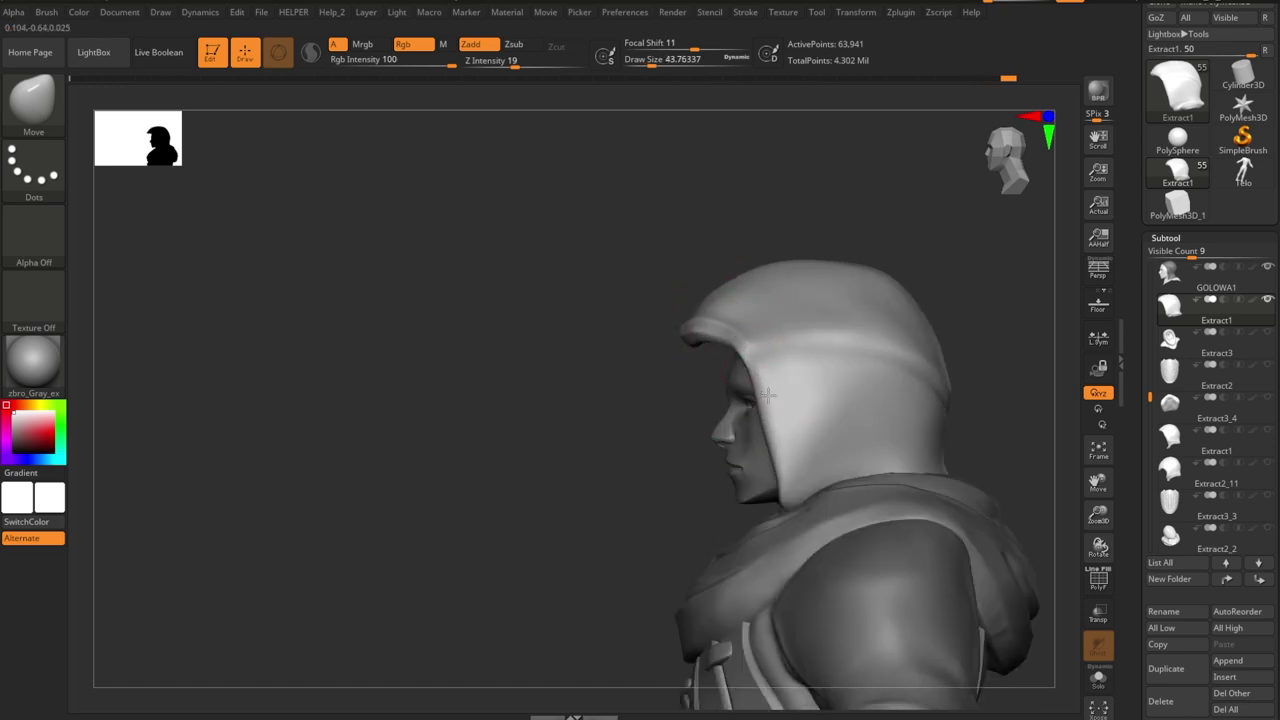
{"action": "mouse_move", "coordinate": [743, 372]}
{"action": "left_mouse_down"}
{"action": "mouse_move", "coordinate": [860, 380]}
{"action": "mouse_move", "coordinate": [986, 420]}
{"action": "mouse_move", "coordinate": [820, 468]}
{"action": "left_mouse_up"}
{"action": "key", "text": "ctrl+shift+s"}
{"action": "key", "text": "]"}
{"action": "key", "text": "ctrl+shift+s"}
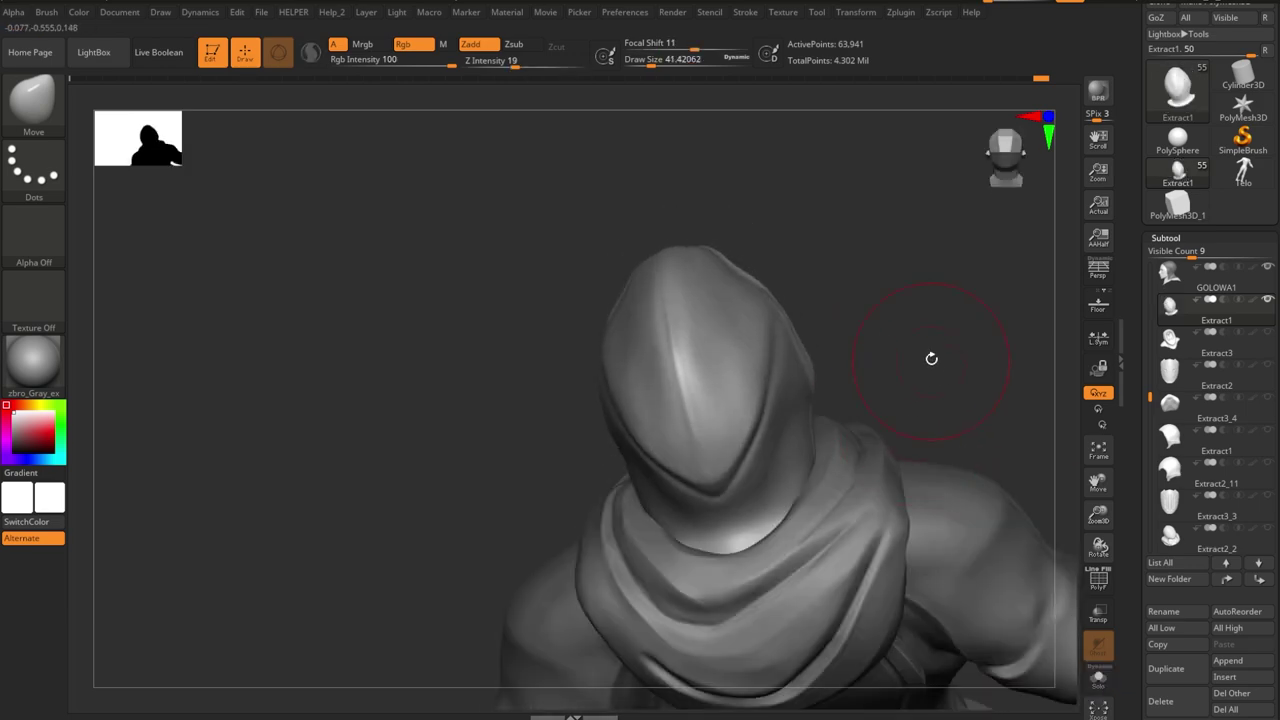
{"action": "mouse_move", "coordinate": [931, 357]}
{"action": "left_mouse_down"}
{"action": "mouse_move", "coordinate": [912, 456]}
{"action": "mouse_move", "coordinate": [757, 457]}
{"action": "mouse_move", "coordinate": [623, 528]}
{"action": "mouse_move", "coordinate": [608, 551]}
{"action": "mouse_move", "coordinate": [630, 486]}
{"action": "mouse_move", "coordinate": [586, 525]}
{"action": "mouse_move", "coordinate": [937, 549]}
{"action": "mouse_move", "coordinate": [1014, 514]}
{"action": "mouse_move", "coordinate": [492, 558]}
{"action": "mouse_move", "coordinate": [889, 274]}
{"action": "mouse_move", "coordinate": [831, 408]}
{"action": "left_mouse_up"}
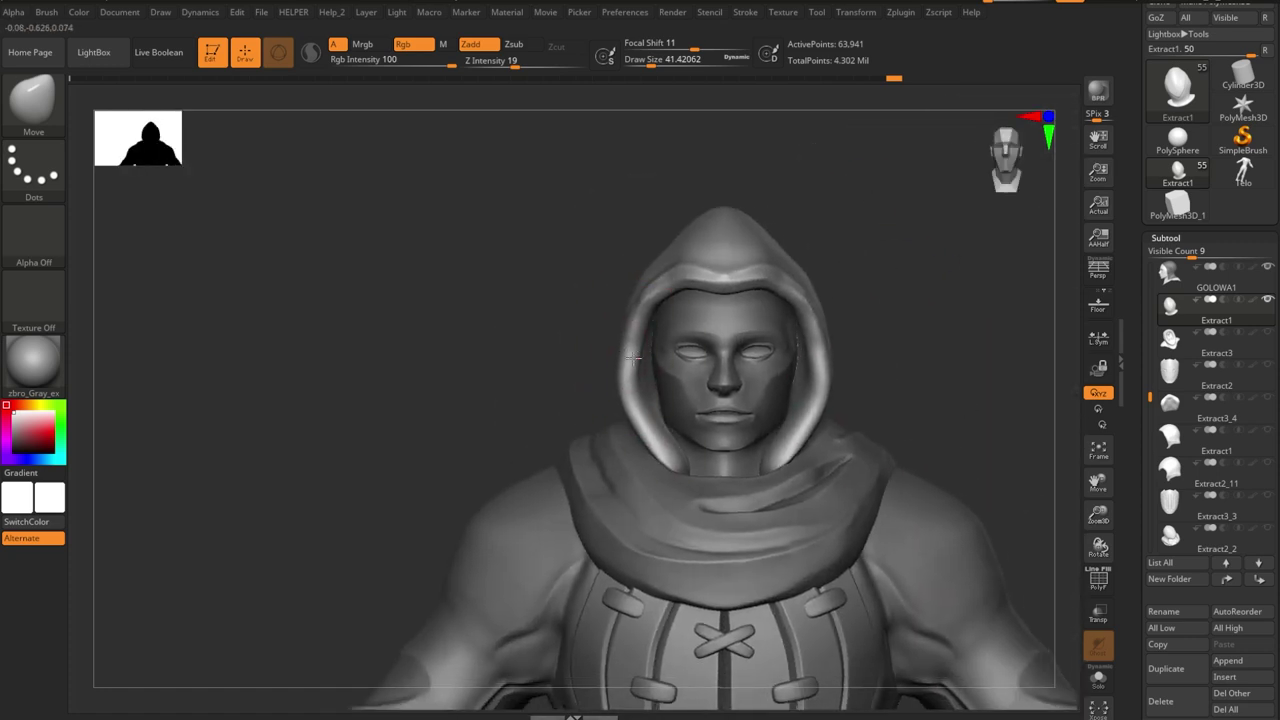
{"action": "mouse_move", "coordinate": [632, 355]}
{"action": "left_mouse_down"}
{"action": "mouse_move", "coordinate": [620, 330]}
{"action": "mouse_move", "coordinate": [651, 214]}
{"action": "mouse_move", "coordinate": [637, 328]}
{"action": "mouse_move", "coordinate": [610, 325]}
{"action": "mouse_move", "coordinate": [814, 417]}
{"action": "mouse_move", "coordinate": [849, 403]}
{"action": "mouse_move", "coordinate": [763, 374]}
{"action": "left_mouse_up"}
- Select the hood again and check its narrowed face opening from front views
{"action": "key", "text": "alt+s"}
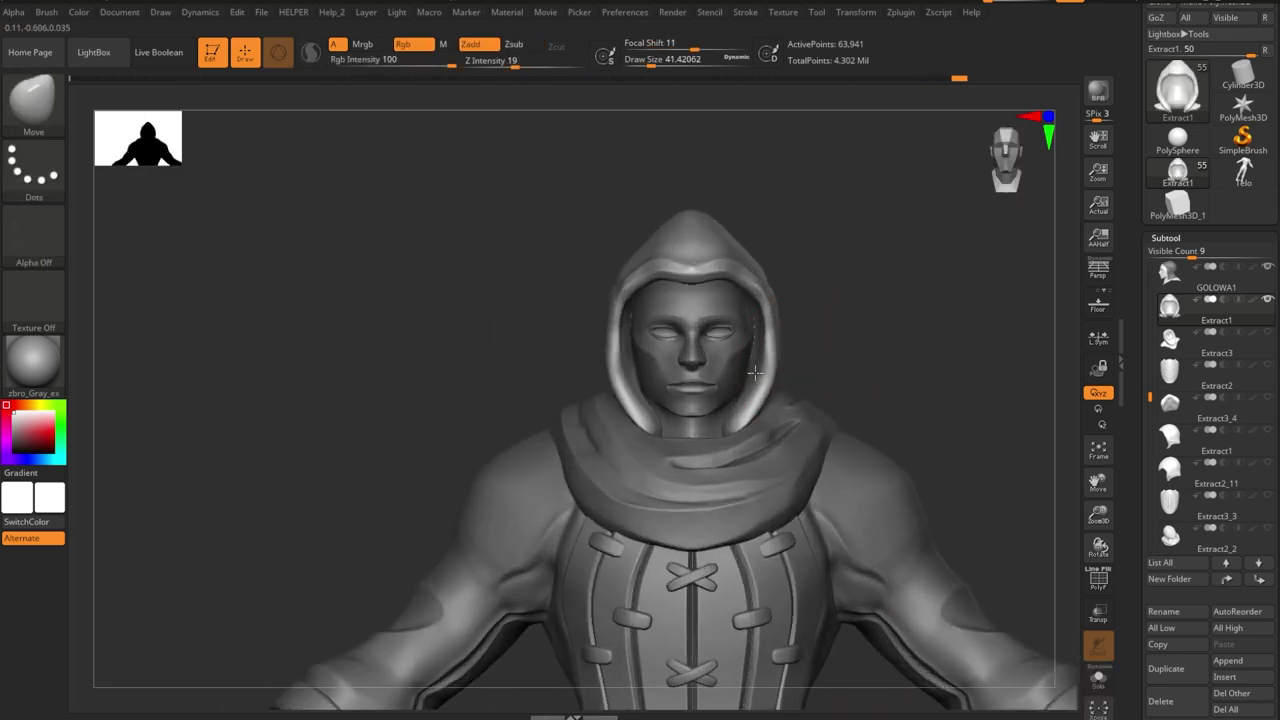
{"action": "key", "text": "alt+s"}
{"action": "mouse_move", "coordinate": [780, 374]}
{"action": "left_mouse_down"}
{"action": "mouse_move", "coordinate": [643, 400]}
{"action": "mouse_move", "coordinate": [780, 395]}
{"action": "left_mouse_up"}
{"action": "left_click_drag", "start_coordinate": [875, 380], "coordinate": [848, 410]}
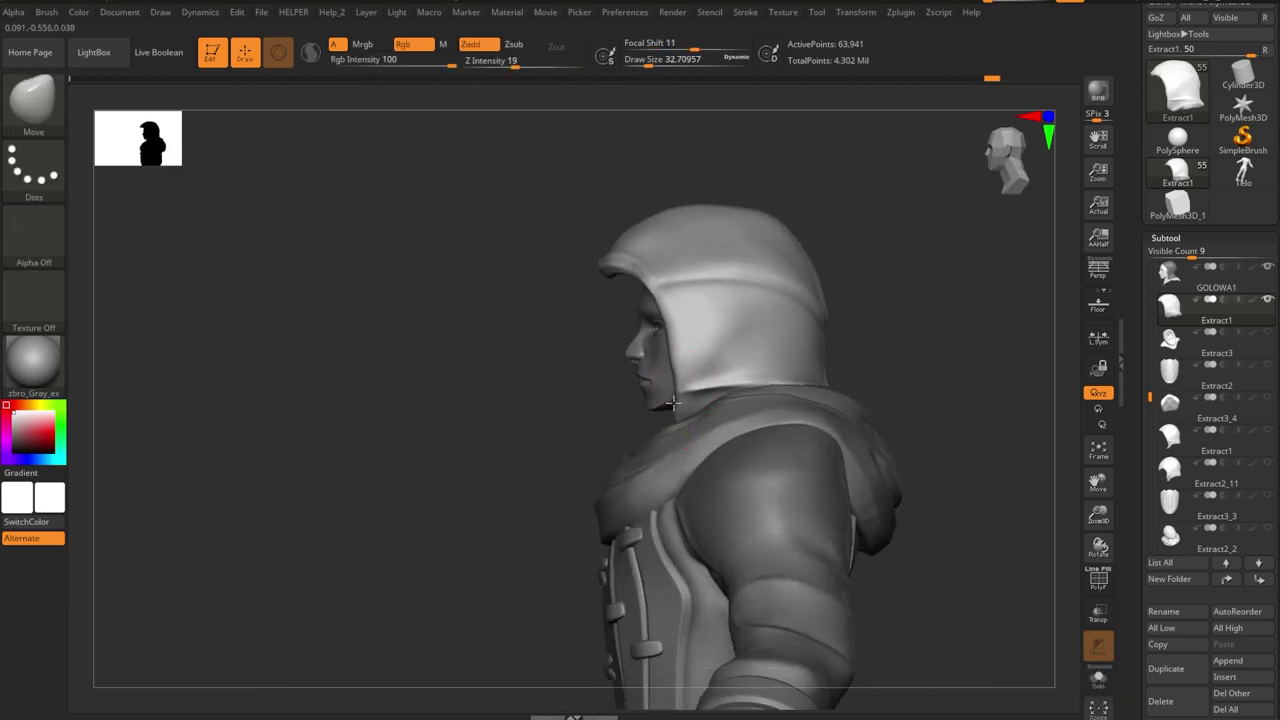
{"action": "left_click_drag", "start_coordinate": [676, 418], "coordinate": [703, 410]}
{"action": "left_click", "coordinate": [703, 410], "text": "alt"}
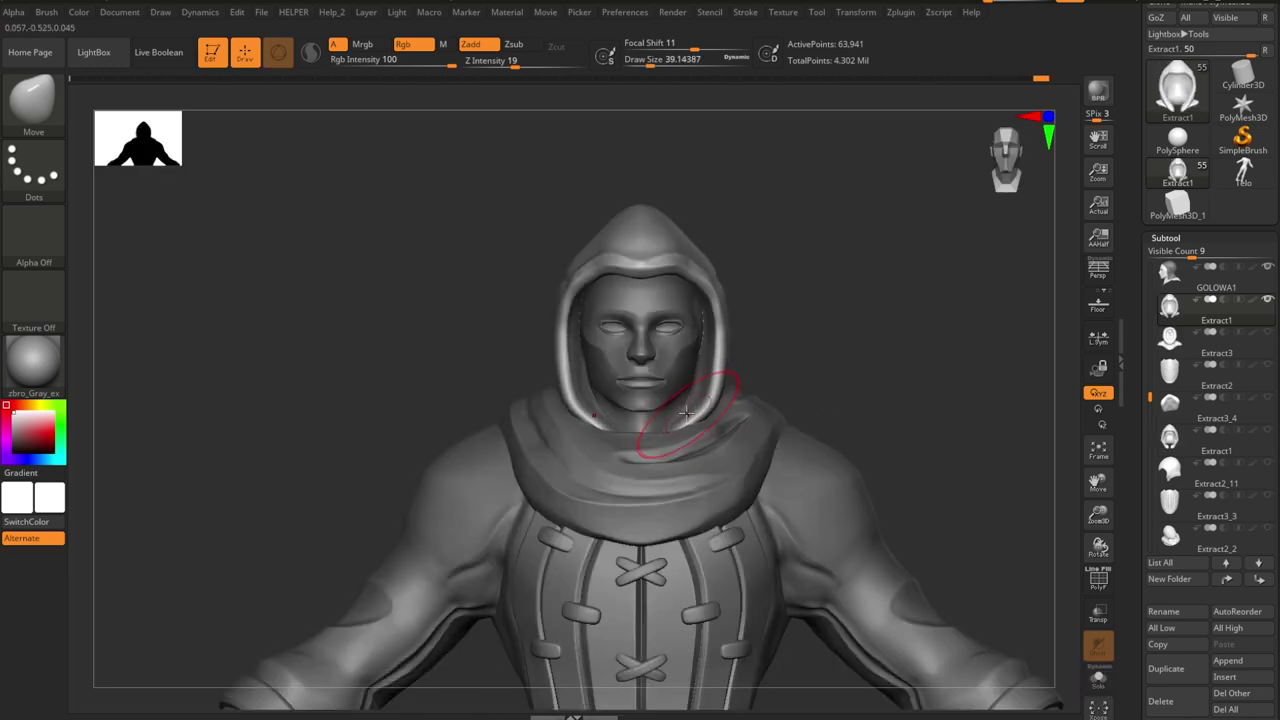
{"action": "mouse_move", "coordinate": [698, 391]}
{"action": "left_mouse_down"}
{"action": "mouse_move", "coordinate": [771, 371]}
{"action": "mouse_move", "coordinate": [787, 404]}
{"action": "left_mouse_up"}
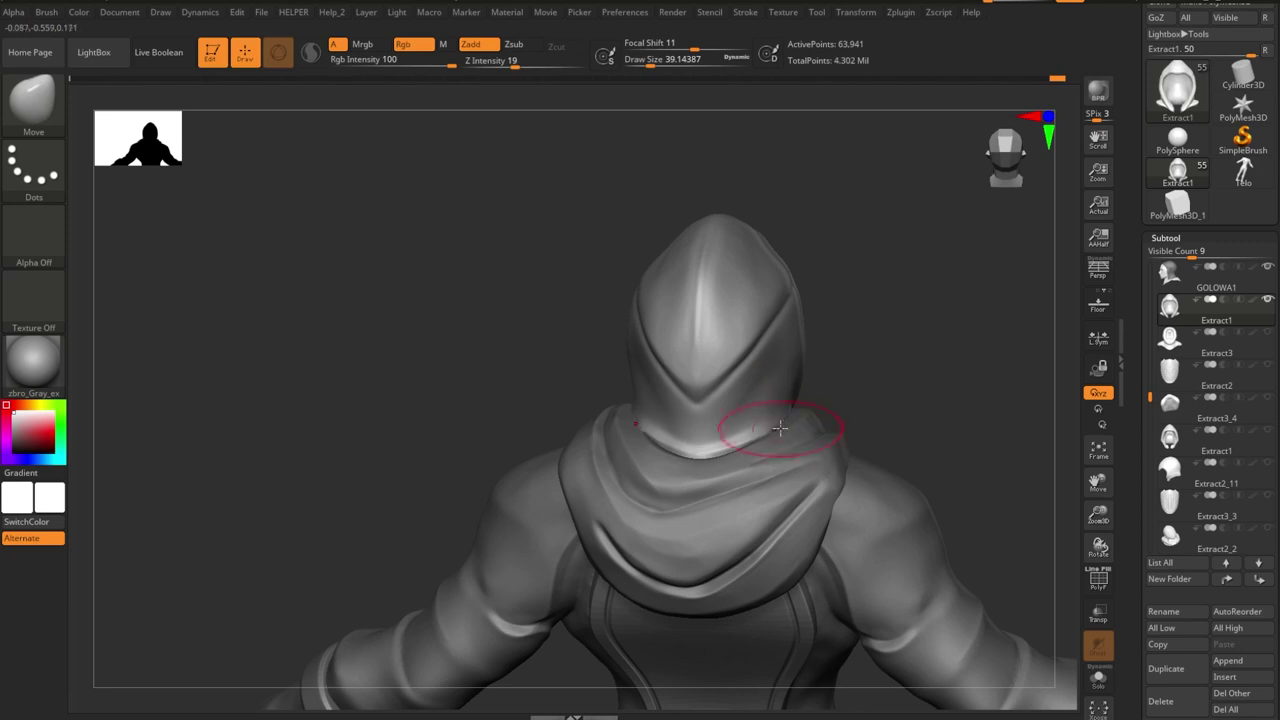
{"action": "mouse_move", "coordinate": [713, 418]}
{"action": "left_mouse_down"}
{"action": "mouse_move", "coordinate": [871, 529]}
{"action": "mouse_move", "coordinate": [923, 323]}
{"action": "mouse_move", "coordinate": [723, 398]}
{"action": "left_mouse_up"}
- Select the face mask piece and turn it to a front view
{"action": "left_click", "coordinate": [646, 420], "text": "ctrl"}
{"action": "left_click", "coordinate": [646, 466], "text": "ctrl"}
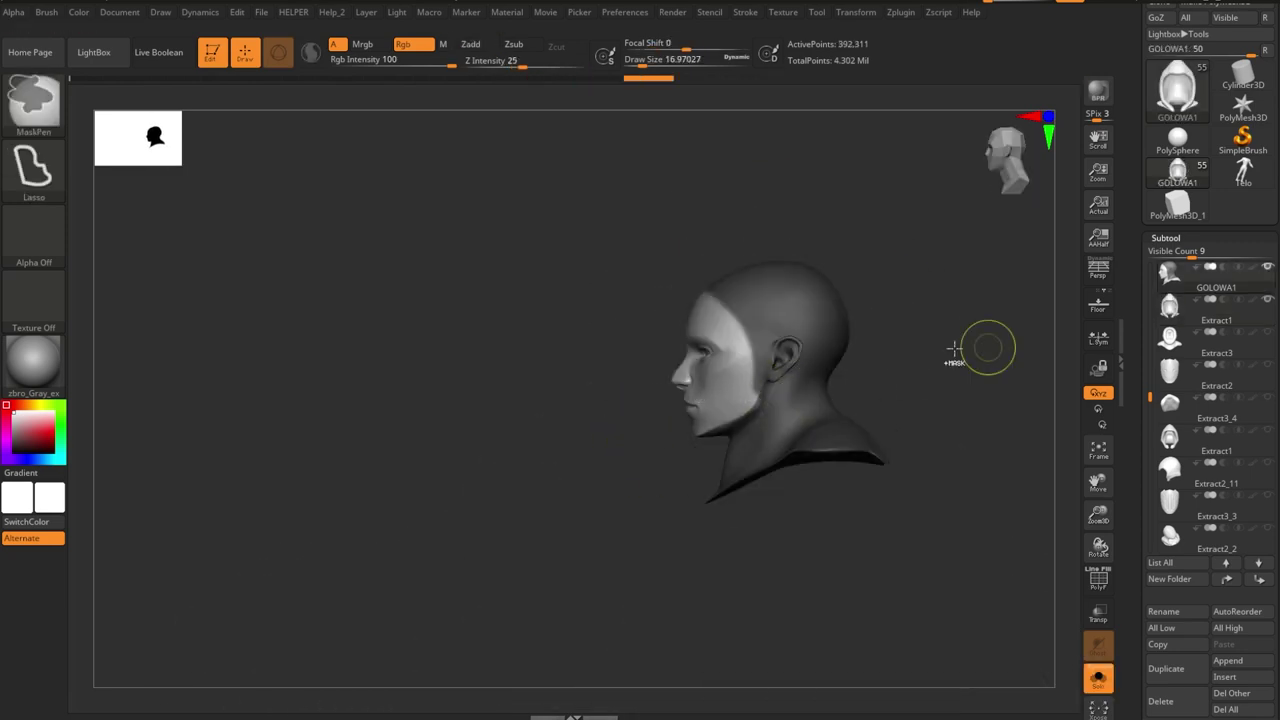
{"action": "key", "text": "b"}
{"action": "key", "text": "m"}
{"action": "key", "text": "v"}
{"action": "left_click", "coordinate": [700, 380], "text": "alt"}
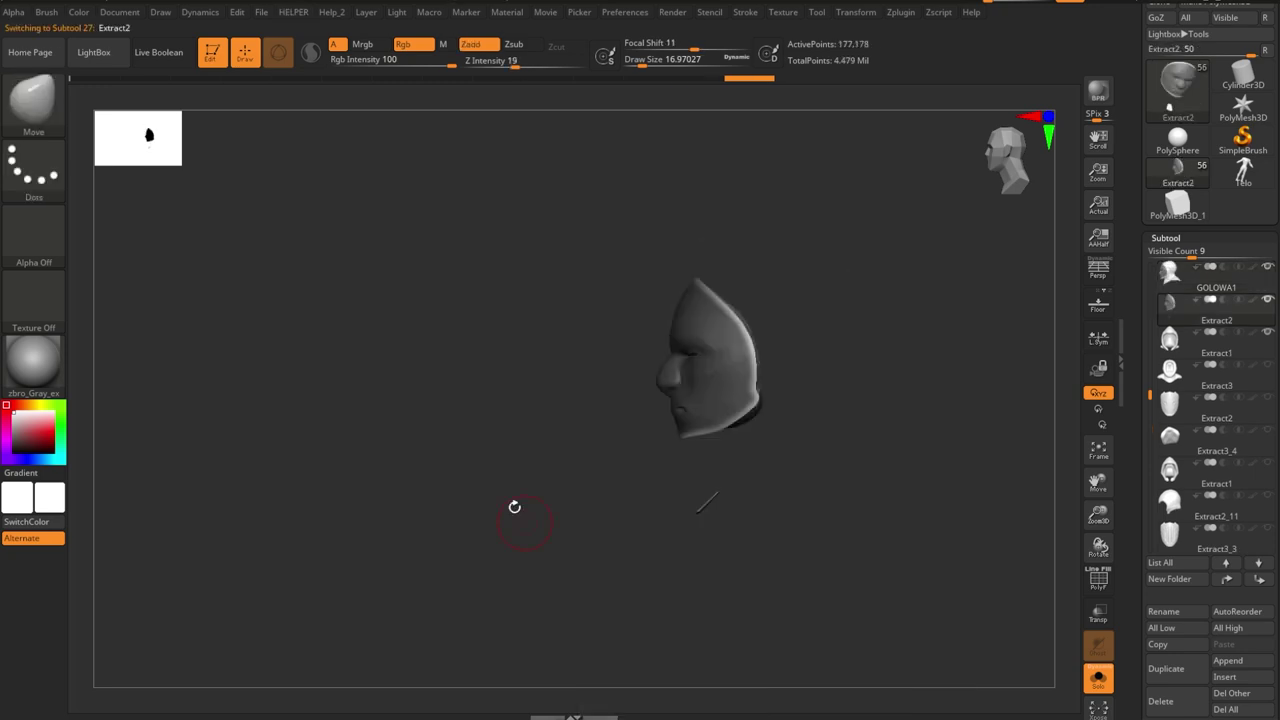
{"action": "left_click_drag", "start_coordinate": [514, 507], "coordinate": [608, 515]}
- Try the ClayBuildup and TrimDynamic brushes while inspecting the inside of the face mask
{"action": "key", "text": "b"}
{"action": "key", "text": "c"}
{"action": "key", "text": "b"}
{"action": "right_click", "coordinate": [735, 330]}
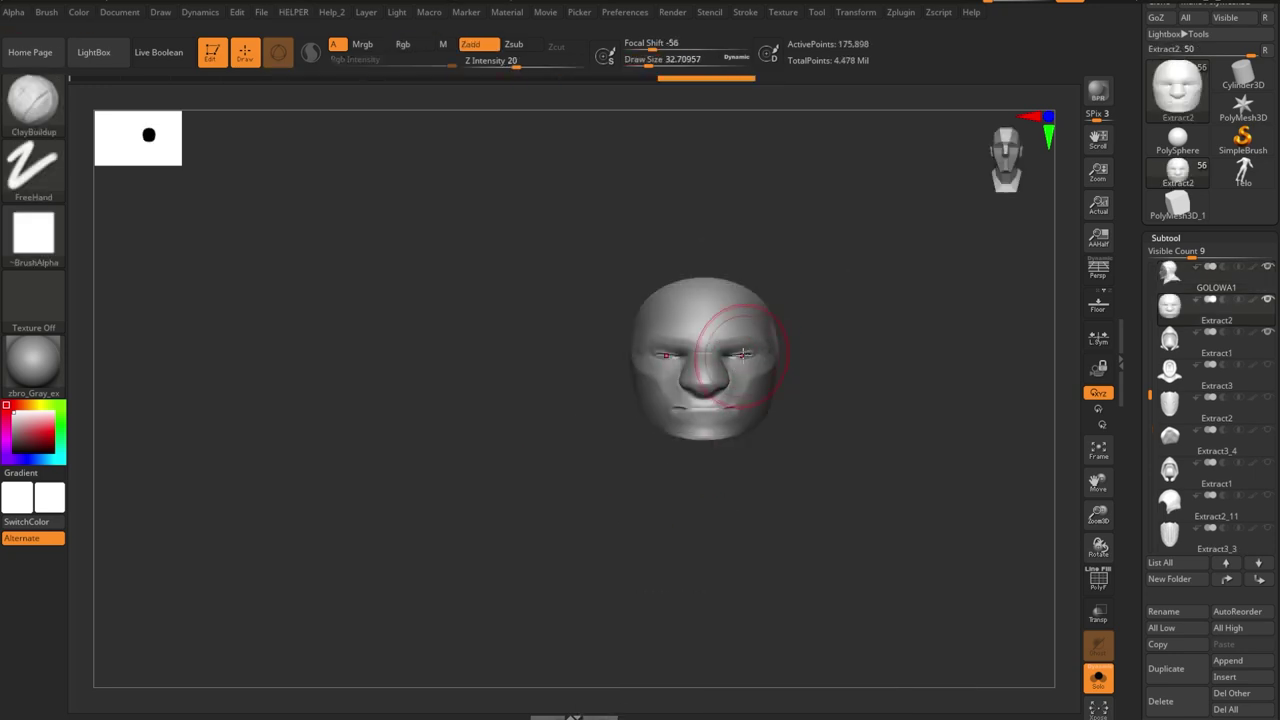
{"action": "right_click_drag", "start_coordinate": [725, 375], "coordinate": [778, 365]}
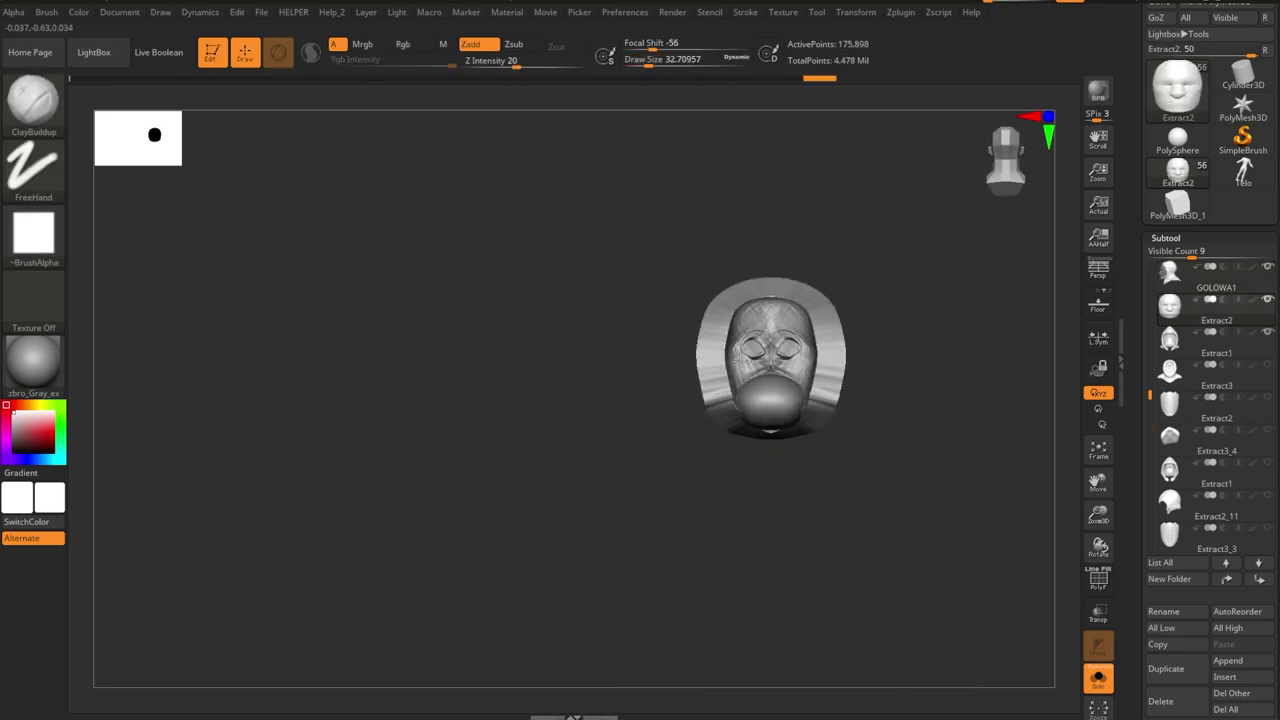
{"action": "right_click", "coordinate": [735, 330]}
{"action": "key", "text": "b"}
{"action": "key", "text": "t"}
{"action": "key", "text": "d"}
{"action": "right_click_drag", "start_coordinate": [720, 470], "coordinate": [771, 357]}
- Nudge the Extract2 face mask slightly along Z with Transpose from a side view
{"action": "key", "text": "b"}
{"action": "key", "text": "m"}
{"action": "key", "text": "v"}
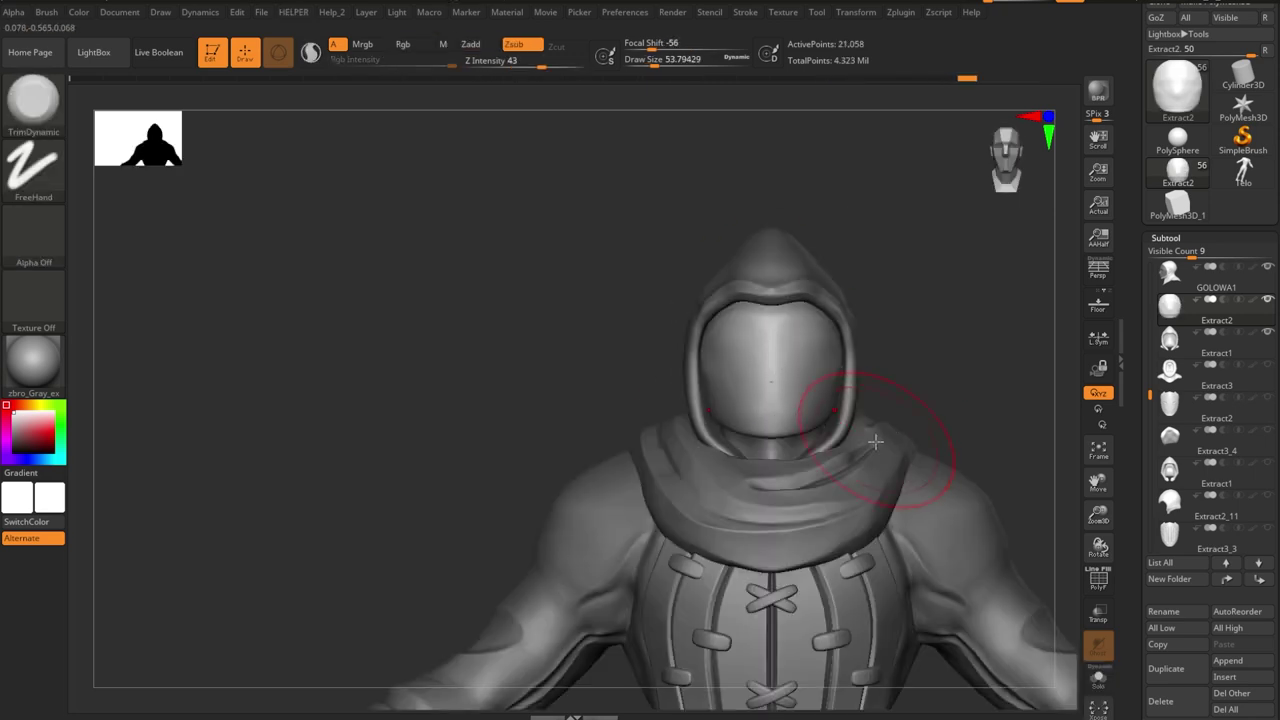
{"action": "mouse_move", "coordinate": [871, 443]}
{"action": "right_mouse_down"}
{"action": "mouse_move", "coordinate": [901, 370]}
{"action": "mouse_move", "coordinate": [878, 487]}
{"action": "right_mouse_up"}
{"action": "key", "text": "w"}
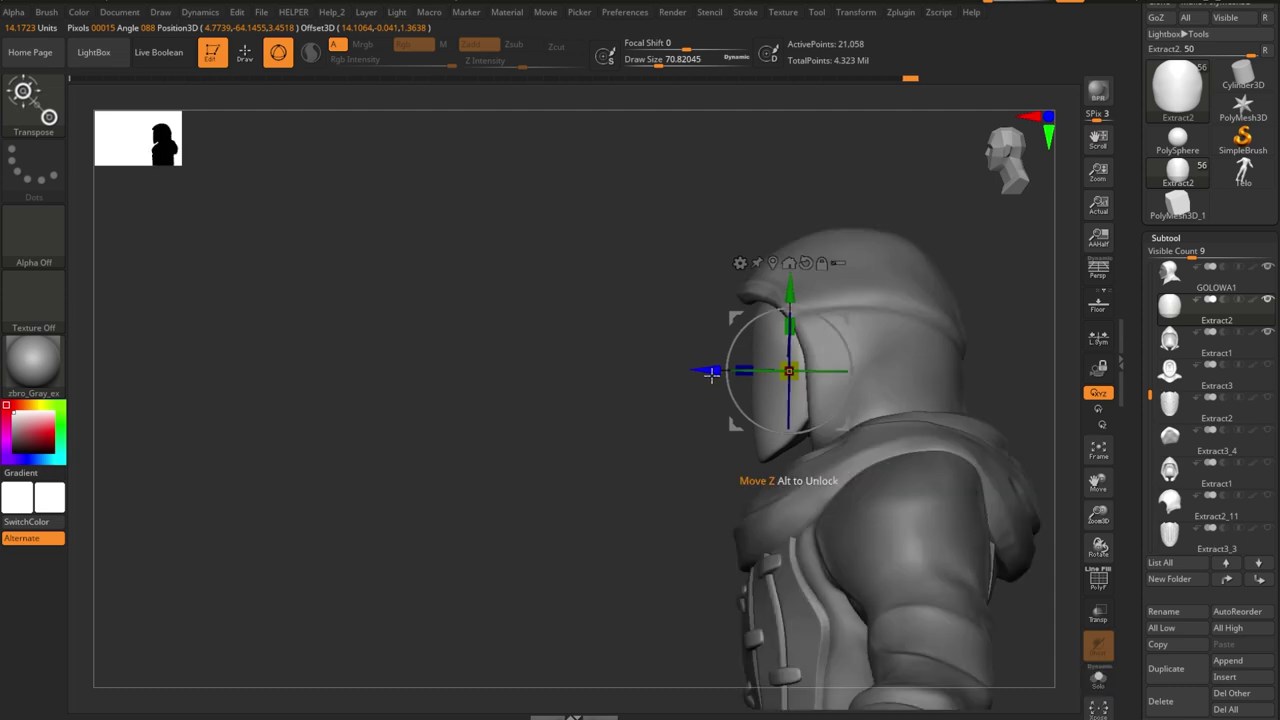
{"action": "left_click_drag", "start_coordinate": [710, 371], "coordinate": [708, 371]}
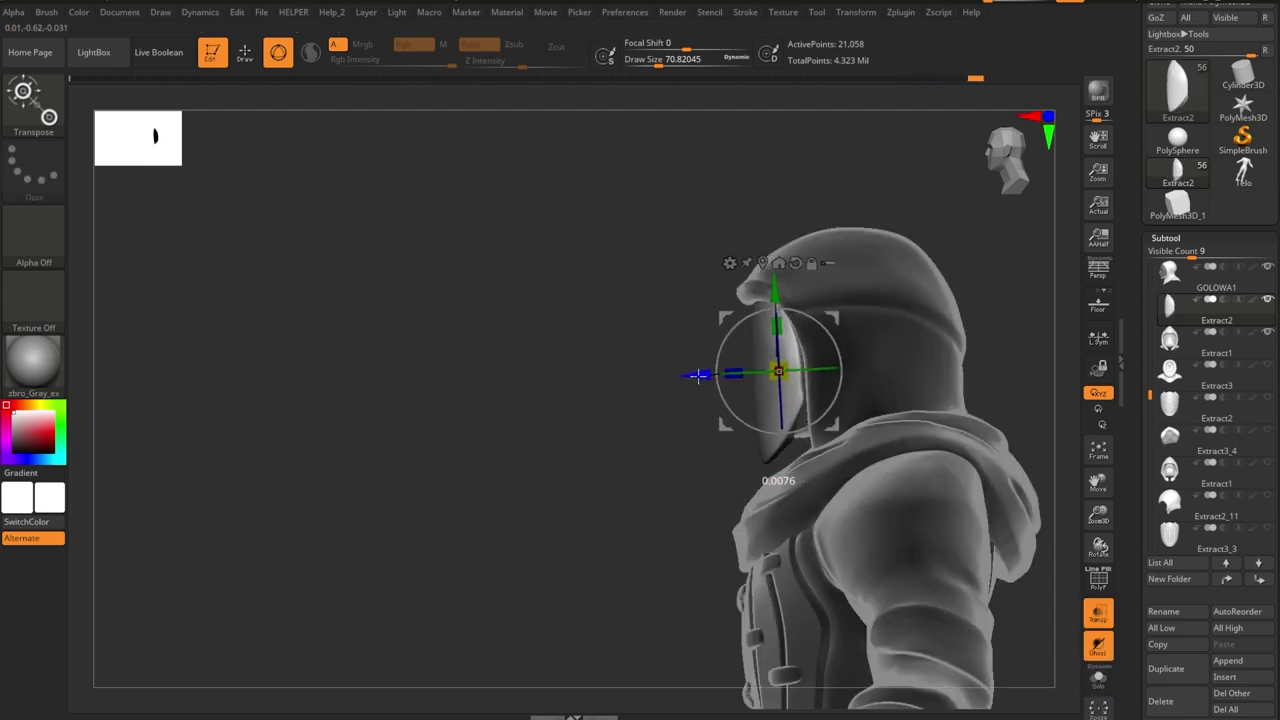
- Solo Extract2 and turn the mask to a side profile
{"action": "key", "text": "ctrl+shift+s"}
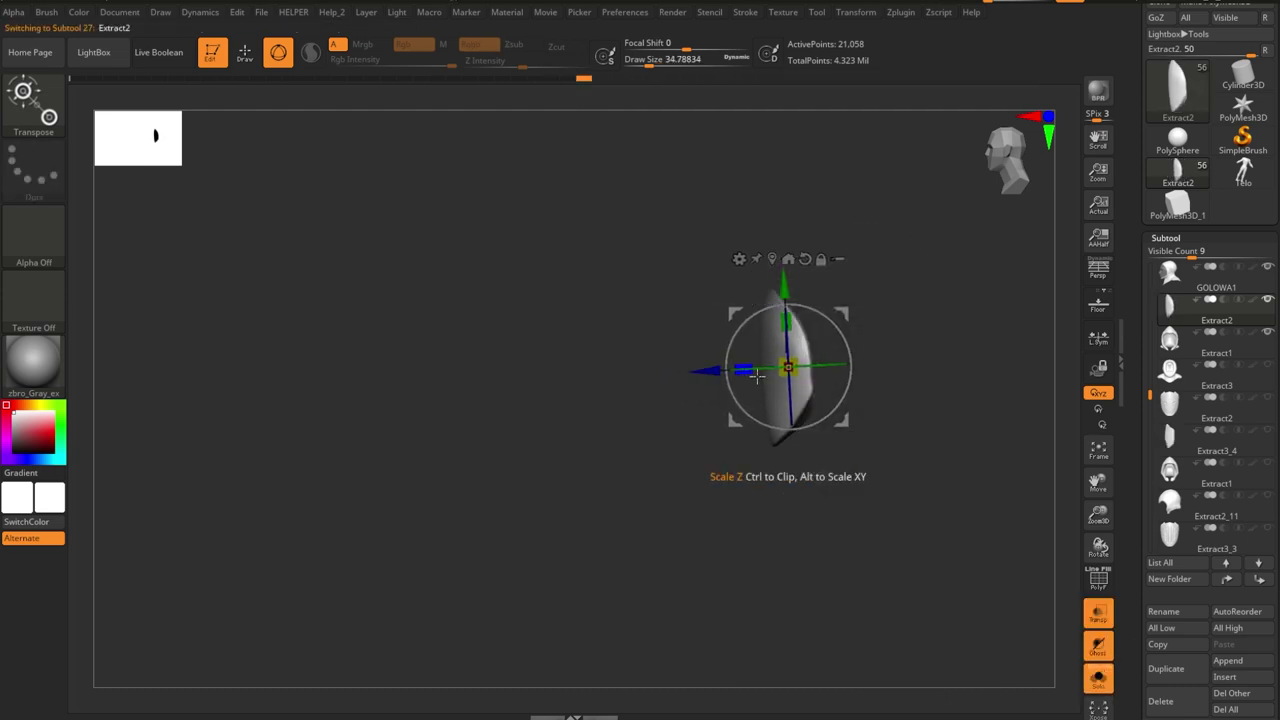
{"action": "key", "text": "q"}
{"action": "left_click_drag", "start_coordinate": [752, 376], "coordinate": [786, 371], "text": "shift"}
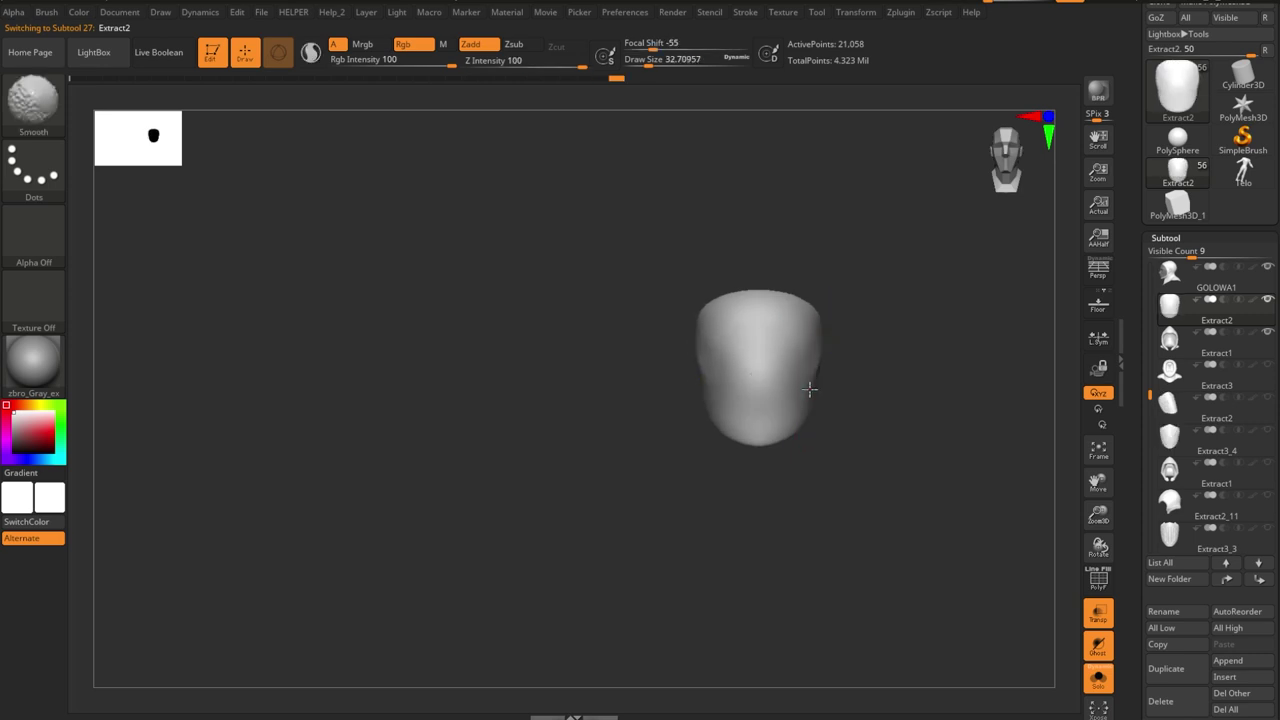
{"action": "left_click", "coordinate": [1098, 612]}
{"action": "mouse_move", "coordinate": [1060, 530]}
{"action": "left_mouse_down"}
{"action": "mouse_move", "coordinate": [832, 438]}
{"action": "mouse_move", "coordinate": [829, 349]}
{"action": "left_mouse_up"}
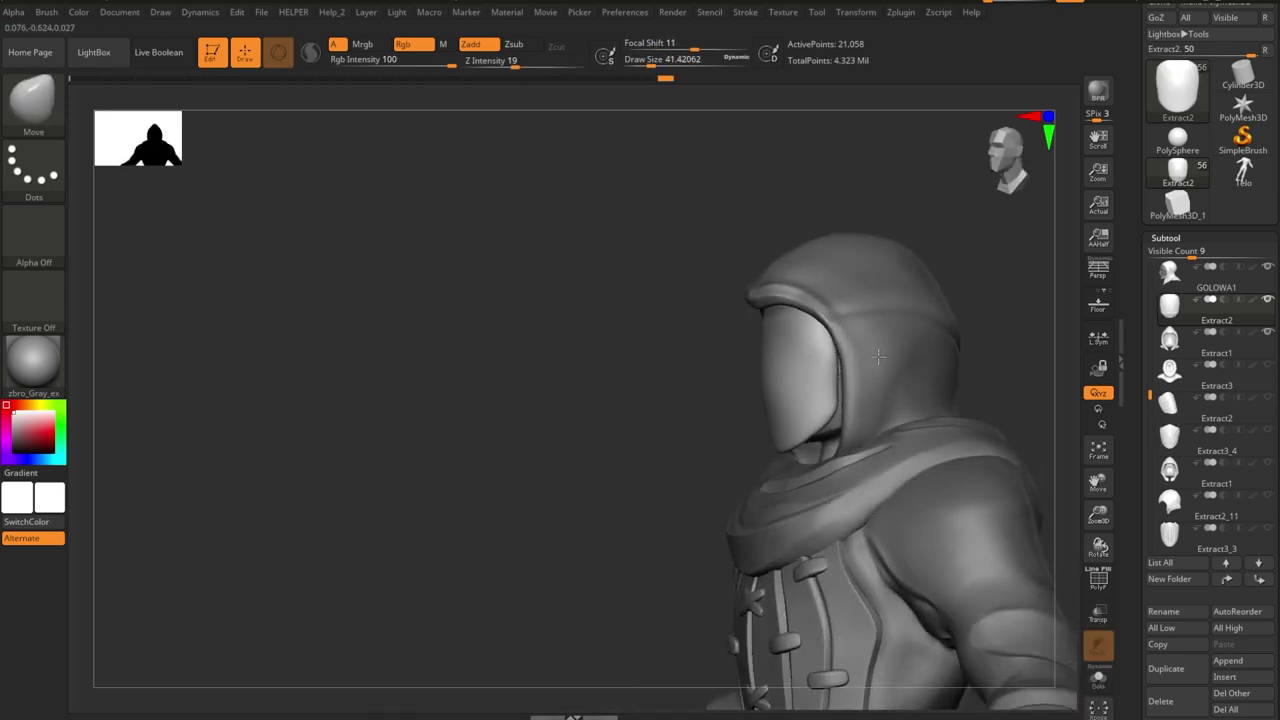
- Flatten the mask's left edge and sides with TrimDynamic
{"action": "key", "text": "b"}
{"action": "key", "text": "t"}
{"action": "key", "text": "d"}
{"action": "left_click_drag", "start_coordinate": [743, 486], "coordinate": [776, 405]}
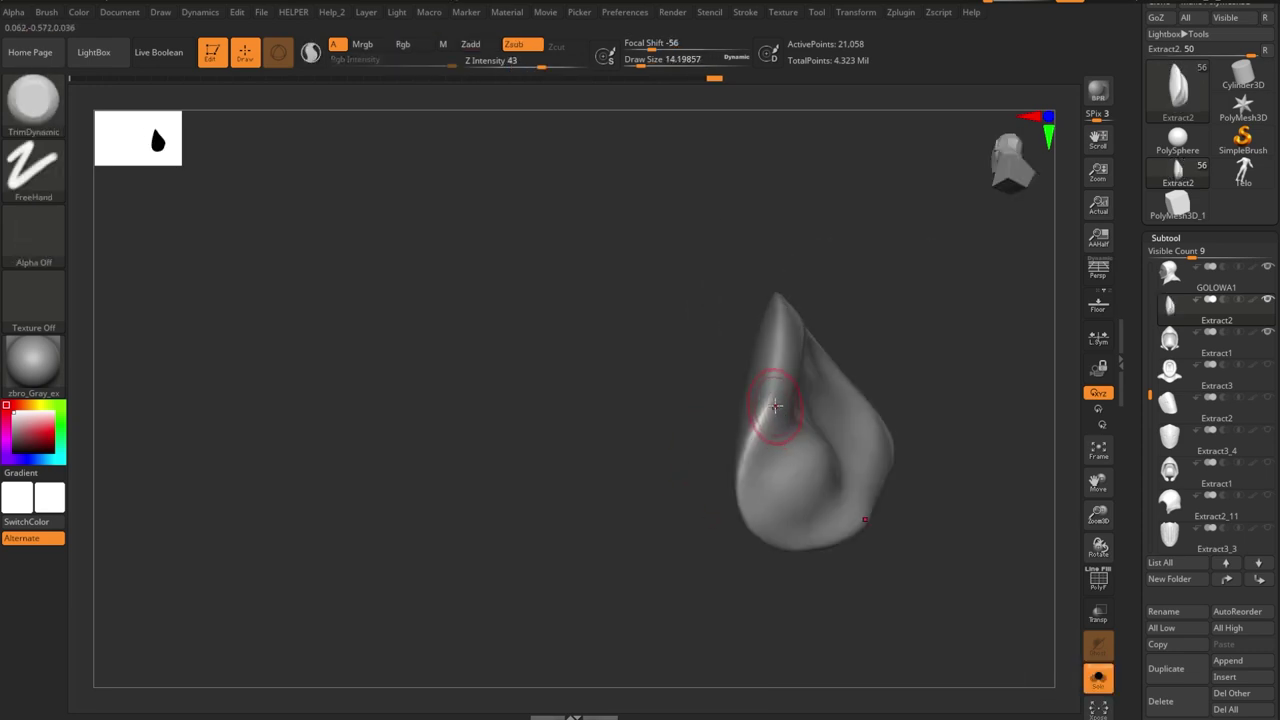
{"action": "left_click_drag", "start_coordinate": [790, 289], "coordinate": [745, 256], "text": "shift"}
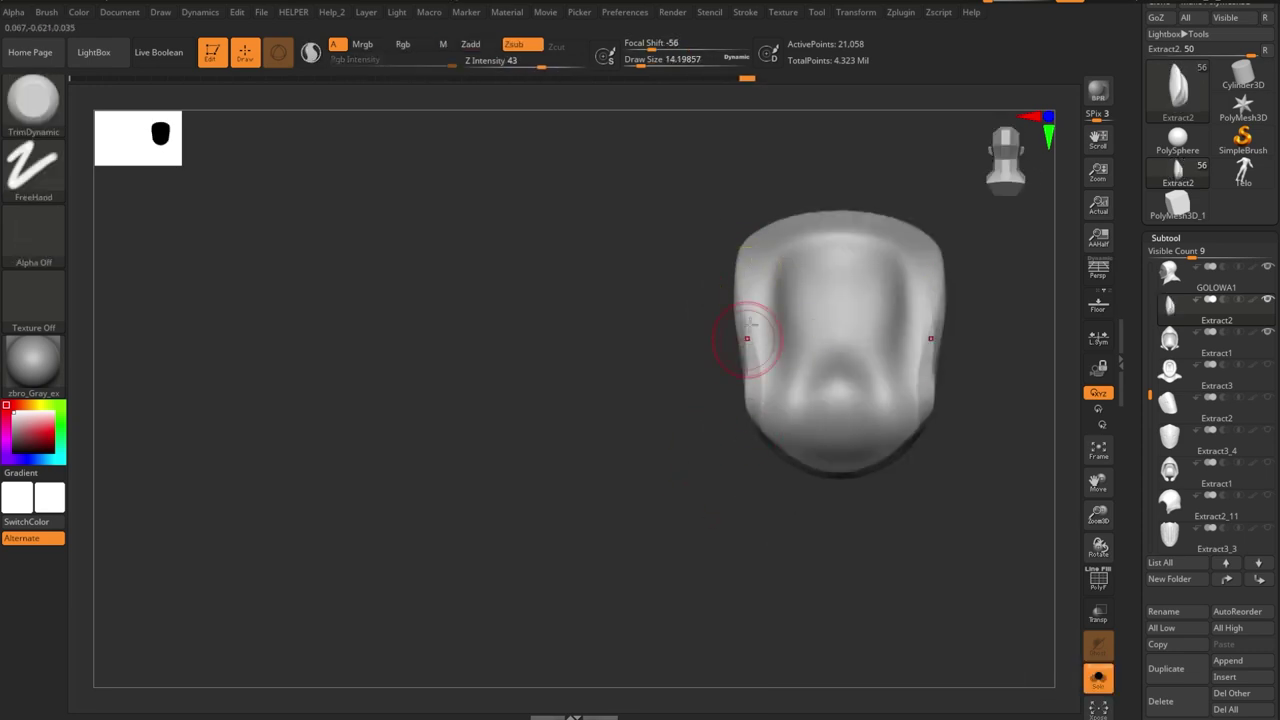
{"action": "left_click_drag", "start_coordinate": [747, 338], "coordinate": [749, 253]}
{"action": "left_click_drag", "start_coordinate": [743, 345], "coordinate": [755, 411]}
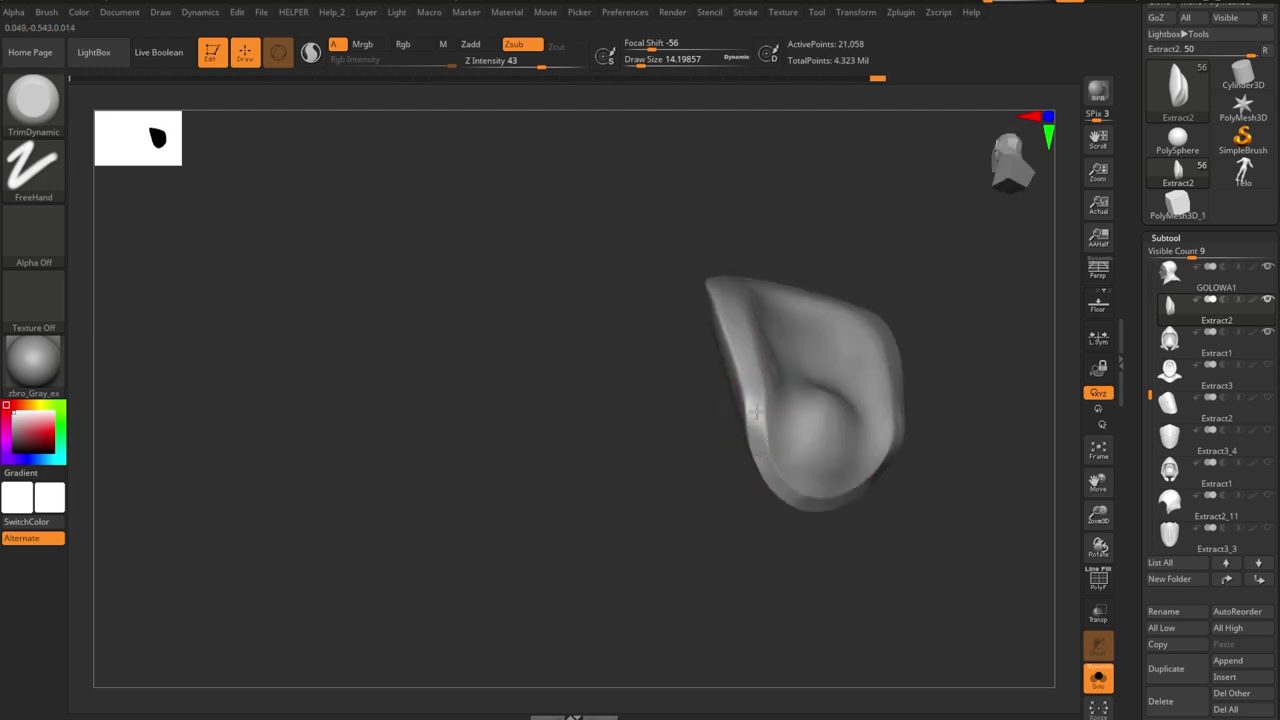
{"action": "mouse_move", "coordinate": [790, 485]}
{"action": "left_mouse_down"}
{"action": "mouse_move", "coordinate": [703, 520]}
{"action": "mouse_move", "coordinate": [763, 366]}
{"action": "left_mouse_up"}
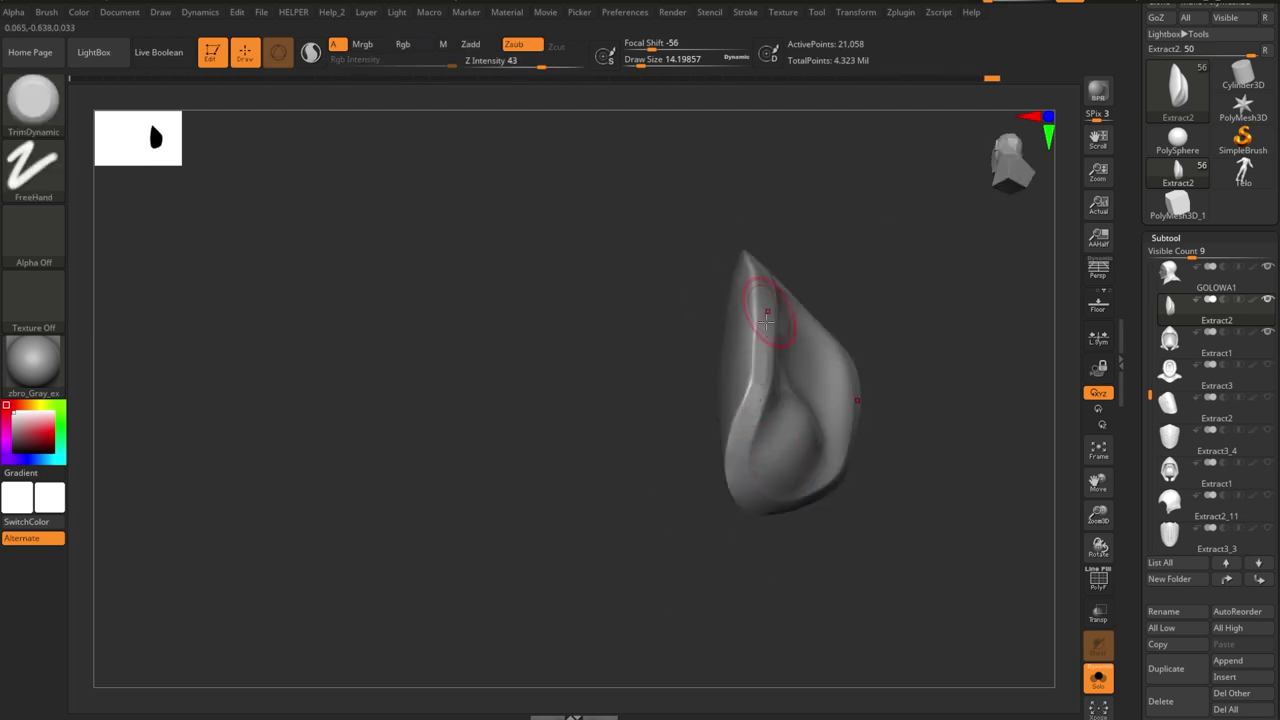
{"action": "mouse_move", "coordinate": [766, 318]}
{"action": "left_mouse_down"}
{"action": "mouse_move", "coordinate": [900, 366]}
{"action": "mouse_move", "coordinate": [771, 357]}
{"action": "left_mouse_up"}
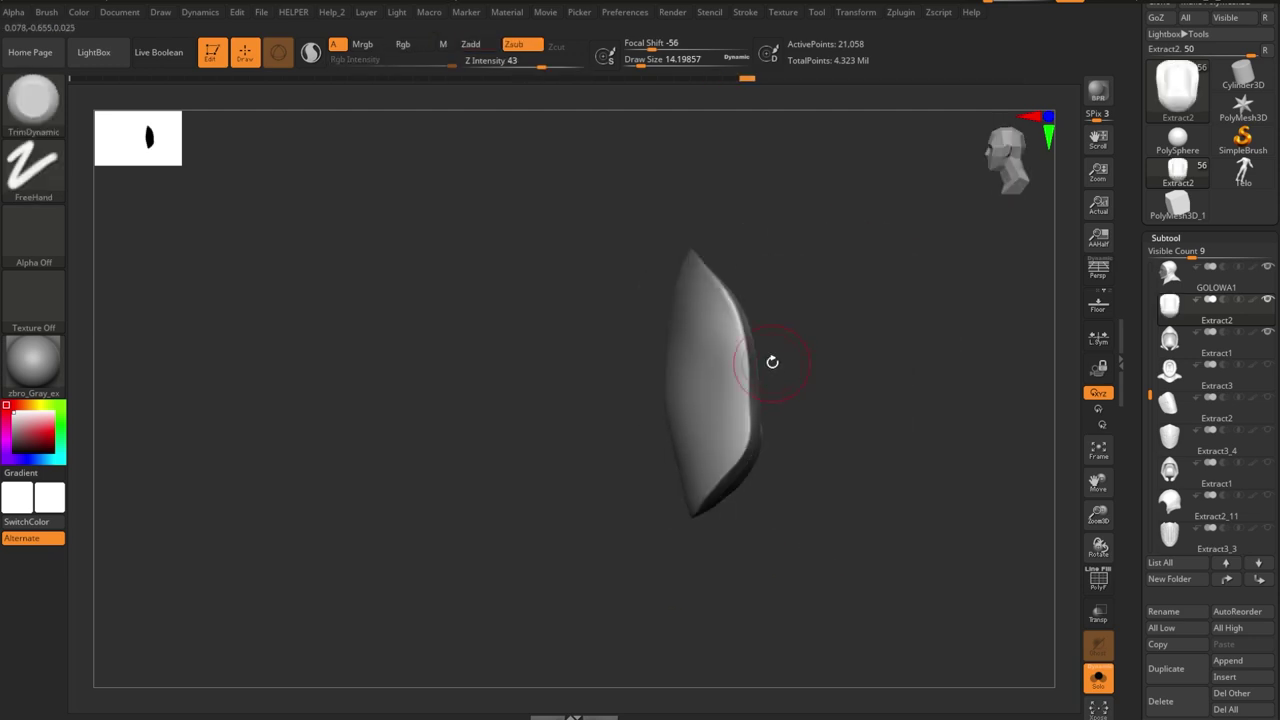
- Reshape the mask's edges with the Move brush from the front and side profile
{"action": "key", "text": "b"}
{"action": "key", "text": "m"}
{"action": "key", "text": "v"}
{"action": "left_click_drag", "start_coordinate": [725, 246], "coordinate": [926, 377]}
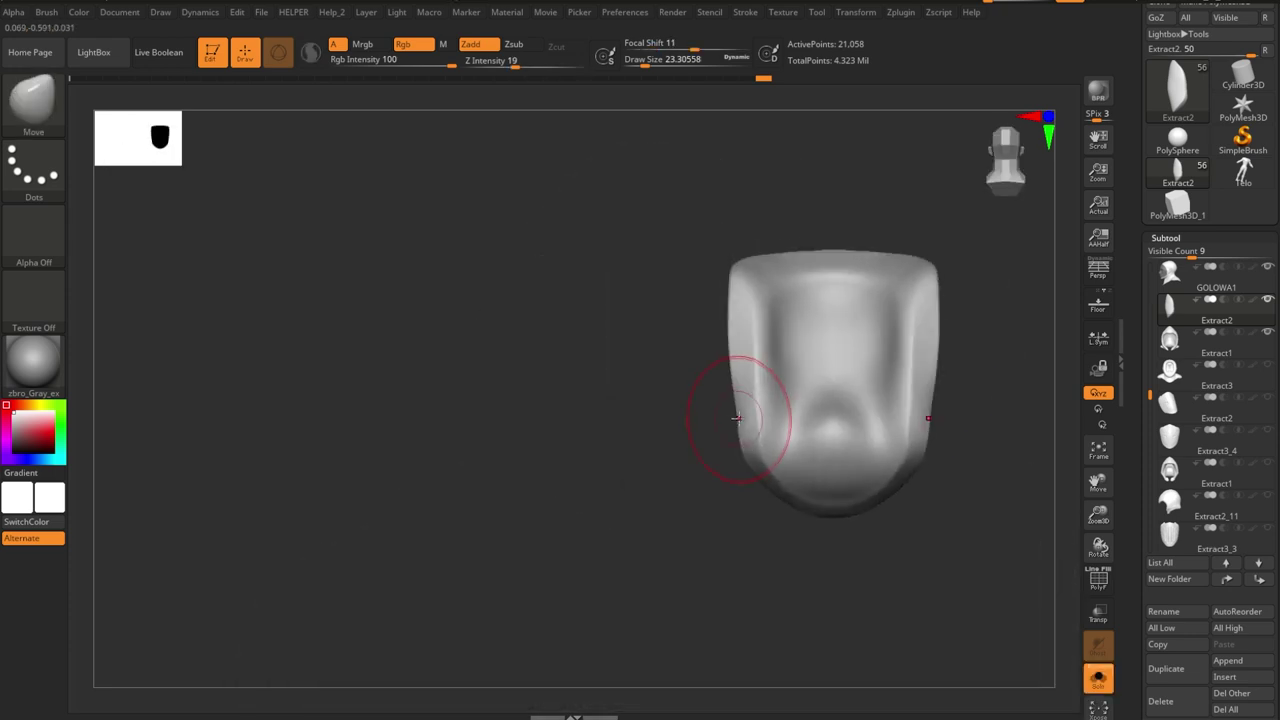
{"action": "mouse_move", "coordinate": [754, 563]}
{"action": "left_mouse_down"}
{"action": "mouse_move", "coordinate": [820, 480]}
{"action": "mouse_move", "coordinate": [726, 510]}
{"action": "mouse_move", "coordinate": [708, 443]}
{"action": "left_mouse_up"}
{"action": "key", "text": "b"}
{"action": "key", "text": "t"}
{"action": "key", "text": "d"}
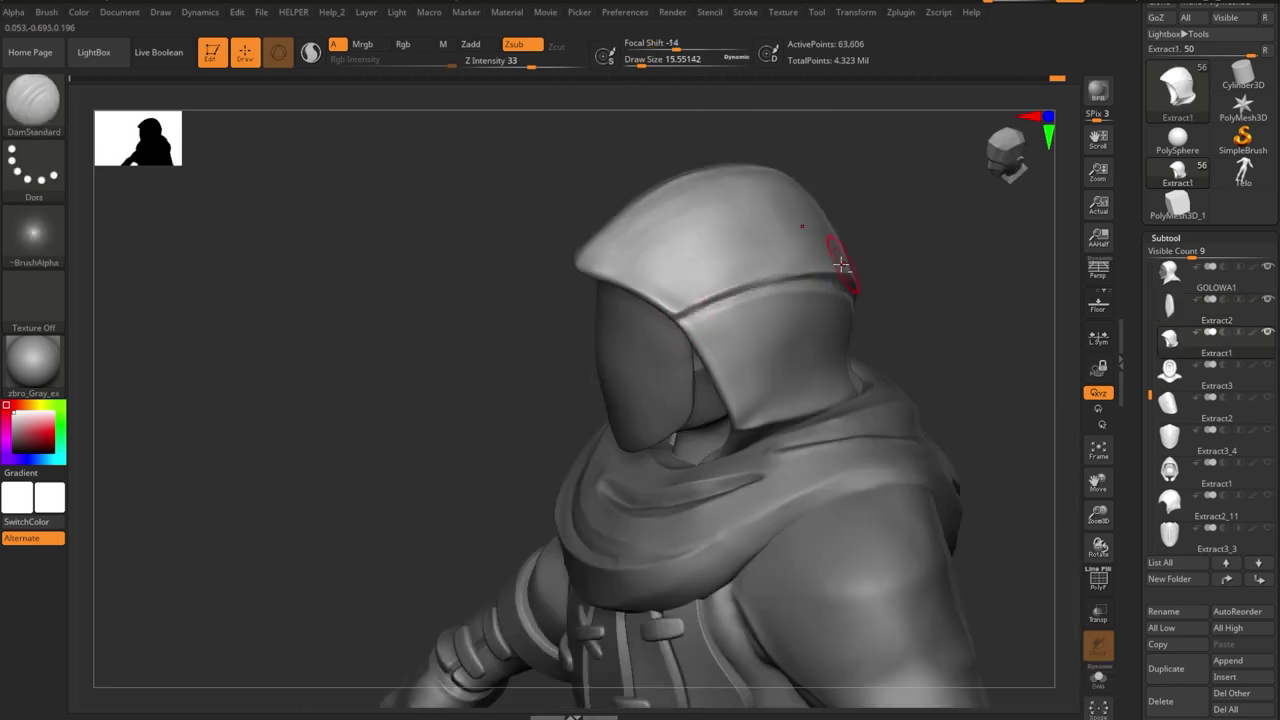
- Inspect and smooth the Extract1 hood, then Solo it
{"action": "mouse_move", "coordinate": [869, 271]}
{"action": "left_mouse_down"}
{"action": "mouse_move", "coordinate": [808, 237]}
{"action": "mouse_move", "coordinate": [850, 260]}
{"action": "mouse_move", "coordinate": [837, 276]}
{"action": "mouse_move", "coordinate": [690, 340]}
{"action": "left_mouse_up"}
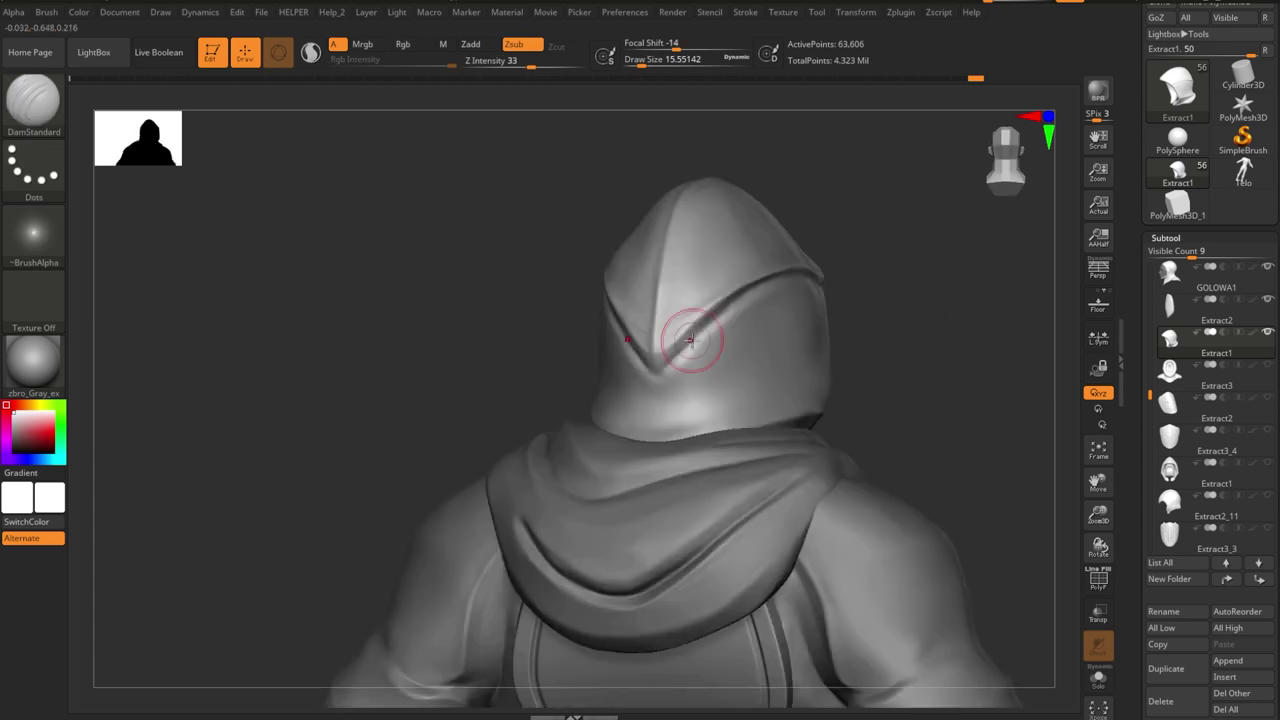
{"action": "key", "text": "shift"}
{"action": "mouse_move", "coordinate": [803, 291]}
{"action": "left_mouse_down"}
{"action": "mouse_move", "coordinate": [743, 300]}
{"action": "mouse_move", "coordinate": [751, 380]}
{"action": "mouse_move", "coordinate": [600, 386]}
{"action": "mouse_move", "coordinate": [776, 392]}
{"action": "left_mouse_up"}
{"action": "key", "text": "shift+s"}
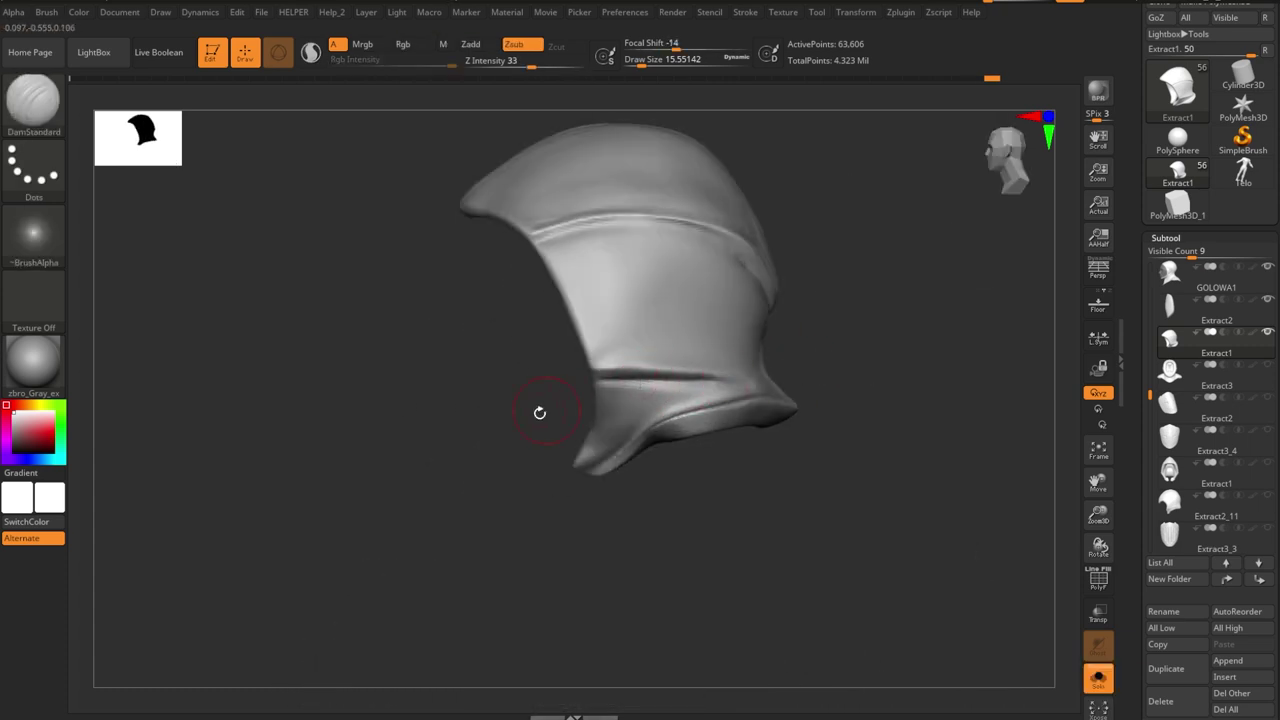
{"action": "key", "text": "shift+s"}
{"action": "left_click_drag", "start_coordinate": [539, 412], "coordinate": [826, 349]}
{"action": "mouse_move", "coordinate": [743, 349]}
{"action": "left_mouse_down", "text": "alt"}
{"action": "mouse_move", "coordinate": [842, 331]}
{"action": "mouse_move", "coordinate": [654, 340]}
{"action": "left_mouse_up", "text": "alt"}
{"action": "key", "text": "shift+s"}
- Trim the hood's inner rim flatter with TrimDynamic and reshape it with Move
{"action": "key", "text": "b"}
{"action": "key", "text": "t"}
{"action": "key", "text": "d"}
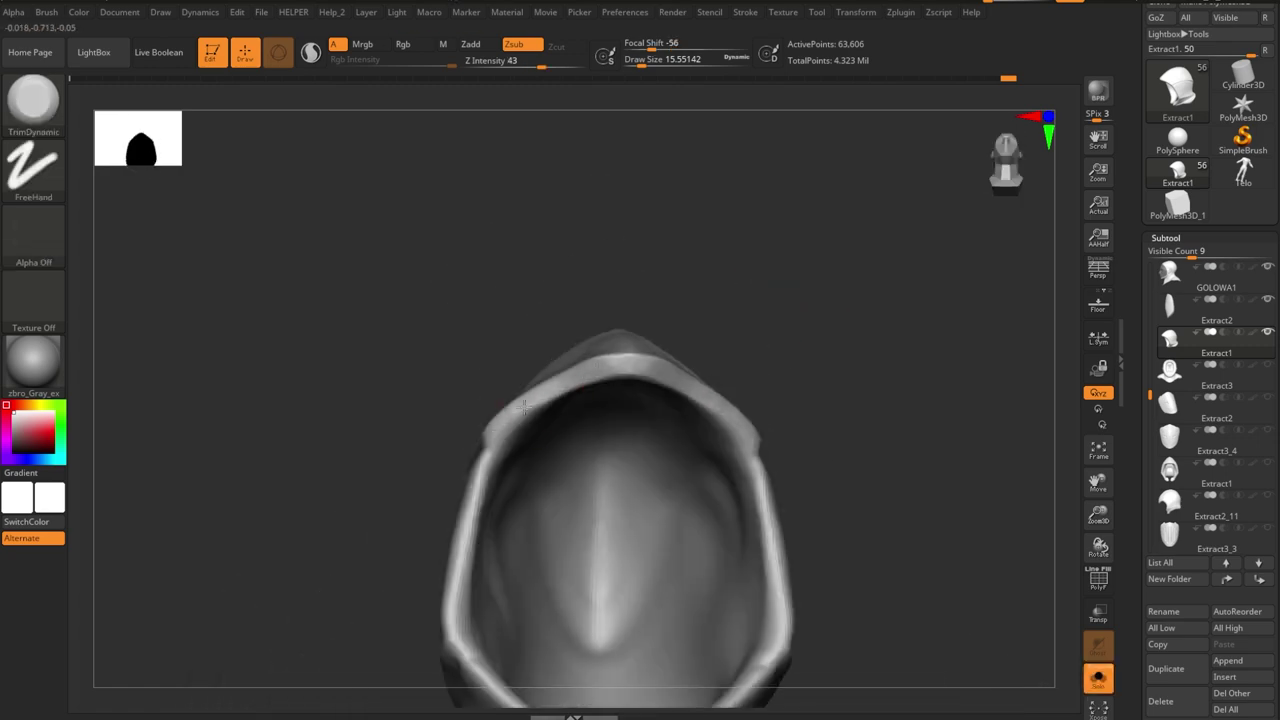
{"action": "mouse_move", "coordinate": [743, 343]}
{"action": "left_mouse_down"}
{"action": "mouse_move", "coordinate": [511, 471]}
{"action": "mouse_move", "coordinate": [466, 517]}
{"action": "mouse_move", "coordinate": [663, 474]}
{"action": "mouse_move", "coordinate": [623, 427]}
{"action": "left_mouse_up"}
{"action": "key", "text": "b"}
{"action": "key", "text": "m"}
{"action": "key", "text": "v"}
{"action": "left_click_drag", "start_coordinate": [568, 538], "coordinate": [789, 306]}
{"action": "key", "text": "shift+s"}
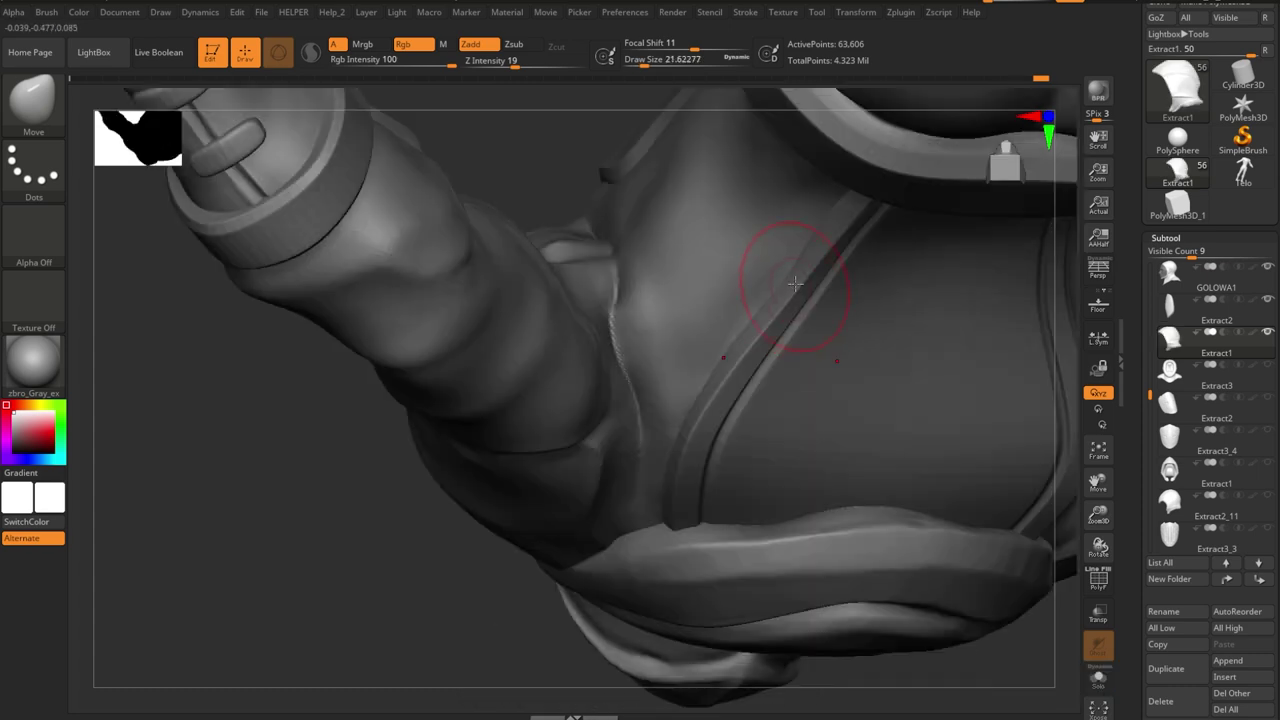
{"action": "key", "text": "shift+s"}
{"action": "mouse_move", "coordinate": [530, 413]}
{"action": "left_mouse_down"}
{"action": "mouse_move", "coordinate": [814, 320]}
{"action": "mouse_move", "coordinate": [680, 367]}
{"action": "mouse_move", "coordinate": [880, 389]}
{"action": "mouse_move", "coordinate": [843, 357]}
{"action": "left_mouse_up"}
- Carve sharp crease lines and a deeper central front seam into the hood with DamStandard
{"action": "key", "text": "b"}
{"action": "key", "text": "t"}
{"action": "key", "text": "d"}
{"action": "key", "text": "b"}
{"action": "key", "text": "d"}
{"action": "key", "text": "s"}
{"action": "mouse_move", "coordinate": [569, 437]}
{"action": "left_mouse_down"}
{"action": "mouse_move", "coordinate": [634, 354]}
{"action": "mouse_move", "coordinate": [718, 398]}
{"action": "mouse_move", "coordinate": [643, 337]}
{"action": "mouse_move", "coordinate": [660, 380]}
{"action": "mouse_move", "coordinate": [737, 320]}
{"action": "mouse_move", "coordinate": [625, 340]}
{"action": "left_mouse_up"}
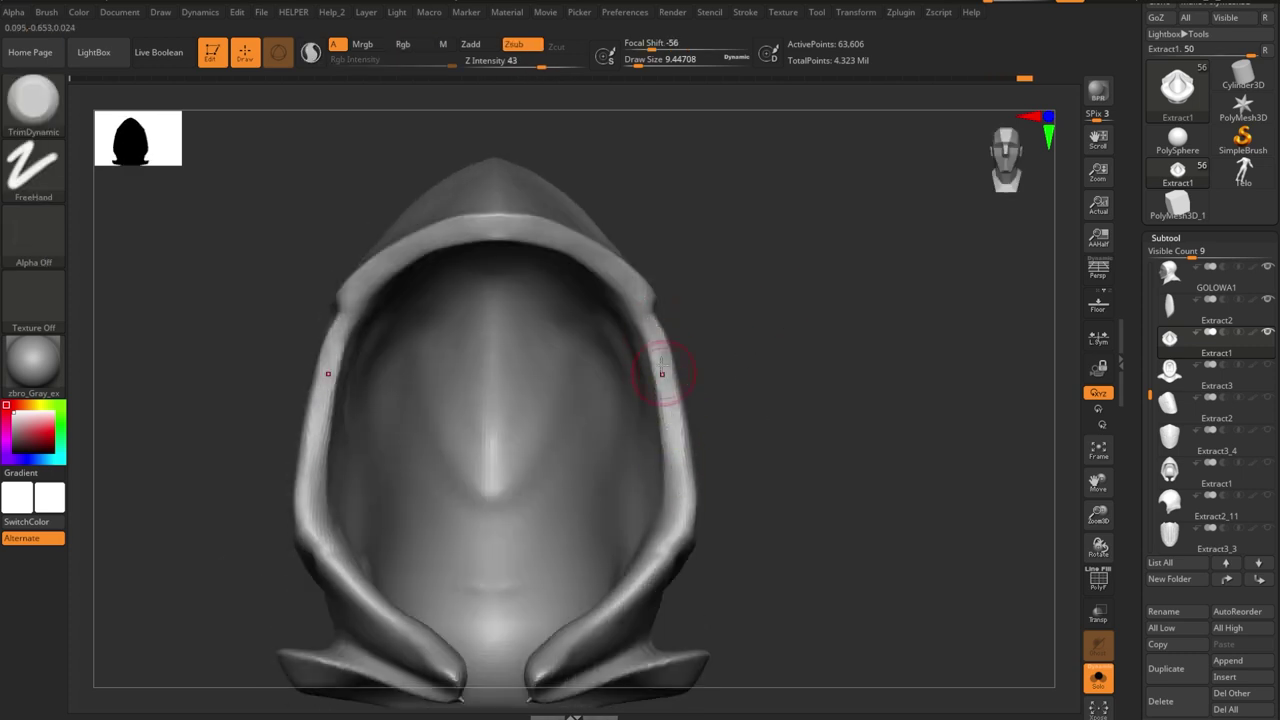
{"action": "mouse_move", "coordinate": [676, 415]}
{"action": "left_mouse_down"}
{"action": "mouse_move", "coordinate": [683, 396]}
{"action": "mouse_move", "coordinate": [677, 419]}
{"action": "left_mouse_up"}
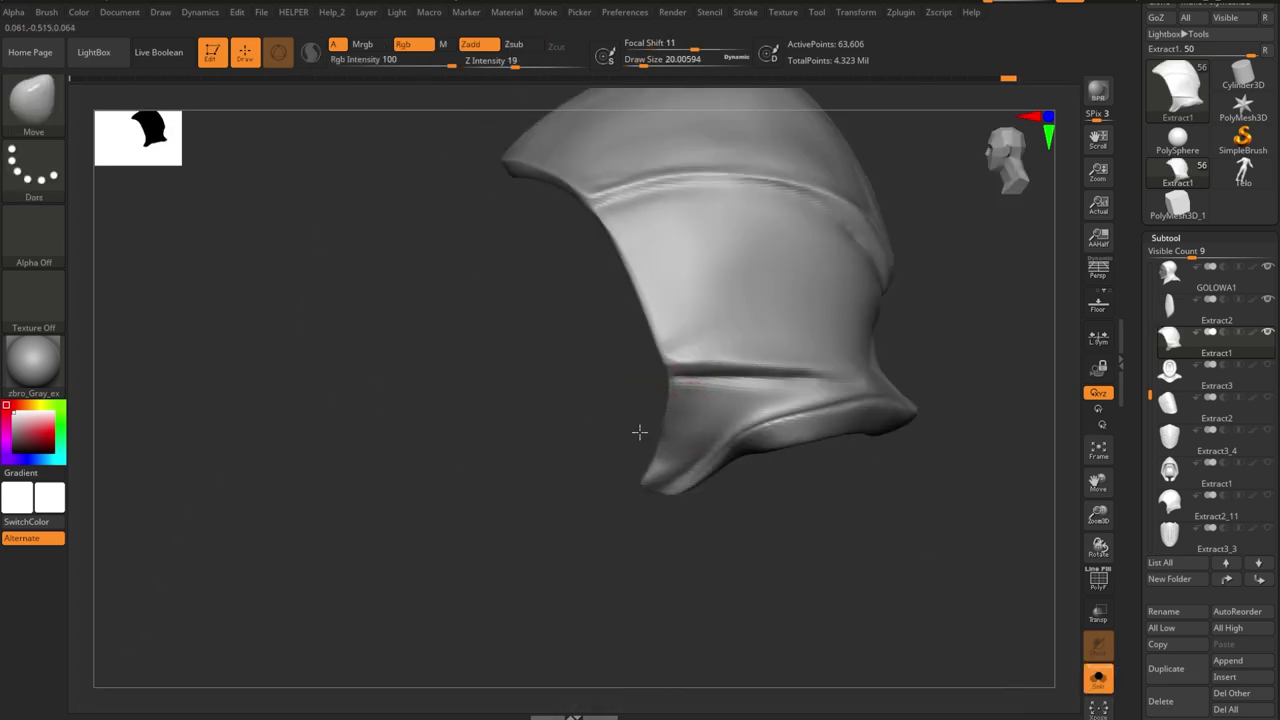
{"action": "mouse_move", "coordinate": [846, 366]}
{"action": "left_mouse_down"}
{"action": "mouse_move", "coordinate": [803, 366]}
{"action": "mouse_move", "coordinate": [901, 274]}
{"action": "left_mouse_up"}
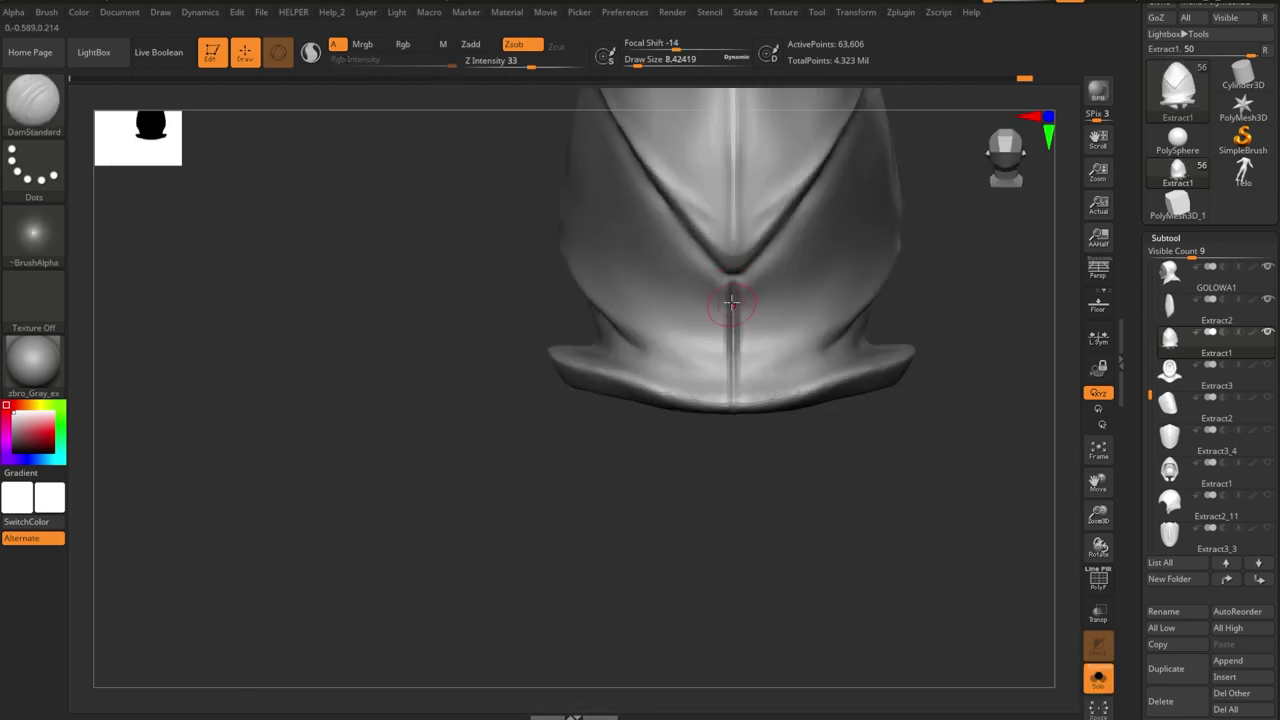
{"action": "mouse_move", "coordinate": [763, 408]}
{"action": "right_mouse_down"}
{"action": "mouse_move", "coordinate": [753, 256]}
{"action": "mouse_move", "coordinate": [737, 234]}
{"action": "mouse_move", "coordinate": [673, 269]}
{"action": "right_mouse_up"}
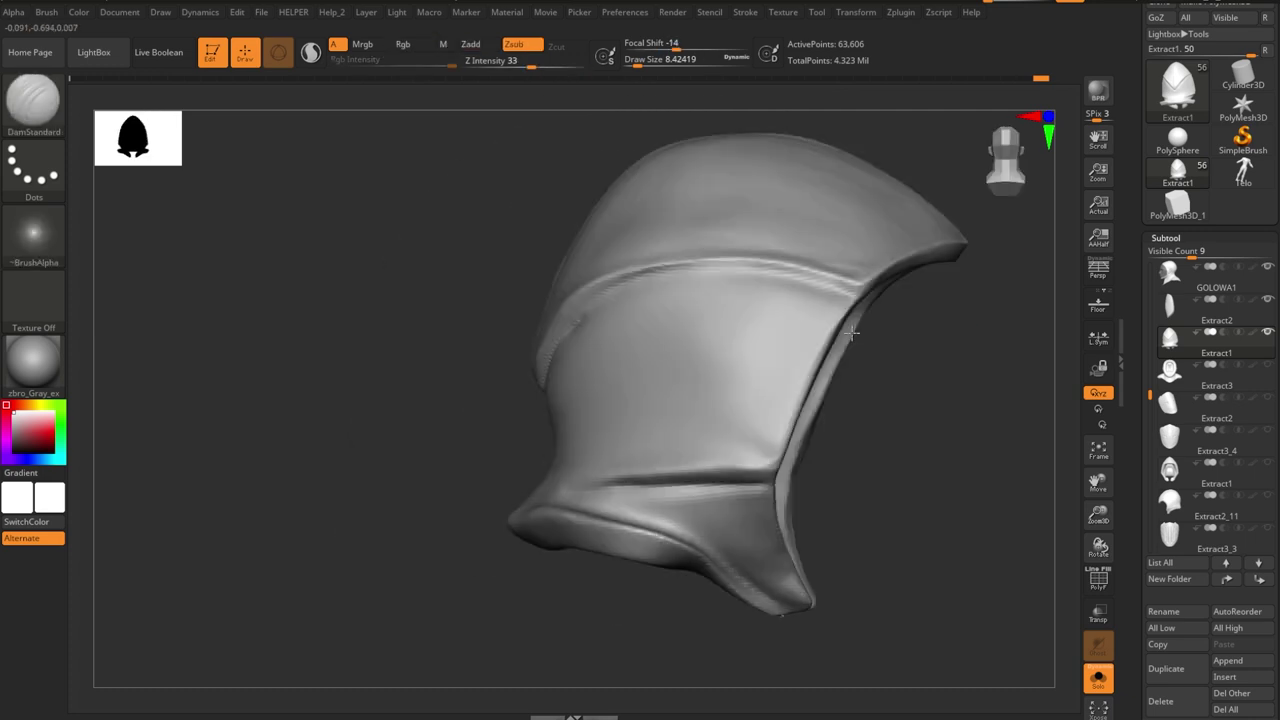
- Adjust the hood's overall shape with the Move brush
{"action": "key", "text": "b"}
{"action": "key", "text": "m"}
{"action": "key", "text": "v"}
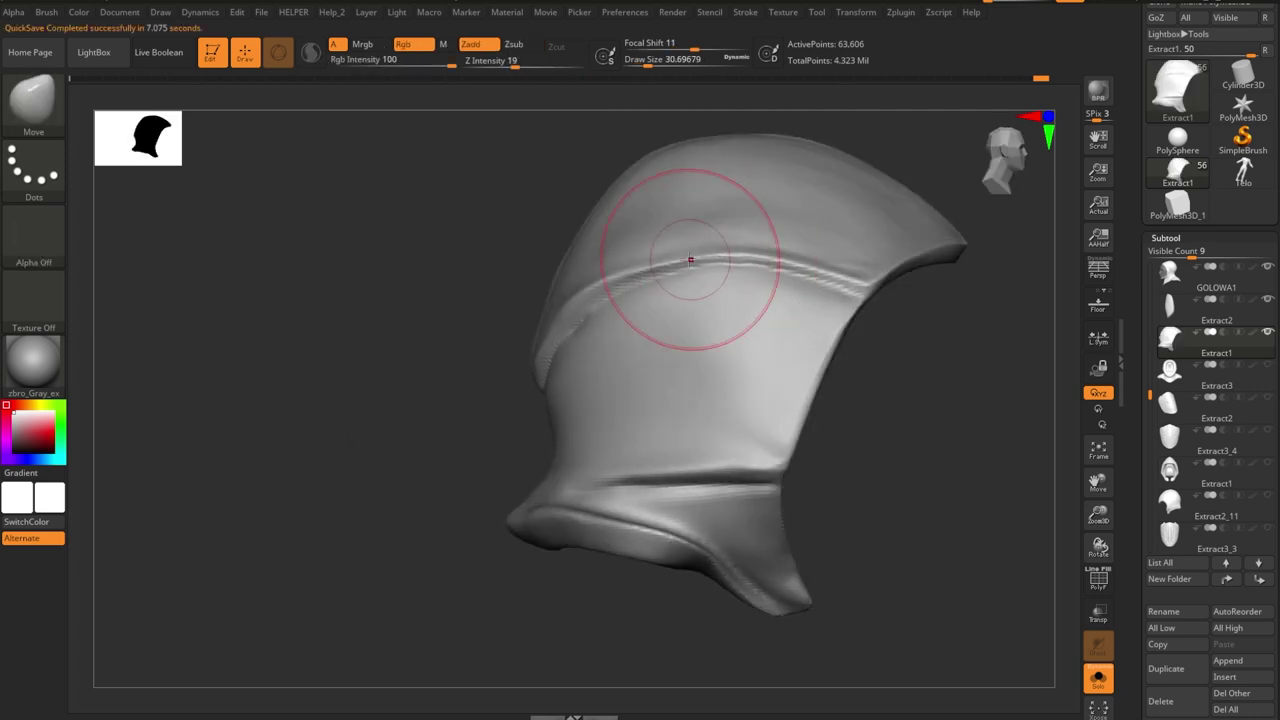
{"action": "right_click_drag", "start_coordinate": [911, 400], "coordinate": [911, 347], "text": "ctrl"}
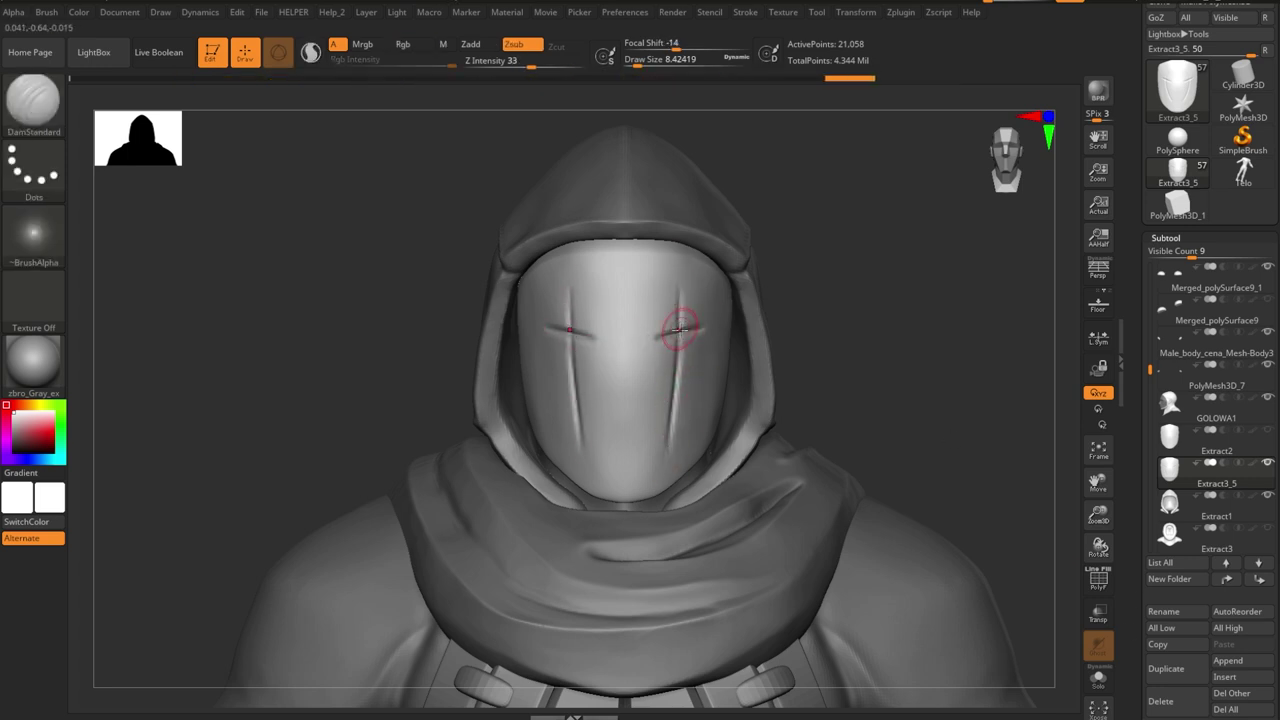
- Deepen the vertical grooves of the cross slits on the Extract3_5 mask with DamStandard
{"action": "mouse_move", "coordinate": [873, 343]}
{"action": "right_mouse_down"}
{"action": "mouse_move", "coordinate": [760, 300]}
{"action": "mouse_move", "coordinate": [660, 300]}
{"action": "right_mouse_up"}
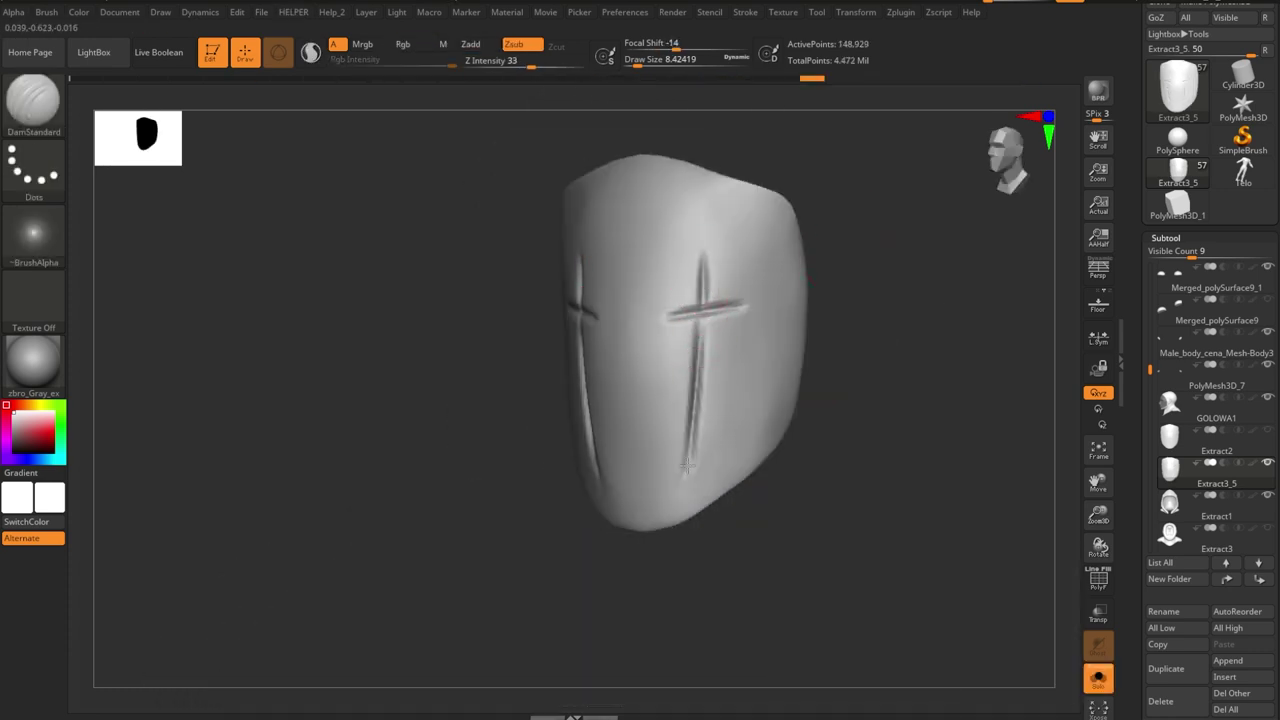
{"action": "left_click_drag", "start_coordinate": [687, 430], "coordinate": [699, 256]}
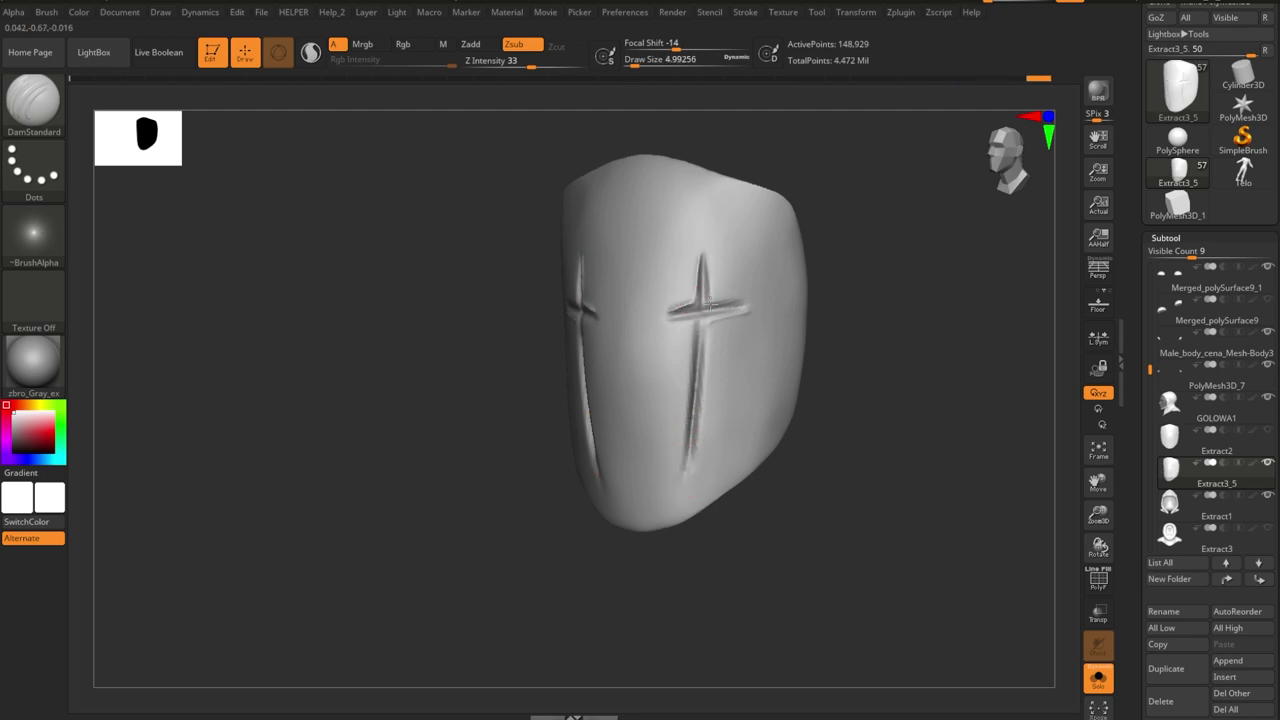
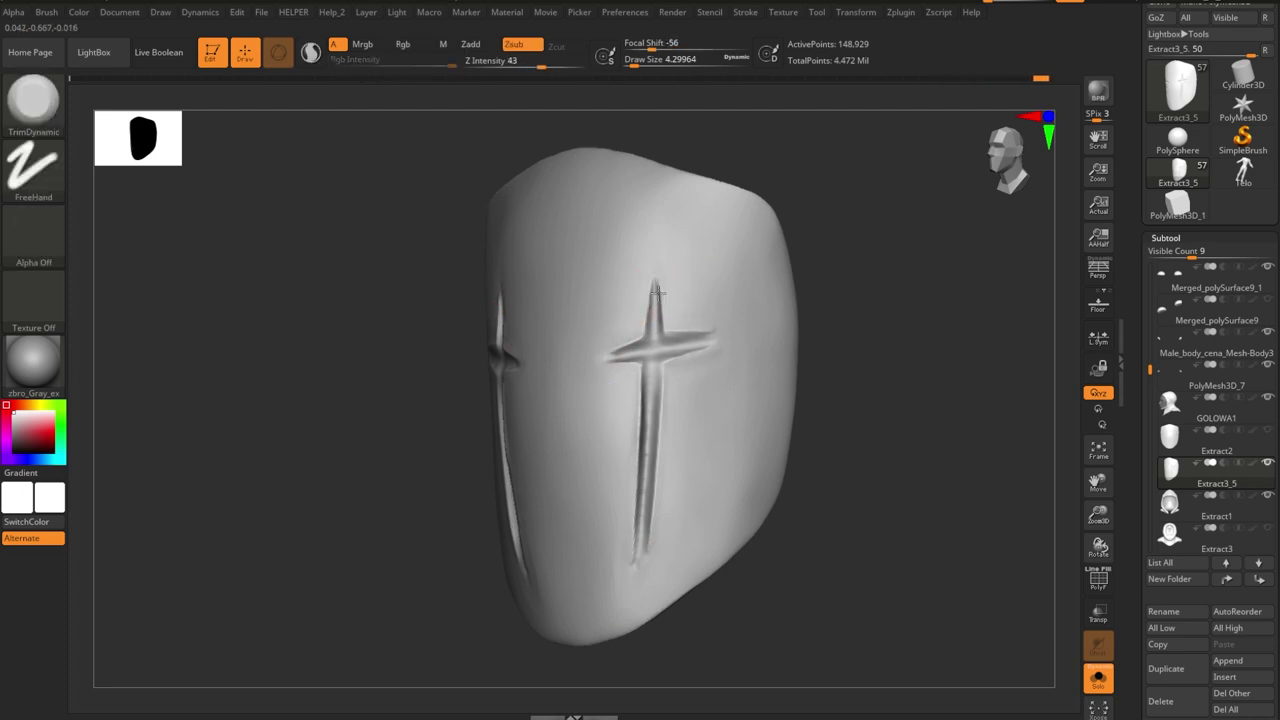
- Face the mask front and deepen the groove above the eye crossbar with DamStandard and Dots stroke
{"action": "right_click_drag", "start_coordinate": [655, 290], "coordinate": [831, 383], "text": "shift"}
{"action": "key", "text": "f"}
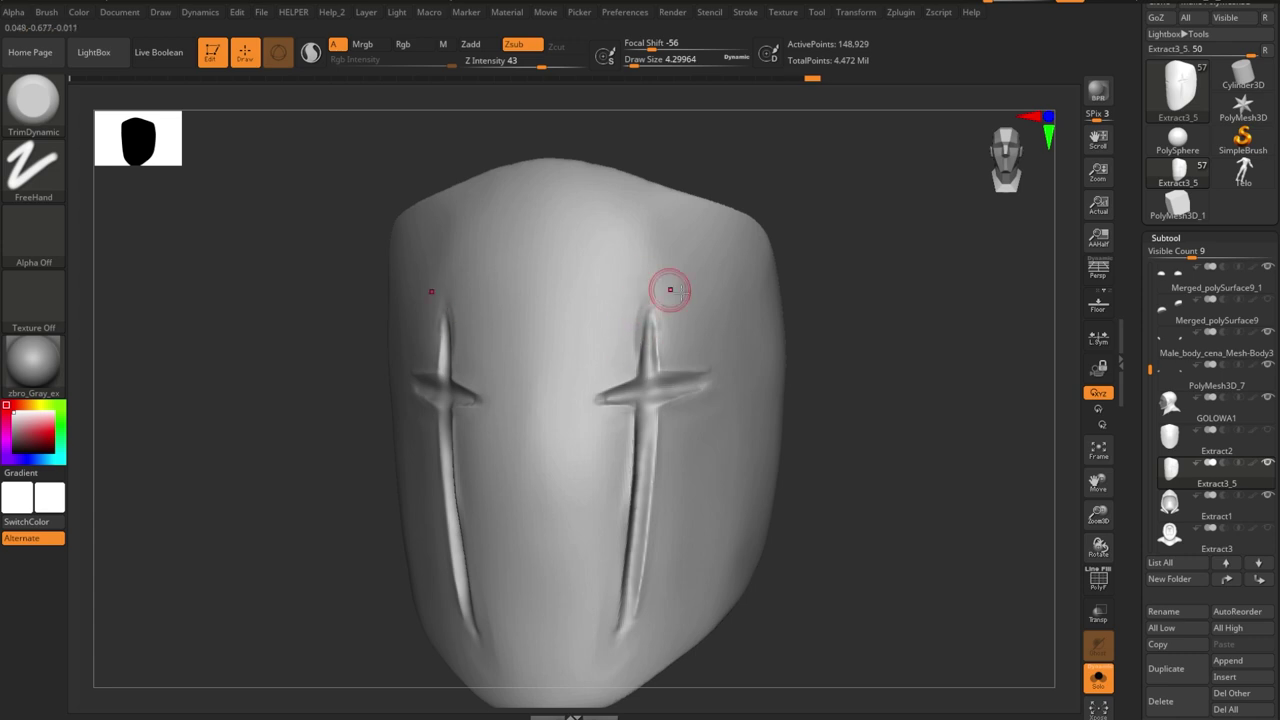
{"action": "key", "text": "b"}
{"action": "key", "text": "d"}
{"action": "key", "text": "s"}
{"action": "left_click_drag", "start_coordinate": [846, 349], "coordinate": [905, 394]}
{"action": "left_click_drag", "start_coordinate": [652, 332], "coordinate": [645, 350]}
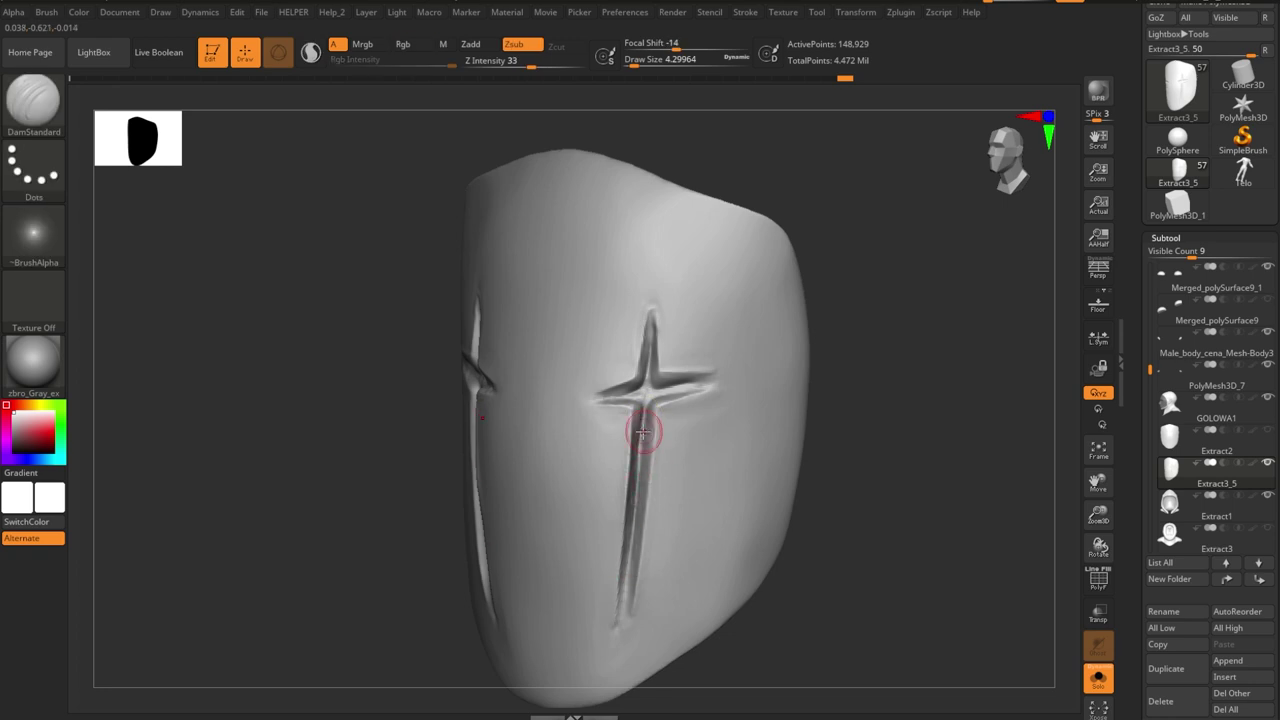
- Recut the remaining cross-slit grooves, then turn Solo off to show the full hooded character
{"action": "key", "text": "ctrl"}
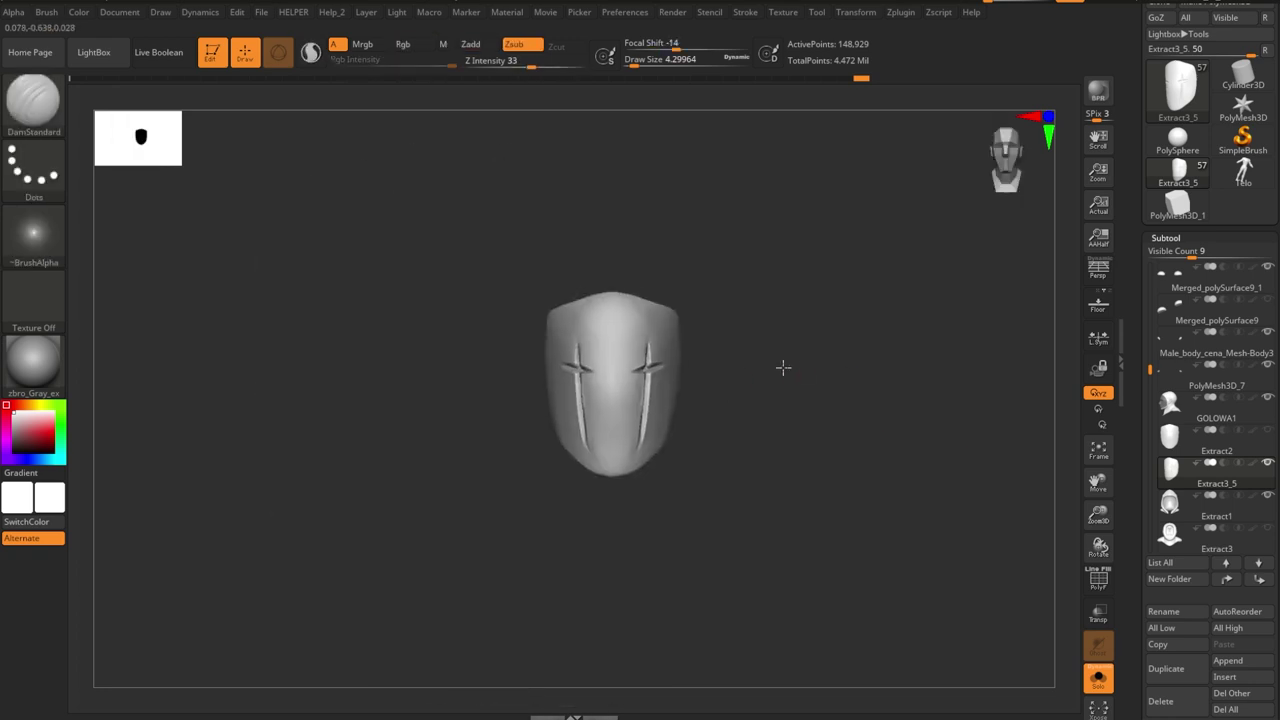
{"action": "key", "text": "b"}
{"action": "key", "text": "t"}
{"action": "key", "text": "d"}
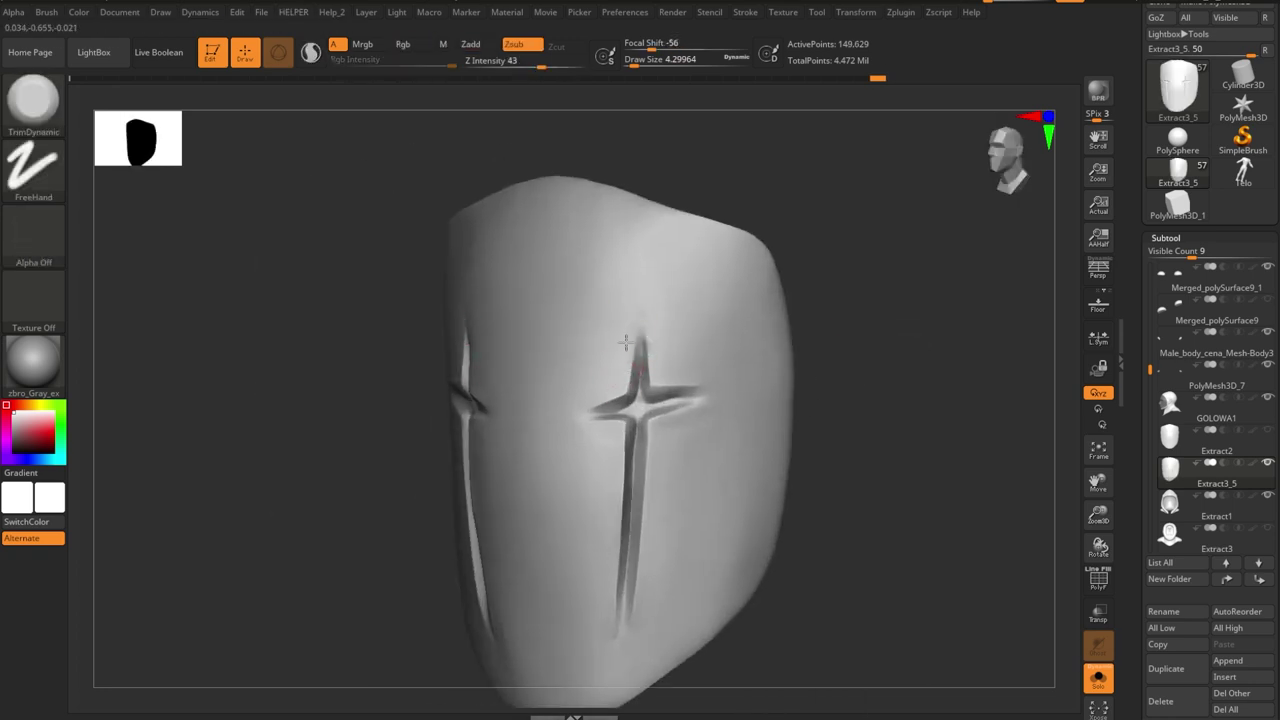
{"action": "mouse_move", "coordinate": [880, 354]}
{"action": "left_mouse_down"}
{"action": "mouse_move", "coordinate": [677, 423]}
{"action": "mouse_move", "coordinate": [849, 294]}
{"action": "mouse_move", "coordinate": [787, 541]}
{"action": "left_mouse_up"}
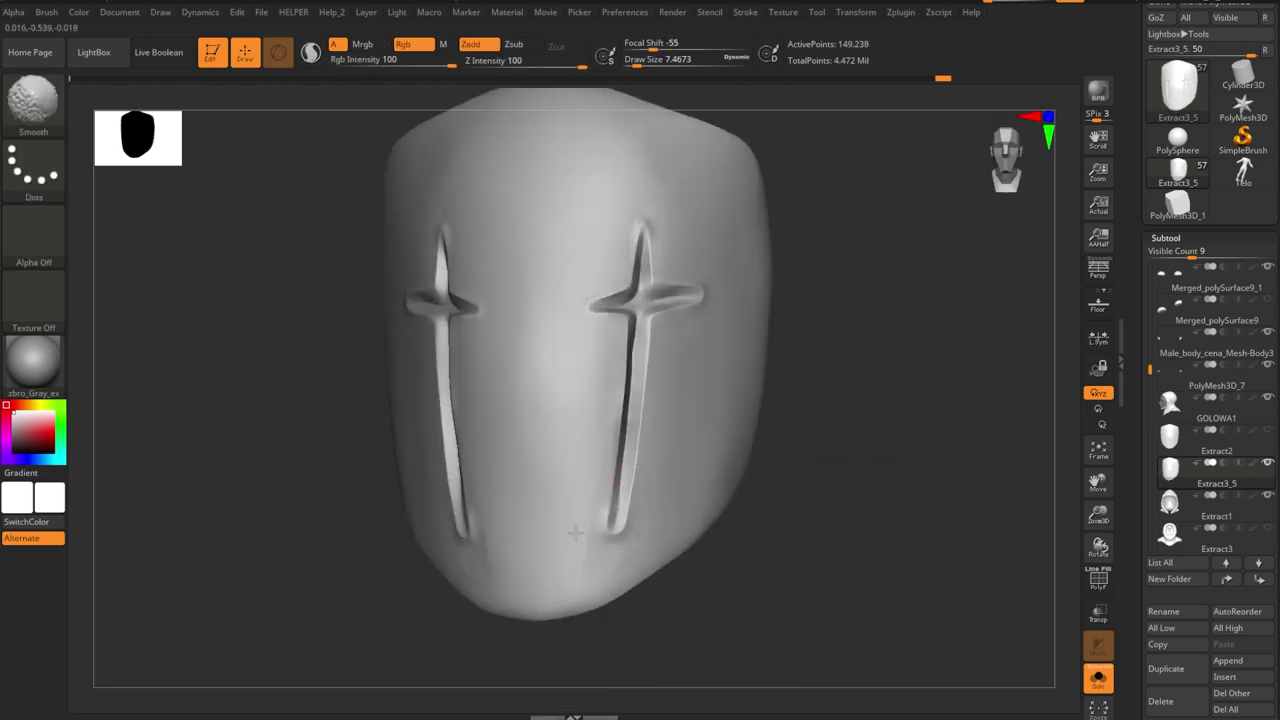
{"action": "key", "text": "ctrl+shift+s"}
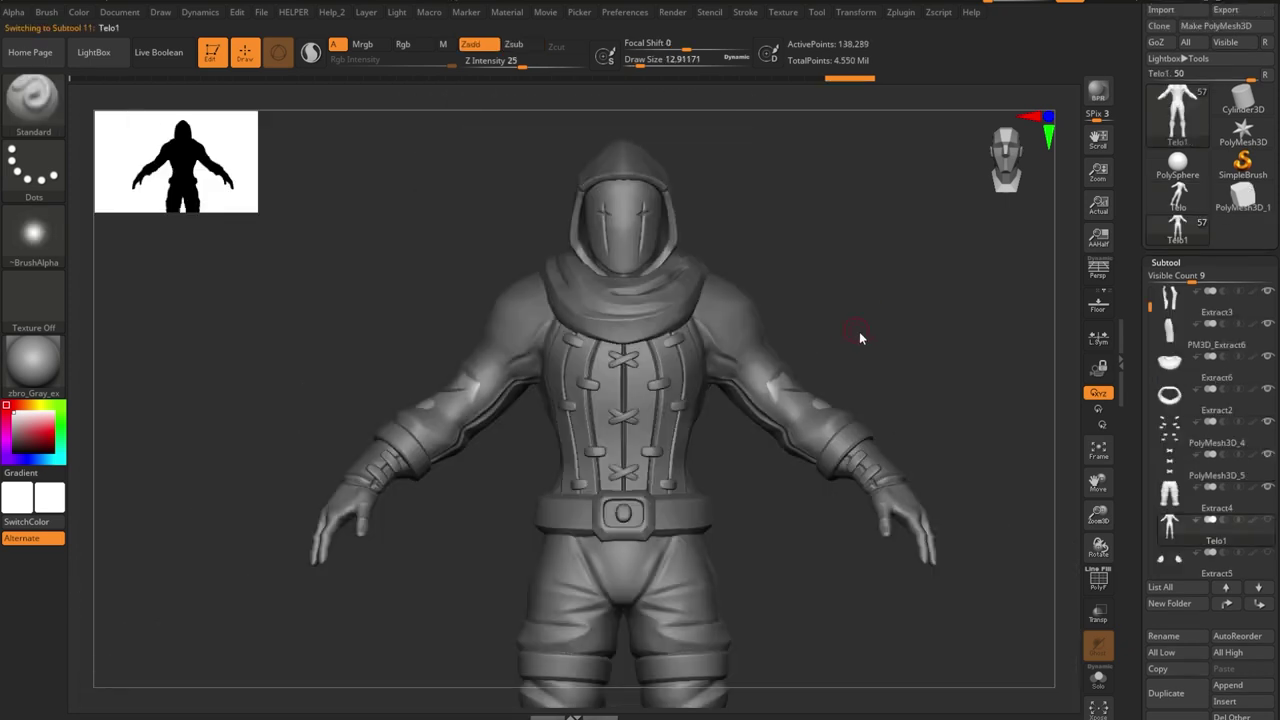
- Solo the shoulder-pad subtool and ZRemesh it with Target Polygons 0.1
{"action": "key", "text": "ctrl+shift+s"}
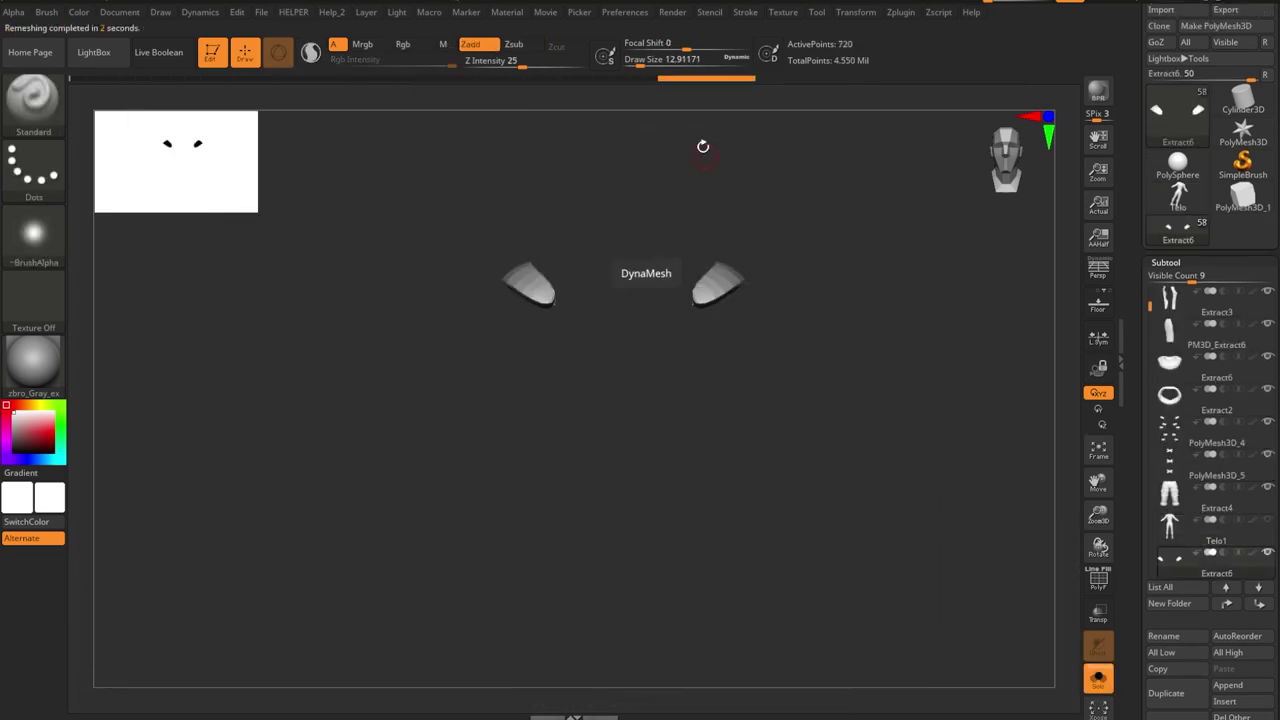
{"action": "left_click_drag", "start_coordinate": [703, 146], "coordinate": [789, 326]}
{"action": "key", "text": "shift+d"}
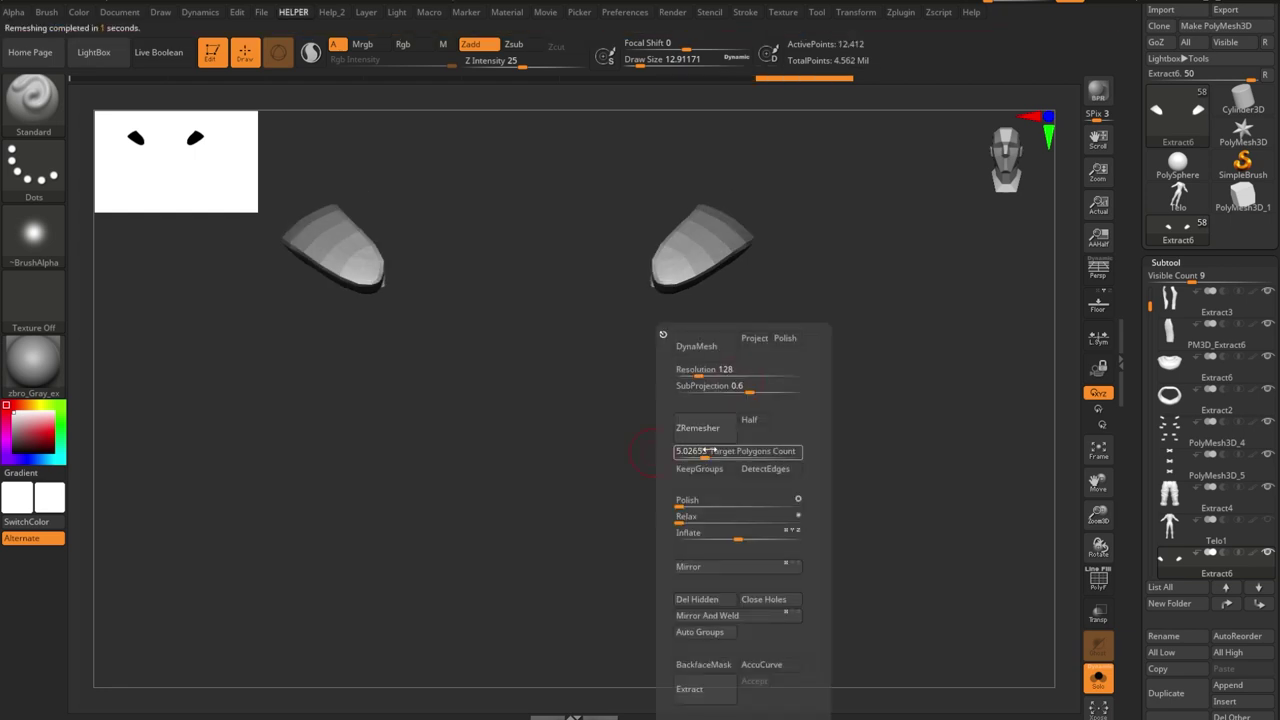
{"action": "left_click_drag", "start_coordinate": [706, 451], "coordinate": [704, 455]}
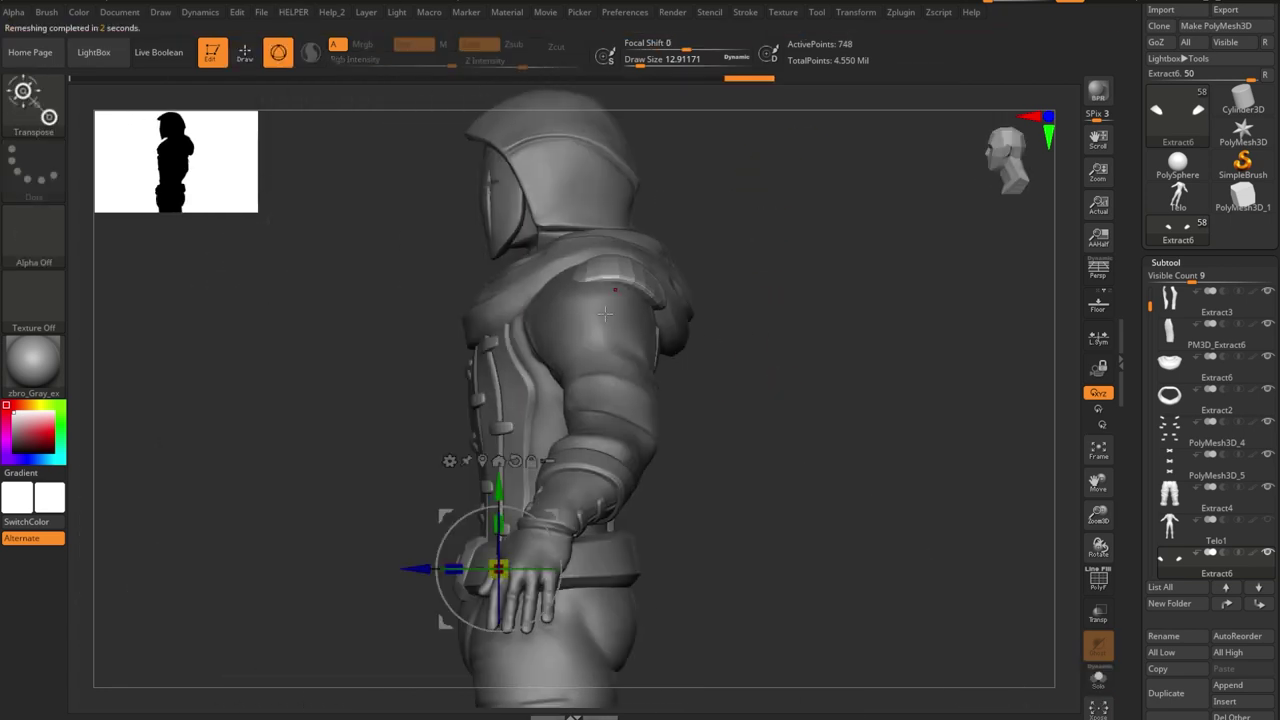
- Position the pad over the shoulder with Transpose and shape it with the Move brush
{"action": "left_click", "coordinate": [605, 314]}
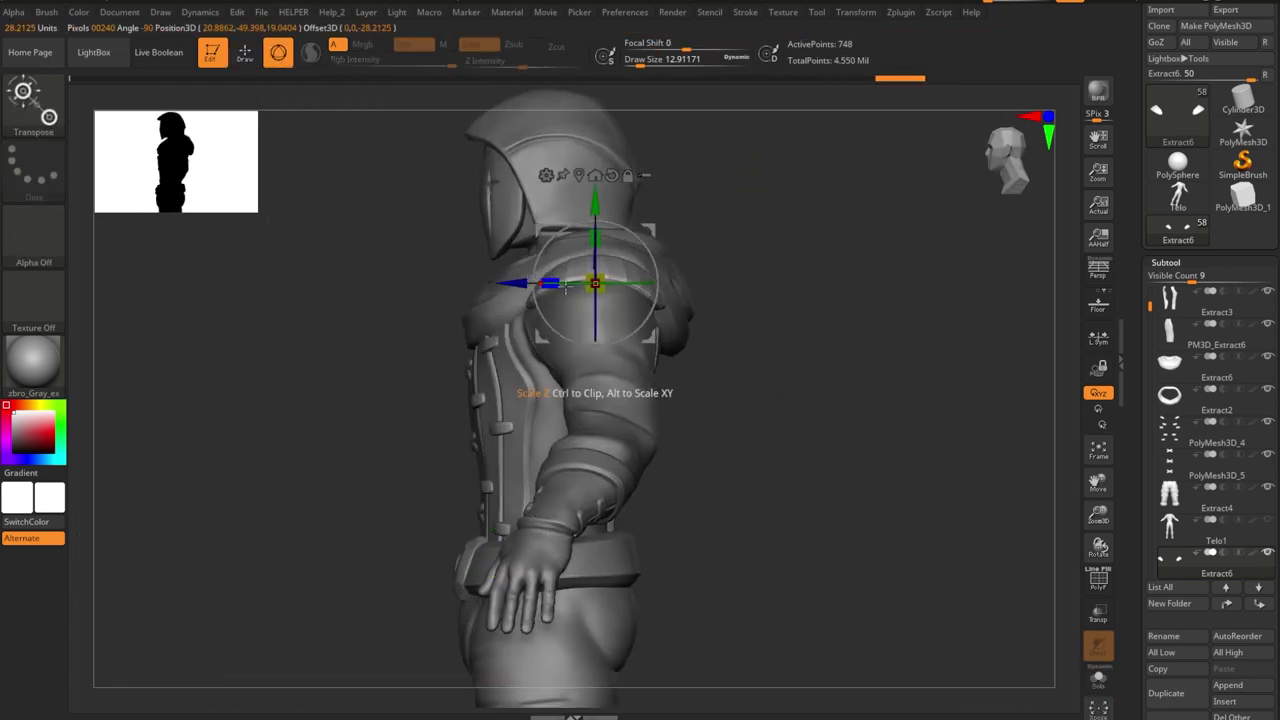
{"action": "mouse_move", "coordinate": [565, 287]}
{"action": "right_mouse_down"}
{"action": "mouse_move", "coordinate": [604, 311]}
{"action": "mouse_move", "coordinate": [537, 286]}
{"action": "mouse_move", "coordinate": [529, 337]}
{"action": "mouse_move", "coordinate": [555, 309]}
{"action": "mouse_move", "coordinate": [520, 263]}
{"action": "mouse_move", "coordinate": [571, 317]}
{"action": "mouse_move", "coordinate": [651, 255]}
{"action": "mouse_move", "coordinate": [500, 257]}
{"action": "mouse_move", "coordinate": [553, 357]}
{"action": "mouse_move", "coordinate": [600, 329]}
{"action": "mouse_move", "coordinate": [538, 353]}
{"action": "mouse_move", "coordinate": [502, 390]}
{"action": "right_mouse_up"}
{"action": "key", "text": "q"}
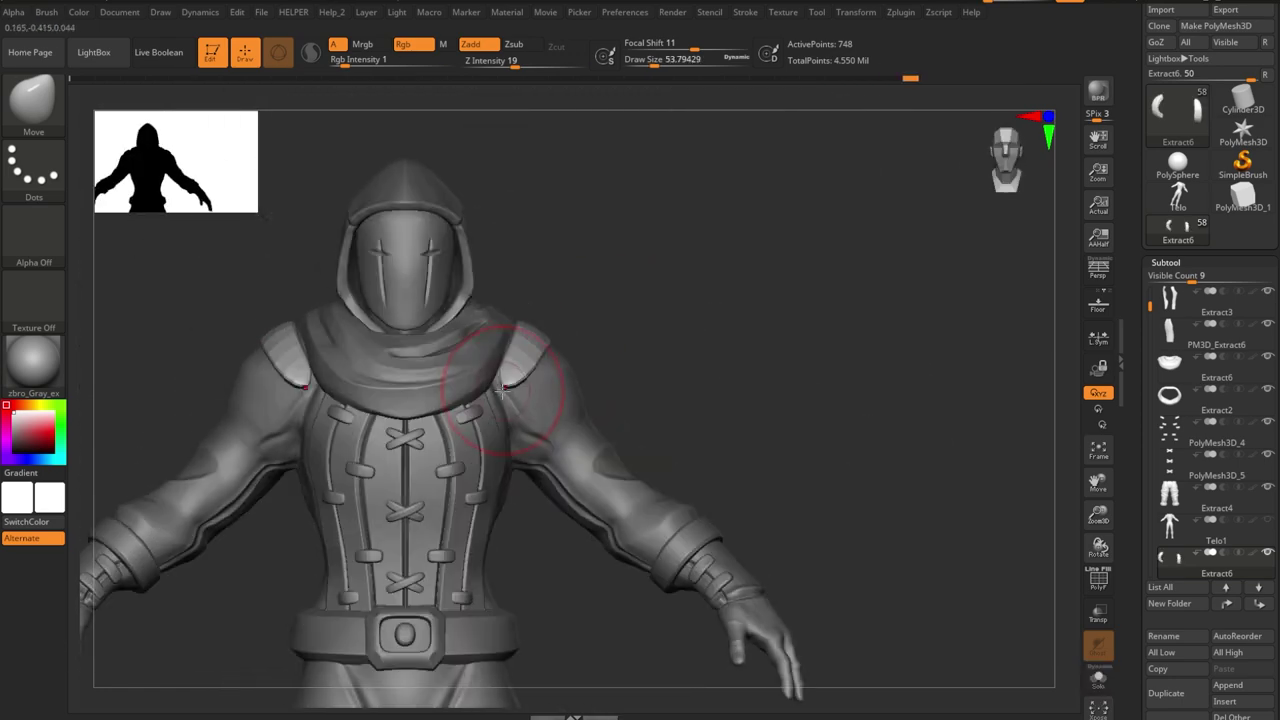
{"action": "right_click_drag", "start_coordinate": [510, 337], "coordinate": [484, 368]}
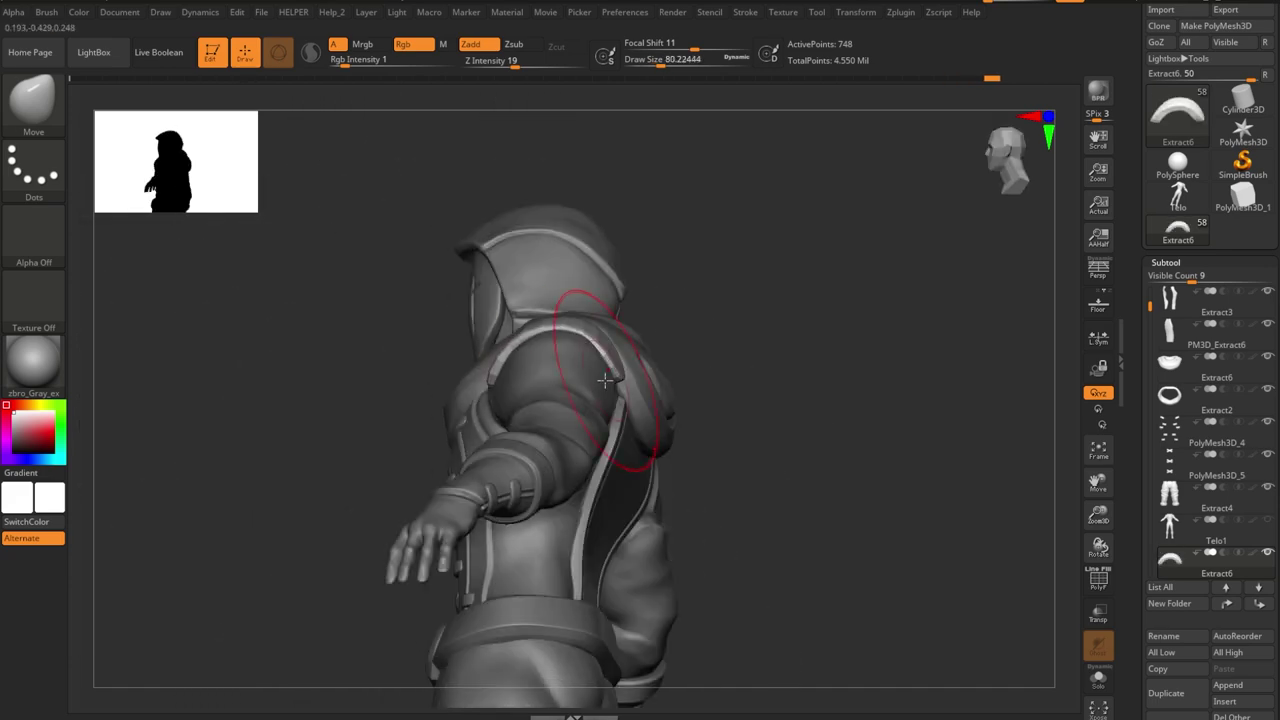
{"action": "mouse_move", "coordinate": [605, 380]}
{"action": "right_mouse_down"}
{"action": "mouse_move", "coordinate": [777, 343]}
{"action": "mouse_move", "coordinate": [733, 368]}
{"action": "mouse_move", "coordinate": [714, 337]}
{"action": "mouse_move", "coordinate": [894, 351]}
{"action": "mouse_move", "coordinate": [891, 320]}
{"action": "mouse_move", "coordinate": [660, 315]}
{"action": "right_mouse_up"}
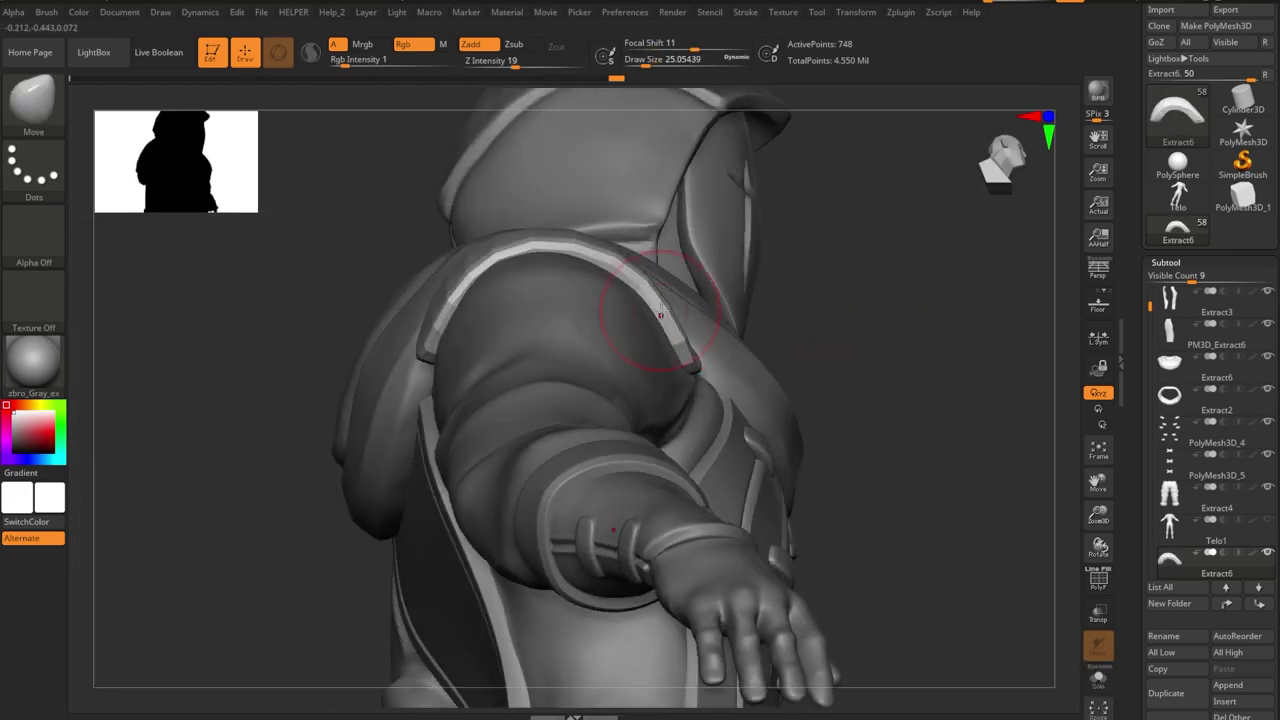
{"action": "right_click_drag", "start_coordinate": [834, 321], "coordinate": [830, 305], "text": "shift"}
- Select the second shoulder piece and adjust it with Transpose and the Move brush
{"action": "key", "text": "f"}
{"action": "left_click", "coordinate": [689, 292], "text": "alt"}
{"action": "key", "text": "w"}
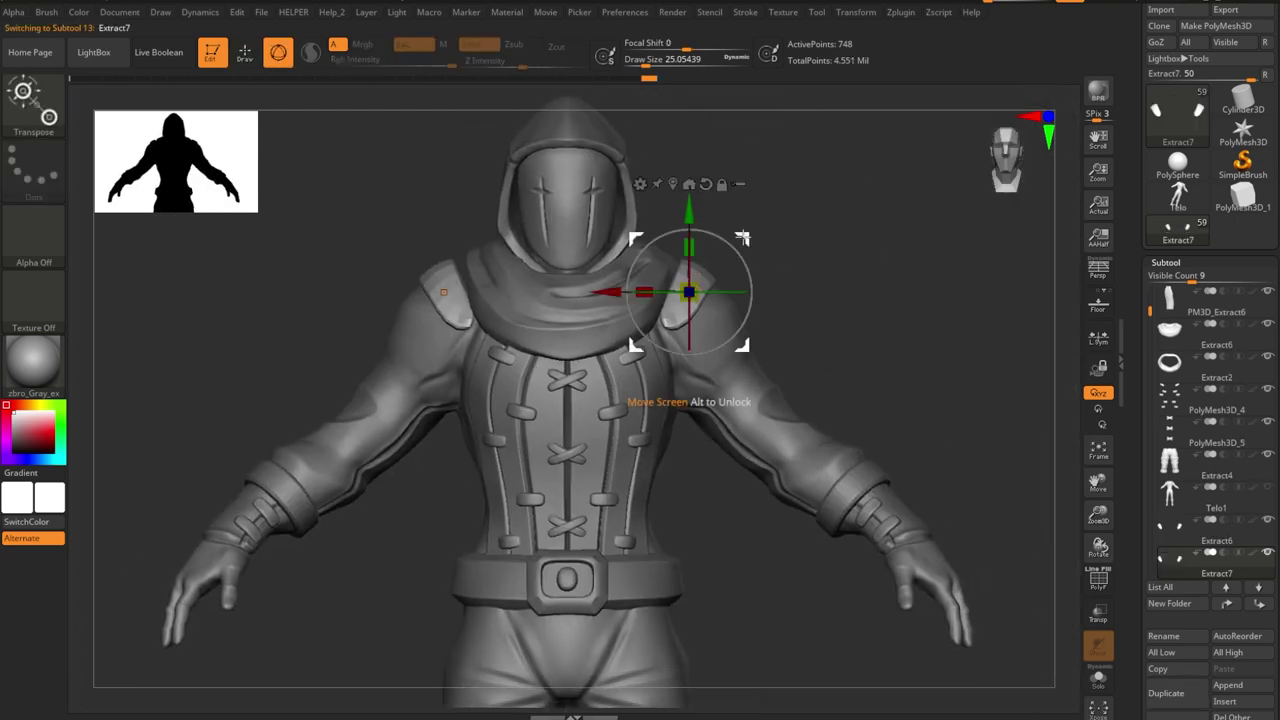
{"action": "key", "text": "q"}
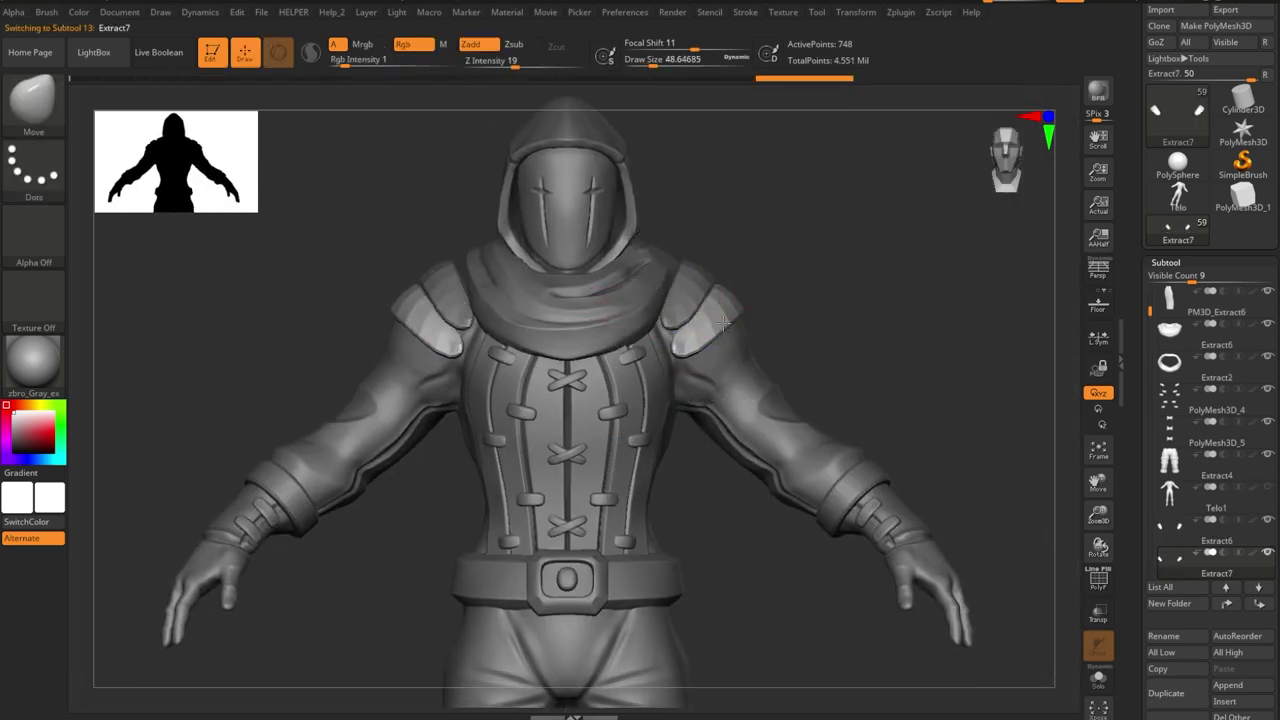
{"action": "right_click_drag", "start_coordinate": [708, 316], "coordinate": [770, 362]}
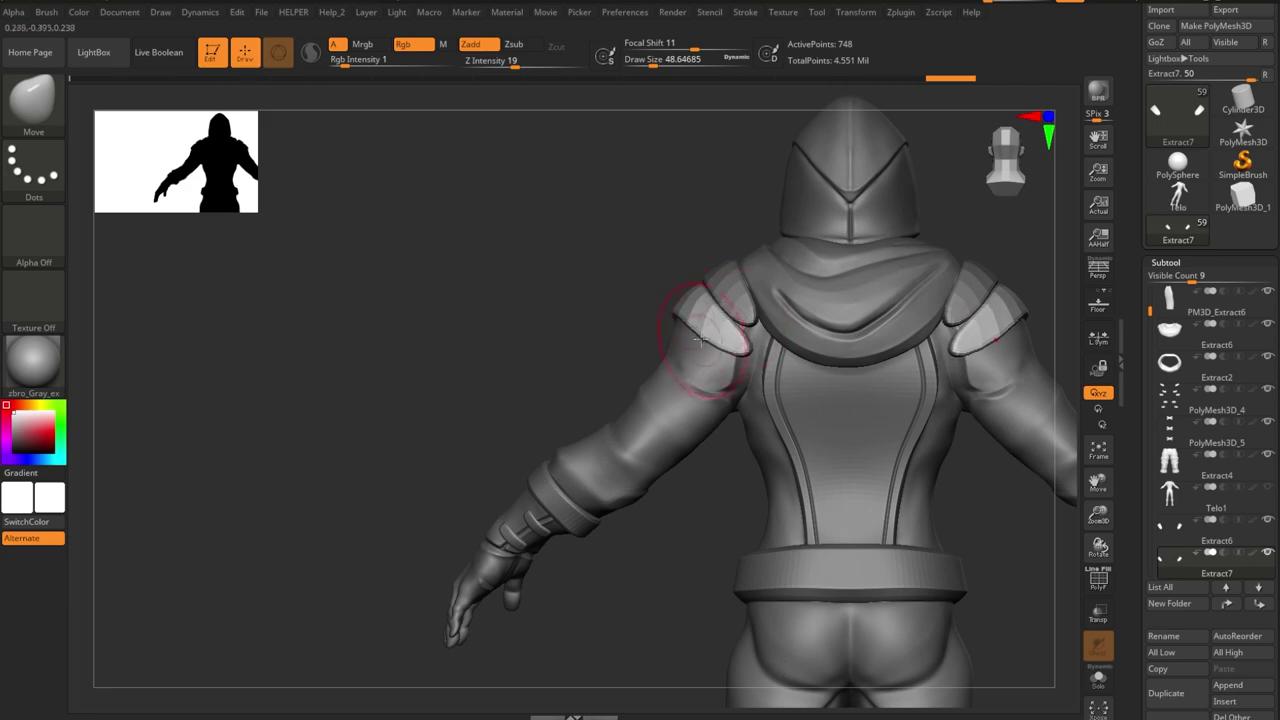
{"action": "mouse_move", "coordinate": [695, 301]}
{"action": "right_mouse_down"}
{"action": "mouse_move", "coordinate": [640, 370]}
{"action": "mouse_move", "coordinate": [614, 349]}
{"action": "mouse_move", "coordinate": [663, 409]}
{"action": "mouse_move", "coordinate": [620, 347]}
{"action": "right_mouse_up"}
- Isolate the shoulder pads and ZRemesh the first pad to fewer polygons
{"action": "key", "text": "ctrl+shift+s"}
{"action": "key", "text": "ctrl+shift+s"}
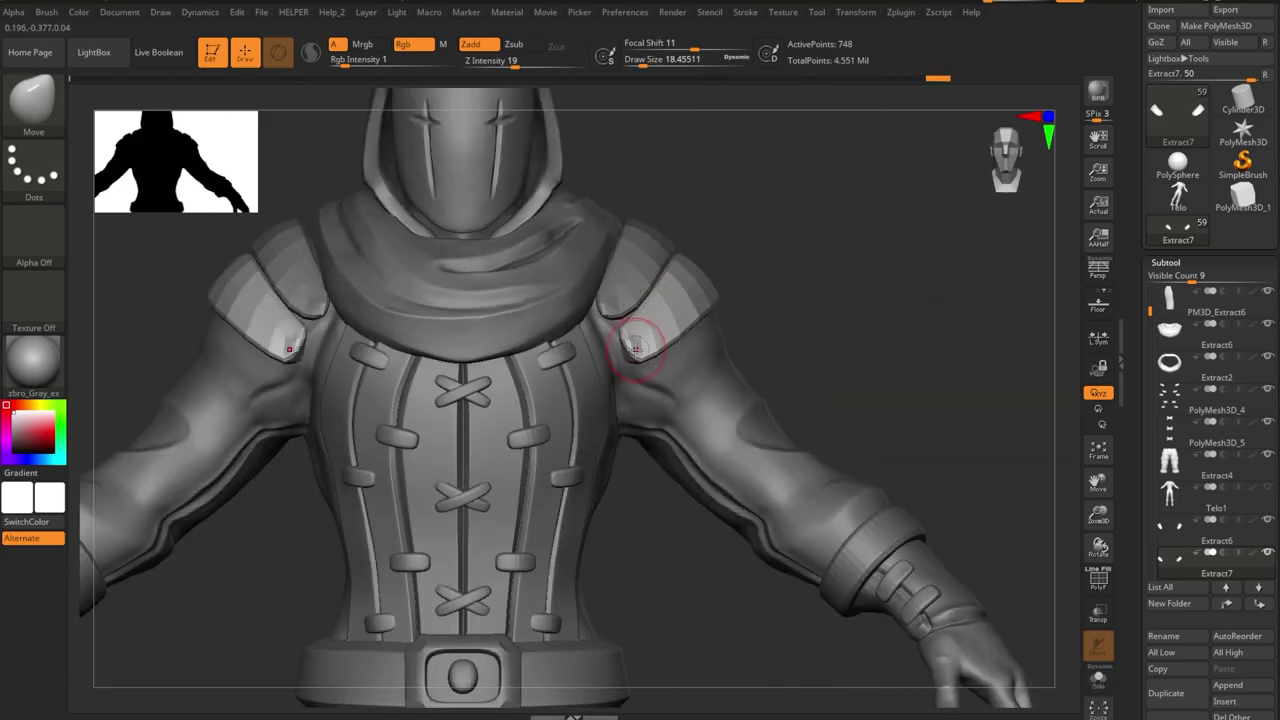
{"action": "left_click", "coordinate": [612, 318], "text": "alt"}
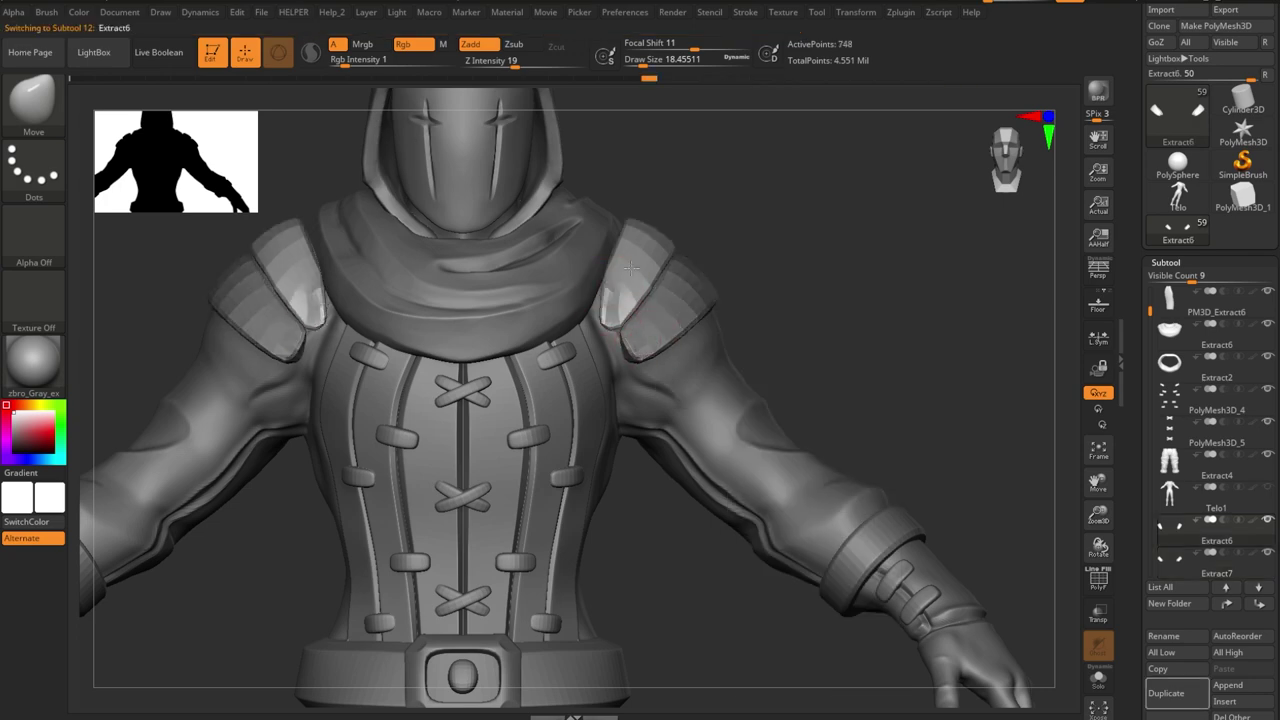
{"action": "right_click_drag", "start_coordinate": [631, 267], "coordinate": [738, 266]}
{"action": "right_click_drag", "start_coordinate": [597, 318], "coordinate": [652, 301]}
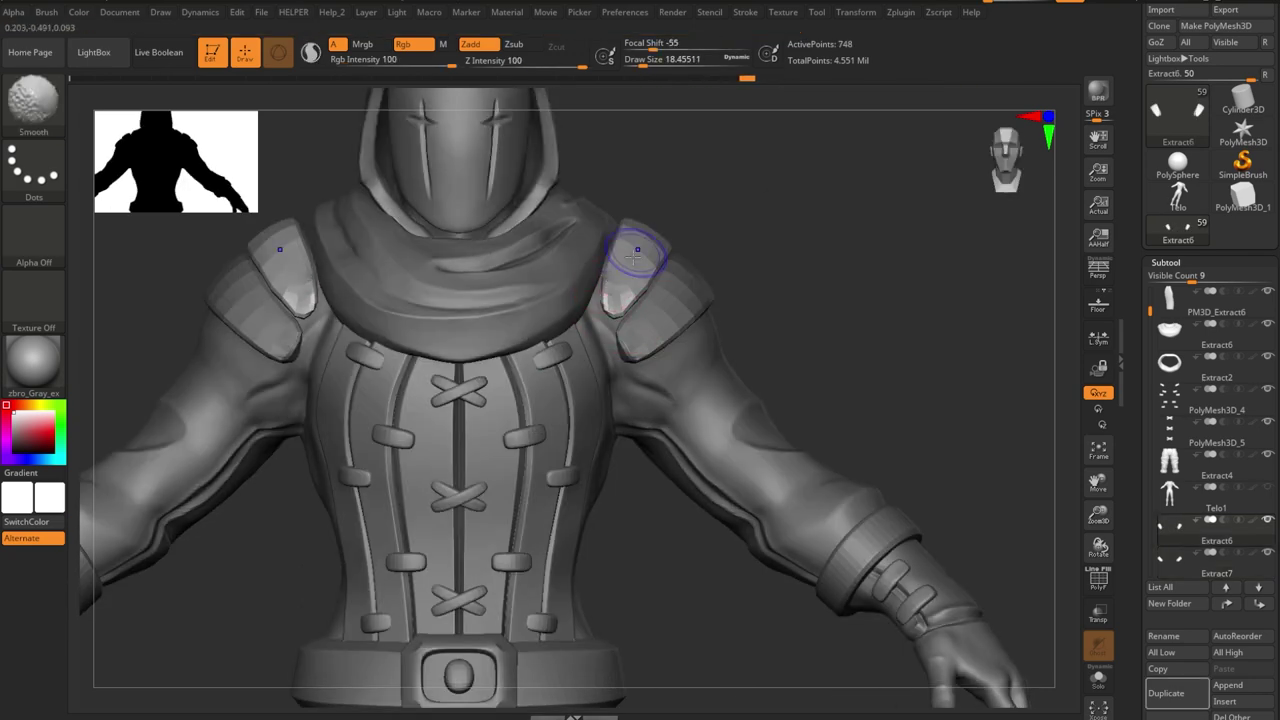
{"action": "key", "text": "space"}
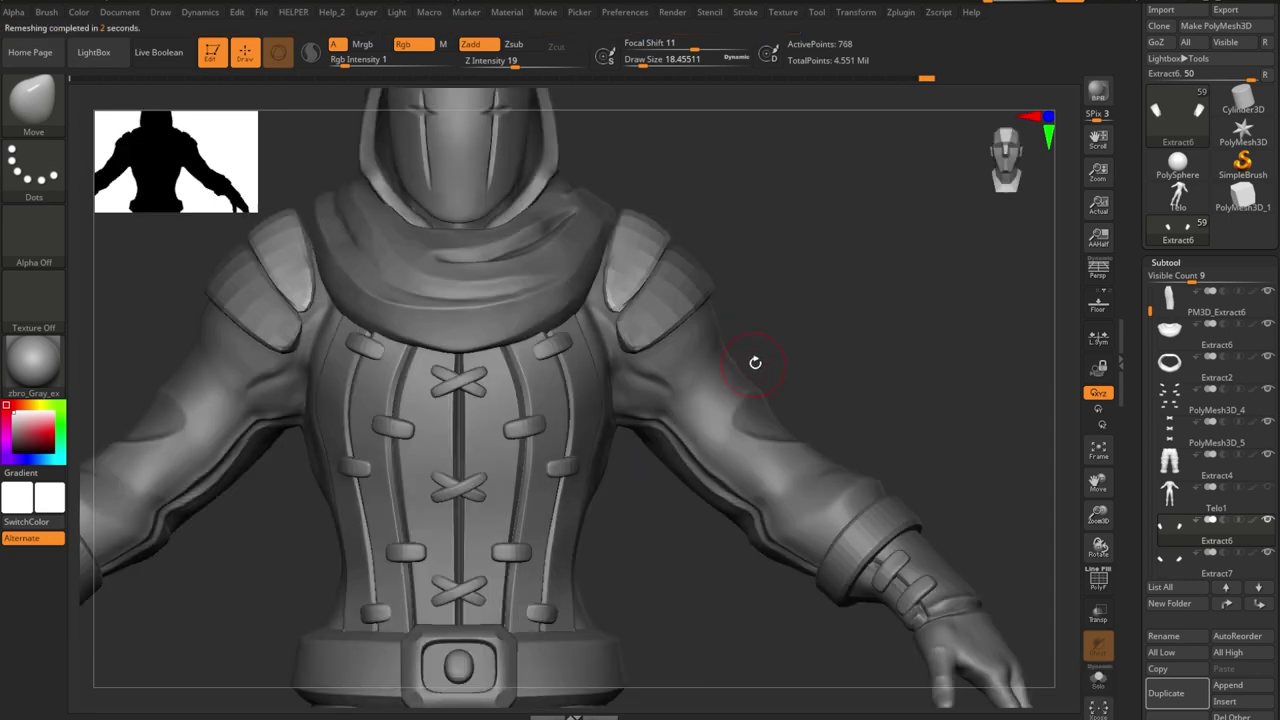
{"action": "right_click_drag", "start_coordinate": [754, 363], "coordinate": [742, 246]}
{"action": "mouse_move", "coordinate": [814, 214]}
{"action": "right_mouse_down"}
{"action": "mouse_move", "coordinate": [711, 291]}
{"action": "mouse_move", "coordinate": [865, 335]}
{"action": "mouse_move", "coordinate": [614, 322]}
{"action": "mouse_move", "coordinate": [760, 350]}
{"action": "mouse_move", "coordinate": [640, 350]}
{"action": "mouse_move", "coordinate": [571, 266]}
{"action": "mouse_move", "coordinate": [536, 312]}
{"action": "mouse_move", "coordinate": [557, 343]}
{"action": "mouse_move", "coordinate": [529, 329]}
{"action": "mouse_move", "coordinate": [604, 308]}
{"action": "mouse_move", "coordinate": [711, 363]}
{"action": "mouse_move", "coordinate": [780, 294]}
{"action": "mouse_move", "coordinate": [643, 320]}
{"action": "mouse_move", "coordinate": [633, 371]}
{"action": "right_mouse_up"}
- Fit the other shoulder pad with Transpose and Move, then ZRemesh the upper shoulder plate
{"action": "left_click", "coordinate": [680, 275], "text": "alt"}
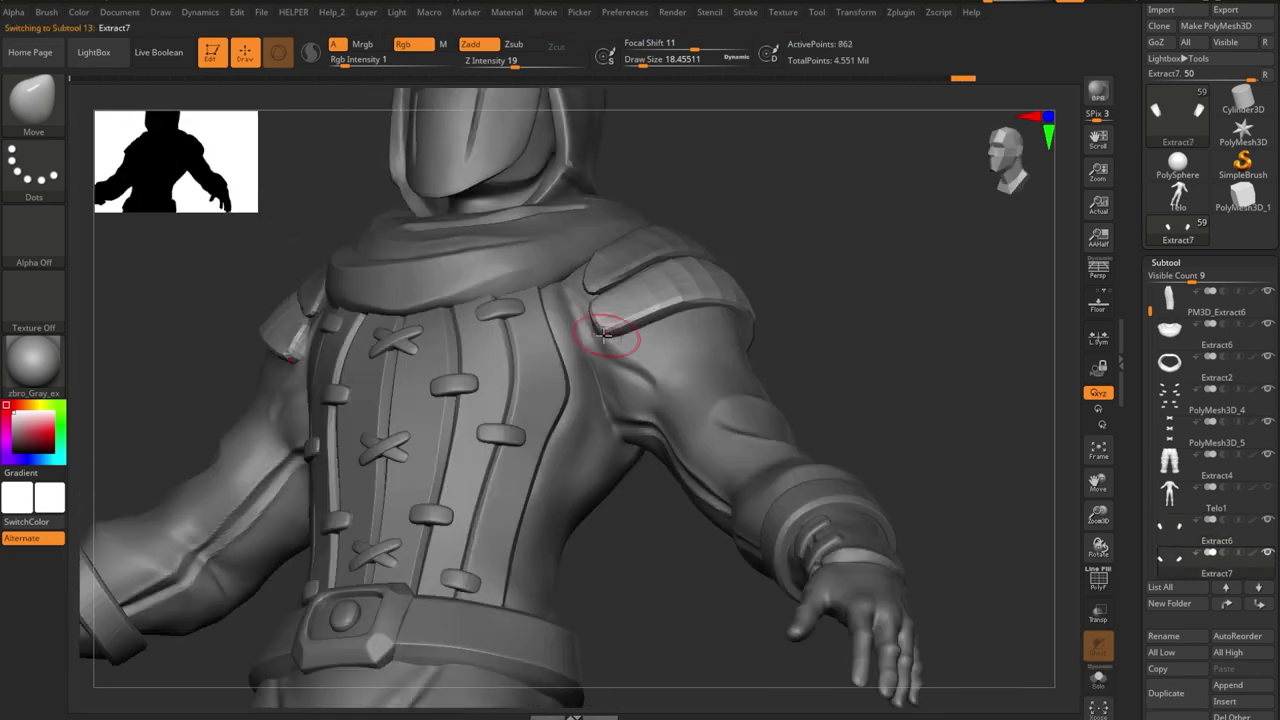
{"action": "key", "text": "w"}
{"action": "key", "text": "q"}
{"action": "key", "text": "space"}
{"action": "left_click", "coordinate": [720, 425]}
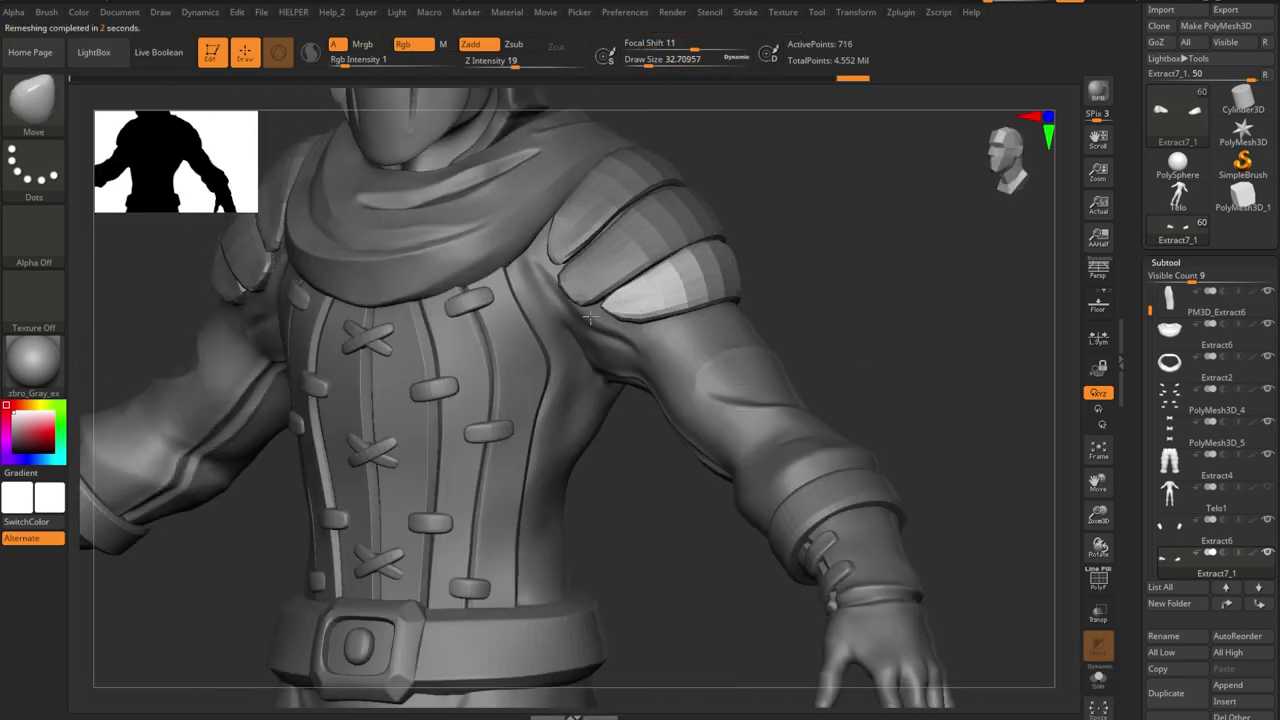
{"action": "mouse_move", "coordinate": [720, 425]}
{"action": "right_mouse_down"}
{"action": "mouse_move", "coordinate": [700, 360]}
{"action": "mouse_move", "coordinate": [735, 313]}
{"action": "right_mouse_up"}
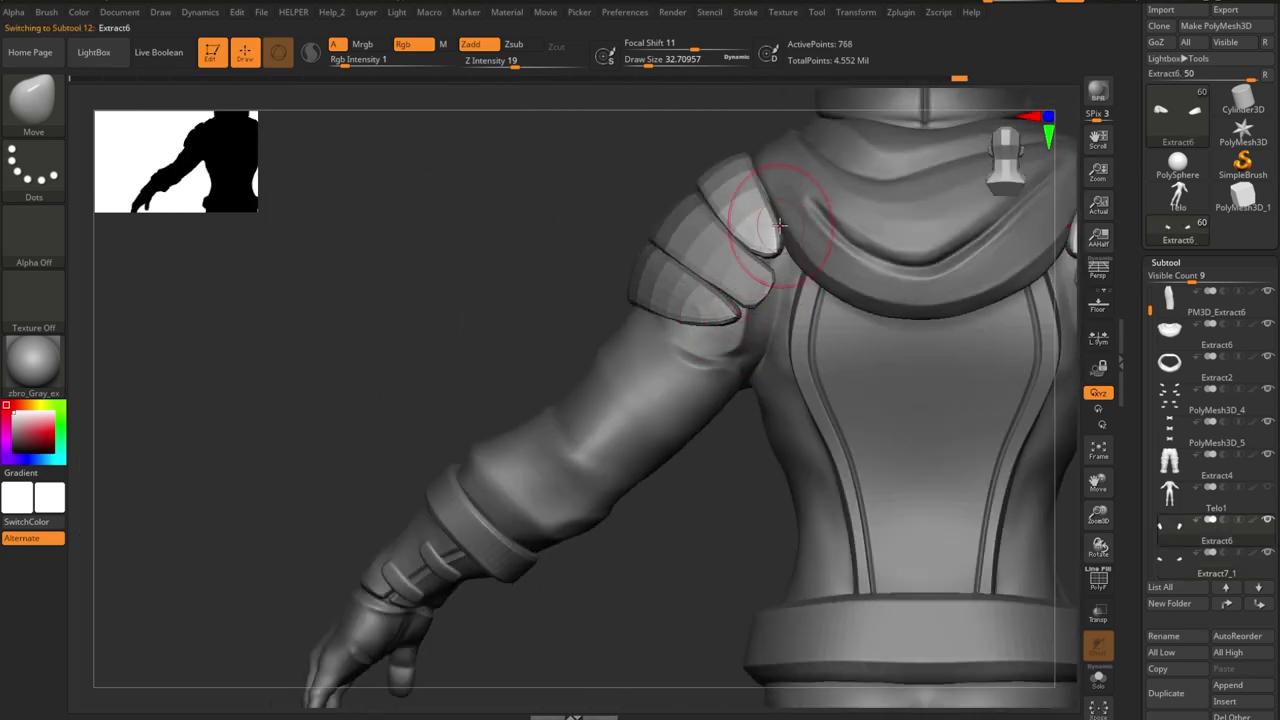
{"action": "mouse_move", "coordinate": [700, 318]}
{"action": "right_mouse_down"}
{"action": "mouse_move", "coordinate": [791, 449]}
{"action": "mouse_move", "coordinate": [663, 286]}
{"action": "mouse_move", "coordinate": [611, 277]}
{"action": "mouse_move", "coordinate": [678, 220]}
{"action": "mouse_move", "coordinate": [703, 437]}
{"action": "mouse_move", "coordinate": [634, 300]}
{"action": "mouse_move", "coordinate": [830, 199]}
{"action": "right_mouse_up"}
{"action": "key", "text": "f"}
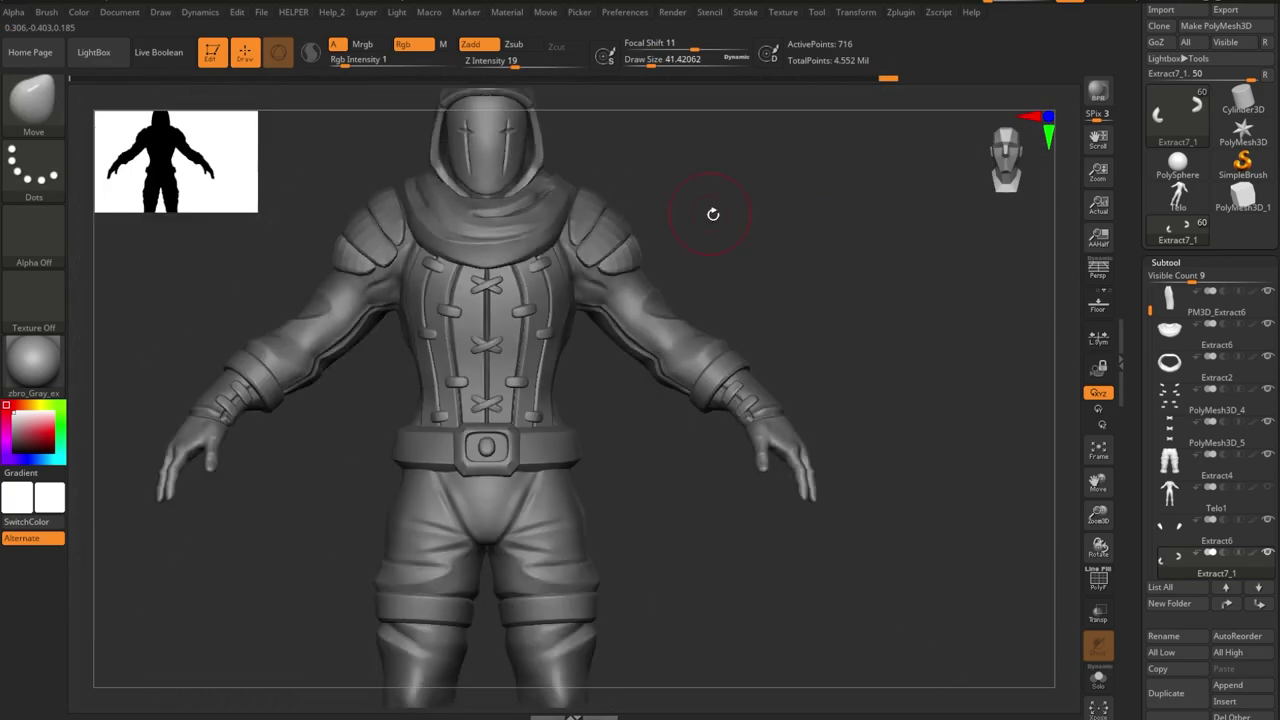
- Isolate and remesh the upper shoulder plates, then select the lower shoulder plate
{"action": "mouse_move", "coordinate": [708, 211]}
{"action": "right_mouse_down"}
{"action": "mouse_move", "coordinate": [777, 280]}
{"action": "mouse_move", "coordinate": [626, 349]}
{"action": "mouse_move", "coordinate": [760, 414]}
{"action": "mouse_move", "coordinate": [754, 366]}
{"action": "mouse_move", "coordinate": [800, 300]}
{"action": "mouse_move", "coordinate": [894, 230]}
{"action": "mouse_move", "coordinate": [874, 309]}
{"action": "right_mouse_up"}
{"action": "left_click", "coordinate": [626, 349], "text": "alt"}
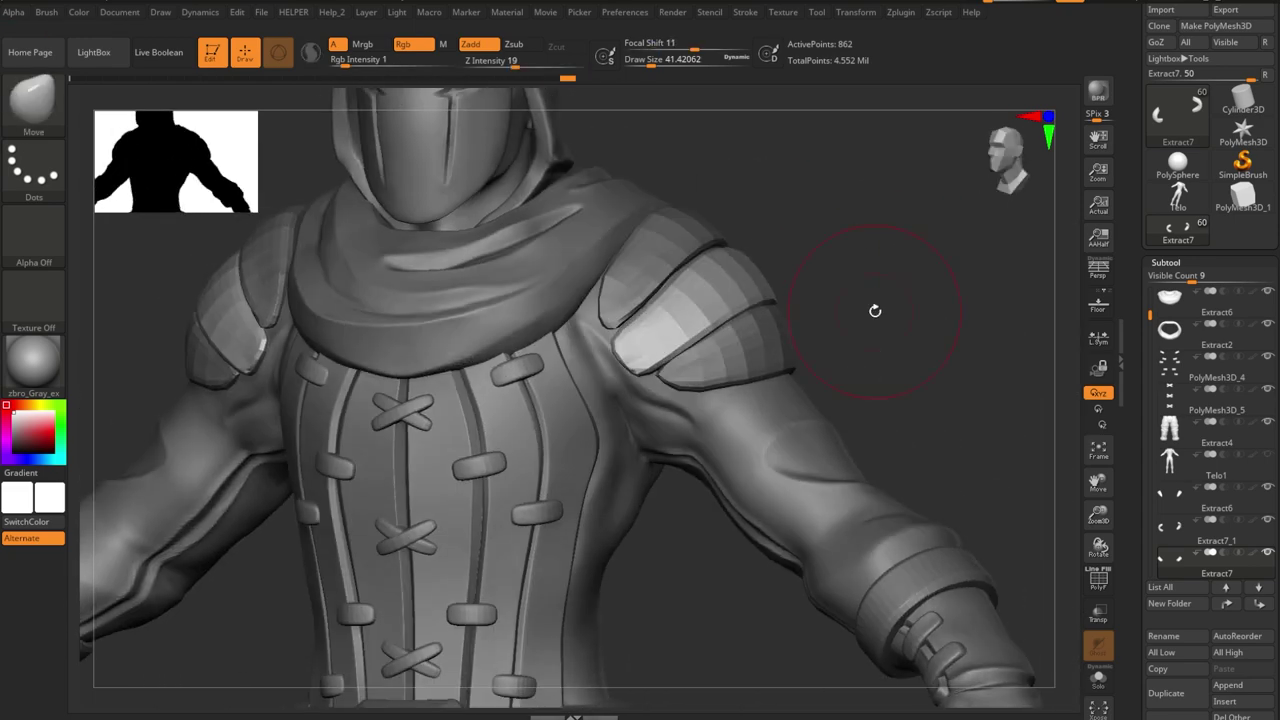
{"action": "key", "text": "alt+s"}
{"action": "key", "text": "alt+s"}
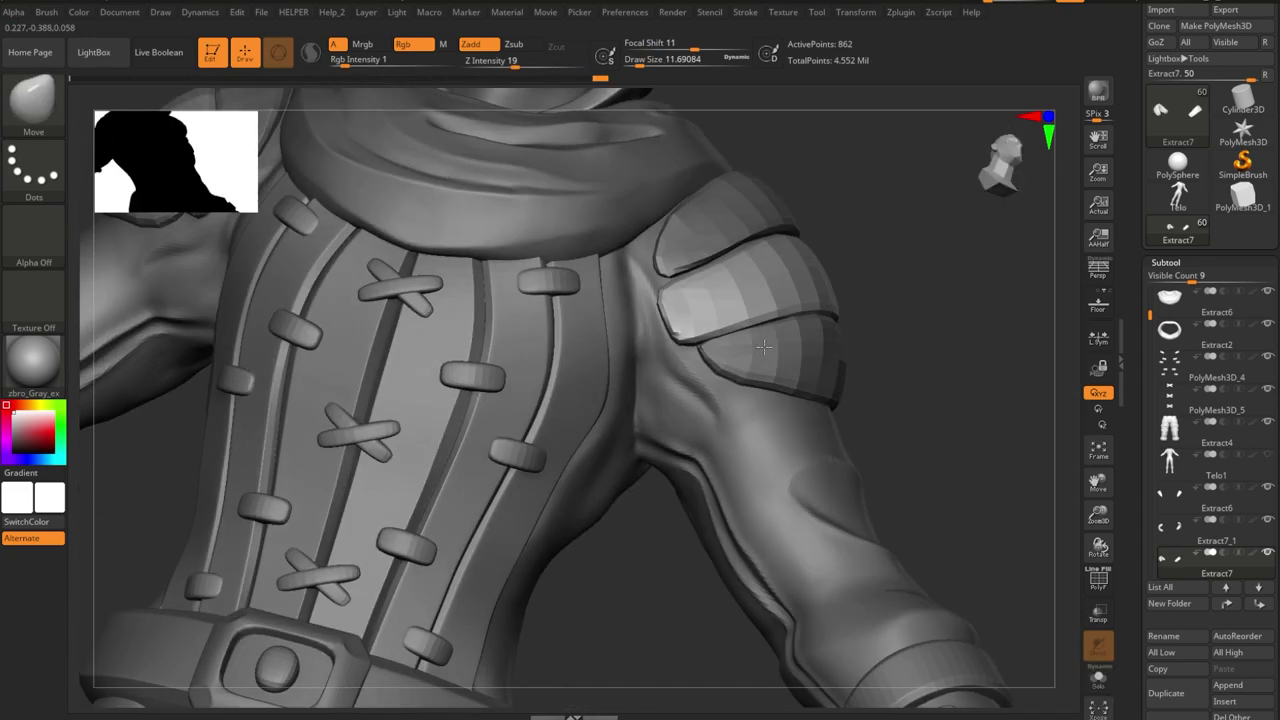
{"action": "left_click", "coordinate": [709, 427]}
{"action": "key", "text": "f"}
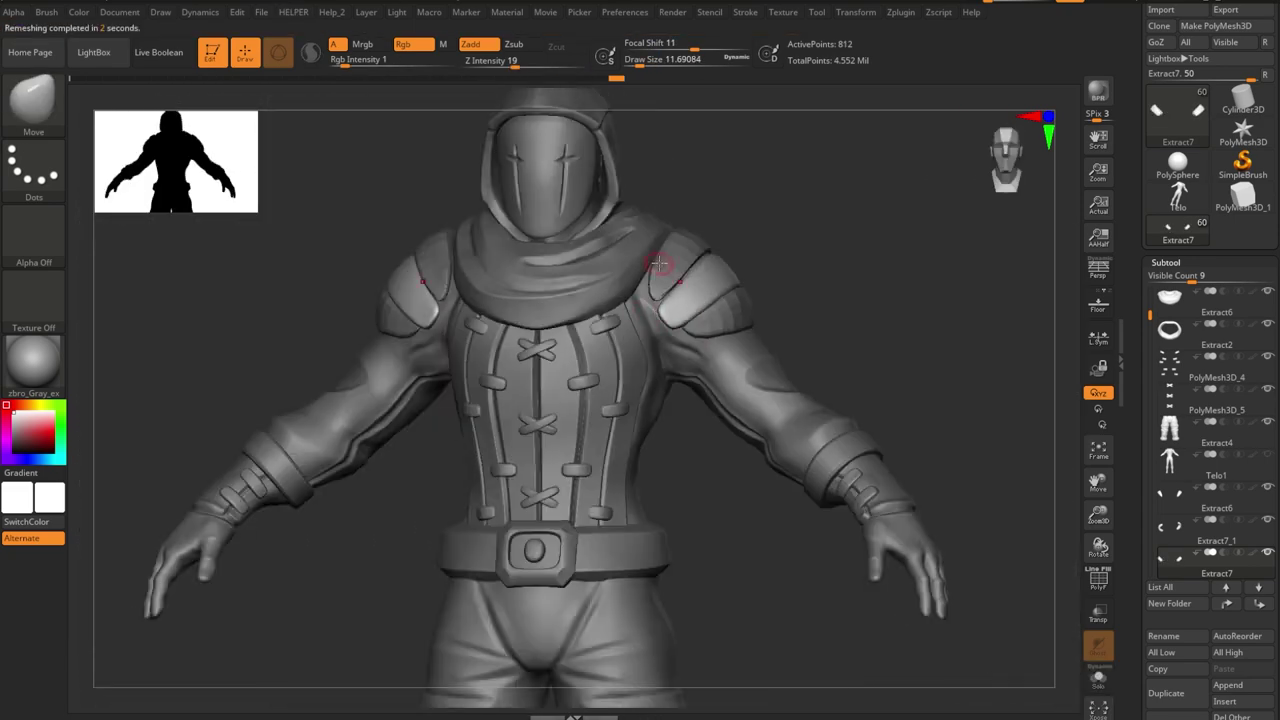
{"action": "left_click", "coordinate": [866, 323], "text": "alt"}
{"action": "mouse_move", "coordinate": [866, 323]}
{"action": "right_mouse_down", "text": "alt"}
{"action": "mouse_move", "coordinate": [730, 321]}
{"action": "mouse_move", "coordinate": [846, 303]}
{"action": "mouse_move", "coordinate": [730, 245]}
{"action": "mouse_move", "coordinate": [871, 214]}
{"action": "mouse_move", "coordinate": [686, 257]}
{"action": "mouse_move", "coordinate": [869, 280]}
{"action": "mouse_move", "coordinate": [801, 289]}
{"action": "mouse_move", "coordinate": [860, 300]}
{"action": "mouse_move", "coordinate": [871, 329]}
{"action": "mouse_move", "coordinate": [830, 296]}
{"action": "right_mouse_up", "text": "alt"}
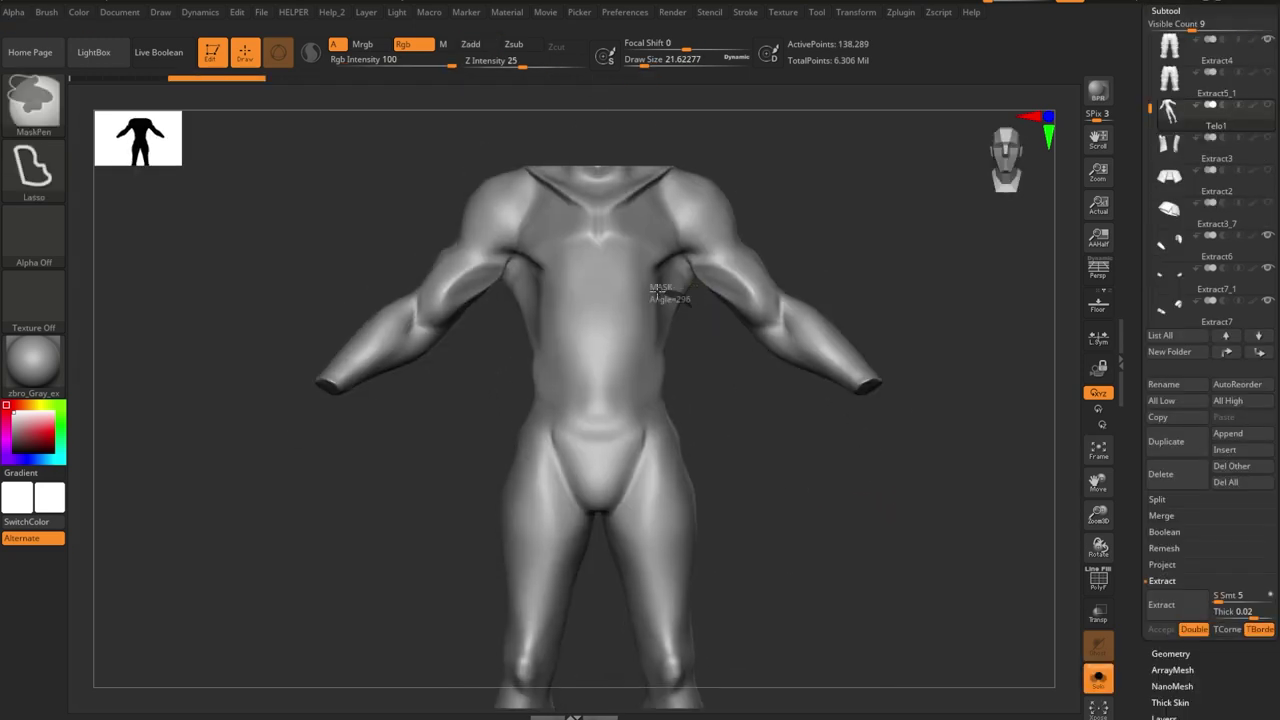
- ZRemesh the side-torso extract pieces into a 592-point plate and check it from the side
{"action": "right_click_drag", "start_coordinate": [766, 446], "coordinate": [662, 389]}
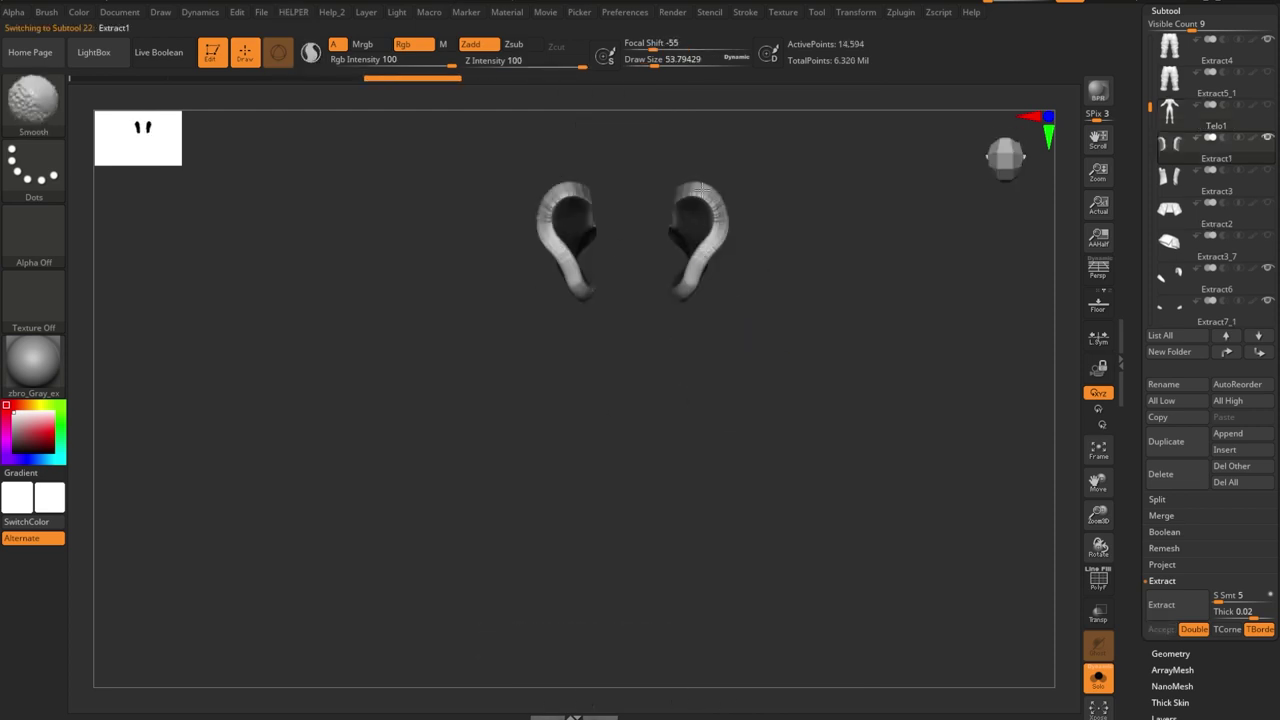
{"action": "mouse_move", "coordinate": [700, 186]}
{"action": "right_mouse_down"}
{"action": "mouse_move", "coordinate": [700, 271]}
{"action": "mouse_move", "coordinate": [757, 357]}
{"action": "right_mouse_up"}
{"action": "key", "text": "space"}
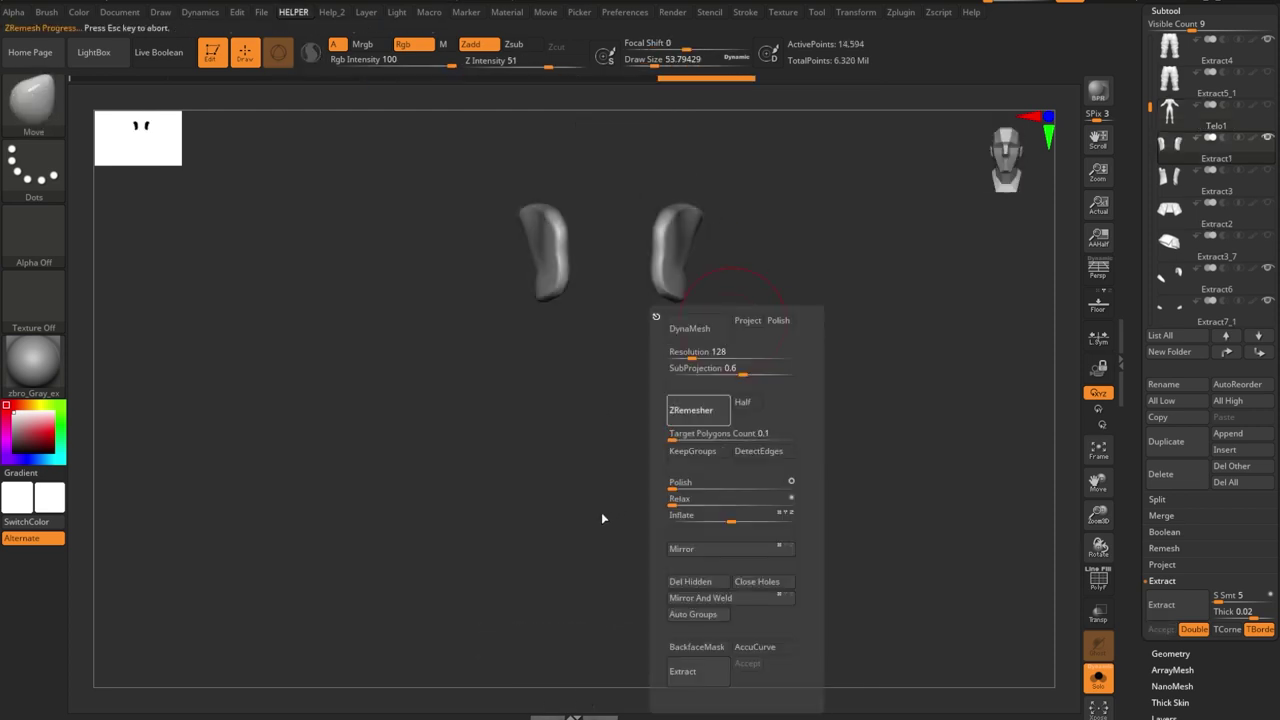
{"action": "key", "text": "space"}
{"action": "left_click_drag", "start_coordinate": [666, 346], "coordinate": [752, 435]}
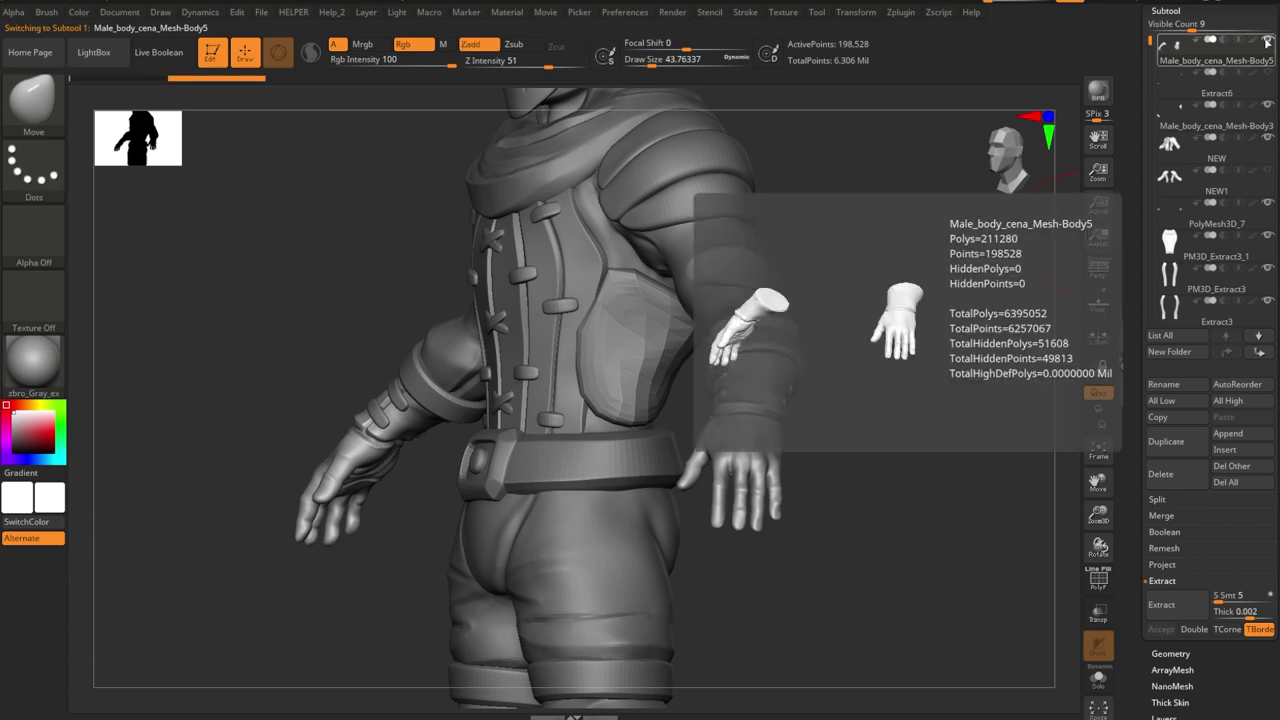
- Select the Extract1 side-panel subtool and inspect it around the torso
{"action": "left_click", "coordinate": [789, 357], "text": "alt"}
{"action": "left_click", "coordinate": [636, 458], "text": "alt"}
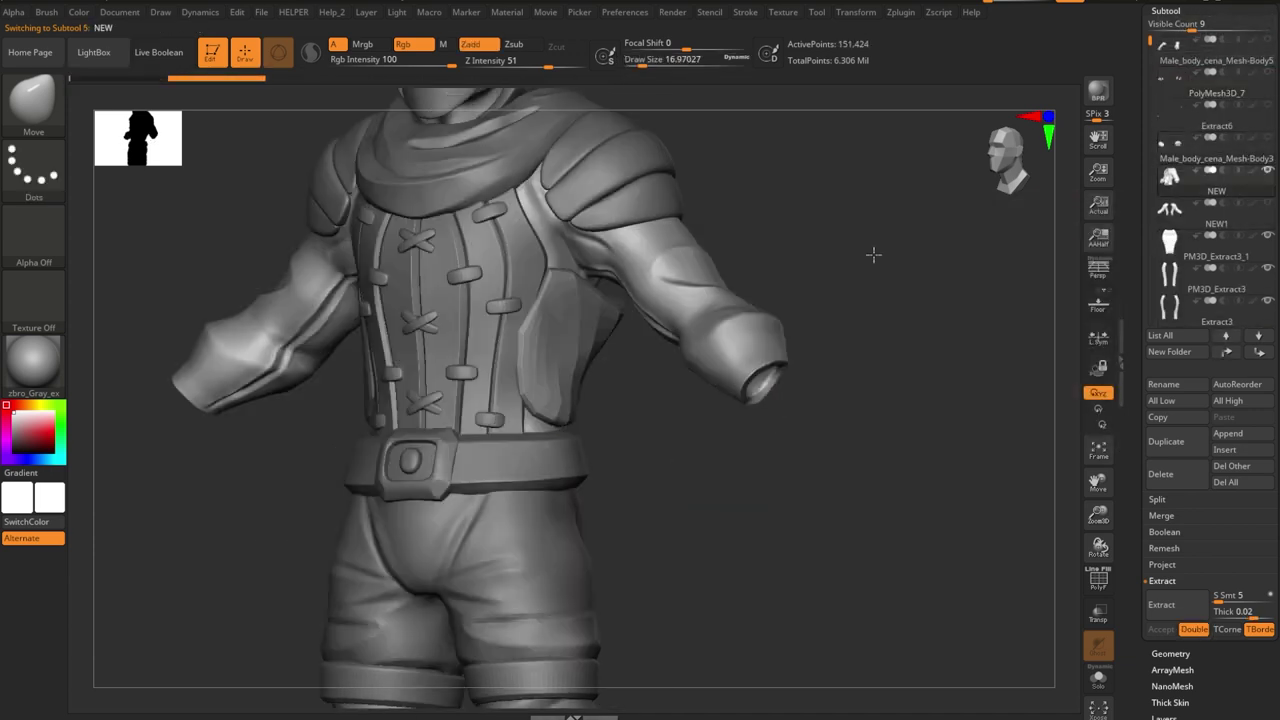
{"action": "left_click_drag", "start_coordinate": [571, 200], "coordinate": [634, 437], "text": "ctrl+shift"}
{"action": "mouse_move", "coordinate": [620, 351]}
{"action": "left_mouse_down"}
{"action": "mouse_move", "coordinate": [649, 406]}
{"action": "mouse_move", "coordinate": [566, 362]}
{"action": "left_mouse_up"}
{"action": "left_click", "coordinate": [566, 362], "text": "alt"}
{"action": "mouse_move", "coordinate": [562, 273]}
{"action": "left_mouse_down"}
{"action": "mouse_move", "coordinate": [553, 307]}
{"action": "mouse_move", "coordinate": [600, 430]}
{"action": "mouse_move", "coordinate": [592, 278]}
{"action": "left_mouse_up"}
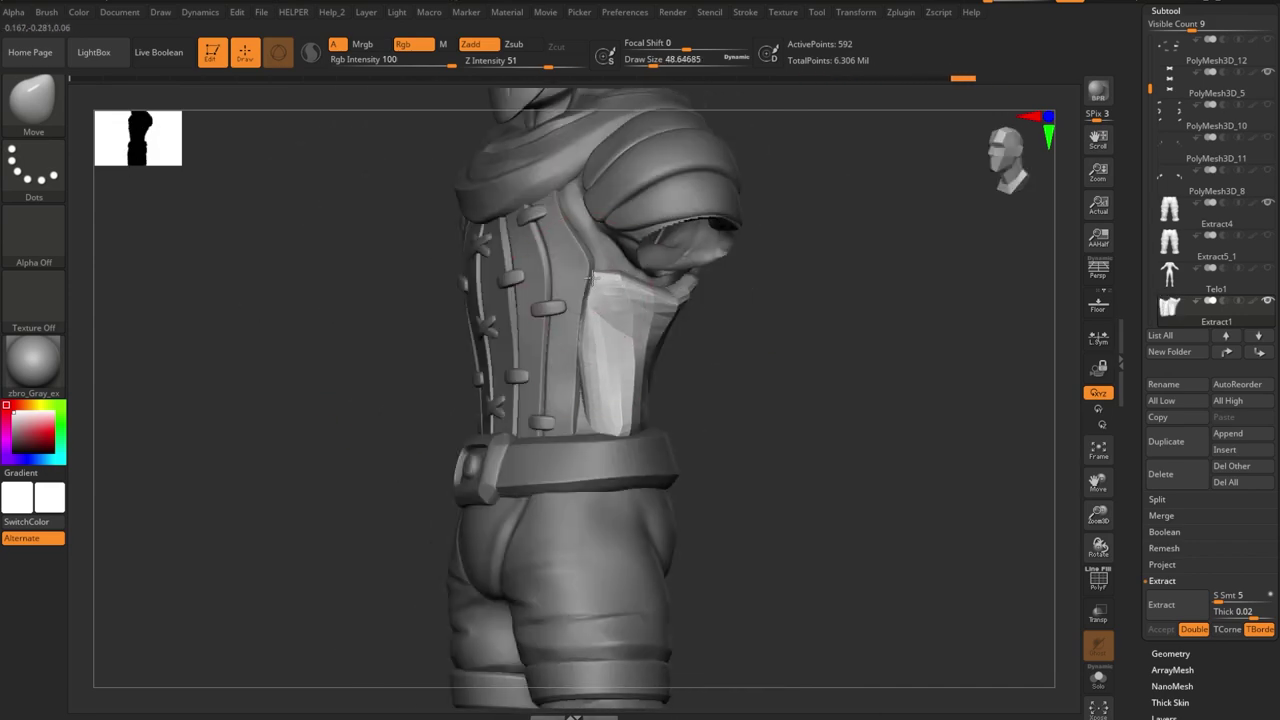
{"action": "mouse_move", "coordinate": [627, 426]}
{"action": "left_mouse_down"}
{"action": "mouse_move", "coordinate": [557, 380]}
{"action": "mouse_move", "coordinate": [630, 287]}
{"action": "mouse_move", "coordinate": [629, 374]}
{"action": "left_mouse_up"}
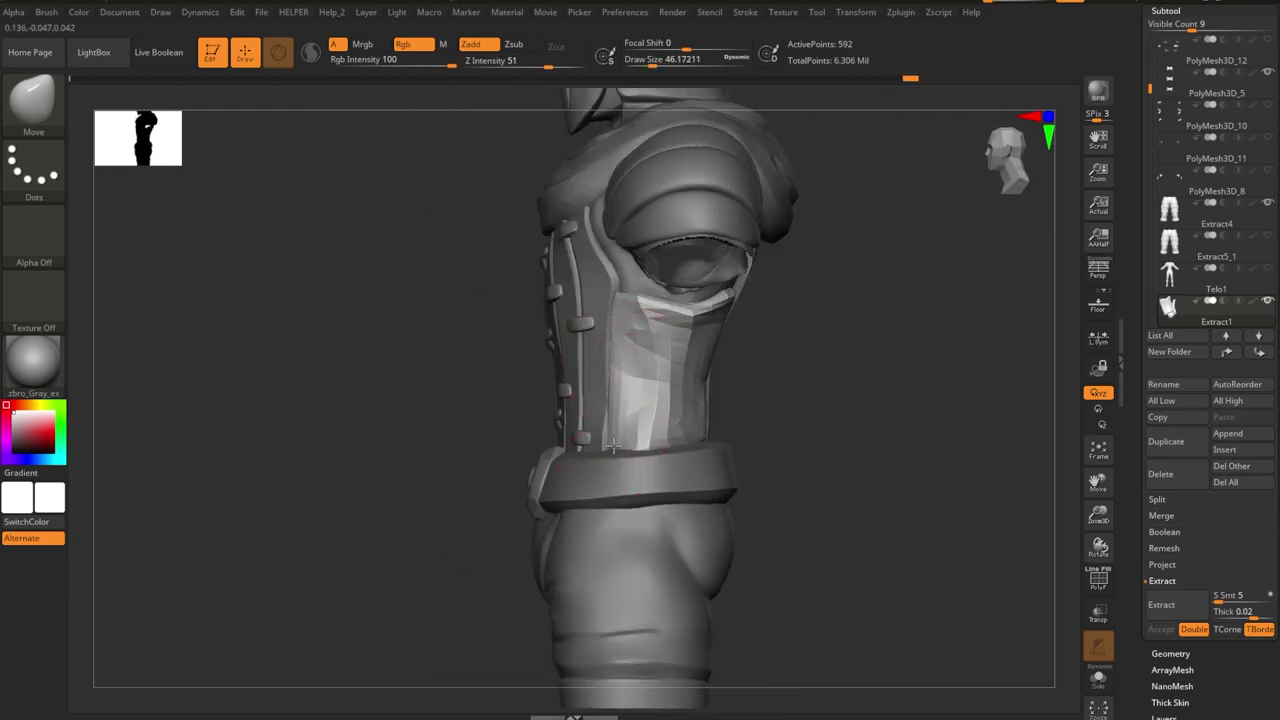
{"action": "mouse_move", "coordinate": [613, 447]}
{"action": "left_mouse_down"}
{"action": "mouse_move", "coordinate": [669, 463]}
{"action": "mouse_move", "coordinate": [578, 495]}
{"action": "mouse_move", "coordinate": [590, 503]}
{"action": "left_mouse_up"}
- Toggle Solo on Extract1 and review the side panels from rear three-quarter views
{"action": "key", "text": "shift+alt+s"}
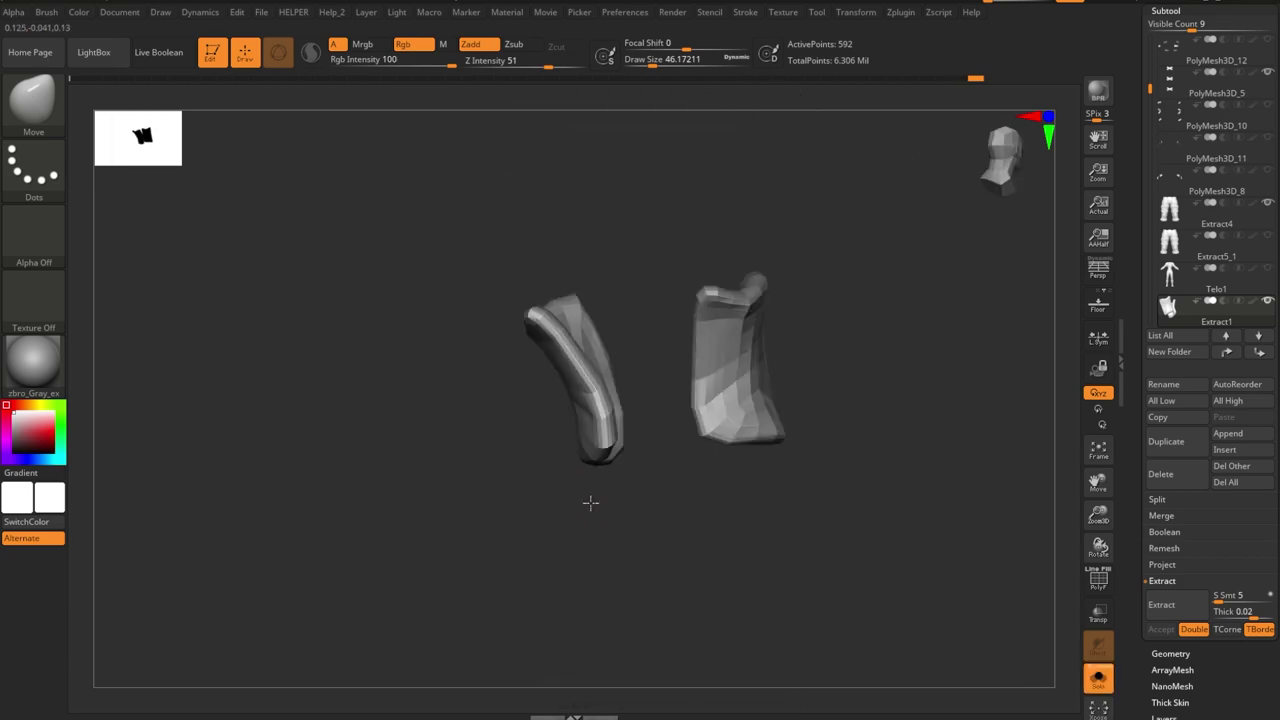
{"action": "key", "text": "shift+alt+s"}
{"action": "mouse_move", "coordinate": [586, 325]}
{"action": "left_mouse_down"}
{"action": "mouse_move", "coordinate": [671, 411]}
{"action": "mouse_move", "coordinate": [691, 383]}
{"action": "mouse_move", "coordinate": [664, 406]}
{"action": "mouse_move", "coordinate": [683, 405]}
{"action": "left_mouse_up"}
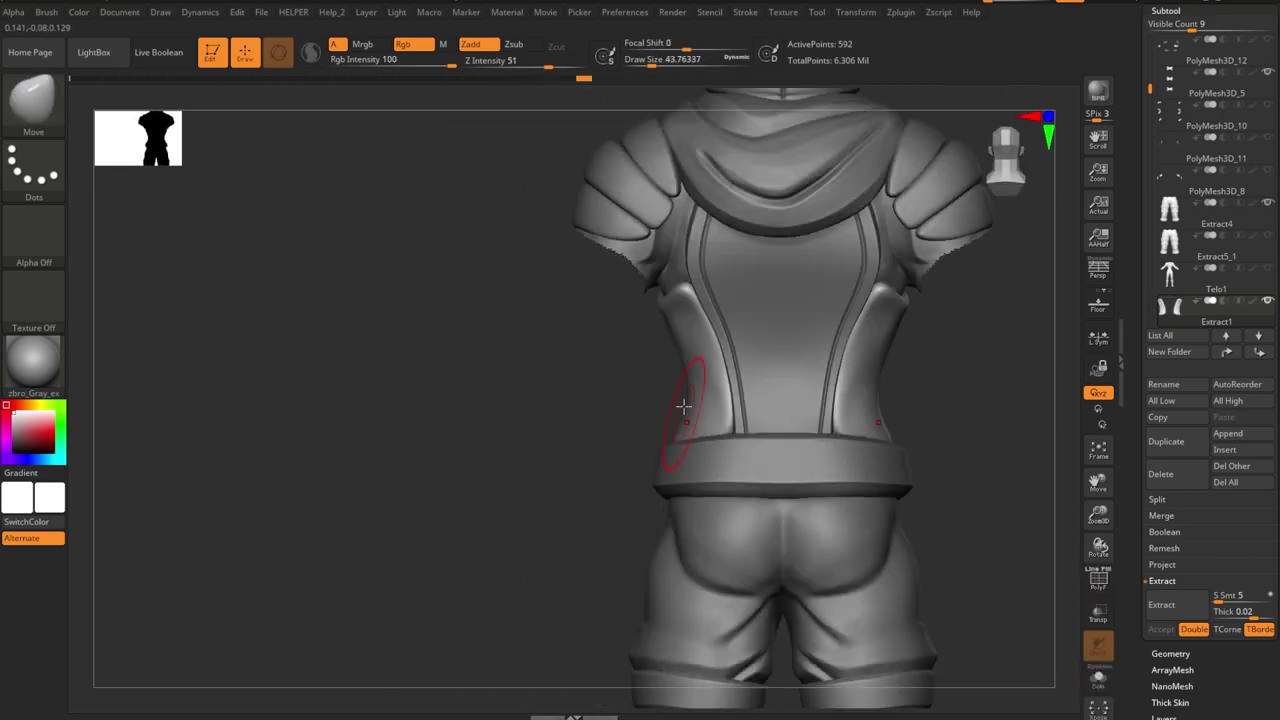
{"action": "mouse_move", "coordinate": [690, 283]}
{"action": "left_mouse_down"}
{"action": "mouse_move", "coordinate": [686, 343]}
{"action": "mouse_move", "coordinate": [614, 400]}
{"action": "mouse_move", "coordinate": [677, 414]}
{"action": "mouse_move", "coordinate": [623, 383]}
{"action": "mouse_move", "coordinate": [610, 418]}
{"action": "mouse_move", "coordinate": [743, 413]}
{"action": "left_mouse_up"}
{"action": "mouse_move", "coordinate": [679, 452]}
{"action": "left_mouse_down"}
{"action": "mouse_move", "coordinate": [640, 456]}
{"action": "mouse_move", "coordinate": [614, 400]}
{"action": "mouse_move", "coordinate": [612, 350]}
{"action": "left_mouse_up"}
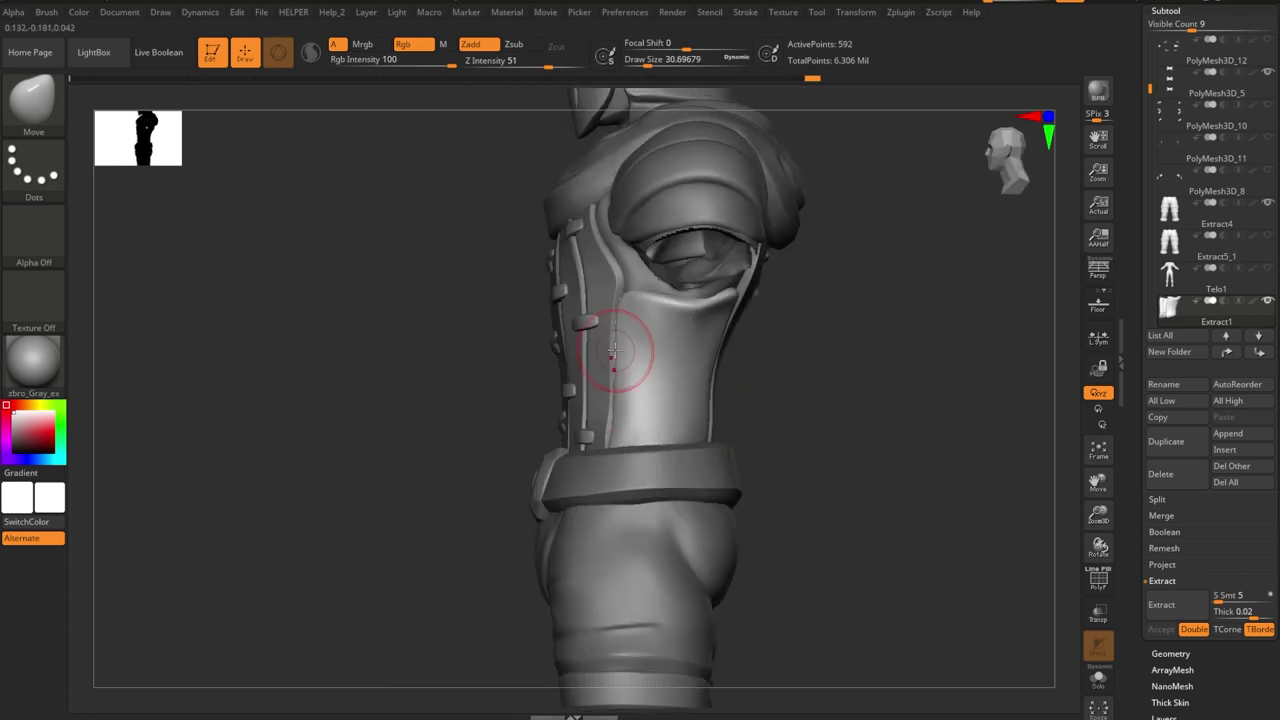
{"action": "mouse_move", "coordinate": [612, 400]}
{"action": "left_mouse_down"}
{"action": "mouse_move", "coordinate": [797, 400]}
{"action": "mouse_move", "coordinate": [703, 423]}
{"action": "mouse_move", "coordinate": [797, 389]}
{"action": "mouse_move", "coordinate": [514, 286]}
{"action": "mouse_move", "coordinate": [457, 471]}
{"action": "mouse_move", "coordinate": [523, 471]}
{"action": "mouse_move", "coordinate": [530, 457]}
{"action": "left_mouse_up"}
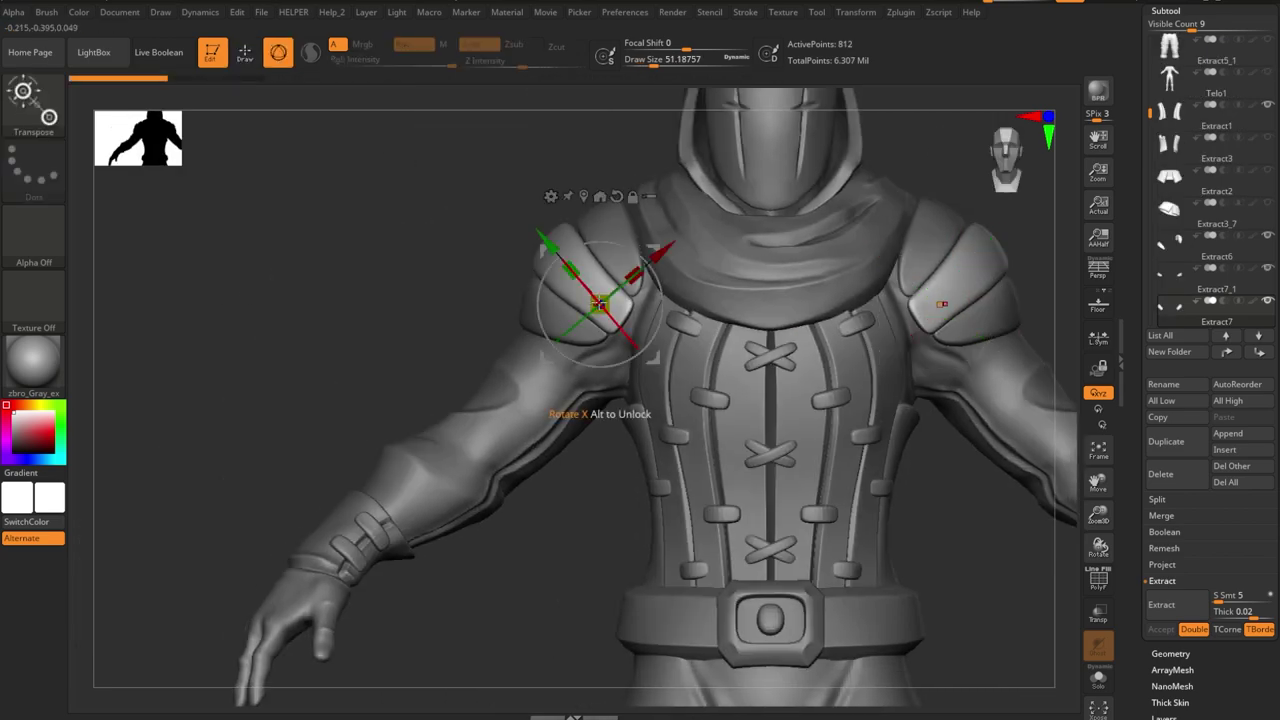
- Rotate the shoulder pad into a new position with Transpose and adjust it with Move
{"action": "left_click_drag", "start_coordinate": [660, 250], "coordinate": [690, 240]}
{"action": "key", "text": "q"}
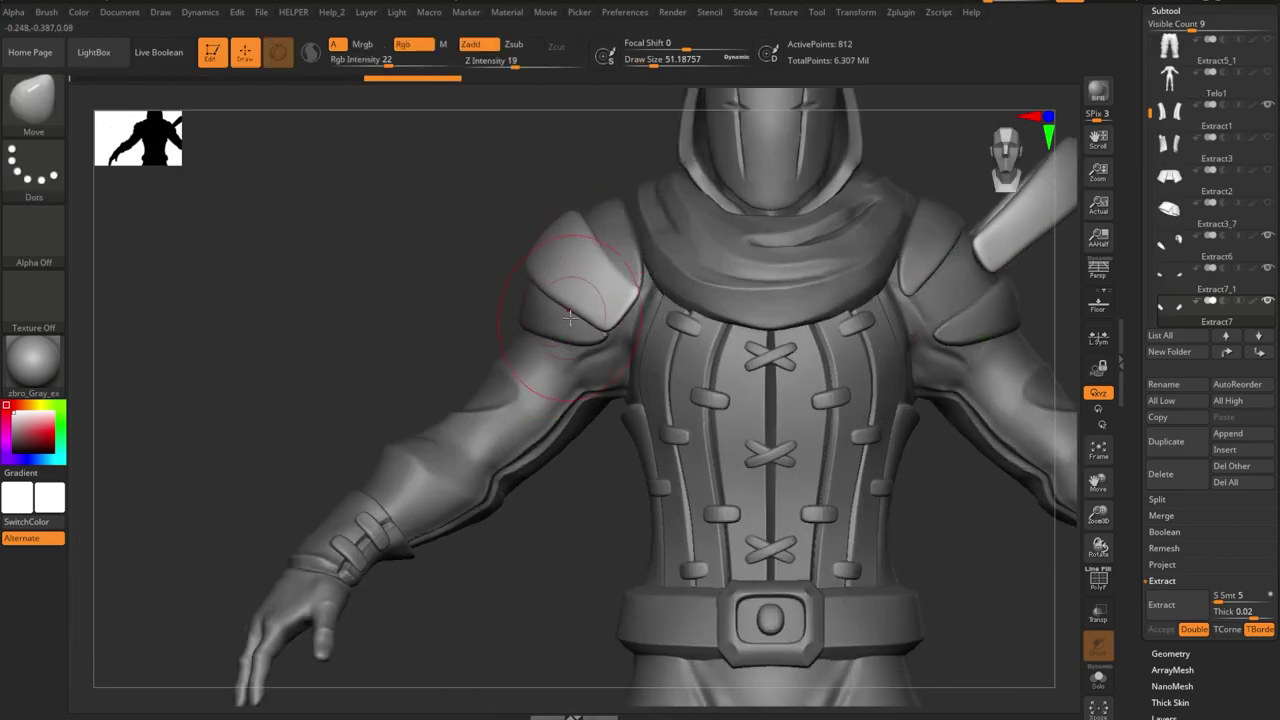
{"action": "mouse_move", "coordinate": [615, 242]}
{"action": "left_mouse_down"}
{"action": "mouse_move", "coordinate": [727, 296]}
{"action": "mouse_move", "coordinate": [863, 271]}
{"action": "mouse_move", "coordinate": [966, 500]}
{"action": "mouse_move", "coordinate": [757, 400]}
{"action": "mouse_move", "coordinate": [717, 343]}
{"action": "mouse_move", "coordinate": [620, 440]}
{"action": "mouse_move", "coordinate": [994, 477]}
{"action": "mouse_move", "coordinate": [628, 405]}
{"action": "mouse_move", "coordinate": [906, 465]}
{"action": "mouse_move", "coordinate": [608, 379]}
{"action": "mouse_move", "coordinate": [667, 405]}
{"action": "left_mouse_up"}
{"action": "key", "text": "space"}
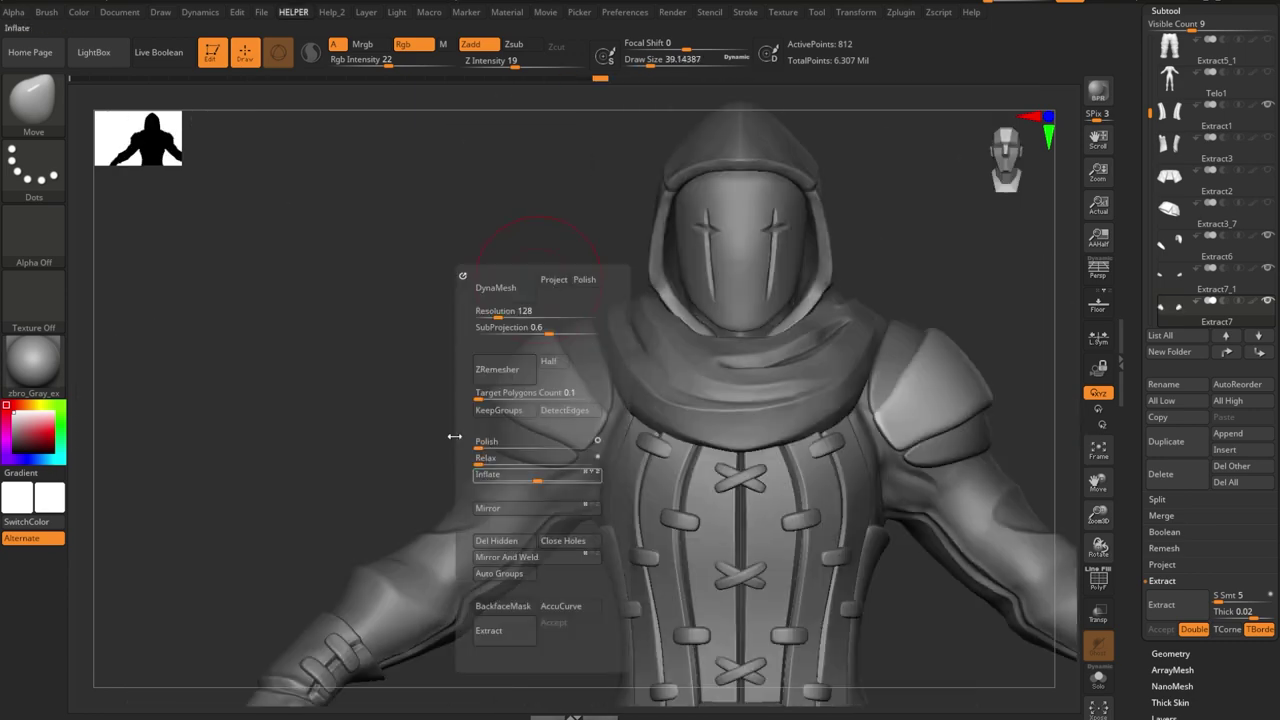
{"action": "mouse_move", "coordinate": [543, 386]}
{"action": "left_mouse_down"}
{"action": "mouse_move", "coordinate": [511, 349]}
{"action": "mouse_move", "coordinate": [484, 448]}
{"action": "mouse_move", "coordinate": [623, 543]}
{"action": "mouse_move", "coordinate": [534, 377]}
{"action": "mouse_move", "coordinate": [614, 514]}
{"action": "mouse_move", "coordinate": [597, 397]}
{"action": "left_mouse_up"}
{"action": "mouse_move", "coordinate": [597, 397]}
{"action": "right_mouse_down"}
{"action": "mouse_move", "coordinate": [634, 366]}
{"action": "mouse_move", "coordinate": [558, 373]}
{"action": "mouse_move", "coordinate": [651, 376]}
{"action": "mouse_move", "coordinate": [500, 557]}
{"action": "mouse_move", "coordinate": [640, 450]}
{"action": "right_mouse_up"}
- Step through the Extract7_1, NEW, Extract7 and Extract6 subtools to check the new hip flaps
{"action": "left_click", "coordinate": [650, 388], "text": "alt"}
{"action": "left_click", "coordinate": [690, 410], "text": "alt"}
{"action": "mouse_move", "coordinate": [690, 410]}
{"action": "right_mouse_down"}
{"action": "mouse_move", "coordinate": [854, 409]}
{"action": "mouse_move", "coordinate": [863, 366]}
{"action": "mouse_move", "coordinate": [848, 438]}
{"action": "mouse_move", "coordinate": [712, 372]}
{"action": "mouse_move", "coordinate": [840, 430]}
{"action": "mouse_move", "coordinate": [606, 387]}
{"action": "right_mouse_up"}
{"action": "left_click", "coordinate": [748, 400], "text": "alt"}
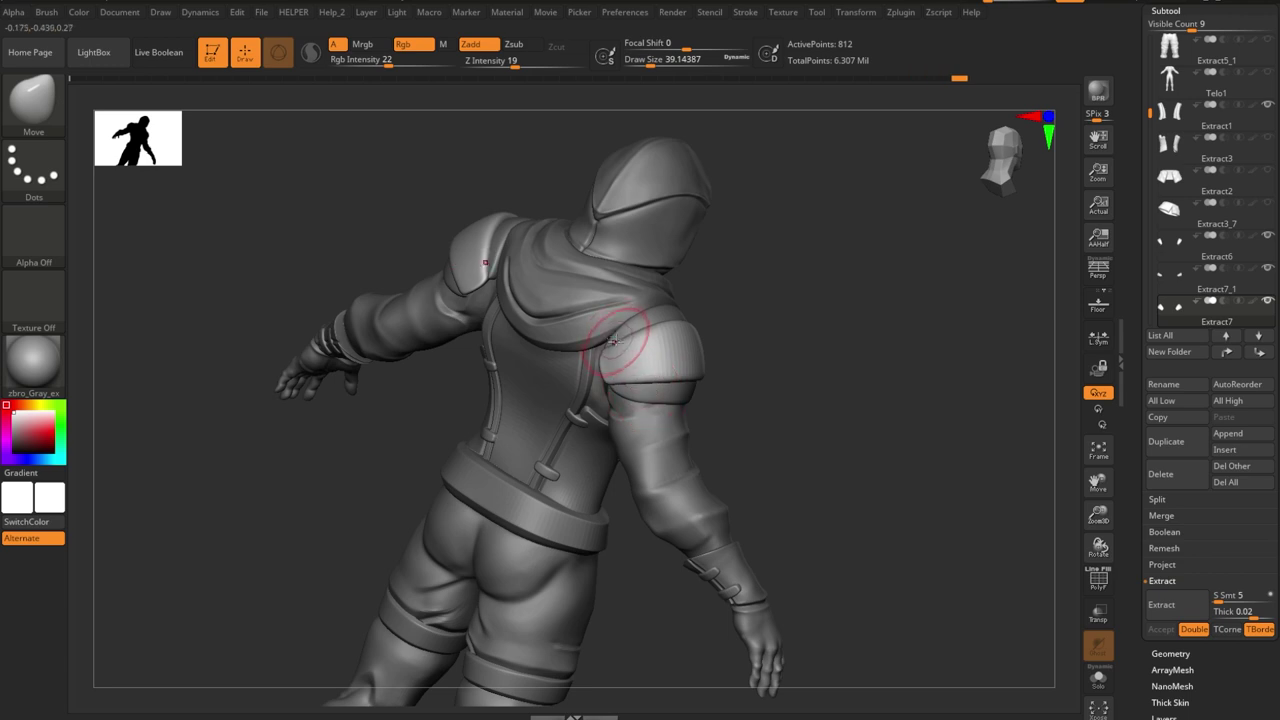
{"action": "right_click_drag", "start_coordinate": [613, 341], "coordinate": [601, 350]}
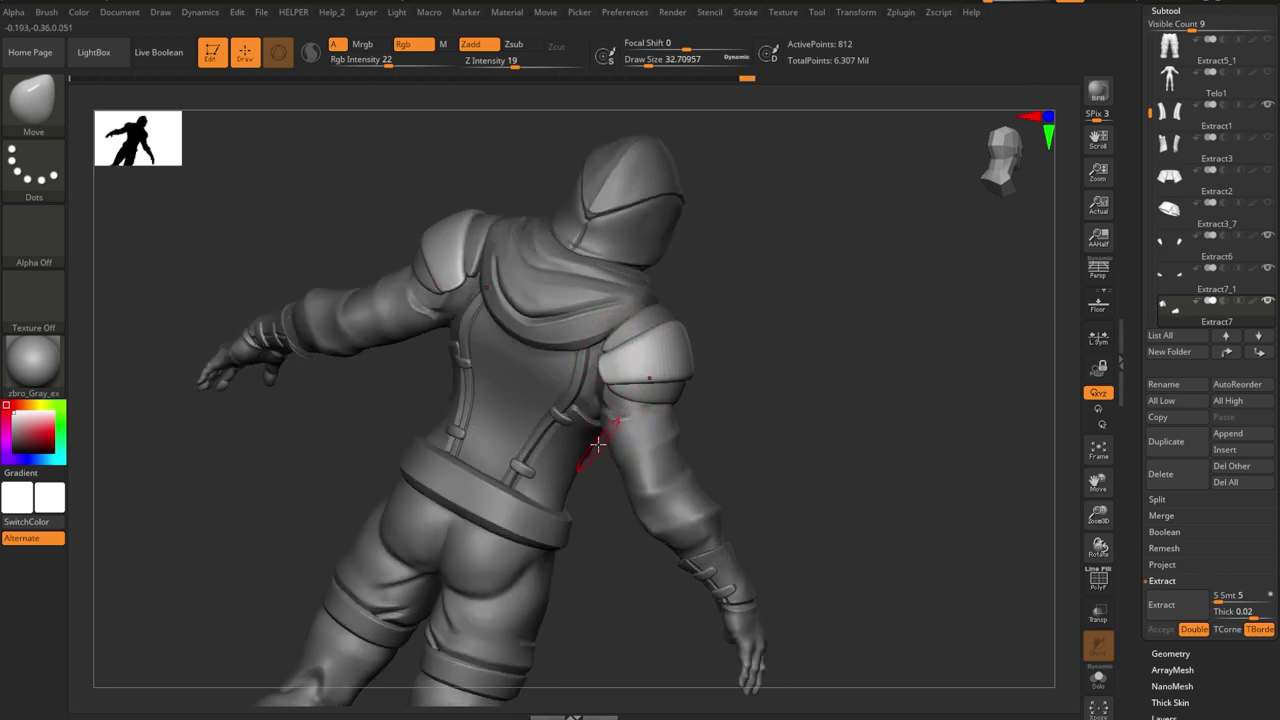
{"action": "mouse_move", "coordinate": [597, 443]}
{"action": "right_mouse_down"}
{"action": "mouse_move", "coordinate": [780, 340]}
{"action": "mouse_move", "coordinate": [614, 351]}
{"action": "mouse_move", "coordinate": [831, 337]}
{"action": "mouse_move", "coordinate": [873, 374]}
{"action": "mouse_move", "coordinate": [597, 362]}
{"action": "mouse_move", "coordinate": [929, 394]}
{"action": "mouse_move", "coordinate": [651, 337]}
{"action": "mouse_move", "coordinate": [679, 367]}
{"action": "mouse_move", "coordinate": [920, 369]}
{"action": "mouse_move", "coordinate": [609, 316]}
{"action": "mouse_move", "coordinate": [777, 346]}
{"action": "mouse_move", "coordinate": [877, 409]}
{"action": "mouse_move", "coordinate": [849, 334]}
{"action": "mouse_move", "coordinate": [704, 340]}
{"action": "right_mouse_up"}
{"action": "left_click", "coordinate": [600, 362], "text": "alt"}
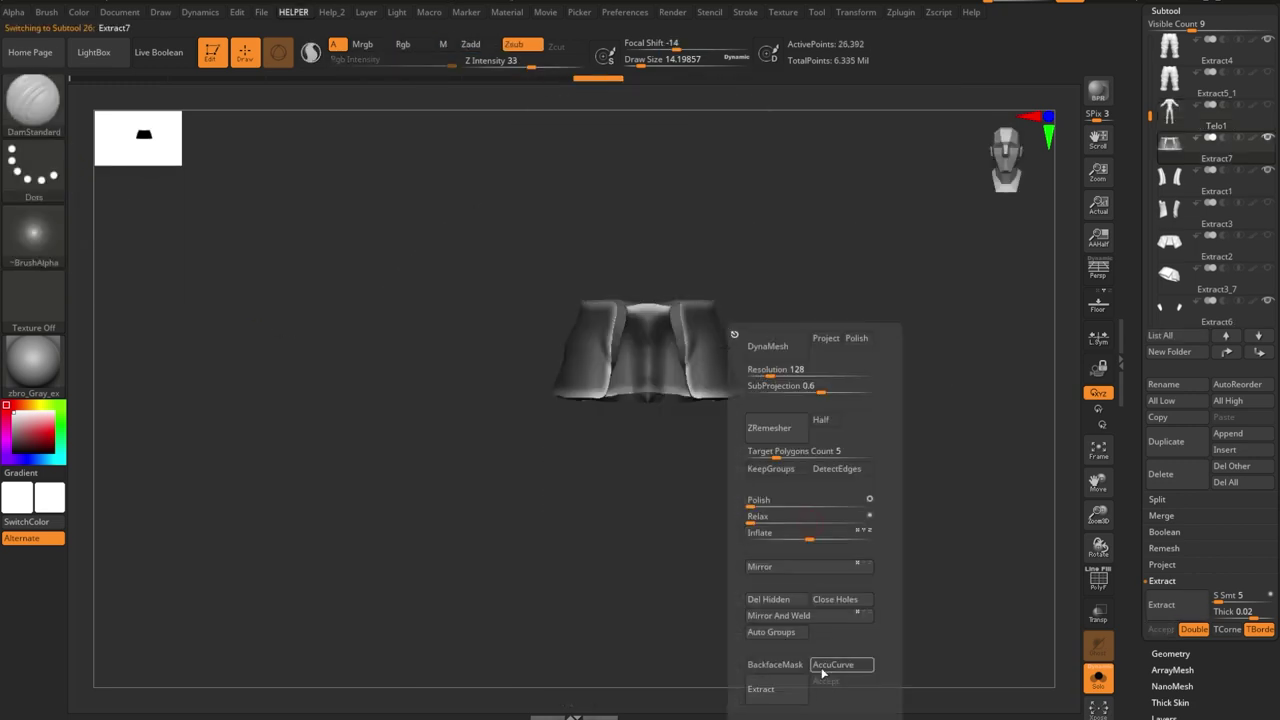
- ZRemesh Extract7 into a 630-point low-poly flap mesh and bring back the full character
{"action": "key", "text": "space"}
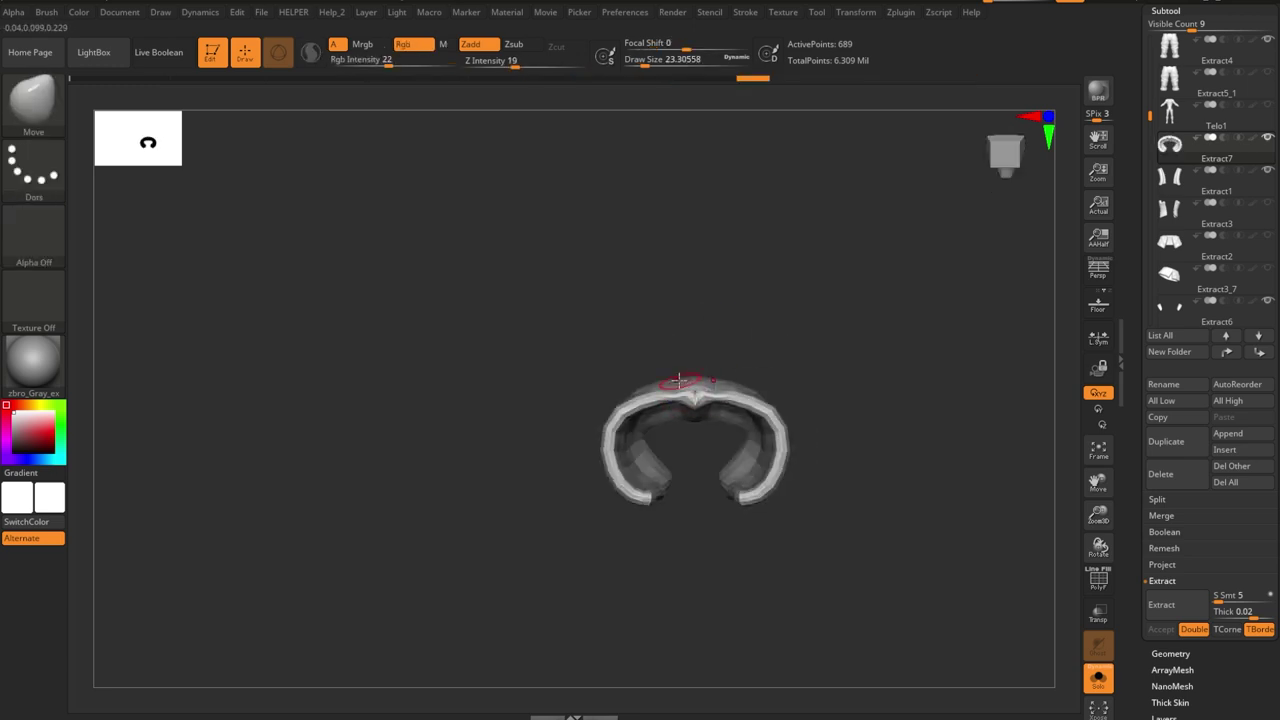
{"action": "key", "text": "space"}
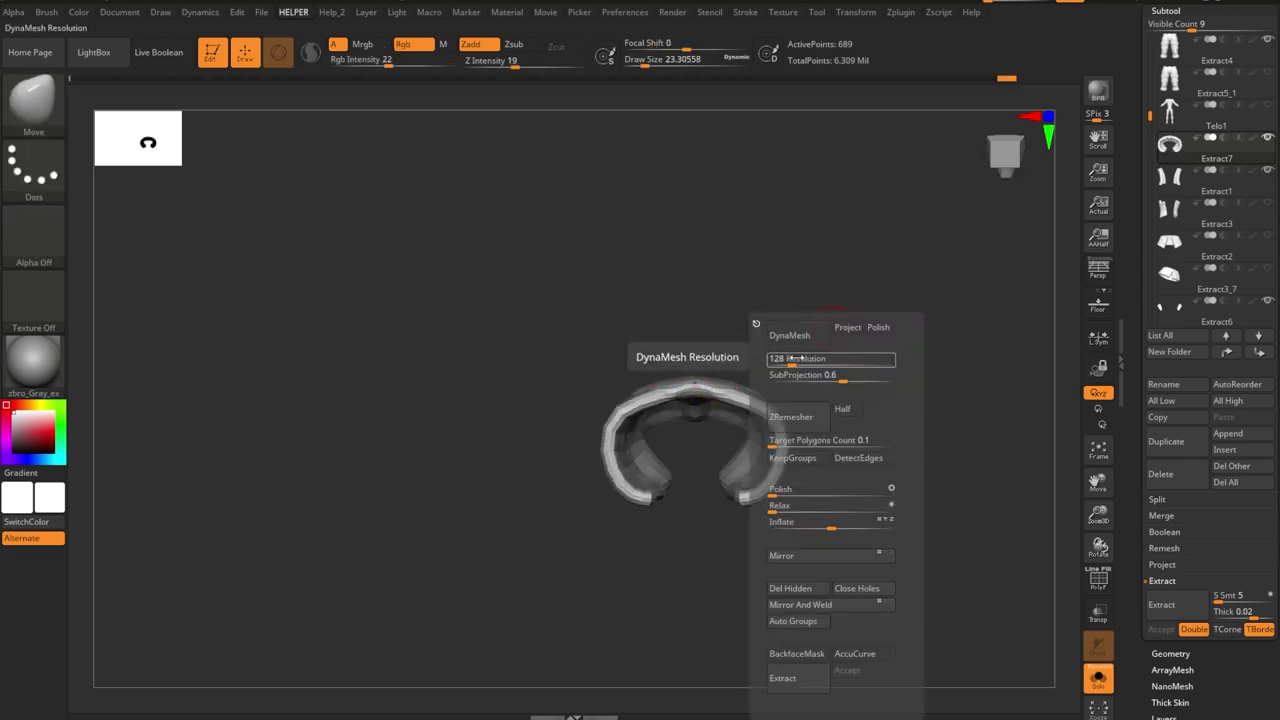
{"action": "mouse_move", "coordinate": [700, 251]}
{"action": "left_mouse_down"}
{"action": "mouse_move", "coordinate": [829, 380]}
{"action": "mouse_move", "coordinate": [749, 366]}
{"action": "mouse_move", "coordinate": [778, 423]}
{"action": "left_mouse_up"}
{"action": "key", "text": "space"}
{"action": "left_click", "coordinate": [726, 438]}
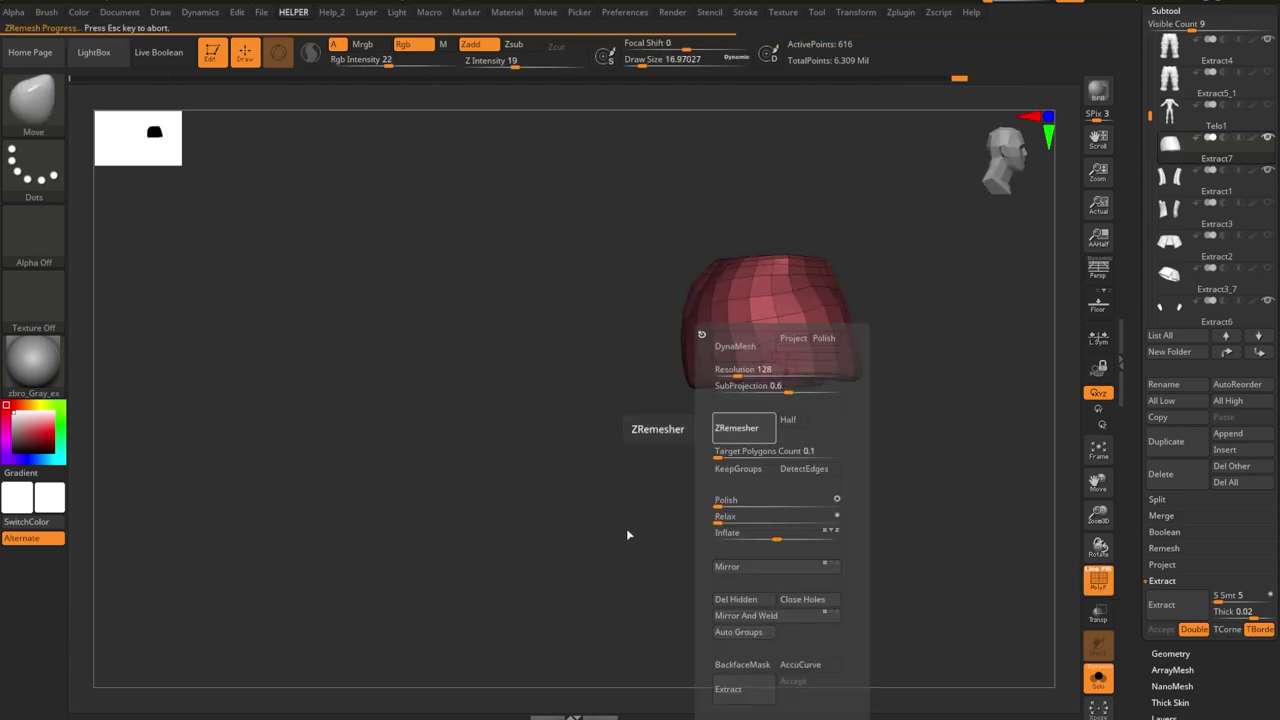
{"action": "key", "text": "alt+s"}
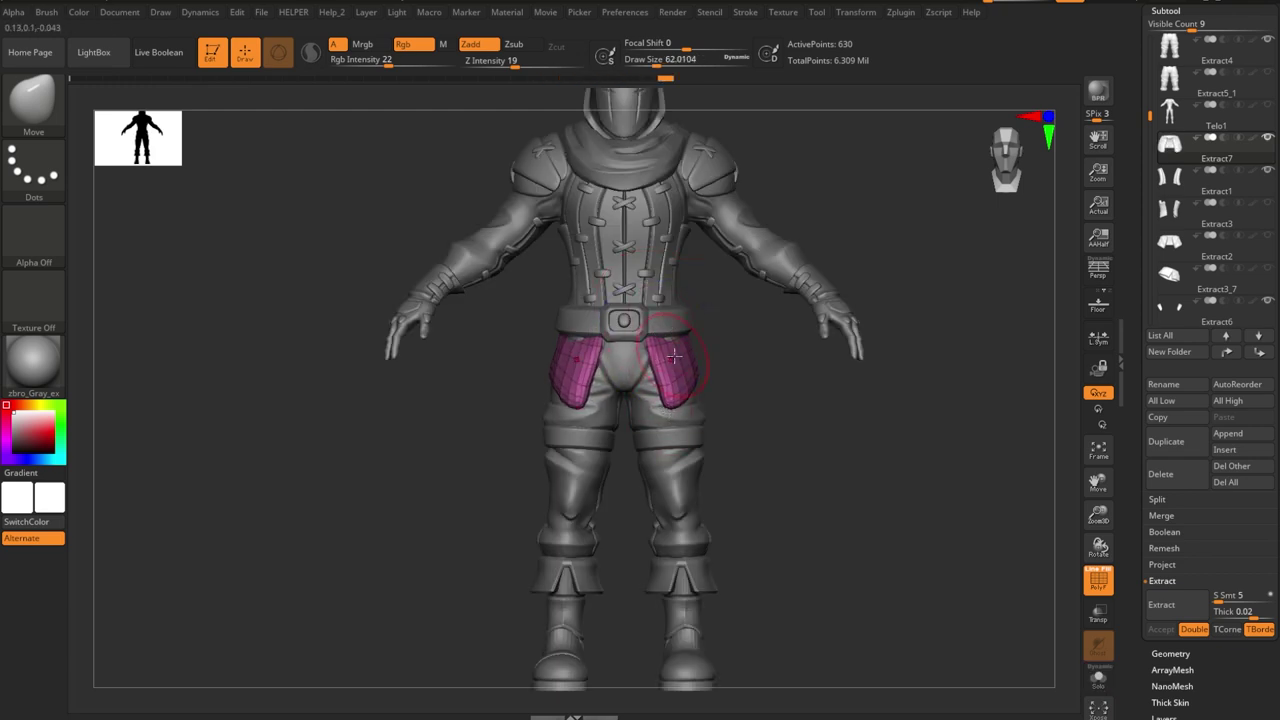
{"action": "mouse_move", "coordinate": [674, 356]}
{"action": "right_mouse_down"}
{"action": "mouse_move", "coordinate": [735, 420]}
{"action": "mouse_move", "coordinate": [660, 448]}
{"action": "mouse_move", "coordinate": [723, 400]}
{"action": "mouse_move", "coordinate": [720, 380]}
{"action": "mouse_move", "coordinate": [622, 318]}
{"action": "right_mouse_up"}
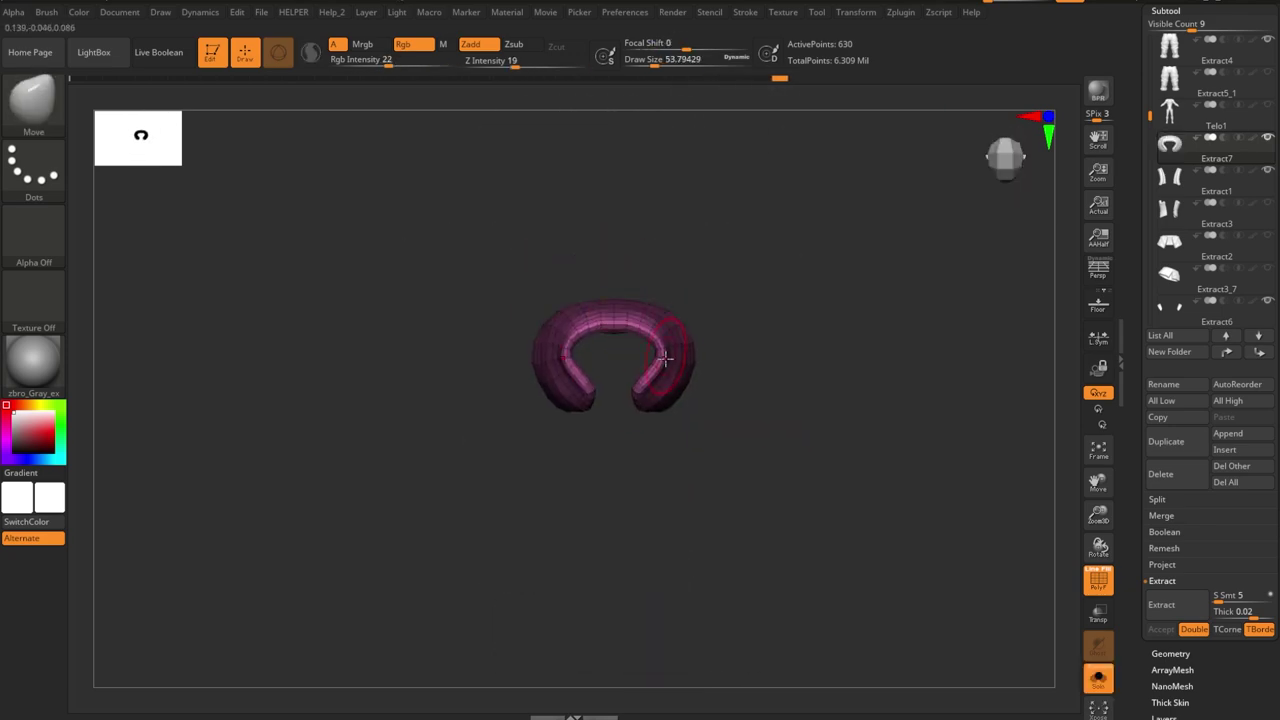
{"action": "mouse_move", "coordinate": [677, 402]}
{"action": "right_mouse_down"}
{"action": "mouse_move", "coordinate": [808, 386]}
{"action": "mouse_move", "coordinate": [716, 360]}
{"action": "mouse_move", "coordinate": [900, 534]}
{"action": "mouse_move", "coordinate": [865, 417]}
{"action": "right_mouse_up"}
{"action": "key", "text": "shift+f"}
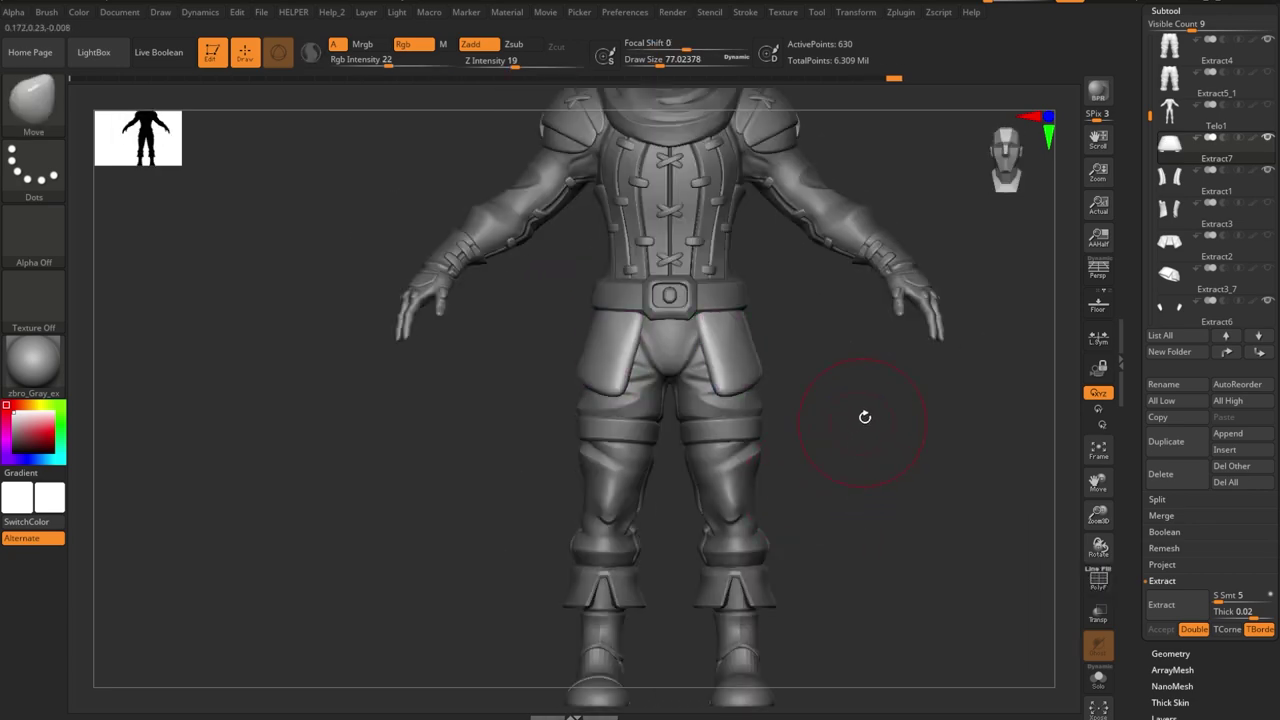
{"action": "mouse_move", "coordinate": [641, 310]}
{"action": "right_mouse_down"}
{"action": "mouse_move", "coordinate": [720, 474]}
{"action": "mouse_move", "coordinate": [729, 410]}
{"action": "mouse_move", "coordinate": [833, 445]}
{"action": "mouse_move", "coordinate": [814, 409]}
{"action": "mouse_move", "coordinate": [863, 423]}
{"action": "mouse_move", "coordinate": [771, 453]}
{"action": "right_mouse_up"}
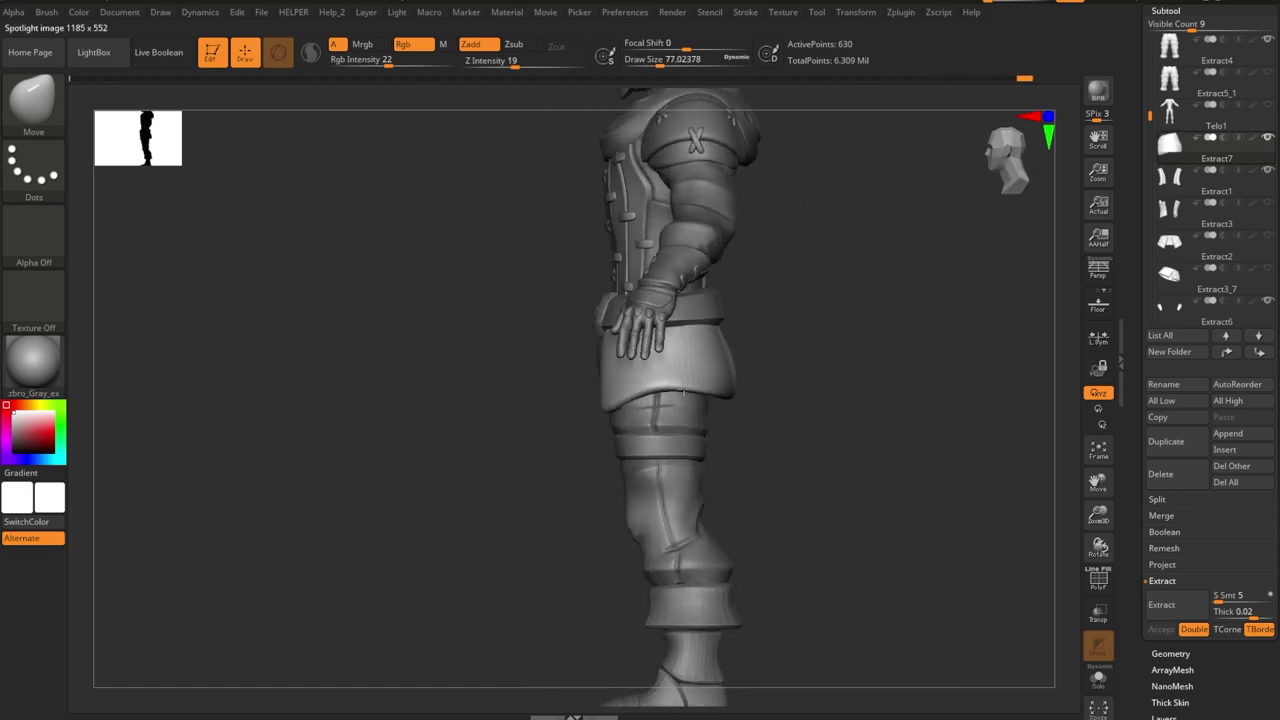
{"action": "mouse_move", "coordinate": [690, 385]}
{"action": "right_mouse_down"}
{"action": "mouse_move", "coordinate": [614, 400]}
{"action": "mouse_move", "coordinate": [634, 407]}
{"action": "mouse_move", "coordinate": [617, 437]}
{"action": "mouse_move", "coordinate": [634, 433]}
{"action": "right_mouse_up"}
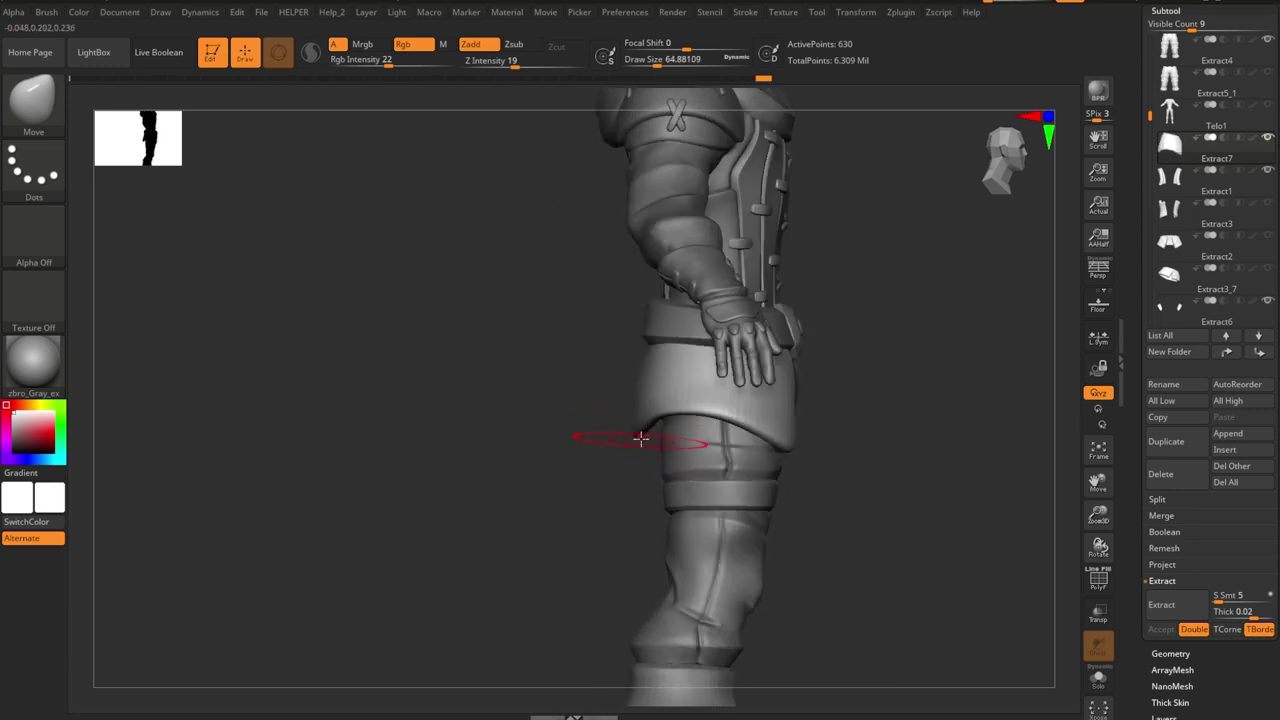
{"action": "mouse_move", "coordinate": [586, 488]}
{"action": "right_mouse_down"}
{"action": "mouse_move", "coordinate": [643, 437]}
{"action": "mouse_move", "coordinate": [644, 347]}
{"action": "mouse_move", "coordinate": [712, 343]}
{"action": "mouse_move", "coordinate": [737, 400]}
{"action": "mouse_move", "coordinate": [857, 491]}
{"action": "mouse_move", "coordinate": [742, 484]}
{"action": "mouse_move", "coordinate": [780, 437]}
{"action": "mouse_move", "coordinate": [900, 443]}
{"action": "mouse_move", "coordinate": [829, 453]}
{"action": "right_mouse_up"}
- Isolate the hip piece, switch to ZModeler with dynamic subdivision, and align its axes to world
{"action": "key", "text": "shift+f"}
{"action": "right_click_drag", "start_coordinate": [700, 586], "coordinate": [711, 451]}
{"action": "key", "text": "b"}
{"action": "key", "text": "z"}
{"action": "key", "text": "m"}
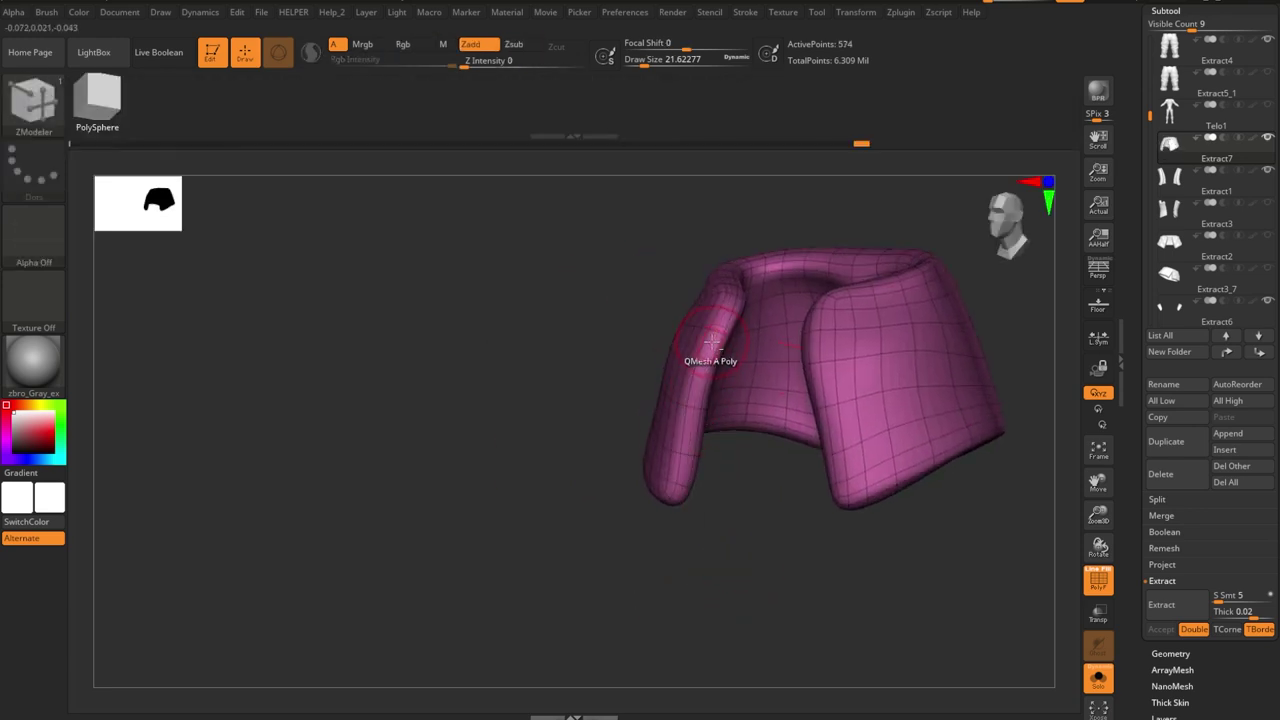
{"action": "key", "text": "d"}
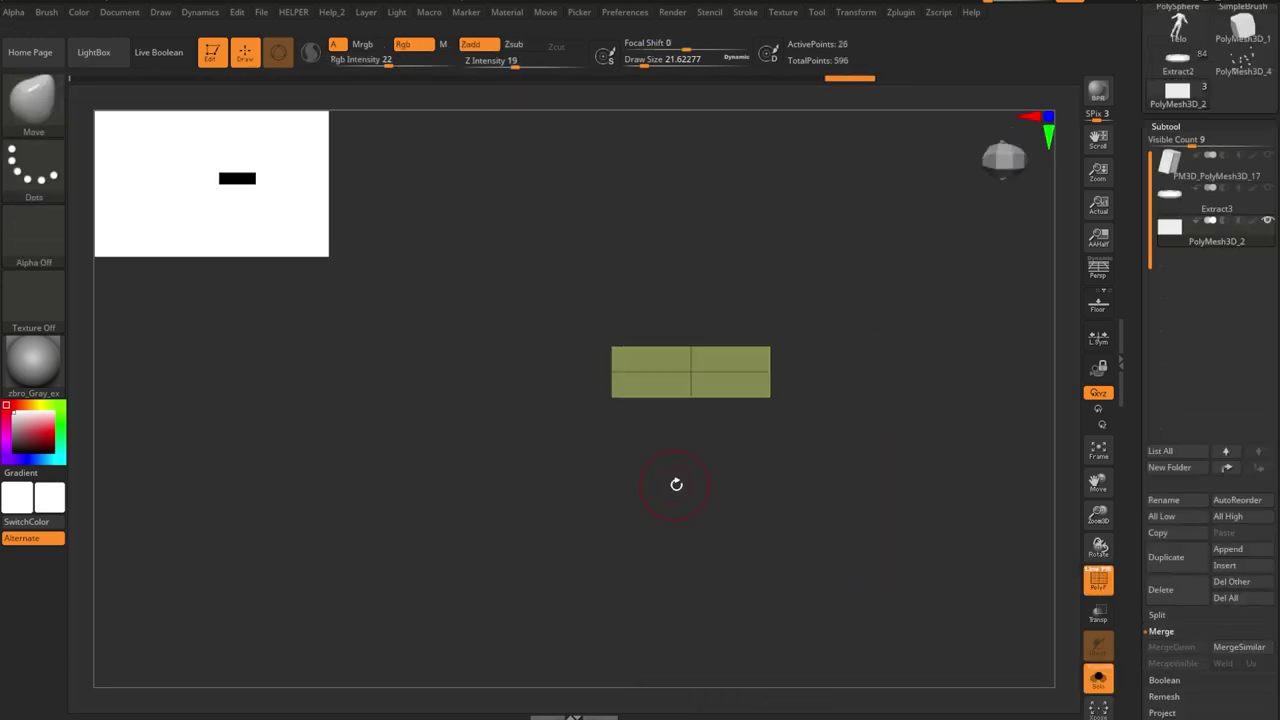
{"action": "key", "text": "r"}
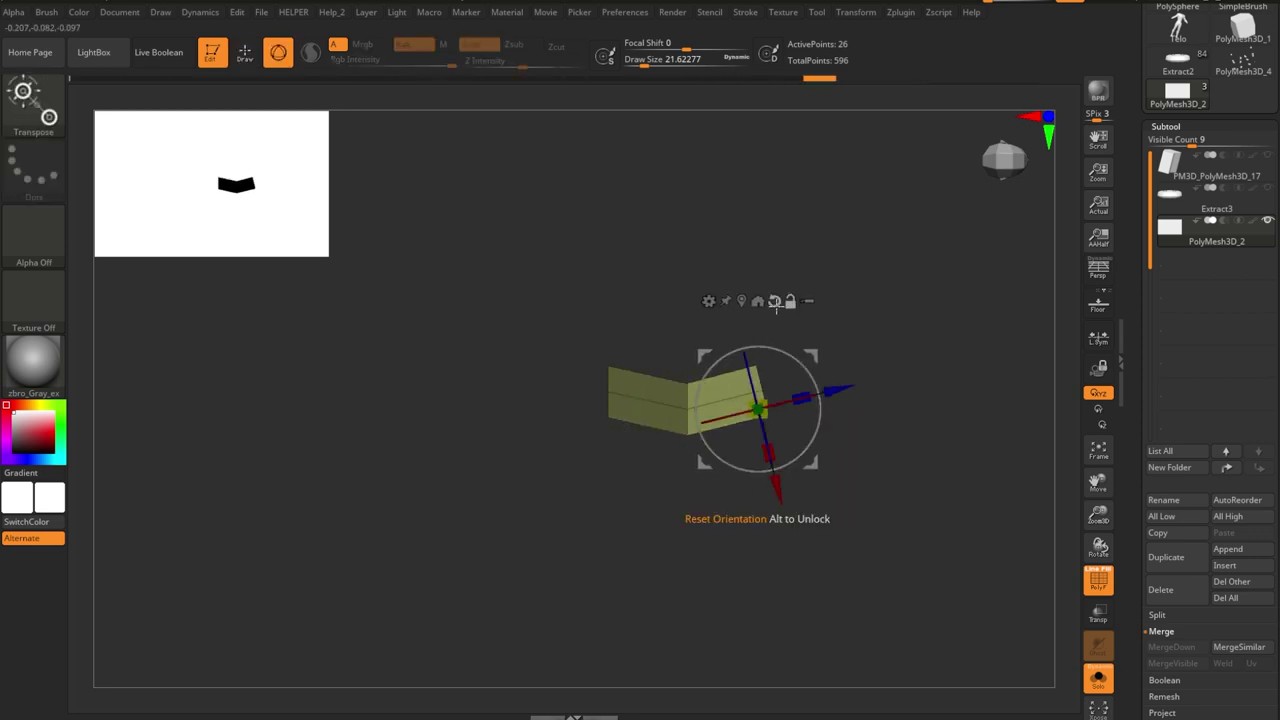
{"action": "left_click", "coordinate": [774, 301]}
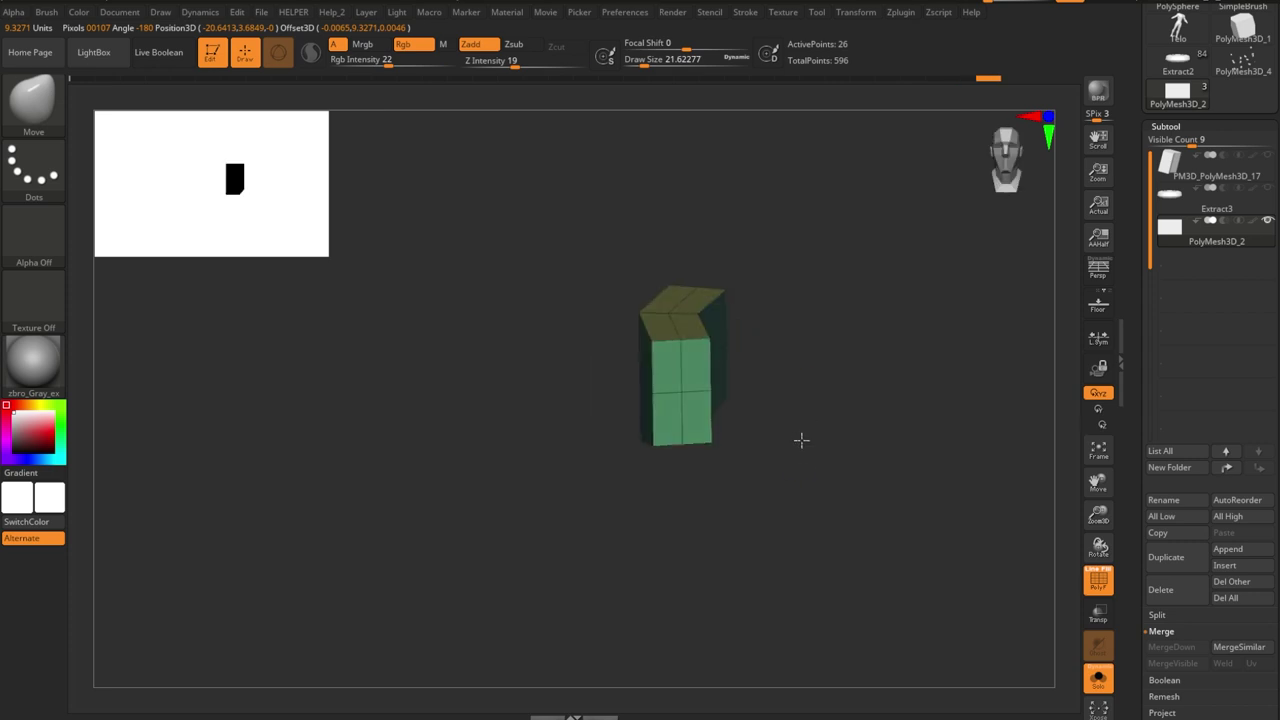
- Extrude a new segment from the hip block and extend it downward
{"action": "key", "text": "b"}
{"action": "key", "text": "z"}
{"action": "key", "text": "m"}
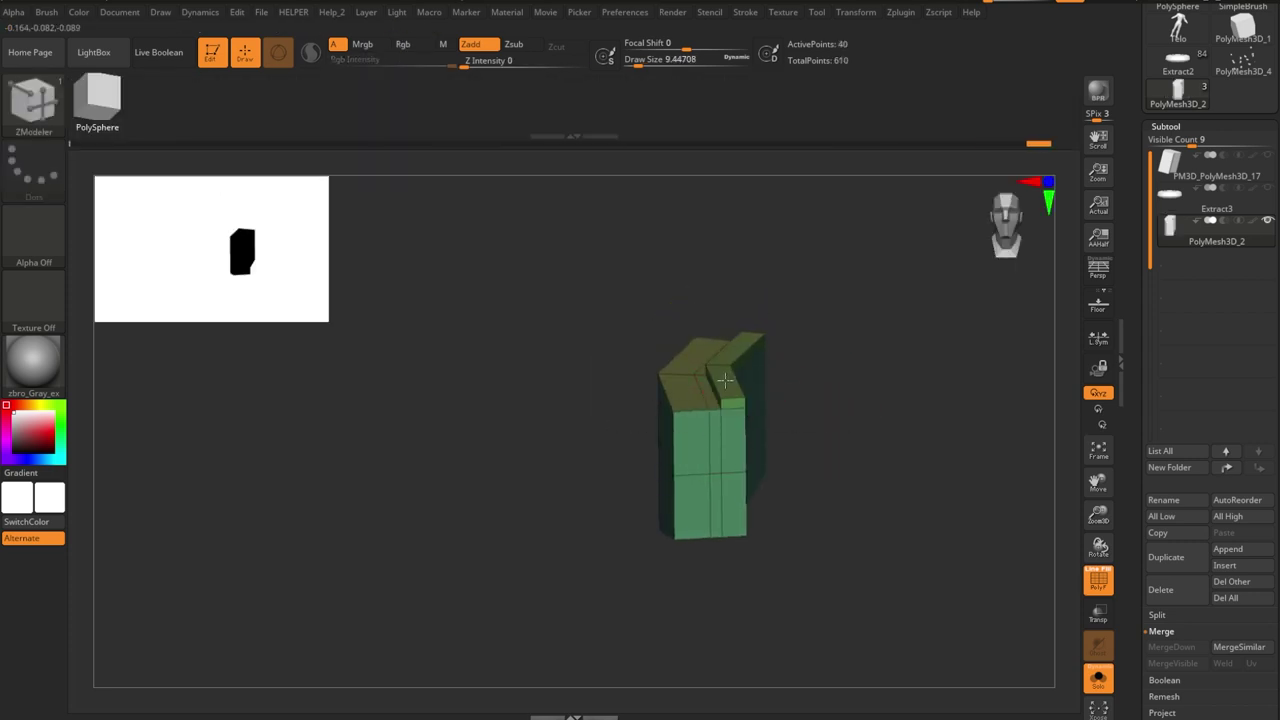
{"action": "mouse_move", "coordinate": [781, 353]}
{"action": "left_mouse_down"}
{"action": "mouse_move", "coordinate": [819, 332]}
{"action": "mouse_move", "coordinate": [582, 366]}
{"action": "left_mouse_up"}
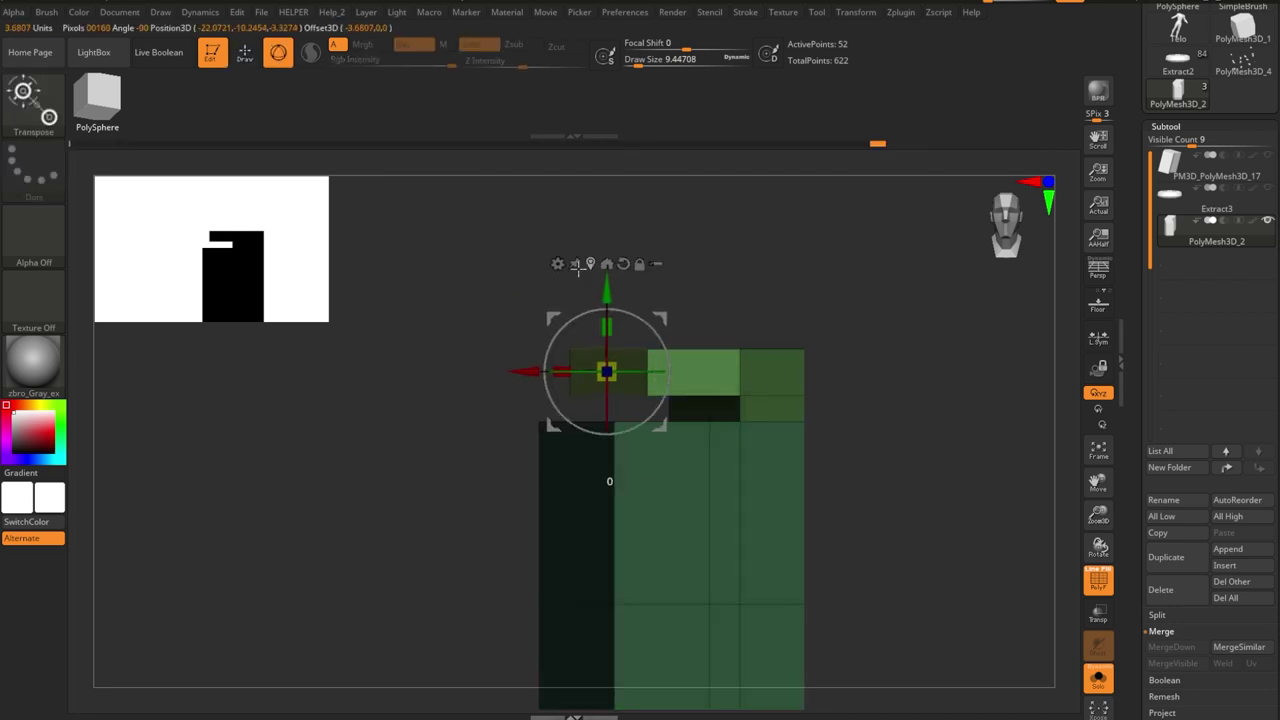
{"action": "left_click_drag", "start_coordinate": [578, 265], "coordinate": [474, 366]}
{"action": "left_click_drag", "start_coordinate": [591, 318], "coordinate": [585, 470]}
{"action": "mouse_move", "coordinate": [760, 300]}
{"action": "left_mouse_down"}
{"action": "mouse_move", "coordinate": [694, 257]}
{"action": "mouse_move", "coordinate": [695, 452]}
{"action": "mouse_move", "coordinate": [643, 543]}
{"action": "mouse_move", "coordinate": [603, 551]}
{"action": "mouse_move", "coordinate": [925, 492]}
{"action": "left_mouse_up"}
{"action": "mouse_move", "coordinate": [777, 429]}
{"action": "left_mouse_down"}
{"action": "mouse_move", "coordinate": [760, 457]}
{"action": "mouse_move", "coordinate": [603, 486]}
{"action": "left_mouse_up"}
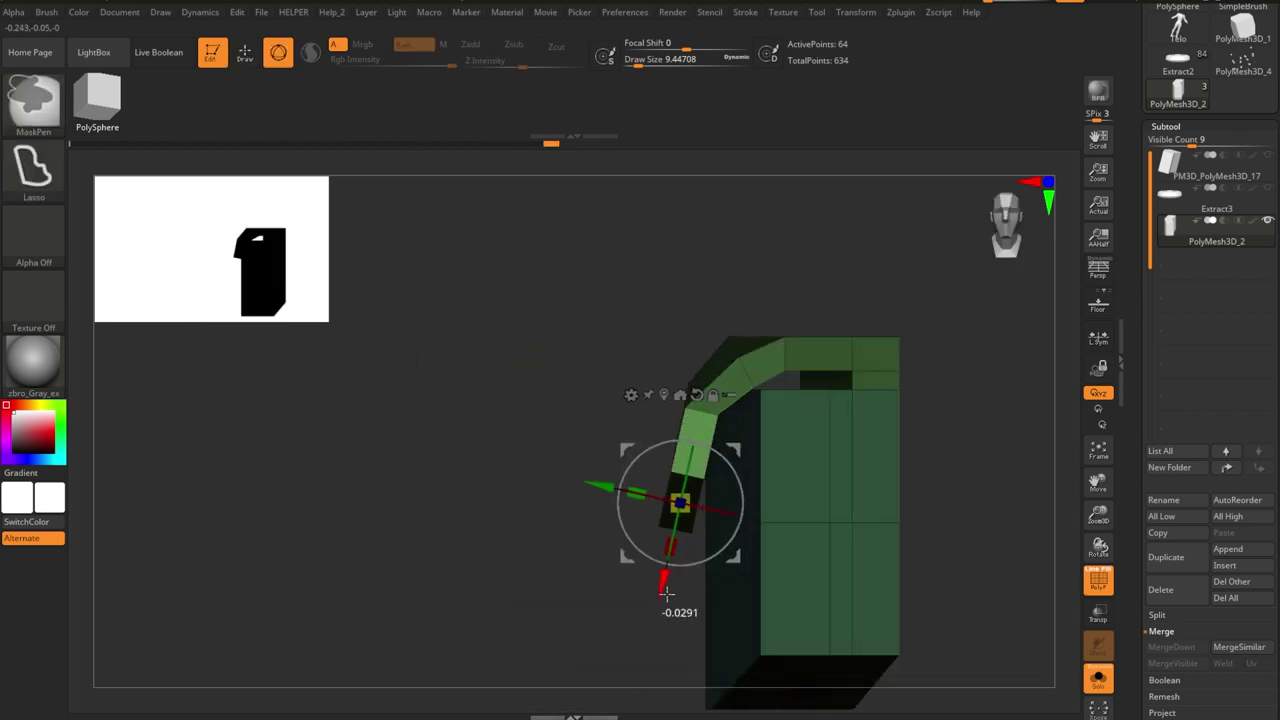
{"action": "mouse_move", "coordinate": [728, 638]}
{"action": "left_mouse_down"}
{"action": "mouse_move", "coordinate": [677, 569]}
{"action": "mouse_move", "coordinate": [826, 471]}
{"action": "left_mouse_up"}
- Orbit around the smoothed hip block to inspect its shape
{"action": "key", "text": "q"}
{"action": "left_click_drag", "start_coordinate": [891, 417], "coordinate": [767, 365]}
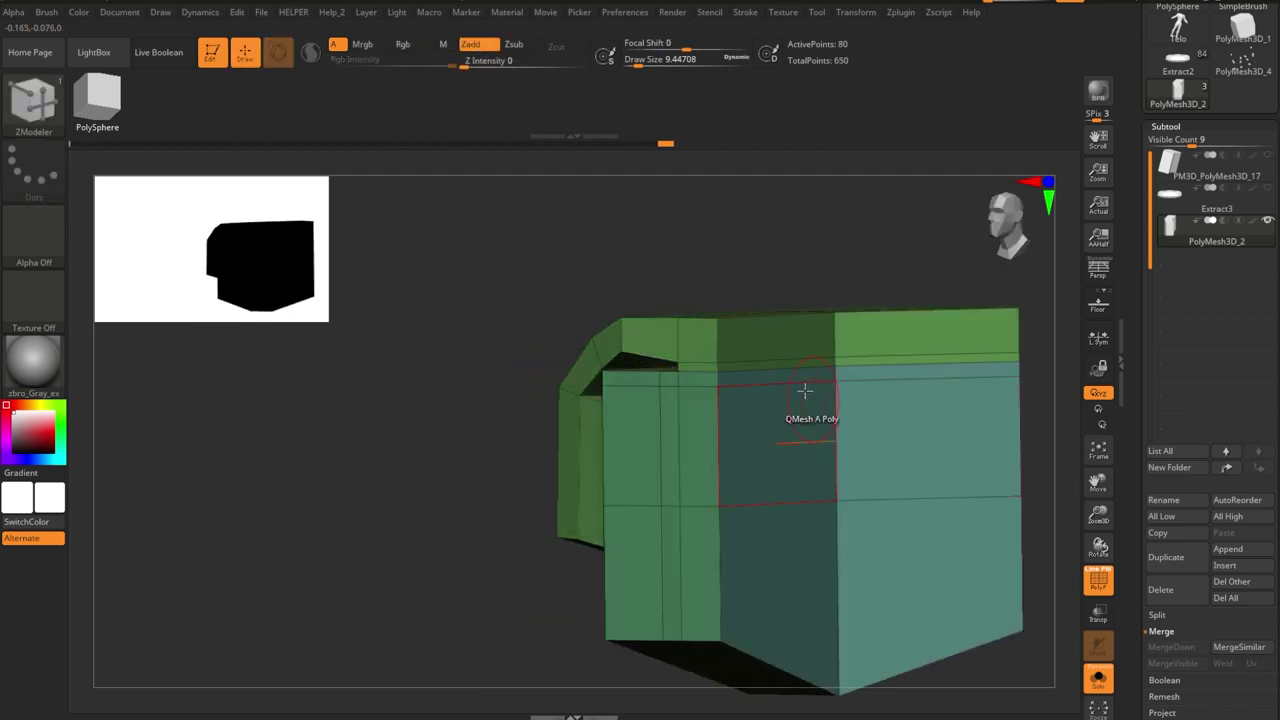
{"action": "mouse_move", "coordinate": [840, 295]}
{"action": "left_mouse_down"}
{"action": "mouse_move", "coordinate": [857, 240]}
{"action": "mouse_move", "coordinate": [660, 452]}
{"action": "left_mouse_up"}
{"action": "mouse_move", "coordinate": [520, 423]}
{"action": "left_mouse_down"}
{"action": "mouse_move", "coordinate": [556, 595]}
{"action": "mouse_move", "coordinate": [679, 400]}
{"action": "left_mouse_up"}
{"action": "mouse_move", "coordinate": [733, 438]}
{"action": "left_mouse_down"}
{"action": "mouse_move", "coordinate": [920, 423]}
{"action": "mouse_move", "coordinate": [877, 394]}
{"action": "mouse_move", "coordinate": [1000, 420]}
{"action": "mouse_move", "coordinate": [785, 455]}
{"action": "mouse_move", "coordinate": [1000, 466]}
{"action": "mouse_move", "coordinate": [866, 617]}
{"action": "mouse_move", "coordinate": [898, 459]}
{"action": "mouse_move", "coordinate": [874, 517]}
{"action": "mouse_move", "coordinate": [934, 466]}
{"action": "mouse_move", "coordinate": [926, 480]}
{"action": "mouse_move", "coordinate": [851, 449]}
{"action": "left_mouse_up"}
- Bevel a complete edge loop on the hip block and check it against the character's side
{"action": "key", "text": "shift+f"}
{"action": "key", "text": "space"}
{"action": "left_click", "coordinate": [666, 443]}
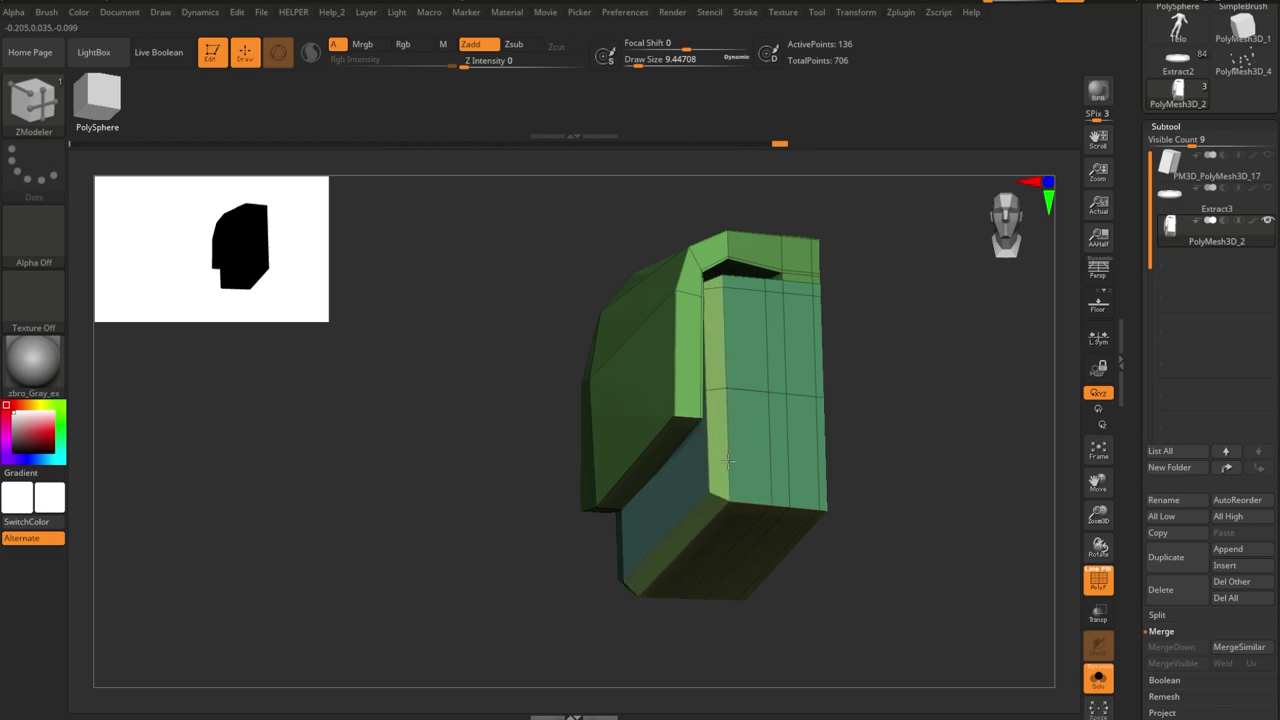
{"action": "mouse_move", "coordinate": [729, 460]}
{"action": "left_mouse_down"}
{"action": "mouse_move", "coordinate": [937, 491]}
{"action": "mouse_move", "coordinate": [823, 531]}
{"action": "mouse_move", "coordinate": [815, 566]}
{"action": "mouse_move", "coordinate": [877, 591]}
{"action": "mouse_move", "coordinate": [706, 623]}
{"action": "left_mouse_up"}
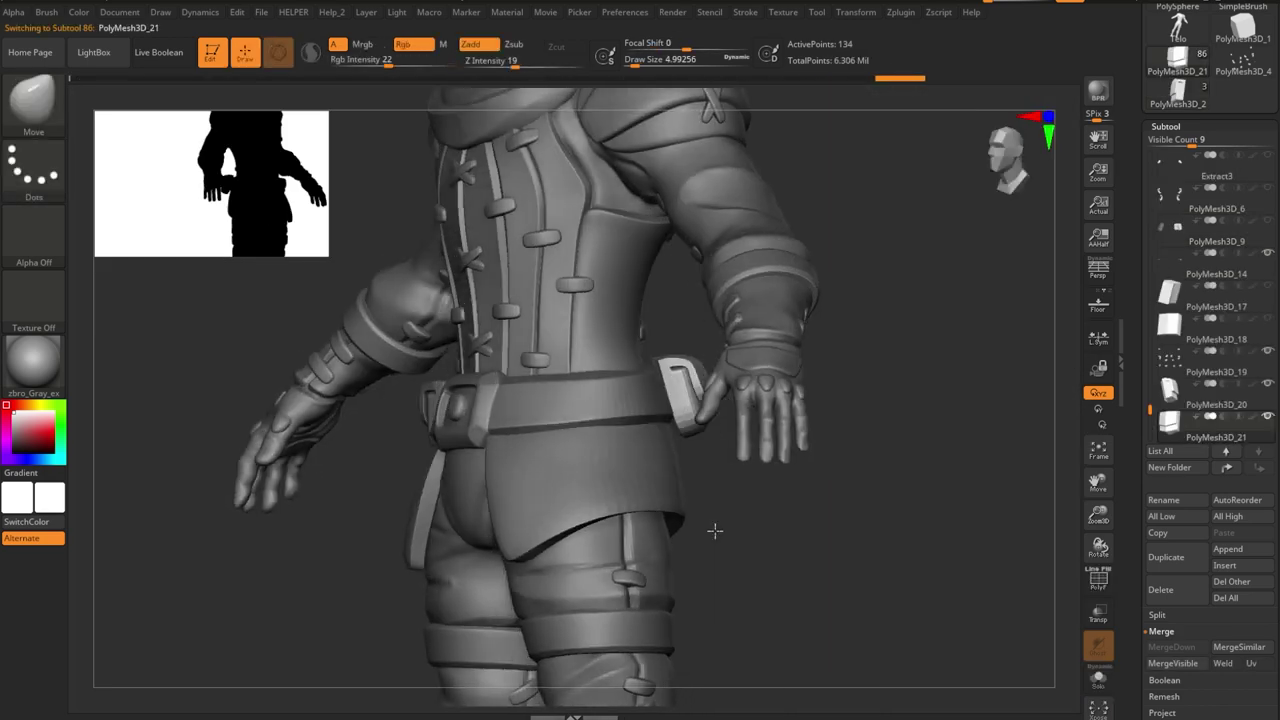
{"action": "left_click_drag", "start_coordinate": [714, 530], "coordinate": [823, 503]}
{"action": "key", "text": "r"}
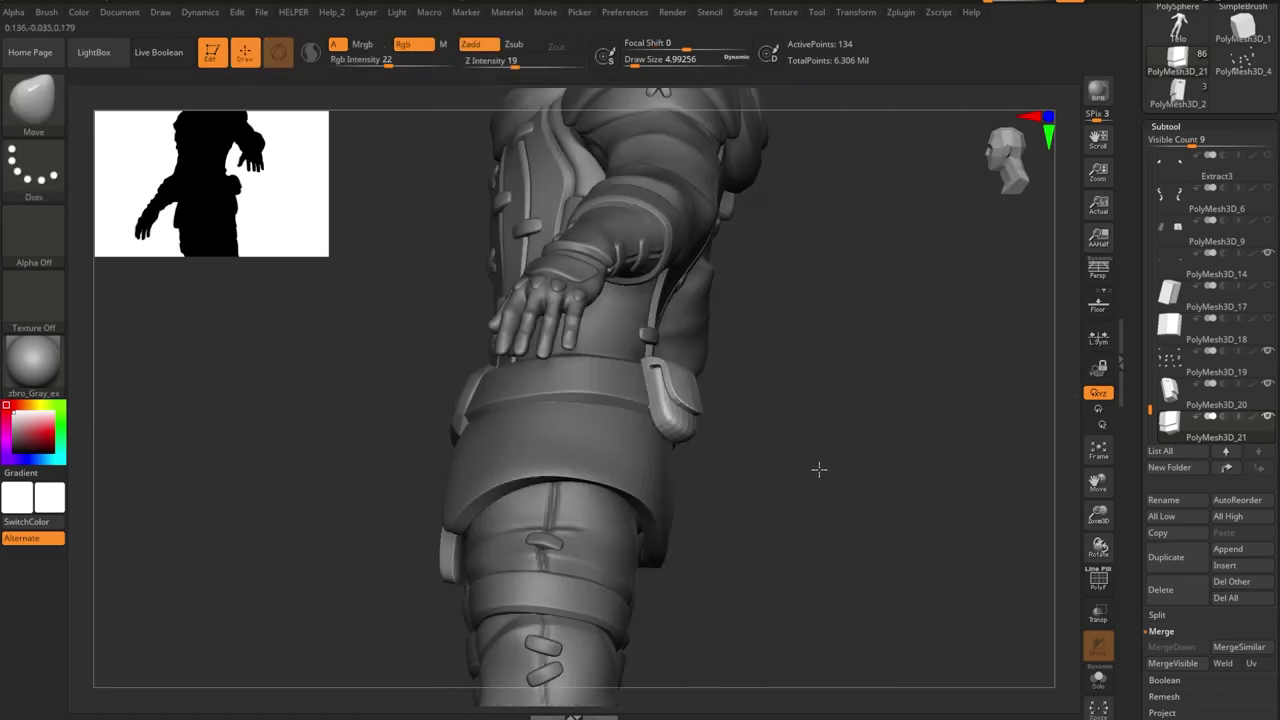
{"action": "mouse_move", "coordinate": [819, 469]}
{"action": "left_mouse_down"}
{"action": "mouse_move", "coordinate": [723, 529]}
{"action": "mouse_move", "coordinate": [934, 514]}
{"action": "mouse_move", "coordinate": [854, 517]}
{"action": "mouse_move", "coordinate": [820, 543]}
{"action": "mouse_move", "coordinate": [830, 548]}
{"action": "left_mouse_up"}
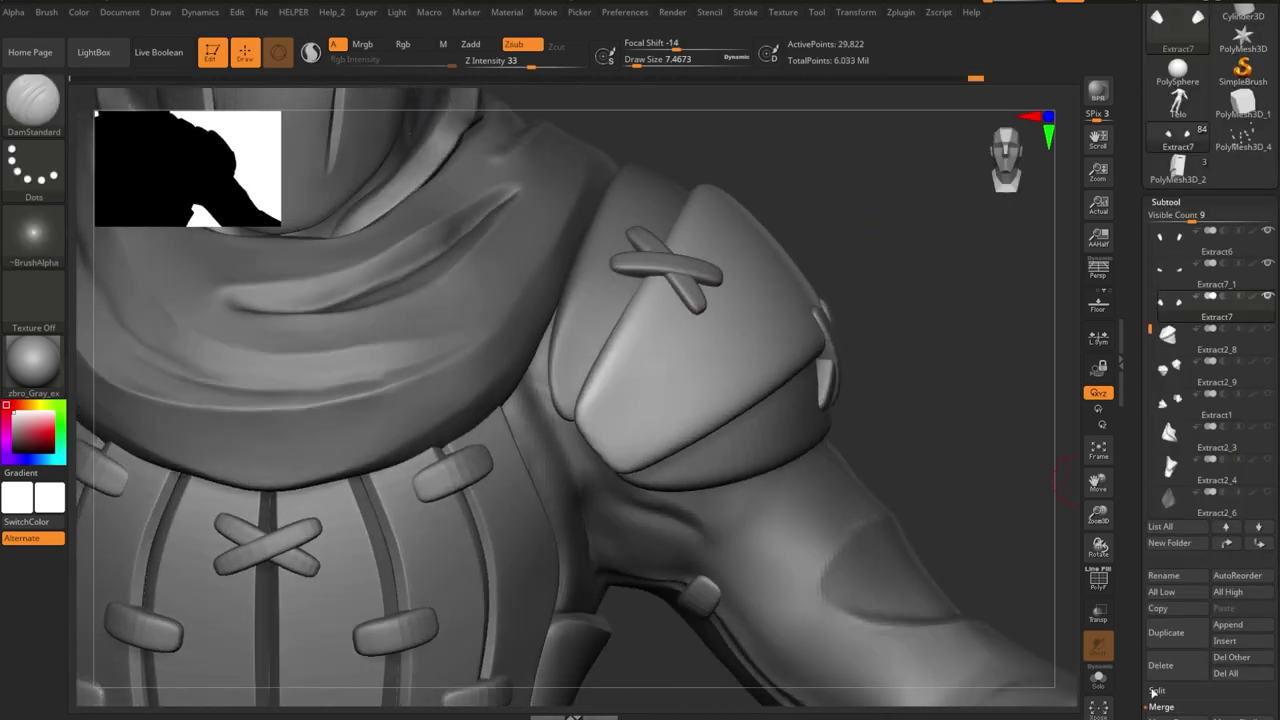
- Select and solo the shoulder pad subtool, then carve a seam groove across it
{"action": "left_click", "coordinate": [1166, 230]}
{"action": "left_click", "coordinate": [1168, 214]}
{"action": "left_click", "coordinate": [657, 334], "text": "alt"}
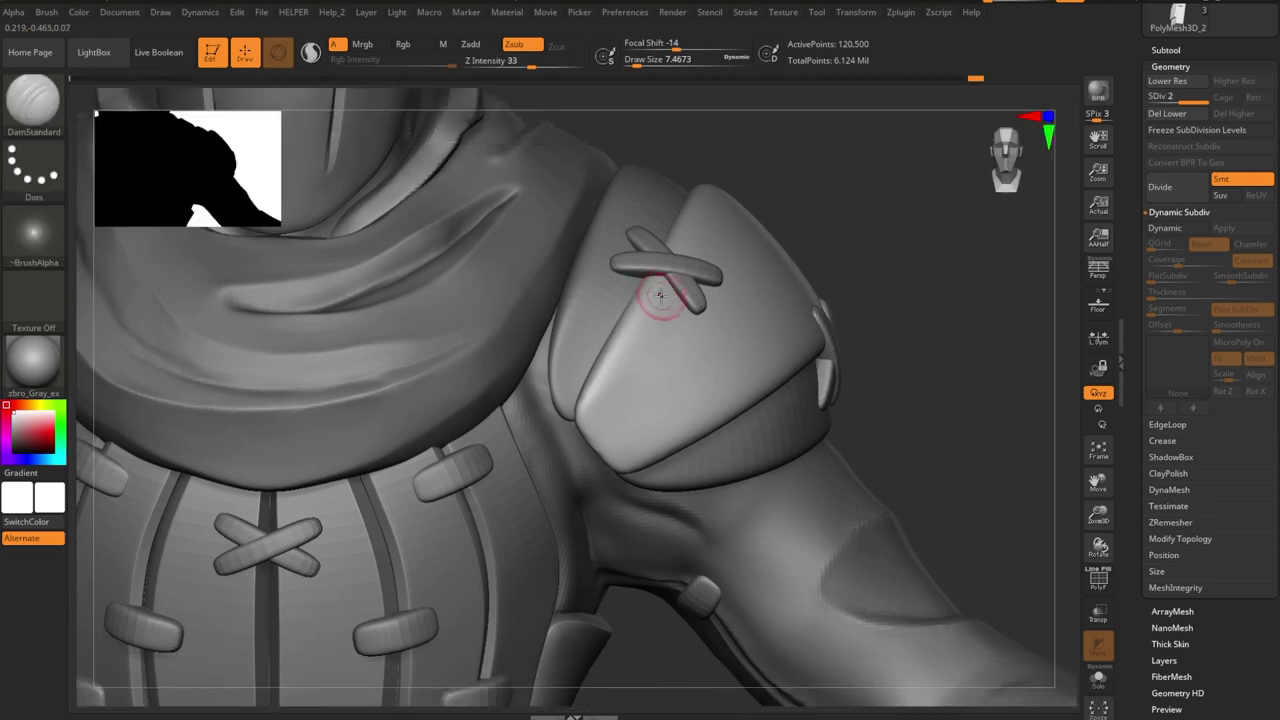
{"action": "key", "text": "ctrl+shift+s"}
{"action": "key", "text": "ctrl+shift+s"}
{"action": "left_click_drag", "start_coordinate": [666, 285], "coordinate": [595, 405]}
{"action": "key", "text": "ctrl+shift+s"}
- Orbit around the pad's curved band and widen the carving stroke for the upper rim seam
{"action": "left_click_drag", "start_coordinate": [983, 523], "coordinate": [640, 362]}
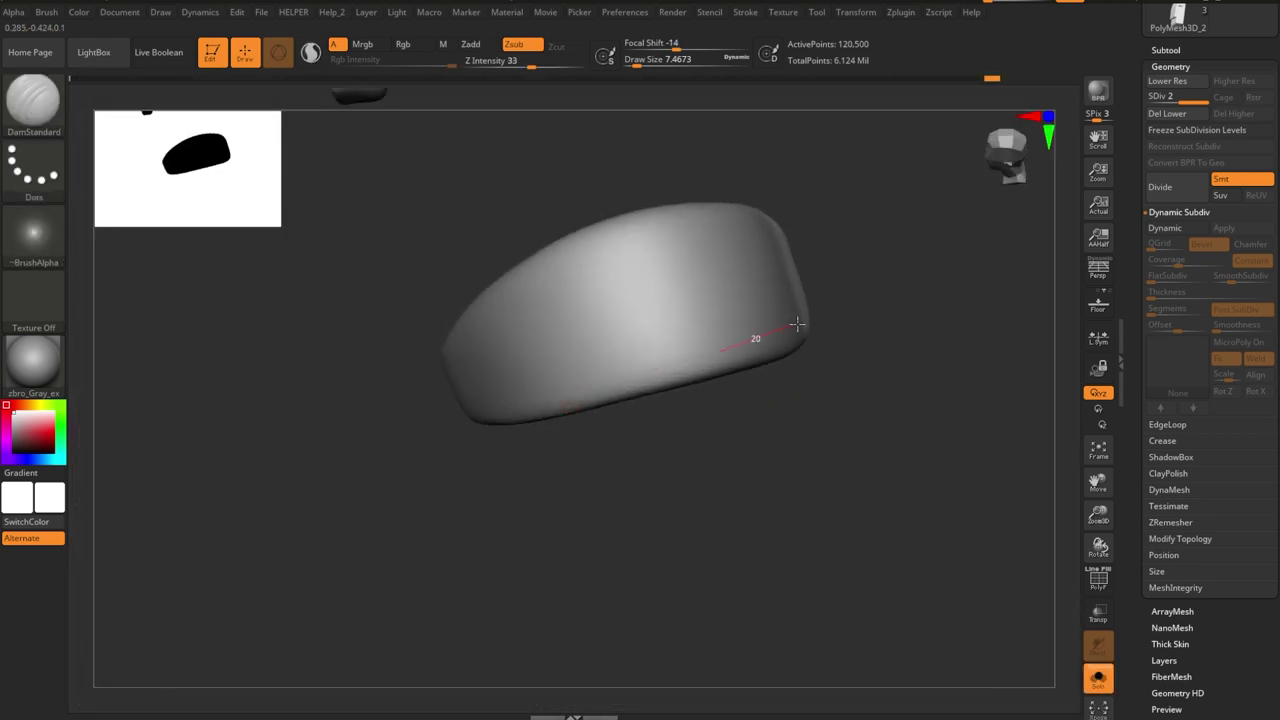
{"action": "left_click_drag", "start_coordinate": [796, 323], "coordinate": [635, 362]}
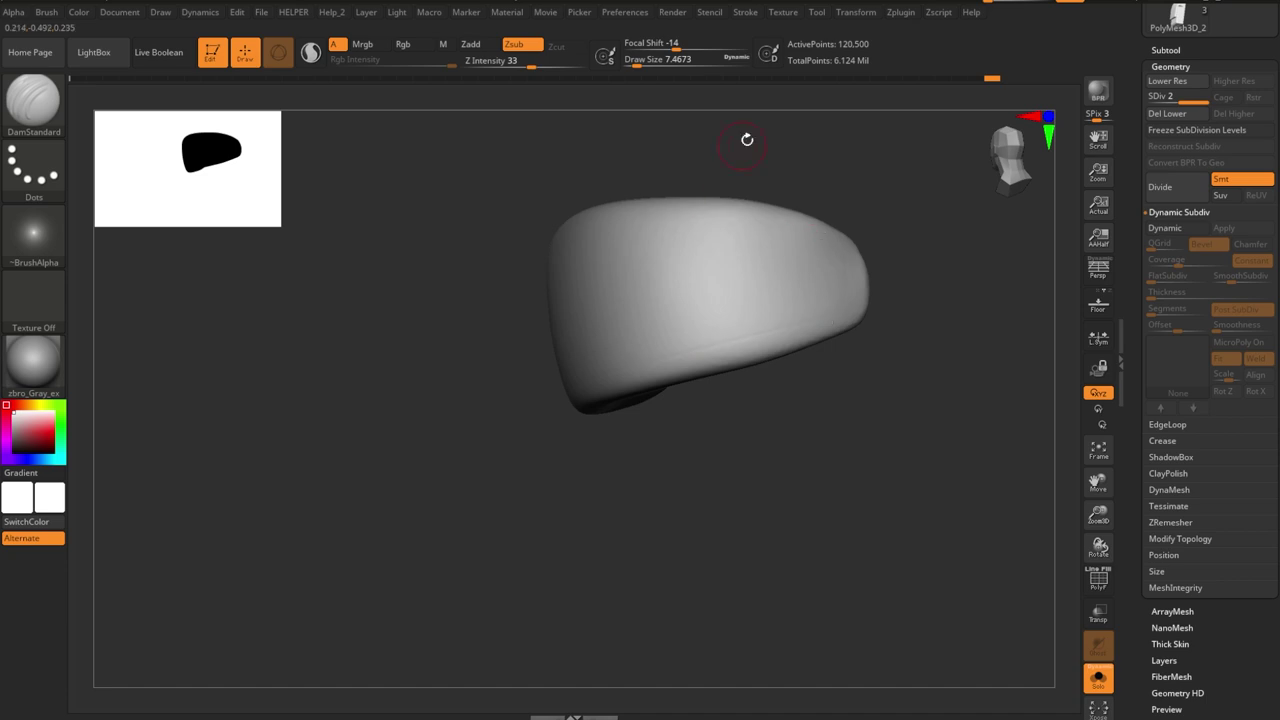
{"action": "mouse_move", "coordinate": [747, 140]}
{"action": "left_mouse_down"}
{"action": "mouse_move", "coordinate": [686, 214]}
{"action": "mouse_move", "coordinate": [766, 229]}
{"action": "mouse_move", "coordinate": [766, 103]}
{"action": "mouse_move", "coordinate": [809, 535]}
{"action": "mouse_move", "coordinate": [1006, 306]}
{"action": "mouse_move", "coordinate": [743, 534]}
{"action": "left_mouse_up"}
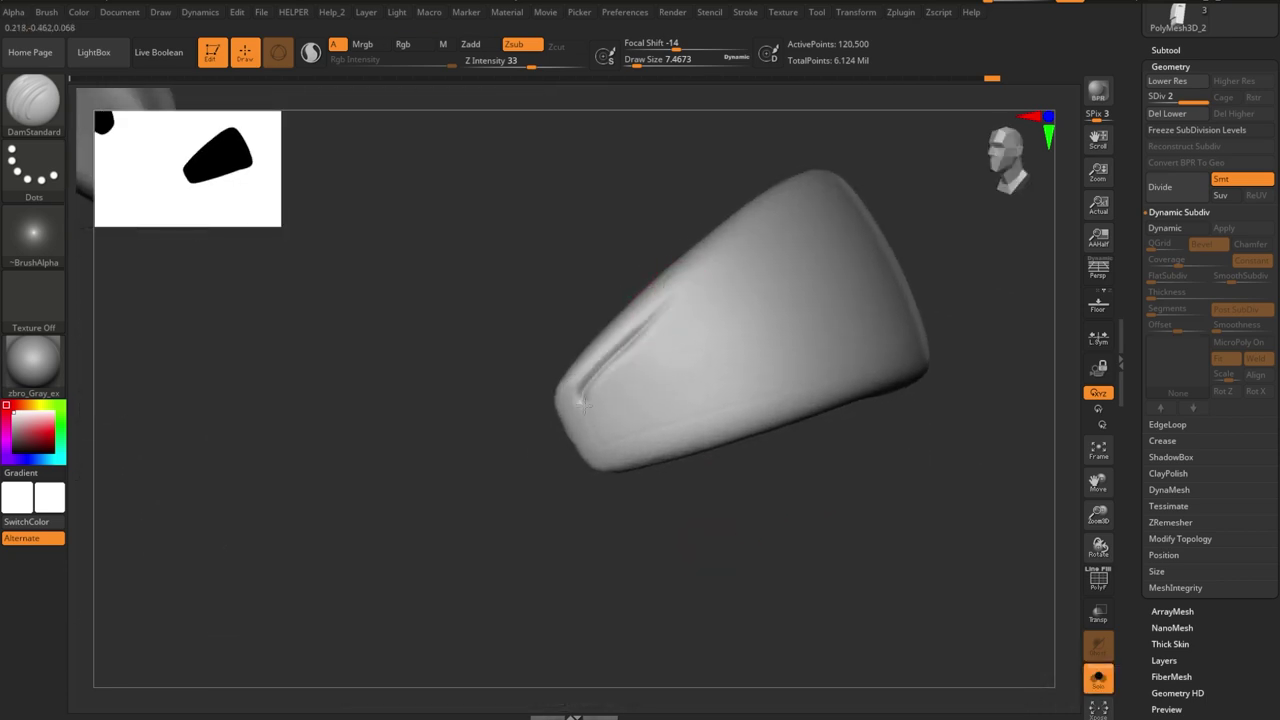
{"action": "left_click_drag", "start_coordinate": [820, 480], "coordinate": [623, 457]}
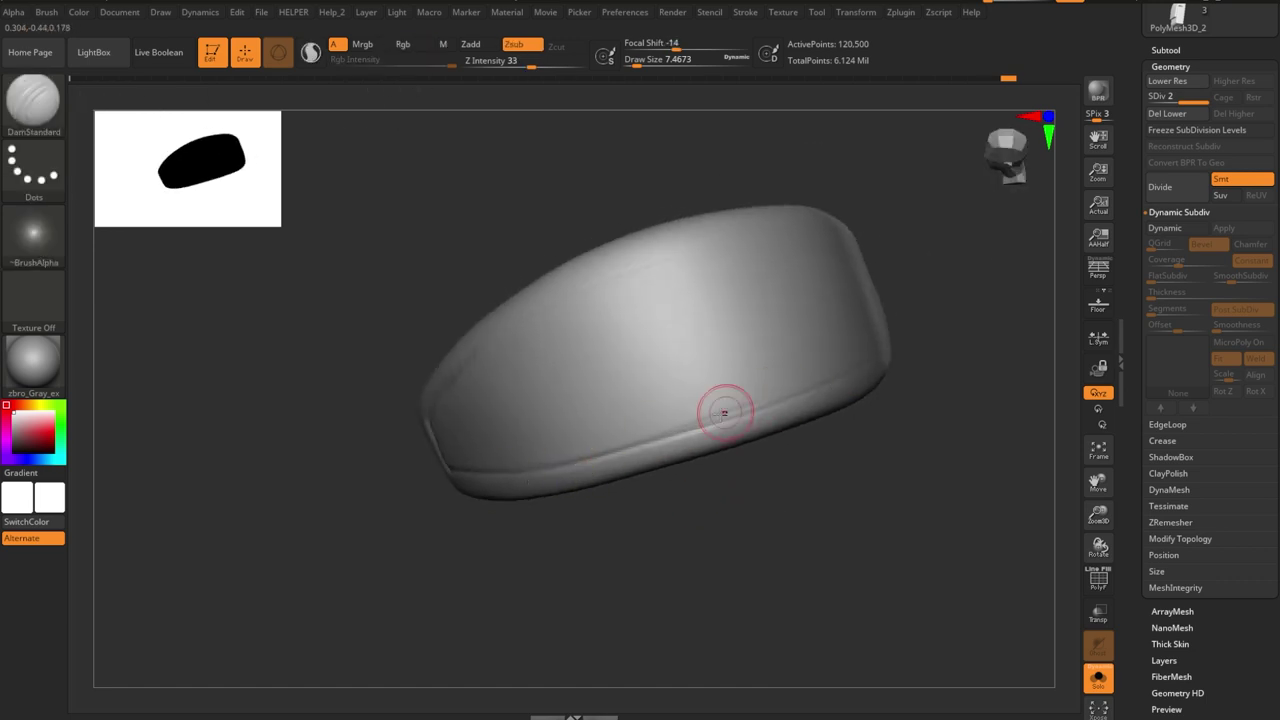
{"action": "left_click_drag", "start_coordinate": [769, 405], "coordinate": [968, 363]}
{"action": "mouse_move", "coordinate": [985, 198]}
{"action": "left_mouse_down"}
{"action": "mouse_move", "coordinate": [751, 271]}
{"action": "mouse_move", "coordinate": [516, 452]}
{"action": "mouse_move", "coordinate": [564, 416]}
{"action": "left_mouse_up"}
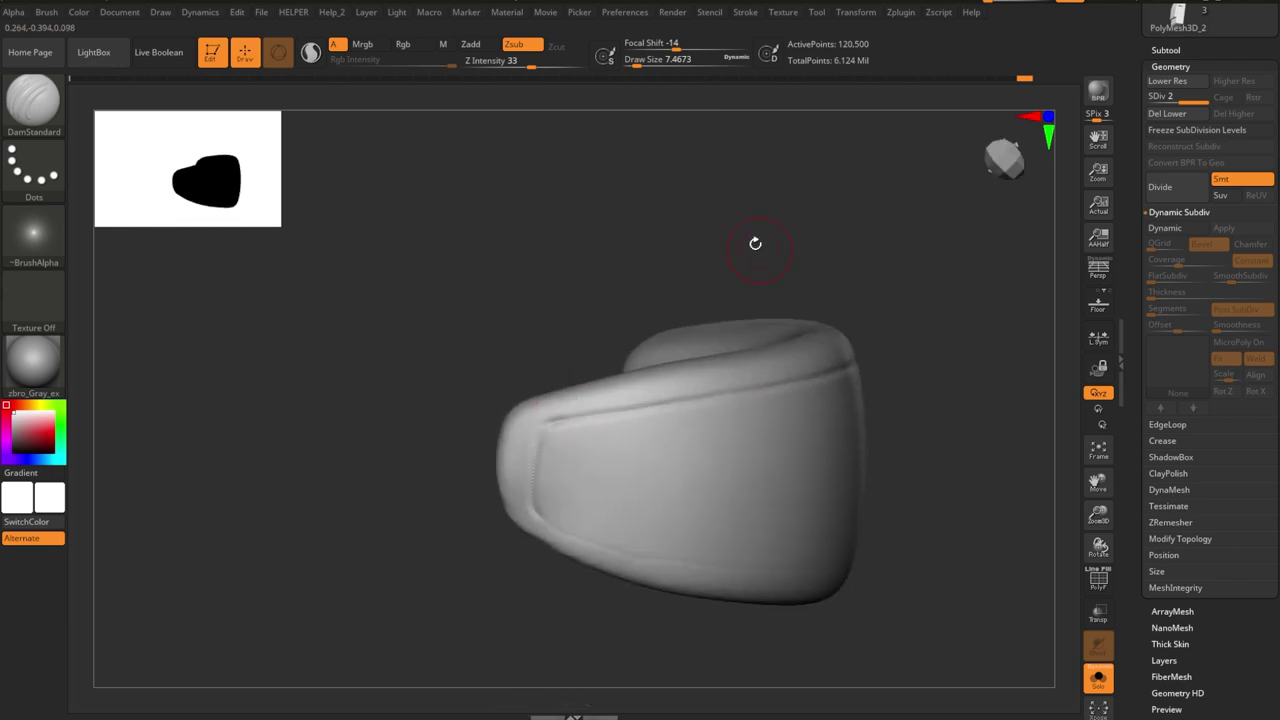
{"action": "mouse_move", "coordinate": [755, 243]}
{"action": "left_mouse_down"}
{"action": "mouse_move", "coordinate": [837, 320]}
{"action": "mouse_move", "coordinate": [686, 282]}
{"action": "mouse_move", "coordinate": [817, 273]}
{"action": "left_mouse_up"}
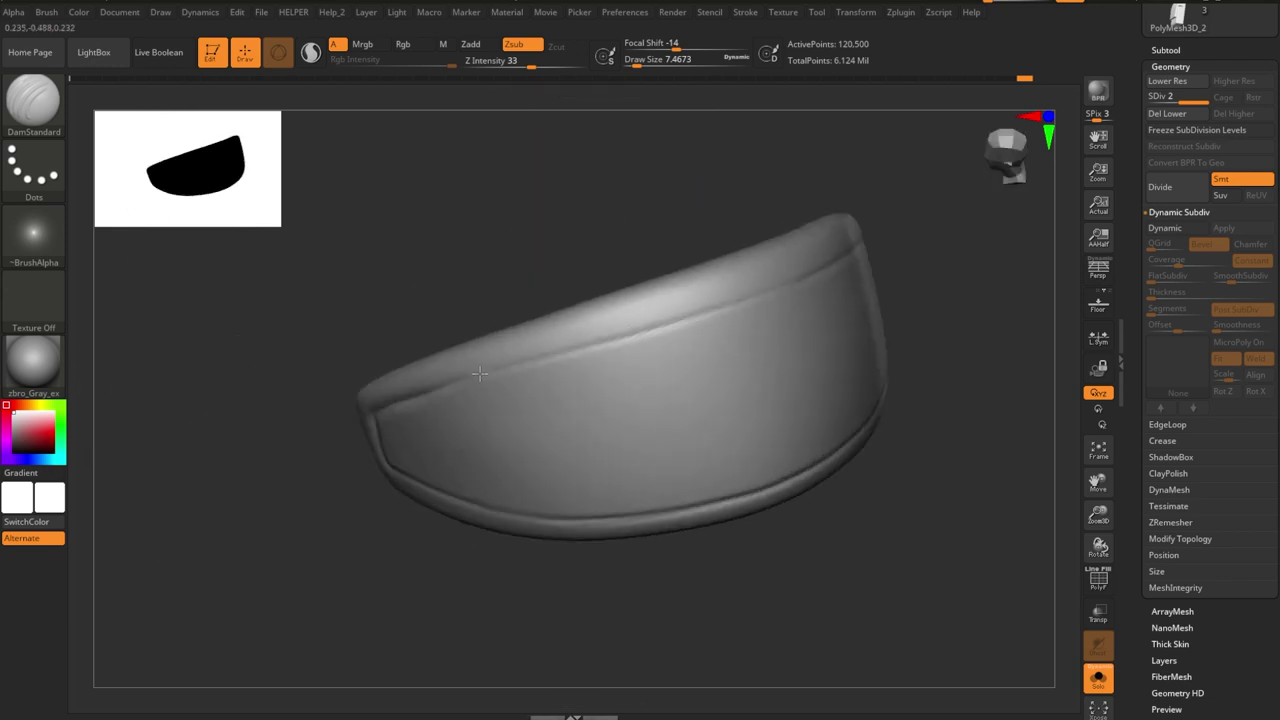
{"action": "mouse_move", "coordinate": [538, 357]}
{"action": "left_mouse_down"}
{"action": "mouse_move", "coordinate": [500, 349]}
{"action": "mouse_move", "coordinate": [704, 206]}
{"action": "mouse_move", "coordinate": [558, 333]}
{"action": "left_mouse_up"}
{"action": "key", "text": "]"}
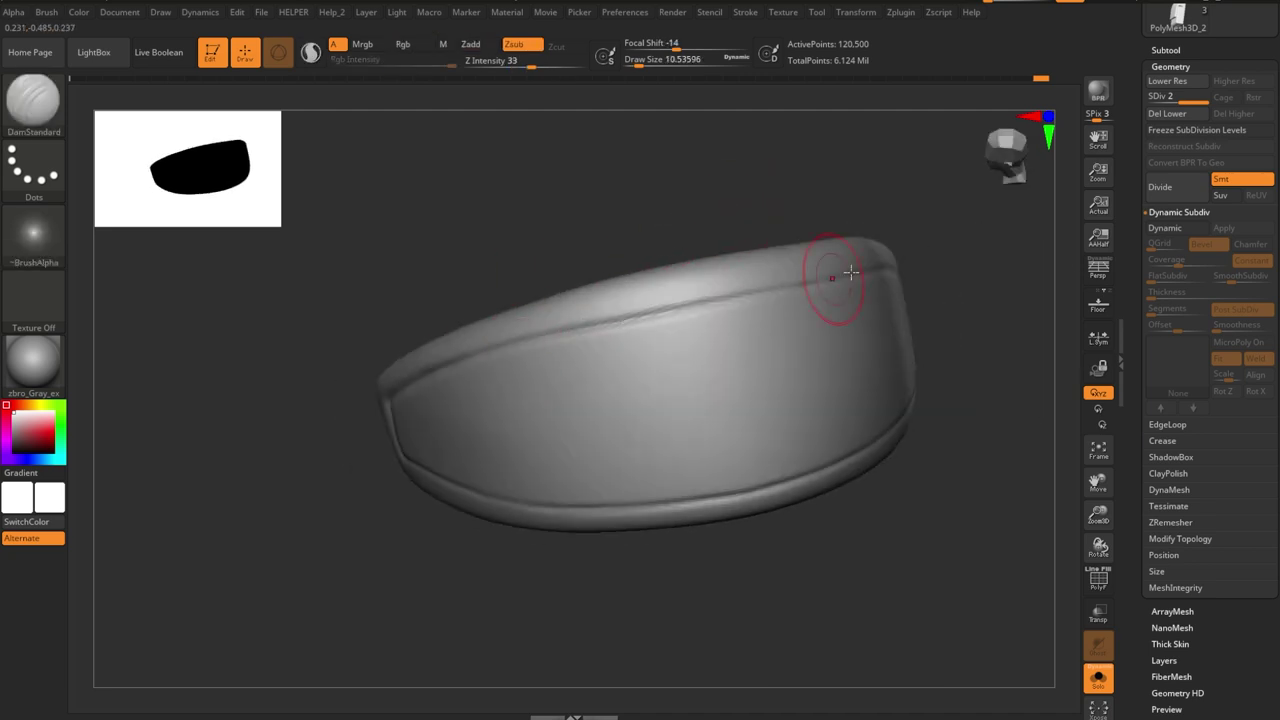
{"action": "left_click_drag", "start_coordinate": [850, 271], "coordinate": [818, 306]}
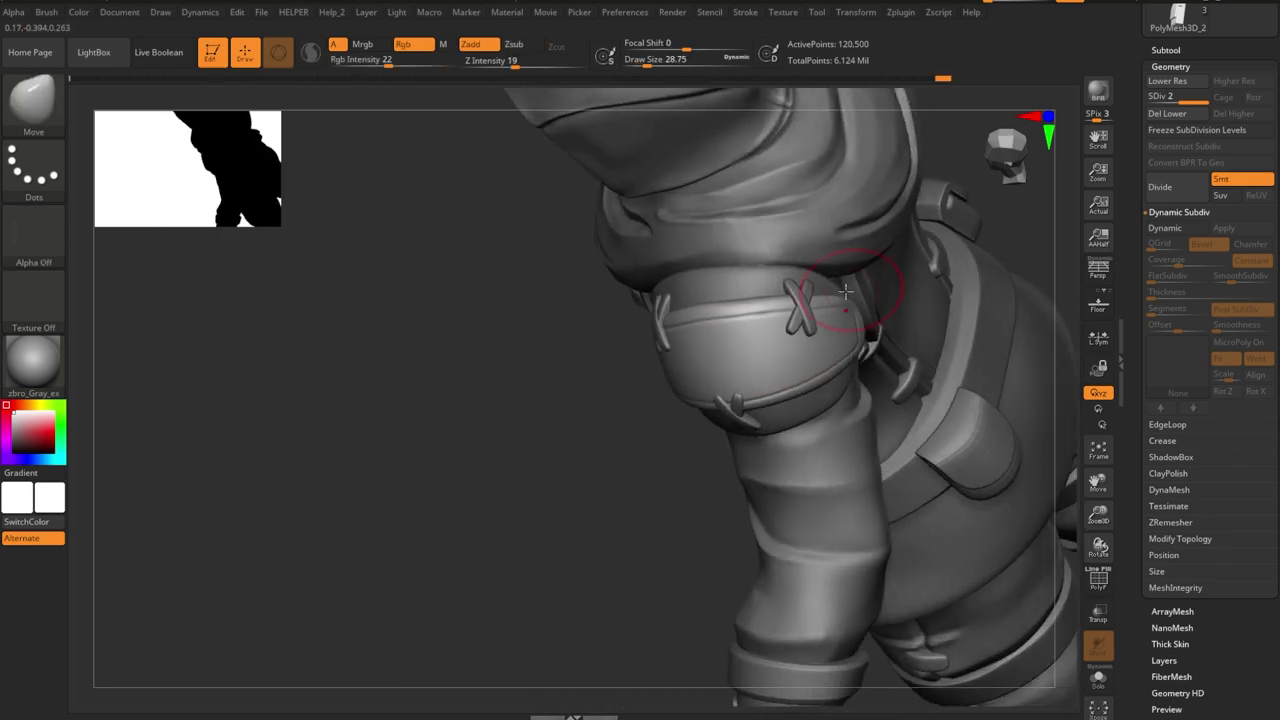
- Orbit around the shoulder pad, toggling Solo to compare it with the full model
{"action": "mouse_move", "coordinate": [845, 290]}
{"action": "left_mouse_down"}
{"action": "mouse_move", "coordinate": [643, 314]}
{"action": "mouse_move", "coordinate": [980, 334]}
{"action": "mouse_move", "coordinate": [920, 329]}
{"action": "left_mouse_up"}
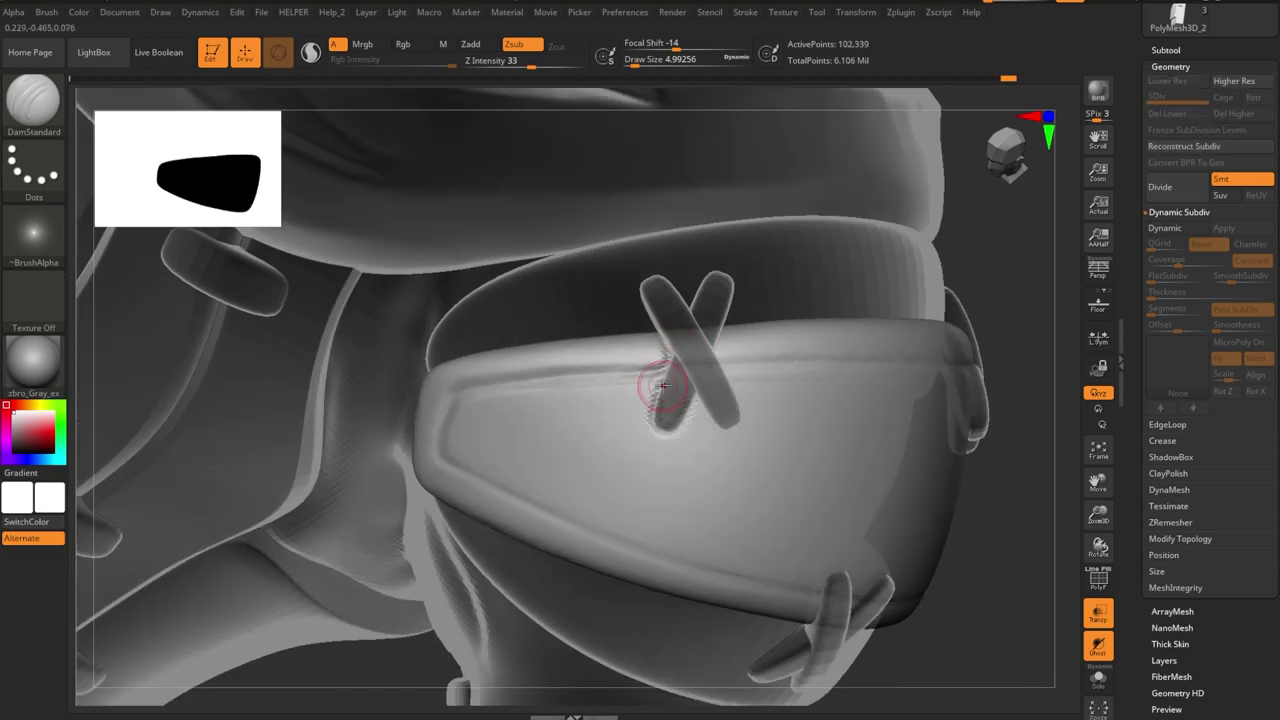
{"action": "right_click_drag", "start_coordinate": [663, 385], "coordinate": [773, 369]}
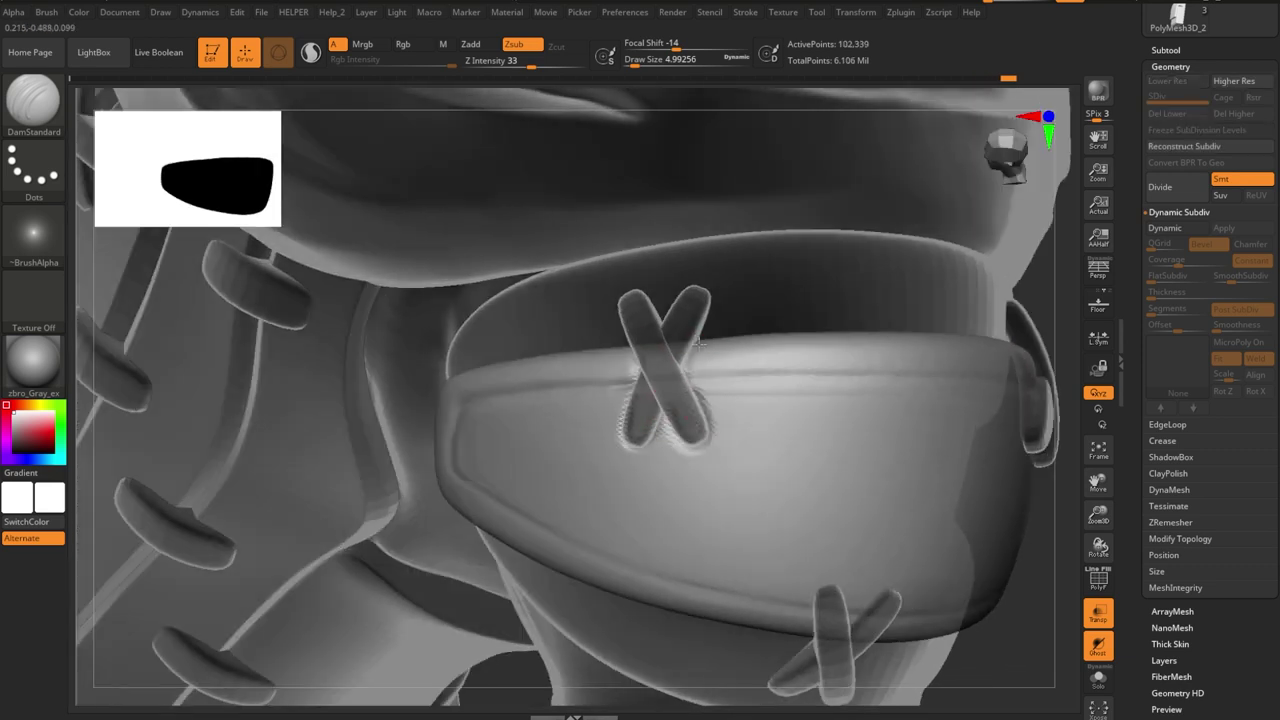
{"action": "left_click_drag", "start_coordinate": [1048, 569], "coordinate": [638, 444]}
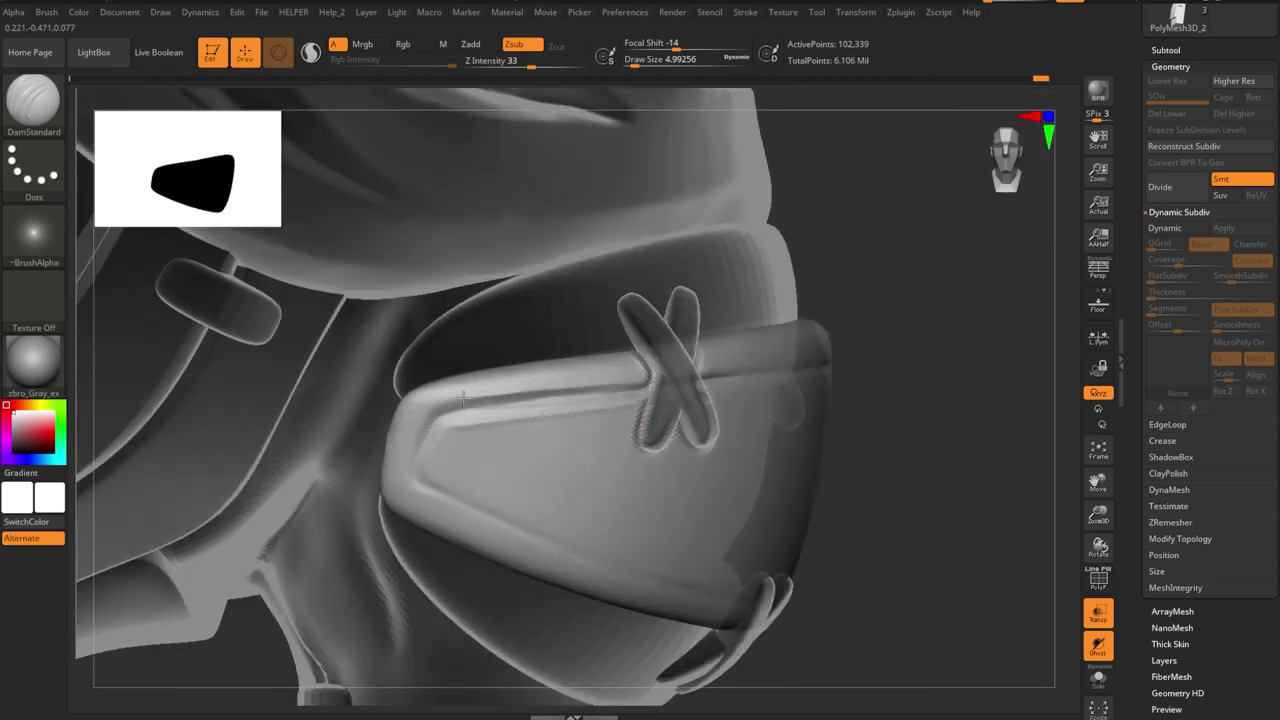
{"action": "left_click_drag", "start_coordinate": [848, 476], "coordinate": [451, 352]}
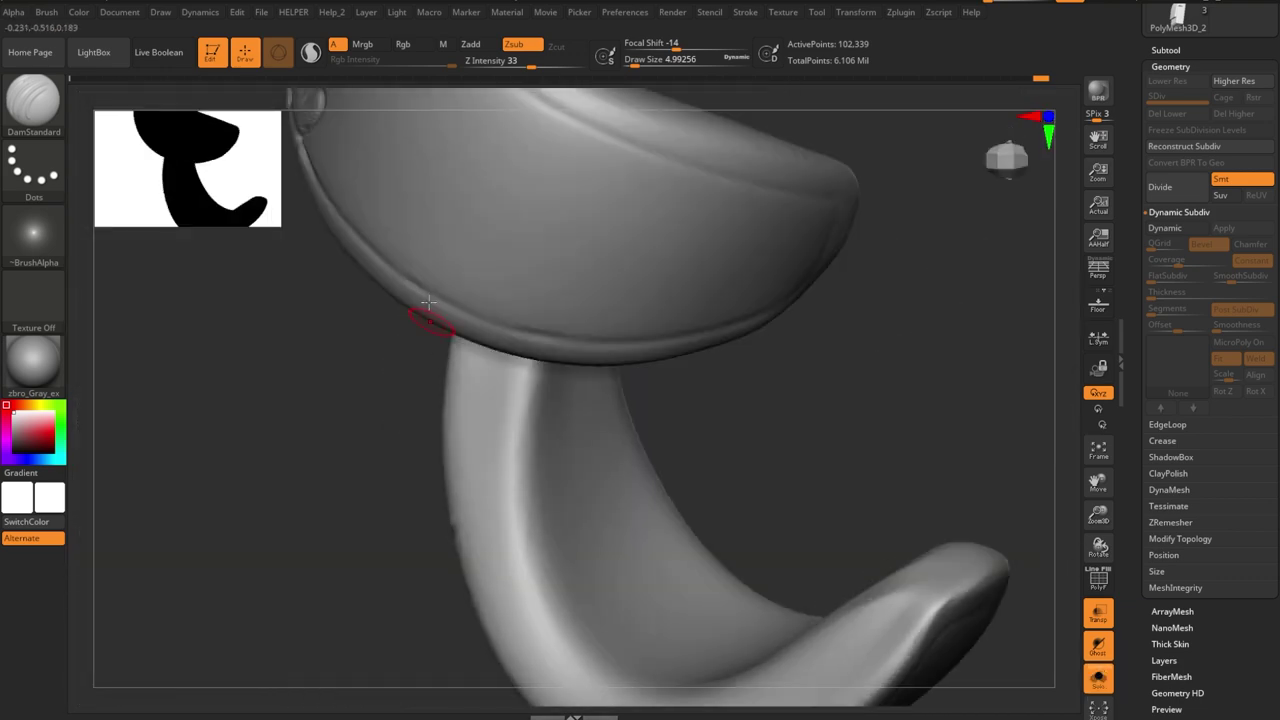
{"action": "left_click_drag", "start_coordinate": [440, 400], "coordinate": [783, 243]}
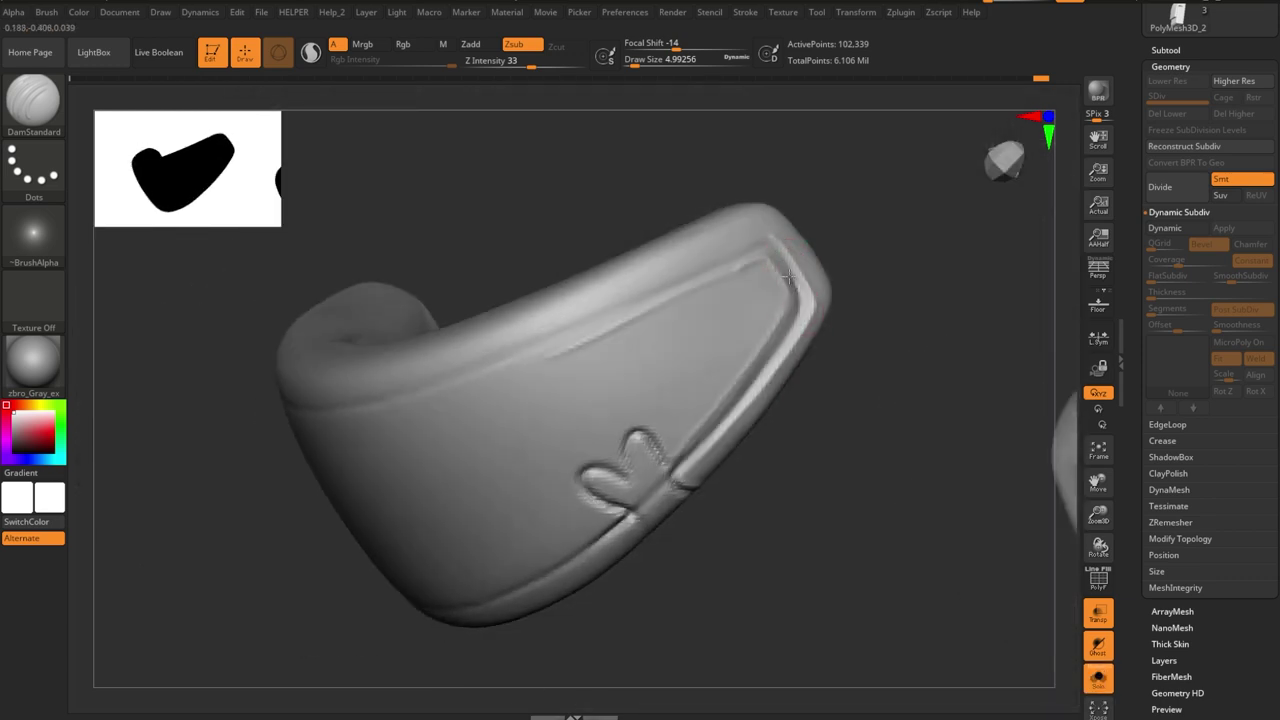
{"action": "key", "text": "ctrl+shift+s"}
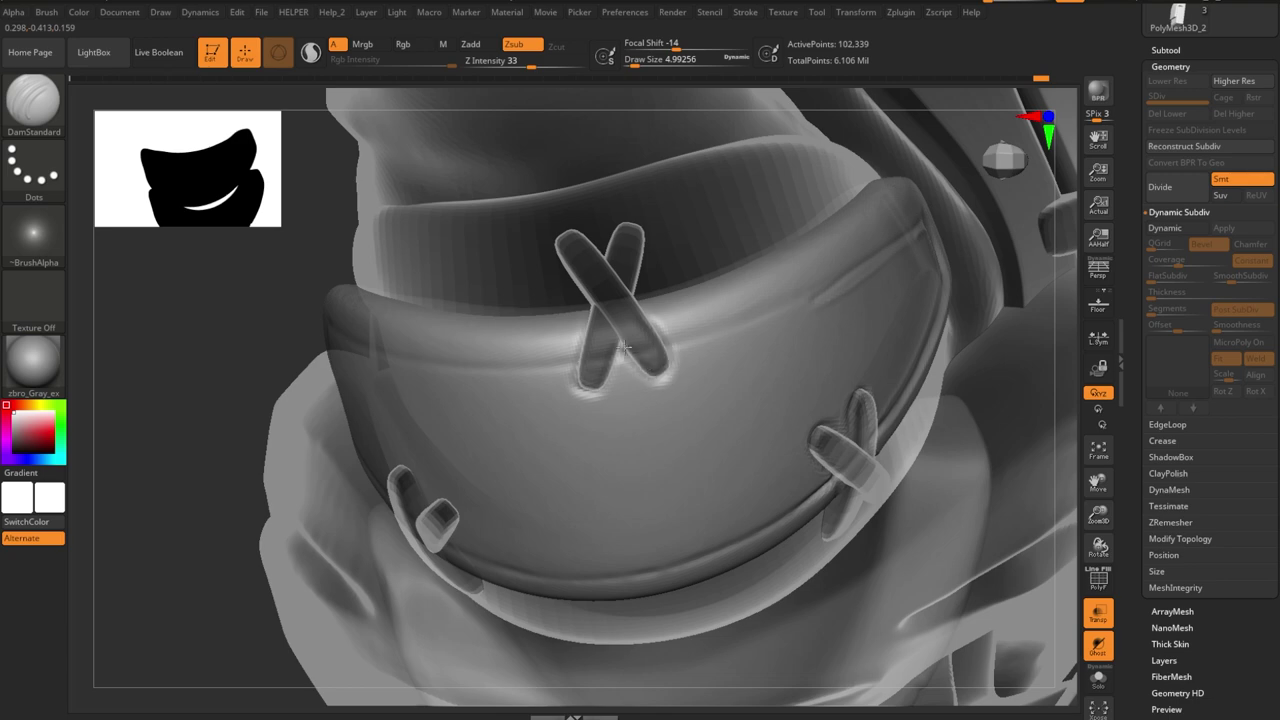
{"action": "mouse_move", "coordinate": [623, 347]}
{"action": "right_mouse_down"}
{"action": "mouse_move", "coordinate": [466, 208]}
{"action": "mouse_move", "coordinate": [583, 422]}
{"action": "right_mouse_up"}
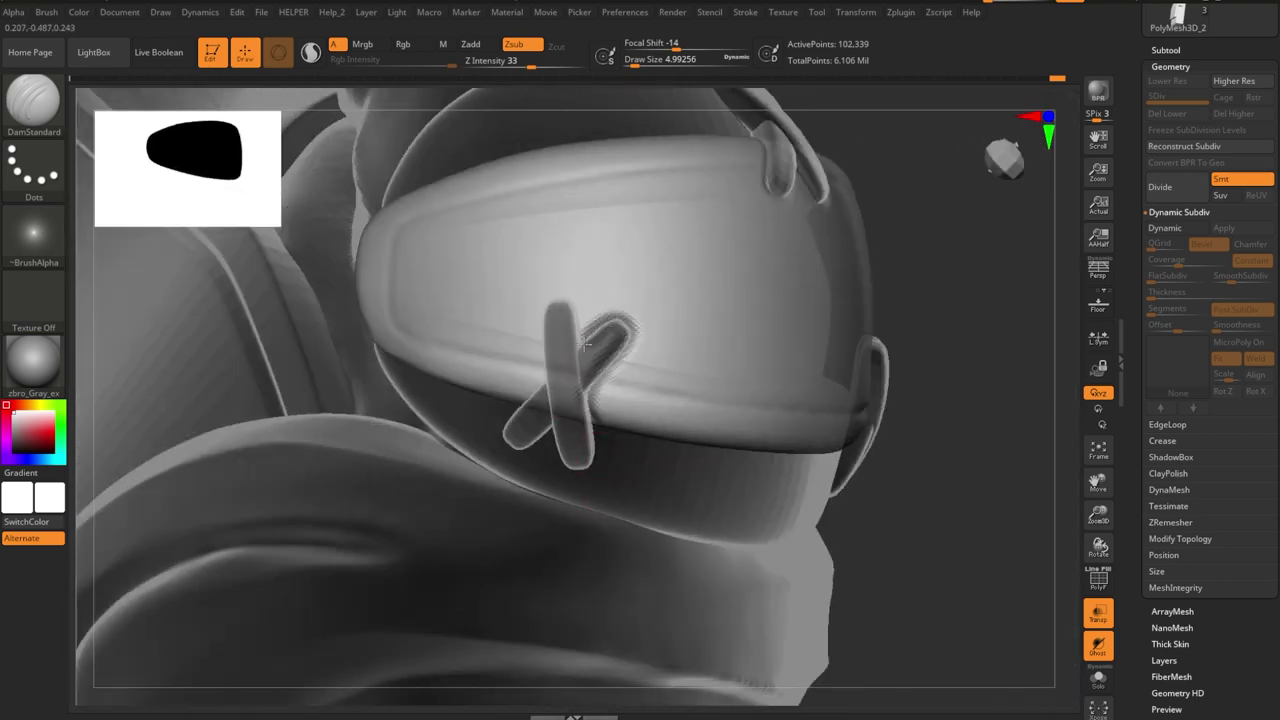
{"action": "key", "text": "ctrl+shift+s"}
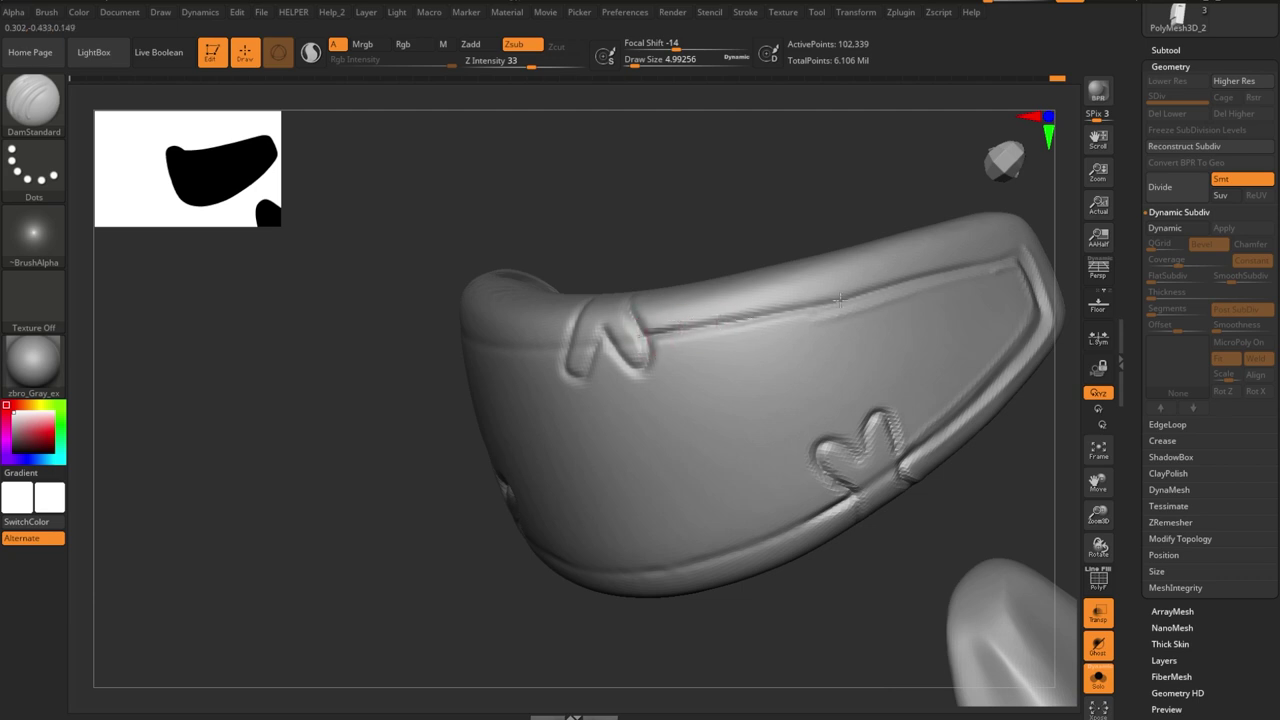
- Carve DamStandard seam grooves along the pad's upper edge, upper crease and rim
{"action": "left_click_drag", "start_coordinate": [805, 299], "coordinate": [631, 299]}
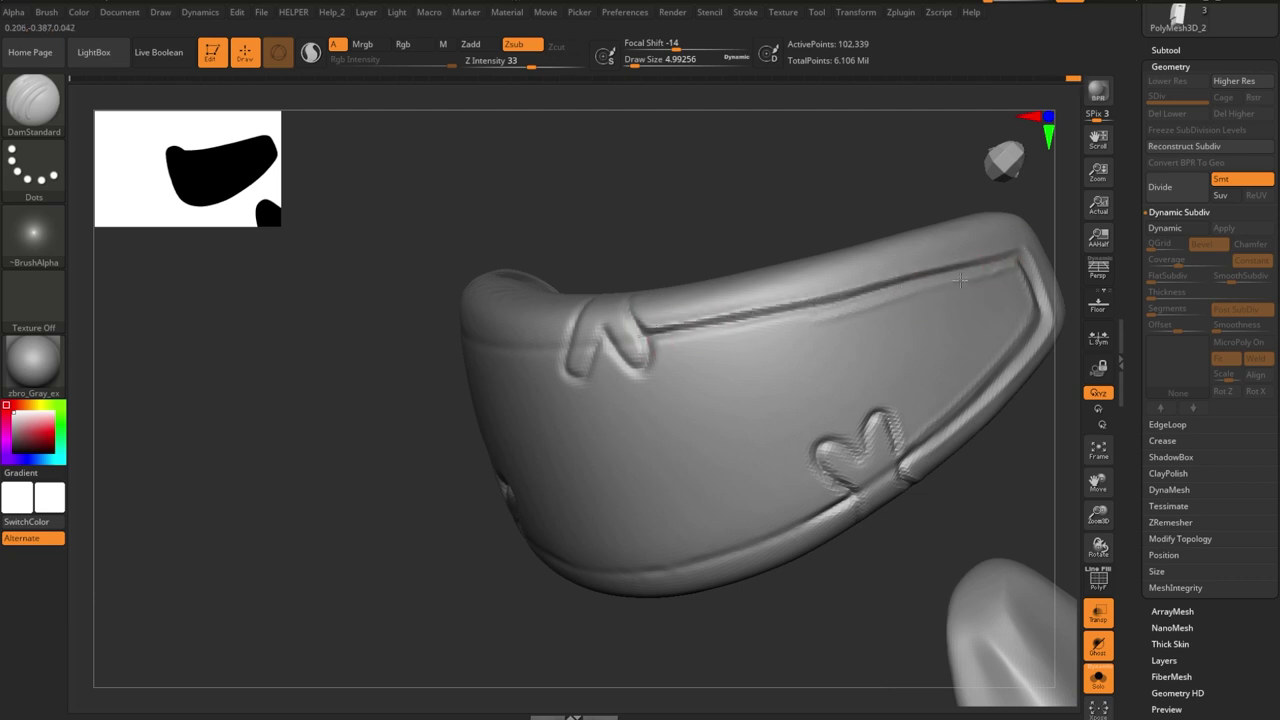
{"action": "mouse_move", "coordinate": [710, 334]}
{"action": "right_mouse_down"}
{"action": "mouse_move", "coordinate": [660, 340]}
{"action": "mouse_move", "coordinate": [726, 313]}
{"action": "mouse_move", "coordinate": [760, 338]}
{"action": "right_mouse_up"}
{"action": "left_click_drag", "start_coordinate": [760, 338], "coordinate": [450, 320]}
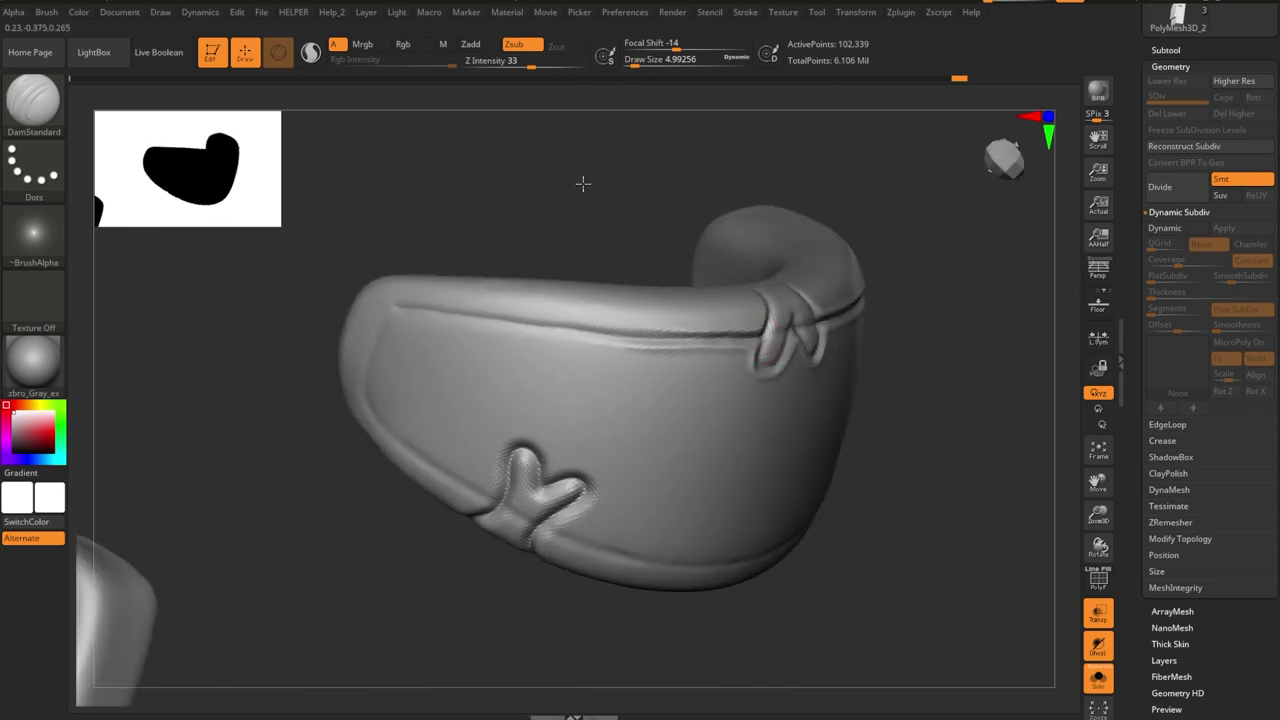
{"action": "right_click_drag", "start_coordinate": [583, 183], "coordinate": [781, 277]}
{"action": "mouse_move", "coordinate": [640, 327]}
{"action": "right_mouse_down"}
{"action": "mouse_move", "coordinate": [466, 266]}
{"action": "mouse_move", "coordinate": [483, 346]}
{"action": "mouse_move", "coordinate": [653, 283]}
{"action": "right_mouse_up"}
{"action": "mouse_move", "coordinate": [589, 424]}
{"action": "right_mouse_down"}
{"action": "mouse_move", "coordinate": [718, 287]}
{"action": "mouse_move", "coordinate": [908, 237]}
{"action": "mouse_move", "coordinate": [761, 243]}
{"action": "right_mouse_up"}
{"action": "mouse_move", "coordinate": [695, 166]}
{"action": "right_mouse_down"}
{"action": "mouse_move", "coordinate": [755, 316]}
{"action": "mouse_move", "coordinate": [865, 319]}
{"action": "right_mouse_up"}
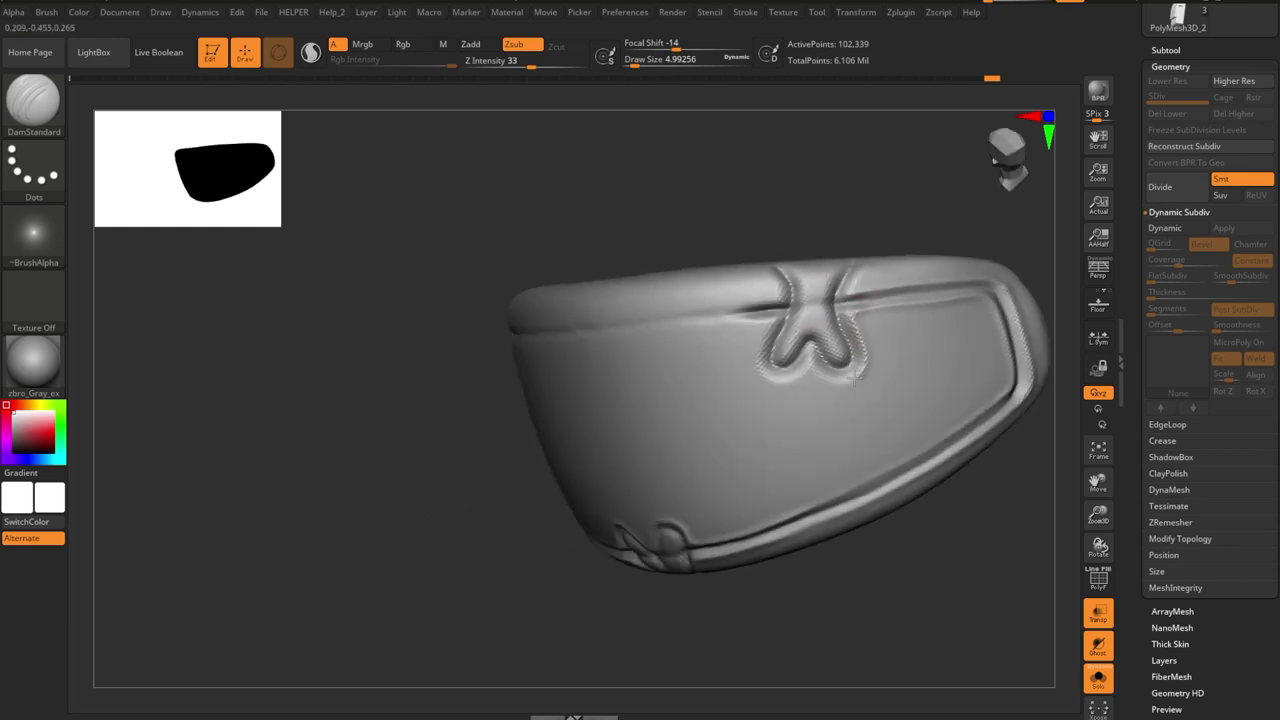
{"action": "mouse_move", "coordinate": [762, 354]}
{"action": "right_mouse_down"}
{"action": "mouse_move", "coordinate": [763, 189]}
{"action": "mouse_move", "coordinate": [777, 229]}
{"action": "mouse_move", "coordinate": [773, 298]}
{"action": "right_mouse_up"}
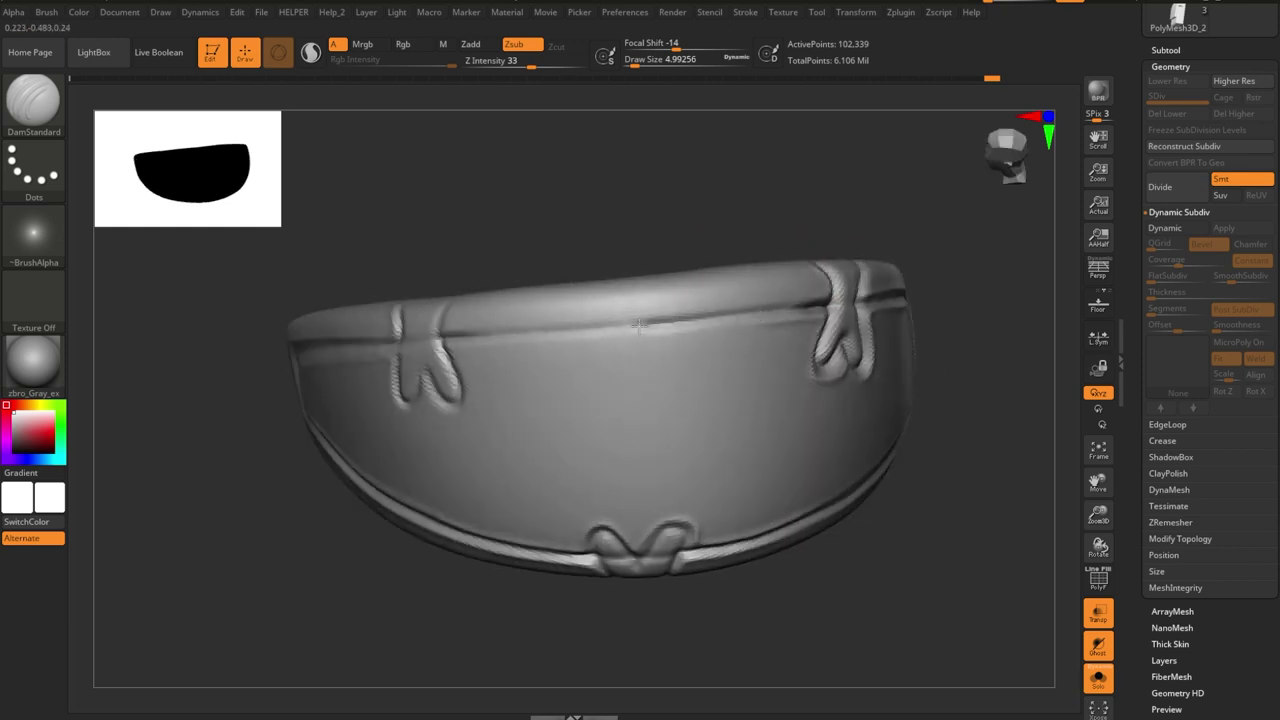
{"action": "left_click_drag", "start_coordinate": [808, 320], "coordinate": [614, 342]}
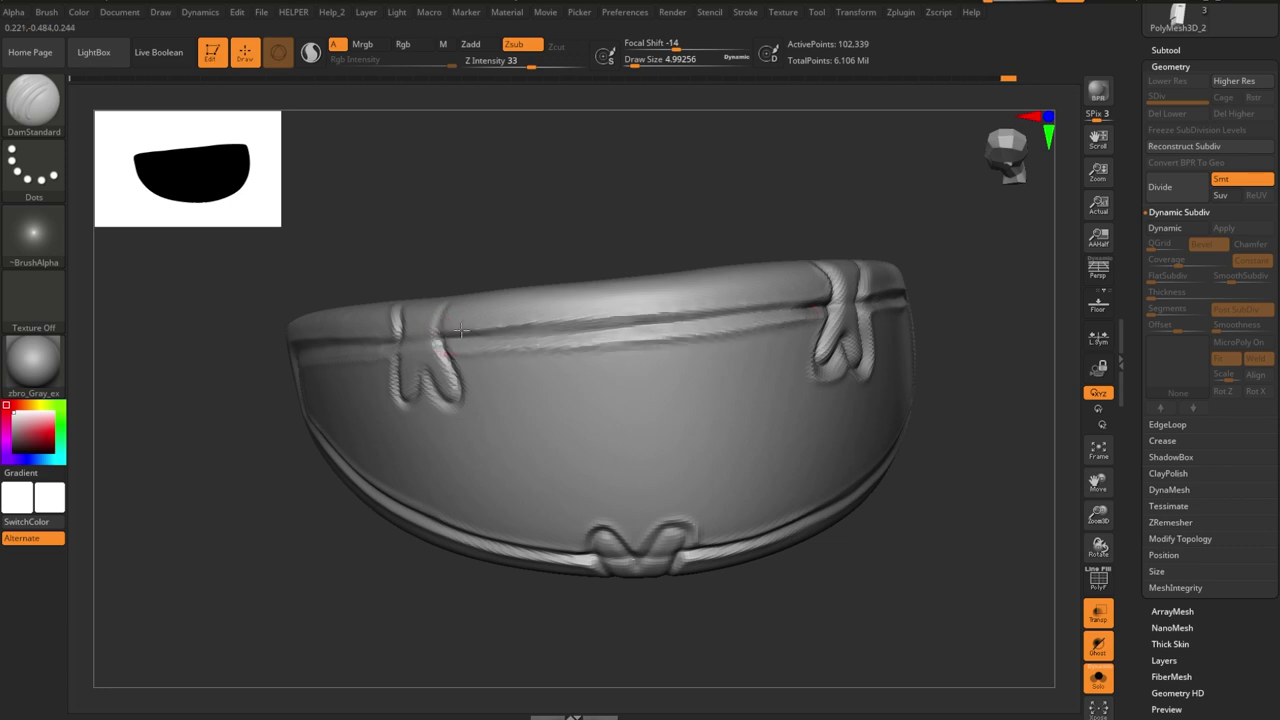
{"action": "mouse_move", "coordinate": [444, 333]}
{"action": "right_mouse_down"}
{"action": "mouse_move", "coordinate": [566, 353]}
{"action": "mouse_move", "coordinate": [826, 197]}
{"action": "mouse_move", "coordinate": [797, 231]}
{"action": "mouse_move", "coordinate": [794, 214]}
{"action": "right_mouse_up"}
- Preview the pad with Dynamic Subdiv, then select the curved strap piece
{"action": "key", "text": "d"}
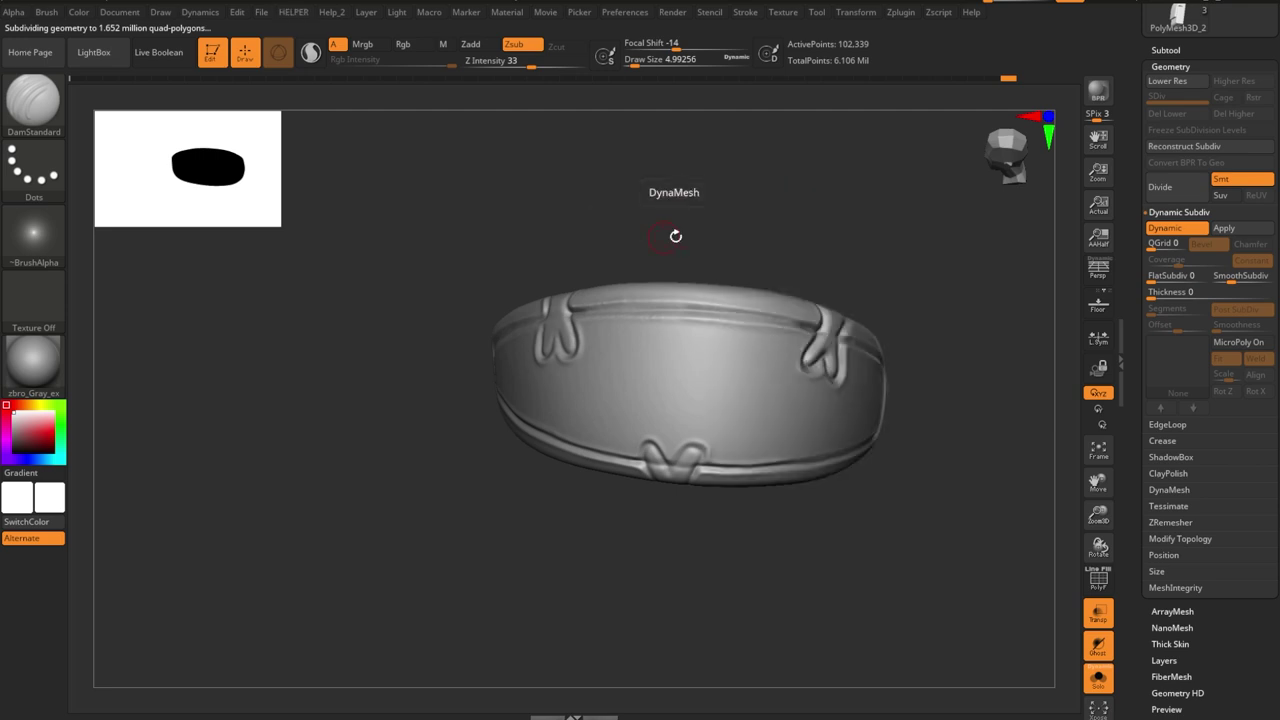
{"action": "right_click_drag", "start_coordinate": [714, 237], "coordinate": [879, 569]}
{"action": "key", "text": "Down"}
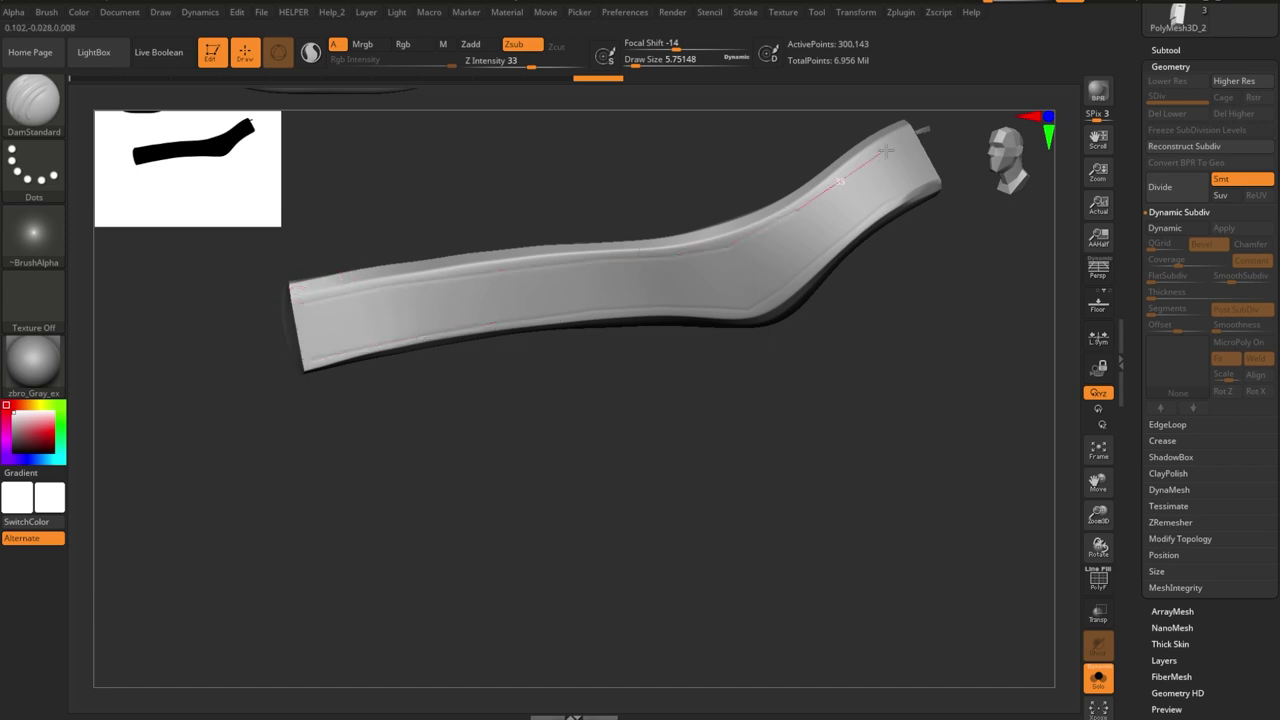
- Orbit around the curved strap to inspect its shape and both ends
{"action": "right_click_drag", "start_coordinate": [913, 128], "coordinate": [853, 181]}
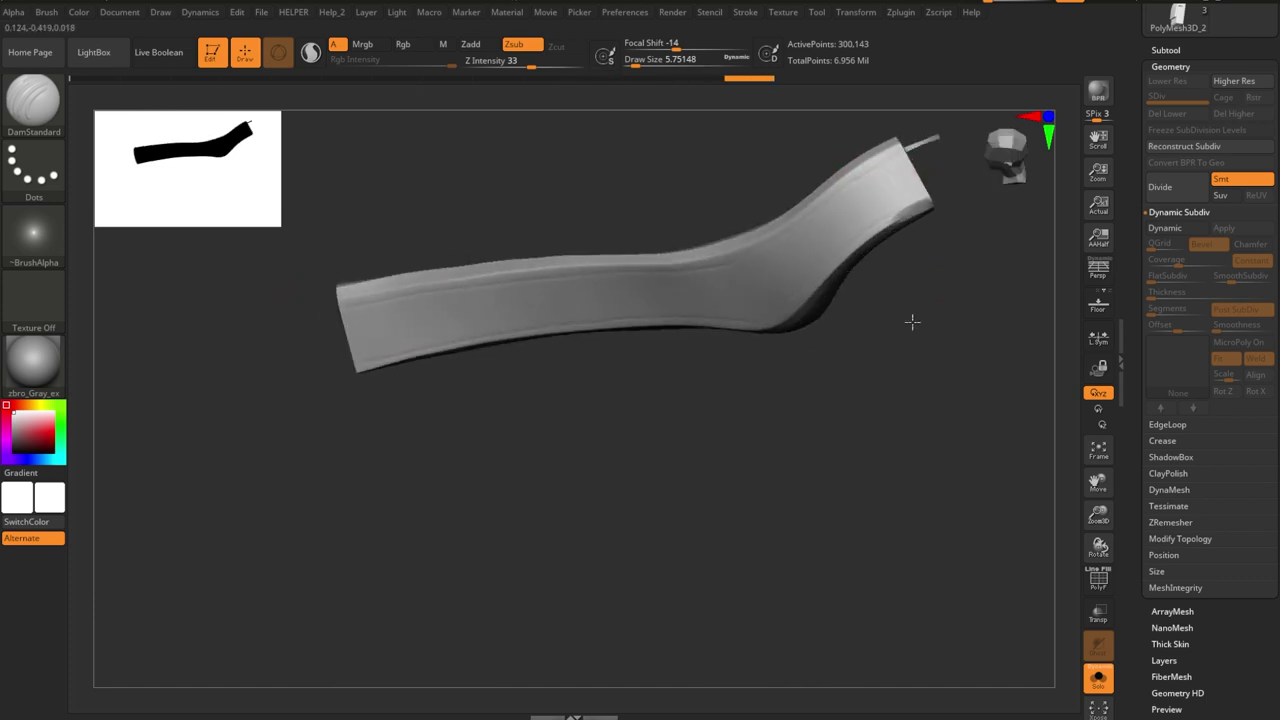
{"action": "mouse_move", "coordinate": [914, 320]}
{"action": "right_mouse_down"}
{"action": "mouse_move", "coordinate": [967, 285]}
{"action": "mouse_move", "coordinate": [815, 283]}
{"action": "right_mouse_up"}
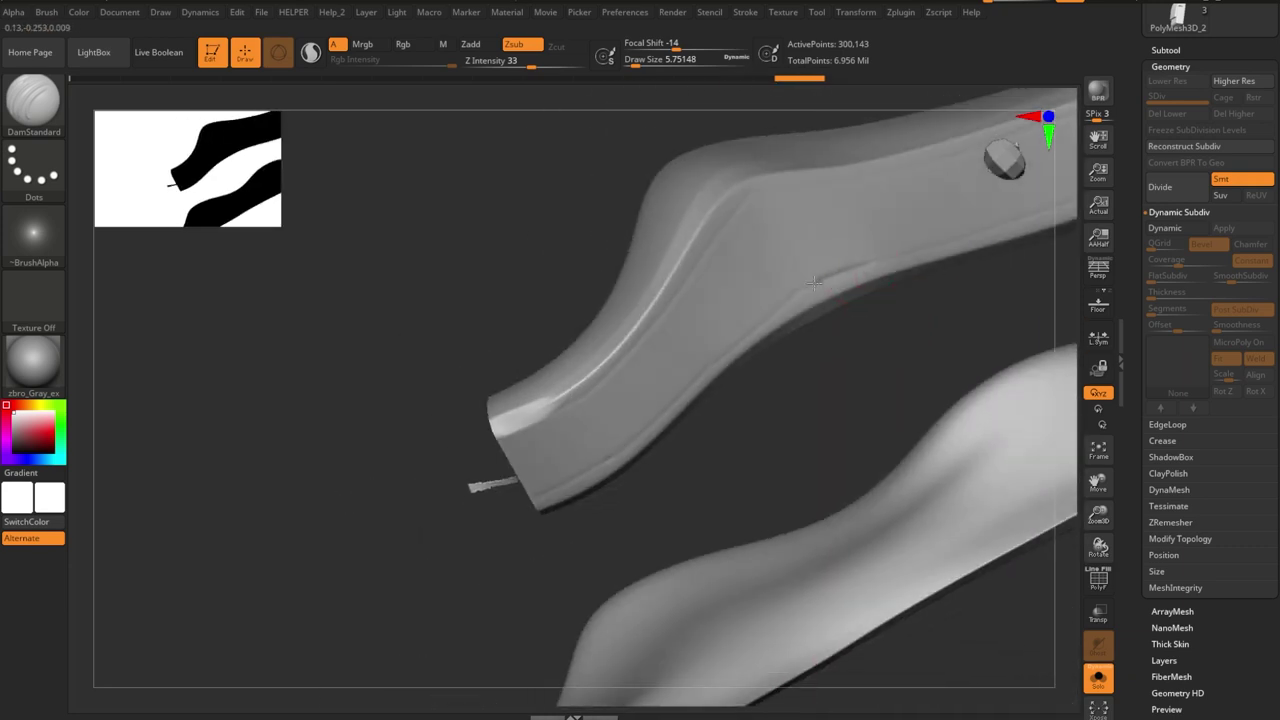
{"action": "right_click_drag", "start_coordinate": [529, 486], "coordinate": [948, 251]}
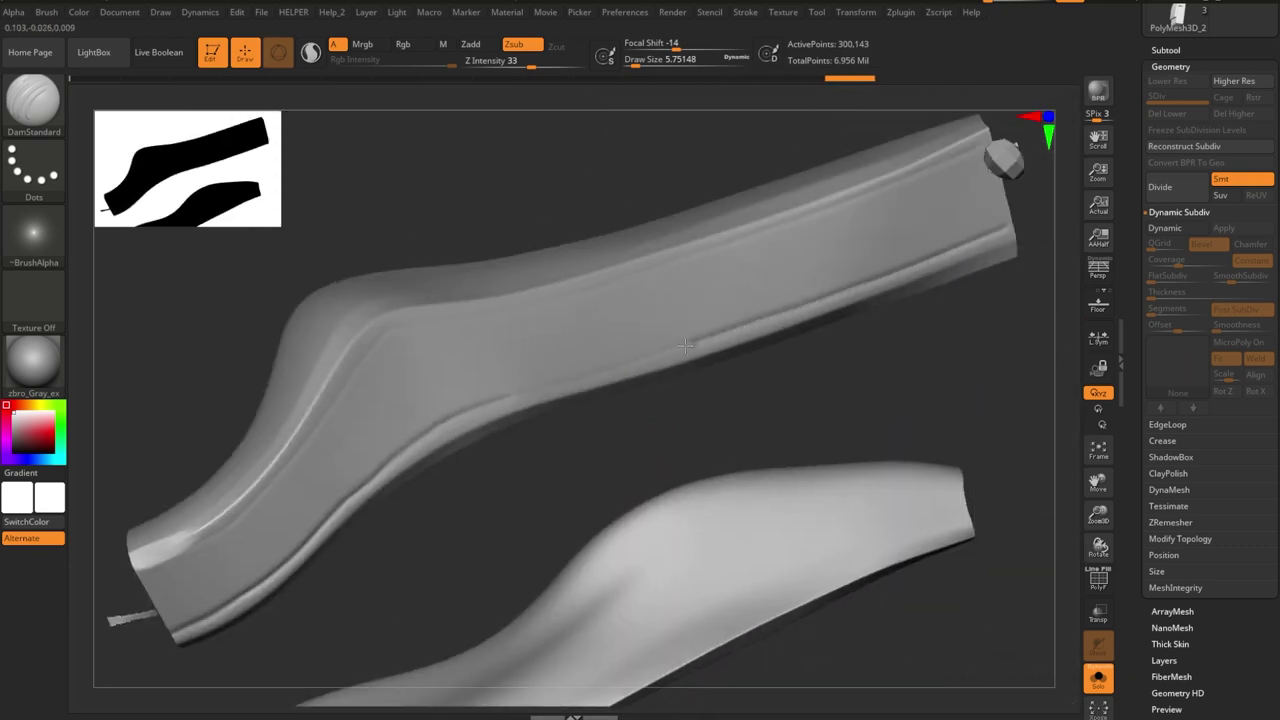
{"action": "mouse_move", "coordinate": [583, 380]}
{"action": "right_mouse_down"}
{"action": "mouse_move", "coordinate": [871, 314]}
{"action": "mouse_move", "coordinate": [1029, 194]}
{"action": "mouse_move", "coordinate": [814, 349]}
{"action": "mouse_move", "coordinate": [741, 569]}
{"action": "mouse_move", "coordinate": [772, 265]}
{"action": "right_mouse_up"}
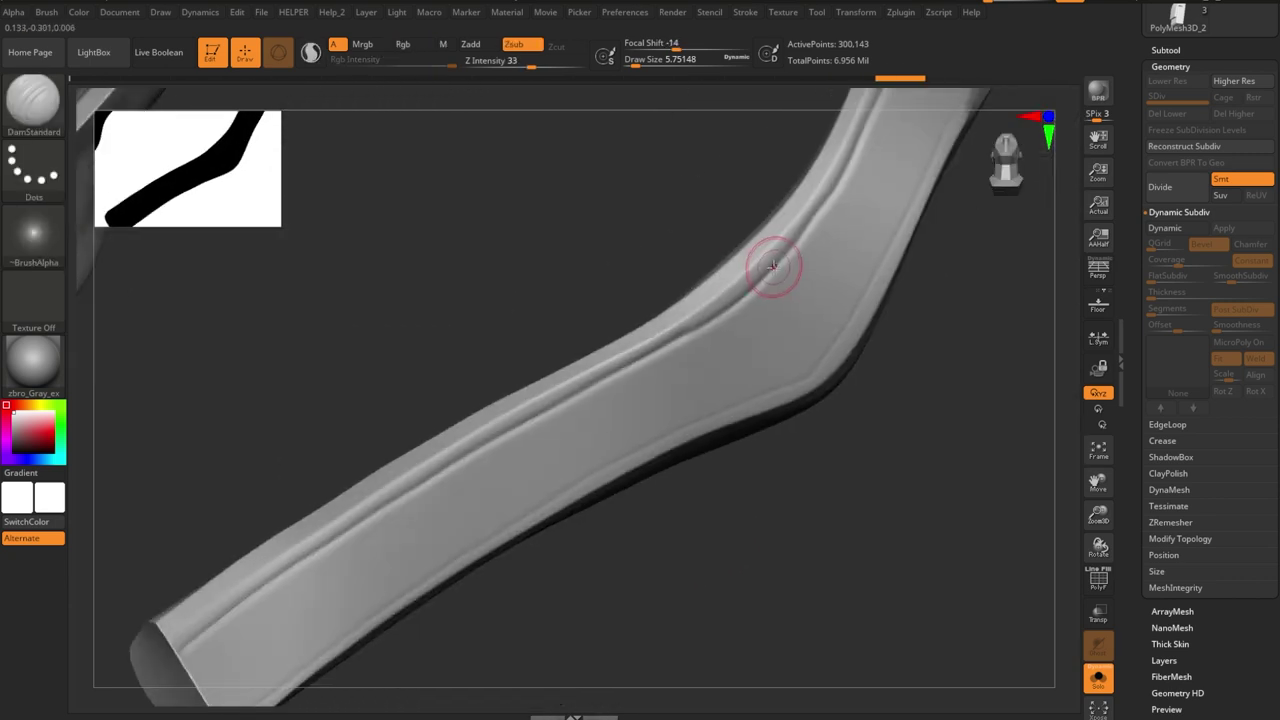
{"action": "right_click_drag", "start_coordinate": [693, 325], "coordinate": [731, 286]}
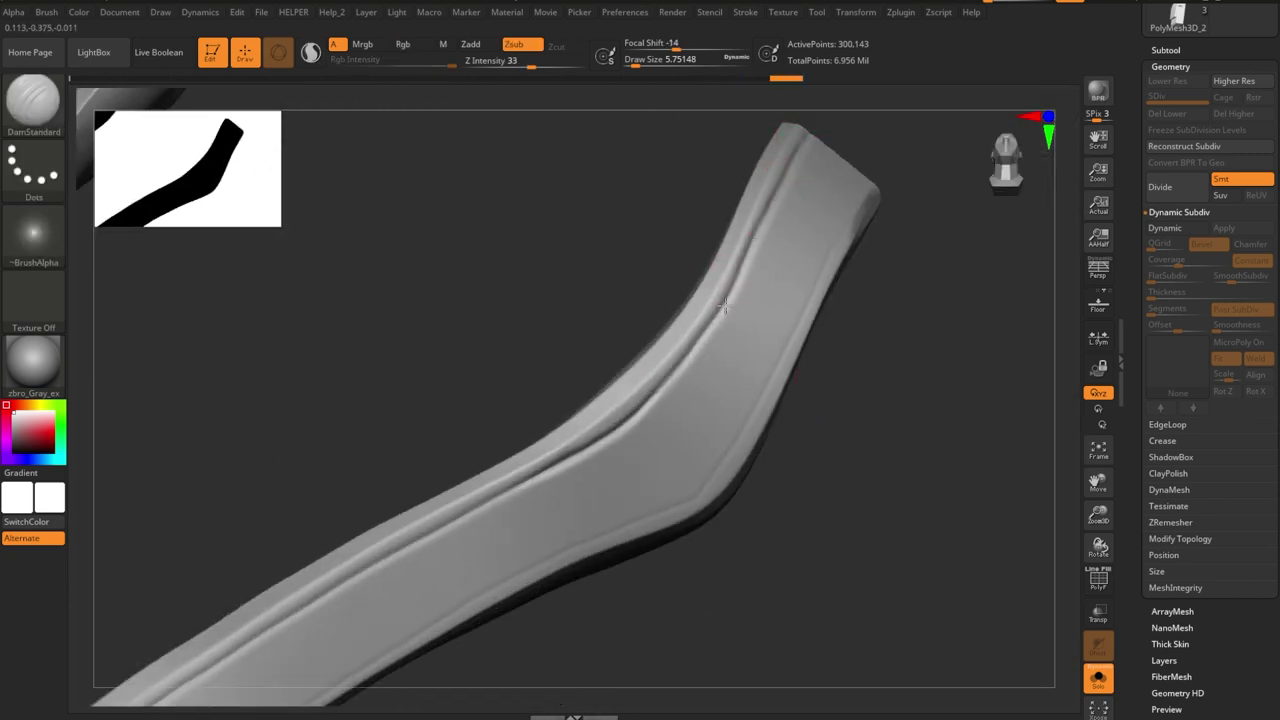
{"action": "mouse_move", "coordinate": [689, 345]}
{"action": "right_mouse_down"}
{"action": "mouse_move", "coordinate": [851, 320]}
{"action": "mouse_move", "coordinate": [786, 214]}
{"action": "right_mouse_up"}
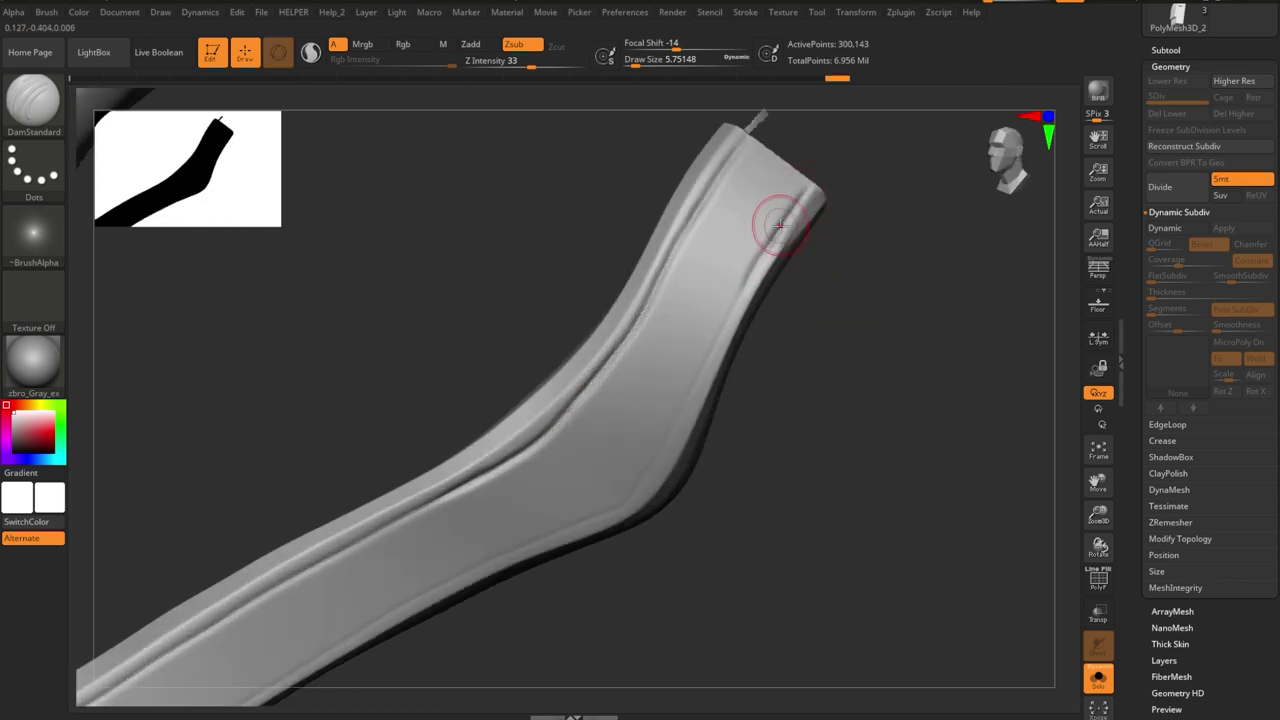
{"action": "mouse_move", "coordinate": [712, 338]}
{"action": "right_mouse_down"}
{"action": "mouse_move", "coordinate": [809, 374]}
{"action": "mouse_move", "coordinate": [749, 294]}
{"action": "right_mouse_up"}
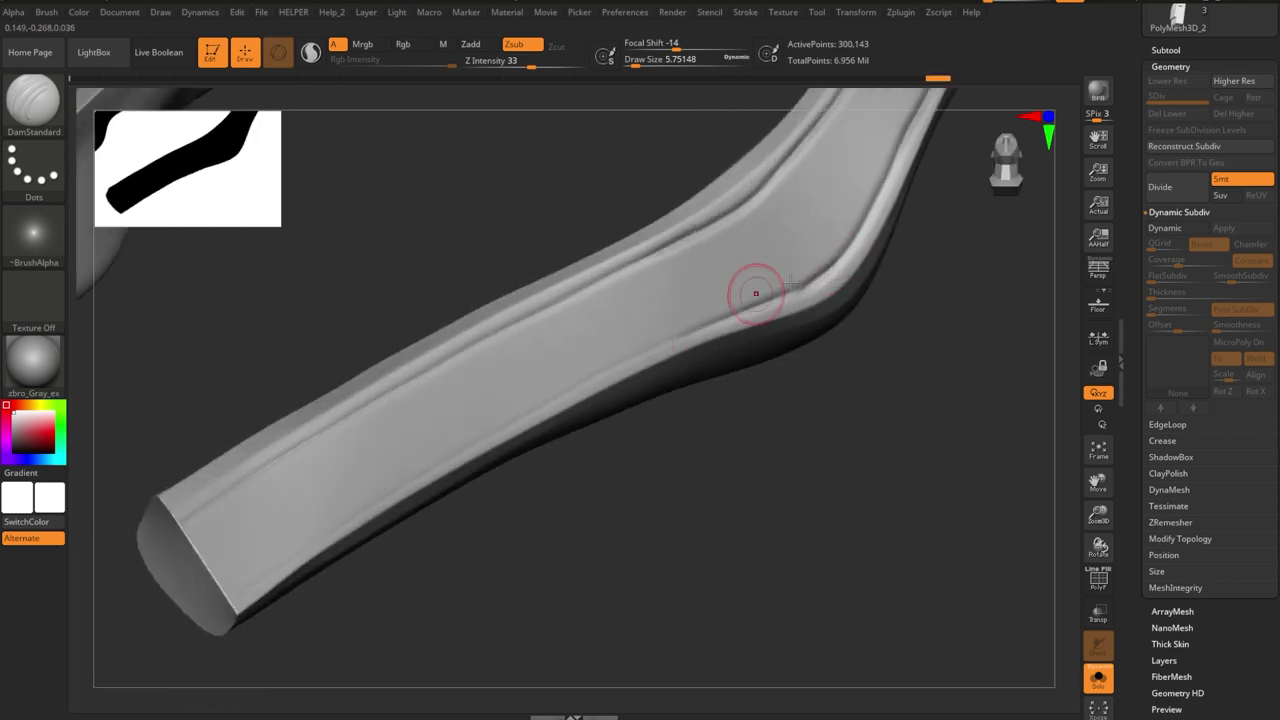
{"action": "mouse_move", "coordinate": [827, 271]}
{"action": "right_mouse_down"}
{"action": "mouse_move", "coordinate": [660, 454]}
{"action": "mouse_move", "coordinate": [657, 377]}
{"action": "right_mouse_up"}
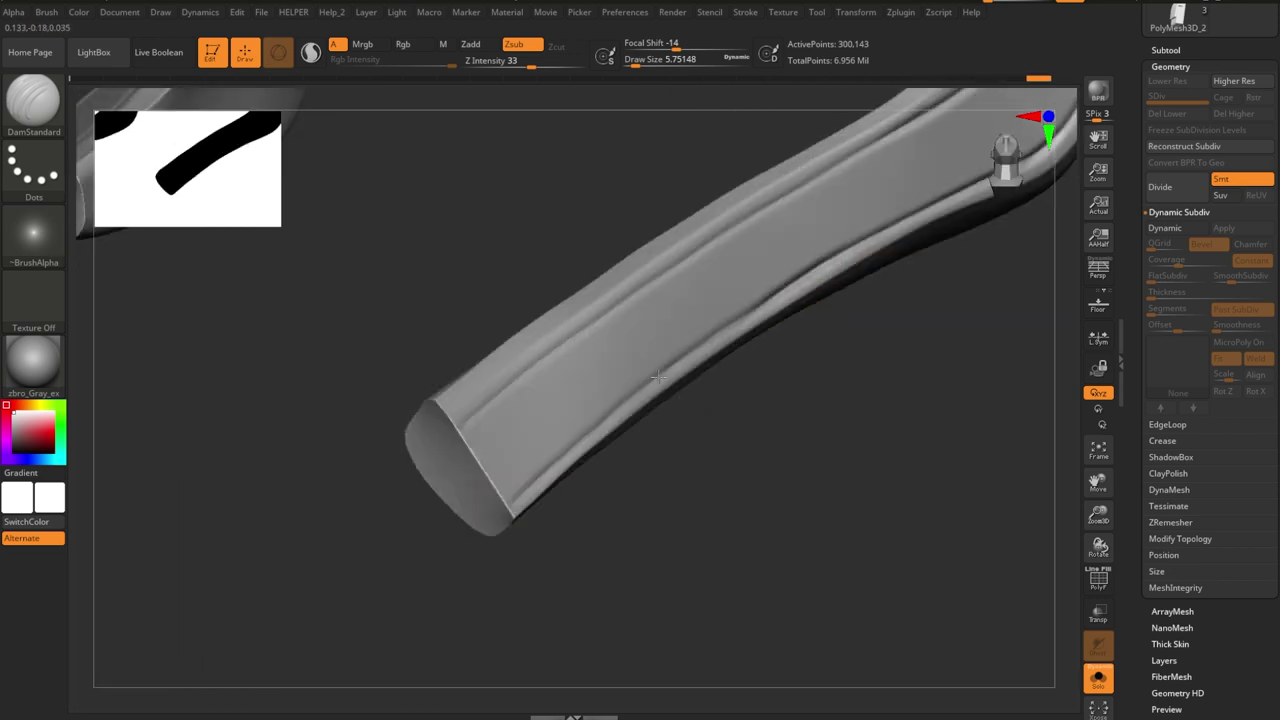
{"action": "mouse_move", "coordinate": [766, 391]}
{"action": "right_mouse_down"}
{"action": "mouse_move", "coordinate": [894, 431]}
{"action": "mouse_move", "coordinate": [960, 474]}
{"action": "mouse_move", "coordinate": [906, 381]}
{"action": "right_mouse_up"}
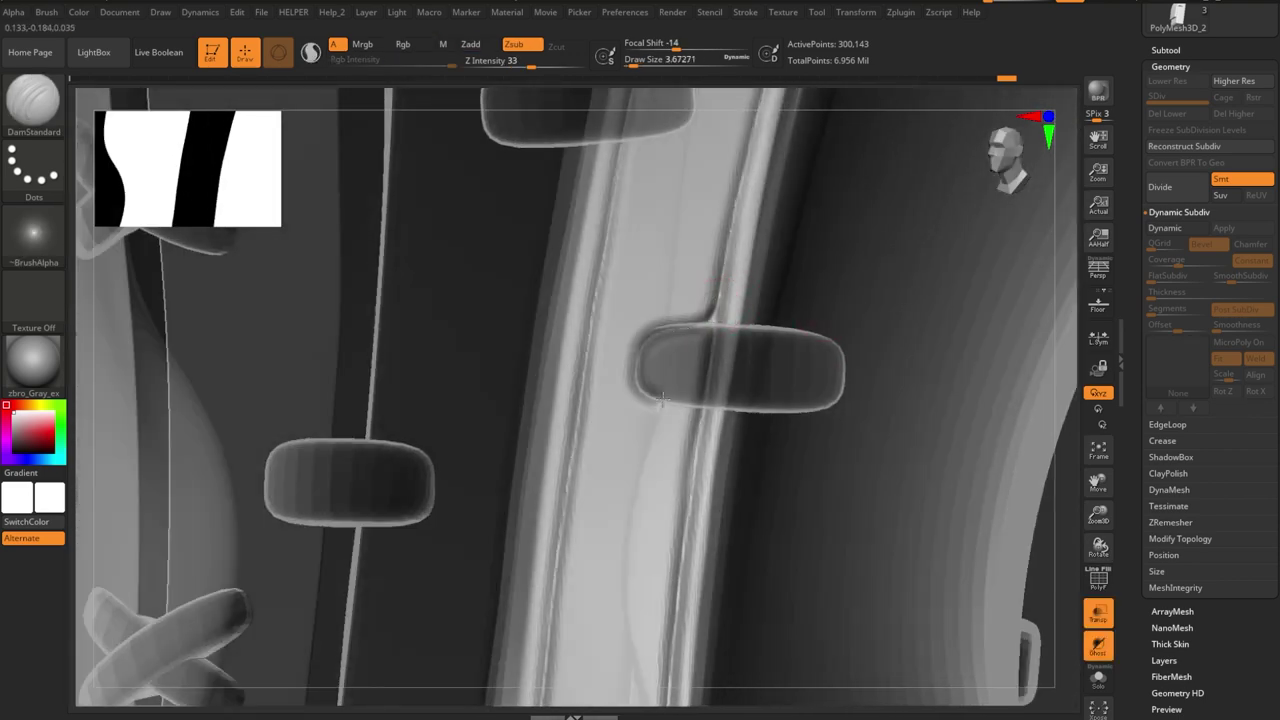
- Solo the strap mesh and orbit closely around its loops, end cap and curve
{"action": "right_click_drag", "start_coordinate": [652, 400], "coordinate": [856, 331]}
{"action": "mouse_move", "coordinate": [830, 417]}
{"action": "right_mouse_down"}
{"action": "mouse_move", "coordinate": [706, 420]}
{"action": "mouse_move", "coordinate": [903, 414]}
{"action": "right_mouse_up"}
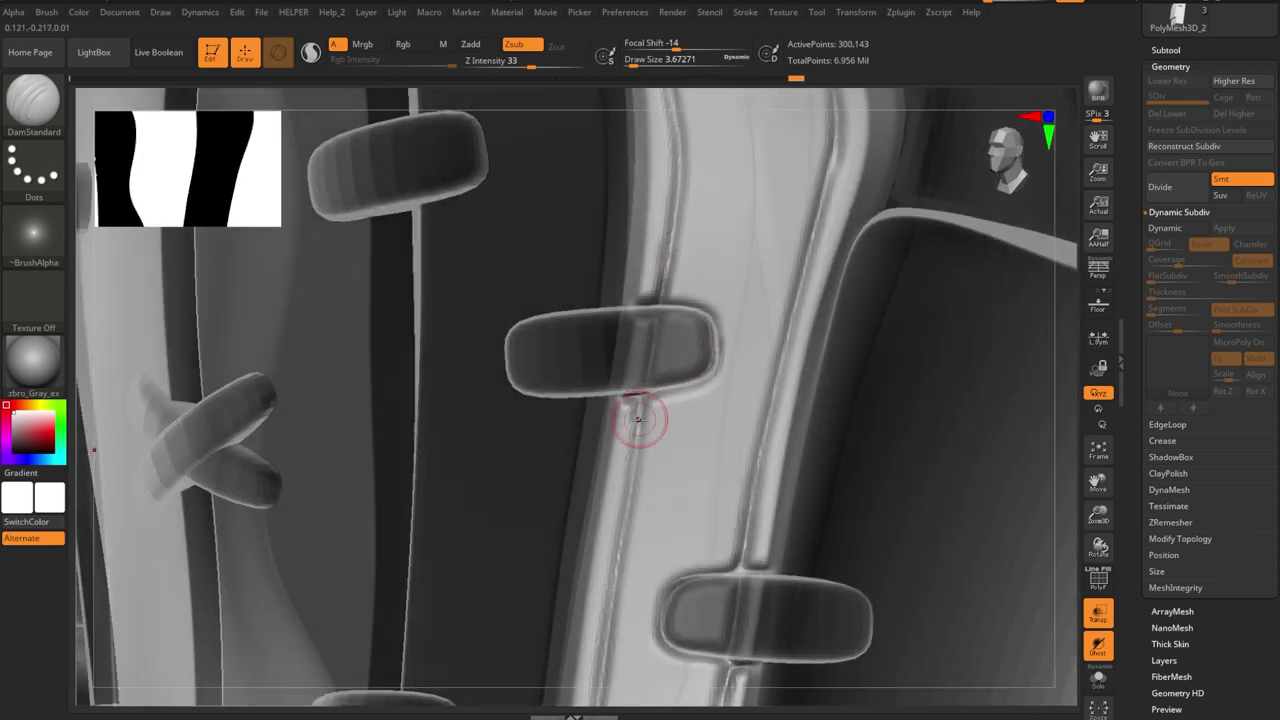
{"action": "mouse_move", "coordinate": [638, 420]}
{"action": "right_mouse_down"}
{"action": "mouse_move", "coordinate": [963, 343]}
{"action": "mouse_move", "coordinate": [771, 331]}
{"action": "mouse_move", "coordinate": [709, 366]}
{"action": "right_mouse_up"}
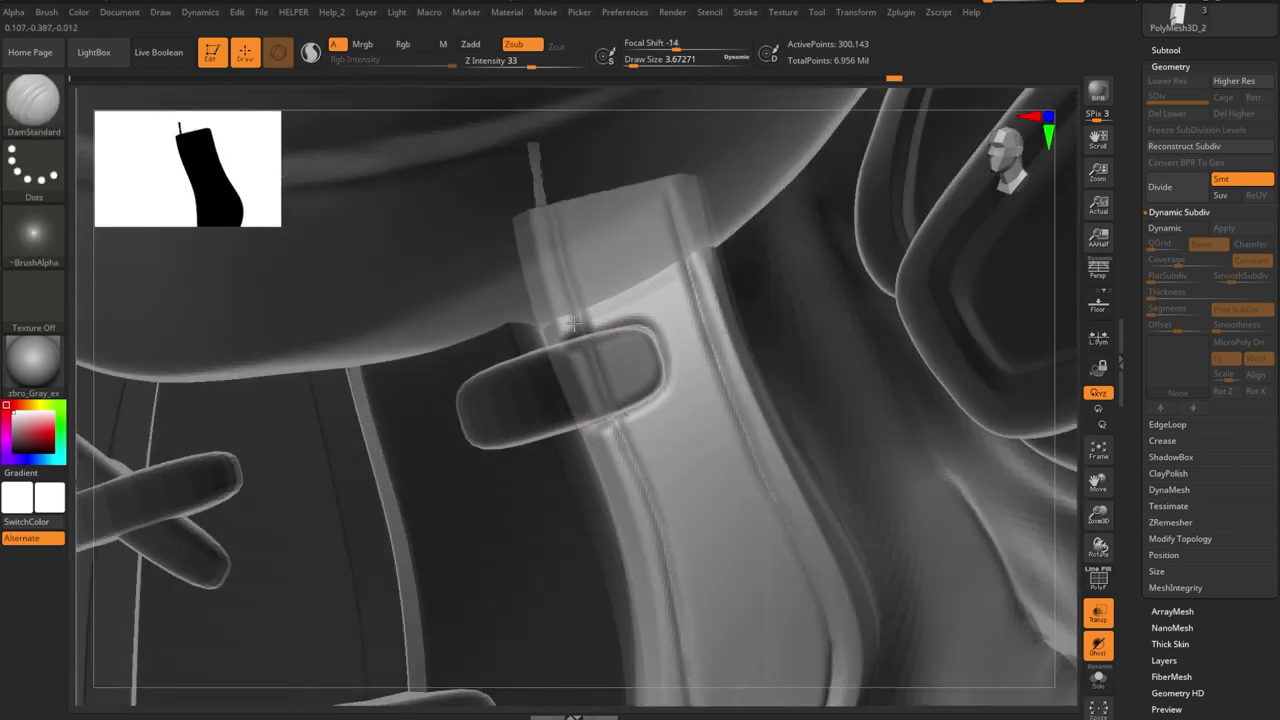
{"action": "key", "text": "shift+alt+s"}
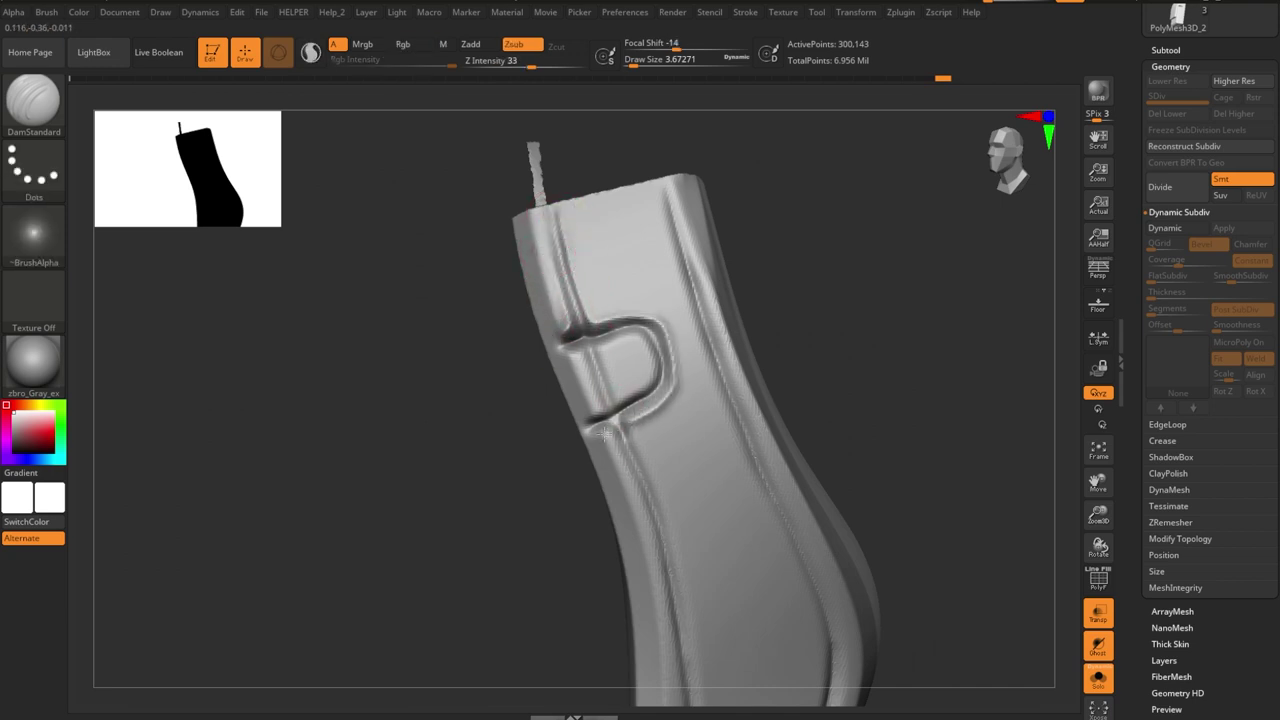
{"action": "mouse_move", "coordinate": [604, 432]}
{"action": "right_mouse_down"}
{"action": "mouse_move", "coordinate": [866, 329]}
{"action": "mouse_move", "coordinate": [624, 288]}
{"action": "right_mouse_up"}
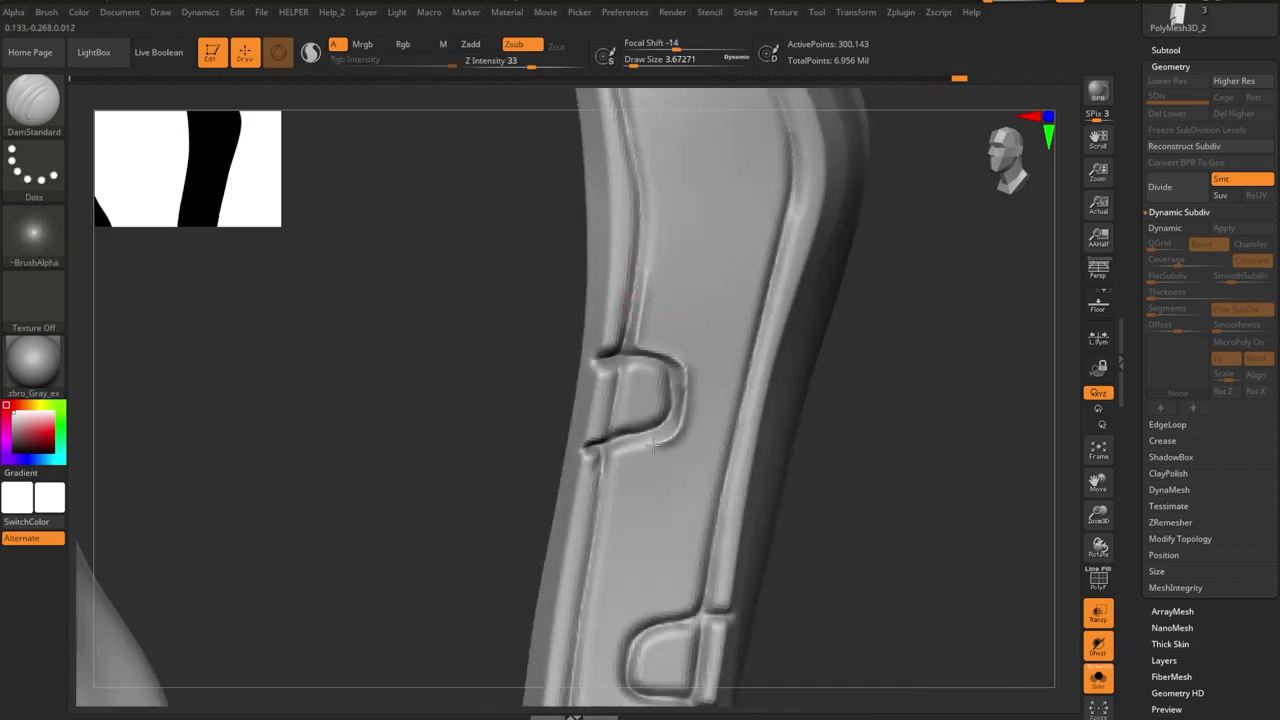
{"action": "right_click_drag", "start_coordinate": [652, 444], "coordinate": [733, 329]}
{"action": "mouse_move", "coordinate": [710, 428]}
{"action": "right_mouse_down"}
{"action": "mouse_move", "coordinate": [857, 343]}
{"action": "mouse_move", "coordinate": [934, 431]}
{"action": "mouse_move", "coordinate": [886, 337]}
{"action": "mouse_move", "coordinate": [800, 238]}
{"action": "right_mouse_up"}
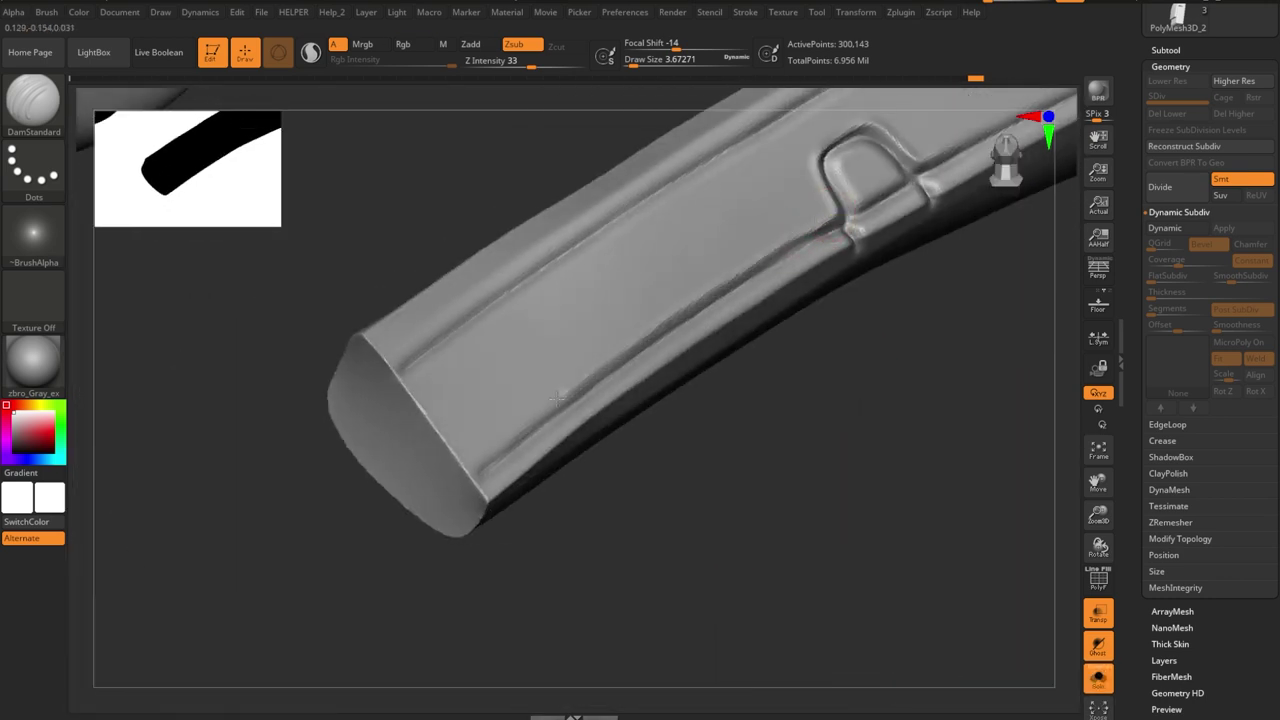
{"action": "mouse_move", "coordinate": [557, 397]}
{"action": "right_mouse_down"}
{"action": "mouse_move", "coordinate": [674, 294]}
{"action": "mouse_move", "coordinate": [766, 251]}
{"action": "mouse_move", "coordinate": [880, 366]}
{"action": "mouse_move", "coordinate": [792, 226]}
{"action": "right_mouse_up"}
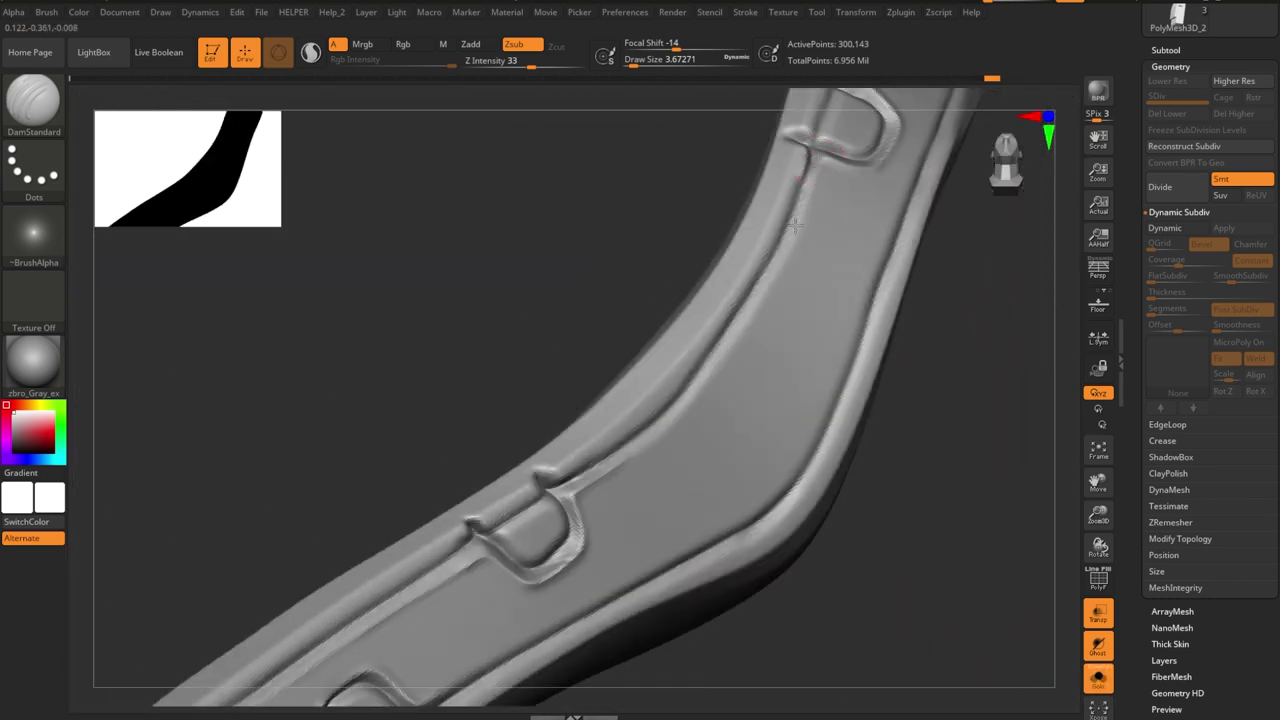
- Bring the surrounding pieces back into view and orbit to the strap's inner face
{"action": "left_click", "coordinate": [709, 380]}
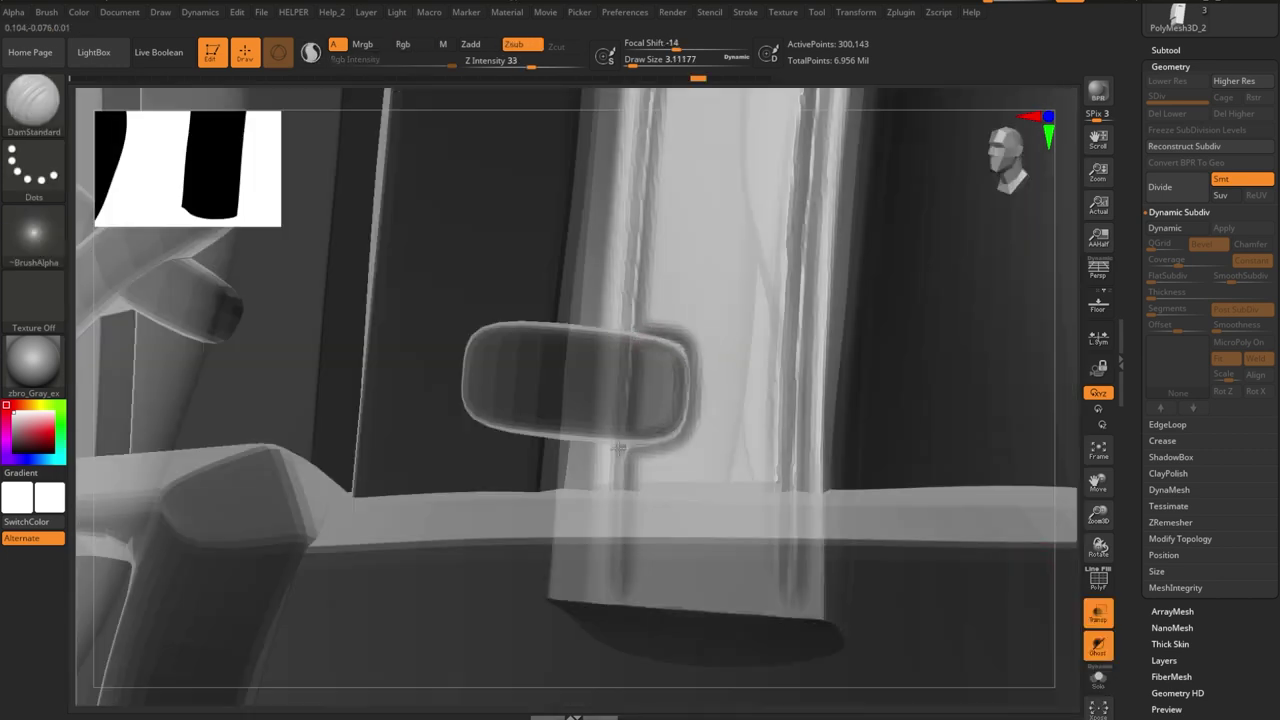
{"action": "left_click", "coordinate": [606, 333]}
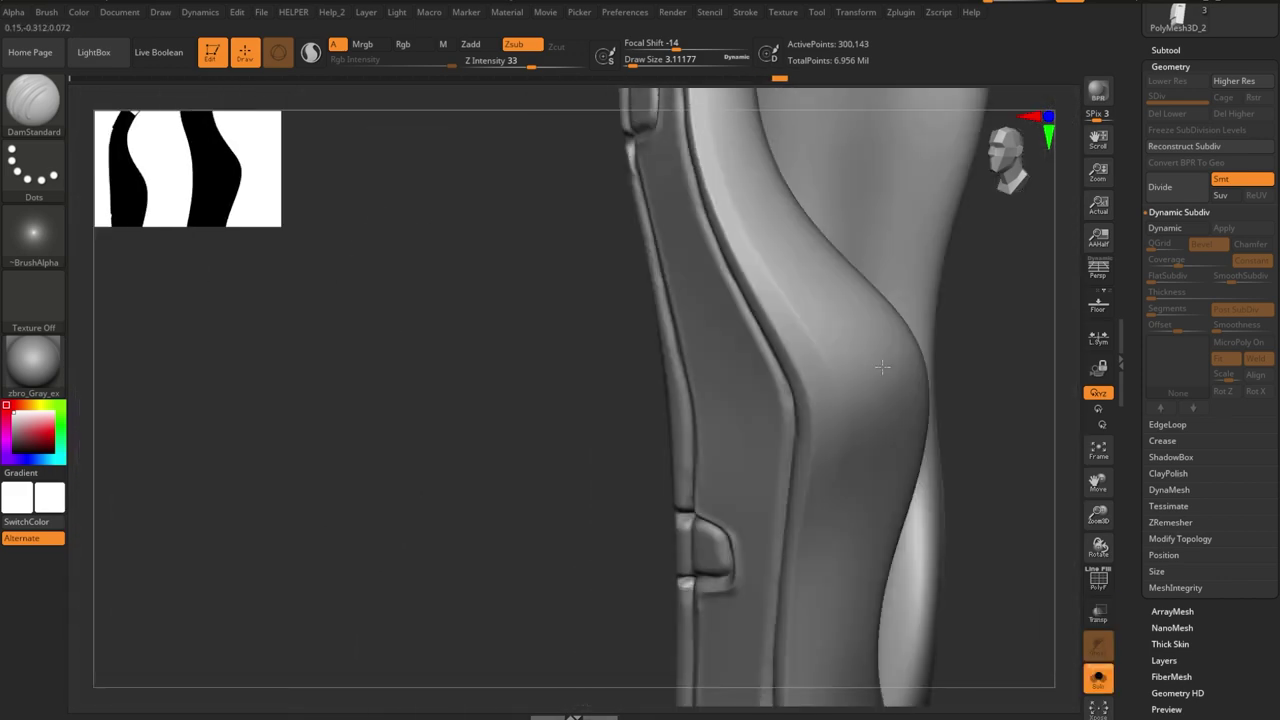
{"action": "left_click_drag", "start_coordinate": [829, 400], "coordinate": [815, 398]}
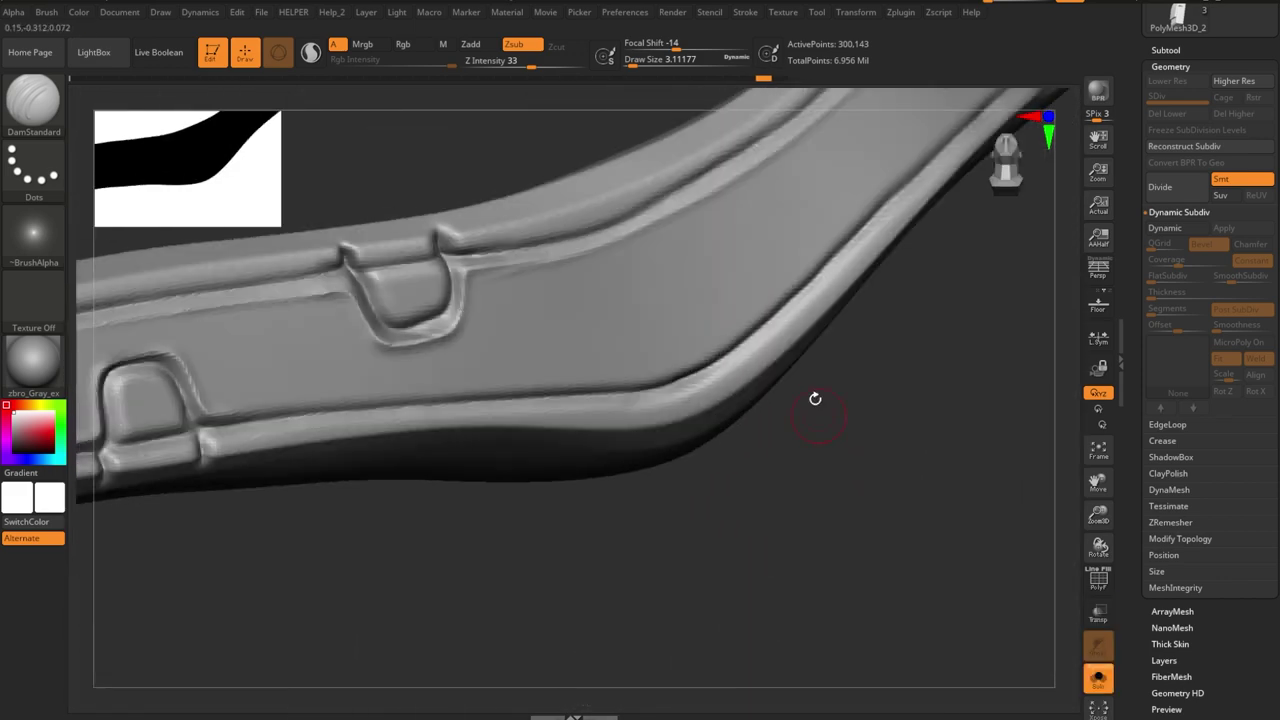
{"action": "left_click_drag", "start_coordinate": [680, 400], "coordinate": [786, 293]}
{"action": "mouse_move", "coordinate": [458, 402]}
{"action": "left_mouse_down"}
{"action": "mouse_move", "coordinate": [834, 377]}
{"action": "mouse_move", "coordinate": [715, 302]}
{"action": "left_mouse_up"}
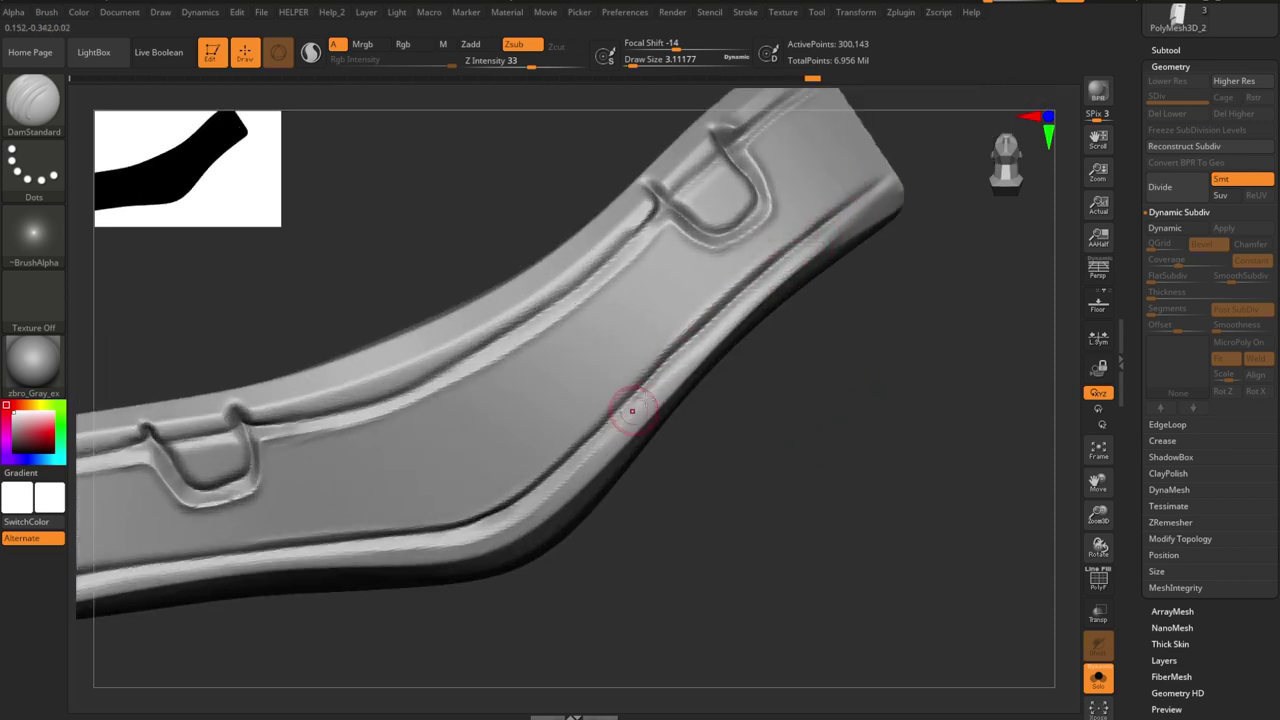
- Flatten the strap's lower edge with the TrimDynamic brush
{"action": "key", "text": "b"}
{"action": "key", "text": "t"}
{"action": "key", "text": "d"}
{"action": "left_click_drag", "start_coordinate": [632, 410], "coordinate": [800, 247]}
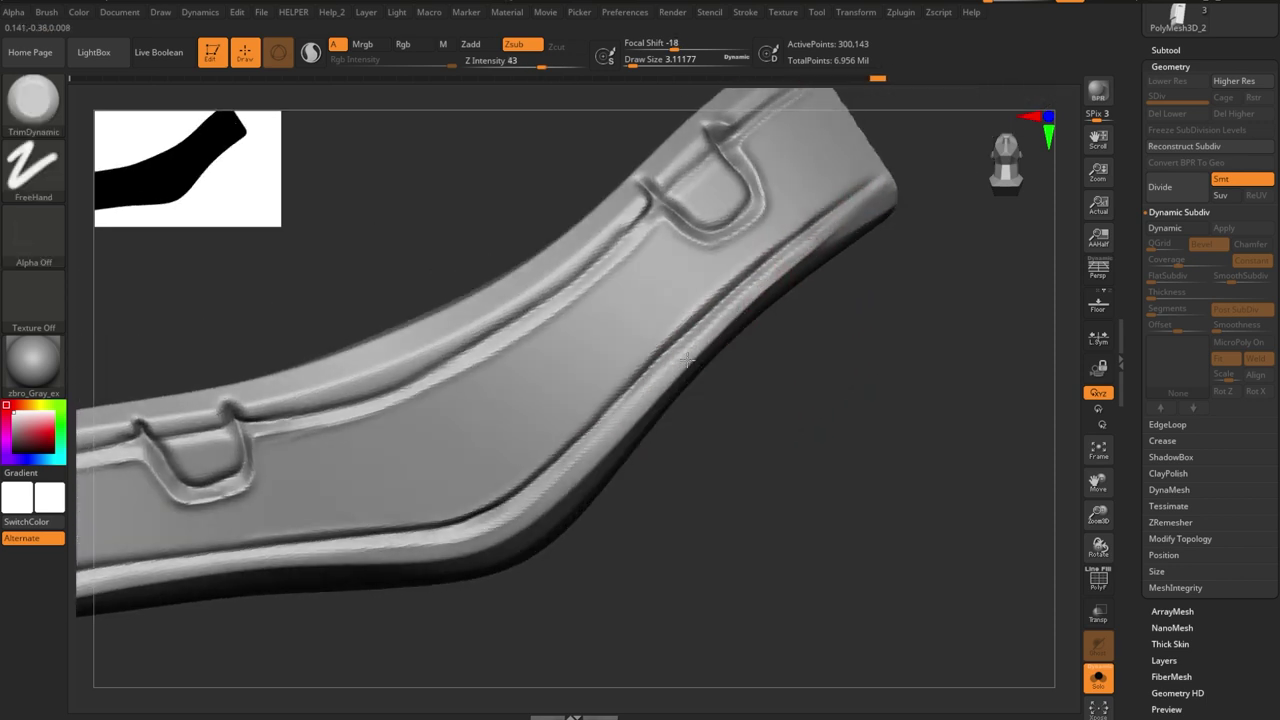
- Orbit to the thigh strap and append a PolyMesh3D plane as subtool PolyMesh3D_8
{"action": "mouse_move", "coordinate": [943, 294]}
{"action": "left_mouse_down"}
{"action": "mouse_move", "coordinate": [754, 550]}
{"action": "mouse_move", "coordinate": [857, 437]}
{"action": "mouse_move", "coordinate": [903, 477]}
{"action": "mouse_move", "coordinate": [954, 449]}
{"action": "mouse_move", "coordinate": [1032, 343]}
{"action": "left_mouse_up"}
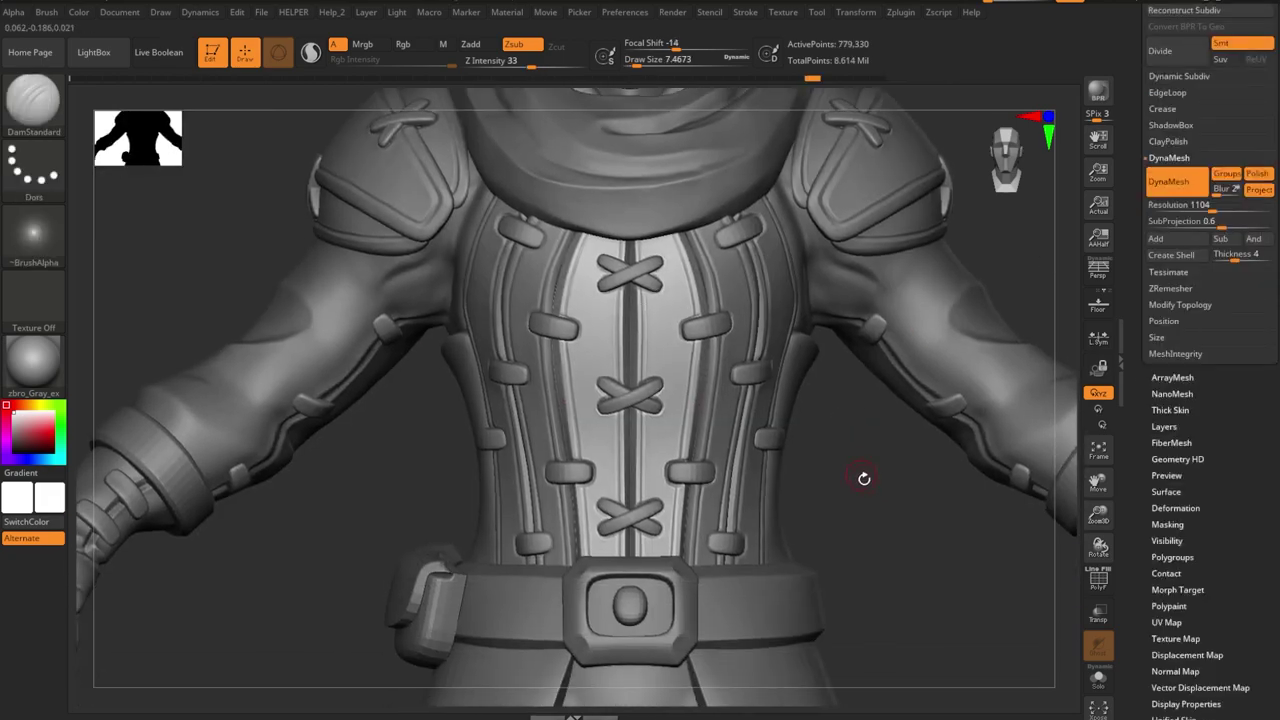
{"action": "mouse_move", "coordinate": [864, 478]}
{"action": "left_mouse_down"}
{"action": "mouse_move", "coordinate": [729, 580]}
{"action": "mouse_move", "coordinate": [980, 323]}
{"action": "mouse_move", "coordinate": [947, 292]}
{"action": "mouse_move", "coordinate": [860, 509]}
{"action": "mouse_move", "coordinate": [866, 466]}
{"action": "mouse_move", "coordinate": [940, 361]}
{"action": "left_mouse_up"}
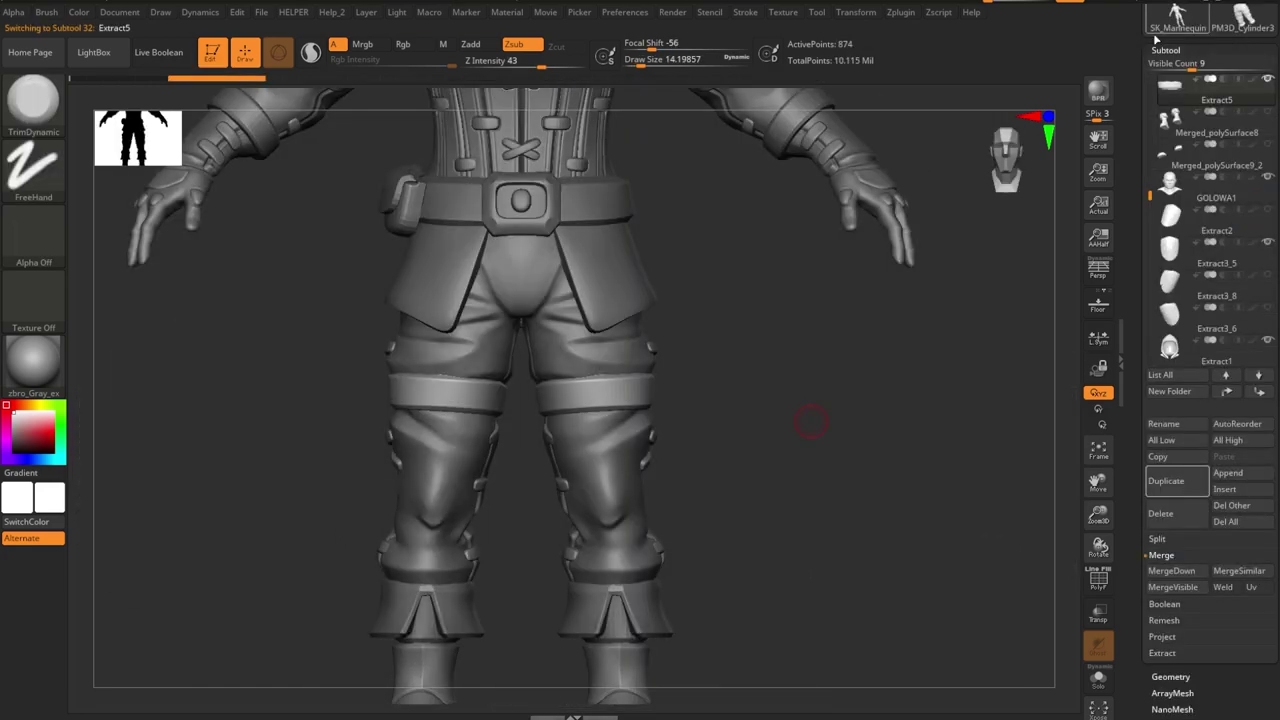
{"action": "key", "text": "F1"}
{"action": "left_click", "coordinate": [1098, 497]}
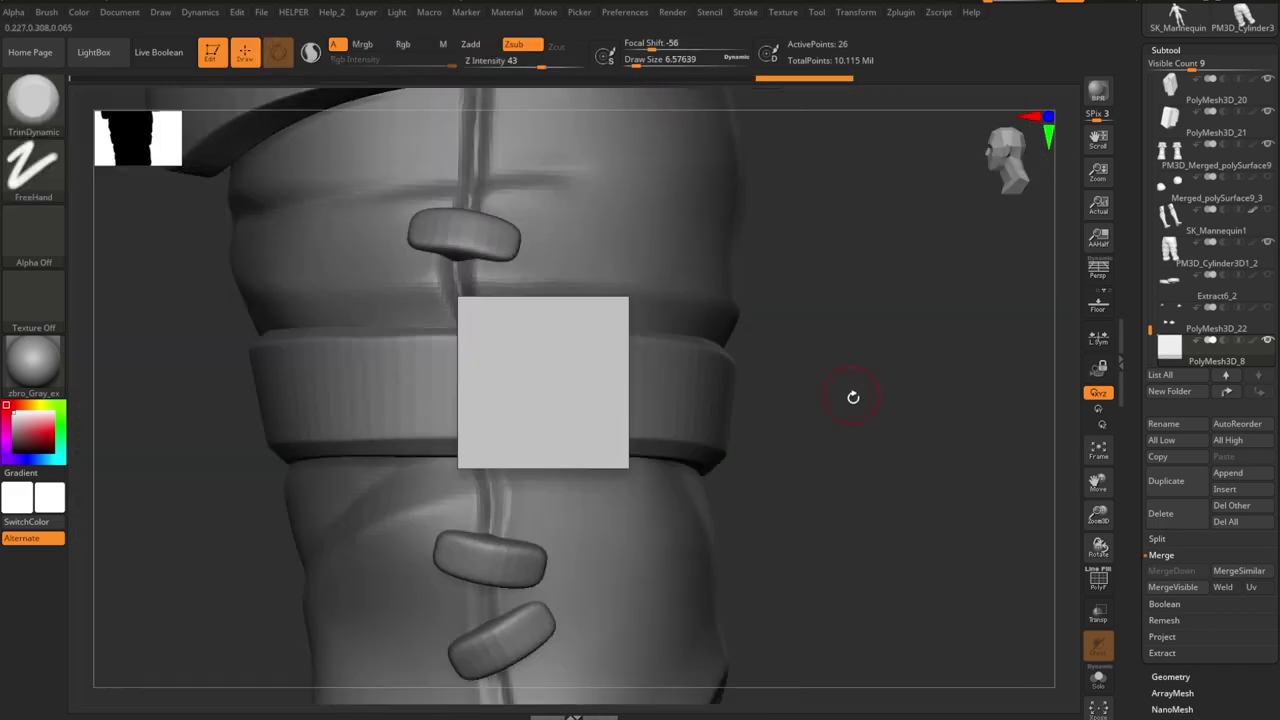
- Face the plane head-on, insert a ZModeler edge loop across it and mask part of it
{"action": "key", "text": "shift+f"}
{"action": "key", "text": "b"}
{"action": "key", "text": "z"}
{"action": "key", "text": "m"}
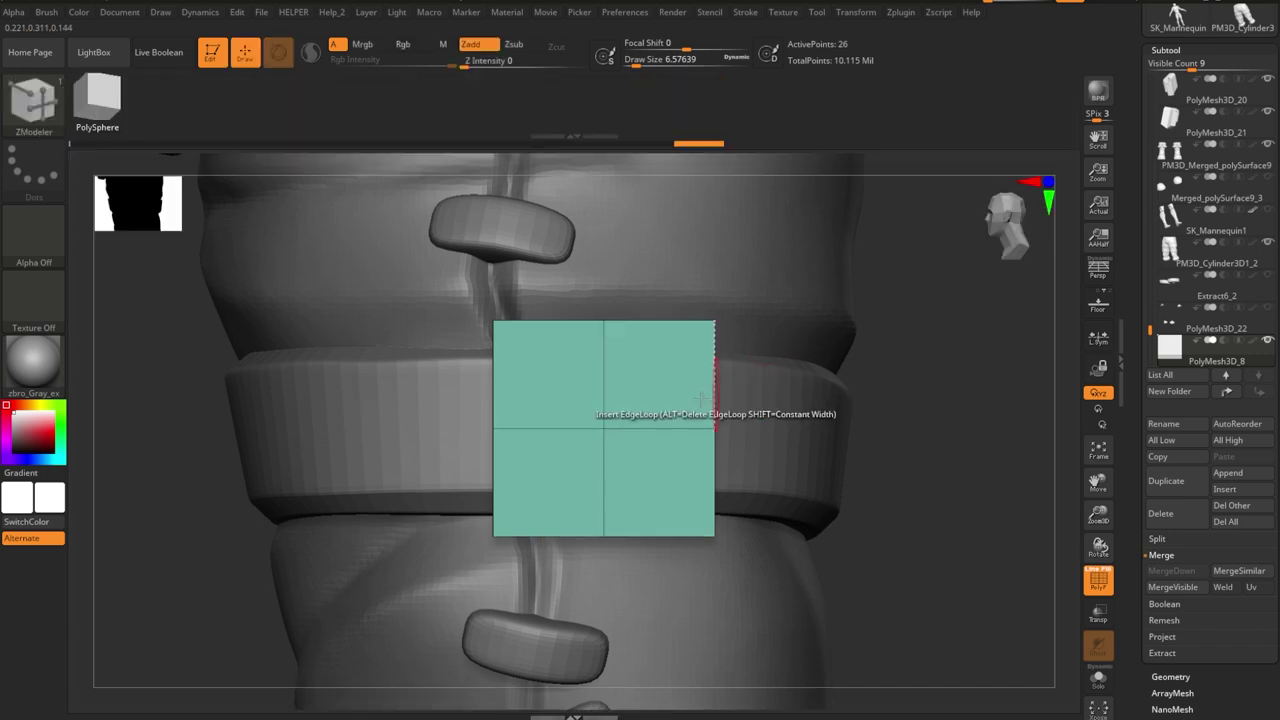
{"action": "left_click", "coordinate": [664, 397]}
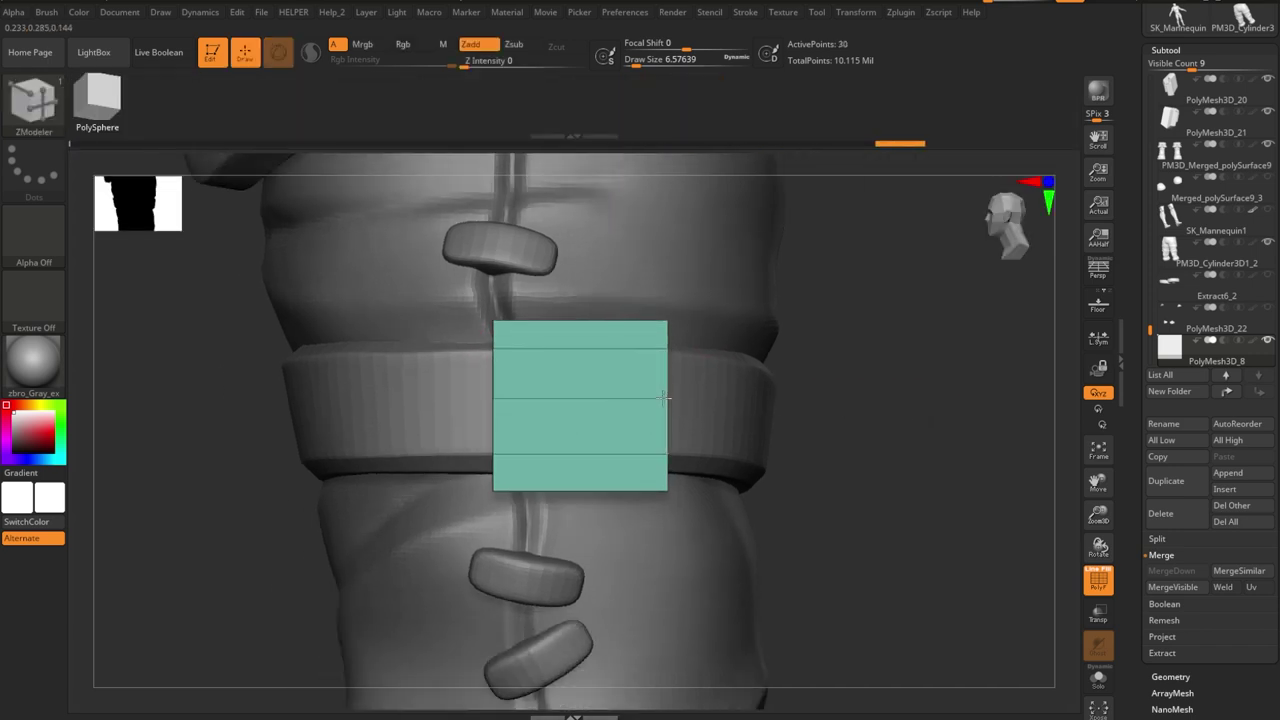
{"action": "key", "text": "space"}
{"action": "left_click", "coordinate": [657, 375]}
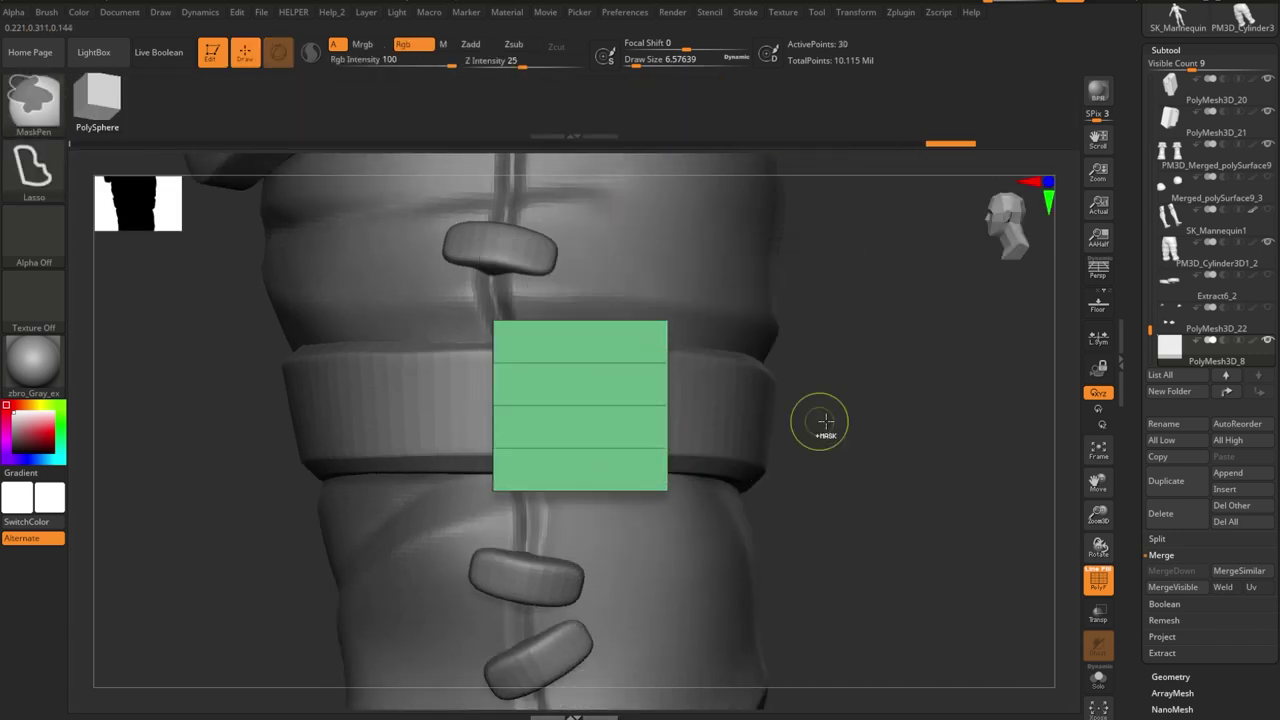
{"action": "mouse_move", "coordinate": [820, 423]}
{"action": "left_mouse_down", "text": "ctrl"}
{"action": "mouse_move", "coordinate": [747, 457]}
{"action": "mouse_move", "coordinate": [850, 360]}
{"action": "left_mouse_up", "text": "ctrl"}
{"action": "key", "text": "w"}
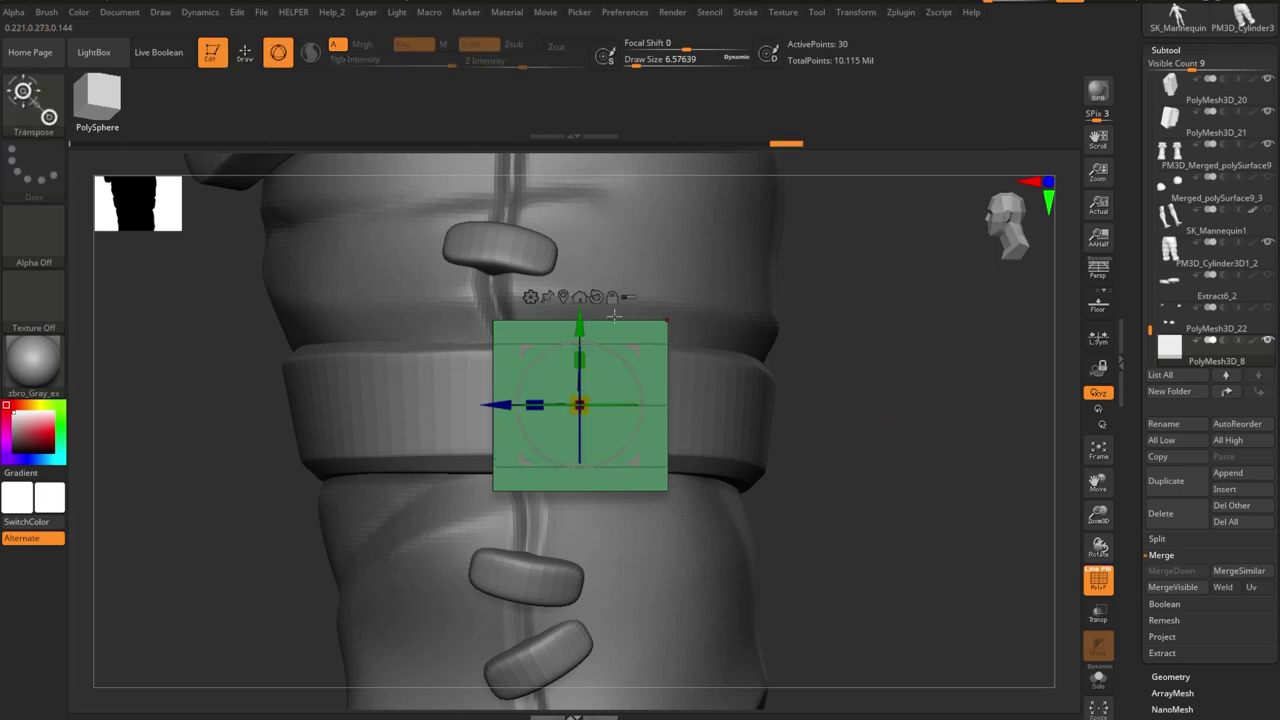
{"action": "key", "text": "q"}
- Add another edge loop and delete the middle-left polygons to form a C shape
{"action": "left_click", "coordinate": [610, 420]}
{"action": "key", "text": "space"}
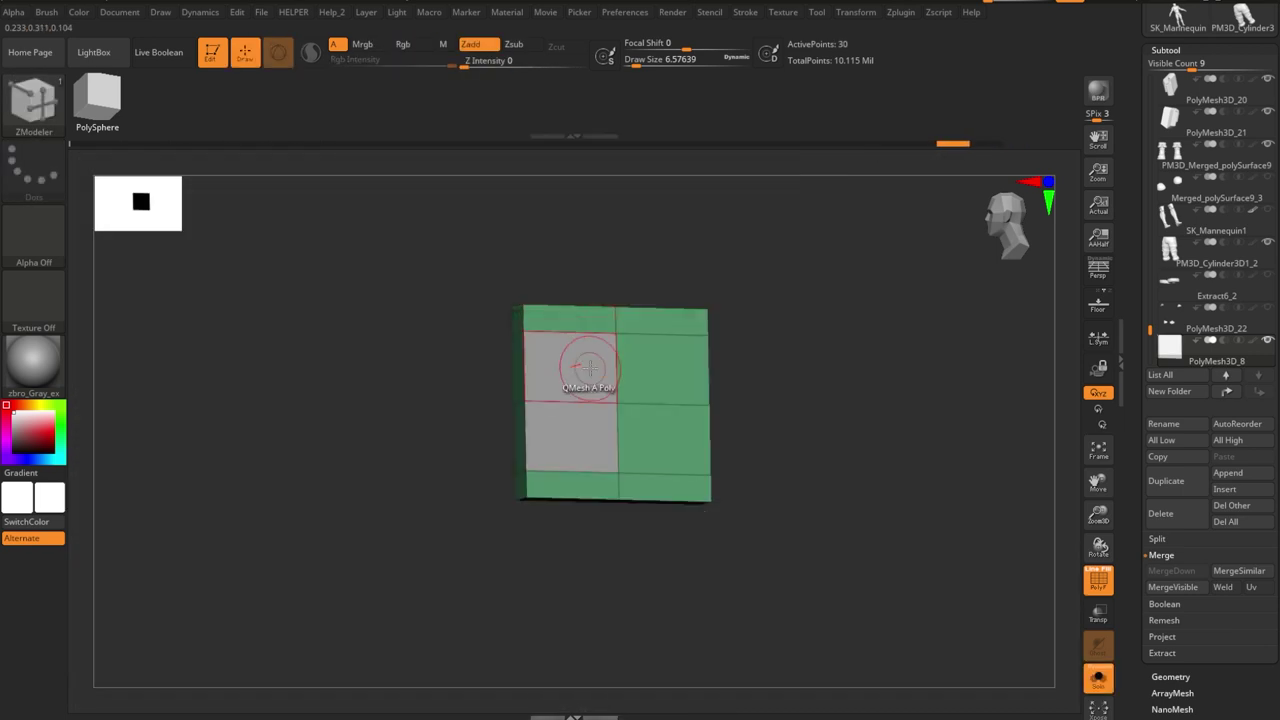
{"action": "left_click", "coordinate": [571, 370]}
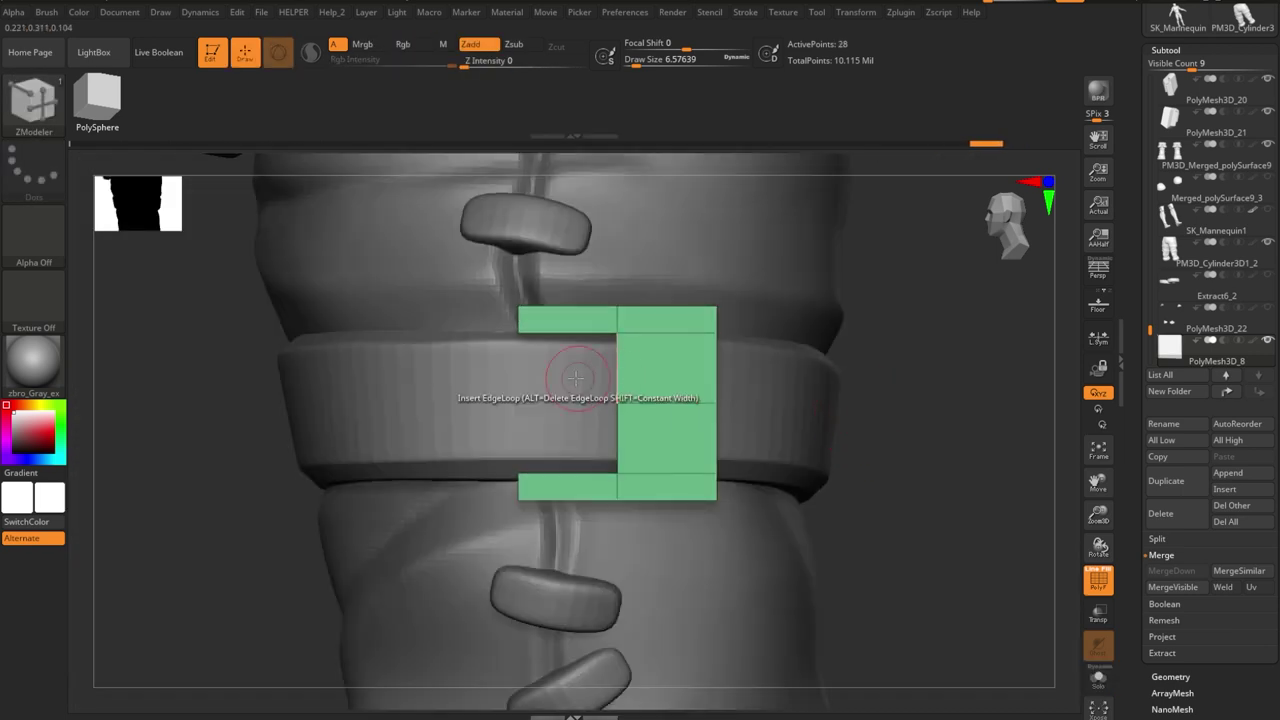
- Mask all but the middle edge and move it with Transpose into a chevron tip
{"action": "key", "text": "w"}
{"action": "left_click_drag", "start_coordinate": [663, 392], "coordinate": [716, 392]}
{"action": "left_click_drag", "start_coordinate": [914, 394], "coordinate": [758, 346], "text": "ctrl"}
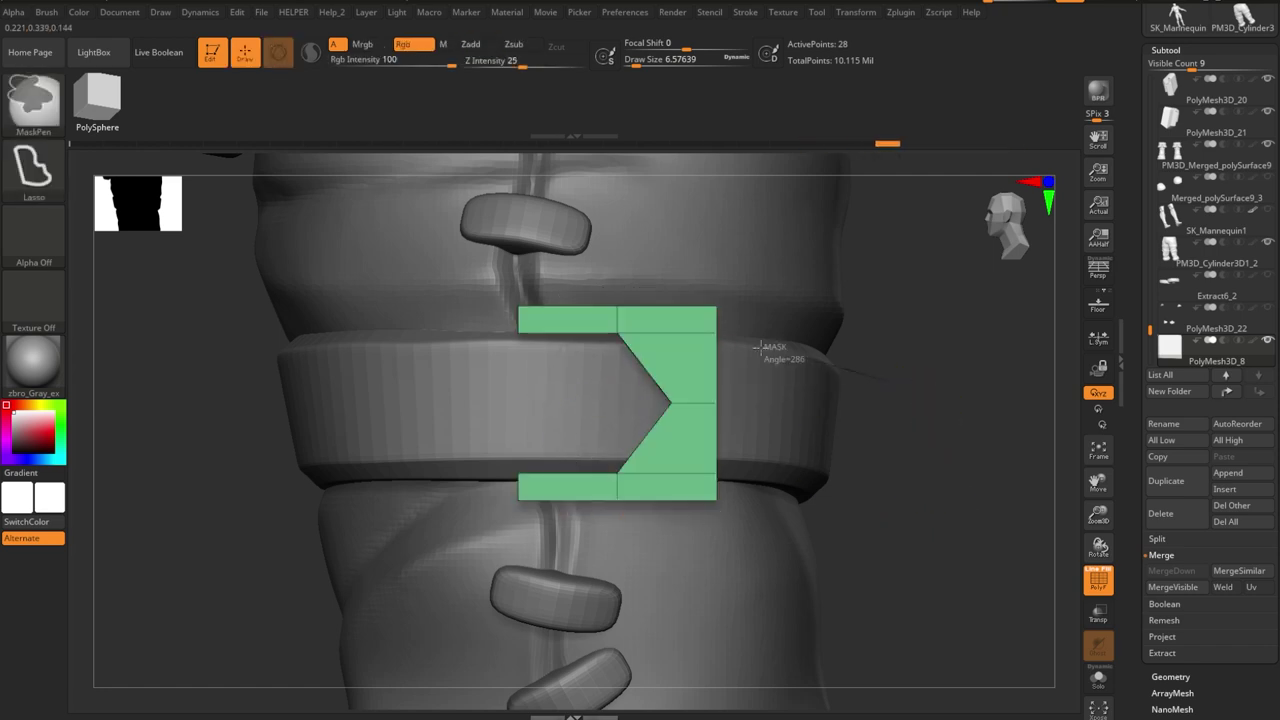
{"action": "left_click_drag", "start_coordinate": [668, 400], "coordinate": [761, 400]}
{"action": "left_click_drag", "start_coordinate": [908, 349], "coordinate": [864, 397], "text": "ctrl"}
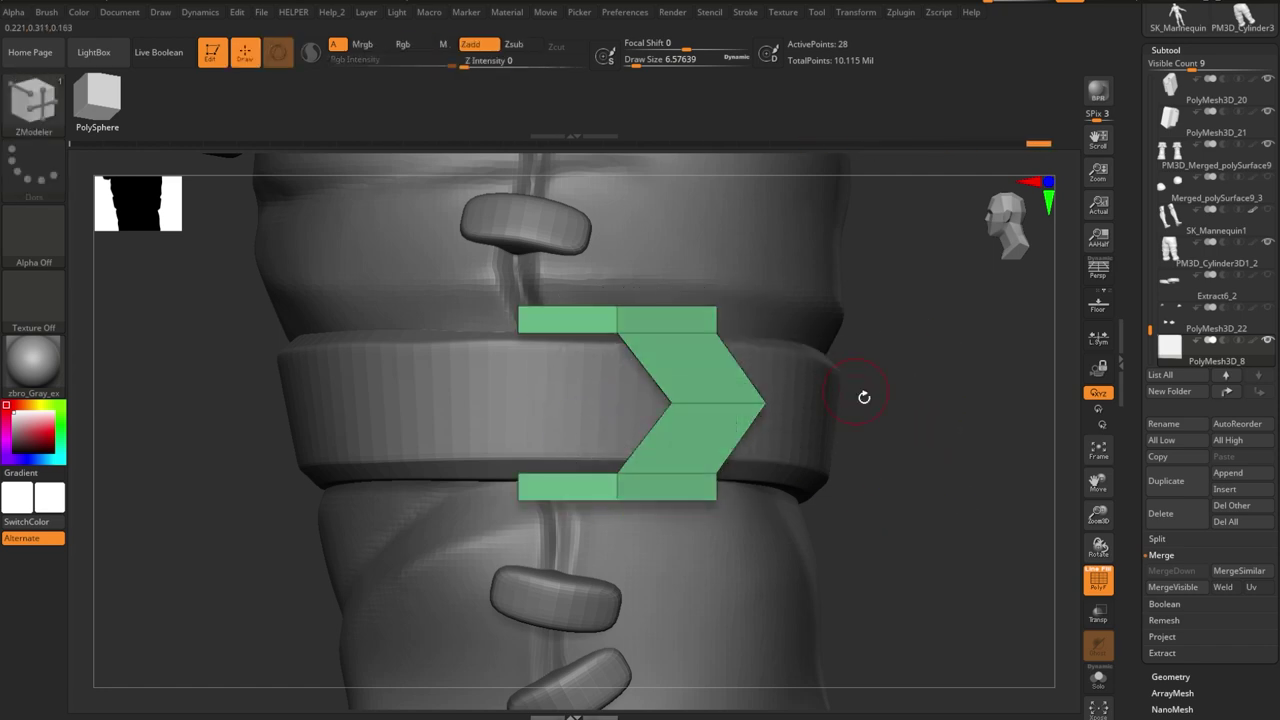
{"action": "key", "text": "w"}
{"action": "left_click_drag", "start_coordinate": [764, 402], "coordinate": [700, 403]}
{"action": "key", "text": "ctrl+z"}
{"action": "left_click_drag", "start_coordinate": [897, 428], "coordinate": [786, 563], "text": "ctrl"}
{"action": "key", "text": "w"}
{"action": "left_click_drag", "start_coordinate": [764, 402], "coordinate": [690, 402]}
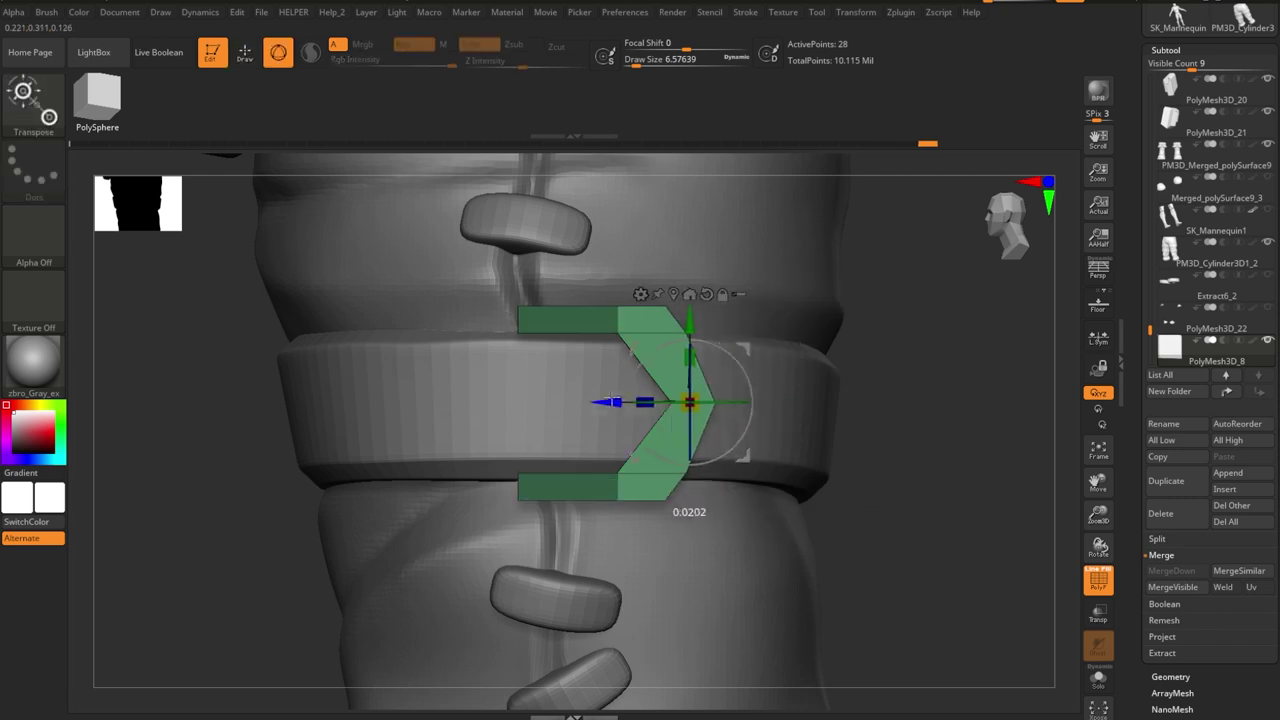
{"action": "left_click", "coordinate": [908, 526], "text": "ctrl"}
- Preview the chevron piece with Dynamic Subdiv and Solo it
{"action": "key", "text": "q"}
{"action": "key", "text": "d"}
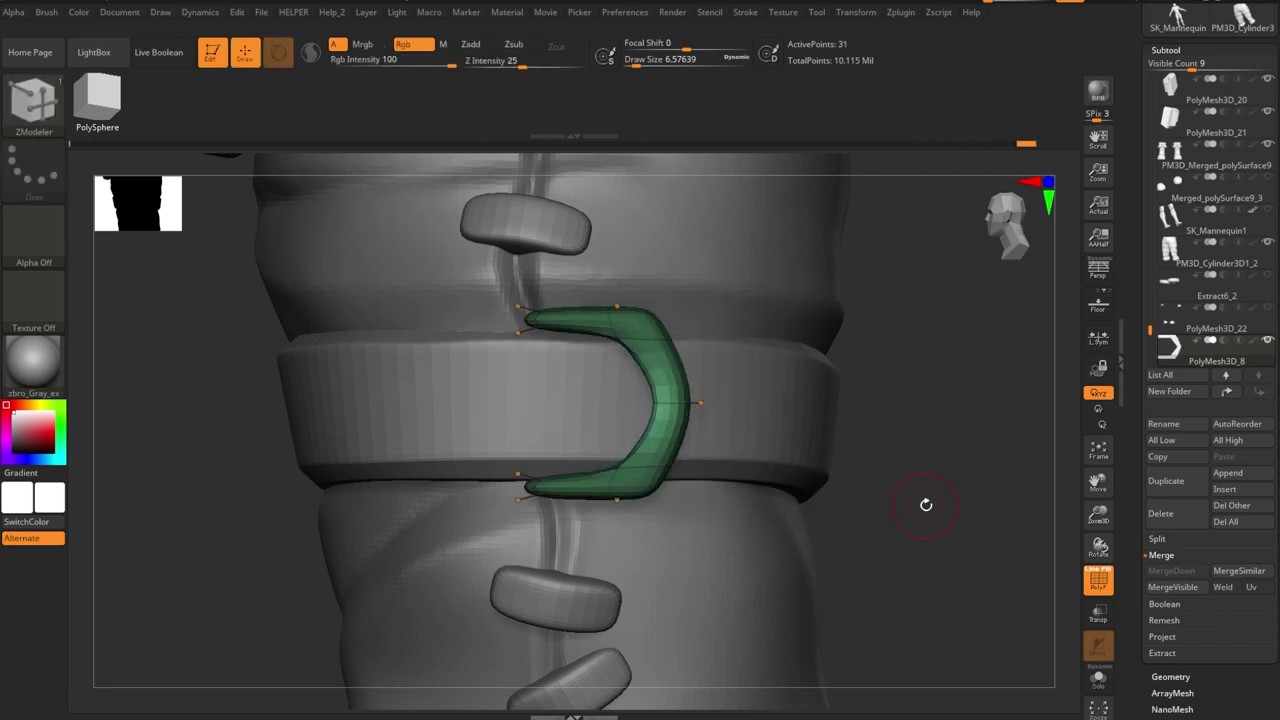
{"action": "left_click_drag", "start_coordinate": [926, 505], "coordinate": [677, 474]}
{"action": "key", "text": "shift+d"}
{"action": "mouse_move", "coordinate": [417, 586]}
{"action": "left_mouse_down", "text": "shift"}
{"action": "mouse_move", "coordinate": [854, 431]}
{"action": "mouse_move", "coordinate": [869, 378]}
{"action": "mouse_move", "coordinate": [840, 440]}
{"action": "mouse_move", "coordinate": [754, 391]}
{"action": "mouse_move", "coordinate": [652, 410]}
{"action": "left_mouse_up", "text": "shift"}
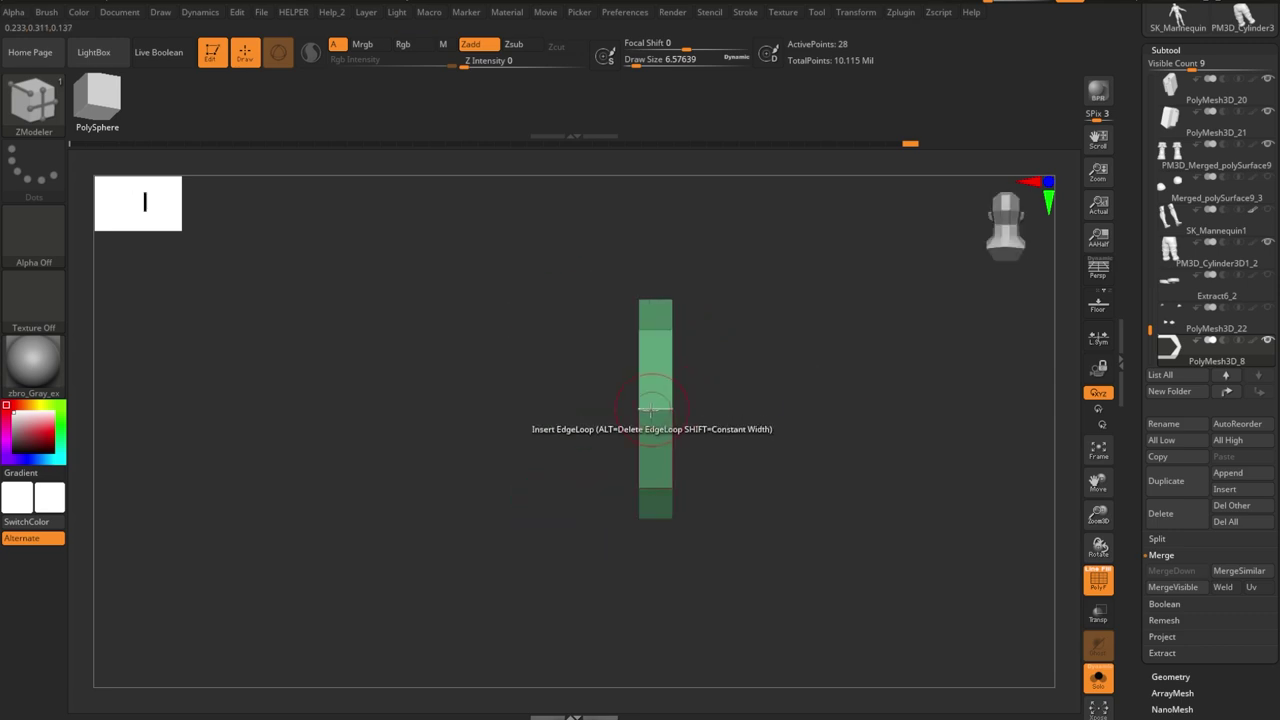
- Insert two more edge loops along the chevron and preview it with Dynamic Subdiv
{"action": "left_click", "coordinate": [652, 410]}
{"action": "left_click_drag", "start_coordinate": [760, 450], "coordinate": [809, 480], "text": "shift"}
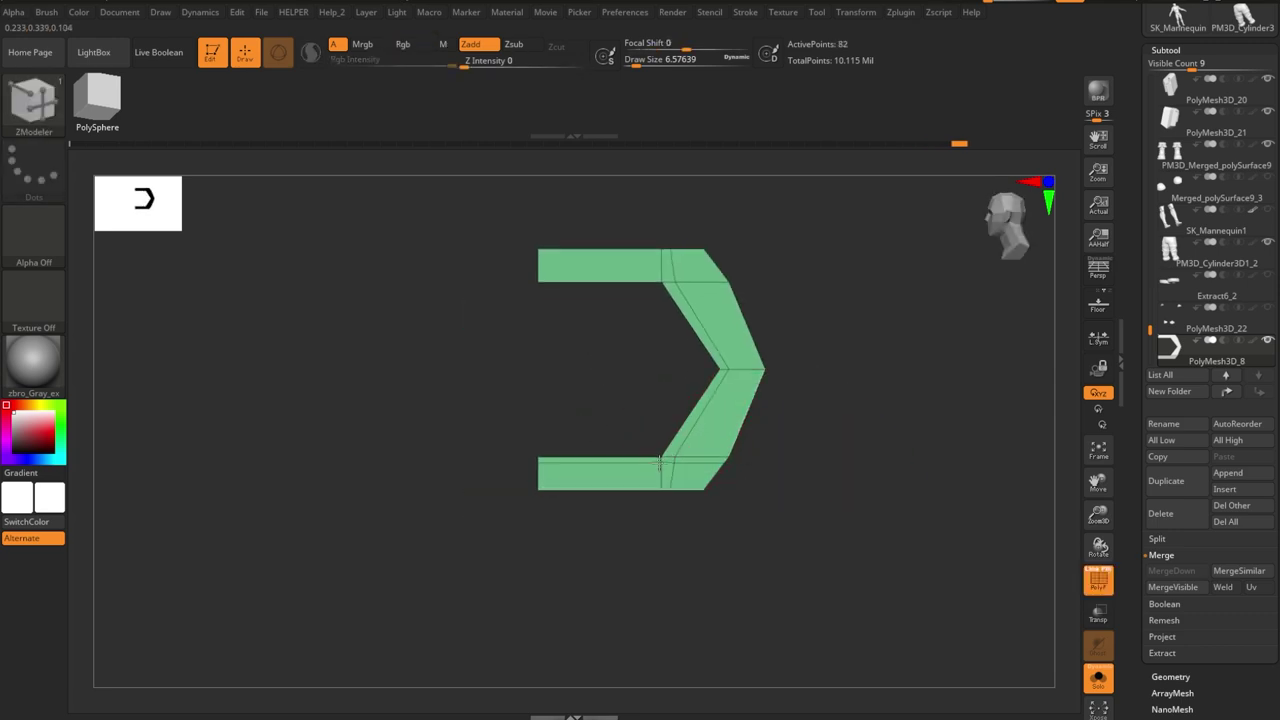
{"action": "key", "text": "d"}
{"action": "left_click_drag", "start_coordinate": [877, 374], "coordinate": [821, 437]}
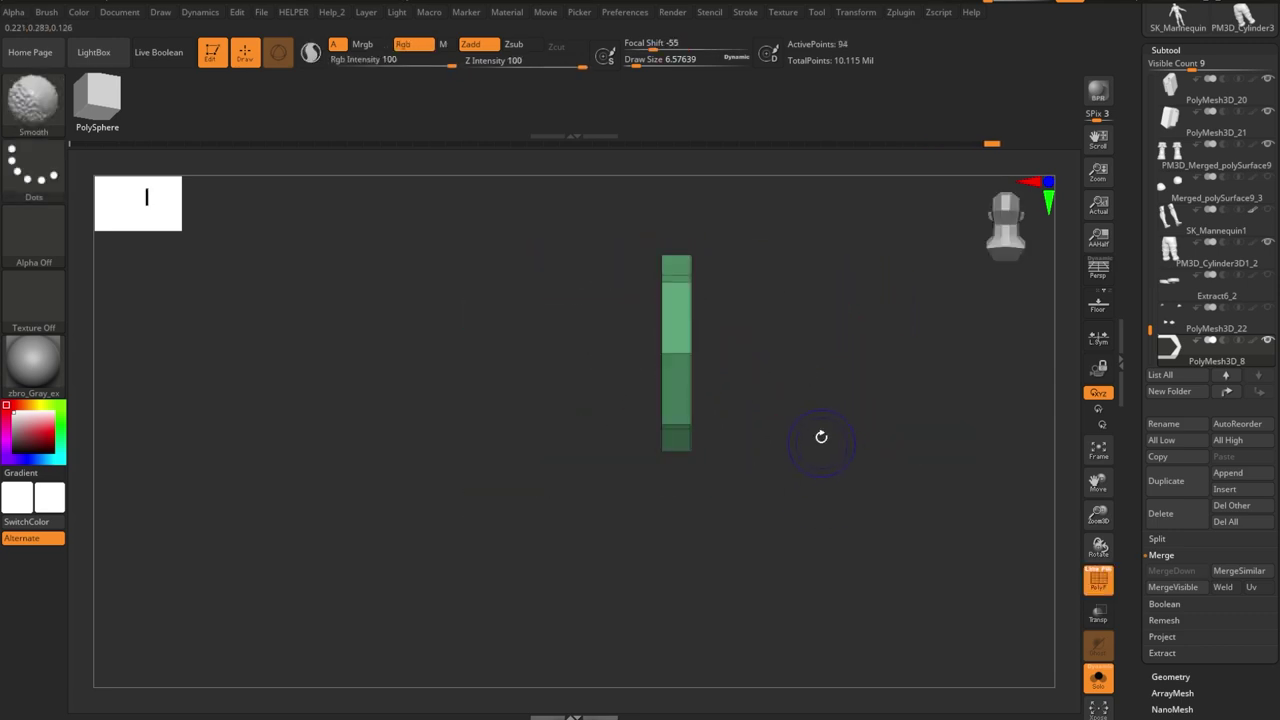
{"action": "mouse_move", "coordinate": [766, 380]}
{"action": "left_mouse_down"}
{"action": "mouse_move", "coordinate": [760, 331]}
{"action": "mouse_move", "coordinate": [806, 391]}
{"action": "mouse_move", "coordinate": [840, 237]}
{"action": "mouse_move", "coordinate": [798, 385]}
{"action": "left_mouse_up"}
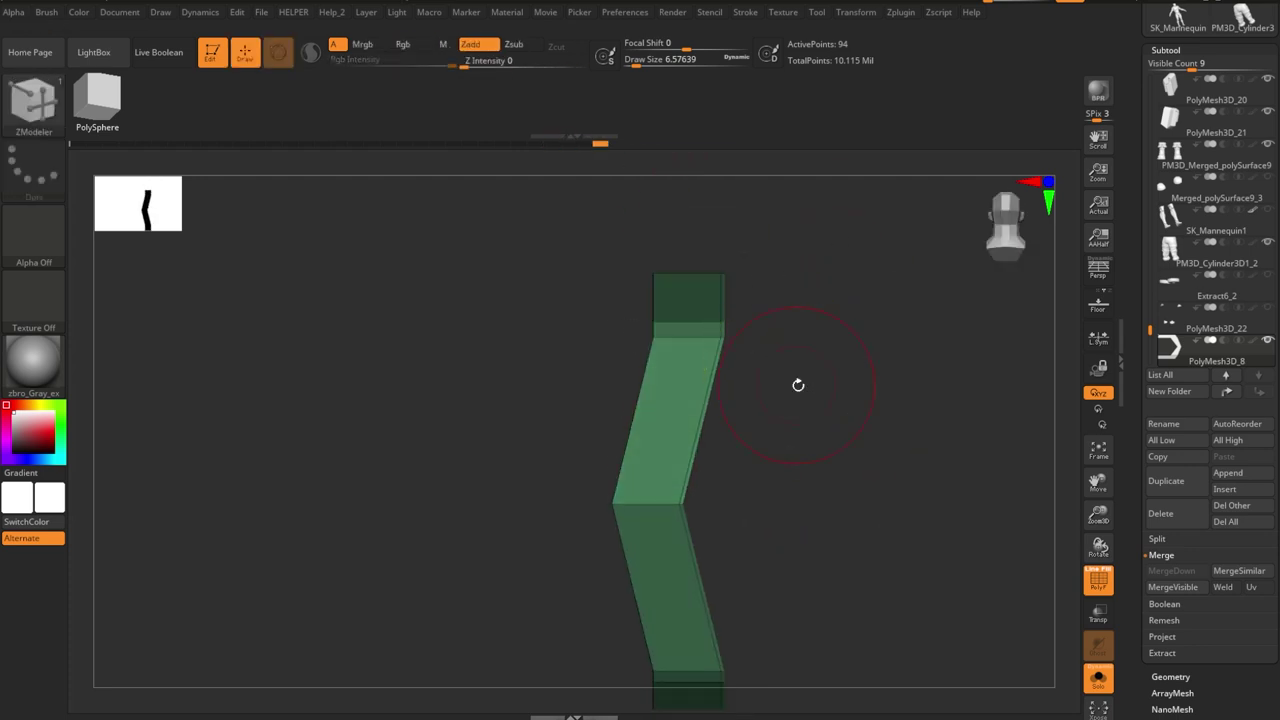
- Mask and rotate the buckle with Transpose to hook over the strap, then select Extract6_1
{"action": "key", "text": "w"}
{"action": "key", "text": "q"}
{"action": "mouse_move", "coordinate": [771, 603]}
{"action": "left_mouse_down", "text": "alt"}
{"action": "mouse_move", "coordinate": [680, 465]}
{"action": "mouse_move", "coordinate": [800, 471]}
{"action": "left_mouse_up", "text": "alt"}
{"action": "key", "text": "w"}
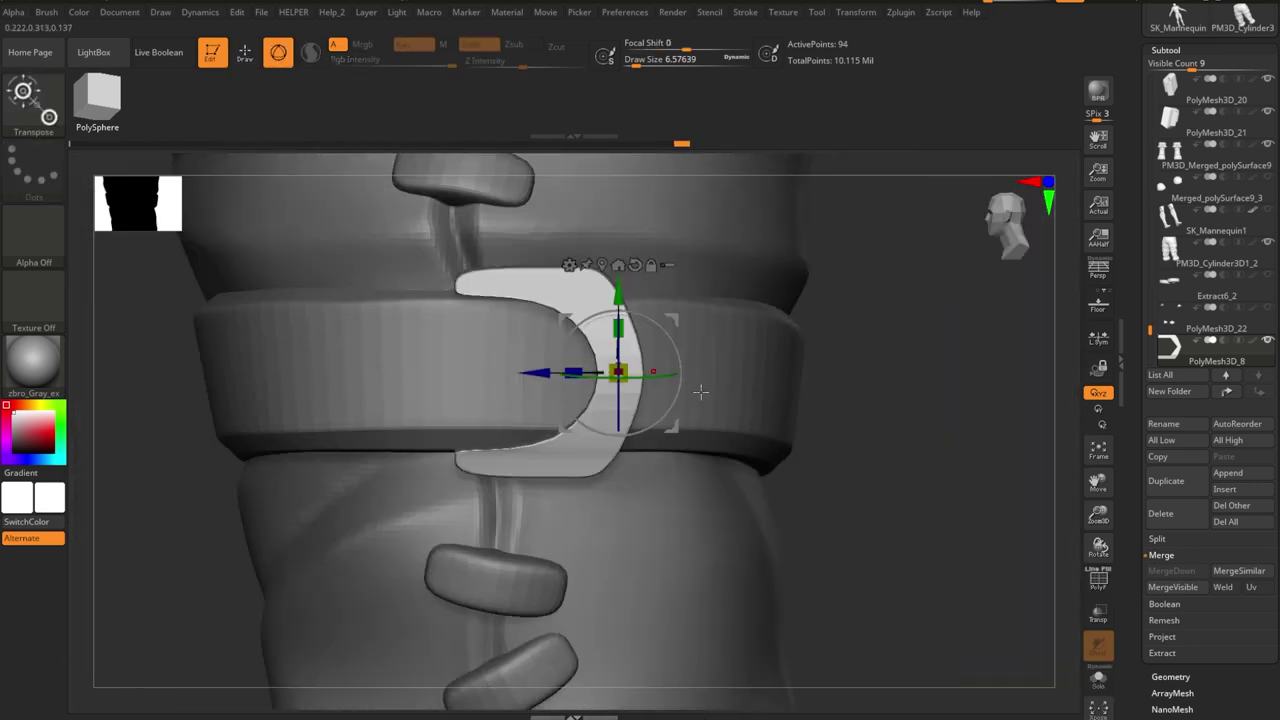
{"action": "left_click_drag", "start_coordinate": [614, 374], "coordinate": [643, 383]}
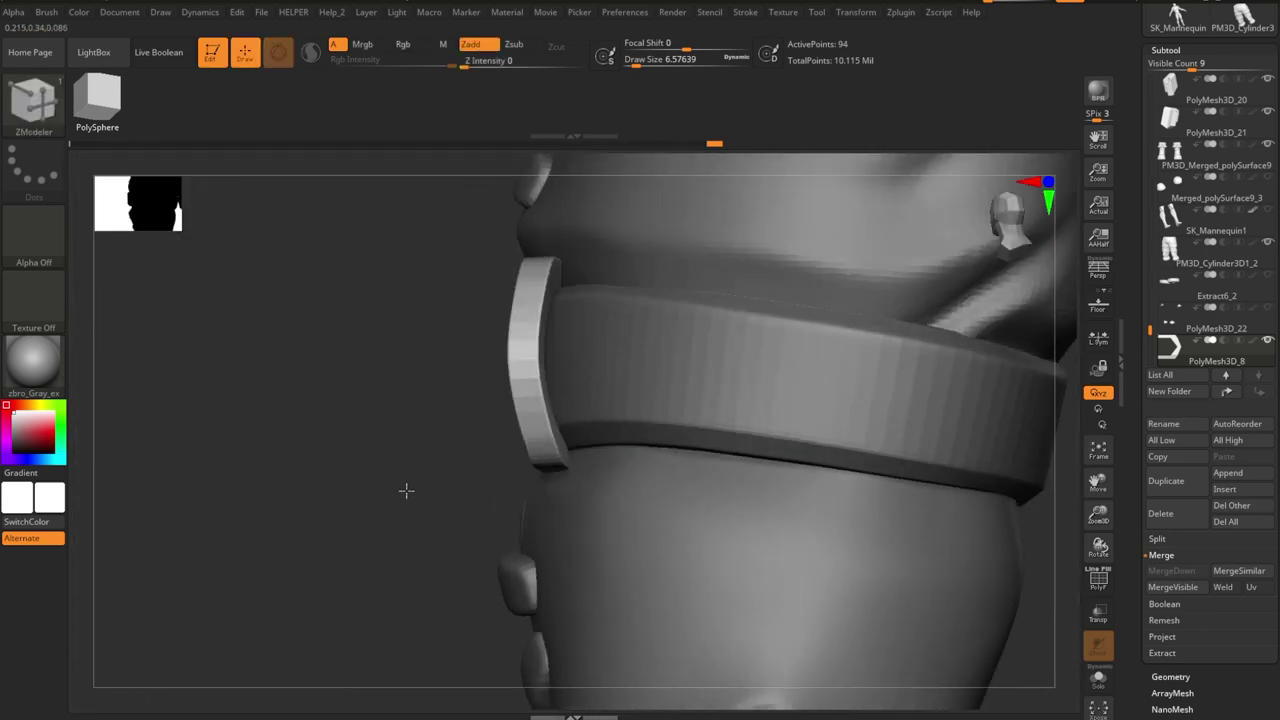
{"action": "key", "text": "r"}
{"action": "mouse_move", "coordinate": [406, 490]}
{"action": "left_mouse_down"}
{"action": "mouse_move", "coordinate": [524, 348]}
{"action": "mouse_move", "coordinate": [703, 371]}
{"action": "left_mouse_up"}
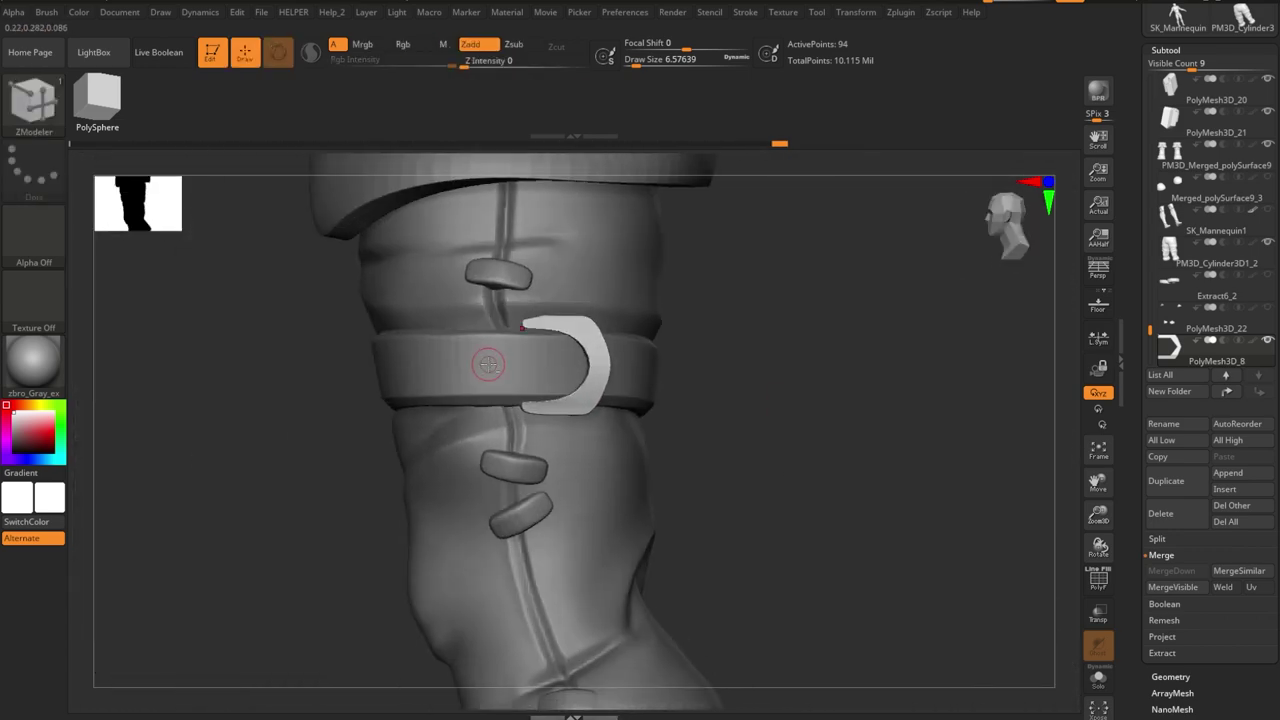
{"action": "left_click", "coordinate": [486, 366], "text": "alt"}
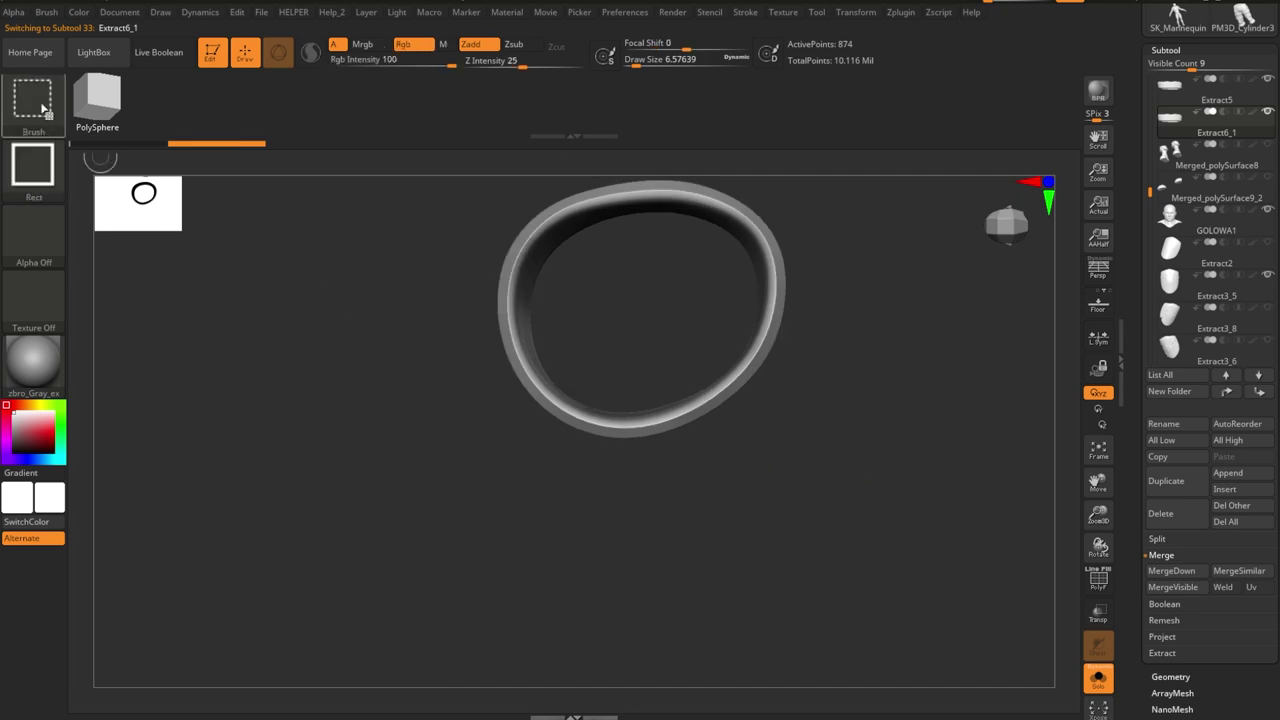
- Trim part of the oval ring away with a SliceCurve cut
{"action": "left_click_drag", "start_coordinate": [634, 413], "coordinate": [636, 414]}
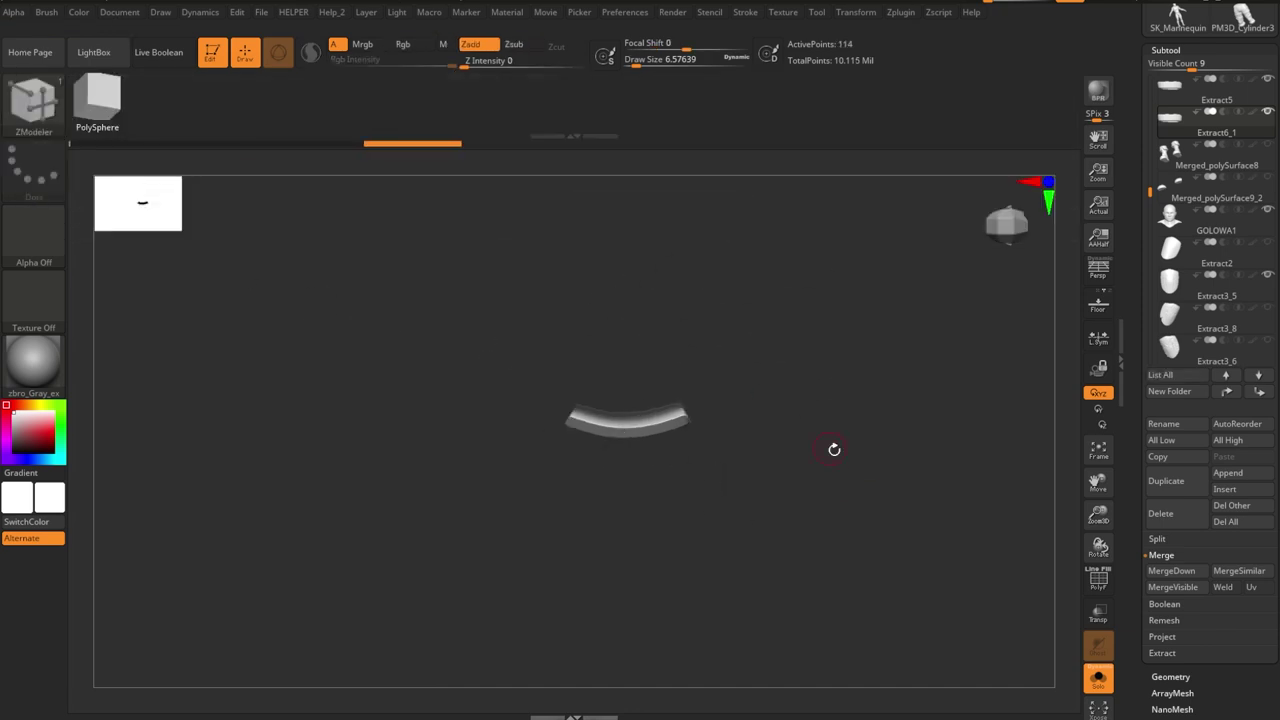
{"action": "key", "text": "w"}
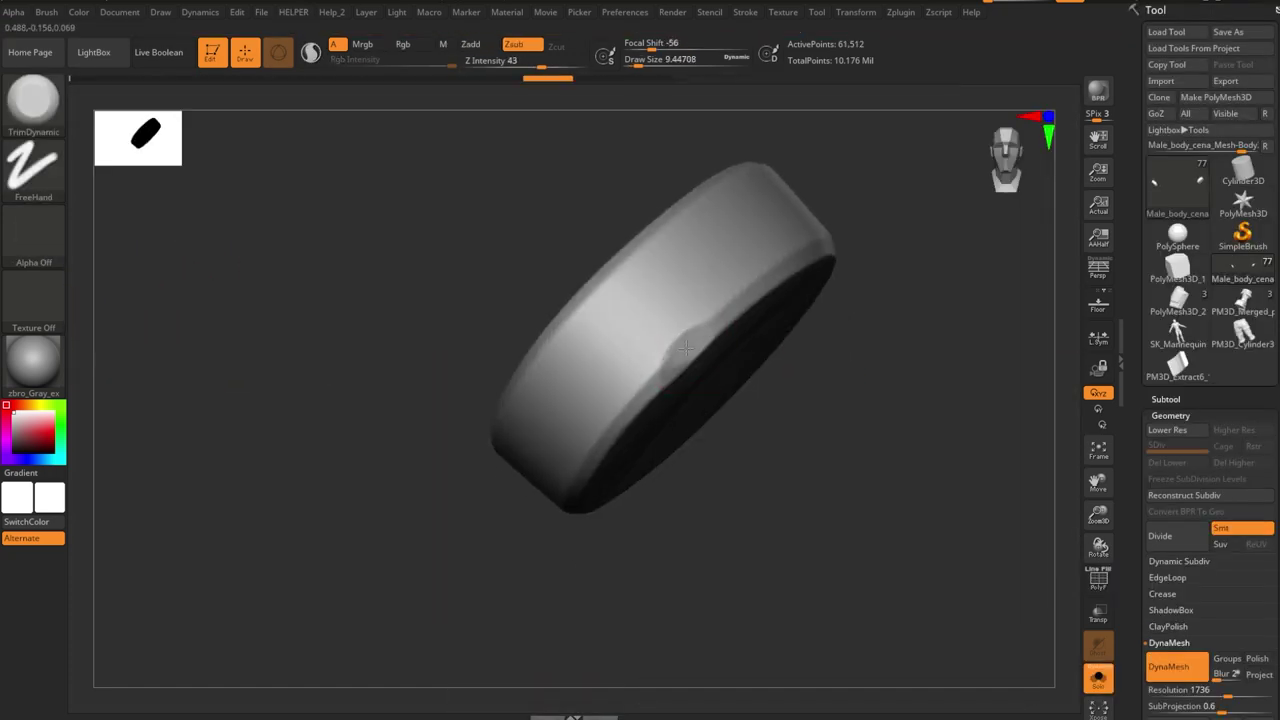
- Plane flat TrimDynamic facets into the band's rim, orbiting to view it from several sides
{"action": "right_click_drag", "start_coordinate": [650, 380], "coordinate": [763, 338]}
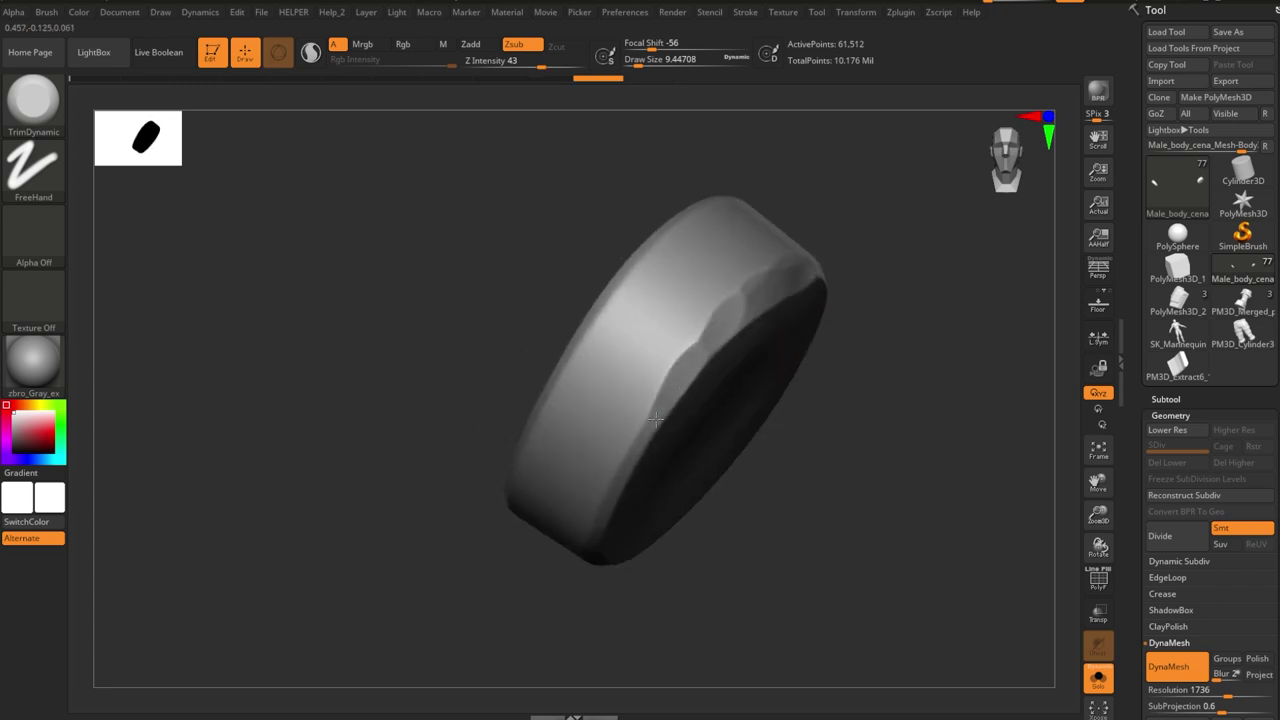
{"action": "mouse_move", "coordinate": [655, 420]}
{"action": "right_mouse_down"}
{"action": "mouse_move", "coordinate": [660, 398]}
{"action": "mouse_move", "coordinate": [883, 451]}
{"action": "mouse_move", "coordinate": [870, 426]}
{"action": "mouse_move", "coordinate": [606, 357]}
{"action": "mouse_move", "coordinate": [880, 409]}
{"action": "mouse_move", "coordinate": [634, 443]}
{"action": "mouse_move", "coordinate": [863, 434]}
{"action": "mouse_move", "coordinate": [649, 383]}
{"action": "right_mouse_up"}
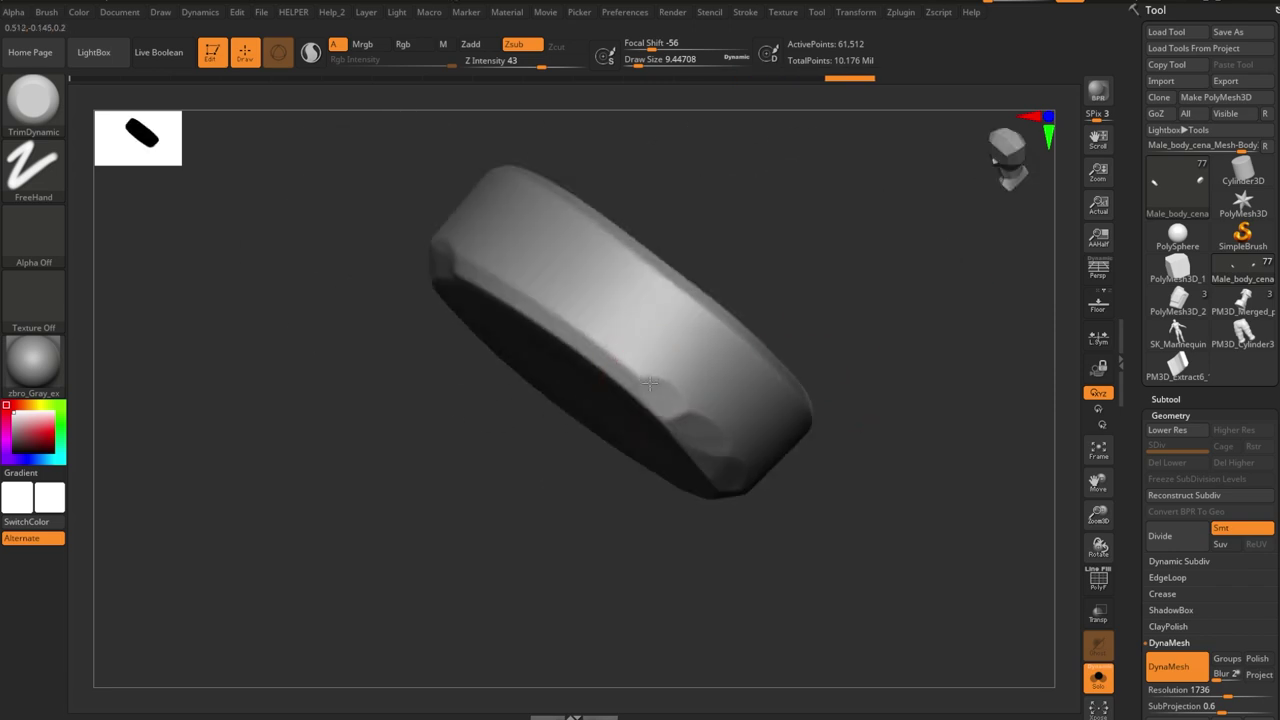
{"action": "mouse_move", "coordinate": [573, 327]}
{"action": "right_mouse_down"}
{"action": "mouse_move", "coordinate": [880, 297]}
{"action": "mouse_move", "coordinate": [654, 330]}
{"action": "right_mouse_up"}
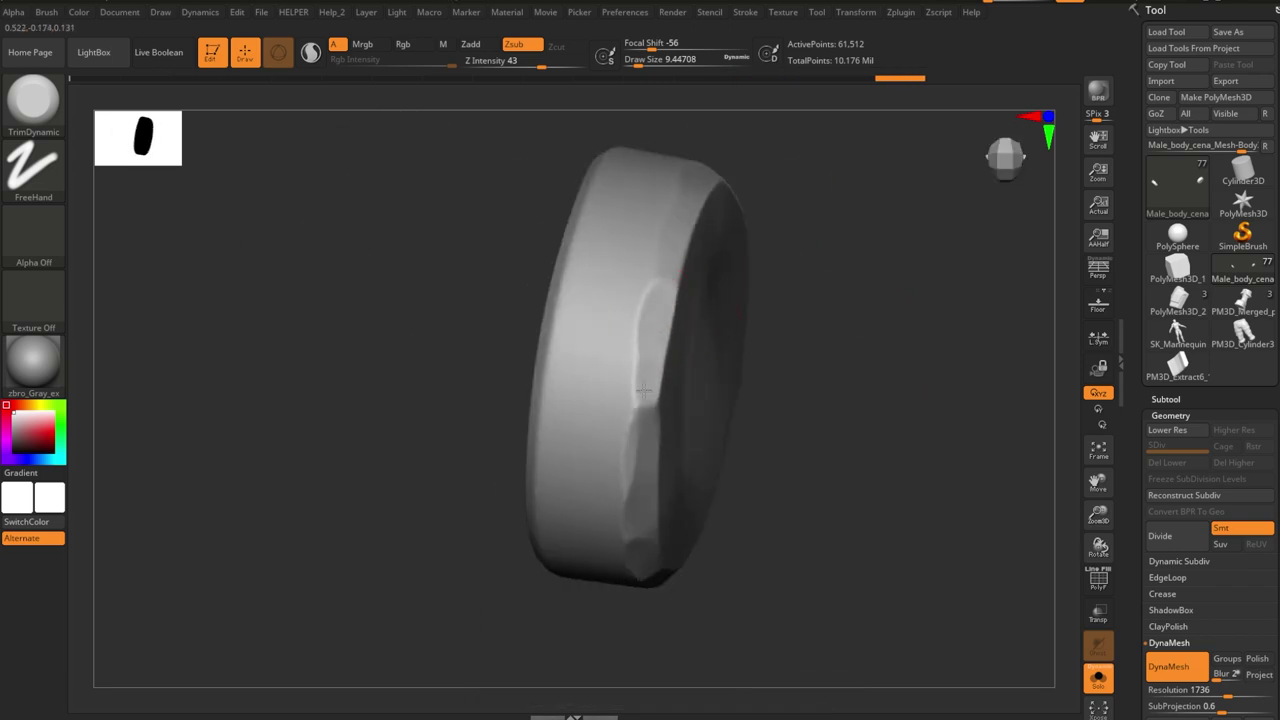
{"action": "mouse_move", "coordinate": [645, 390]}
{"action": "right_mouse_down"}
{"action": "mouse_move", "coordinate": [843, 337]}
{"action": "mouse_move", "coordinate": [670, 352]}
{"action": "mouse_move", "coordinate": [592, 392]}
{"action": "right_mouse_up"}
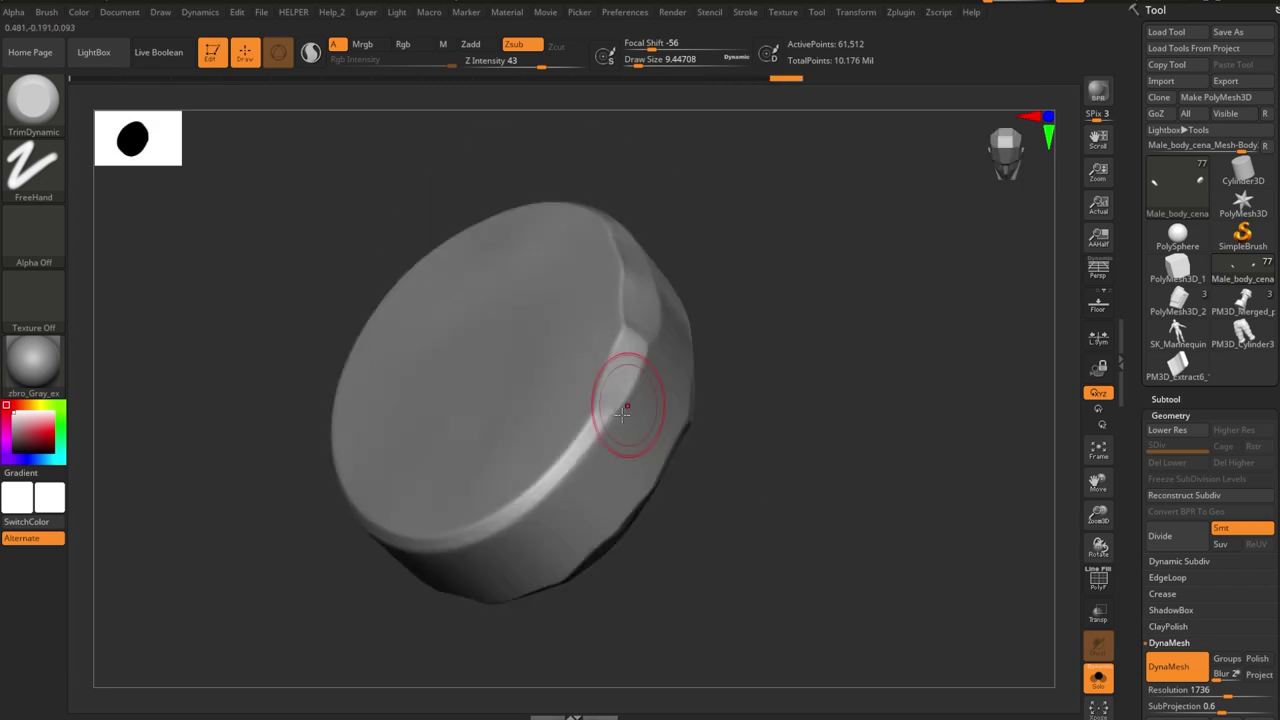
{"action": "right_click_drag", "start_coordinate": [566, 478], "coordinate": [670, 340]}
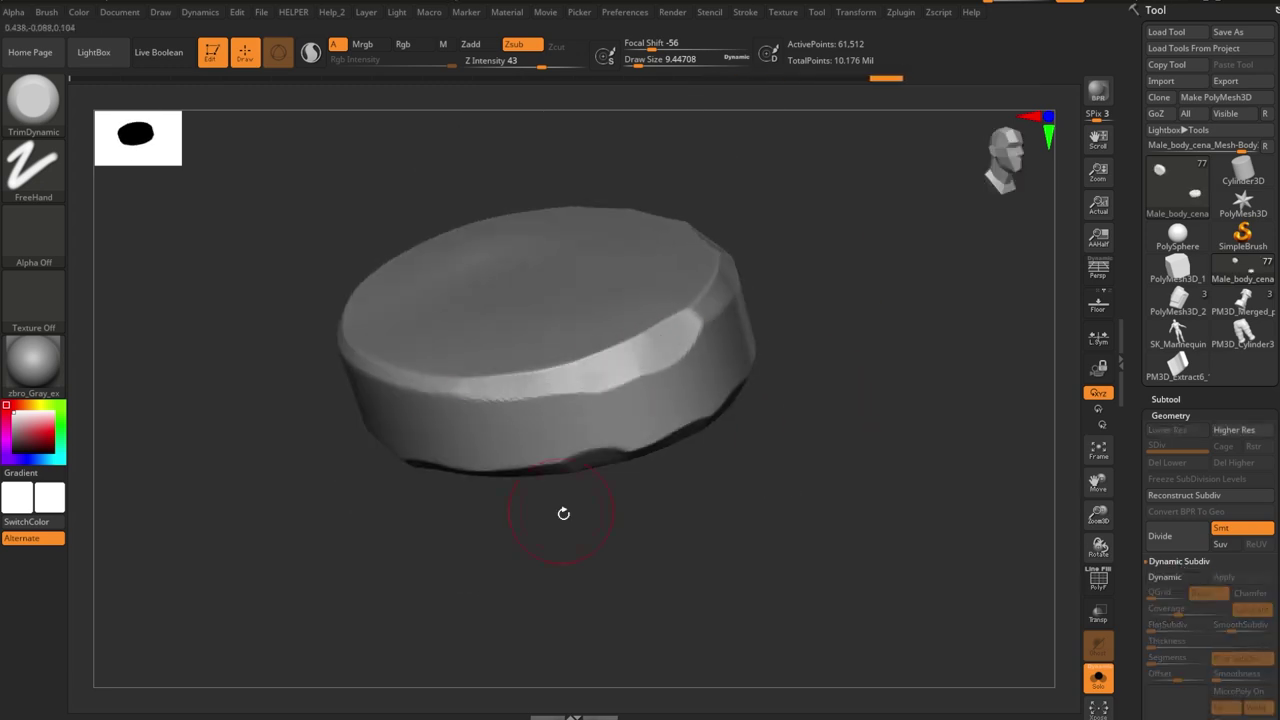
{"action": "mouse_move", "coordinate": [563, 514]}
{"action": "right_mouse_down"}
{"action": "mouse_move", "coordinate": [894, 380]}
{"action": "mouse_move", "coordinate": [800, 209]}
{"action": "mouse_move", "coordinate": [867, 272]}
{"action": "mouse_move", "coordinate": [807, 277]}
{"action": "mouse_move", "coordinate": [538, 199]}
{"action": "right_mouse_up"}
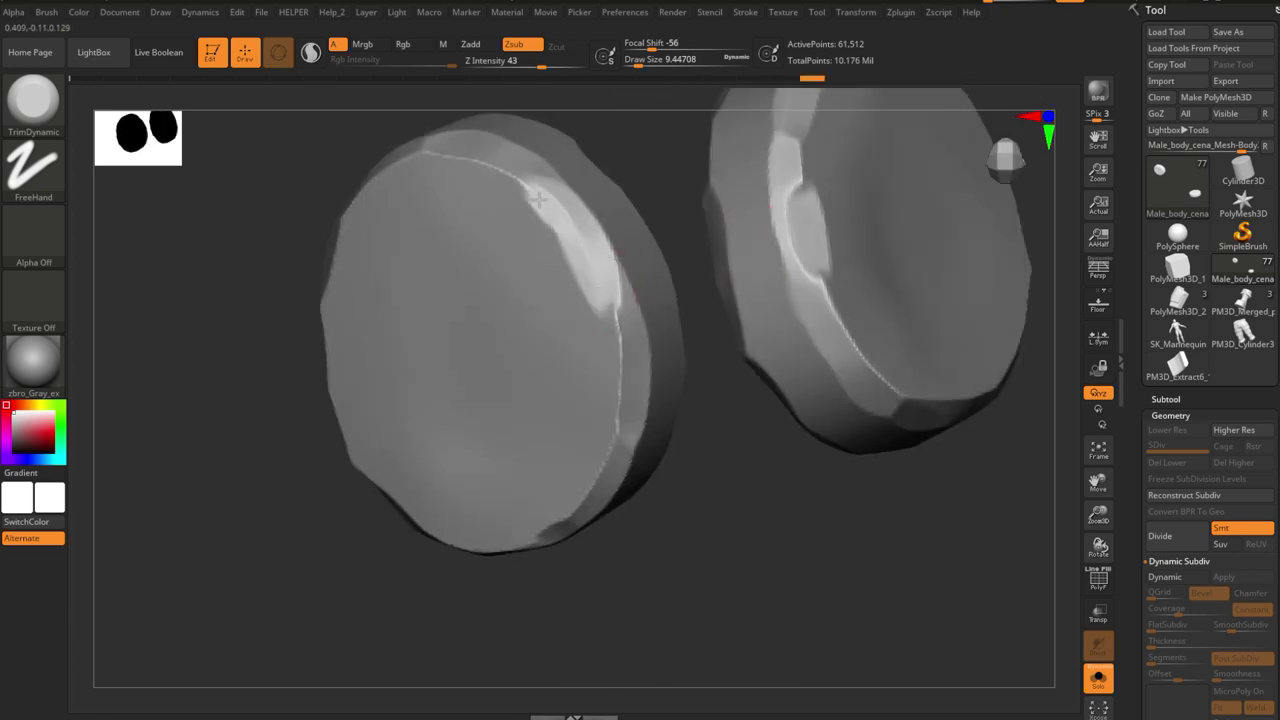
{"action": "mouse_move", "coordinate": [604, 307]}
{"action": "right_mouse_down"}
{"action": "mouse_move", "coordinate": [726, 266]}
{"action": "mouse_move", "coordinate": [806, 463]}
{"action": "mouse_move", "coordinate": [610, 265]}
{"action": "right_mouse_up"}
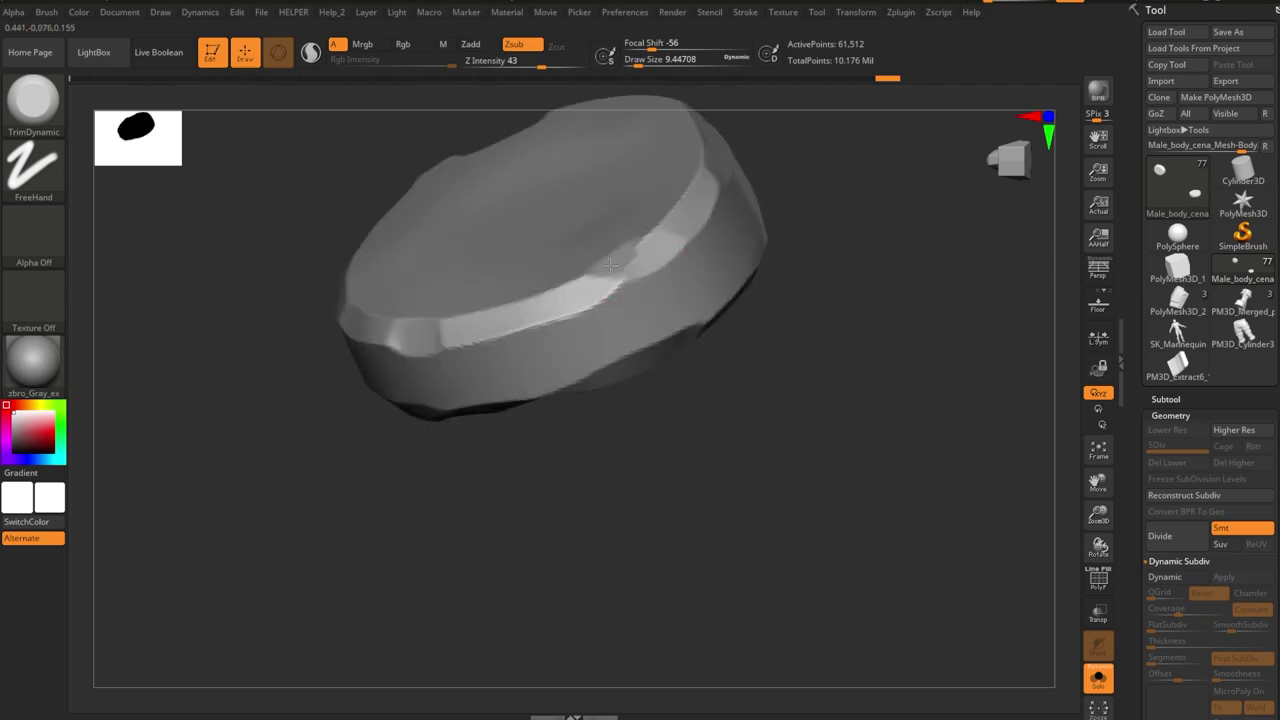
{"action": "mouse_move", "coordinate": [672, 238]}
{"action": "right_mouse_down"}
{"action": "mouse_move", "coordinate": [854, 260]}
{"action": "mouse_move", "coordinate": [873, 357]}
{"action": "right_mouse_up"}
- Solo the band and orbit to check its trimmed edge
{"action": "key", "text": "alt+s"}
{"action": "mouse_move", "coordinate": [840, 417]}
{"action": "right_mouse_down"}
{"action": "mouse_move", "coordinate": [829, 277]}
{"action": "mouse_move", "coordinate": [617, 303]}
{"action": "right_mouse_up"}
{"action": "right_click_drag", "start_coordinate": [601, 367], "coordinate": [586, 330]}
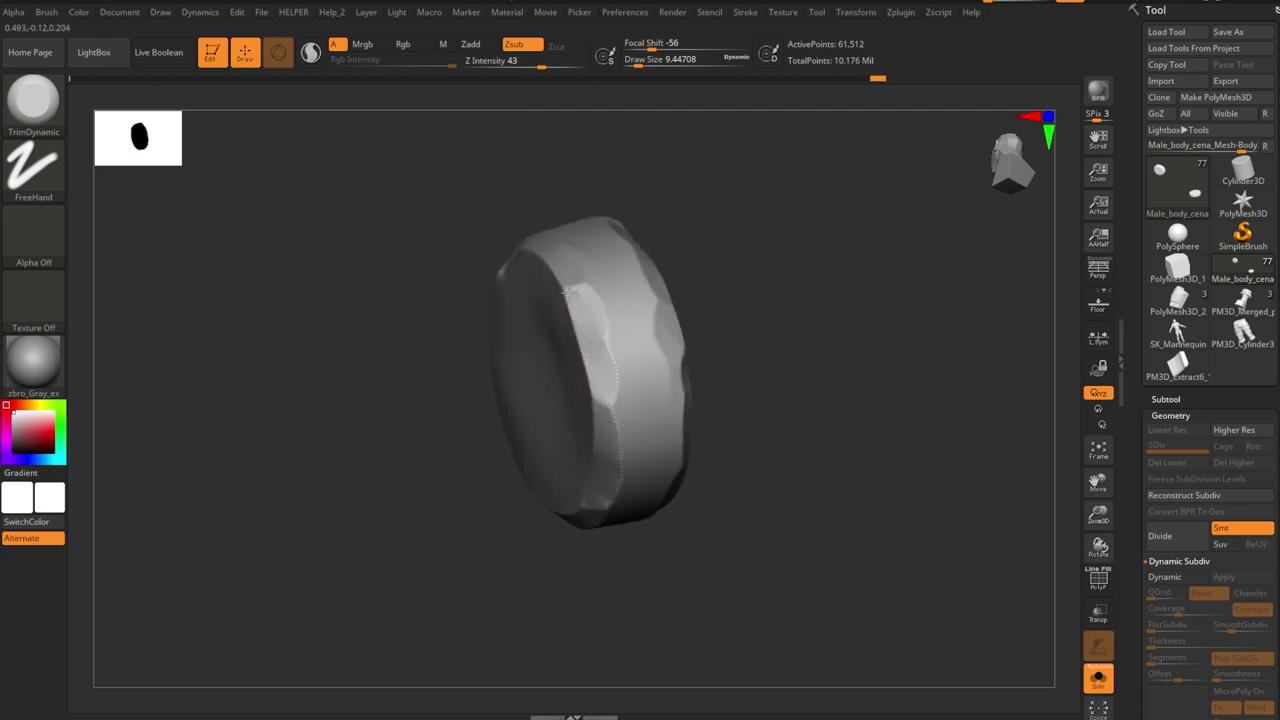
{"action": "mouse_move", "coordinate": [634, 400]}
{"action": "right_mouse_down"}
{"action": "mouse_move", "coordinate": [769, 371]}
{"action": "mouse_move", "coordinate": [843, 409]}
{"action": "mouse_move", "coordinate": [651, 288]}
{"action": "right_mouse_up"}
- With an enlarged DamStandard brush, carve wavy grooves along the band's side and lower edge
{"action": "key", "text": "b"}
{"action": "key", "text": "d"}
{"action": "key", "text": "s"}
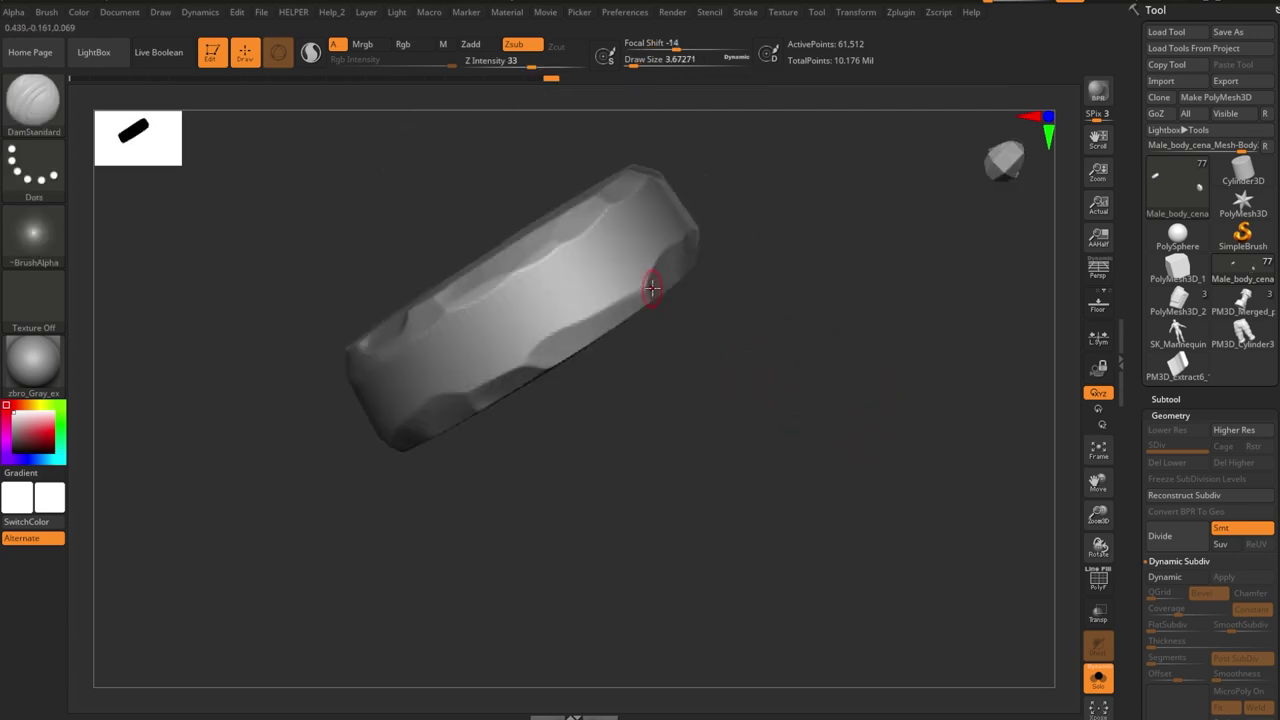
{"action": "right_click_drag", "start_coordinate": [527, 368], "coordinate": [538, 367]}
{"action": "right_click_drag", "start_coordinate": [437, 445], "coordinate": [629, 323]}
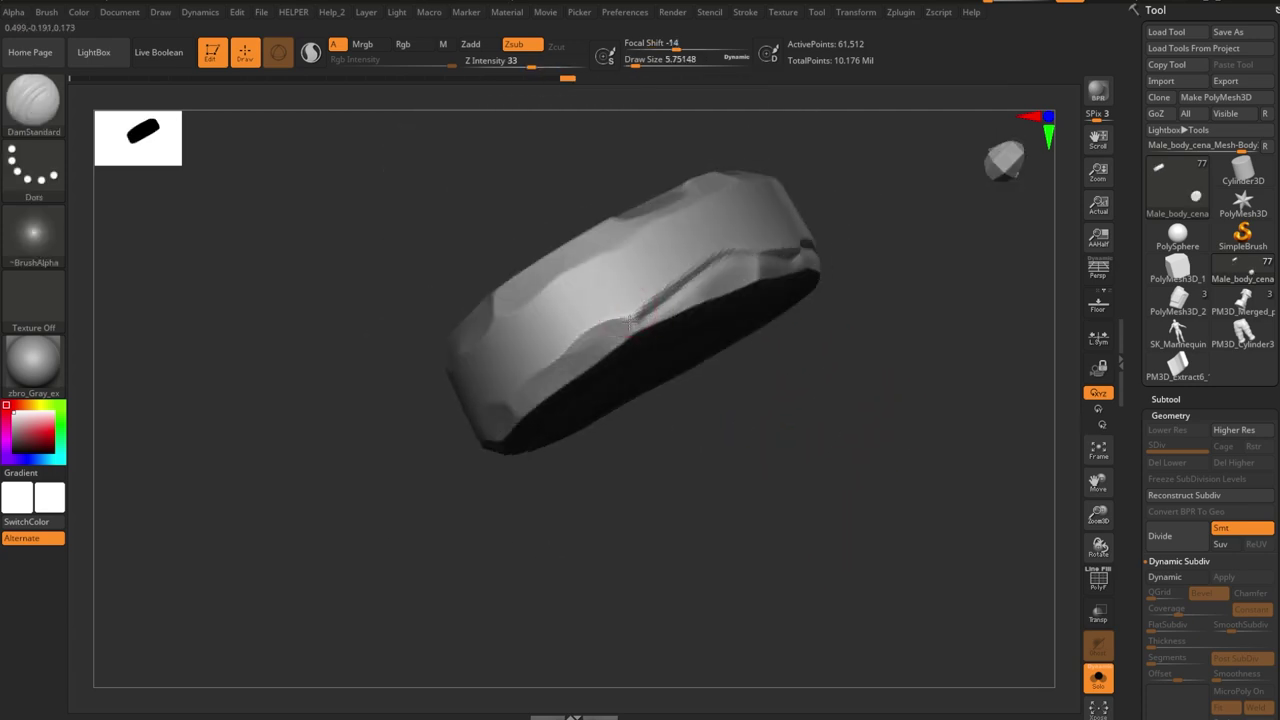
{"action": "mouse_move", "coordinate": [513, 400]}
{"action": "right_mouse_down"}
{"action": "mouse_move", "coordinate": [592, 366]}
{"action": "mouse_move", "coordinate": [689, 354]}
{"action": "mouse_move", "coordinate": [657, 491]}
{"action": "mouse_move", "coordinate": [668, 362]}
{"action": "right_mouse_up"}
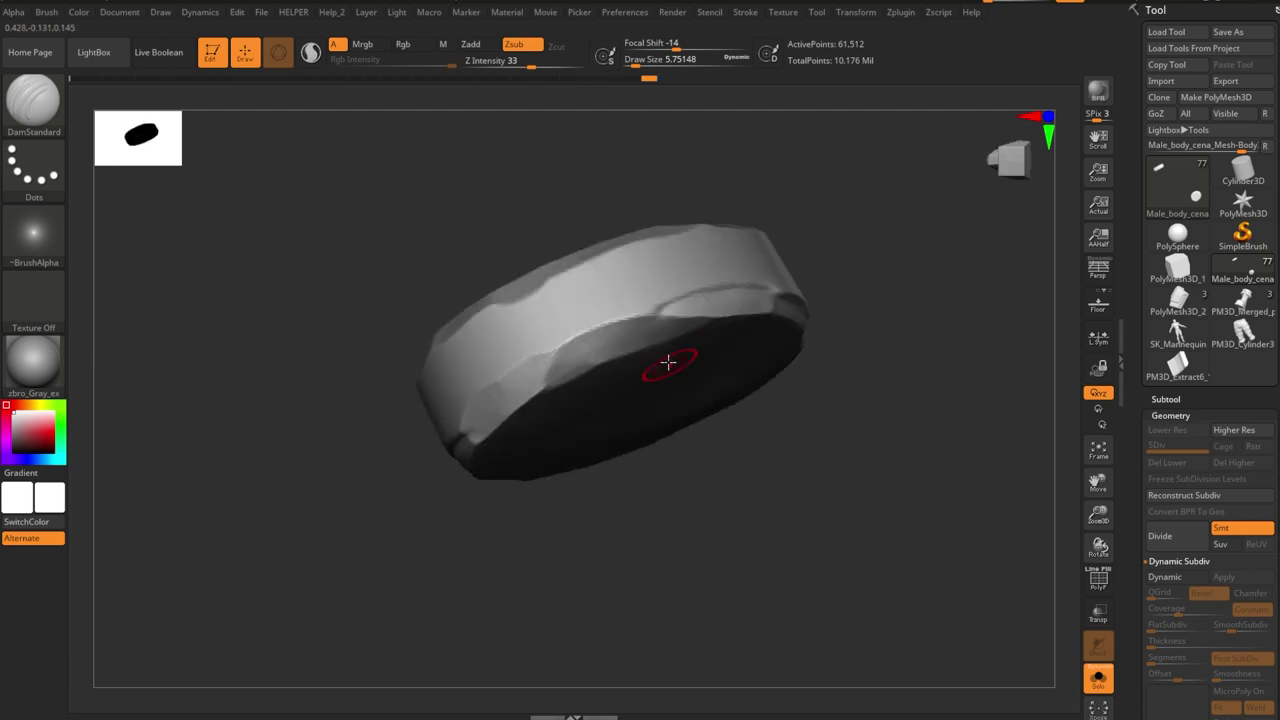
{"action": "right_click_drag", "start_coordinate": [547, 381], "coordinate": [771, 357]}
{"action": "right_click_drag", "start_coordinate": [710, 400], "coordinate": [633, 418]}
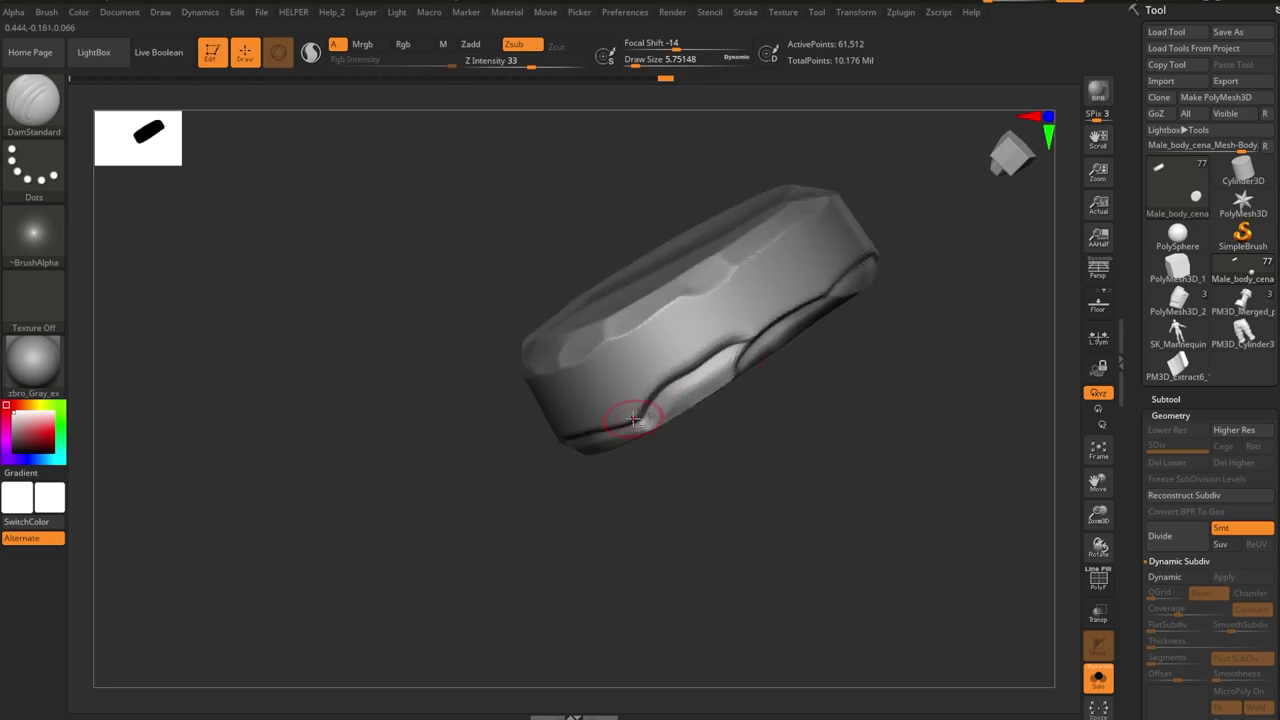
{"action": "mouse_move", "coordinate": [740, 339]}
{"action": "right_mouse_down"}
{"action": "mouse_move", "coordinate": [623, 371]}
{"action": "mouse_move", "coordinate": [726, 429]}
{"action": "right_mouse_up"}
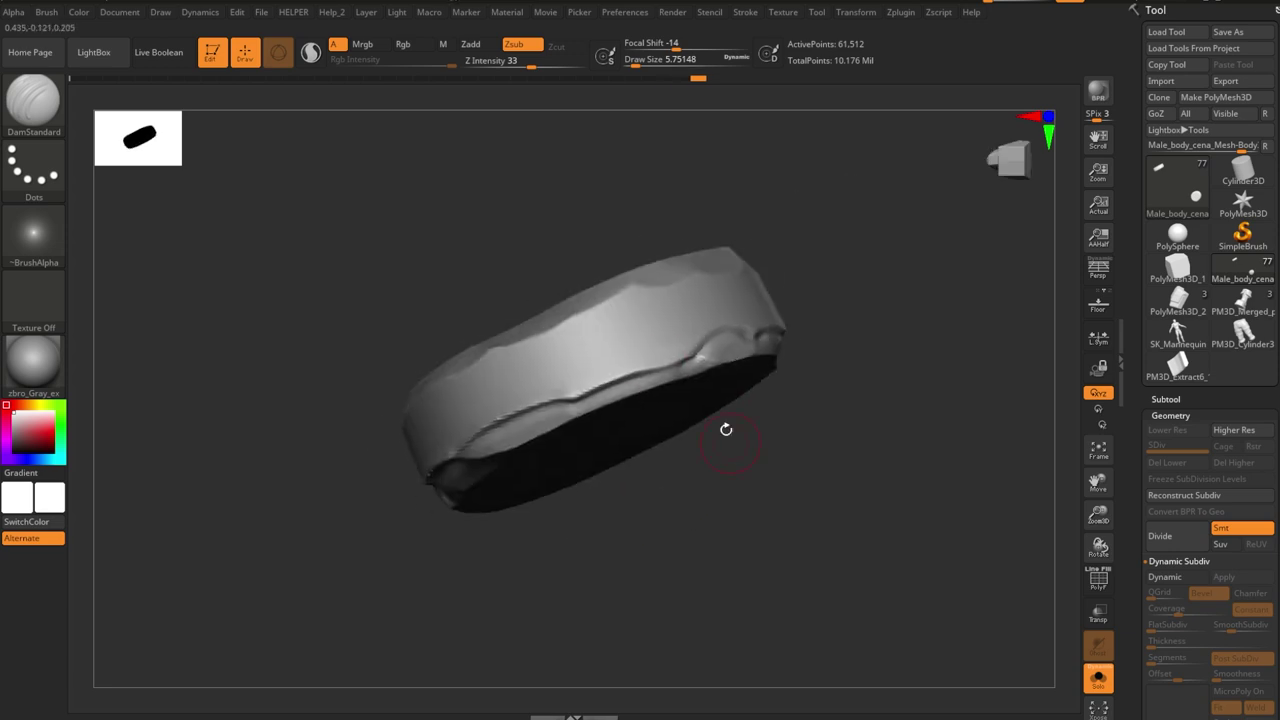
{"action": "right_click_drag", "start_coordinate": [695, 349], "coordinate": [779, 419]}
{"action": "right_click_drag", "start_coordinate": [716, 338], "coordinate": [679, 382]}
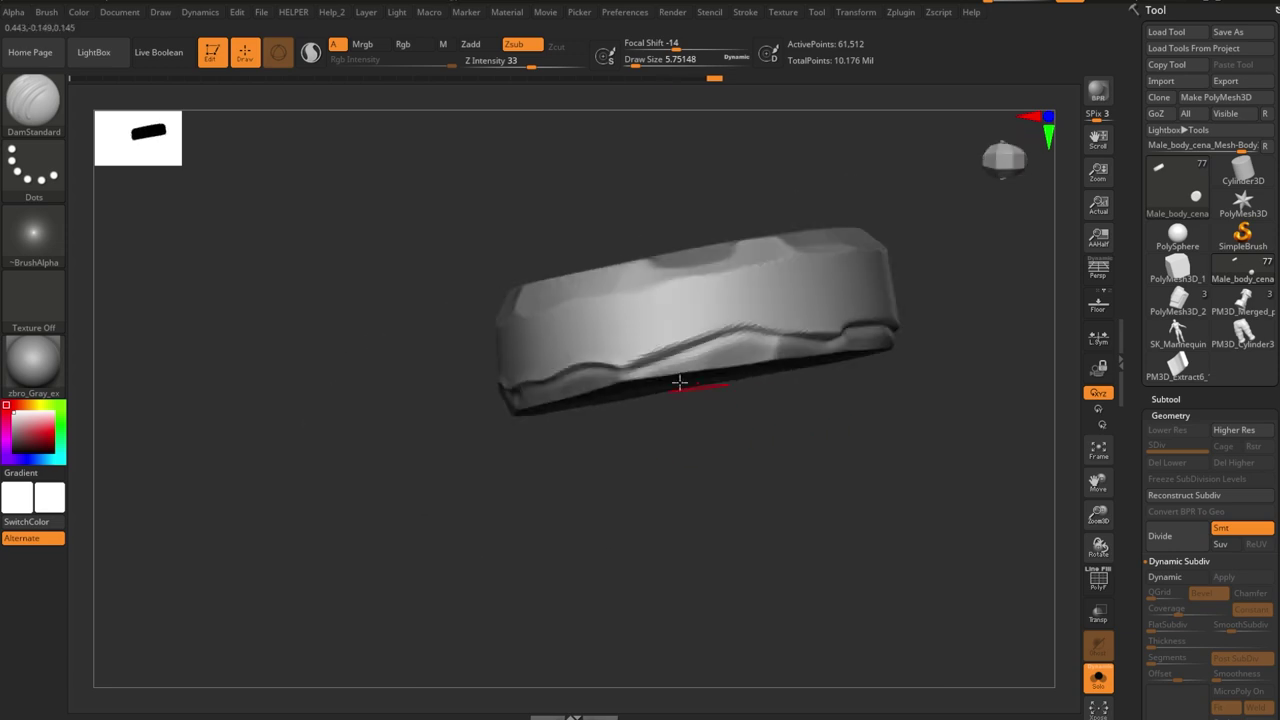
{"action": "mouse_move", "coordinate": [777, 331]}
{"action": "right_mouse_down"}
{"action": "mouse_move", "coordinate": [857, 414]}
{"action": "mouse_move", "coordinate": [754, 365]}
{"action": "mouse_move", "coordinate": [742, 424]}
{"action": "right_mouse_up"}
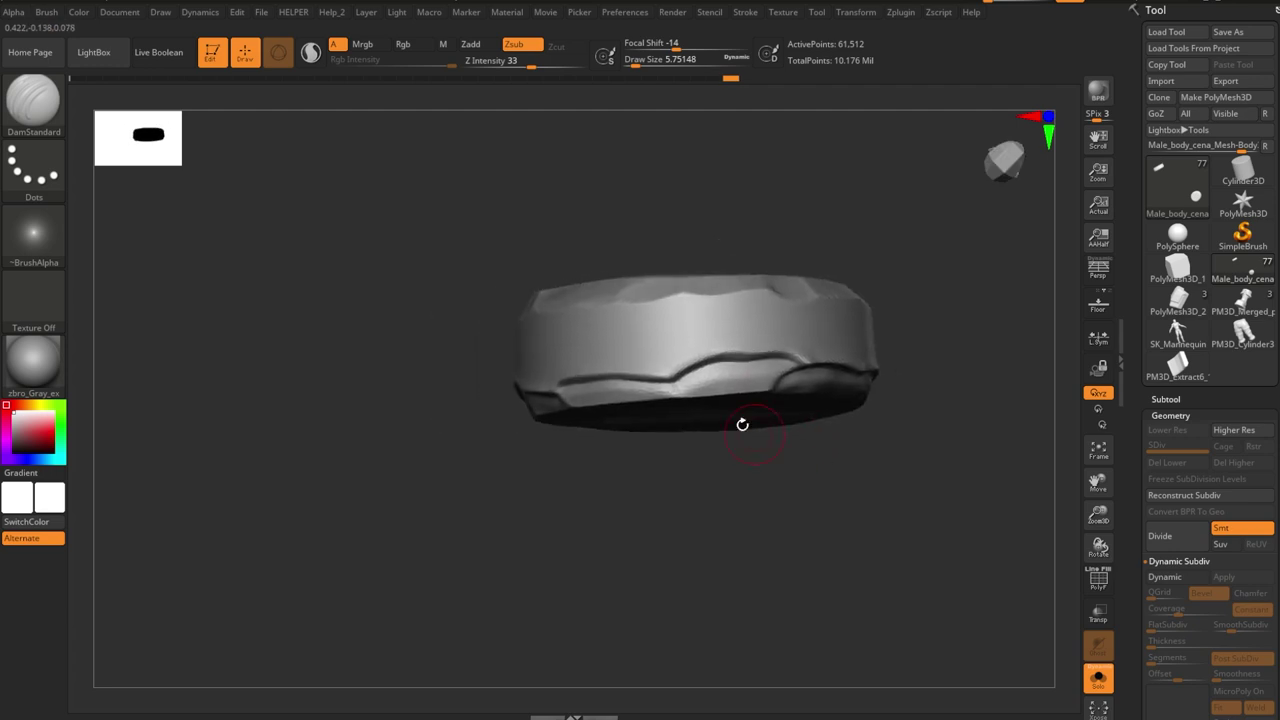
- Carve a nick into the rim and a crack across the band's side, then review
{"action": "mouse_move", "coordinate": [797, 350]}
{"action": "right_mouse_down"}
{"action": "mouse_move", "coordinate": [657, 371]}
{"action": "mouse_move", "coordinate": [866, 509]}
{"action": "mouse_move", "coordinate": [825, 308]}
{"action": "right_mouse_up"}
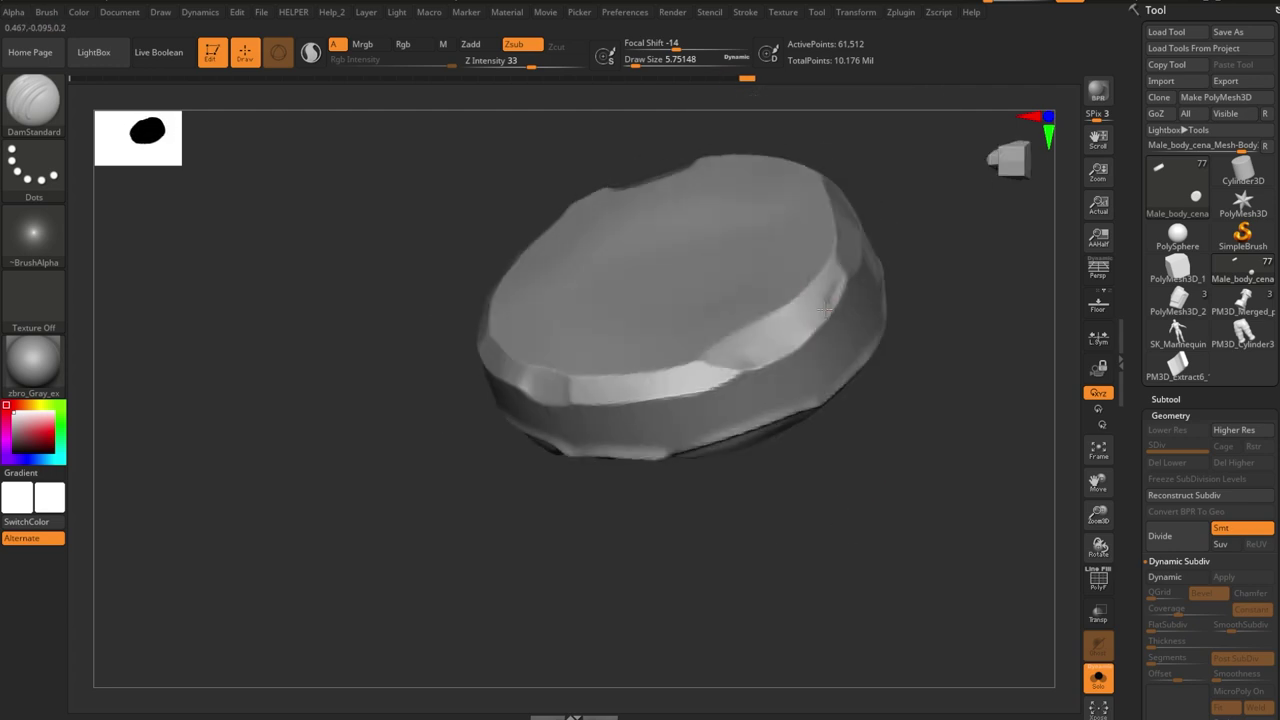
{"action": "right_click_drag", "start_coordinate": [666, 389], "coordinate": [757, 360]}
{"action": "mouse_move", "coordinate": [648, 335]}
{"action": "right_mouse_down"}
{"action": "mouse_move", "coordinate": [829, 480]}
{"action": "mouse_move", "coordinate": [654, 334]}
{"action": "mouse_move", "coordinate": [625, 392]}
{"action": "right_mouse_up"}
{"action": "right_click_drag", "start_coordinate": [869, 301], "coordinate": [675, 341]}
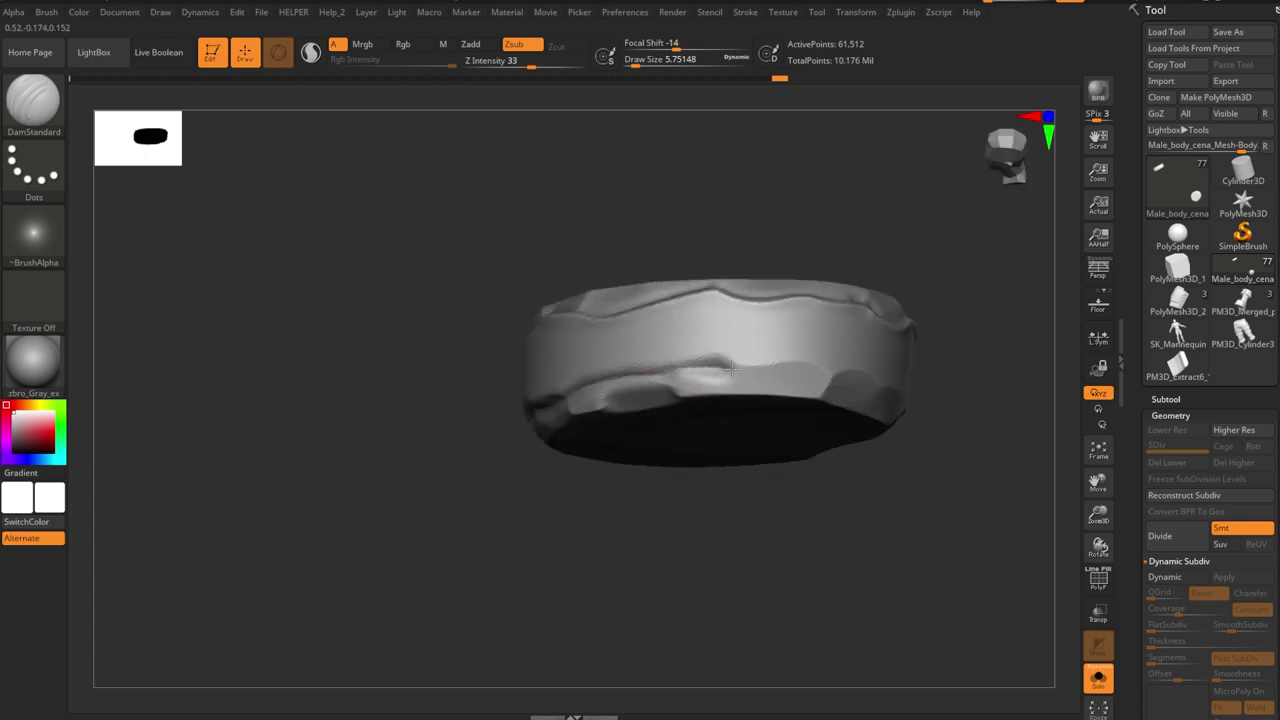
{"action": "mouse_move", "coordinate": [818, 388]}
{"action": "right_mouse_down"}
{"action": "mouse_move", "coordinate": [640, 509]}
{"action": "mouse_move", "coordinate": [740, 349]}
{"action": "right_mouse_up"}
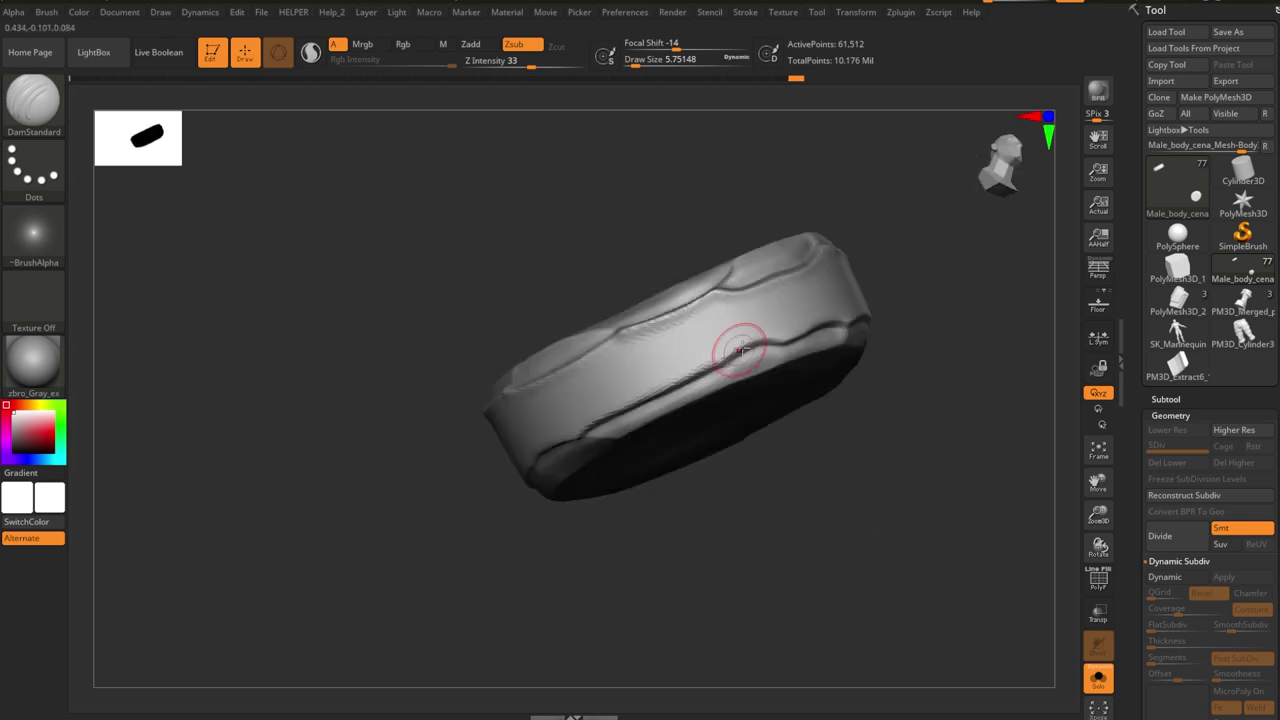
{"action": "right_click_drag", "start_coordinate": [572, 474], "coordinate": [650, 410]}
{"action": "right_click_drag", "start_coordinate": [585, 450], "coordinate": [757, 413]}
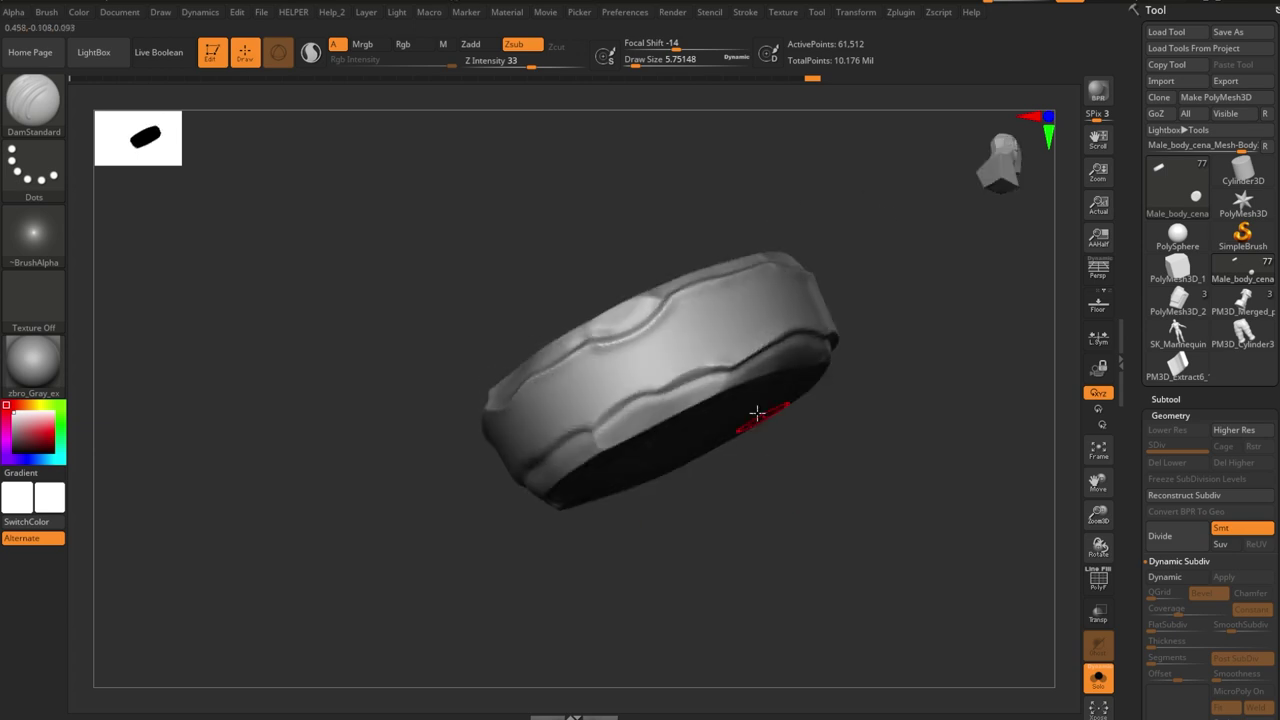
{"action": "mouse_move", "coordinate": [587, 428]}
{"action": "right_mouse_down"}
{"action": "mouse_move", "coordinate": [540, 470]}
{"action": "mouse_move", "coordinate": [720, 329]}
{"action": "mouse_move", "coordinate": [720, 452]}
{"action": "mouse_move", "coordinate": [598, 340]}
{"action": "mouse_move", "coordinate": [682, 338]}
{"action": "right_mouse_up"}
{"action": "mouse_move", "coordinate": [592, 447]}
{"action": "right_mouse_down"}
{"action": "mouse_move", "coordinate": [832, 423]}
{"action": "mouse_move", "coordinate": [731, 477]}
{"action": "right_mouse_up"}
{"action": "key", "text": "ctrl"}
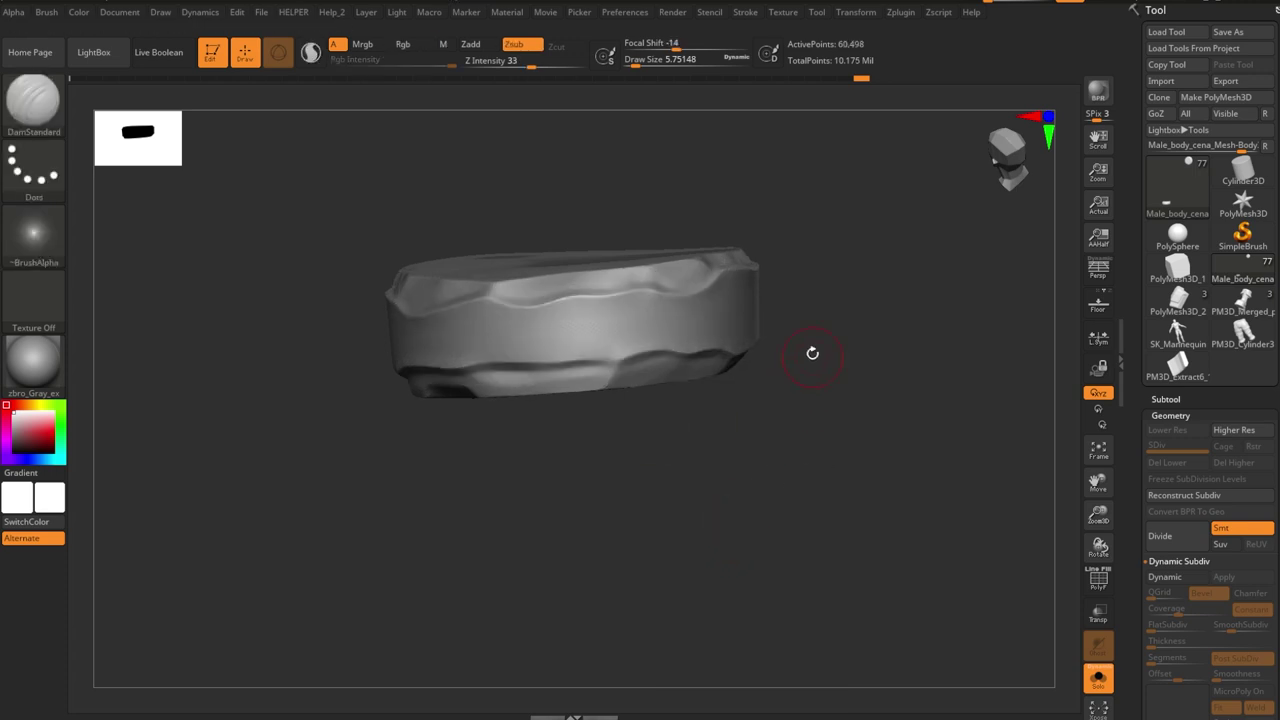
- Subdivide the faceted forearm band once and orbit around the ring to inspect it
{"action": "key", "text": "ctrl+d"}
{"action": "mouse_move", "coordinate": [811, 351]}
{"action": "right_mouse_down"}
{"action": "mouse_move", "coordinate": [903, 277]}
{"action": "mouse_move", "coordinate": [860, 426]}
{"action": "mouse_move", "coordinate": [598, 284]}
{"action": "right_mouse_up"}
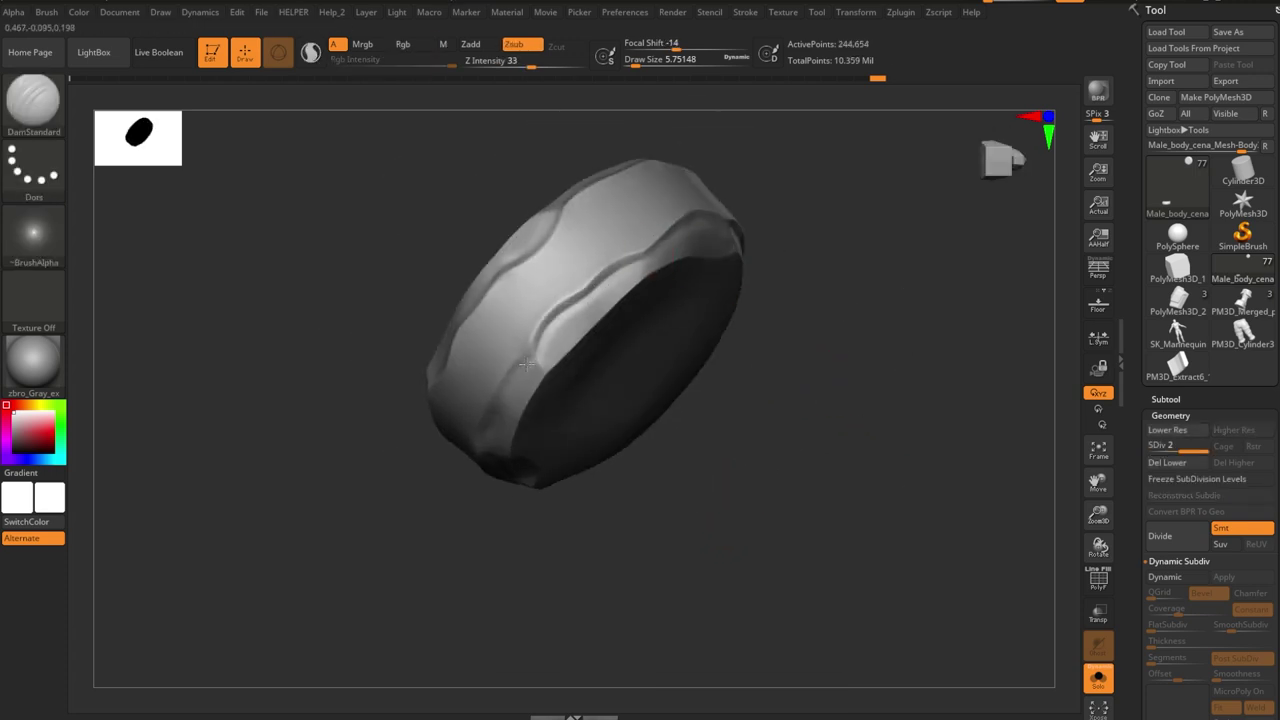
{"action": "right_click_drag", "start_coordinate": [526, 364], "coordinate": [588, 308]}
{"action": "right_click_drag", "start_coordinate": [653, 430], "coordinate": [666, 321]}
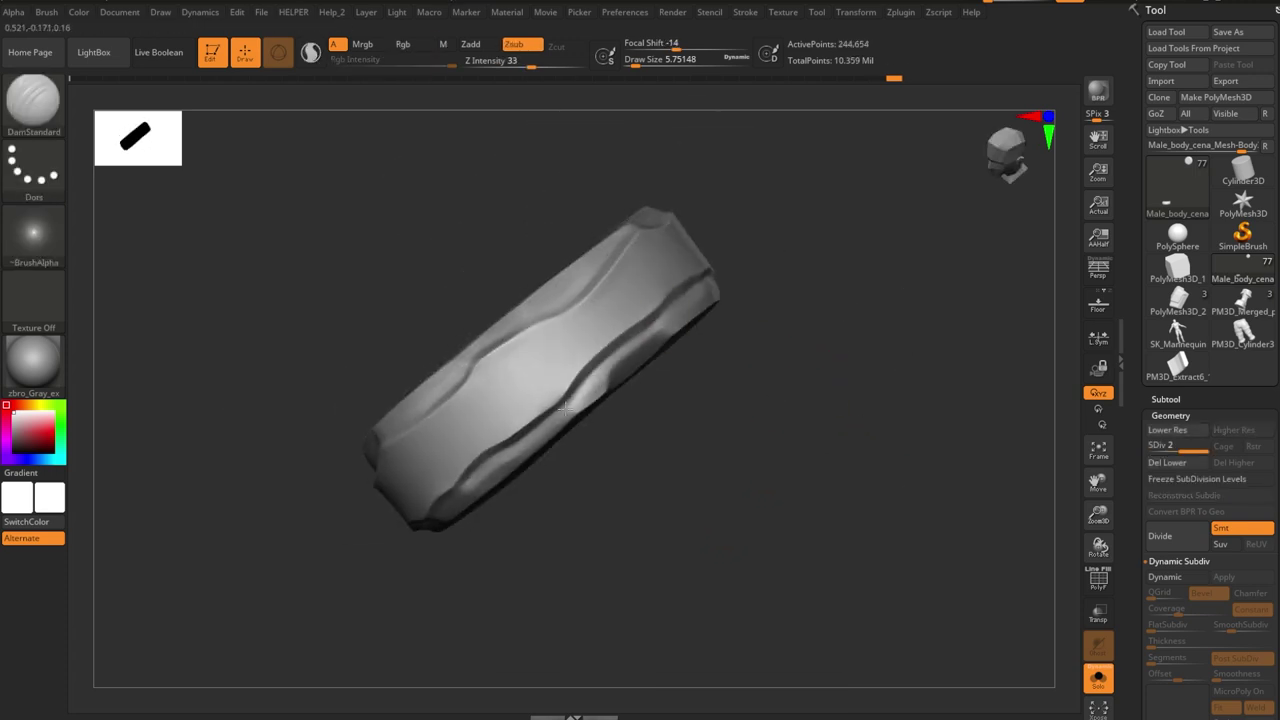
{"action": "mouse_move", "coordinate": [565, 408]}
{"action": "right_mouse_down"}
{"action": "mouse_move", "coordinate": [686, 374]}
{"action": "mouse_move", "coordinate": [702, 298]}
{"action": "right_mouse_up"}
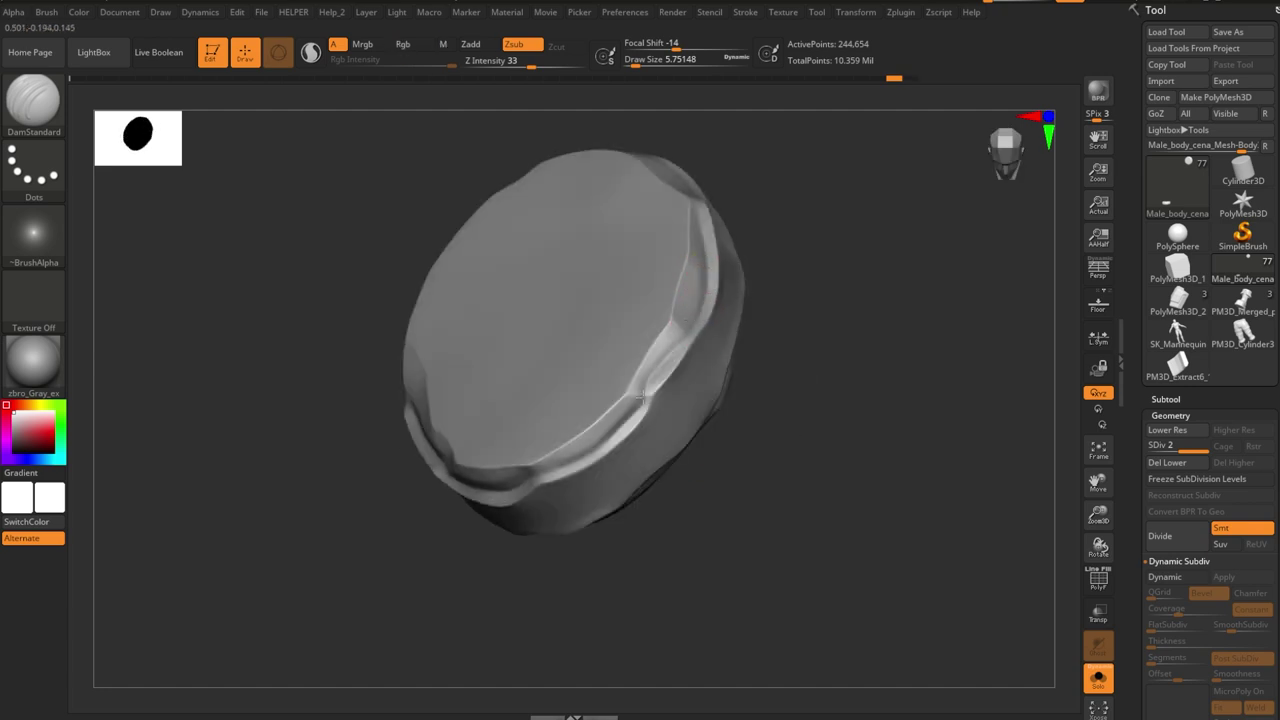
{"action": "right_click_drag", "start_coordinate": [530, 478], "coordinate": [709, 370]}
{"action": "mouse_move", "coordinate": [588, 376]}
{"action": "right_mouse_down"}
{"action": "mouse_move", "coordinate": [849, 509]}
{"action": "mouse_move", "coordinate": [1071, 471]}
{"action": "mouse_move", "coordinate": [755, 286]}
{"action": "right_mouse_up"}
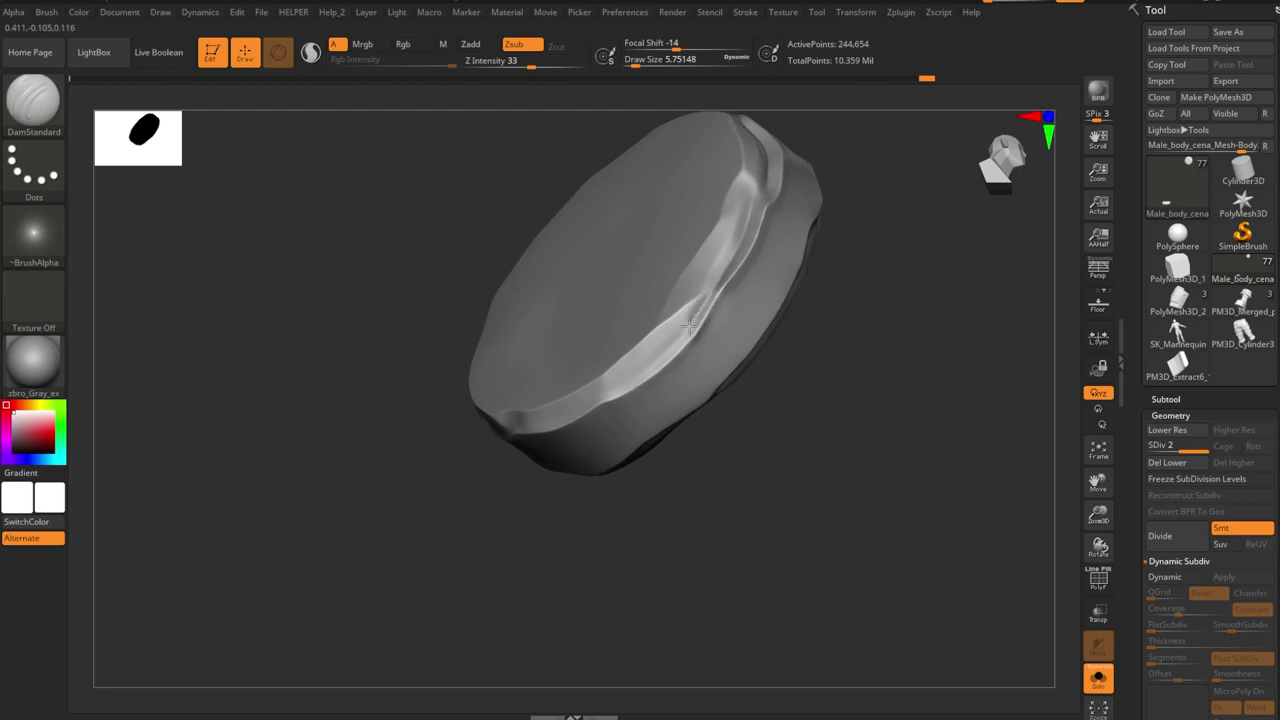
{"action": "mouse_move", "coordinate": [690, 323]}
{"action": "right_mouse_down"}
{"action": "mouse_move", "coordinate": [886, 463]}
{"action": "mouse_move", "coordinate": [580, 370]}
{"action": "right_mouse_up"}
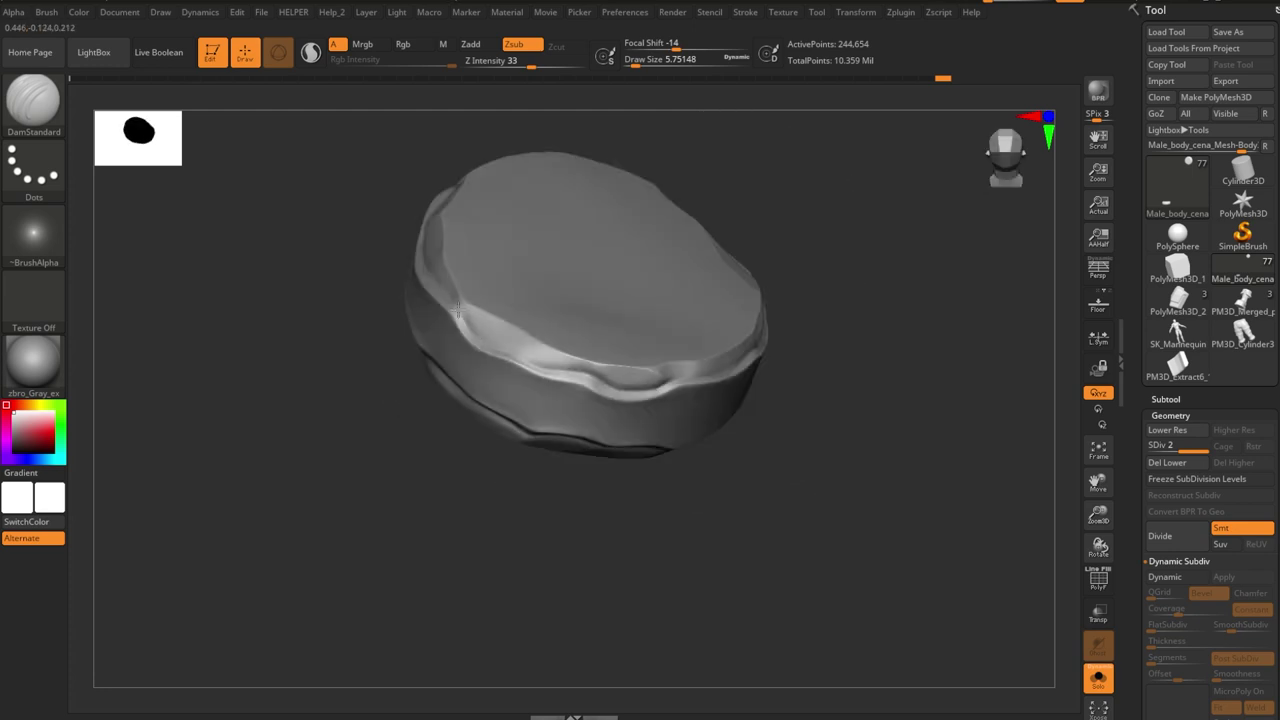
{"action": "mouse_move", "coordinate": [458, 310]}
{"action": "right_mouse_down"}
{"action": "mouse_move", "coordinate": [883, 337]}
{"action": "mouse_move", "coordinate": [785, 293]}
{"action": "right_mouse_up"}
{"action": "mouse_move", "coordinate": [658, 371]}
{"action": "right_mouse_down"}
{"action": "mouse_move", "coordinate": [749, 477]}
{"action": "mouse_move", "coordinate": [813, 380]}
{"action": "right_mouse_up"}
{"action": "right_click_drag", "start_coordinate": [734, 348], "coordinate": [798, 367]}
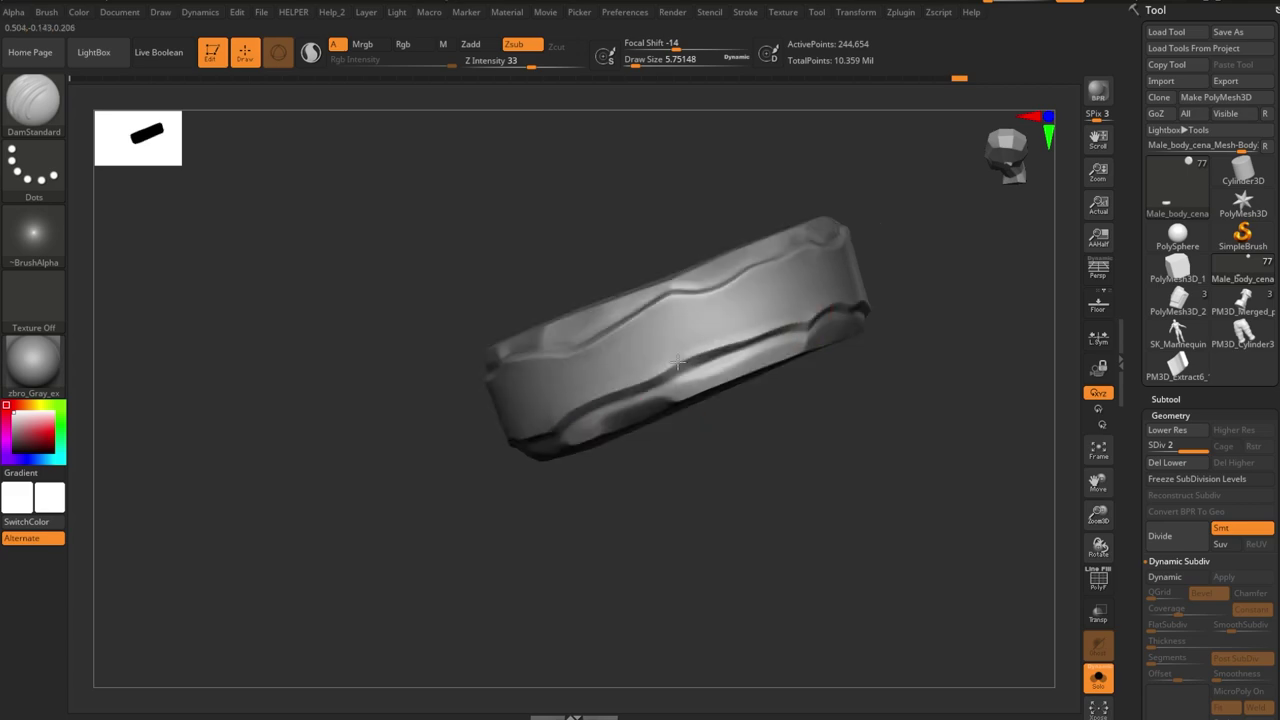
{"action": "mouse_move", "coordinate": [679, 363]}
{"action": "right_mouse_down"}
{"action": "mouse_move", "coordinate": [840, 511]}
{"action": "mouse_move", "coordinate": [714, 366]}
{"action": "right_mouse_up"}
- Pick the TrimDynamic brush, drop the band to its lowest SDiv and view it in Solo
{"action": "key", "text": "b"}
{"action": "key", "text": "t"}
{"action": "key", "text": "d"}
{"action": "key", "text": "shift+d"}
{"action": "mouse_move", "coordinate": [763, 563]}
{"action": "right_mouse_down", "text": "ctrl"}
{"action": "mouse_move", "coordinate": [784, 444]}
{"action": "mouse_move", "coordinate": [929, 394]}
{"action": "mouse_move", "coordinate": [609, 534]}
{"action": "mouse_move", "coordinate": [715, 276]}
{"action": "mouse_move", "coordinate": [829, 286]}
{"action": "mouse_move", "coordinate": [931, 257]}
{"action": "mouse_move", "coordinate": [712, 322]}
{"action": "right_mouse_up", "text": "ctrl"}
{"action": "key", "text": "ctrl+shift+s"}
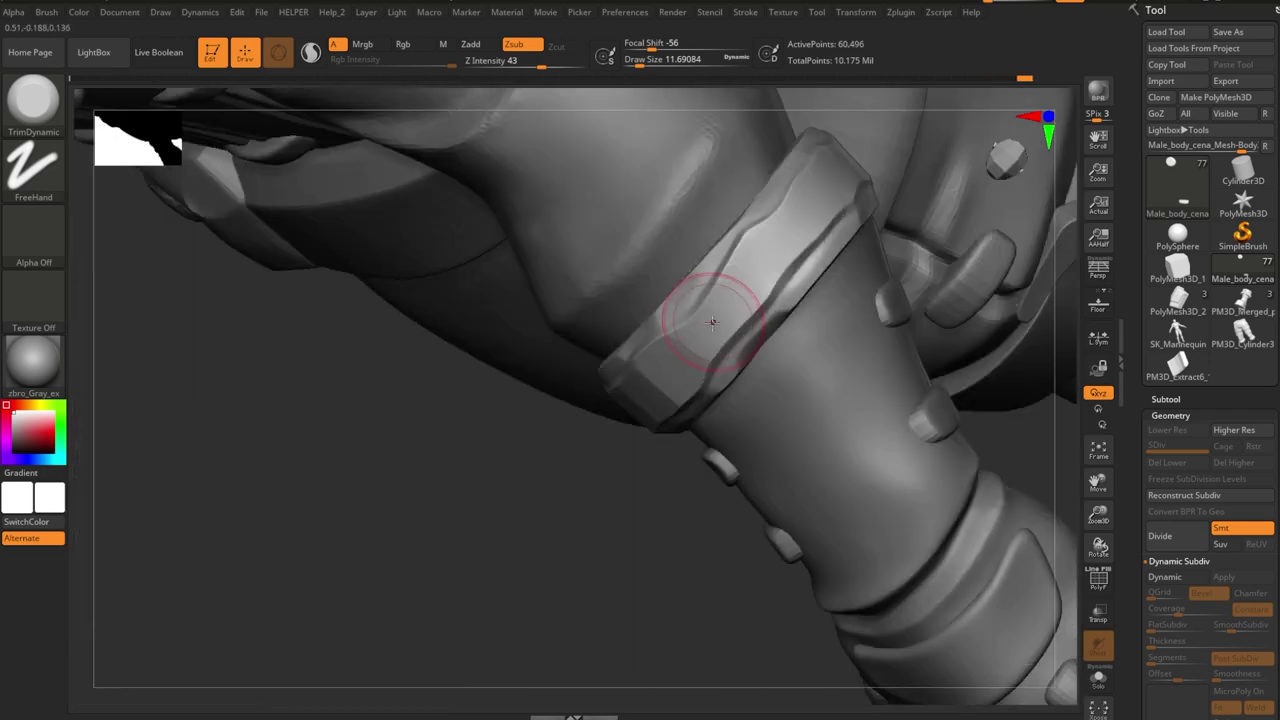
{"action": "key", "text": "ctrl+shift+s"}
{"action": "mouse_move", "coordinate": [680, 537]}
{"action": "right_mouse_down"}
{"action": "mouse_move", "coordinate": [775, 340]}
{"action": "mouse_move", "coordinate": [760, 380]}
{"action": "mouse_move", "coordinate": [843, 379]}
{"action": "mouse_move", "coordinate": [829, 391]}
{"action": "mouse_move", "coordinate": [787, 343]}
{"action": "right_mouse_up"}
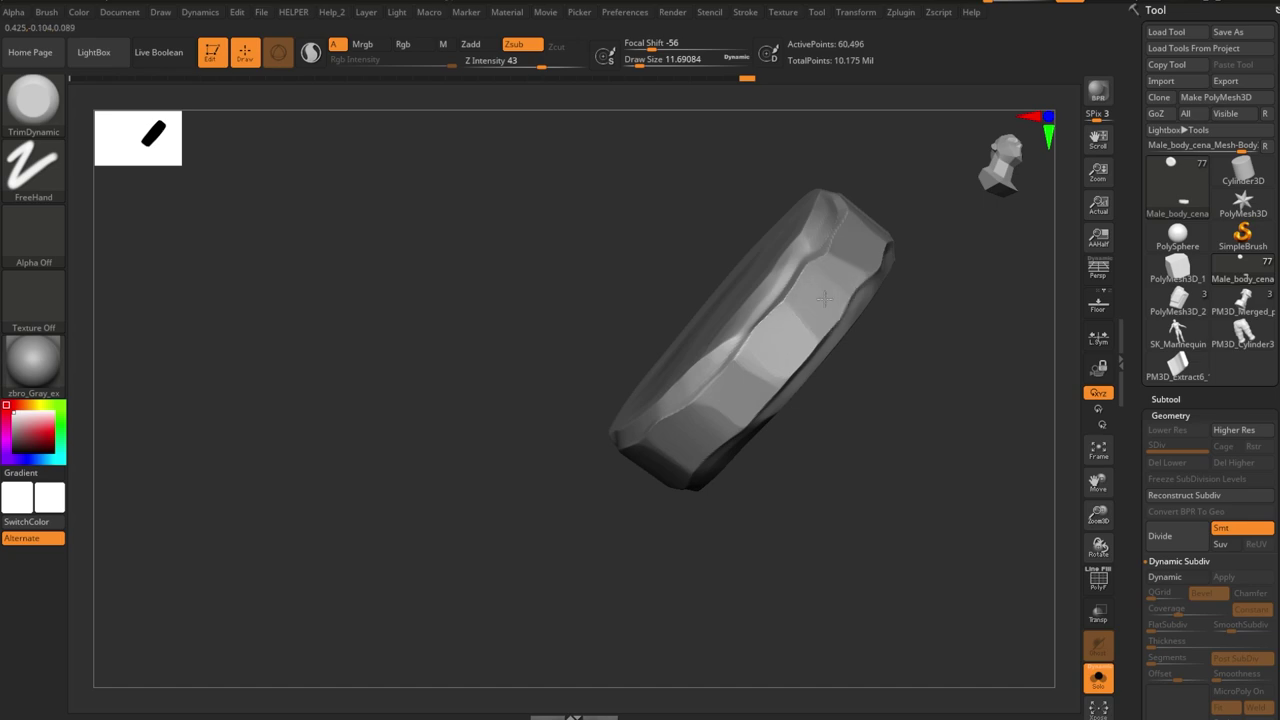
{"action": "mouse_move", "coordinate": [824, 298]}
{"action": "right_mouse_down"}
{"action": "mouse_move", "coordinate": [814, 543]}
{"action": "mouse_move", "coordinate": [891, 368]}
{"action": "mouse_move", "coordinate": [940, 314]}
{"action": "mouse_move", "coordinate": [920, 300]}
{"action": "right_mouse_up"}
- Show the Extract7 flared cuff in Solo and orbit around it to inspect the diagonal creases
{"action": "key", "text": "ctrl+shift+s"}
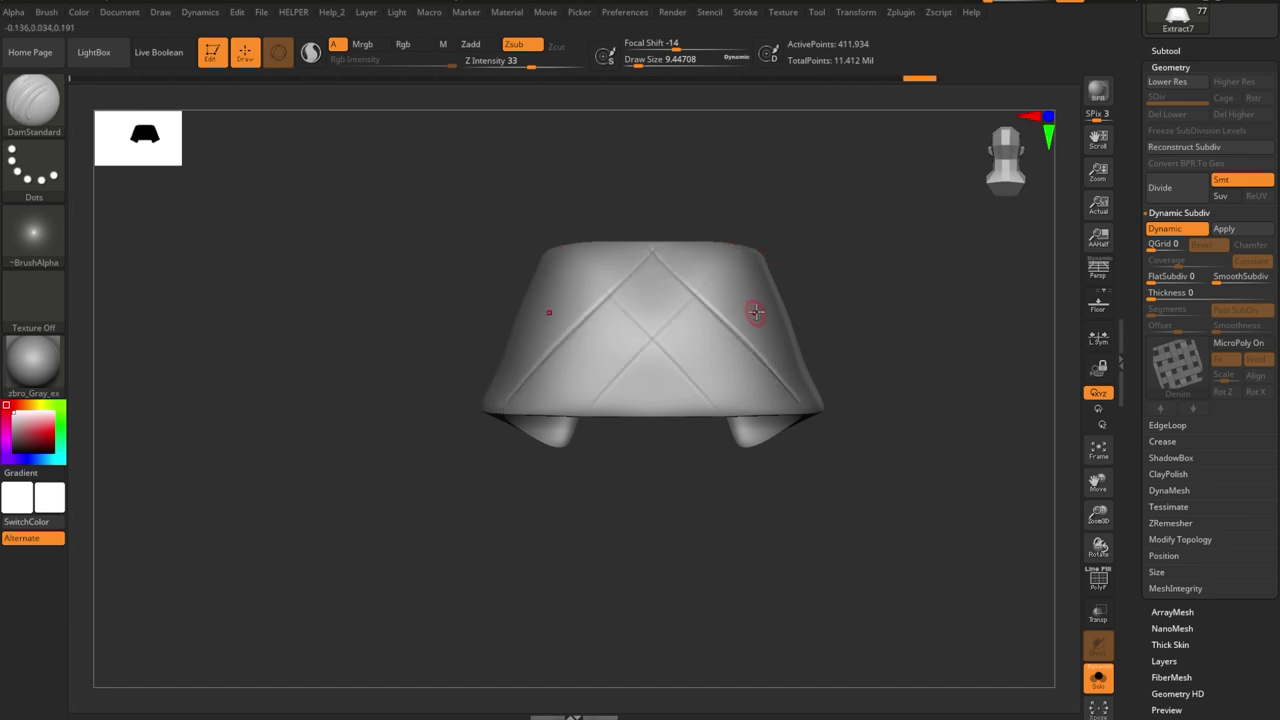
{"action": "mouse_move", "coordinate": [745, 415]}
{"action": "right_mouse_down"}
{"action": "mouse_move", "coordinate": [851, 426]}
{"action": "mouse_move", "coordinate": [879, 395]}
{"action": "right_mouse_up"}
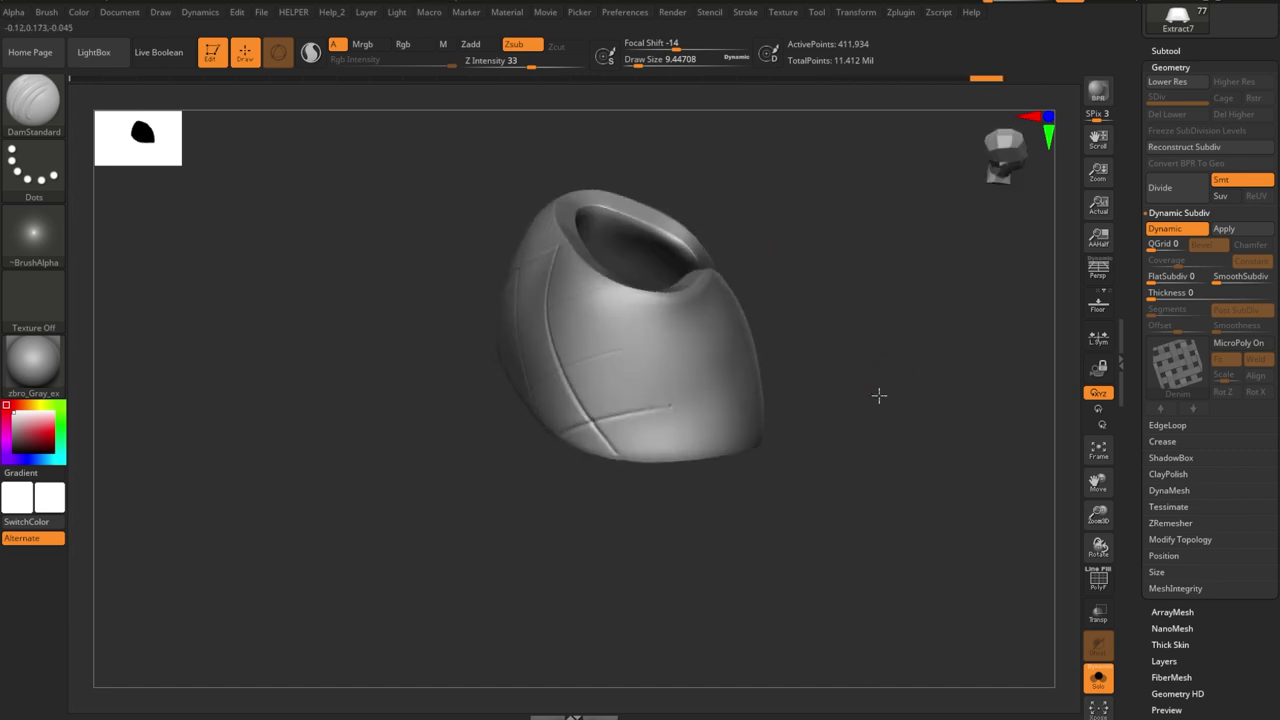
{"action": "right_click_drag", "start_coordinate": [592, 422], "coordinate": [587, 422]}
{"action": "right_click_drag", "start_coordinate": [796, 307], "coordinate": [820, 318]}
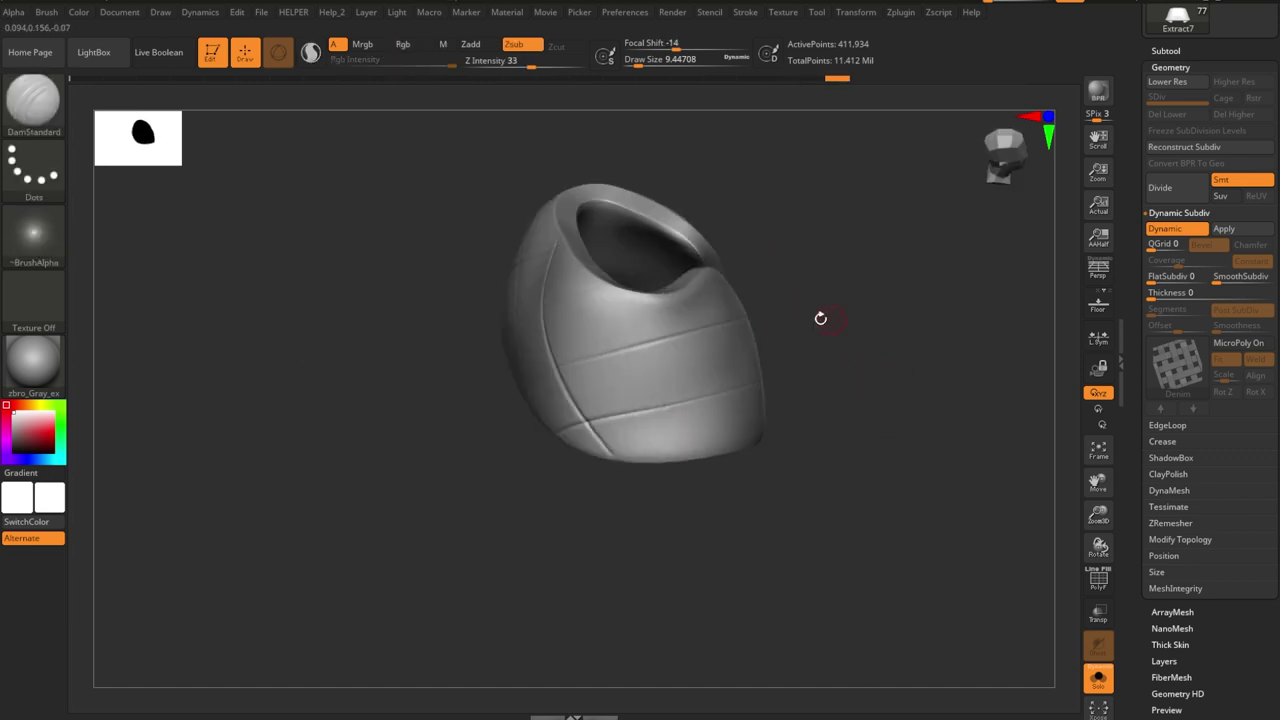
{"action": "mouse_move", "coordinate": [601, 285]}
{"action": "right_mouse_down"}
{"action": "mouse_move", "coordinate": [586, 263]}
{"action": "mouse_move", "coordinate": [669, 451]}
{"action": "mouse_move", "coordinate": [751, 359]}
{"action": "right_mouse_up"}
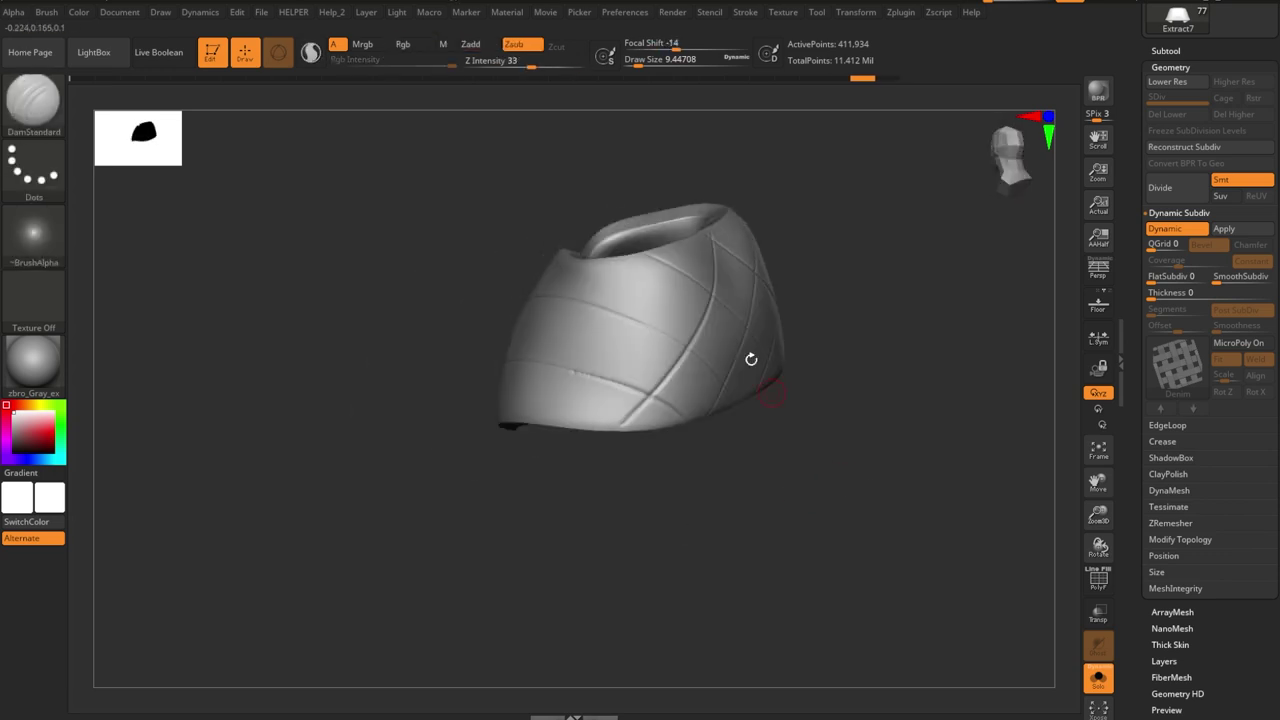
{"action": "mouse_move", "coordinate": [537, 408]}
{"action": "right_mouse_down"}
{"action": "mouse_move", "coordinate": [623, 497]}
{"action": "mouse_move", "coordinate": [600, 497]}
{"action": "mouse_move", "coordinate": [686, 546]}
{"action": "mouse_move", "coordinate": [687, 528]}
{"action": "mouse_move", "coordinate": [740, 557]}
{"action": "mouse_move", "coordinate": [635, 364]}
{"action": "right_mouse_up"}
{"action": "mouse_move", "coordinate": [651, 463]}
{"action": "right_mouse_down"}
{"action": "mouse_move", "coordinate": [633, 505]}
{"action": "mouse_move", "coordinate": [651, 366]}
{"action": "mouse_move", "coordinate": [899, 490]}
{"action": "mouse_move", "coordinate": [629, 357]}
{"action": "mouse_move", "coordinate": [620, 534]}
{"action": "right_mouse_up"}
- Switch to ClayBuildup and pad the front diamond cells symmetrically, undoing the last two strokes
{"action": "key", "text": "b"}
{"action": "key", "text": "c"}
{"action": "key", "text": "b"}
{"action": "key", "text": "space"}
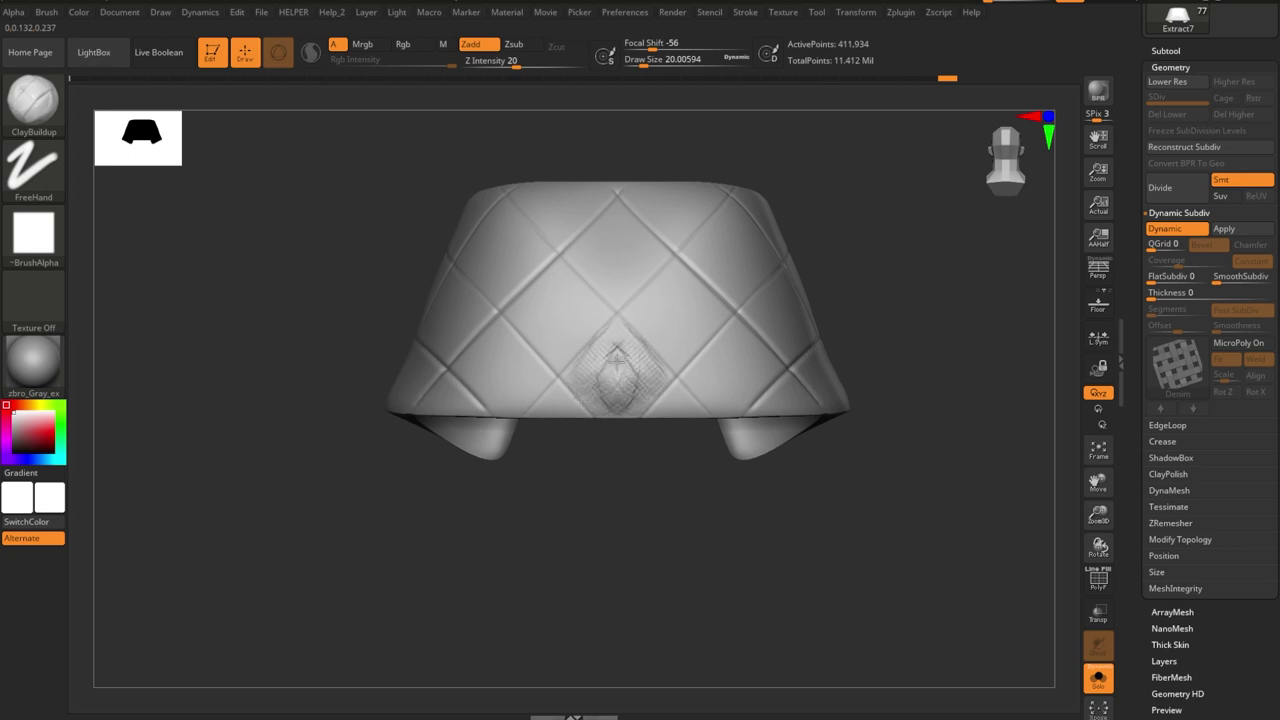
{"action": "right_click_drag", "start_coordinate": [617, 357], "coordinate": [625, 432], "text": "alt"}
{"action": "left_click_drag", "start_coordinate": [627, 345], "coordinate": [629, 306]}
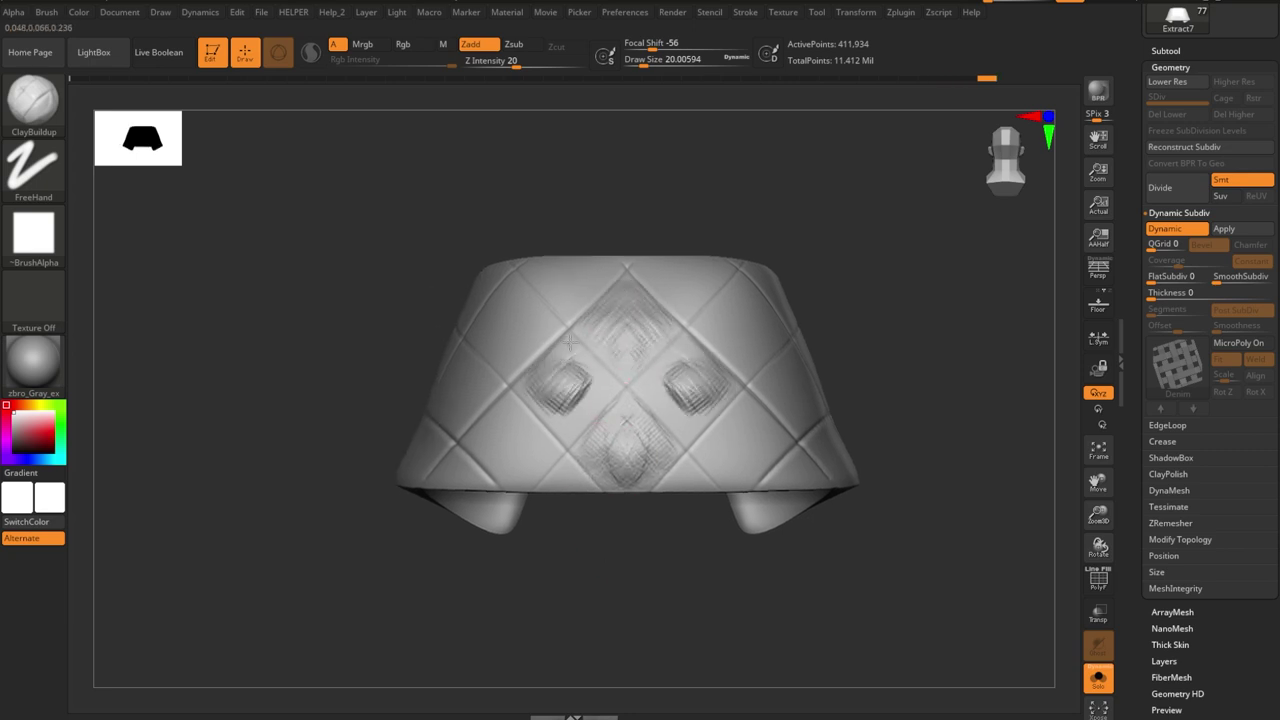
{"action": "left_click_drag", "start_coordinate": [545, 412], "coordinate": [547, 410]}
{"action": "right_click_drag", "start_coordinate": [505, 450], "coordinate": [587, 413], "text": "alt"}
{"action": "key", "text": "ctrl+z"}
{"action": "key", "text": "ctrl+z"}
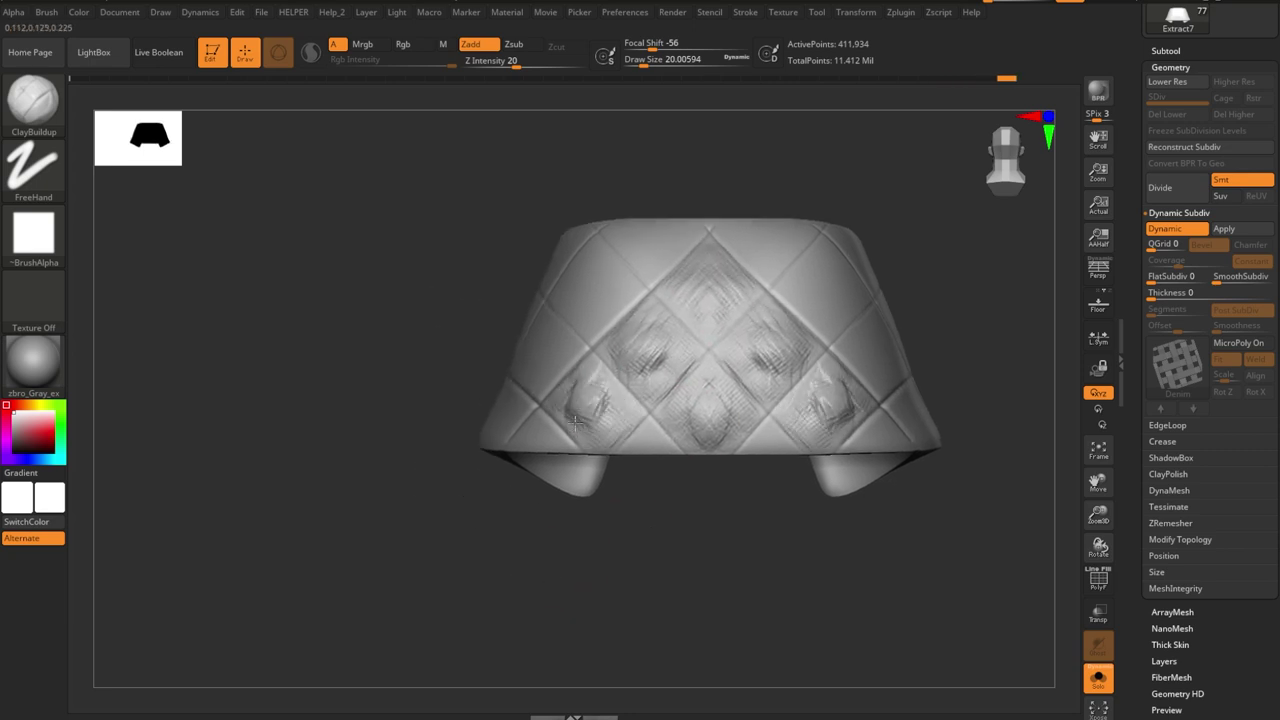
{"action": "key", "text": "ctrl+z"}
{"action": "key", "text": "ctrl+z"}
- Orbit around the cuff to review the padded quilt cells from several angles
{"action": "right_click_drag", "start_coordinate": [652, 500], "coordinate": [583, 424]}
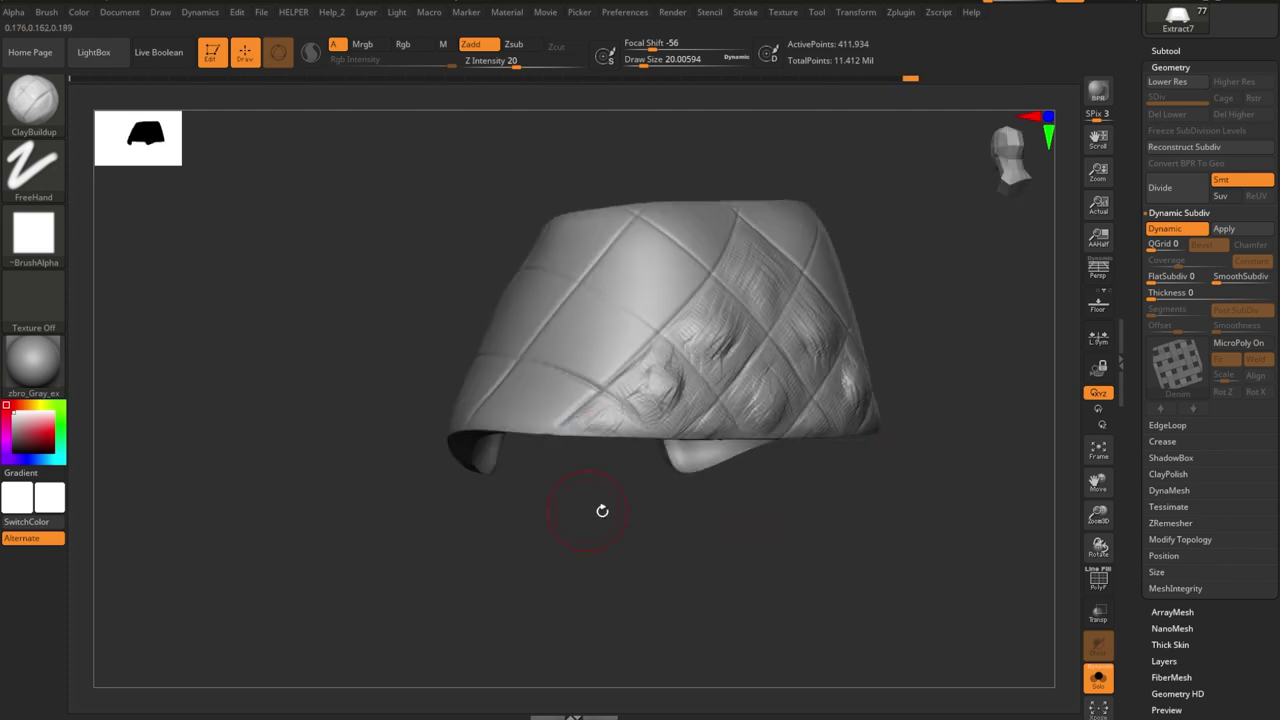
{"action": "mouse_move", "coordinate": [602, 511]}
{"action": "right_mouse_down"}
{"action": "mouse_move", "coordinate": [594, 392]}
{"action": "mouse_move", "coordinate": [646, 349]}
{"action": "mouse_move", "coordinate": [659, 314]}
{"action": "right_mouse_up"}
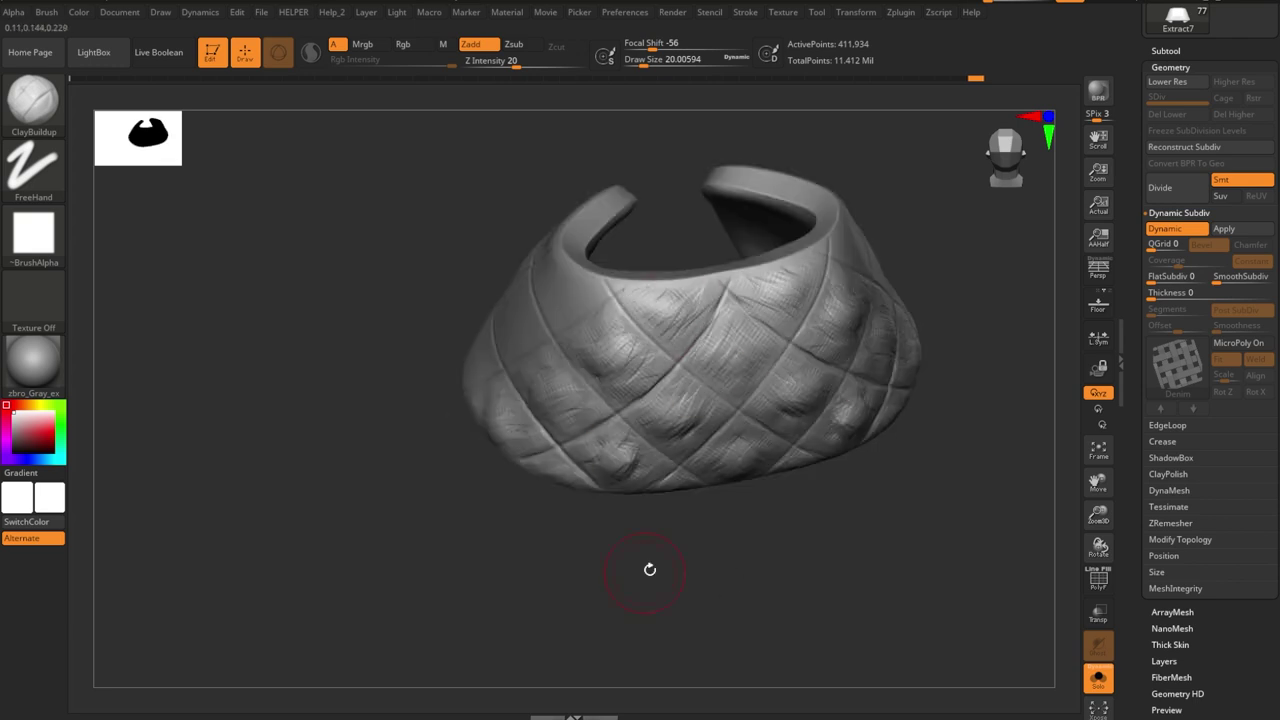
{"action": "mouse_move", "coordinate": [650, 569]}
{"action": "right_mouse_down"}
{"action": "mouse_move", "coordinate": [737, 606]}
{"action": "mouse_move", "coordinate": [700, 580]}
{"action": "right_mouse_up"}
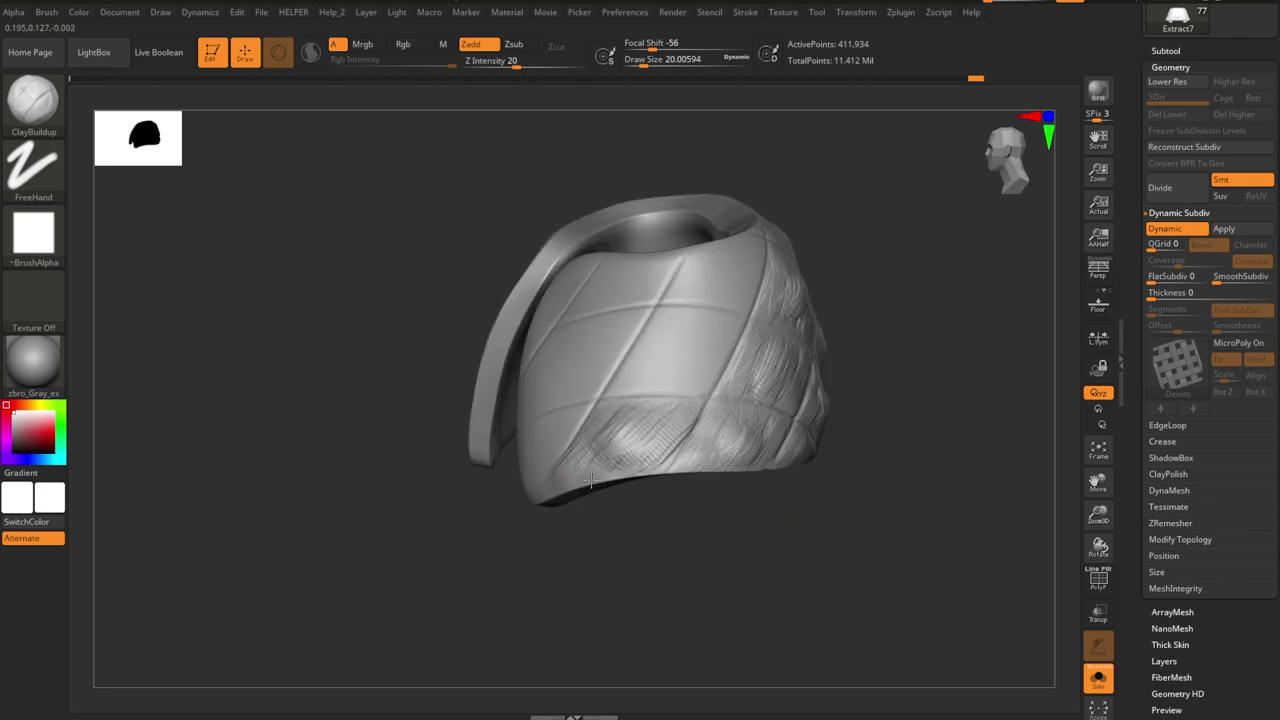
{"action": "mouse_move", "coordinate": [591, 482]}
{"action": "right_mouse_down"}
{"action": "mouse_move", "coordinate": [690, 340]}
{"action": "mouse_move", "coordinate": [713, 335]}
{"action": "right_mouse_up"}
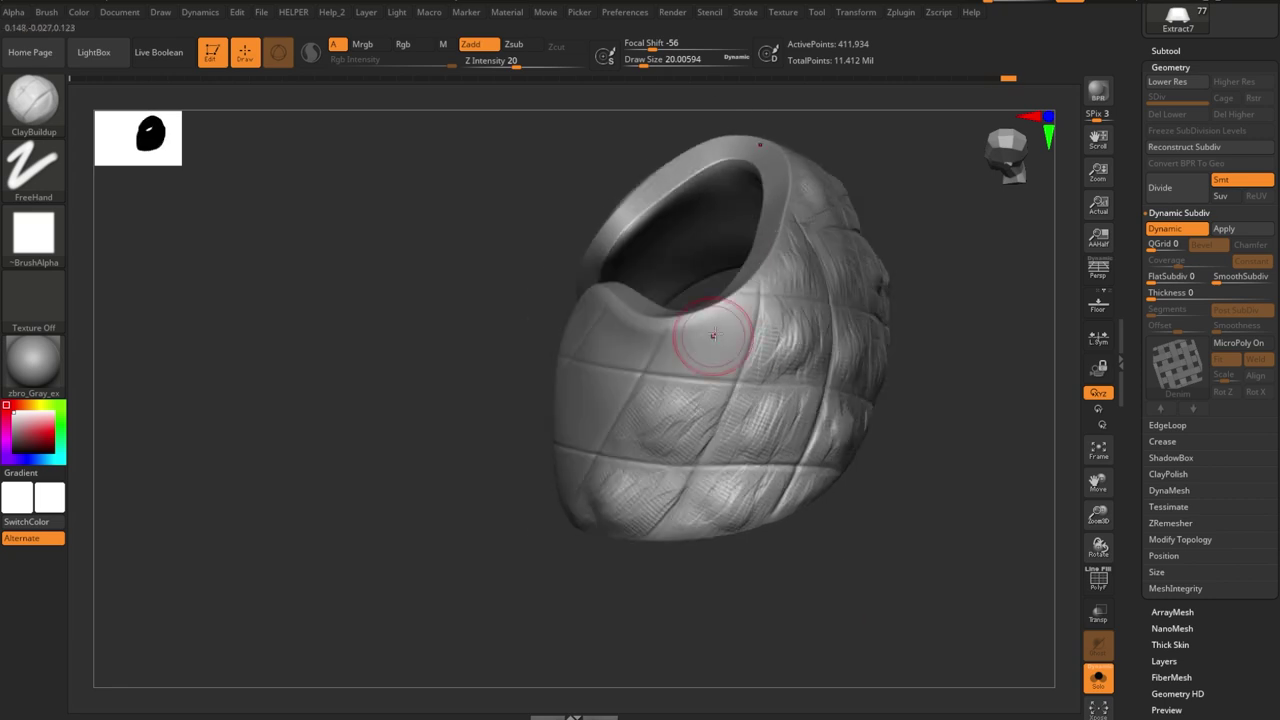
{"action": "right_click_drag", "start_coordinate": [685, 537], "coordinate": [763, 537]}
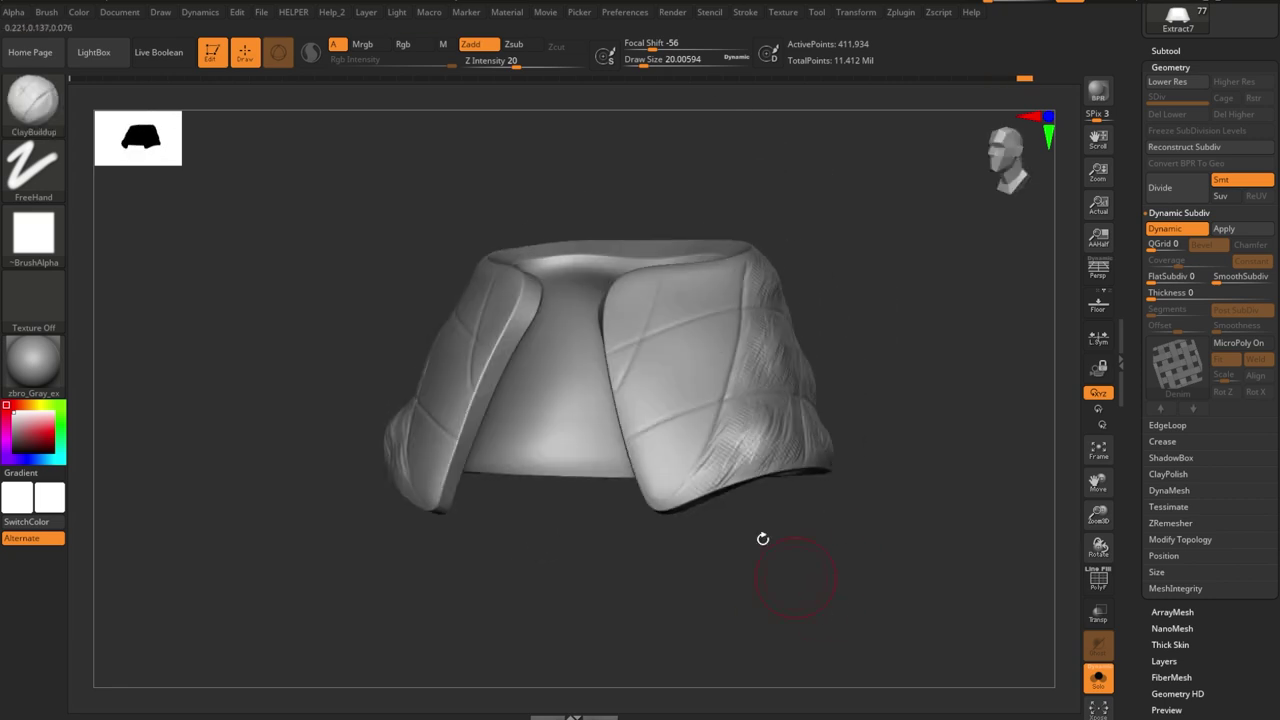
{"action": "right_click_drag", "start_coordinate": [669, 487], "coordinate": [679, 355]}
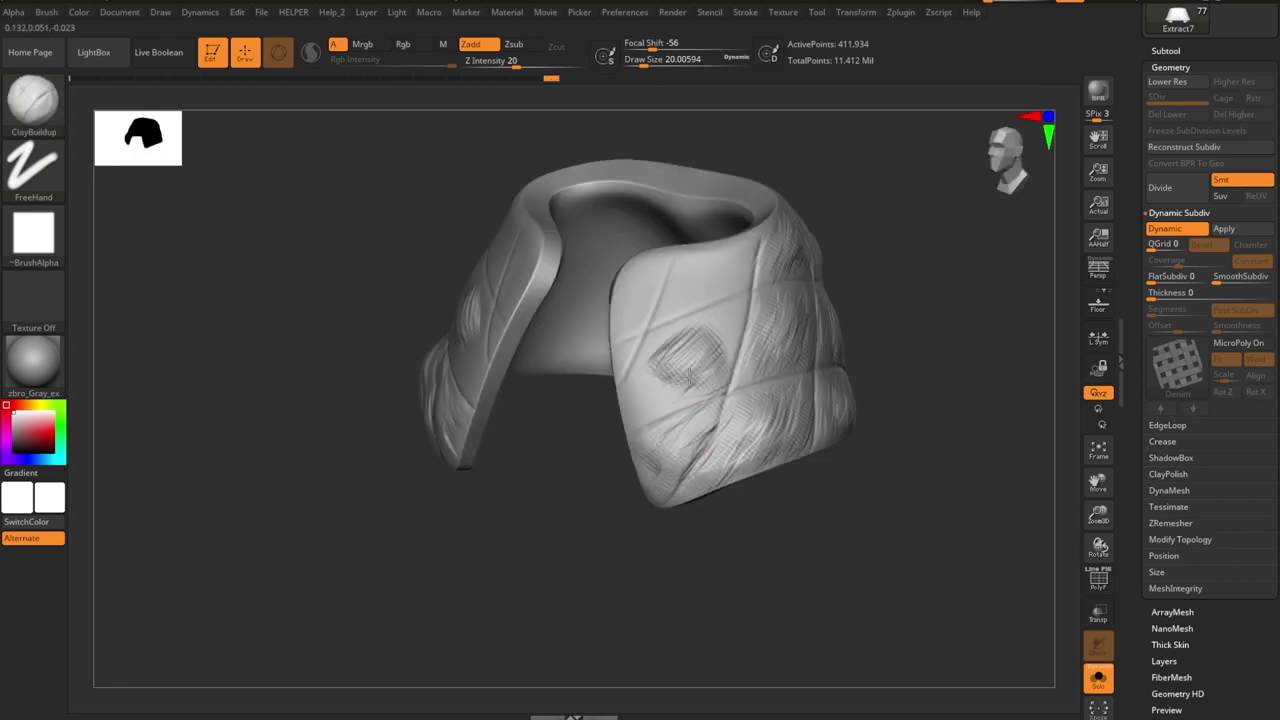
{"action": "mouse_move", "coordinate": [833, 550]}
{"action": "right_mouse_down"}
{"action": "mouse_move", "coordinate": [694, 334]}
{"action": "mouse_move", "coordinate": [644, 335]}
{"action": "right_mouse_up"}
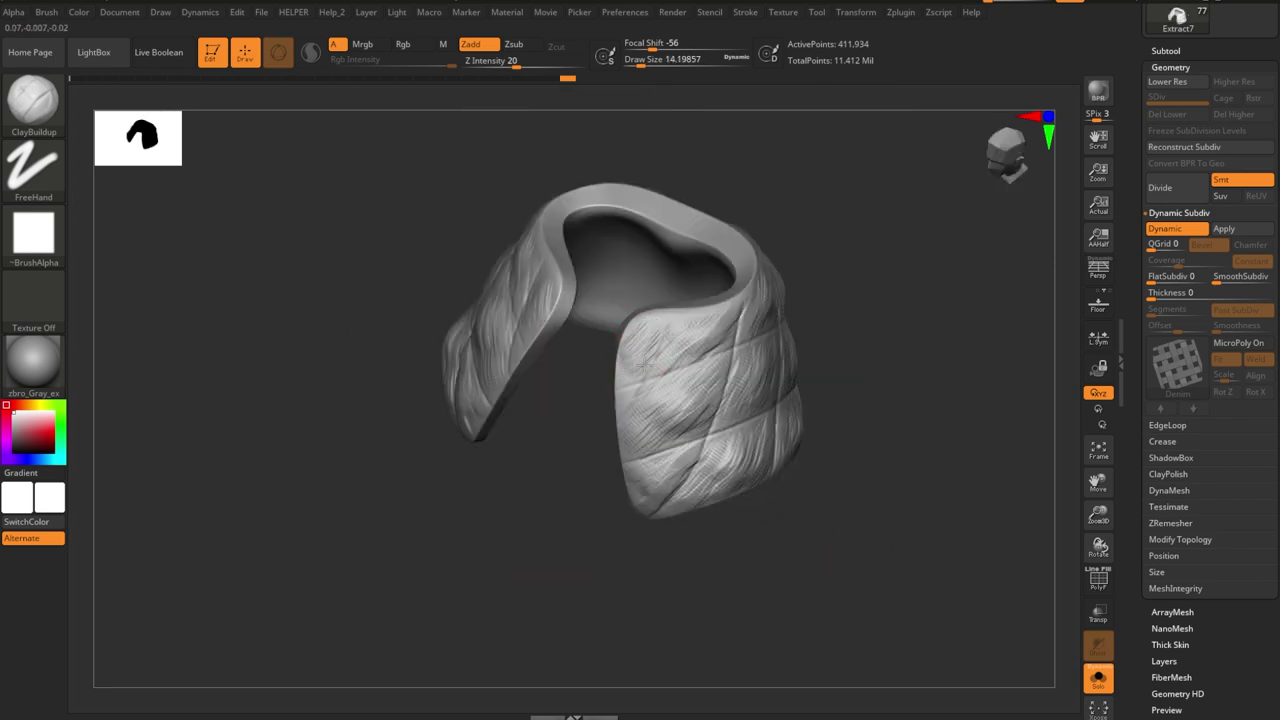
{"action": "mouse_move", "coordinate": [643, 560]}
{"action": "right_mouse_down"}
{"action": "mouse_move", "coordinate": [777, 603]}
{"action": "mouse_move", "coordinate": [646, 577]}
{"action": "mouse_move", "coordinate": [722, 568]}
{"action": "mouse_move", "coordinate": [745, 382]}
{"action": "right_mouse_up"}
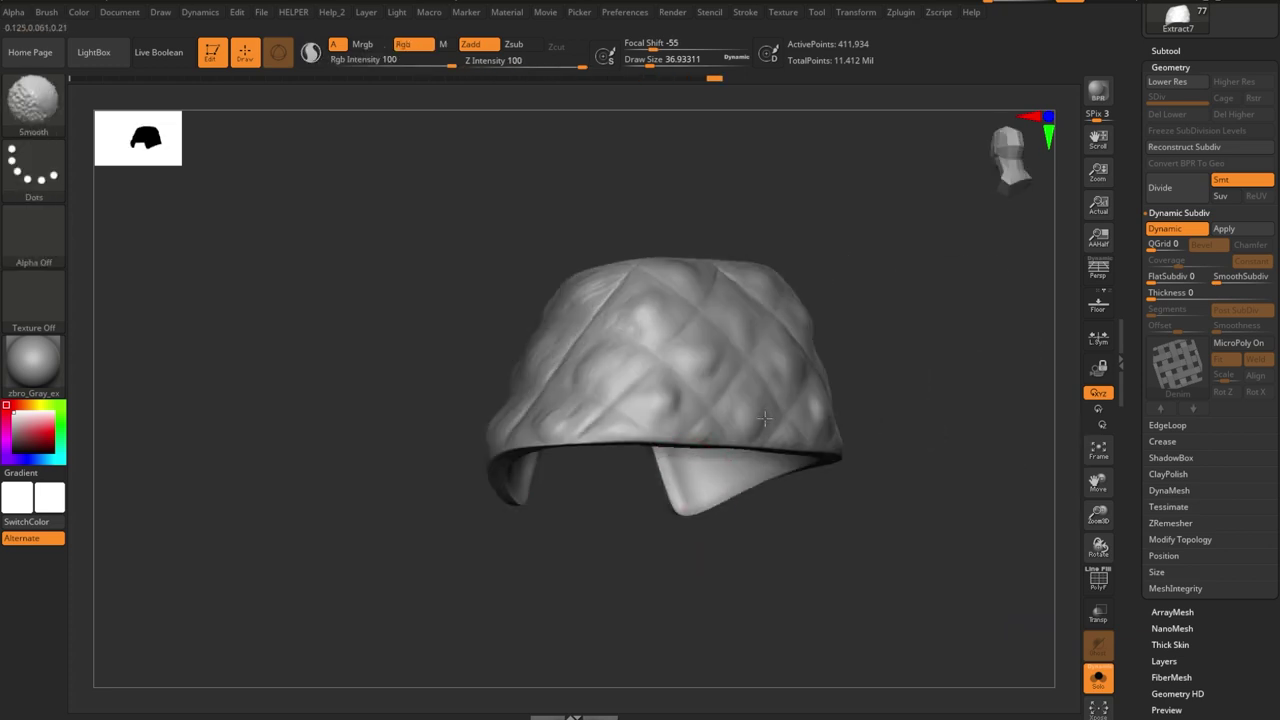
- Carve a mirrored DamStandard crease into the cuff and orbit to inspect the quilted side
{"action": "mouse_move", "coordinate": [659, 330]}
{"action": "right_mouse_down"}
{"action": "mouse_move", "coordinate": [814, 329]}
{"action": "mouse_move", "coordinate": [750, 540]}
{"action": "mouse_move", "coordinate": [766, 271]}
{"action": "mouse_move", "coordinate": [700, 543]}
{"action": "mouse_move", "coordinate": [760, 410]}
{"action": "mouse_move", "coordinate": [623, 594]}
{"action": "mouse_move", "coordinate": [699, 458]}
{"action": "right_mouse_up"}
{"action": "left_click_drag", "start_coordinate": [661, 407], "coordinate": [691, 452]}
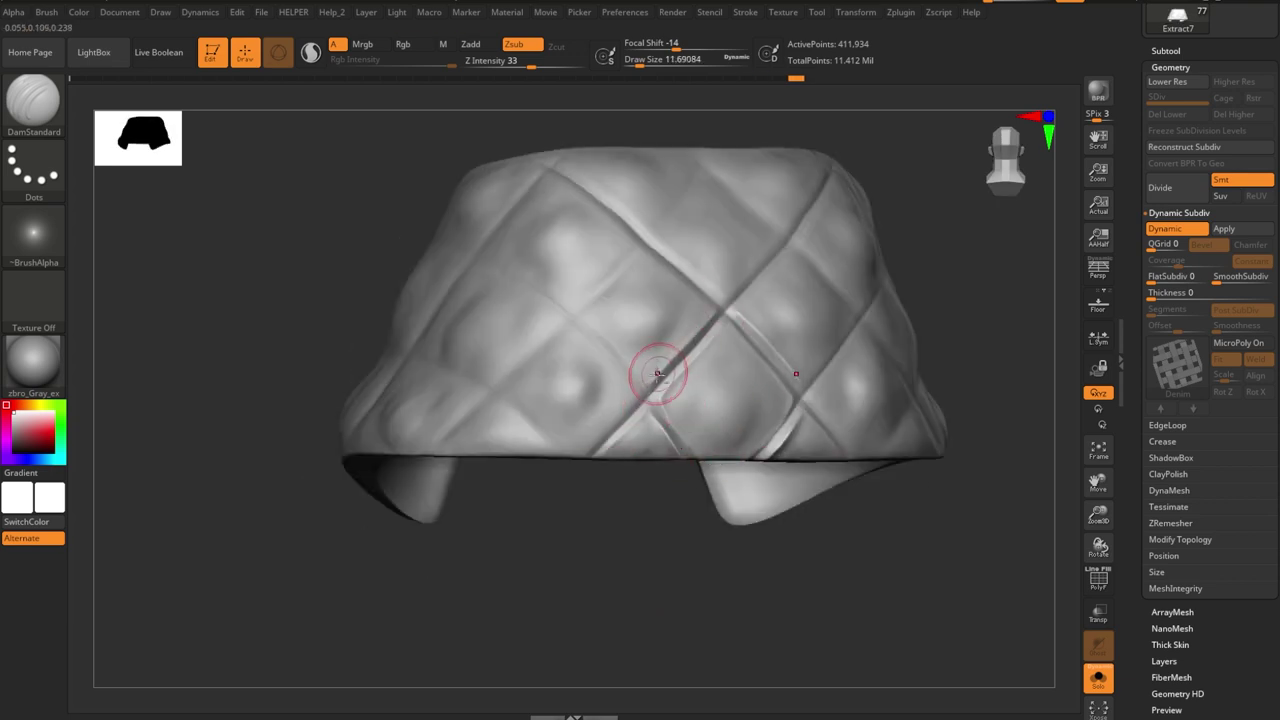
{"action": "right_click_drag", "start_coordinate": [631, 278], "coordinate": [689, 580]}
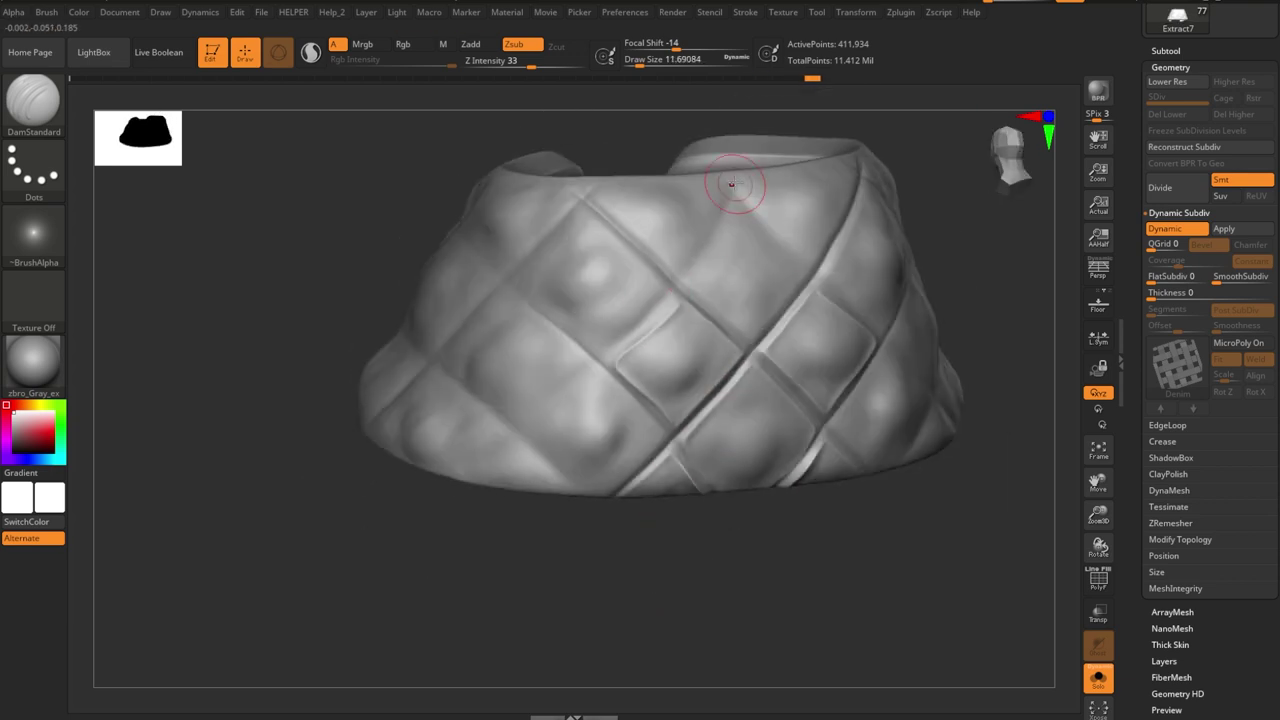
{"action": "mouse_move", "coordinate": [486, 450]}
{"action": "right_mouse_down"}
{"action": "mouse_move", "coordinate": [640, 517]}
{"action": "mouse_move", "coordinate": [611, 466]}
{"action": "mouse_move", "coordinate": [640, 531]}
{"action": "mouse_move", "coordinate": [600, 430]}
{"action": "right_mouse_up"}
{"action": "mouse_move", "coordinate": [622, 508]}
{"action": "right_mouse_down"}
{"action": "mouse_move", "coordinate": [843, 603]}
{"action": "mouse_move", "coordinate": [706, 357]}
{"action": "right_mouse_up"}
{"action": "right_click_drag", "start_coordinate": [830, 331], "coordinate": [672, 357]}
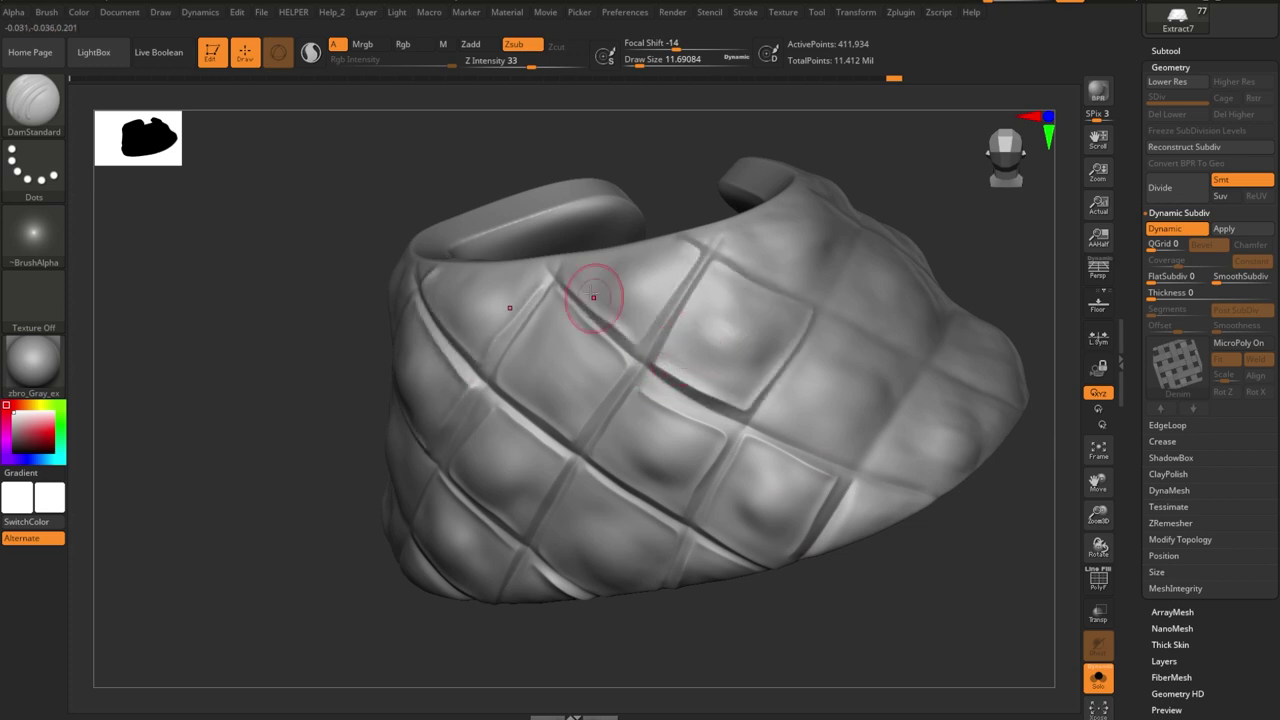
{"action": "mouse_move", "coordinate": [851, 591]}
{"action": "right_mouse_down"}
{"action": "mouse_move", "coordinate": [866, 574]}
{"action": "mouse_move", "coordinate": [621, 363]}
{"action": "right_mouse_up"}
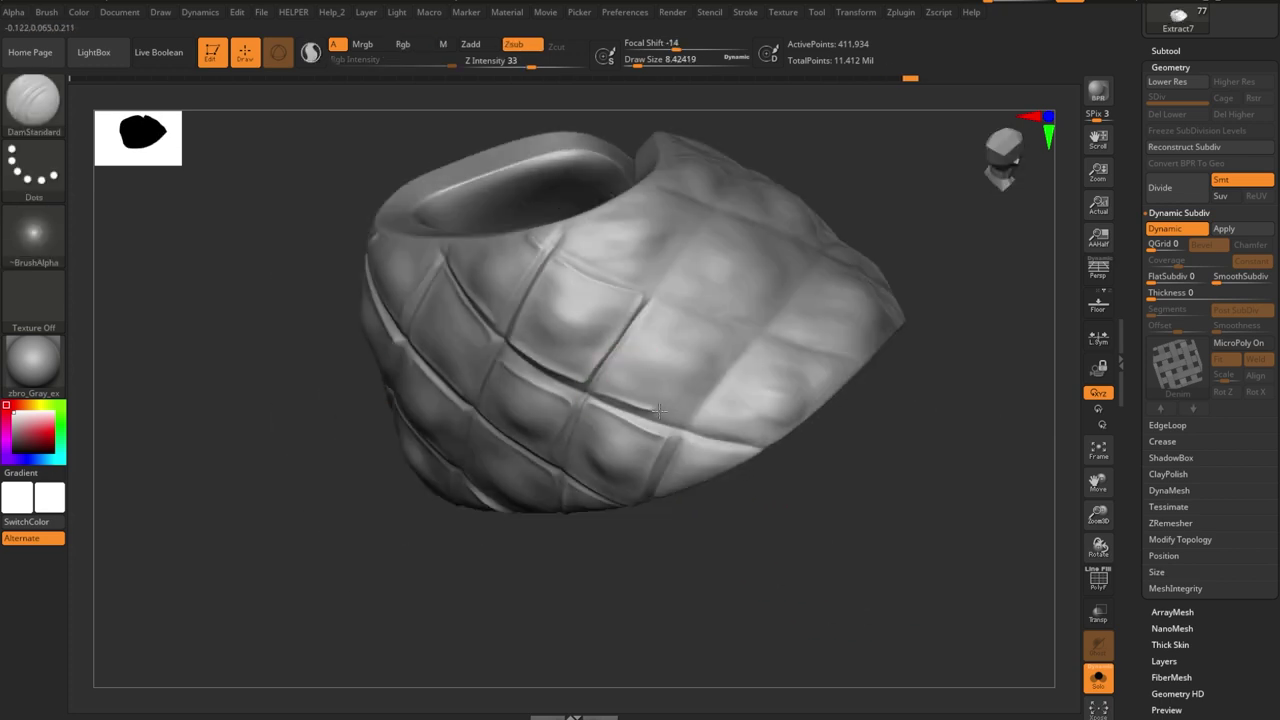
{"action": "mouse_move", "coordinate": [676, 310]}
{"action": "right_mouse_down"}
{"action": "mouse_move", "coordinate": [803, 534]}
{"action": "mouse_move", "coordinate": [896, 364]}
{"action": "mouse_move", "coordinate": [849, 309]}
{"action": "mouse_move", "coordinate": [706, 489]}
{"action": "mouse_move", "coordinate": [671, 343]}
{"action": "mouse_move", "coordinate": [731, 385]}
{"action": "mouse_move", "coordinate": [726, 557]}
{"action": "mouse_move", "coordinate": [851, 523]}
{"action": "mouse_move", "coordinate": [499, 423]}
{"action": "right_mouse_up"}
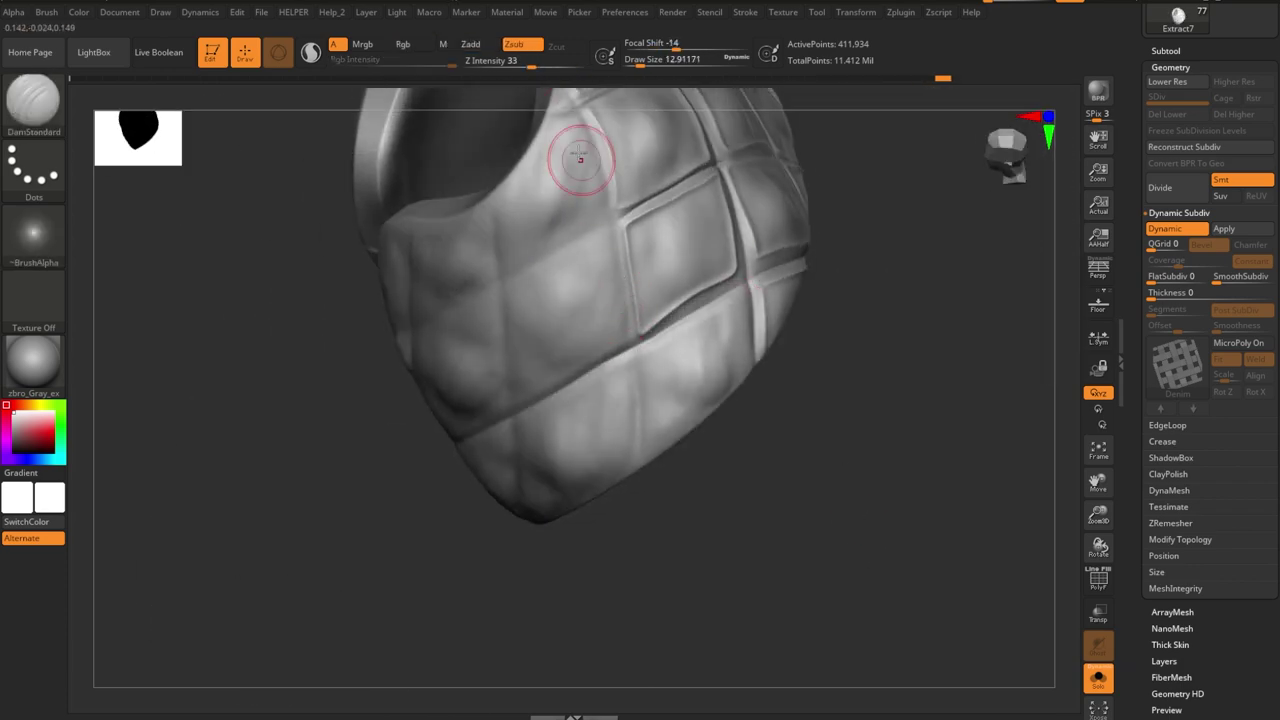
{"action": "right_click_drag", "start_coordinate": [580, 159], "coordinate": [554, 204]}
{"action": "mouse_move", "coordinate": [636, 531]}
{"action": "right_mouse_down"}
{"action": "mouse_move", "coordinate": [729, 409]}
{"action": "mouse_move", "coordinate": [806, 511]}
{"action": "mouse_move", "coordinate": [623, 166]}
{"action": "right_mouse_up"}
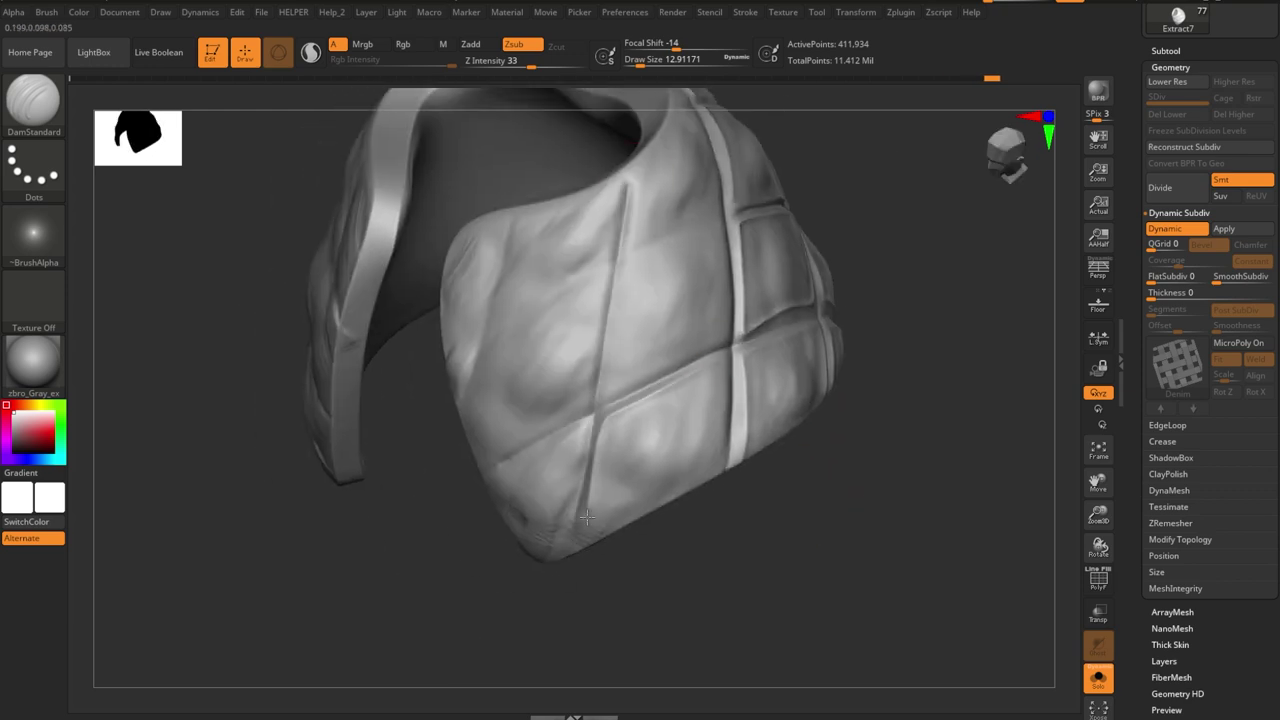
- Deepen and sharpen the diamond panel seam creases, checking the cuff from several angles
{"action": "right_click_drag", "start_coordinate": [587, 517], "coordinate": [750, 380]}
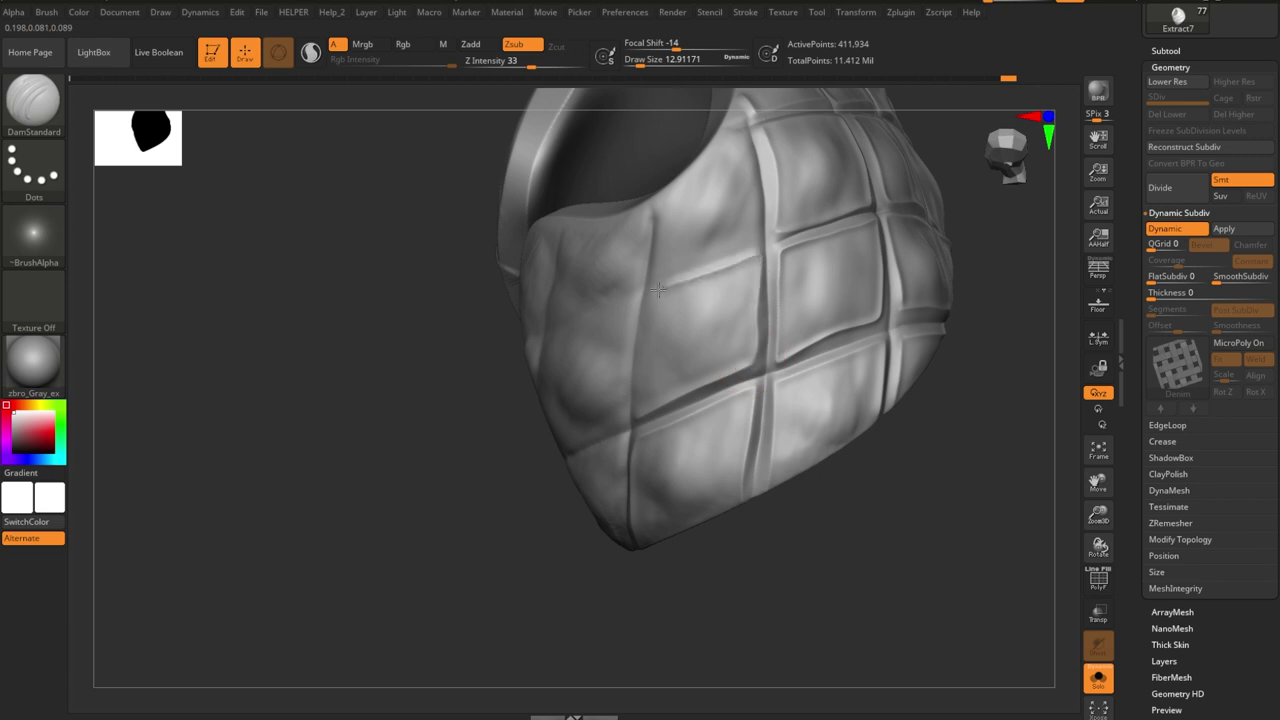
{"action": "right_click_drag", "start_coordinate": [645, 330], "coordinate": [806, 286]}
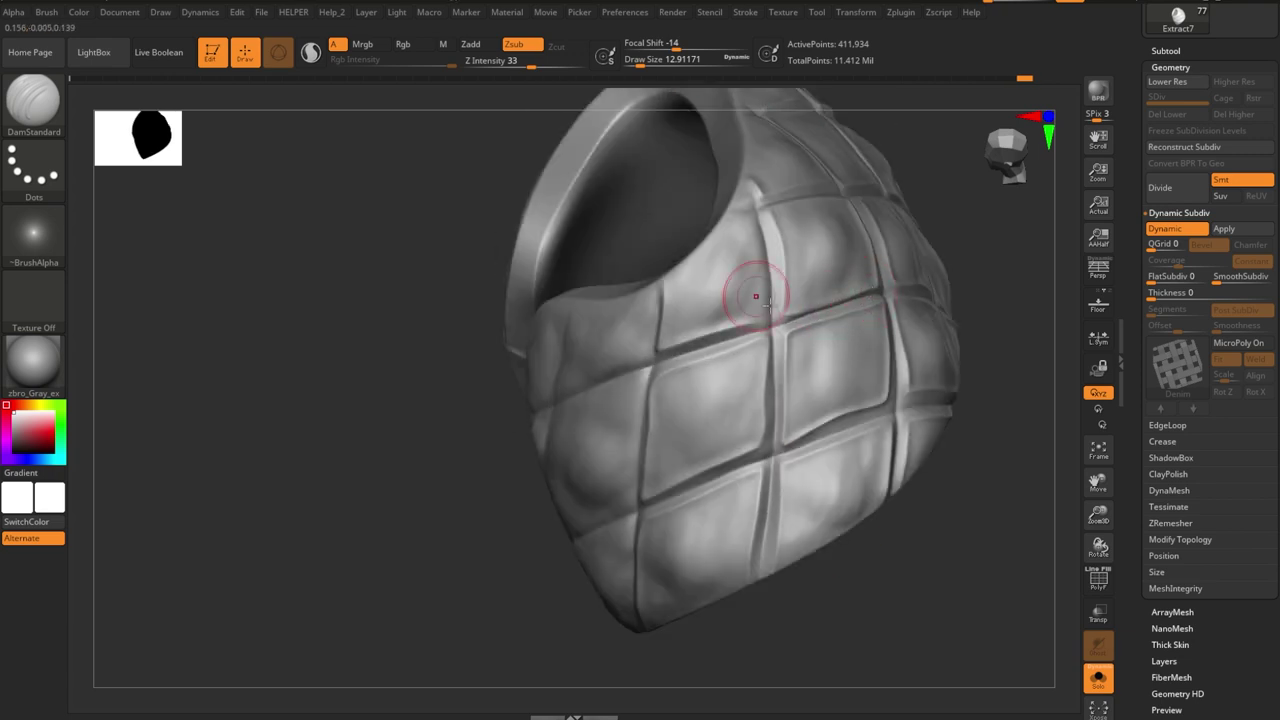
{"action": "right_click_drag", "start_coordinate": [777, 371], "coordinate": [751, 212]}
{"action": "mouse_move", "coordinate": [910, 390]}
{"action": "right_mouse_down"}
{"action": "mouse_move", "coordinate": [713, 215]}
{"action": "mouse_move", "coordinate": [960, 443]}
{"action": "mouse_move", "coordinate": [806, 534]}
{"action": "mouse_move", "coordinate": [812, 350]}
{"action": "right_mouse_up"}
{"action": "right_click_drag", "start_coordinate": [849, 286], "coordinate": [677, 349]}
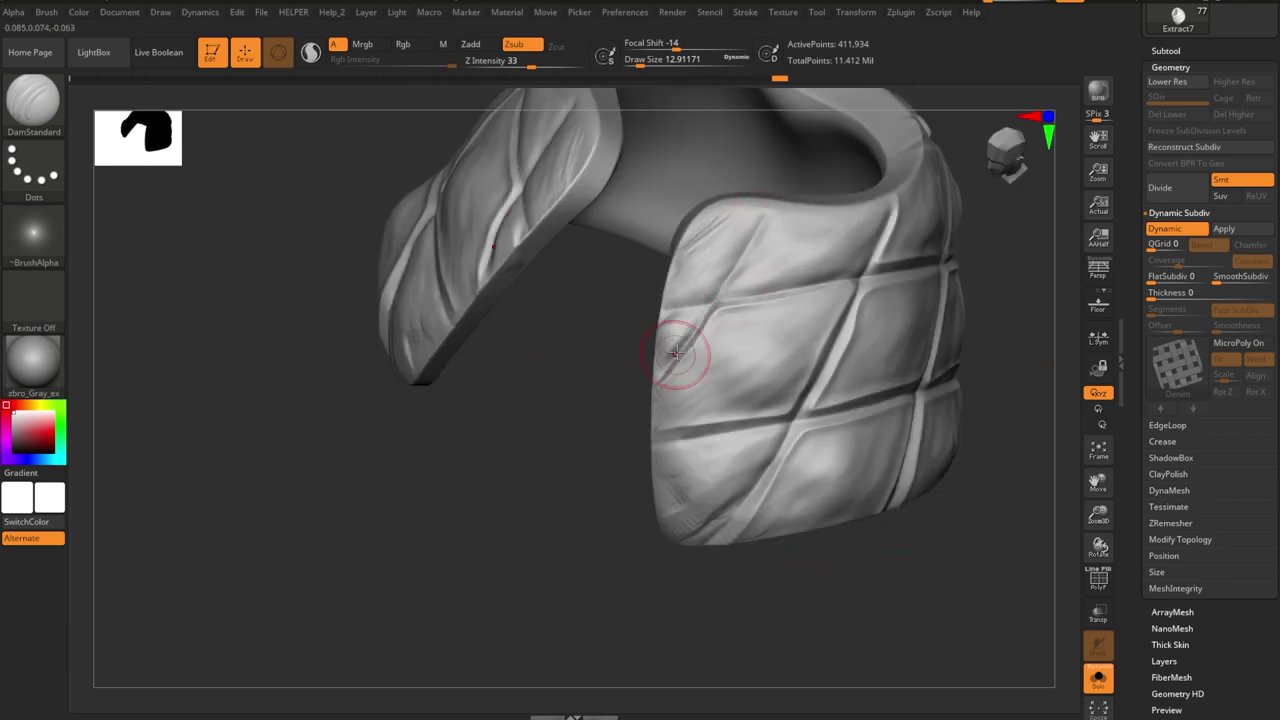
{"action": "left_click_drag", "start_coordinate": [882, 228], "coordinate": [730, 285]}
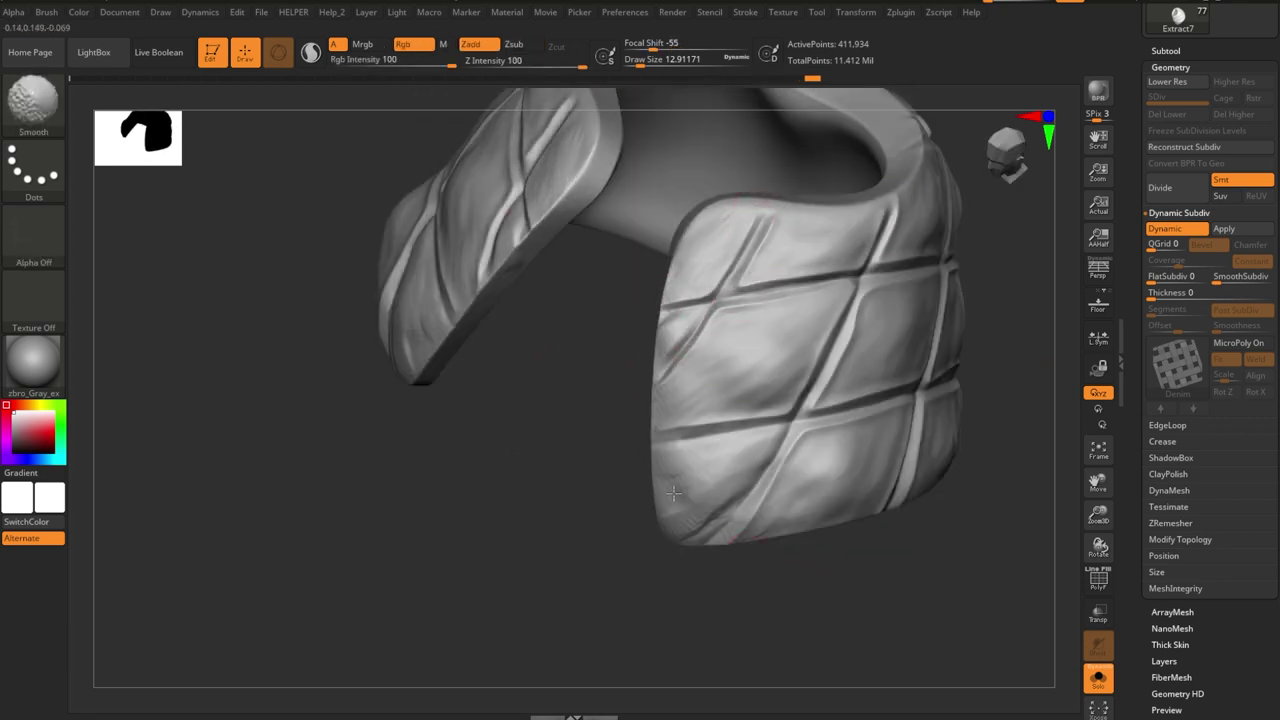
{"action": "left_click_drag", "start_coordinate": [788, 425], "coordinate": [657, 452]}
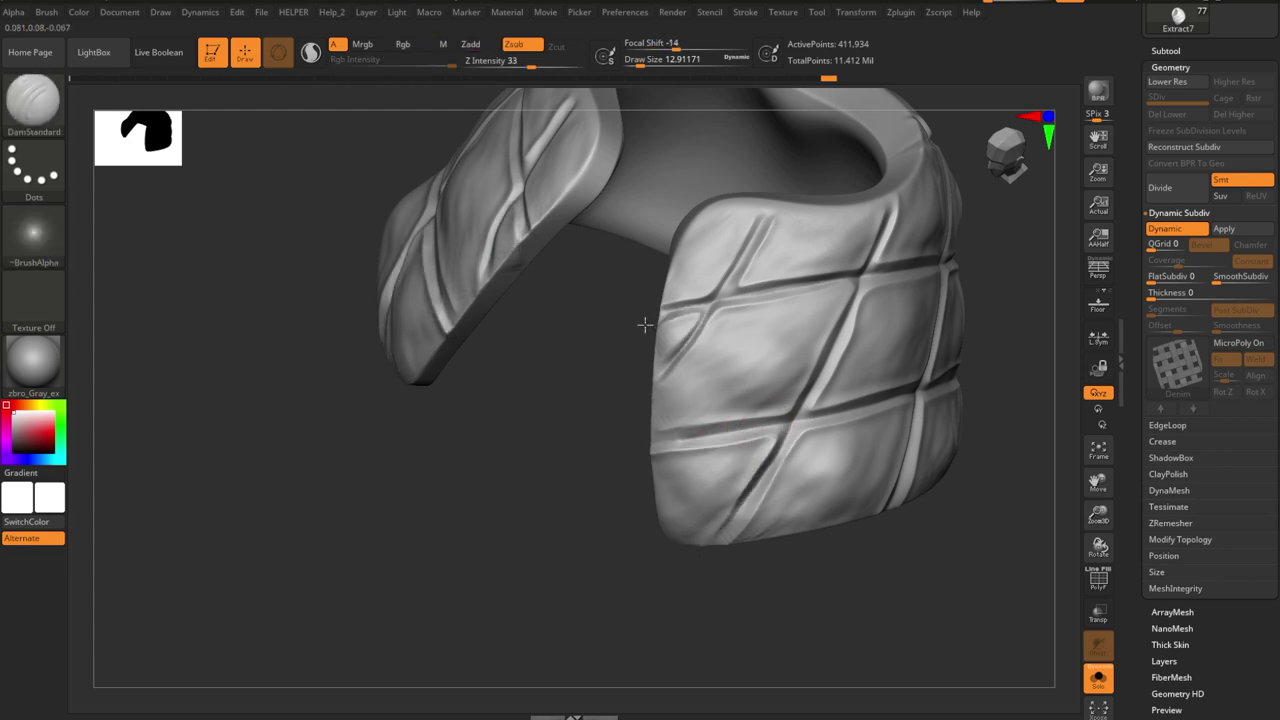
{"action": "mouse_move", "coordinate": [643, 323]}
{"action": "right_mouse_down"}
{"action": "mouse_move", "coordinate": [775, 580]}
{"action": "mouse_move", "coordinate": [669, 330]}
{"action": "mouse_move", "coordinate": [709, 523]}
{"action": "mouse_move", "coordinate": [658, 232]}
{"action": "right_mouse_up"}
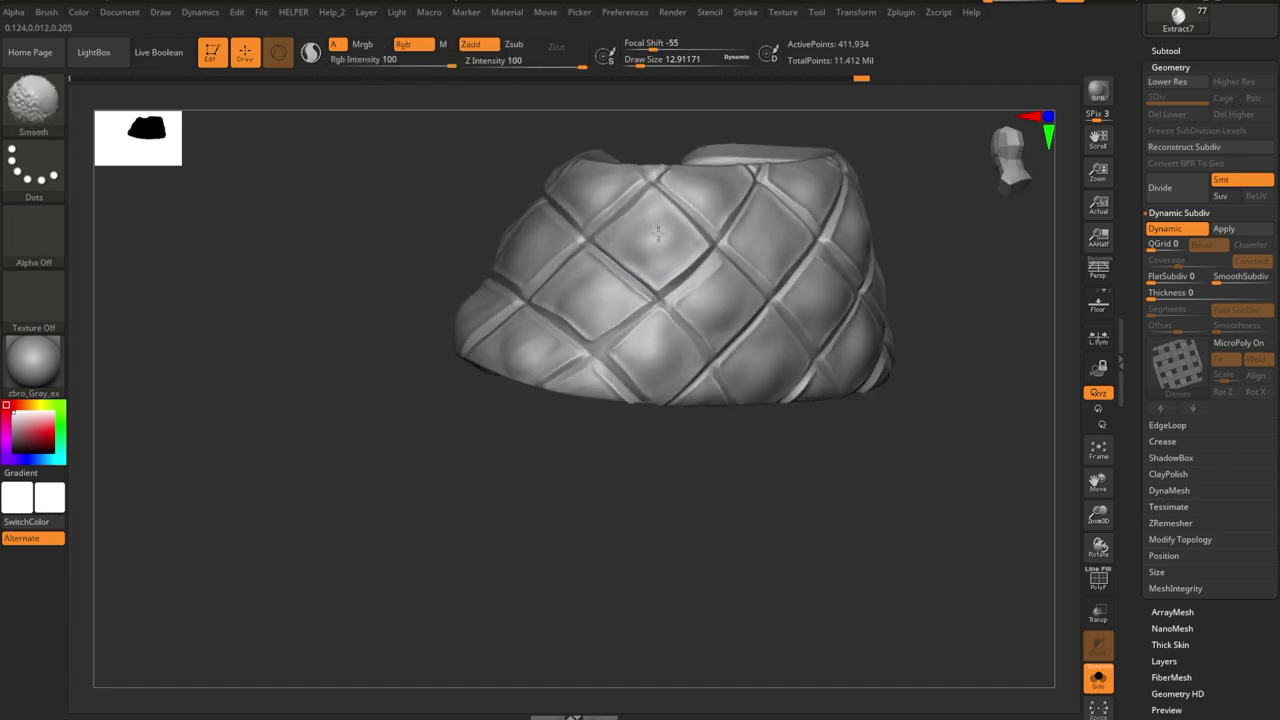
{"action": "mouse_move", "coordinate": [520, 347]}
{"action": "right_mouse_down"}
{"action": "mouse_move", "coordinate": [508, 343]}
{"action": "mouse_move", "coordinate": [658, 290]}
{"action": "right_mouse_up"}
{"action": "right_click_drag", "start_coordinate": [501, 355], "coordinate": [553, 303]}
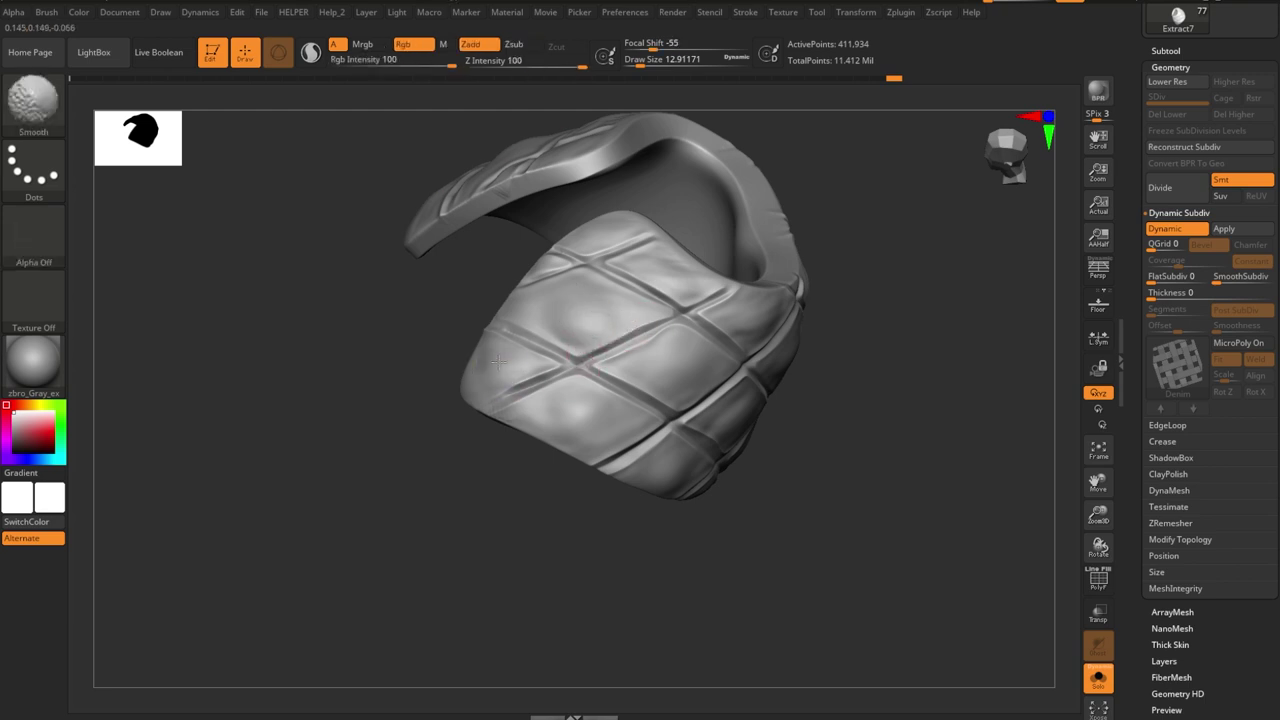
{"action": "mouse_move", "coordinate": [634, 320]}
{"action": "right_mouse_down"}
{"action": "mouse_move", "coordinate": [680, 594]}
{"action": "mouse_move", "coordinate": [668, 295]}
{"action": "mouse_move", "coordinate": [726, 569]}
{"action": "mouse_move", "coordinate": [686, 469]}
{"action": "mouse_move", "coordinate": [757, 524]}
{"action": "mouse_move", "coordinate": [700, 332]}
{"action": "right_mouse_up"}
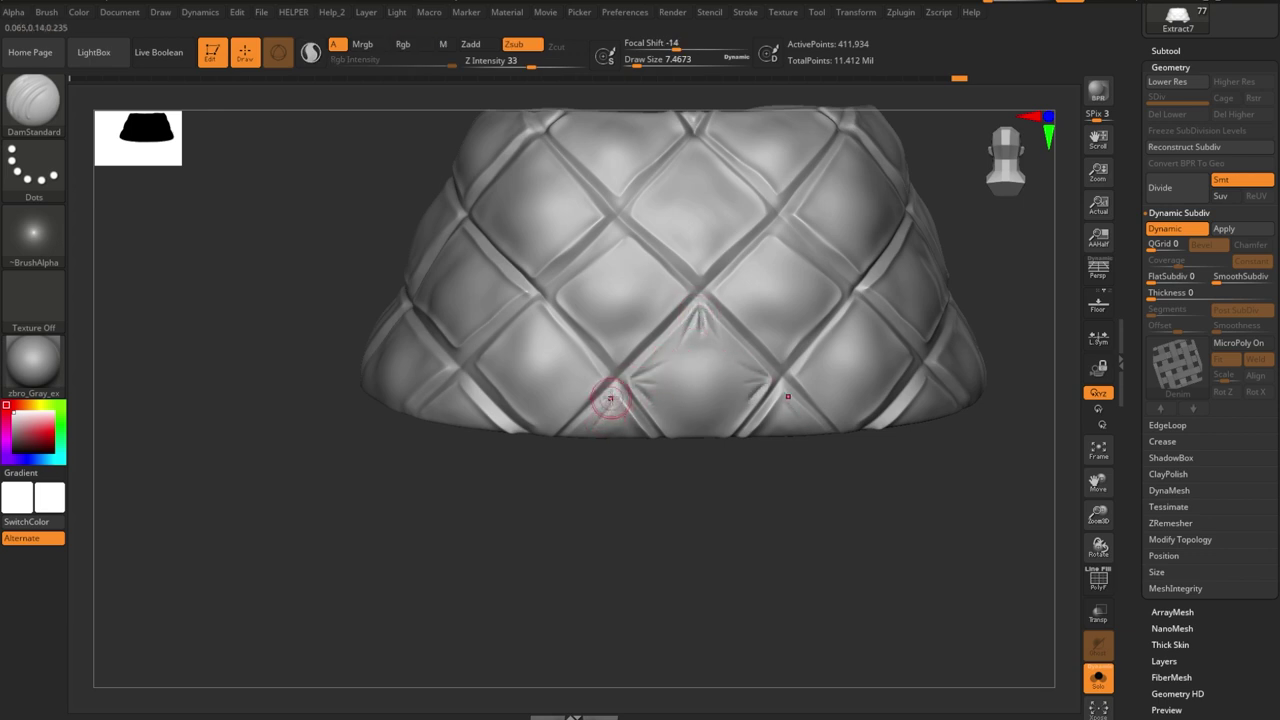
- Pinch a DamStandard crease into a seam crossing and orbit around the cuff's sides and rim
{"action": "left_click_drag", "start_coordinate": [610, 398], "coordinate": [626, 356]}
{"action": "right_click_drag", "start_coordinate": [621, 358], "coordinate": [677, 363]}
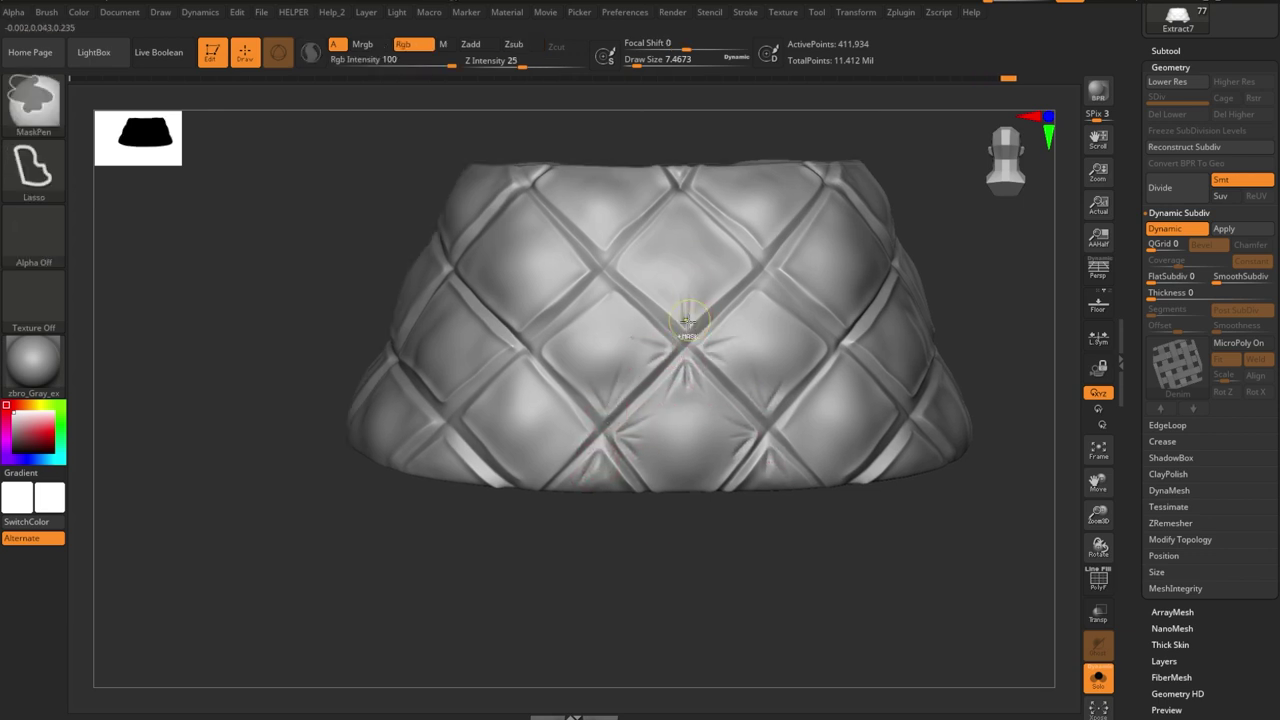
{"action": "right_click_drag", "start_coordinate": [686, 309], "coordinate": [742, 503]}
{"action": "right_click_drag", "start_coordinate": [714, 437], "coordinate": [762, 410]}
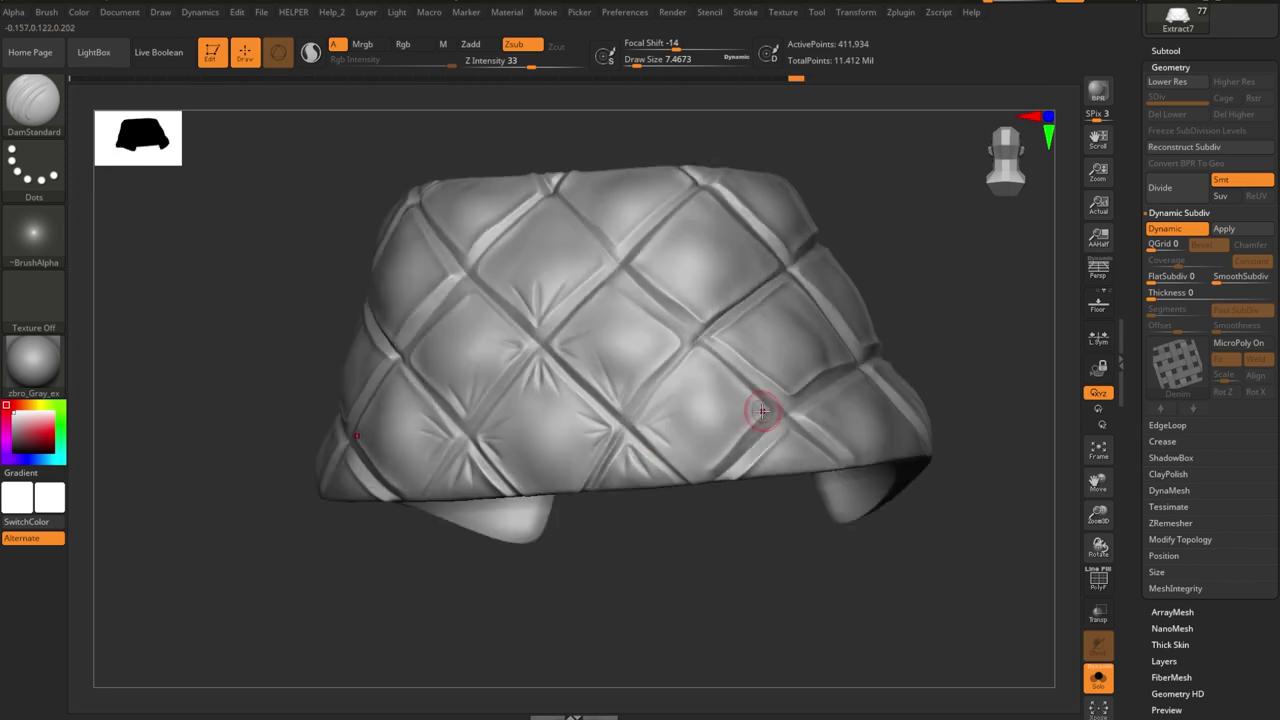
{"action": "mouse_move", "coordinate": [701, 470]}
{"action": "right_mouse_down"}
{"action": "mouse_move", "coordinate": [697, 574]}
{"action": "mouse_move", "coordinate": [700, 314]}
{"action": "right_mouse_up"}
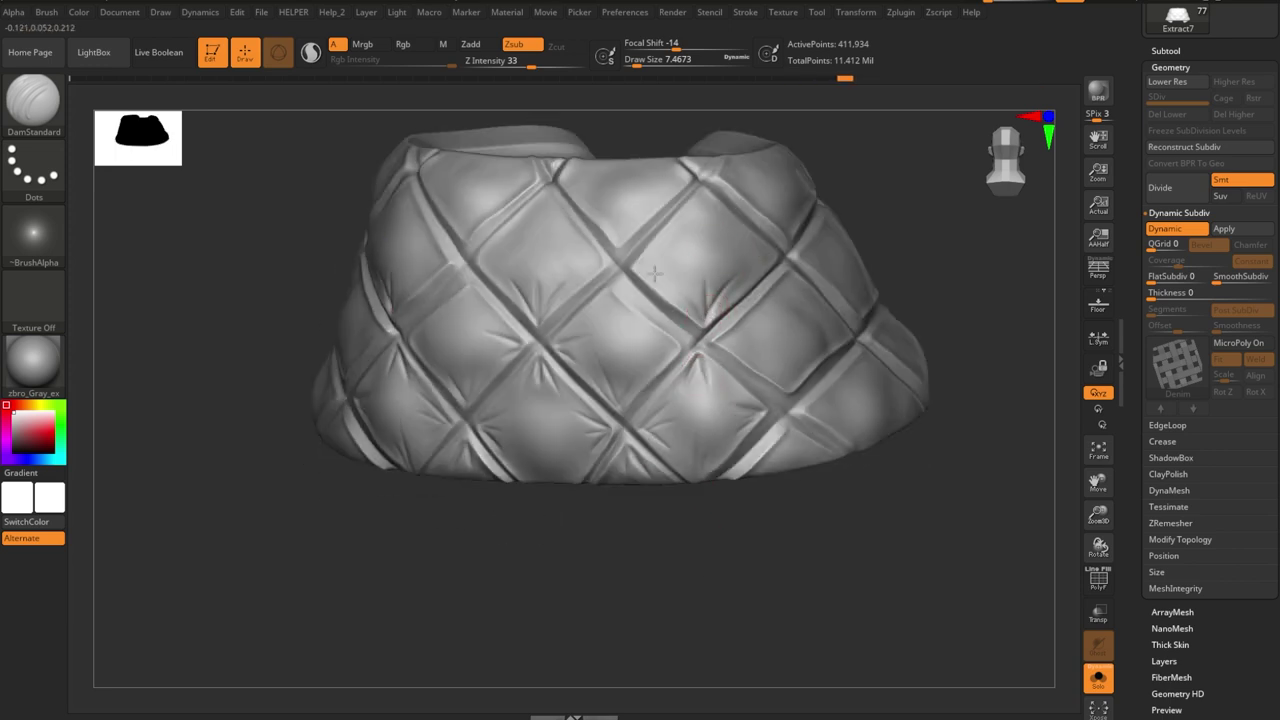
{"action": "mouse_move", "coordinate": [647, 268]}
{"action": "right_mouse_down"}
{"action": "mouse_move", "coordinate": [686, 409]}
{"action": "mouse_move", "coordinate": [634, 300]}
{"action": "right_mouse_up"}
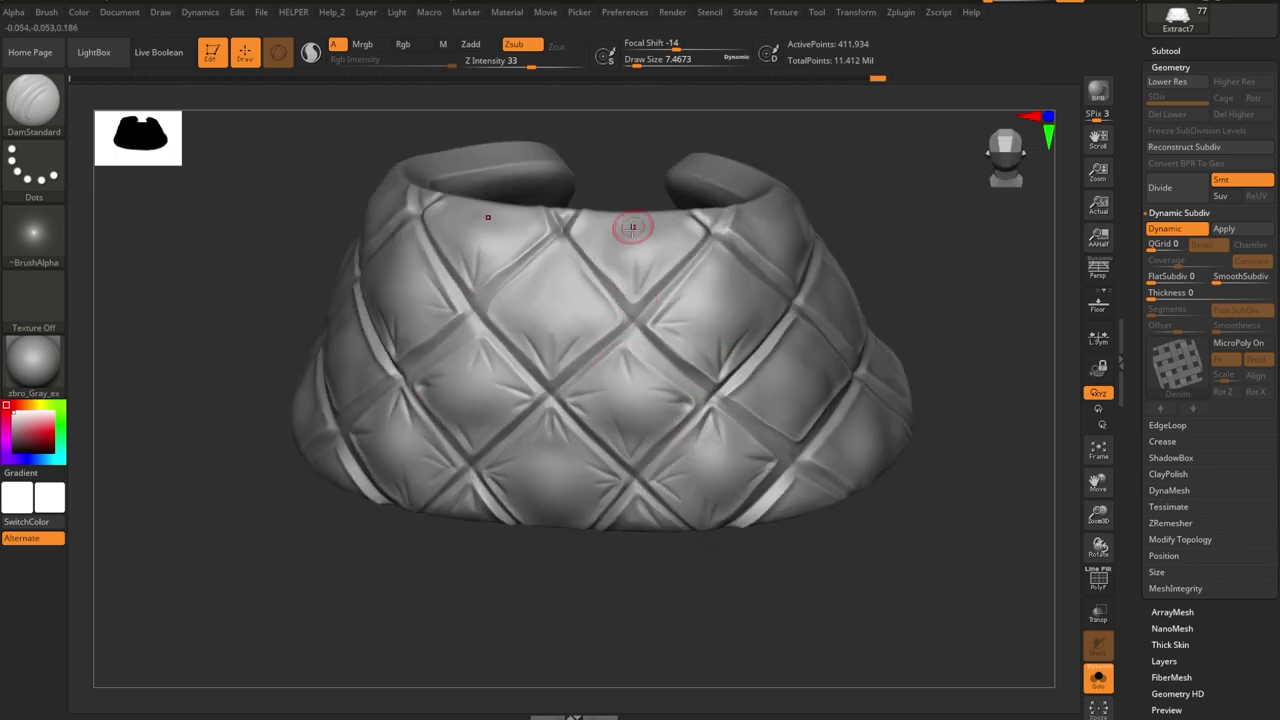
{"action": "mouse_move", "coordinate": [531, 271]}
{"action": "right_mouse_down"}
{"action": "mouse_move", "coordinate": [734, 380]}
{"action": "mouse_move", "coordinate": [709, 509]}
{"action": "mouse_move", "coordinate": [756, 463]}
{"action": "mouse_move", "coordinate": [640, 400]}
{"action": "right_mouse_up"}
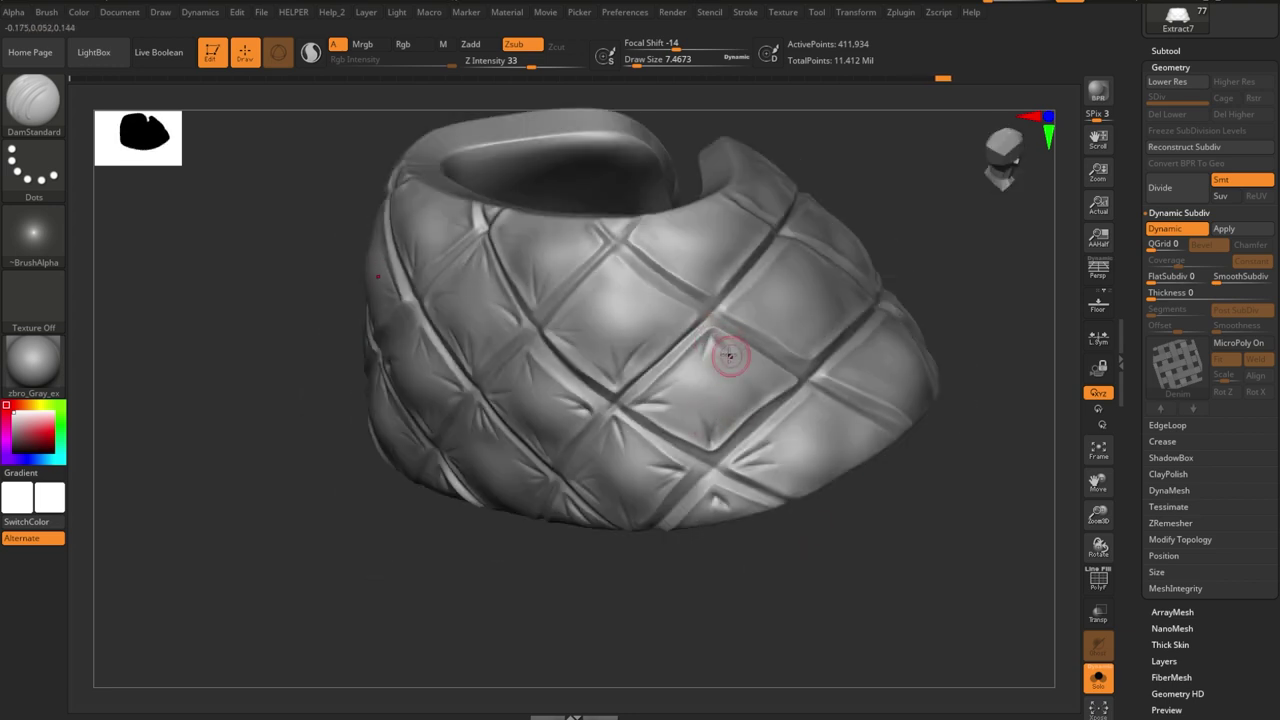
{"action": "mouse_move", "coordinate": [824, 412]}
{"action": "right_mouse_down"}
{"action": "mouse_move", "coordinate": [899, 561]}
{"action": "mouse_move", "coordinate": [720, 385]}
{"action": "mouse_move", "coordinate": [720, 554]}
{"action": "mouse_move", "coordinate": [746, 363]}
{"action": "right_mouse_up"}
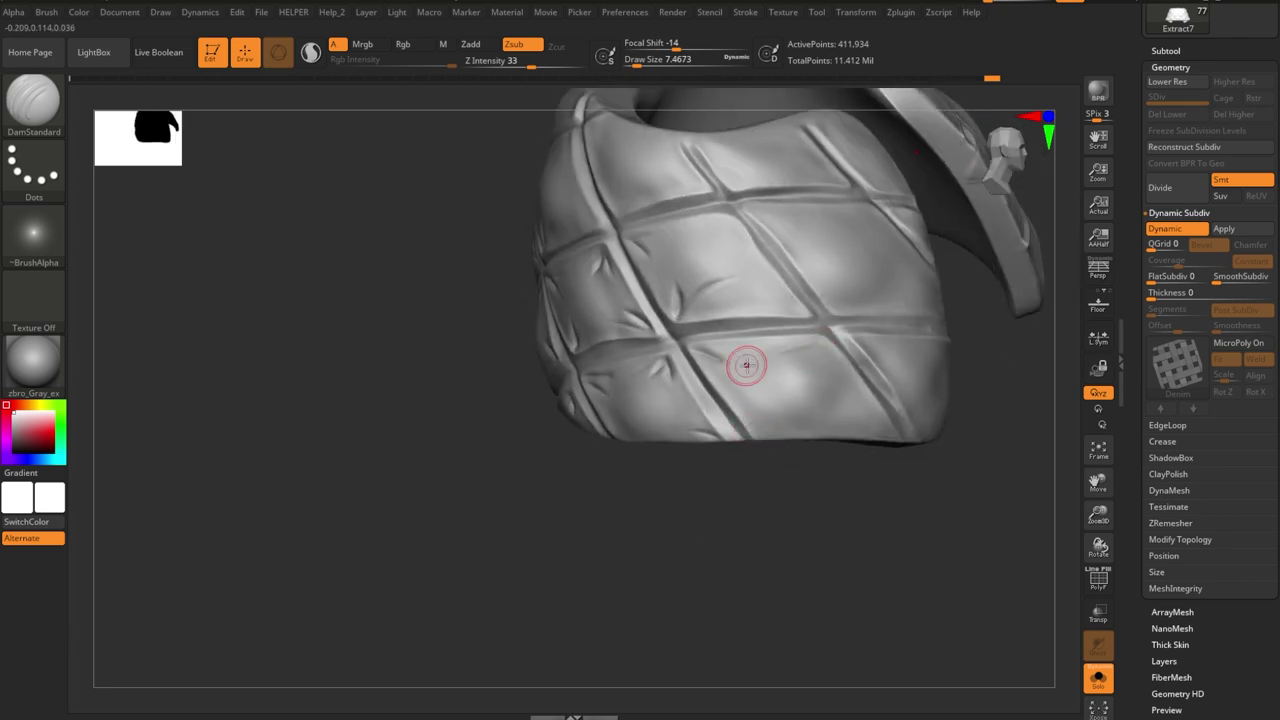
{"action": "mouse_move", "coordinate": [760, 437]}
{"action": "right_mouse_down"}
{"action": "mouse_move", "coordinate": [900, 429]}
{"action": "mouse_move", "coordinate": [714, 286]}
{"action": "mouse_move", "coordinate": [777, 394]}
{"action": "right_mouse_up"}
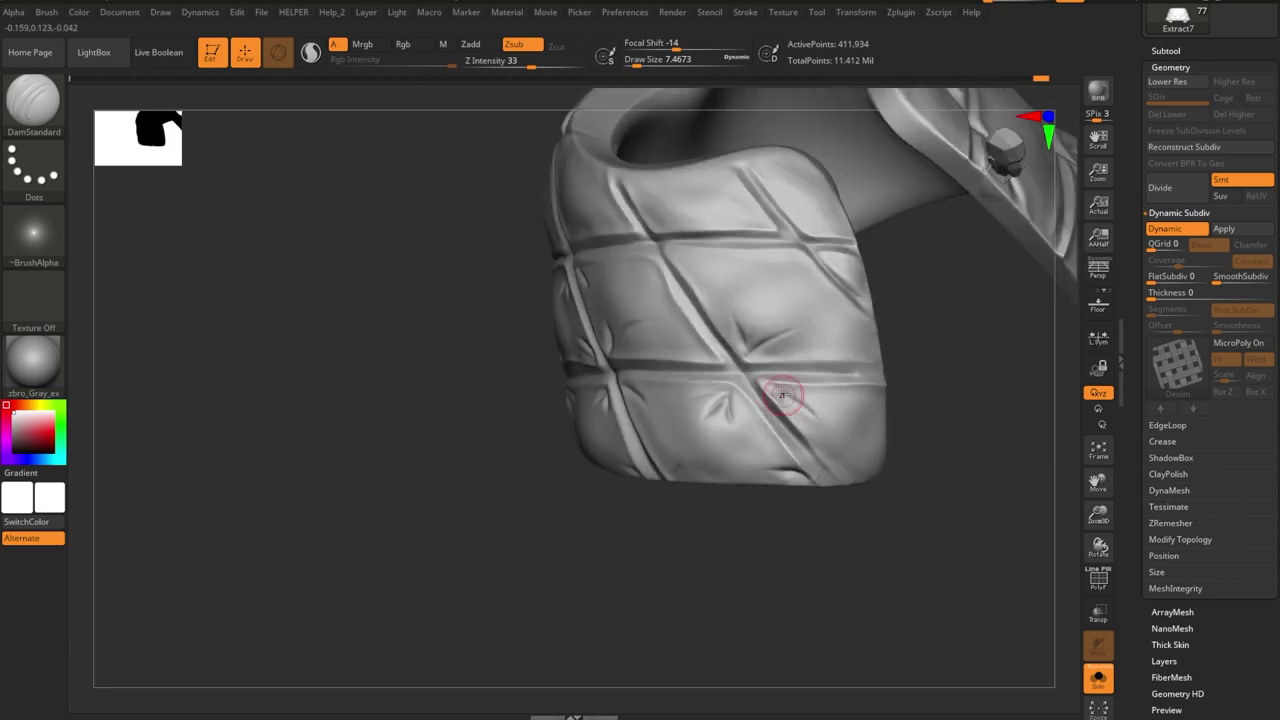
- Turn the cuff back to a straight front view and turn Solo off to show the full character
{"action": "right_click_drag", "start_coordinate": [683, 244], "coordinate": [676, 287]}
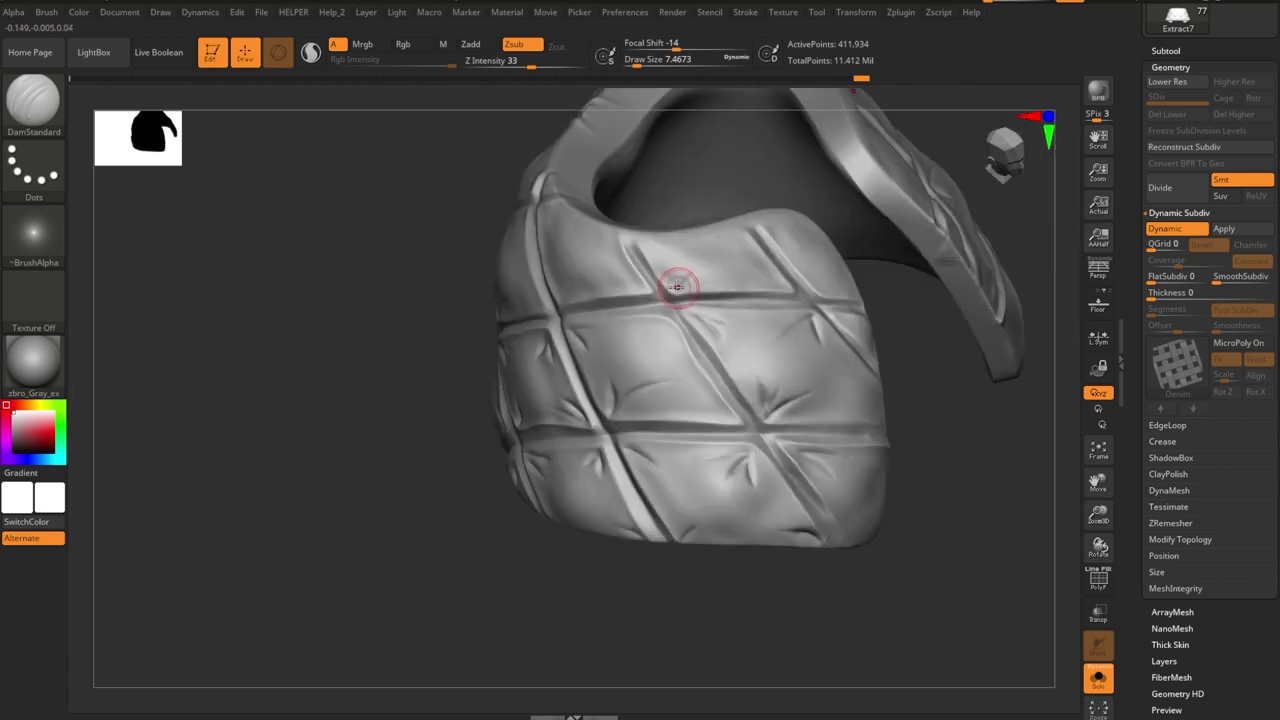
{"action": "right_click_drag", "start_coordinate": [762, 270], "coordinate": [834, 286]}
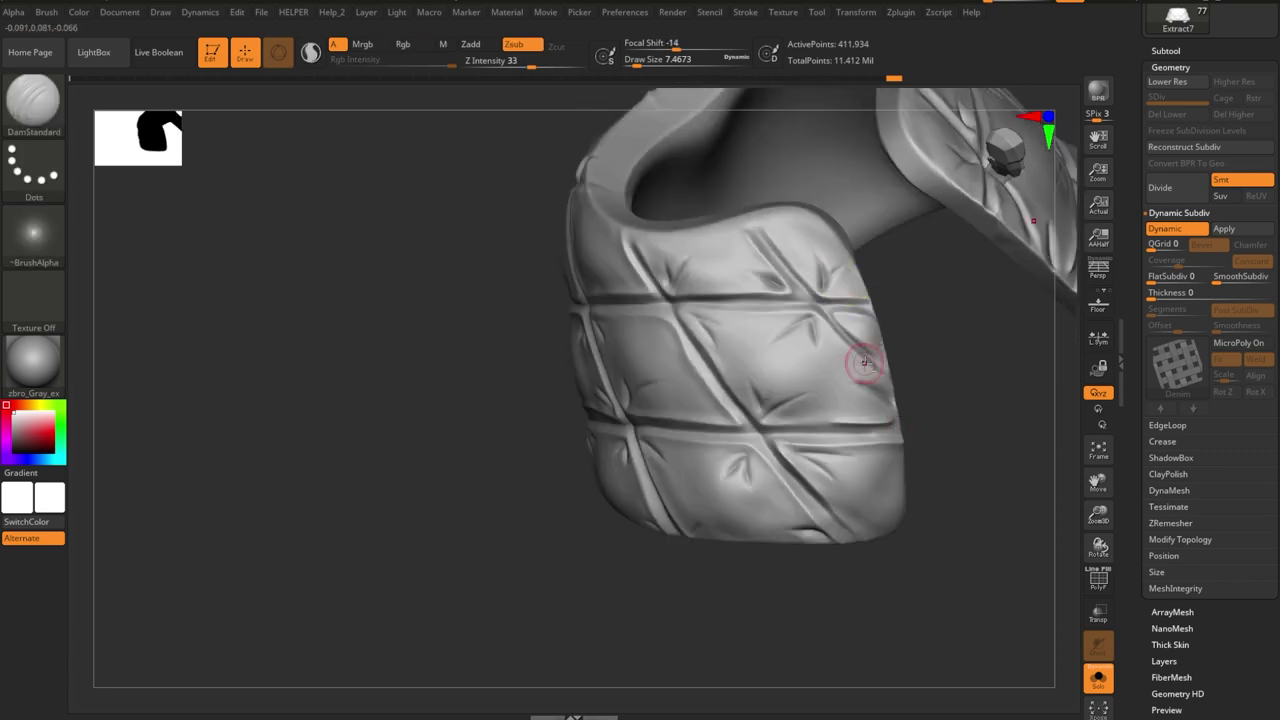
{"action": "mouse_move", "coordinate": [871, 409]}
{"action": "right_mouse_down"}
{"action": "mouse_move", "coordinate": [960, 477]}
{"action": "mouse_move", "coordinate": [691, 373]}
{"action": "right_mouse_up"}
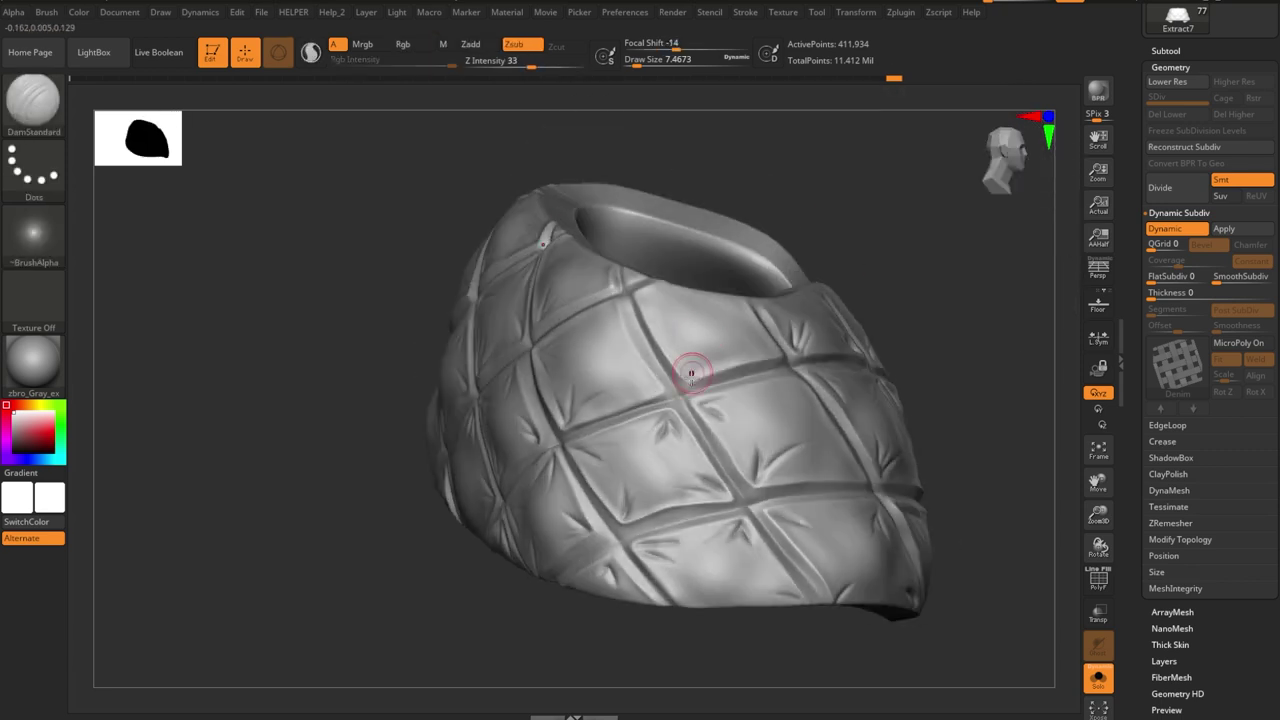
{"action": "right_click_drag", "start_coordinate": [672, 323], "coordinate": [700, 320]}
{"action": "right_click_drag", "start_coordinate": [999, 373], "coordinate": [665, 380]}
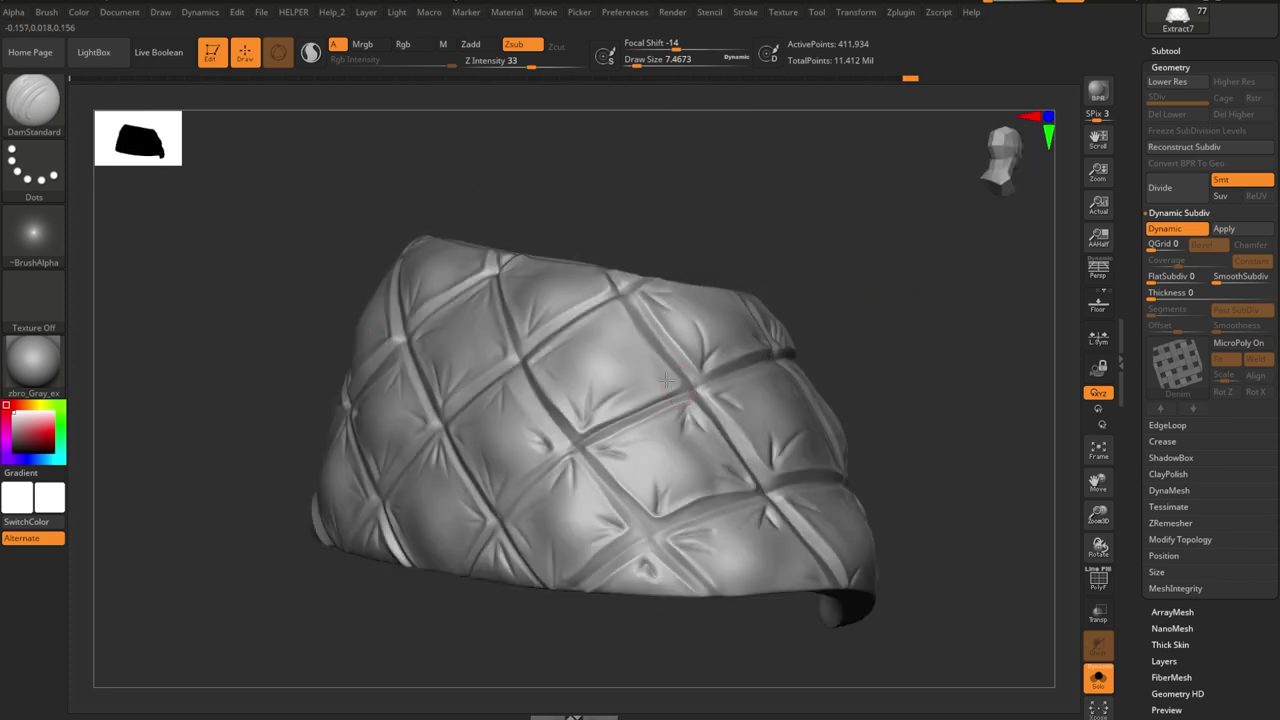
{"action": "right_click_drag", "start_coordinate": [612, 314], "coordinate": [734, 274], "text": "shift"}
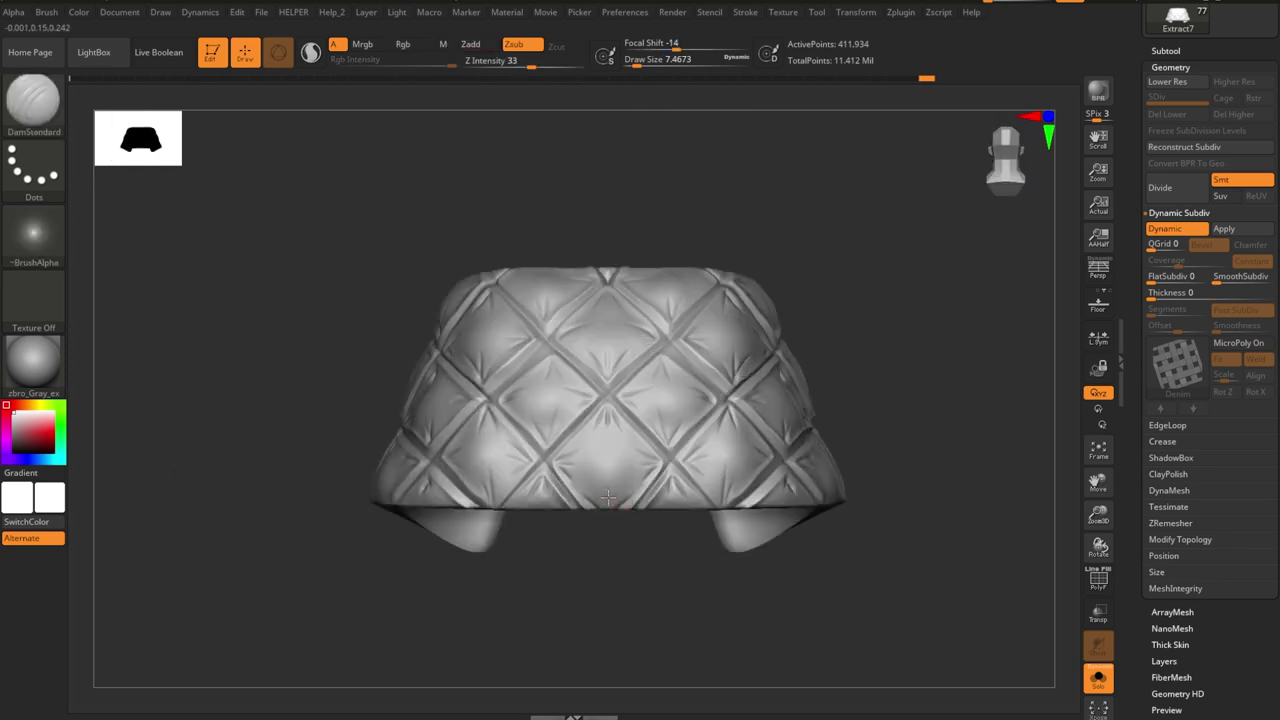
{"action": "mouse_move", "coordinate": [608, 497]}
{"action": "right_mouse_down"}
{"action": "mouse_move", "coordinate": [703, 557]}
{"action": "mouse_move", "coordinate": [797, 511]}
{"action": "right_mouse_up"}
{"action": "key", "text": "alt+shift+s"}
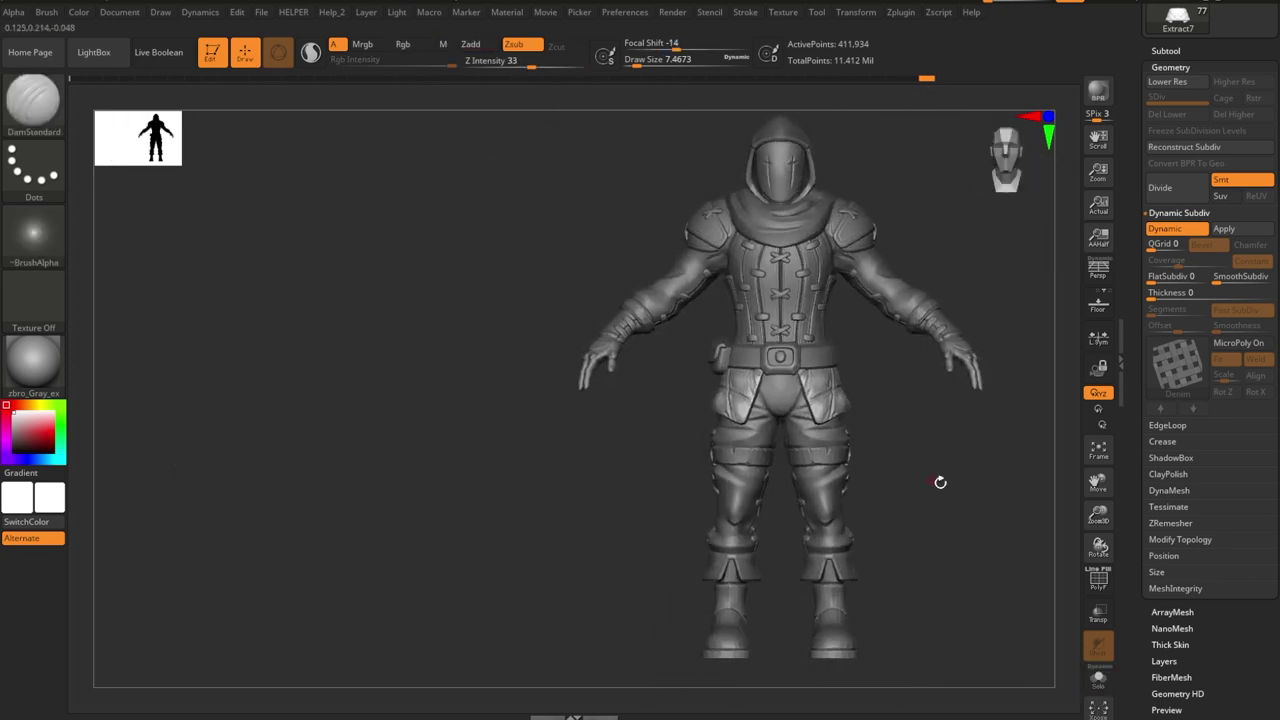
- Briefly solo the quilted cuff again, then return to the full character and zoom onto the pants front
{"action": "key", "text": "alt+shift+s"}
{"action": "mouse_move", "coordinate": [851, 437]}
{"action": "right_mouse_down", "text": "ctrl"}
{"action": "mouse_move", "coordinate": [698, 388]}
{"action": "mouse_move", "coordinate": [931, 509]}
{"action": "mouse_move", "coordinate": [786, 526]}
{"action": "right_mouse_up", "text": "ctrl"}
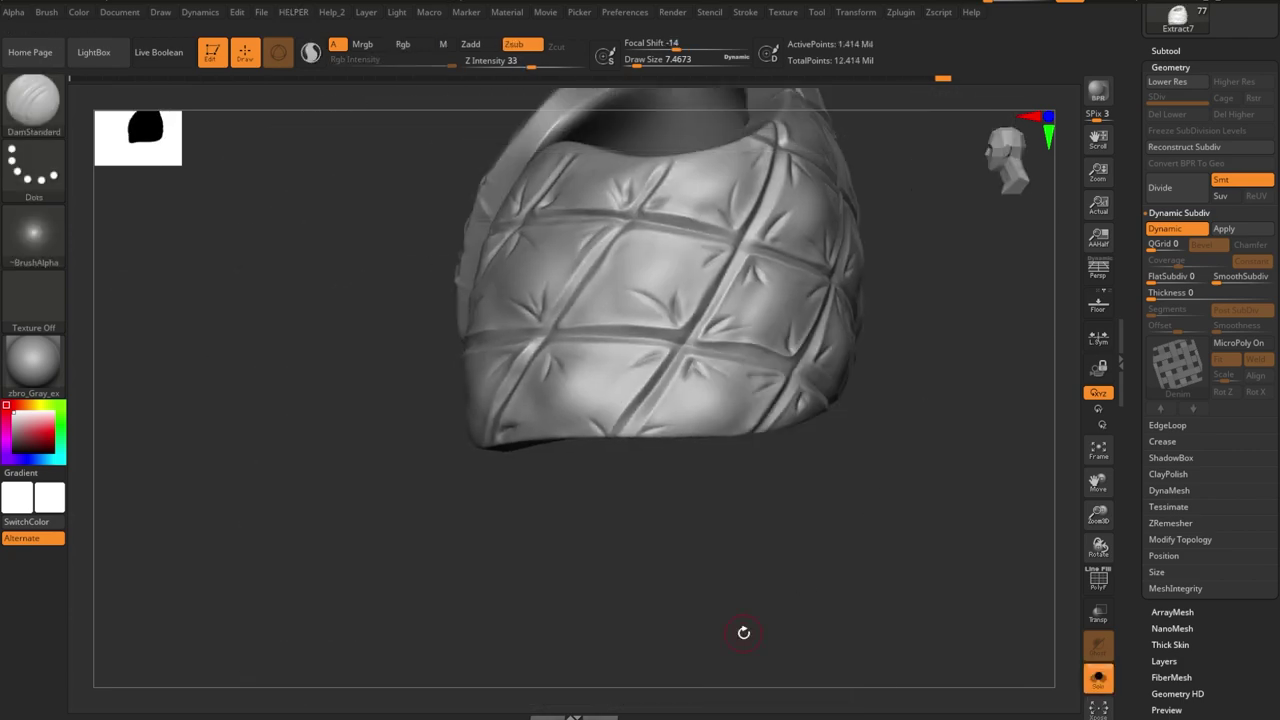
{"action": "mouse_move", "coordinate": [851, 488]}
{"action": "right_mouse_down"}
{"action": "mouse_move", "coordinate": [703, 557]}
{"action": "mouse_move", "coordinate": [846, 423]}
{"action": "mouse_move", "coordinate": [814, 477]}
{"action": "mouse_move", "coordinate": [748, 255]}
{"action": "mouse_move", "coordinate": [871, 243]}
{"action": "mouse_move", "coordinate": [1028, 443]}
{"action": "mouse_move", "coordinate": [729, 457]}
{"action": "mouse_move", "coordinate": [779, 457]}
{"action": "mouse_move", "coordinate": [686, 443]}
{"action": "mouse_move", "coordinate": [846, 483]}
{"action": "mouse_move", "coordinate": [820, 486]}
{"action": "mouse_move", "coordinate": [888, 425]}
{"action": "right_mouse_up"}
{"action": "key", "text": "alt+shift+s"}
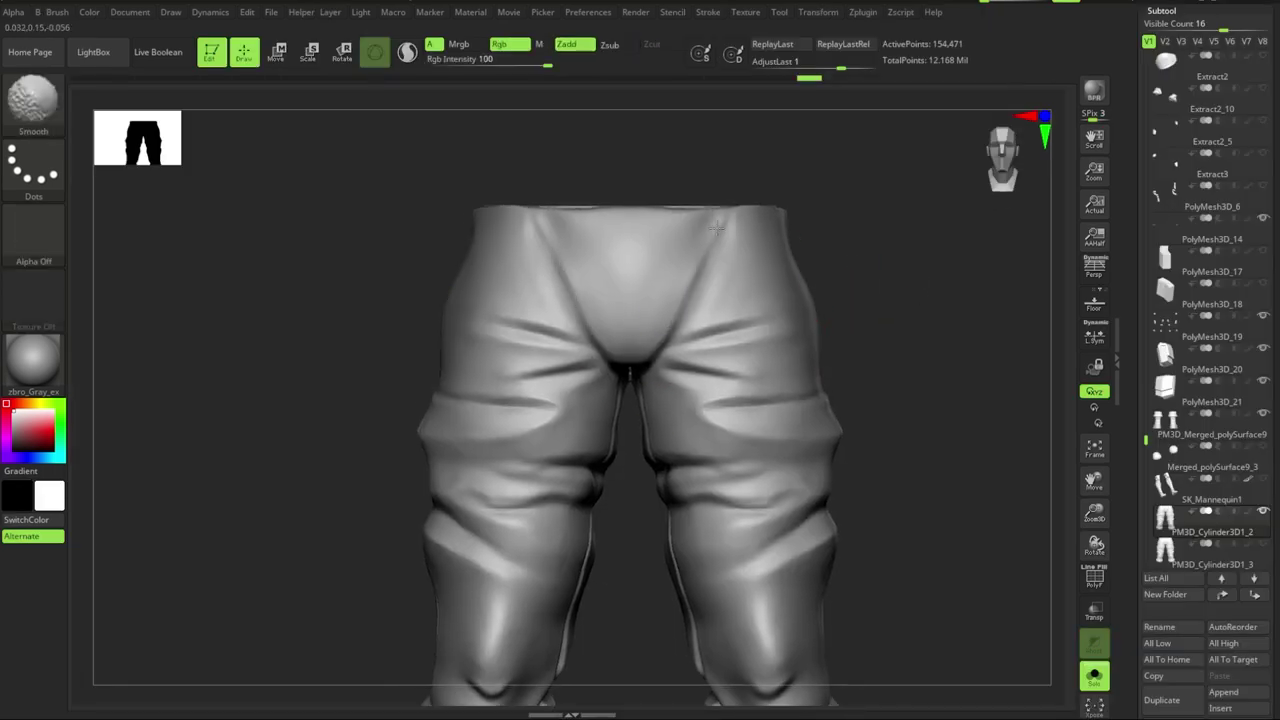
{"action": "key", "text": "shift"}
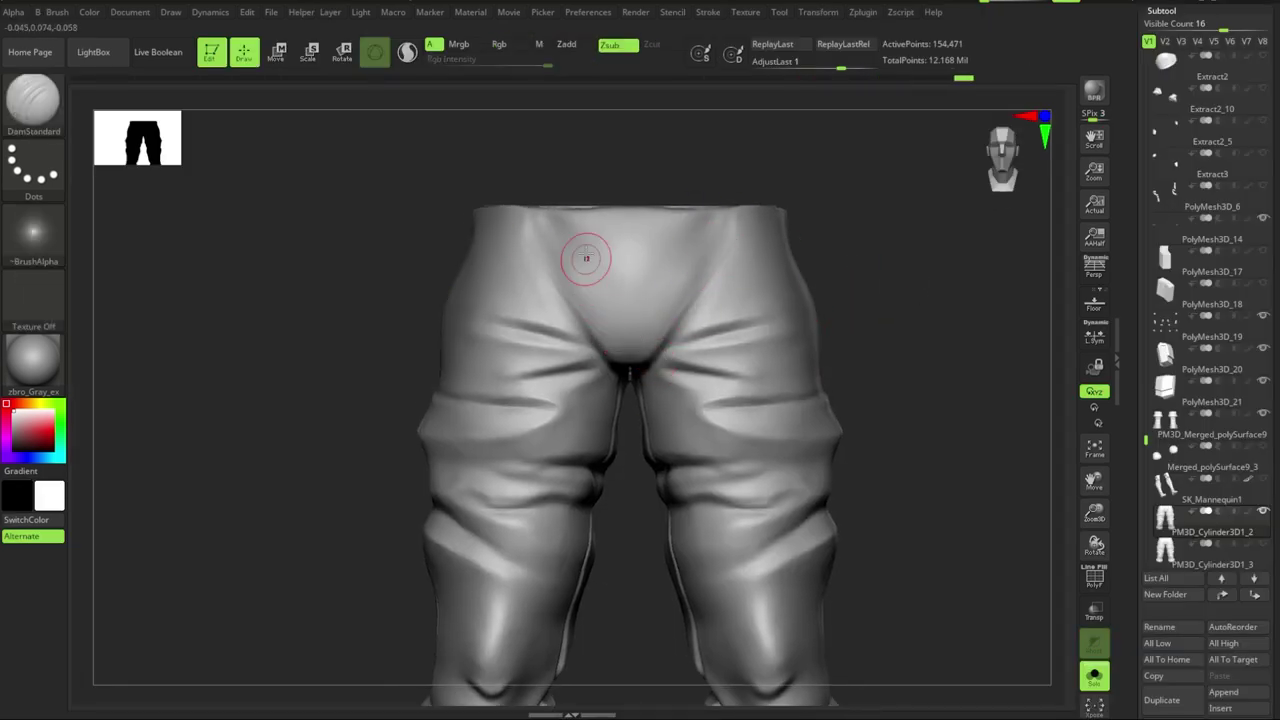
{"action": "right_click_drag", "start_coordinate": [586, 258], "coordinate": [648, 375], "text": "alt"}
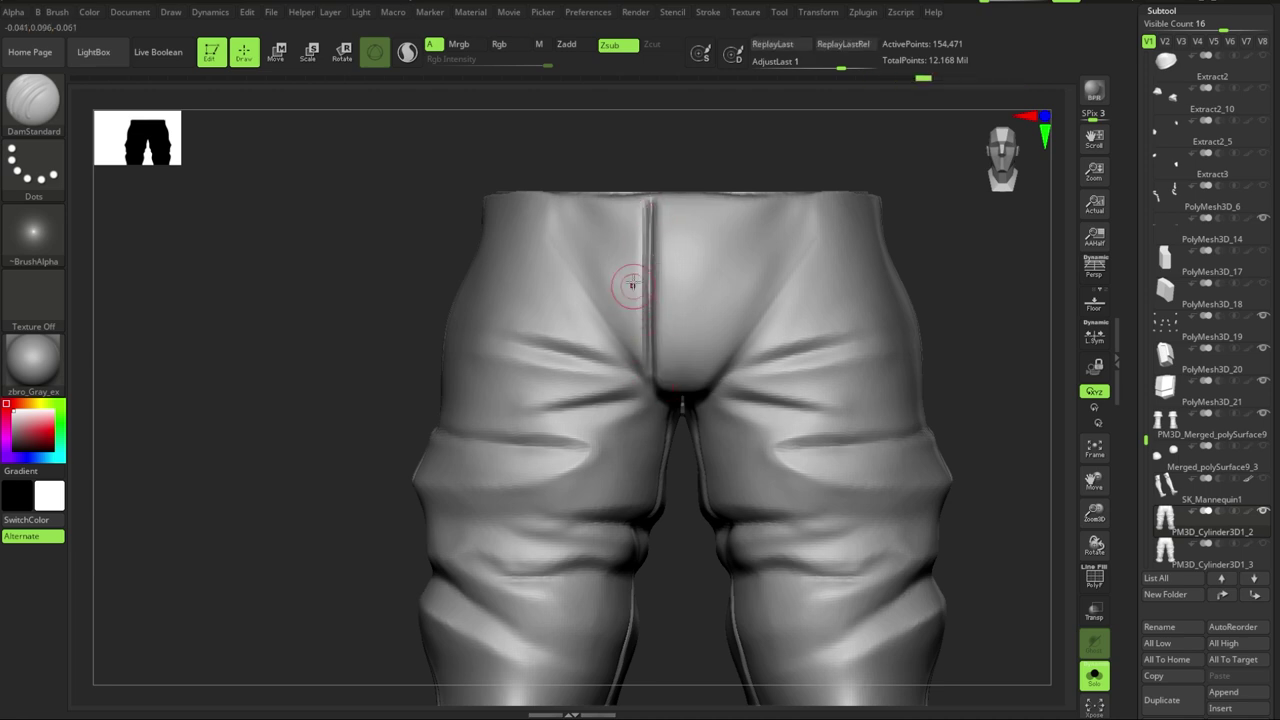
- Try flattening a band down the pants centre with TrimDynamic, then undo it
{"action": "key", "text": "shift"}
{"action": "key", "text": "b"}
{"action": "key", "text": "t"}
{"action": "key", "text": "d"}
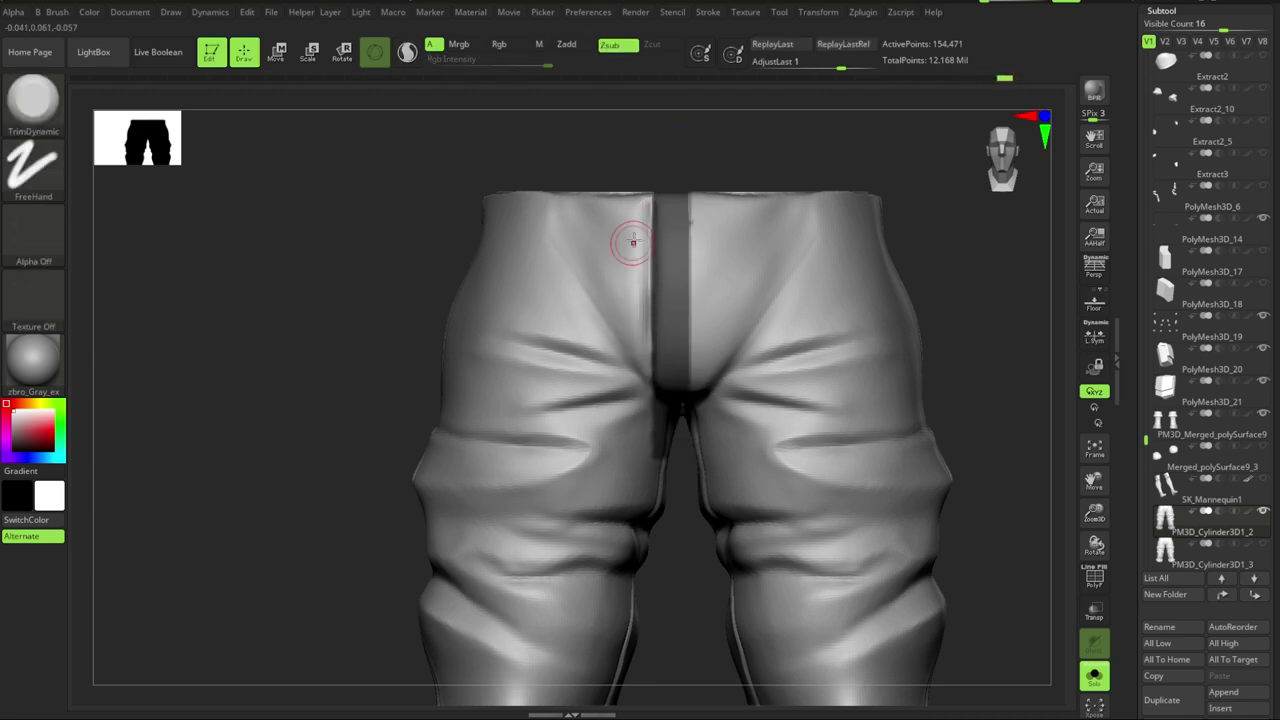
{"action": "key", "text": "b"}
{"action": "key", "text": "d"}
{"action": "key", "text": "s"}
{"action": "key", "text": "ctrl+z"}
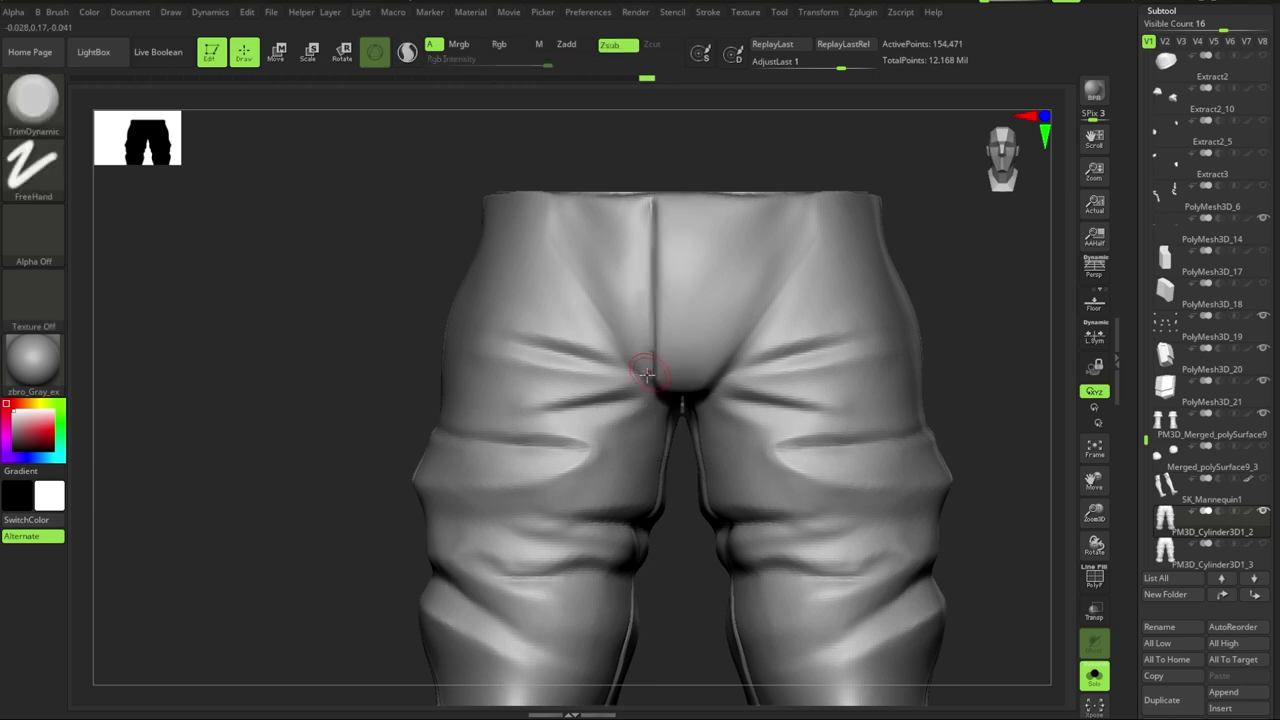
{"action": "key", "text": "ctrl+z"}
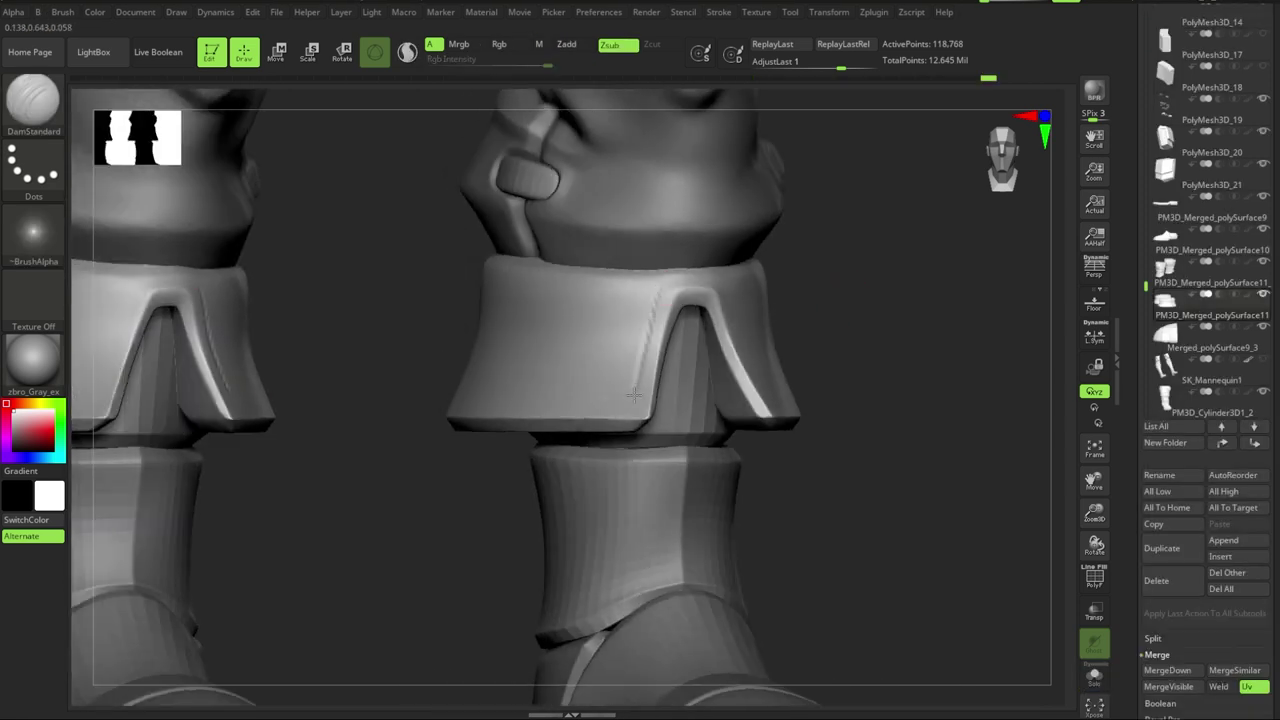
- Isolate the two collar pieces in Solo and line up a collar's lower edge for carving
{"action": "mouse_move", "coordinate": [951, 300]}
{"action": "left_mouse_down"}
{"action": "mouse_move", "coordinate": [590, 312]}
{"action": "mouse_move", "coordinate": [810, 313]}
{"action": "left_mouse_up"}
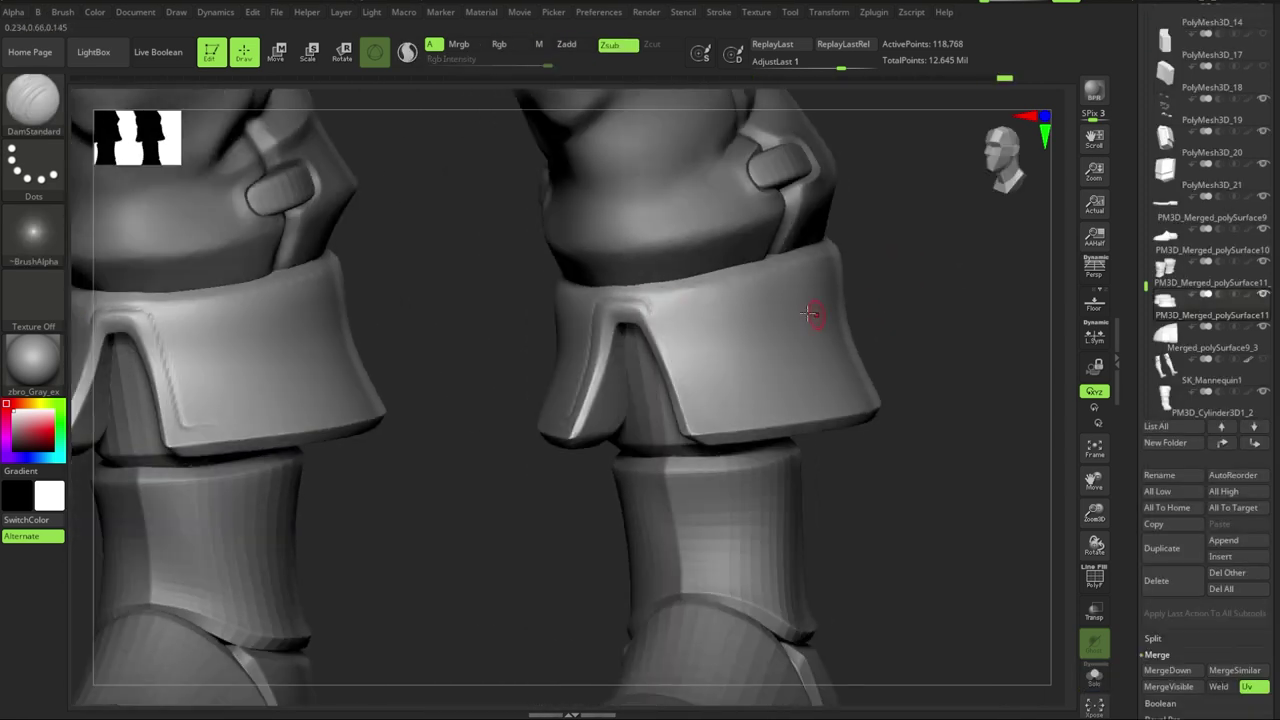
{"action": "left_click_drag", "start_coordinate": [786, 408], "coordinate": [429, 386]}
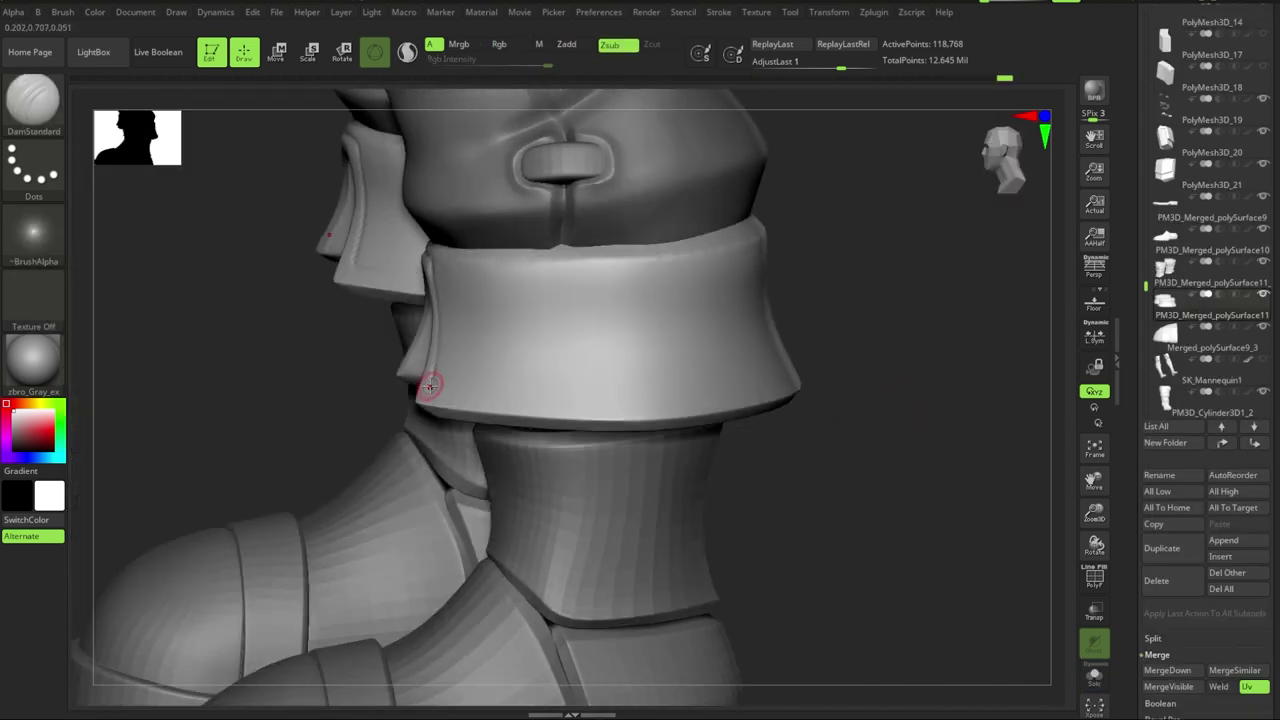
{"action": "mouse_move", "coordinate": [768, 386]}
{"action": "left_mouse_down"}
{"action": "mouse_move", "coordinate": [595, 401]}
{"action": "mouse_move", "coordinate": [628, 406]}
{"action": "left_mouse_up"}
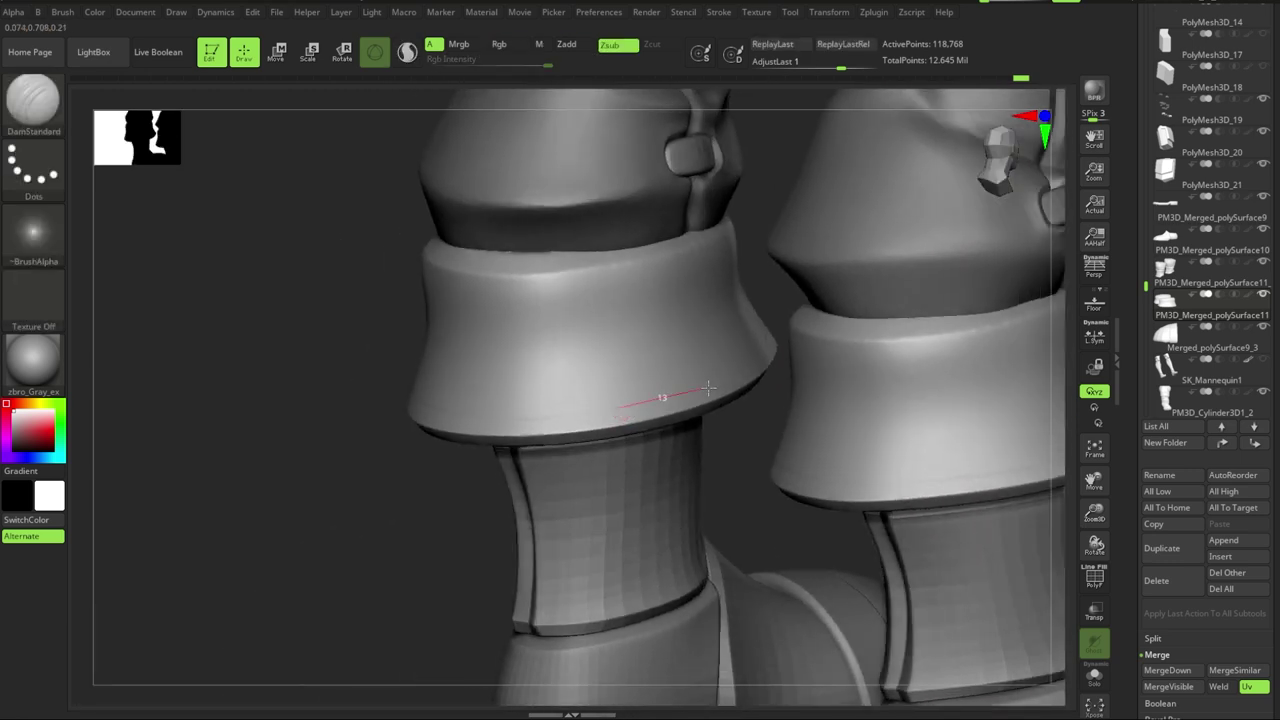
{"action": "key", "text": "ctrl+shift+s"}
{"action": "left_click_drag", "start_coordinate": [851, 457], "coordinate": [786, 385]}
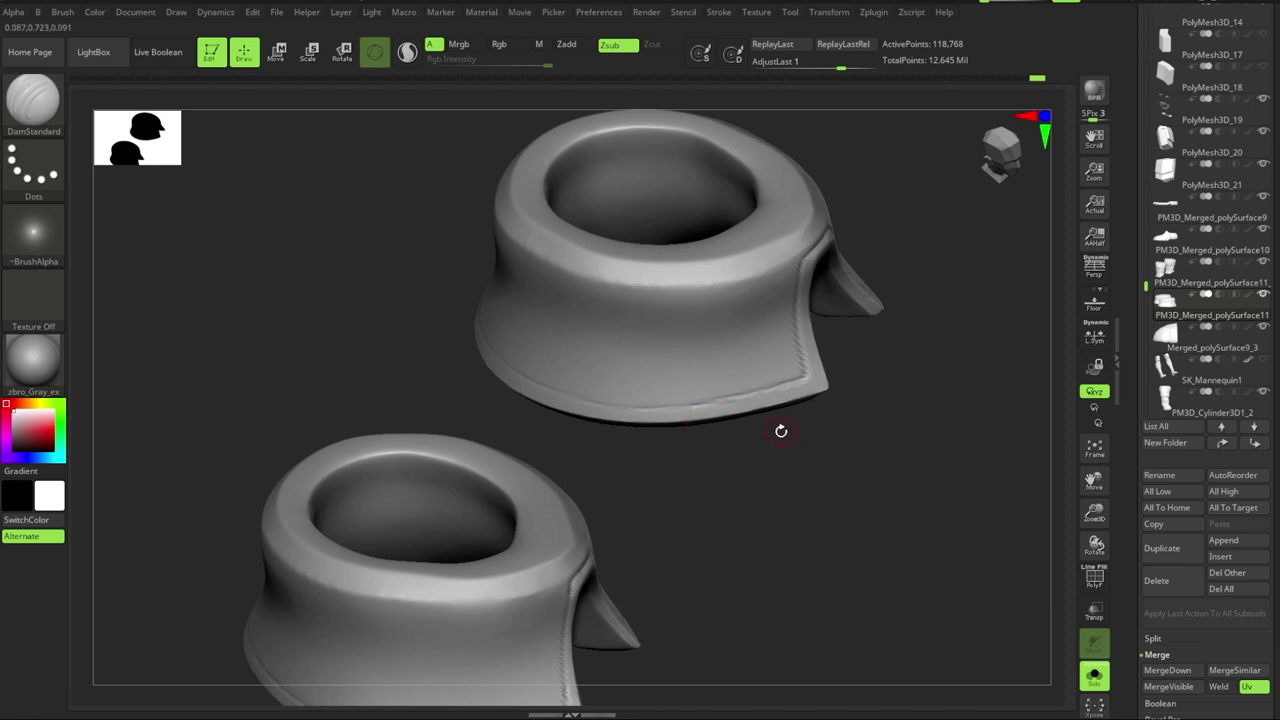
{"action": "mouse_move", "coordinate": [781, 430]}
{"action": "left_mouse_down"}
{"action": "mouse_move", "coordinate": [889, 549]}
{"action": "mouse_move", "coordinate": [737, 491]}
{"action": "mouse_move", "coordinate": [500, 514]}
{"action": "left_mouse_up"}
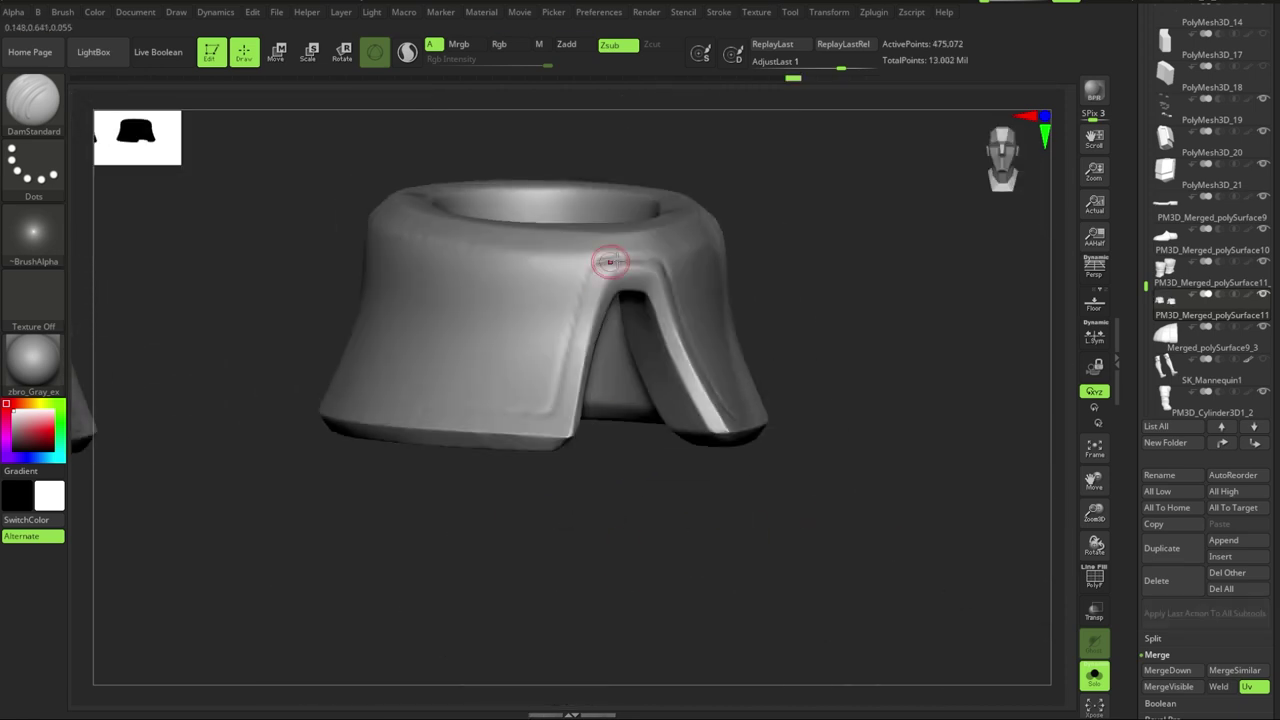
{"action": "left_click_drag", "start_coordinate": [706, 497], "coordinate": [510, 258]}
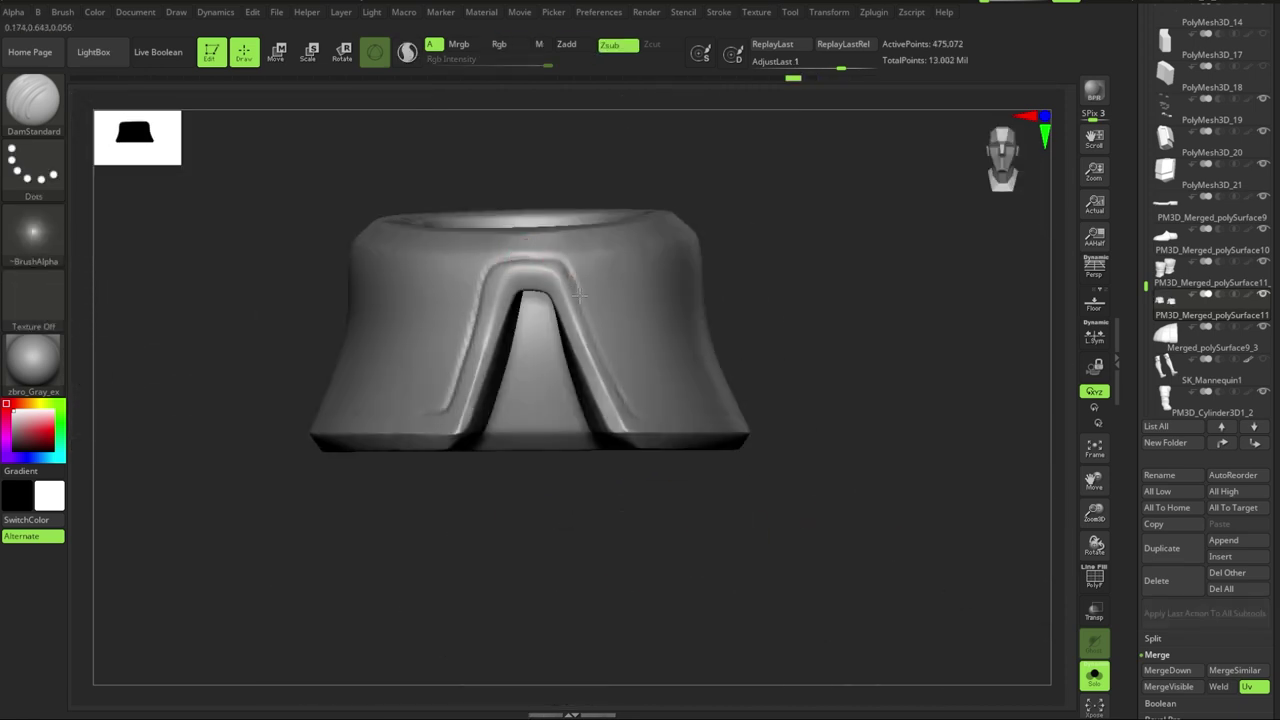
{"action": "left_click_drag", "start_coordinate": [786, 403], "coordinate": [720, 480]}
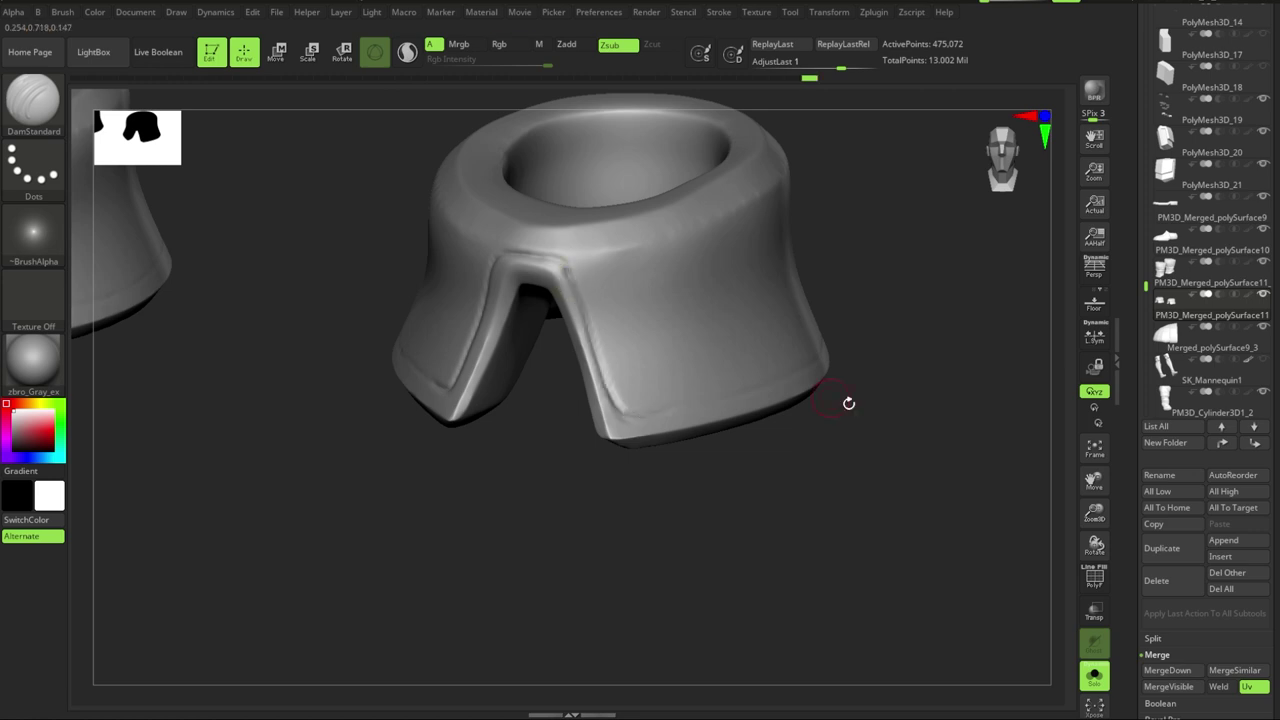
{"action": "left_click_drag", "start_coordinate": [848, 402], "coordinate": [838, 316]}
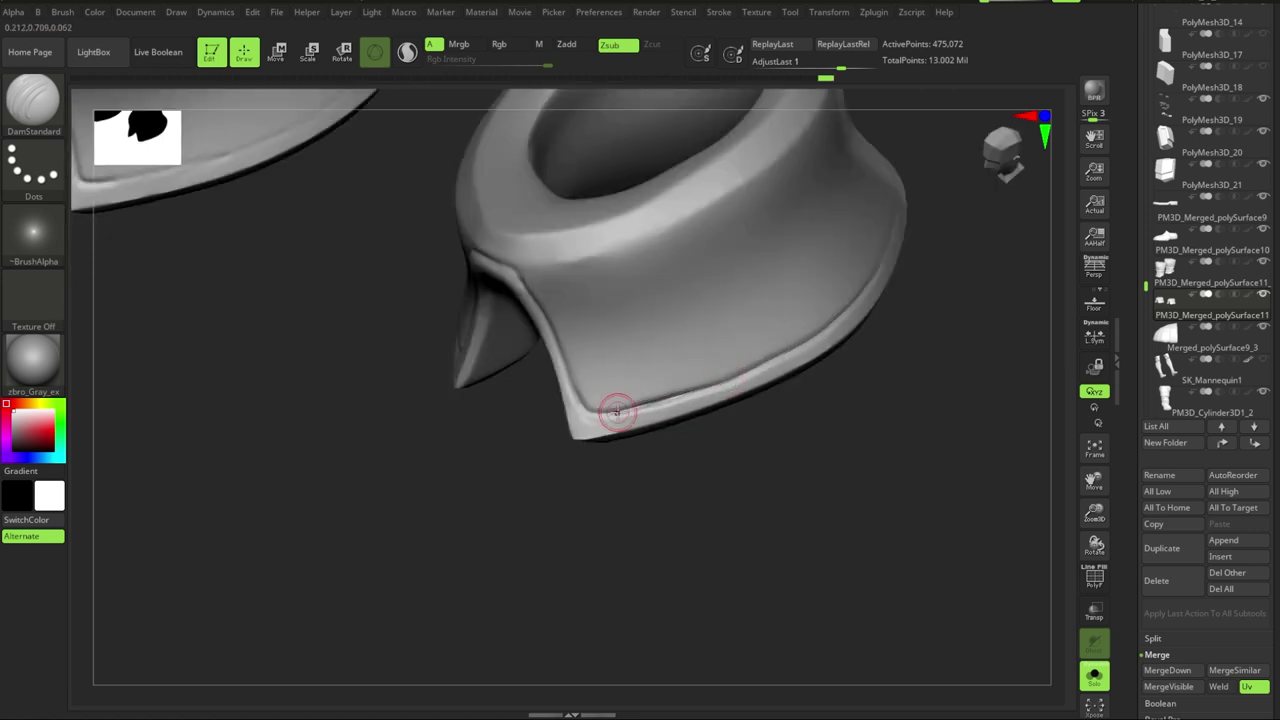
{"action": "mouse_move", "coordinate": [605, 410]}
{"action": "left_mouse_down"}
{"action": "mouse_move", "coordinate": [874, 449]}
{"action": "mouse_move", "coordinate": [779, 242]}
{"action": "left_mouse_up"}
{"action": "mouse_move", "coordinate": [673, 404]}
{"action": "left_mouse_down"}
{"action": "mouse_move", "coordinate": [874, 334]}
{"action": "mouse_move", "coordinate": [854, 494]}
{"action": "left_mouse_up"}
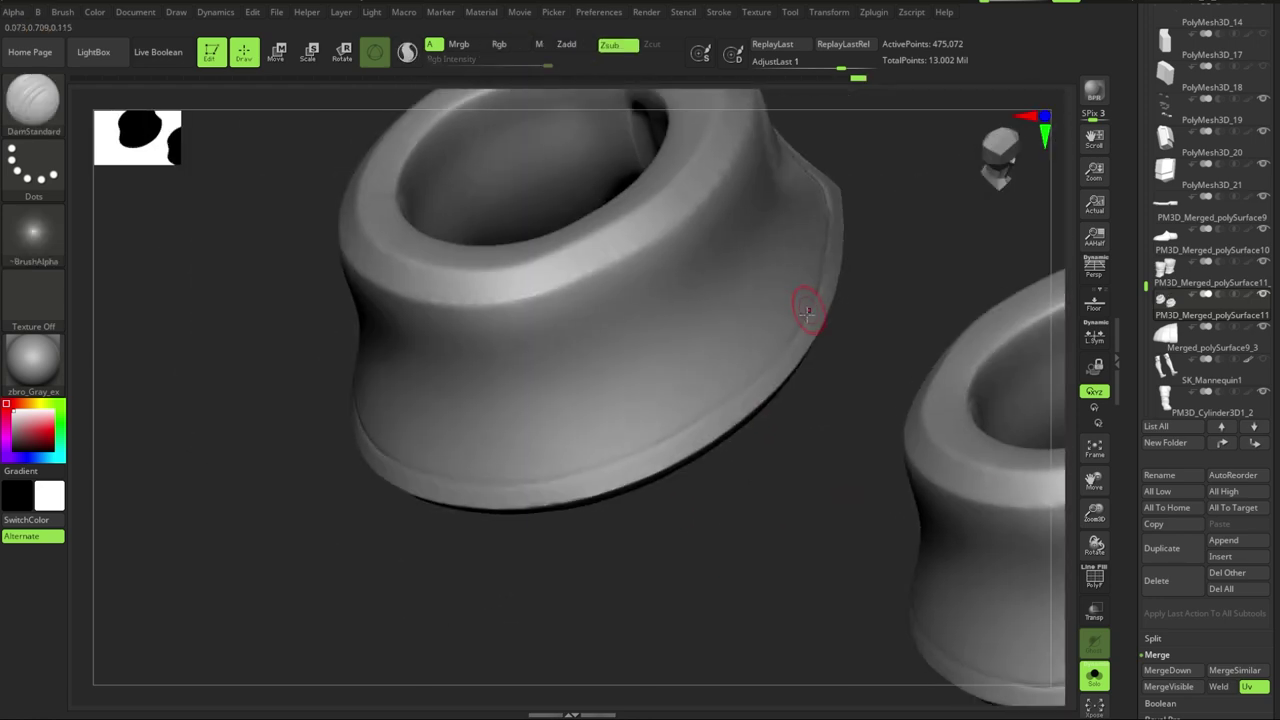
{"action": "left_click_drag", "start_coordinate": [745, 395], "coordinate": [414, 451]}
{"action": "mouse_move", "coordinate": [860, 480]}
{"action": "left_mouse_down"}
{"action": "mouse_move", "coordinate": [834, 371]}
{"action": "mouse_move", "coordinate": [767, 262]}
{"action": "left_mouse_up"}
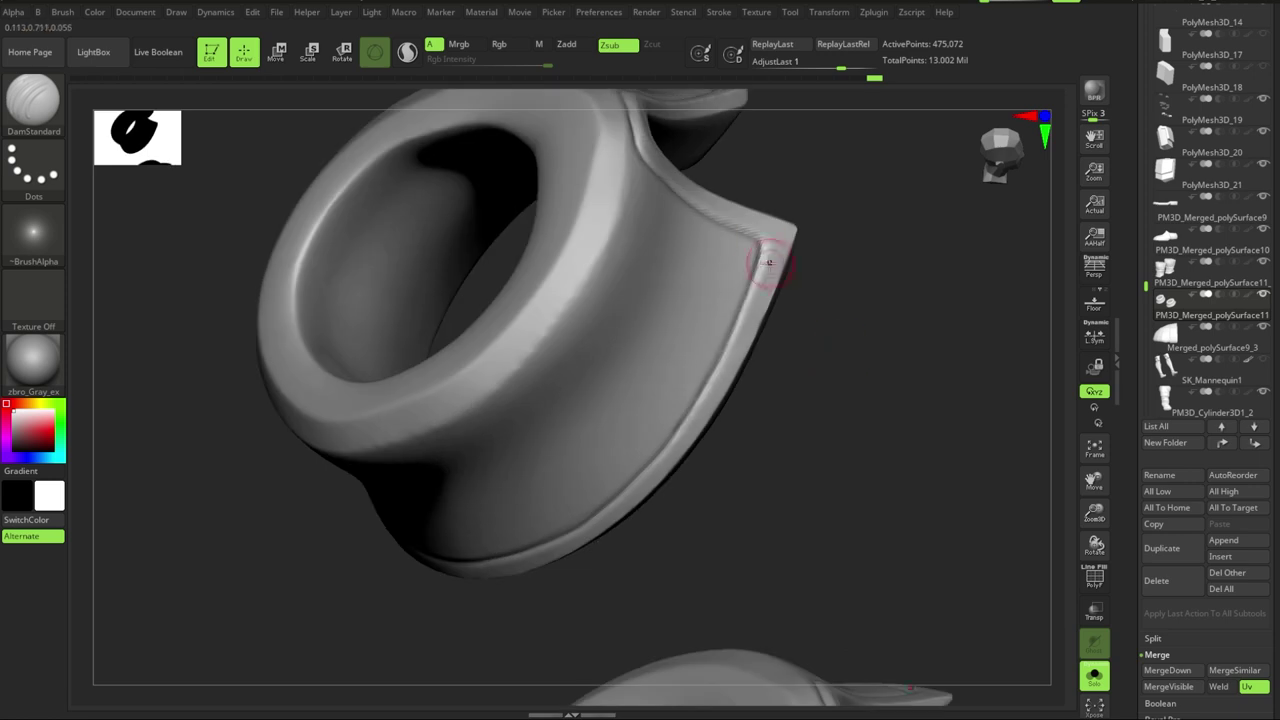
- Carve a thin DamStandard crease along the collar's lower rim and inspect it from several angles
{"action": "left_click_drag", "start_coordinate": [736, 312], "coordinate": [679, 421]}
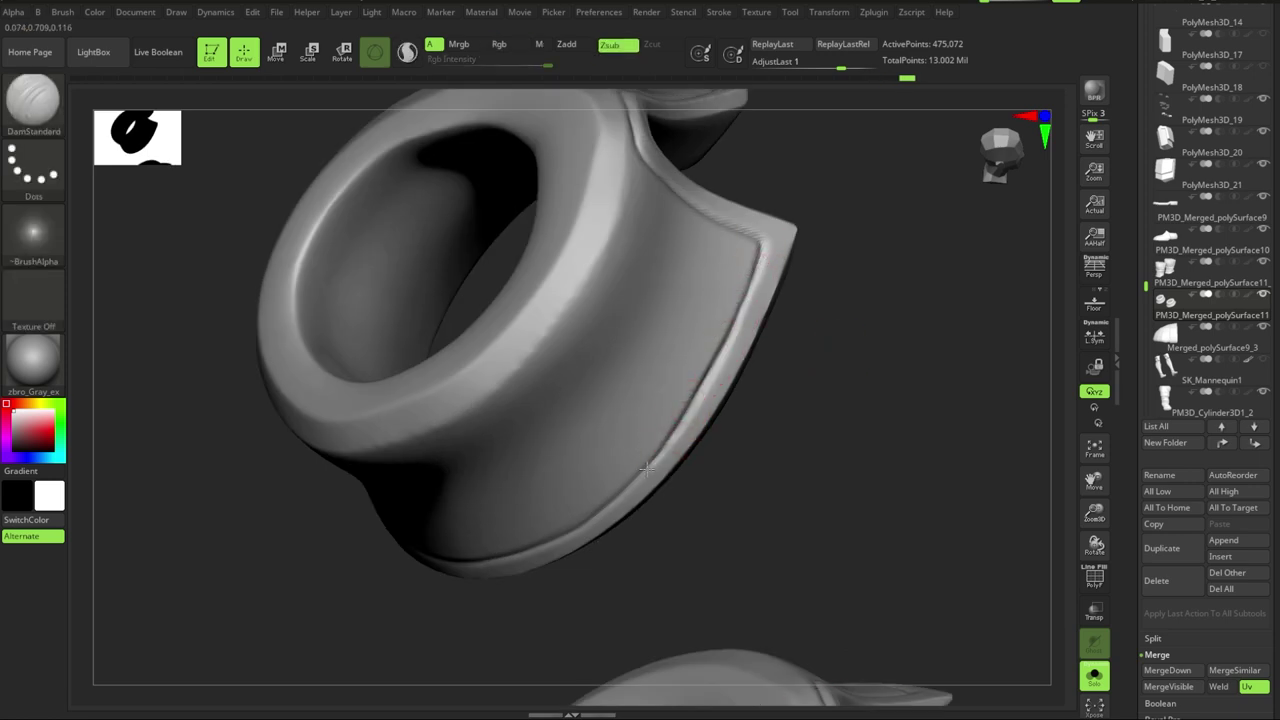
{"action": "left_click_drag", "start_coordinate": [785, 427], "coordinate": [836, 235]}
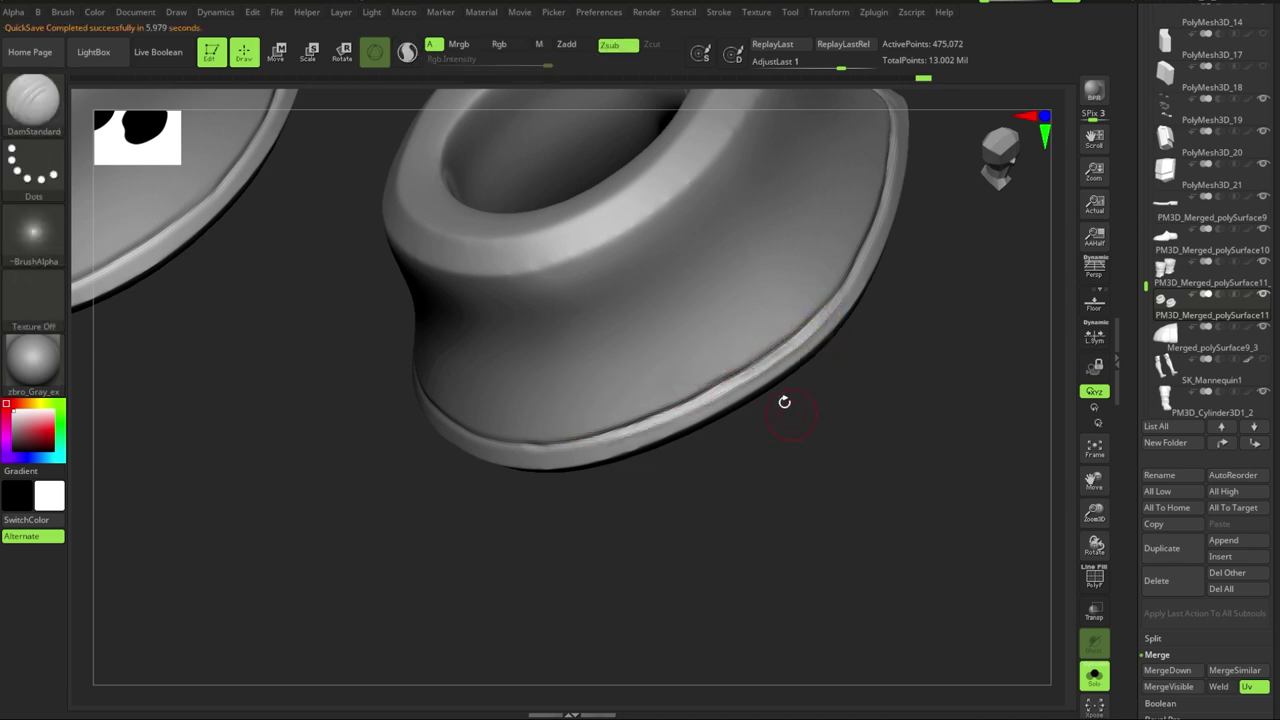
{"action": "left_click_drag", "start_coordinate": [783, 400], "coordinate": [836, 400]}
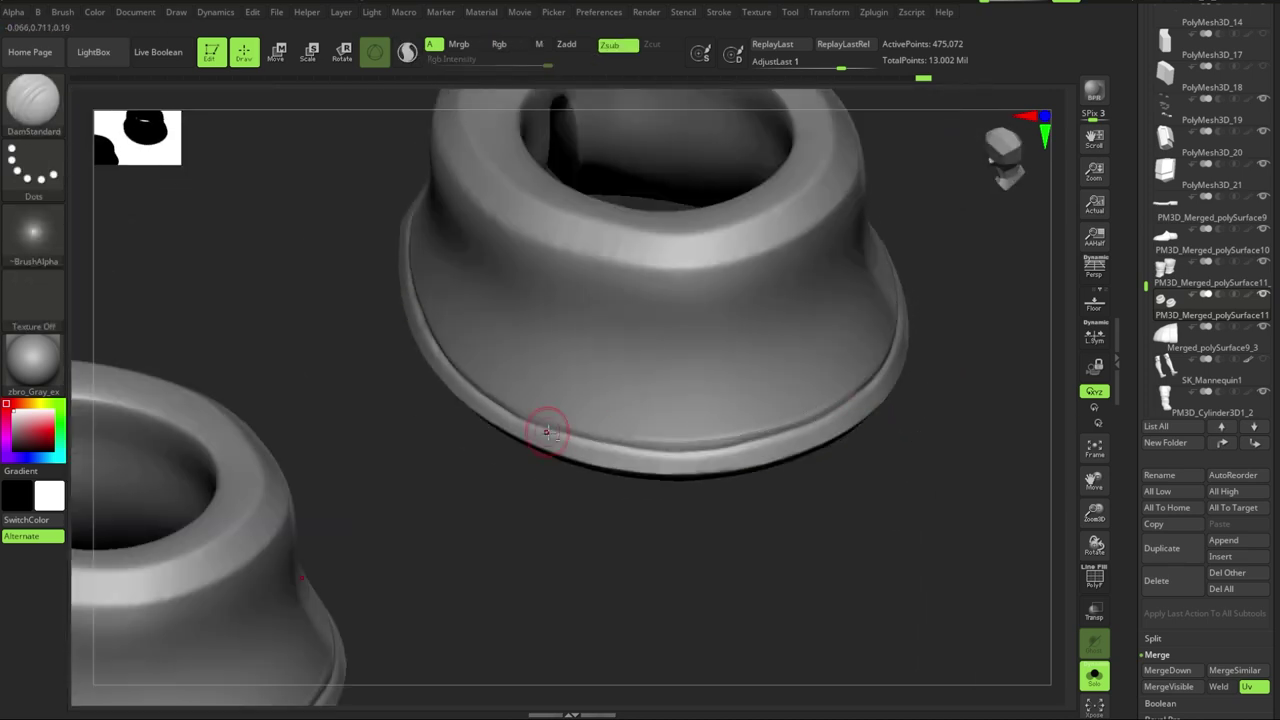
{"action": "mouse_move", "coordinate": [775, 443]}
{"action": "left_mouse_down"}
{"action": "mouse_move", "coordinate": [686, 609]}
{"action": "mouse_move", "coordinate": [549, 409]}
{"action": "left_mouse_up"}
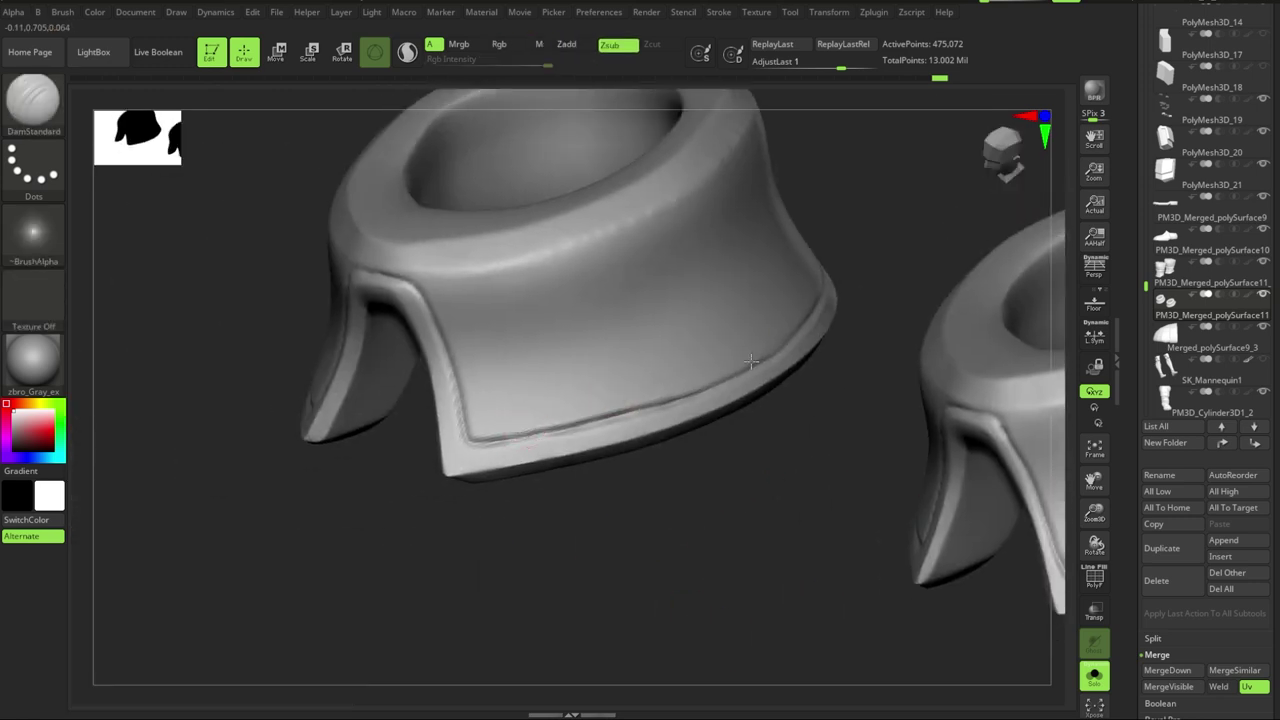
{"action": "mouse_move", "coordinate": [751, 361]}
{"action": "left_mouse_down"}
{"action": "mouse_move", "coordinate": [786, 423]}
{"action": "mouse_move", "coordinate": [762, 374]}
{"action": "left_mouse_up"}
{"action": "key", "text": "f"}
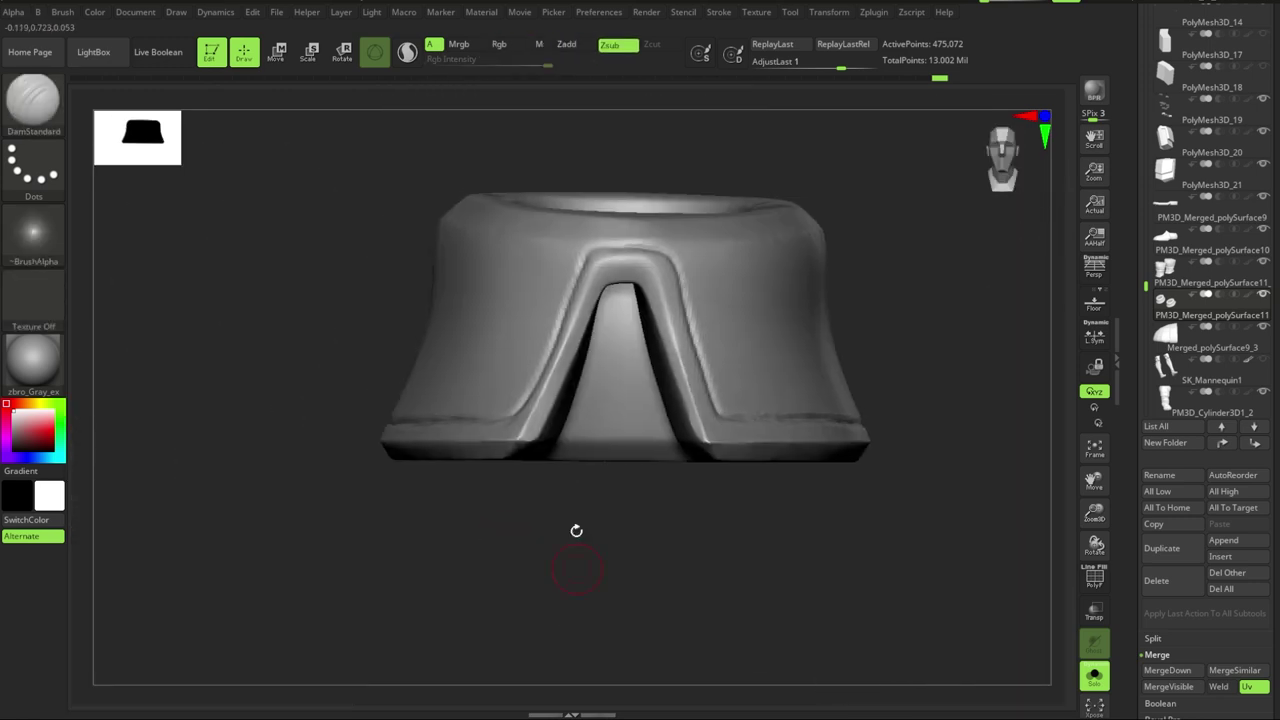
{"action": "left_click_drag", "start_coordinate": [574, 529], "coordinate": [656, 524]}
{"action": "left_click_drag", "start_coordinate": [738, 352], "coordinate": [724, 420]}
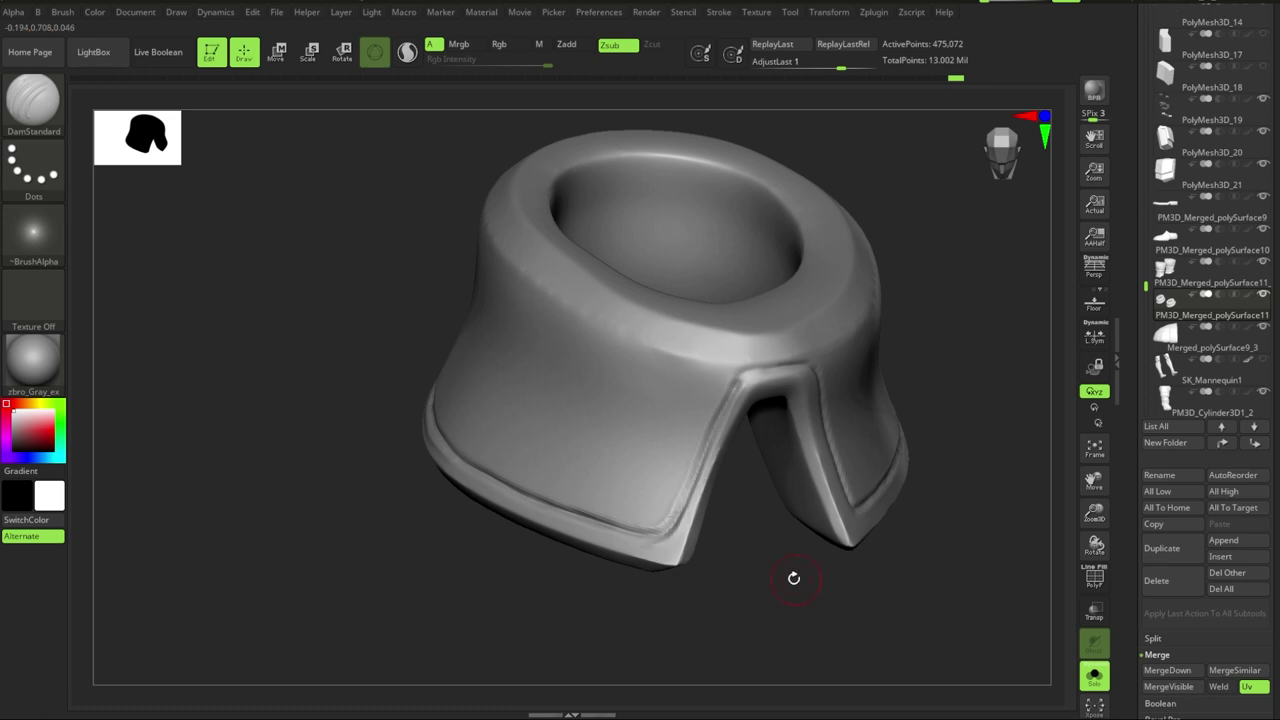
{"action": "left_click_drag", "start_coordinate": [794, 578], "coordinate": [606, 353]}
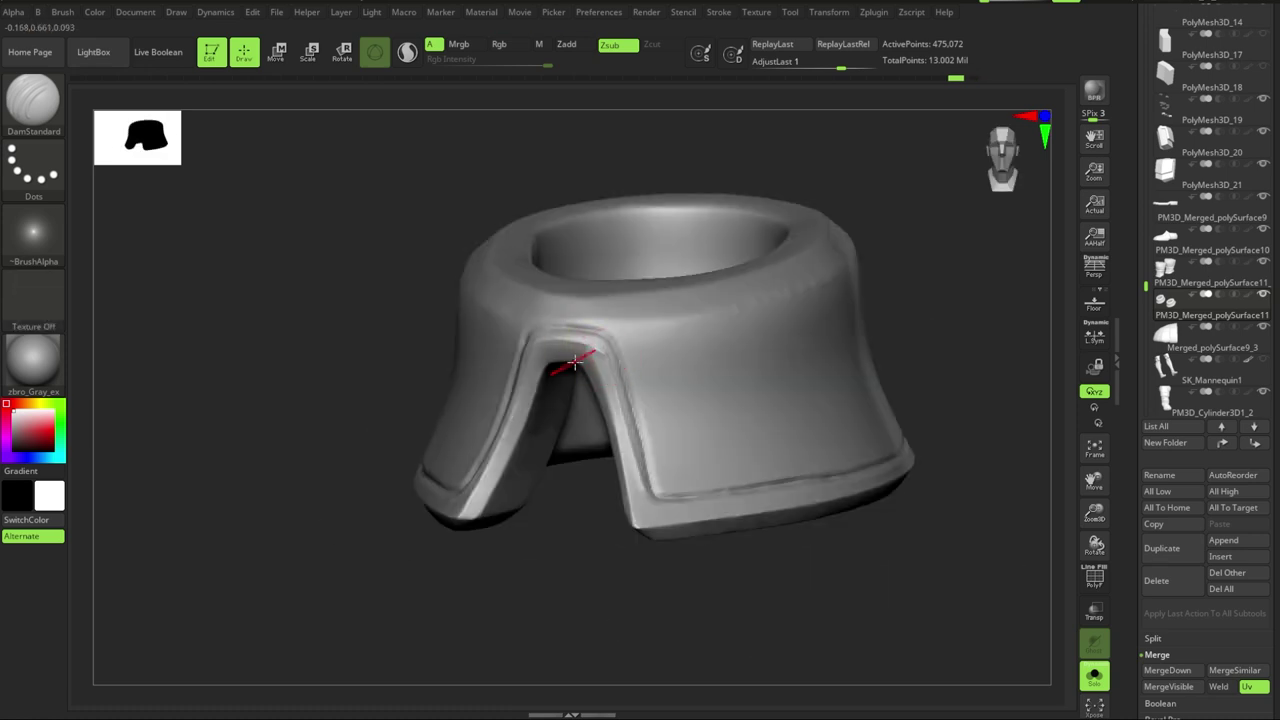
{"action": "mouse_move", "coordinate": [679, 500]}
{"action": "left_mouse_down"}
{"action": "mouse_move", "coordinate": [708, 508]}
{"action": "mouse_move", "coordinate": [781, 426]}
{"action": "left_mouse_up"}
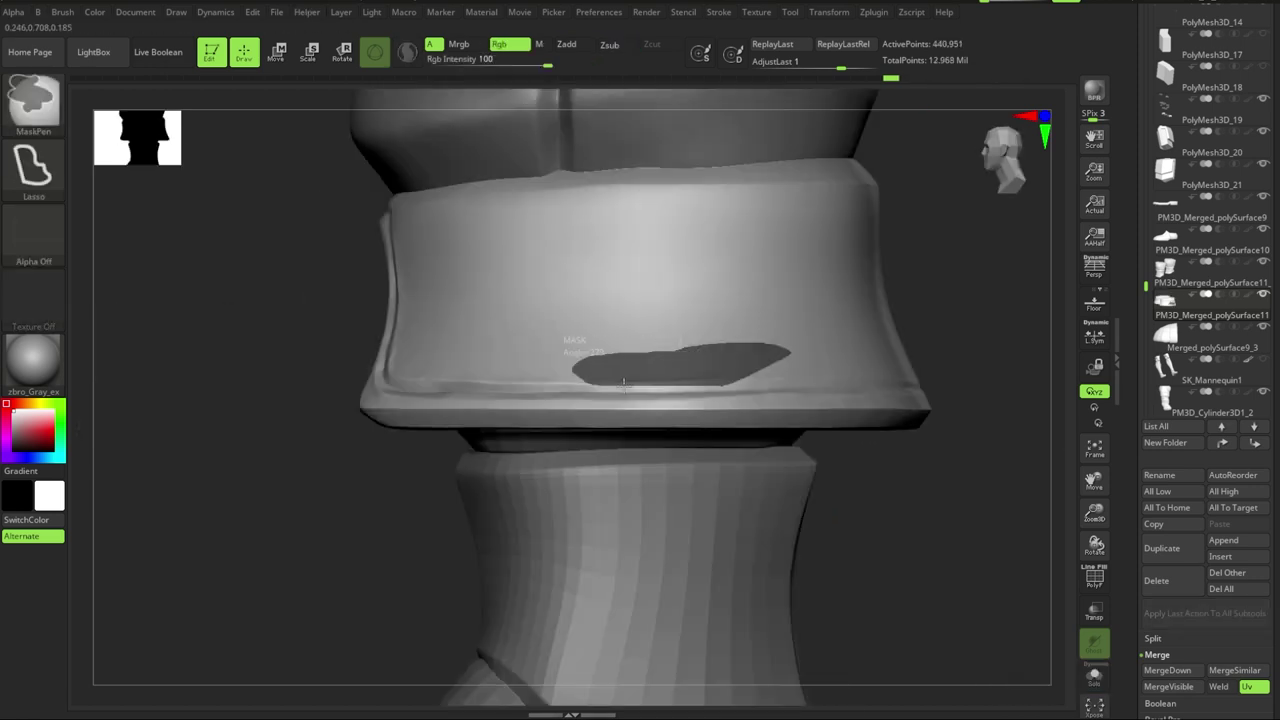
- Invert the mask on the patch area and re-carve the left end of the patch outline
{"action": "left_click", "coordinate": [894, 471], "text": "ctrl"}
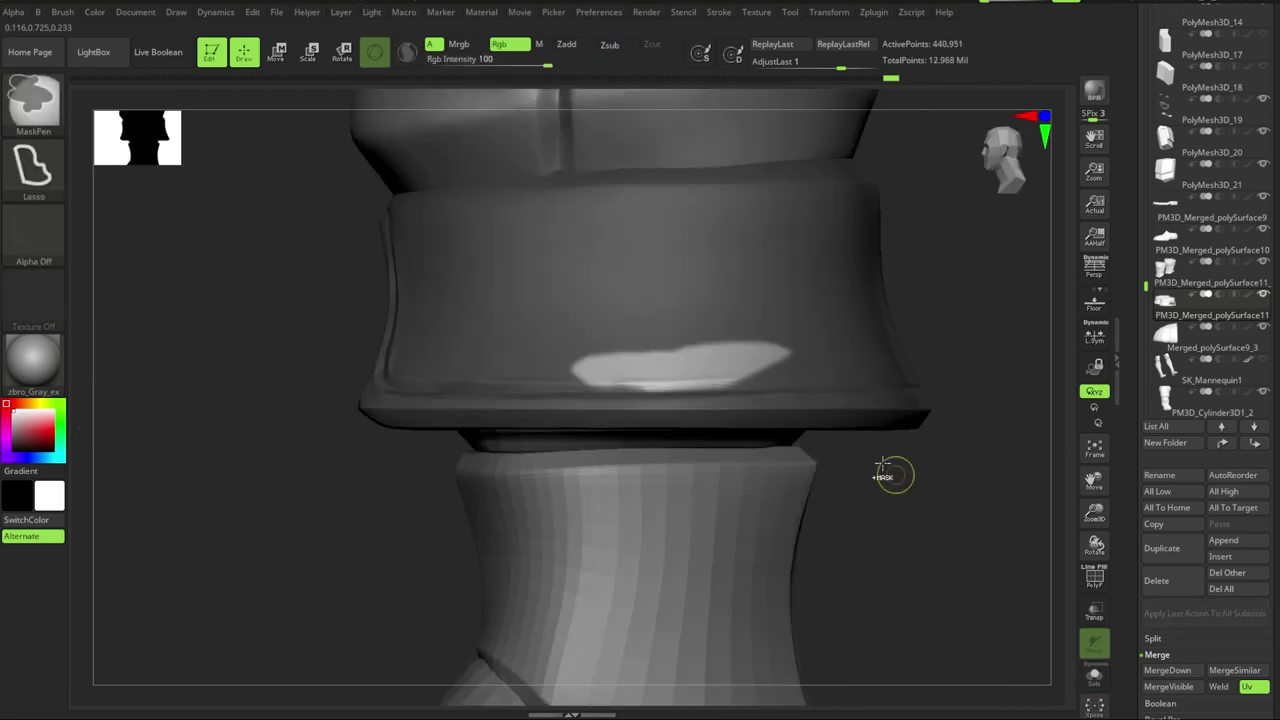
{"action": "left_click_drag", "start_coordinate": [894, 471], "coordinate": [731, 343]}
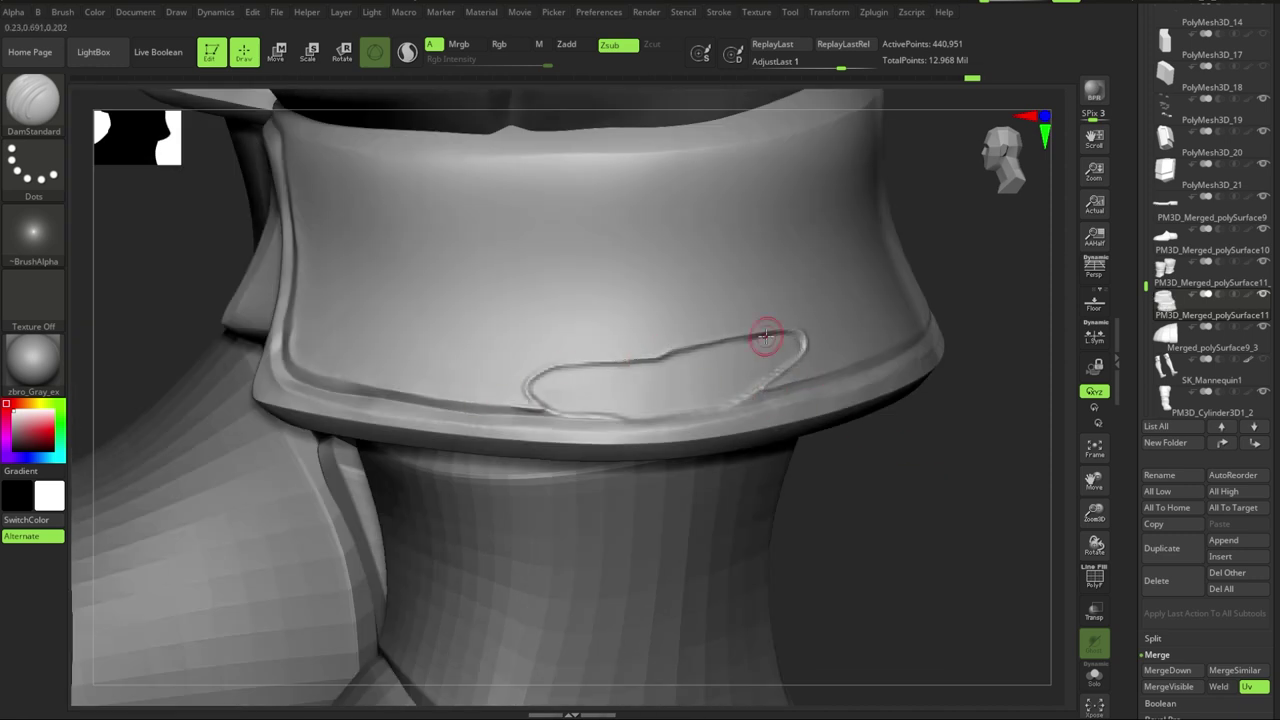
{"action": "left_click_drag", "start_coordinate": [564, 407], "coordinate": [533, 396]}
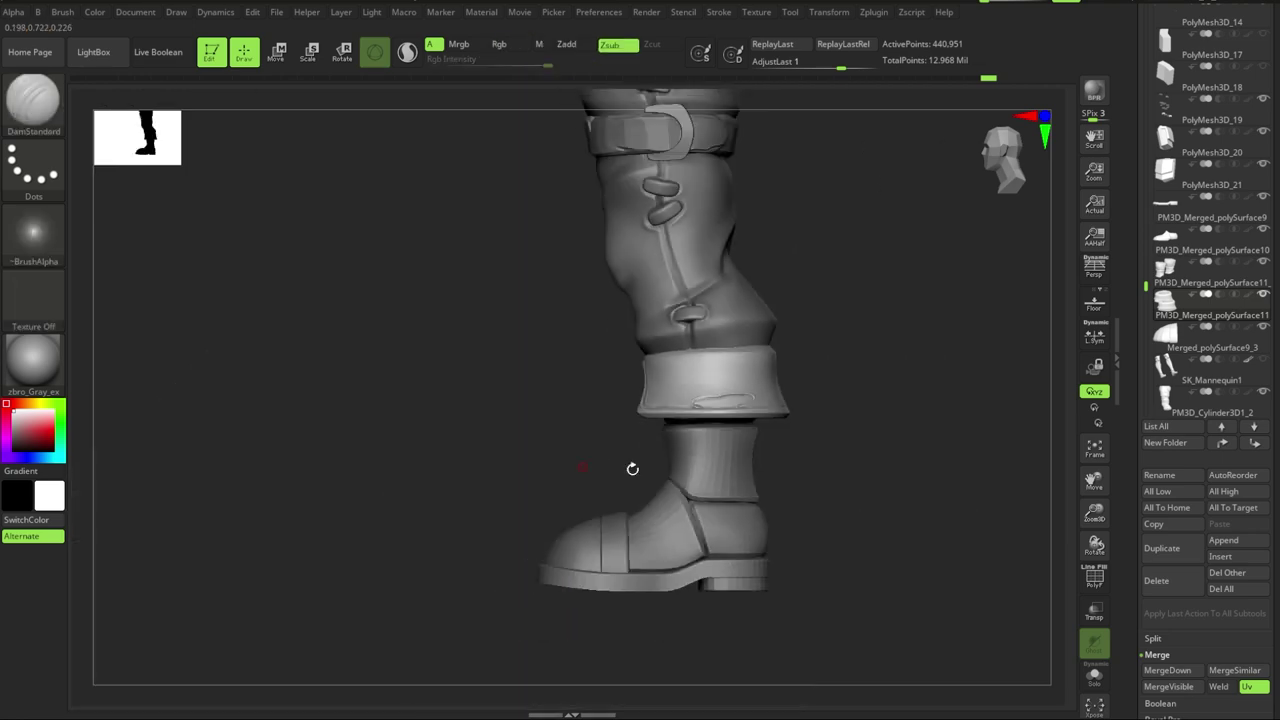
- Frame both boots and orbit around them to check the patch outlines on each cuff
{"action": "mouse_move", "coordinate": [631, 466]}
{"action": "left_mouse_down"}
{"action": "mouse_move", "coordinate": [777, 451]}
{"action": "mouse_move", "coordinate": [871, 586]}
{"action": "left_mouse_up"}
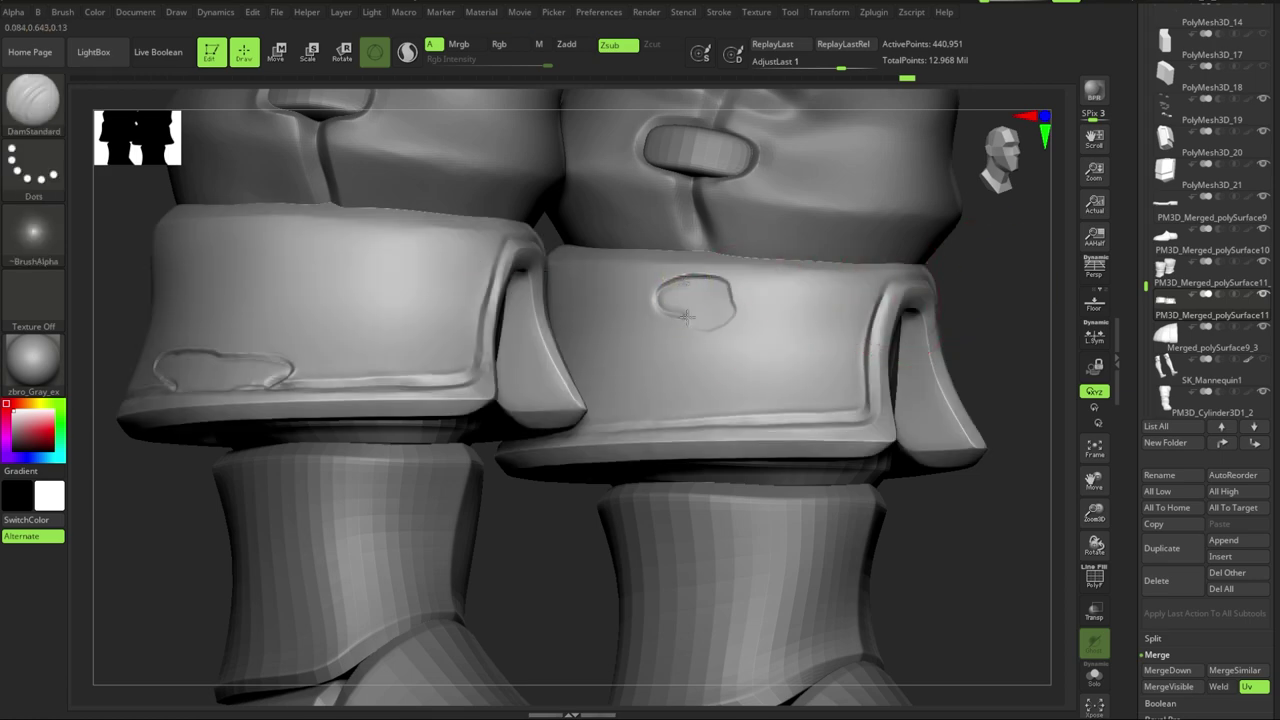
{"action": "key", "text": "f"}
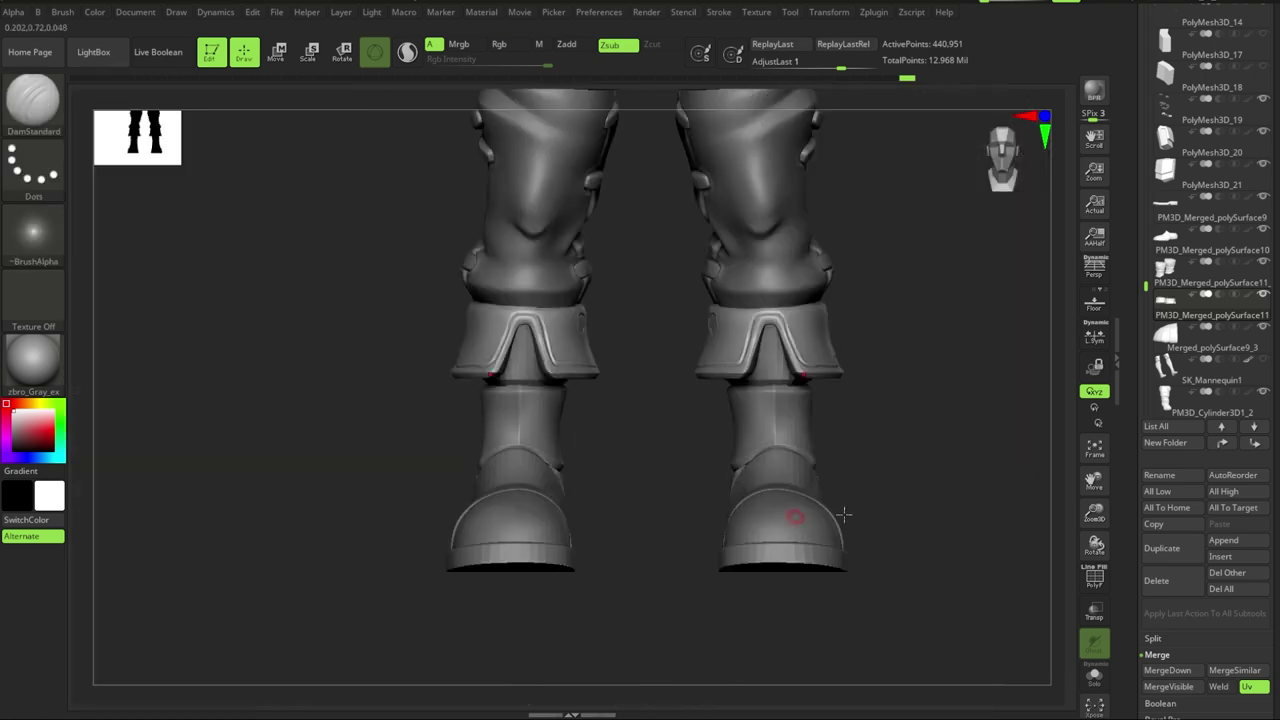
{"action": "mouse_move", "coordinate": [837, 514]}
{"action": "left_mouse_down"}
{"action": "mouse_move", "coordinate": [874, 409]}
{"action": "mouse_move", "coordinate": [886, 434]}
{"action": "mouse_move", "coordinate": [745, 343]}
{"action": "left_mouse_up"}
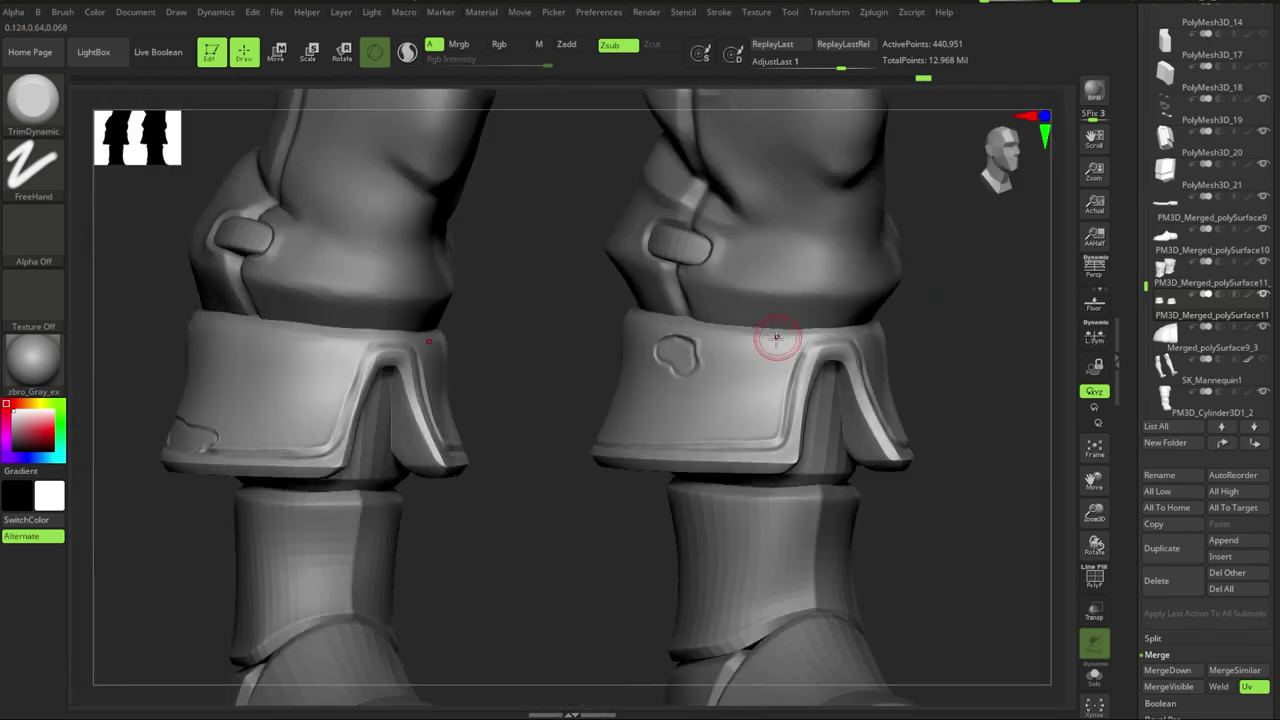
{"action": "mouse_move", "coordinate": [757, 343]}
{"action": "left_mouse_down"}
{"action": "mouse_move", "coordinate": [923, 211]}
{"action": "mouse_move", "coordinate": [808, 225]}
{"action": "left_mouse_up"}
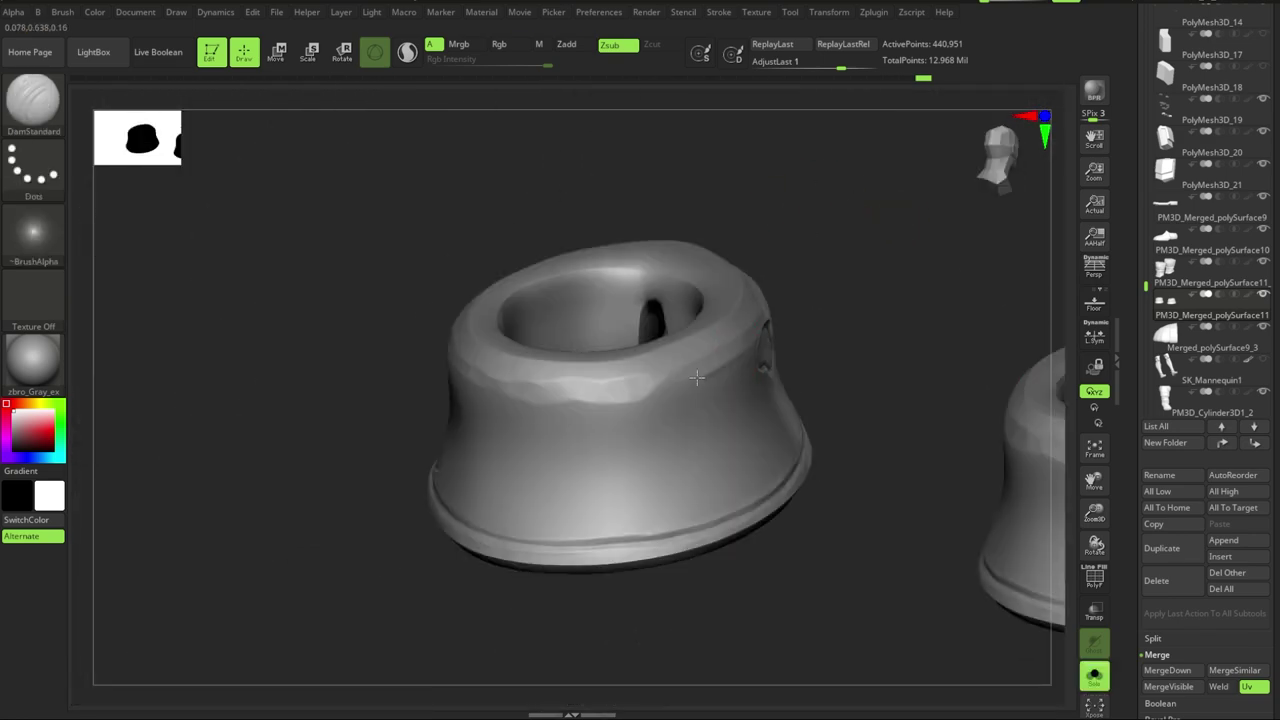
{"action": "mouse_move", "coordinate": [512, 403]}
{"action": "right_mouse_down"}
{"action": "mouse_move", "coordinate": [531, 343]}
{"action": "mouse_move", "coordinate": [745, 296]}
{"action": "right_mouse_up"}
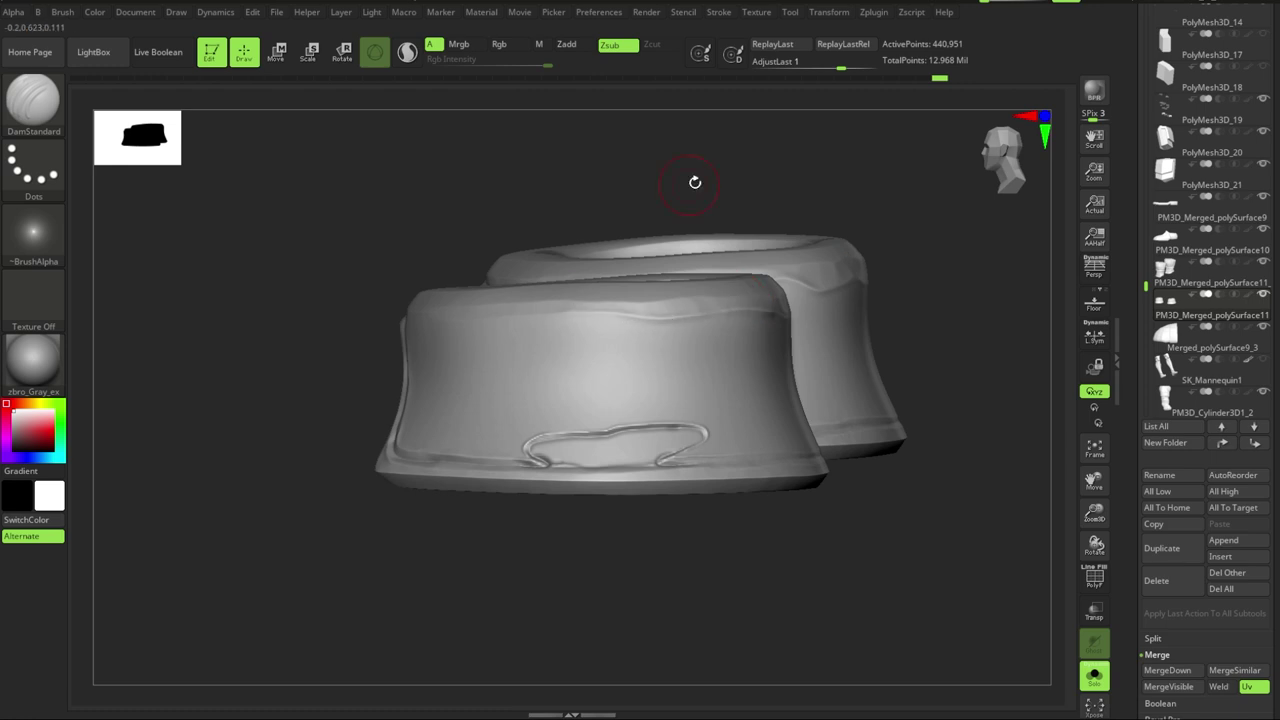
{"action": "right_click_drag", "start_coordinate": [695, 182], "coordinate": [801, 283]}
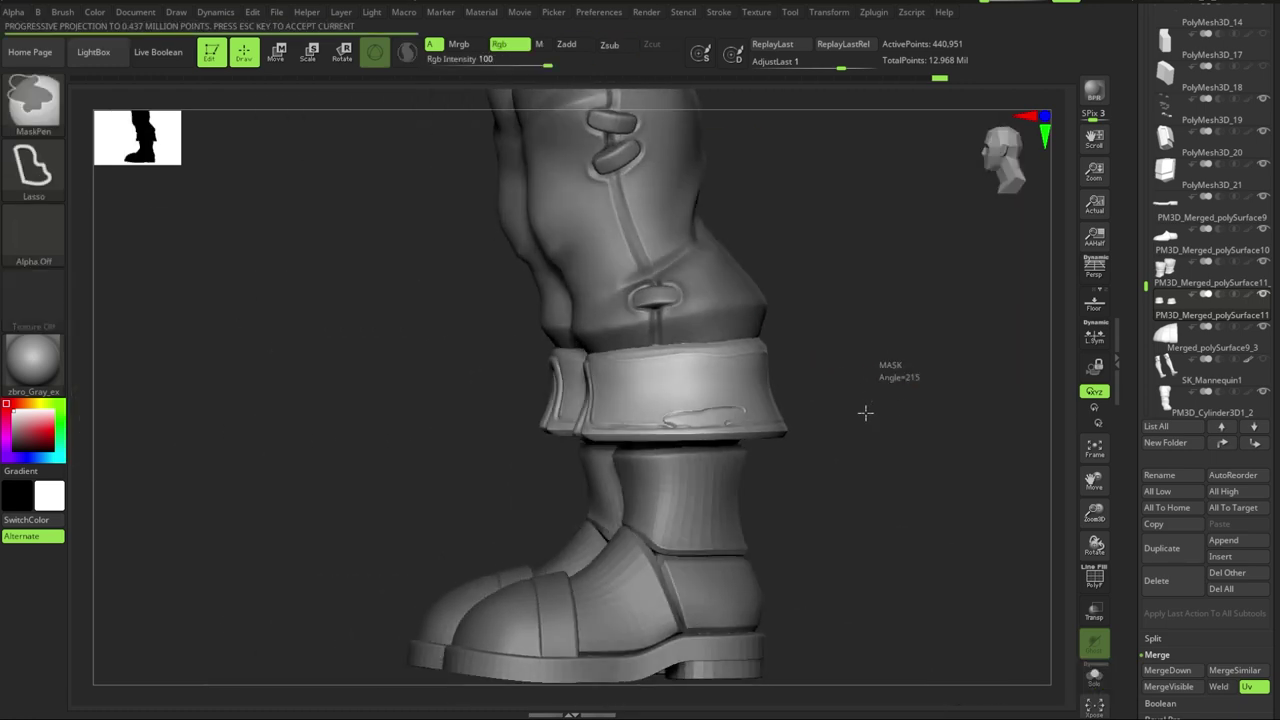
{"action": "mouse_move", "coordinate": [846, 414]}
{"action": "right_mouse_down"}
{"action": "mouse_move", "coordinate": [974, 597]}
{"action": "mouse_move", "coordinate": [734, 390]}
{"action": "right_mouse_up"}
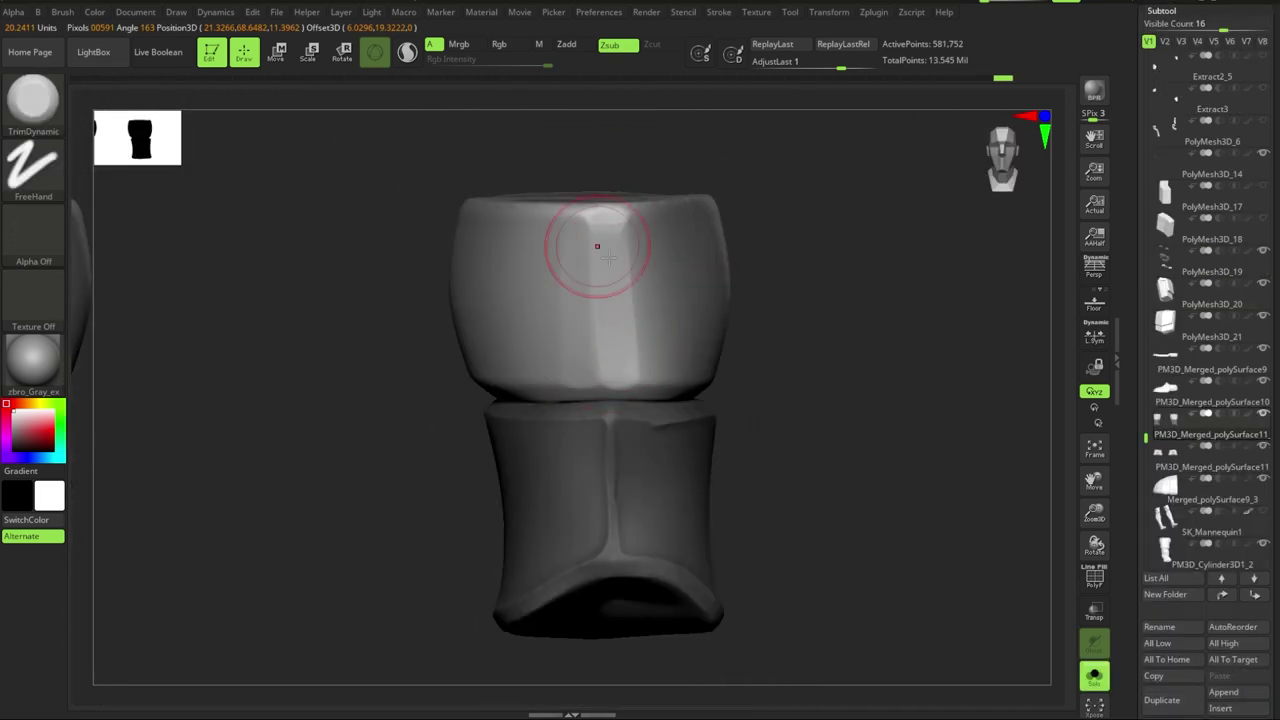
- Orbit and zoom around both leg cuffs to inspect their seams and tops
{"action": "left_click_drag", "start_coordinate": [849, 317], "coordinate": [763, 303]}
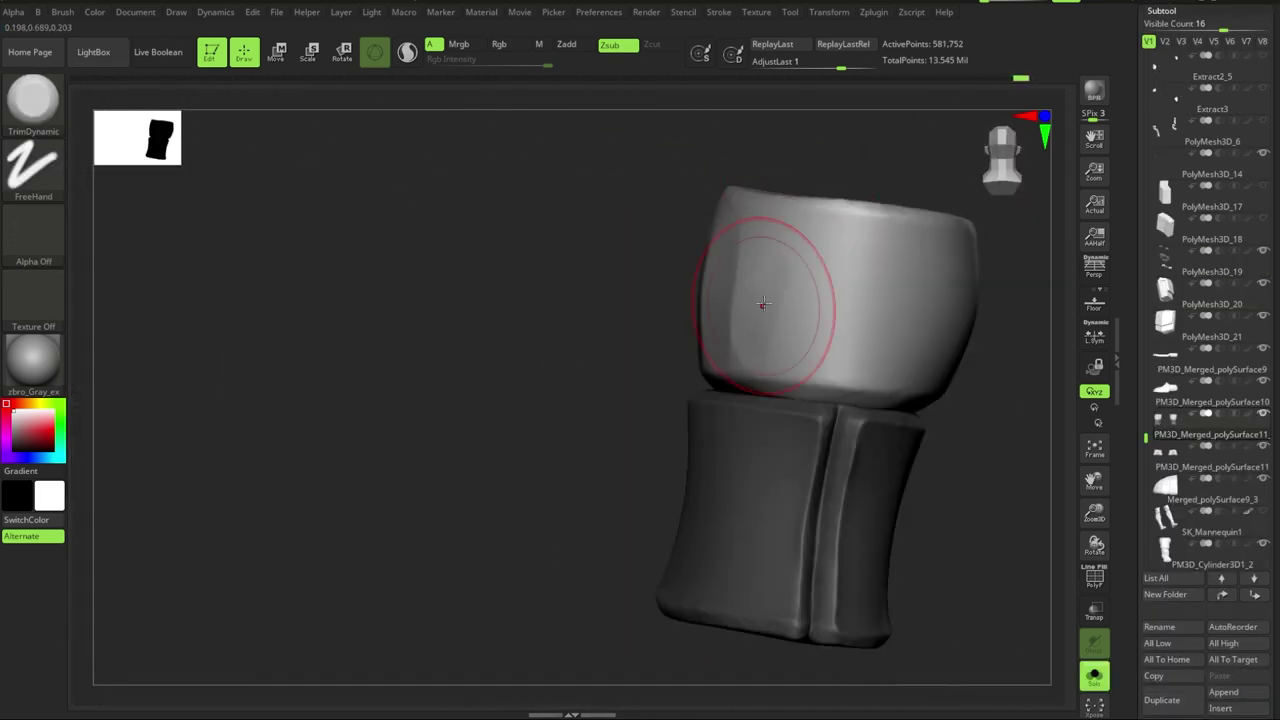
{"action": "mouse_move", "coordinate": [763, 303]}
{"action": "right_mouse_down"}
{"action": "mouse_move", "coordinate": [749, 351]}
{"action": "mouse_move", "coordinate": [732, 347]}
{"action": "mouse_move", "coordinate": [877, 333]}
{"action": "right_mouse_up"}
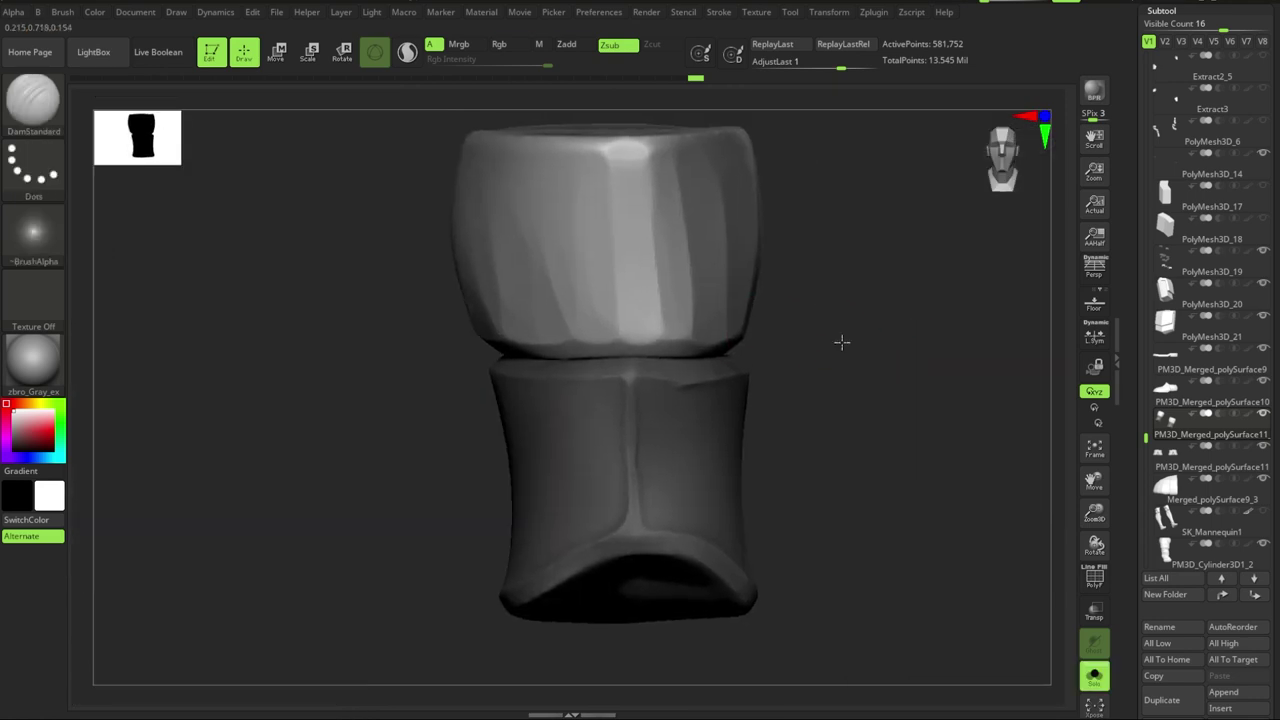
{"action": "right_click_drag", "start_coordinate": [842, 342], "coordinate": [703, 337], "text": "ctrl"}
{"action": "right_click_drag", "start_coordinate": [588, 341], "coordinate": [588, 344]}
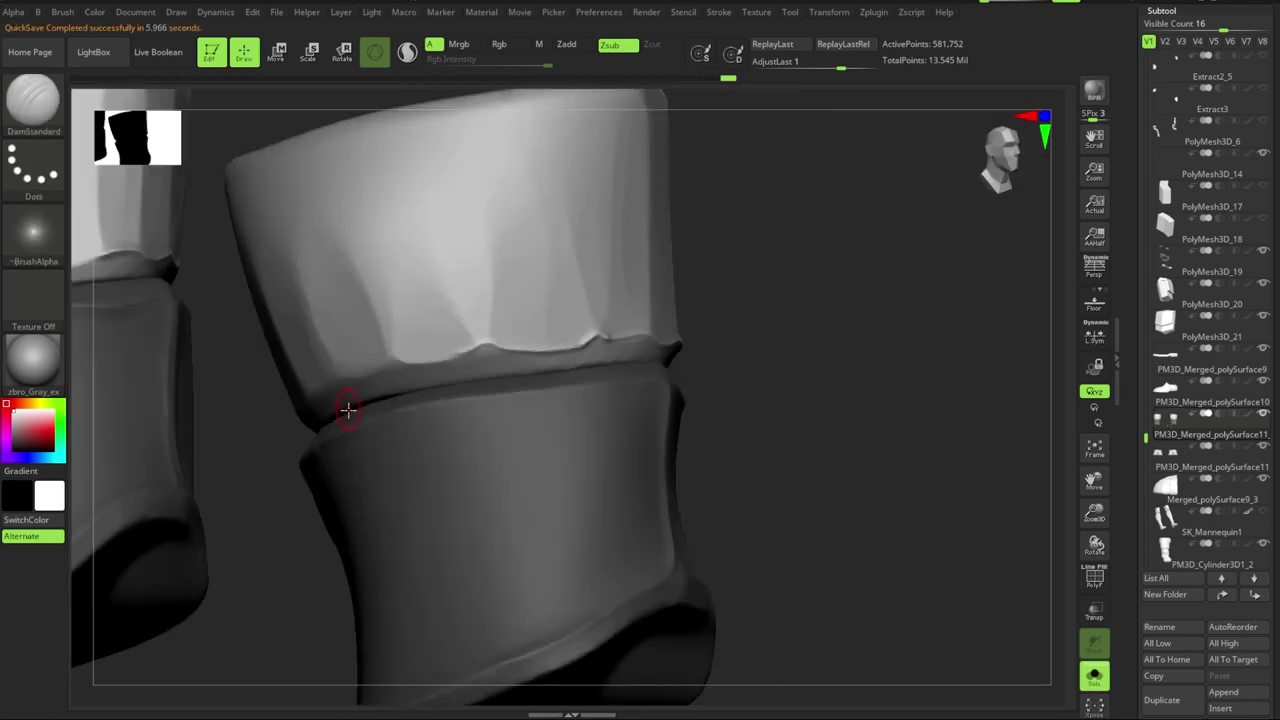
{"action": "mouse_move", "coordinate": [430, 352]}
{"action": "right_mouse_down"}
{"action": "mouse_move", "coordinate": [411, 338]}
{"action": "mouse_move", "coordinate": [453, 337]}
{"action": "right_mouse_up"}
{"action": "right_click_drag", "start_coordinate": [355, 407], "coordinate": [300, 420]}
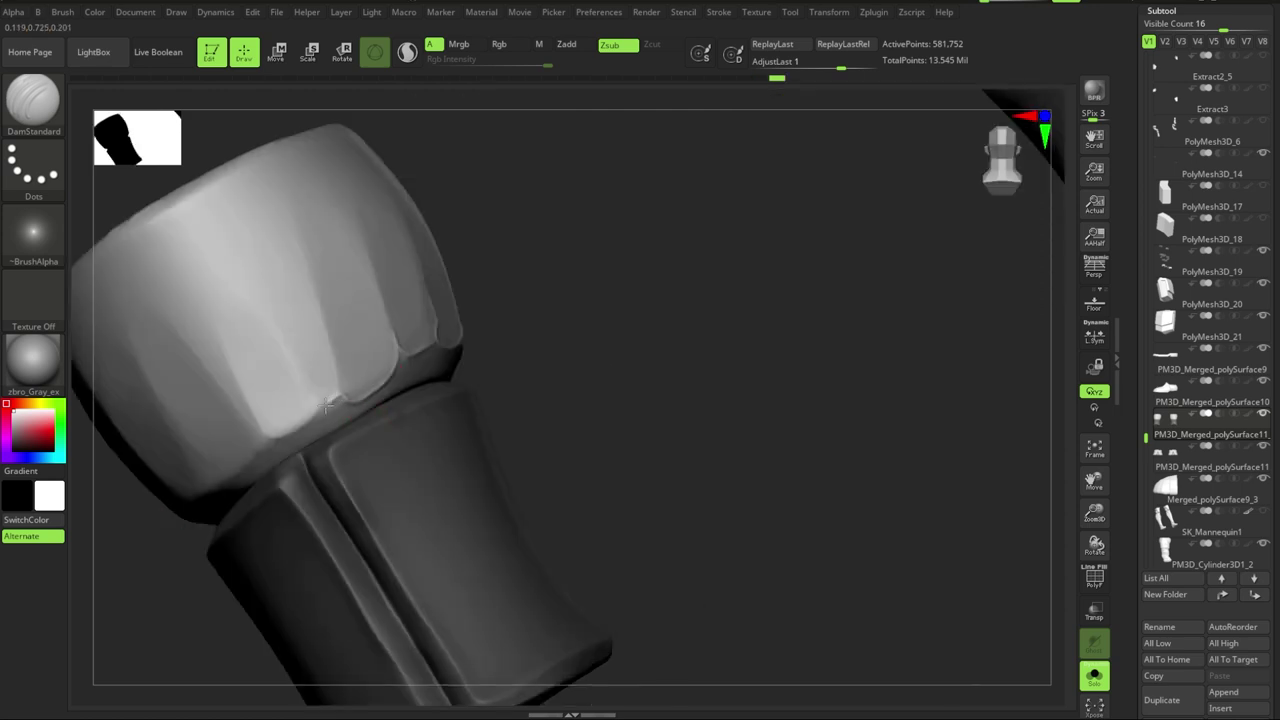
{"action": "right_click_drag", "start_coordinate": [503, 369], "coordinate": [560, 342]}
{"action": "mouse_move", "coordinate": [238, 421]}
{"action": "right_mouse_down"}
{"action": "mouse_move", "coordinate": [386, 294]}
{"action": "mouse_move", "coordinate": [737, 300]}
{"action": "mouse_move", "coordinate": [435, 352]}
{"action": "right_mouse_up"}
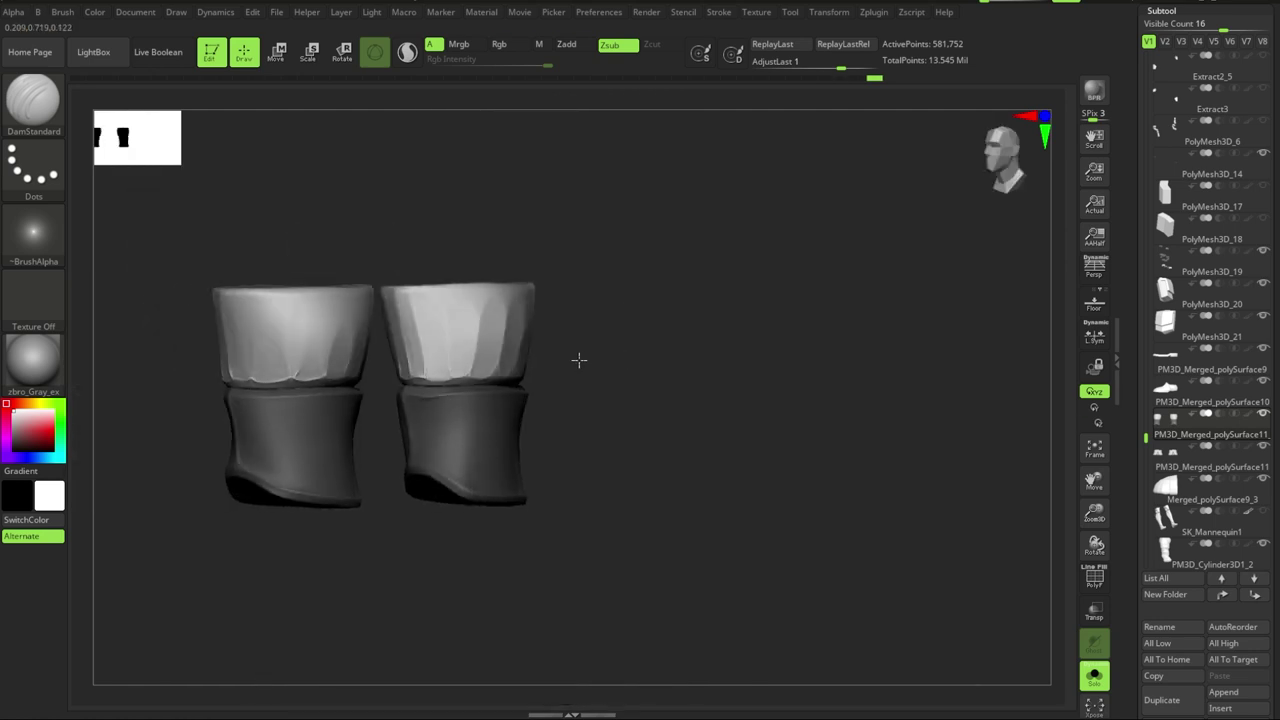
{"action": "right_click_drag", "start_coordinate": [575, 288], "coordinate": [486, 356]}
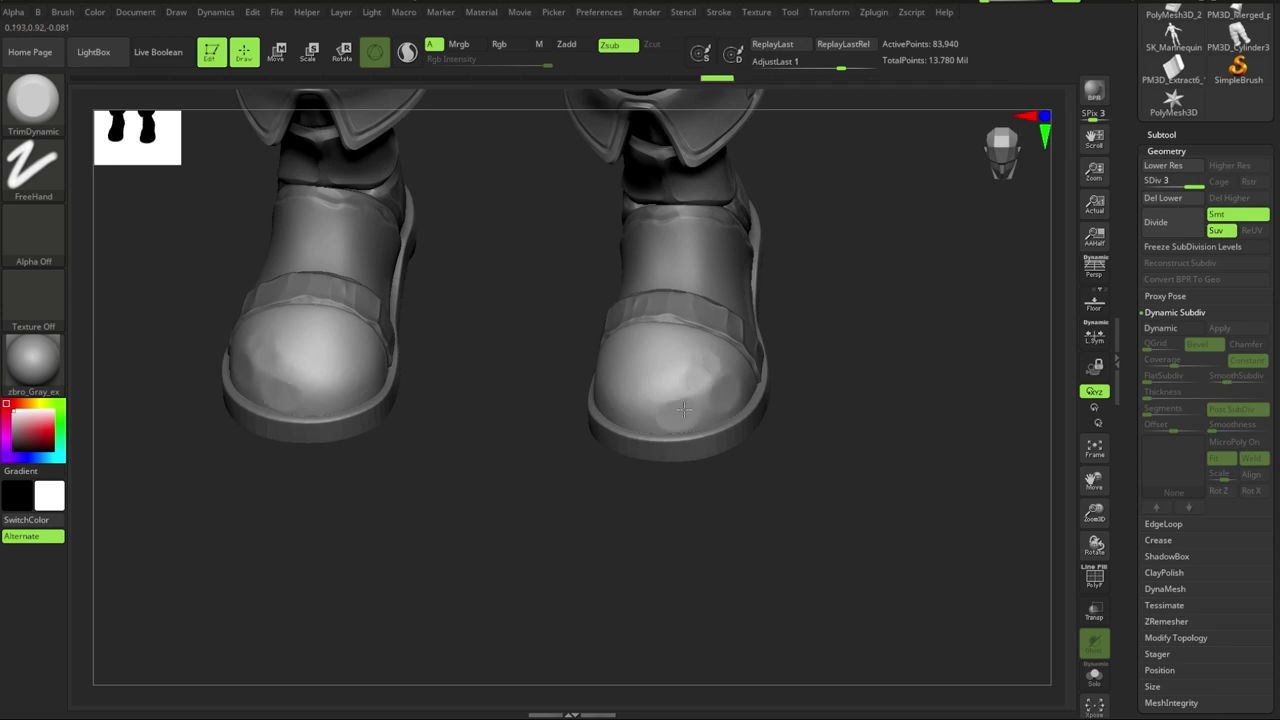
- Carve three DamStandard creases into the right boot's toe cap
{"action": "right_click_drag", "start_coordinate": [630, 410], "coordinate": [545, 393]}
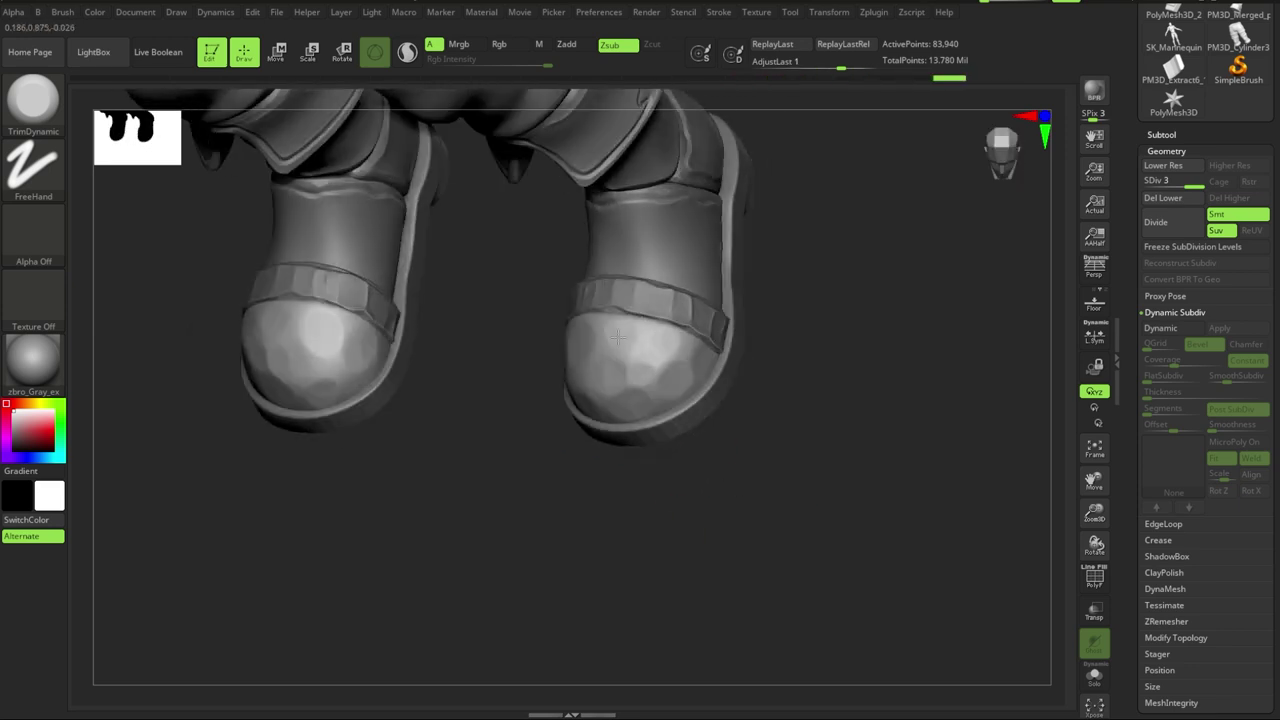
{"action": "right_click_drag", "start_coordinate": [774, 428], "coordinate": [706, 356]}
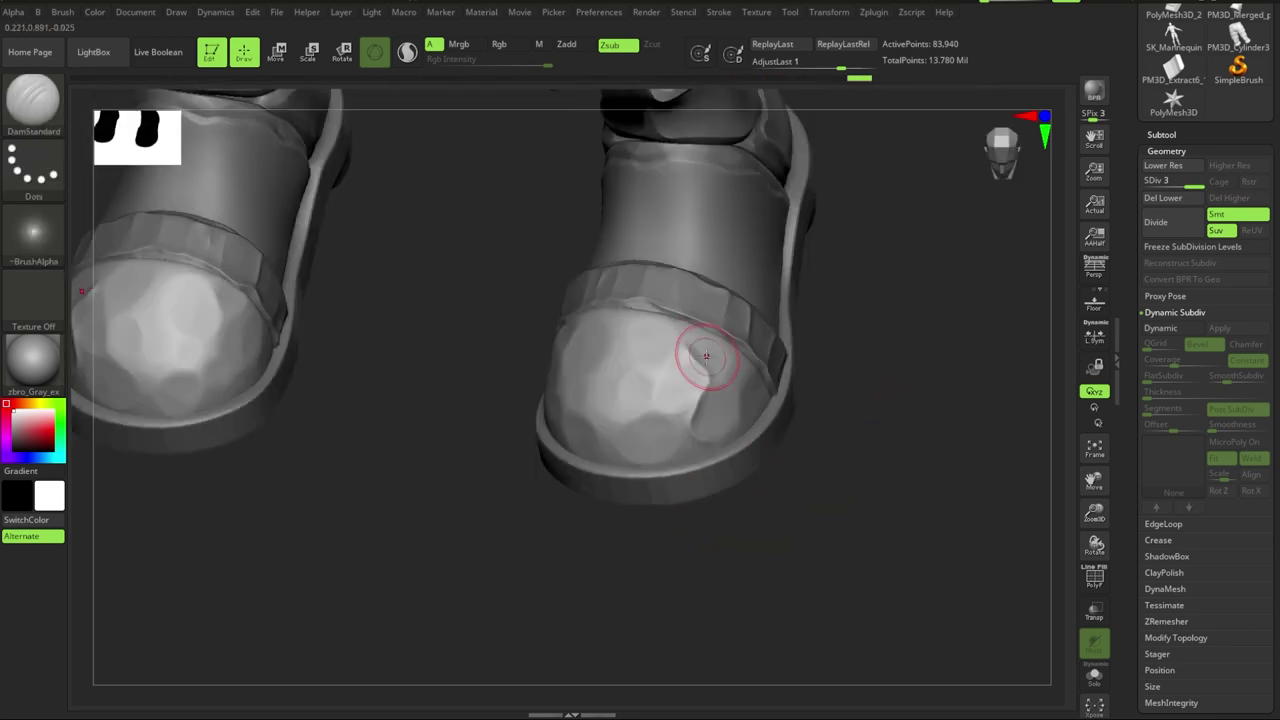
{"action": "right_click_drag", "start_coordinate": [698, 427], "coordinate": [640, 400]}
{"action": "right_click_drag", "start_coordinate": [628, 528], "coordinate": [580, 430]}
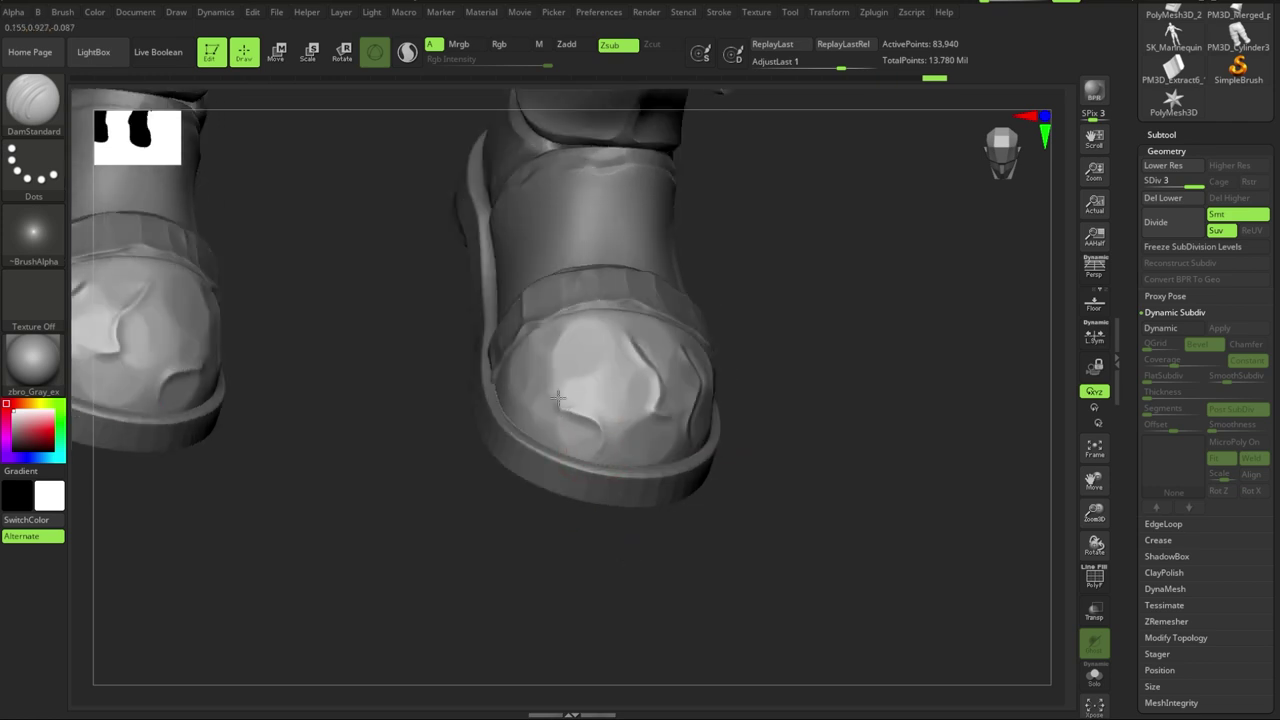
{"action": "left_click_drag", "start_coordinate": [600, 424], "coordinate": [562, 413]}
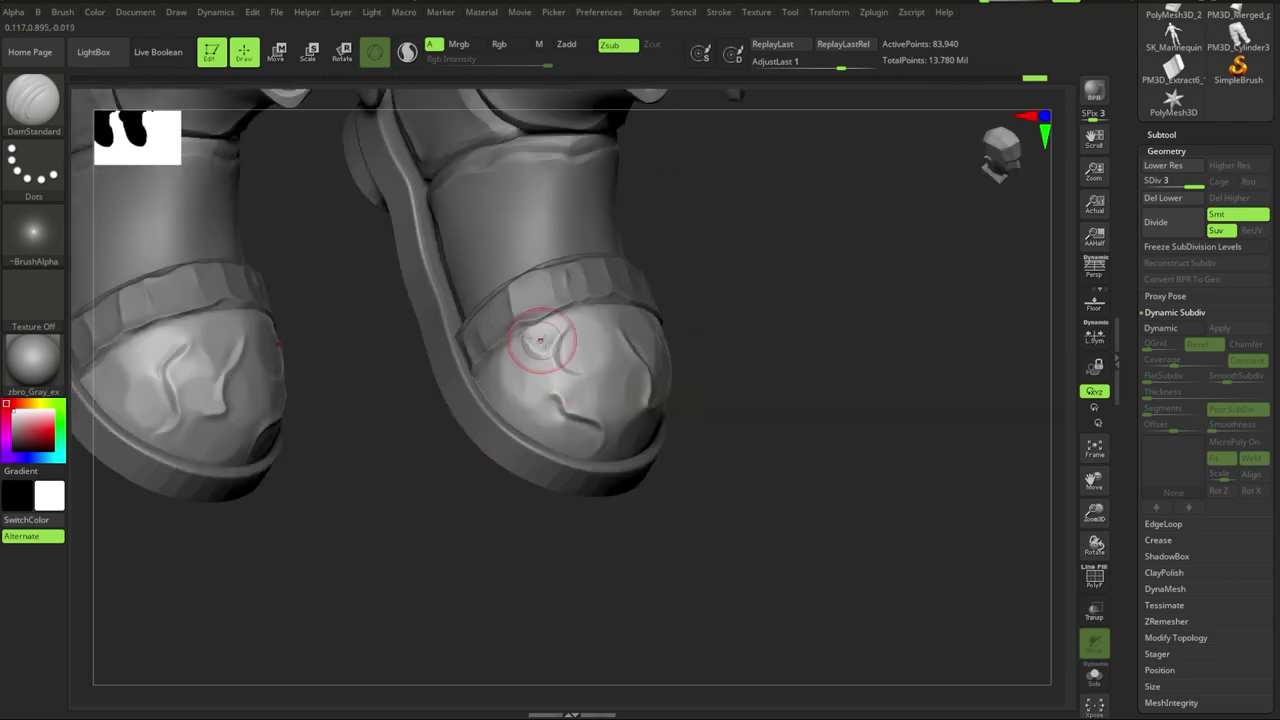
{"action": "mouse_move", "coordinate": [540, 340]}
{"action": "left_mouse_down"}
{"action": "mouse_move", "coordinate": [717, 560]}
{"action": "mouse_move", "coordinate": [620, 526]}
{"action": "mouse_move", "coordinate": [608, 432]}
{"action": "mouse_move", "coordinate": [618, 402]}
{"action": "mouse_move", "coordinate": [705, 443]}
{"action": "mouse_move", "coordinate": [789, 583]}
{"action": "mouse_move", "coordinate": [619, 386]}
{"action": "mouse_move", "coordinate": [666, 400]}
{"action": "left_mouse_up"}
- Switch back to TrimDynamic (BTD) and zoom out to review the worn toes
{"action": "key", "text": "b"}
{"action": "key", "text": "t"}
{"action": "key", "text": "d"}
{"action": "mouse_move", "coordinate": [663, 340]}
{"action": "left_mouse_down"}
{"action": "mouse_move", "coordinate": [623, 346]}
{"action": "mouse_move", "coordinate": [806, 460]}
{"action": "left_mouse_up"}
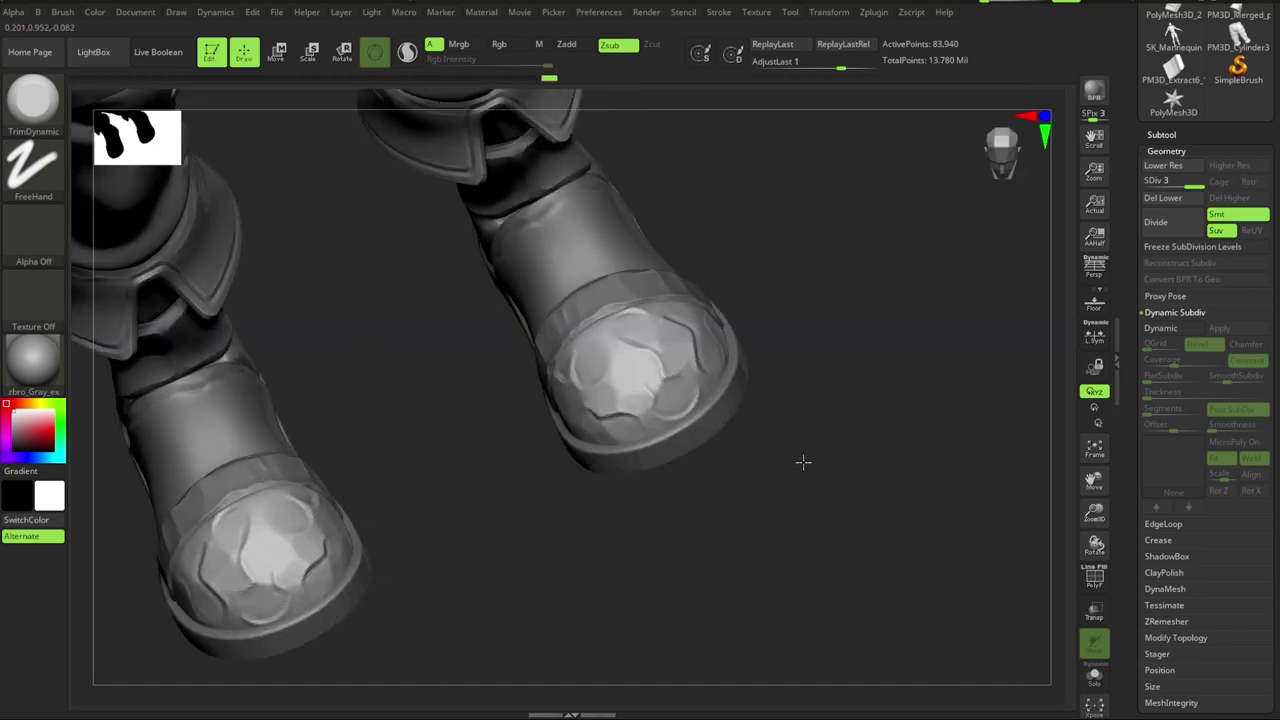
{"action": "left_click", "coordinate": [780, 523]}
{"action": "mouse_move", "coordinate": [780, 523]}
{"action": "left_mouse_down"}
{"action": "mouse_move", "coordinate": [680, 503]}
{"action": "mouse_move", "coordinate": [780, 431]}
{"action": "mouse_move", "coordinate": [777, 569]}
{"action": "mouse_move", "coordinate": [720, 600]}
{"action": "mouse_move", "coordinate": [797, 560]}
{"action": "left_mouse_up"}
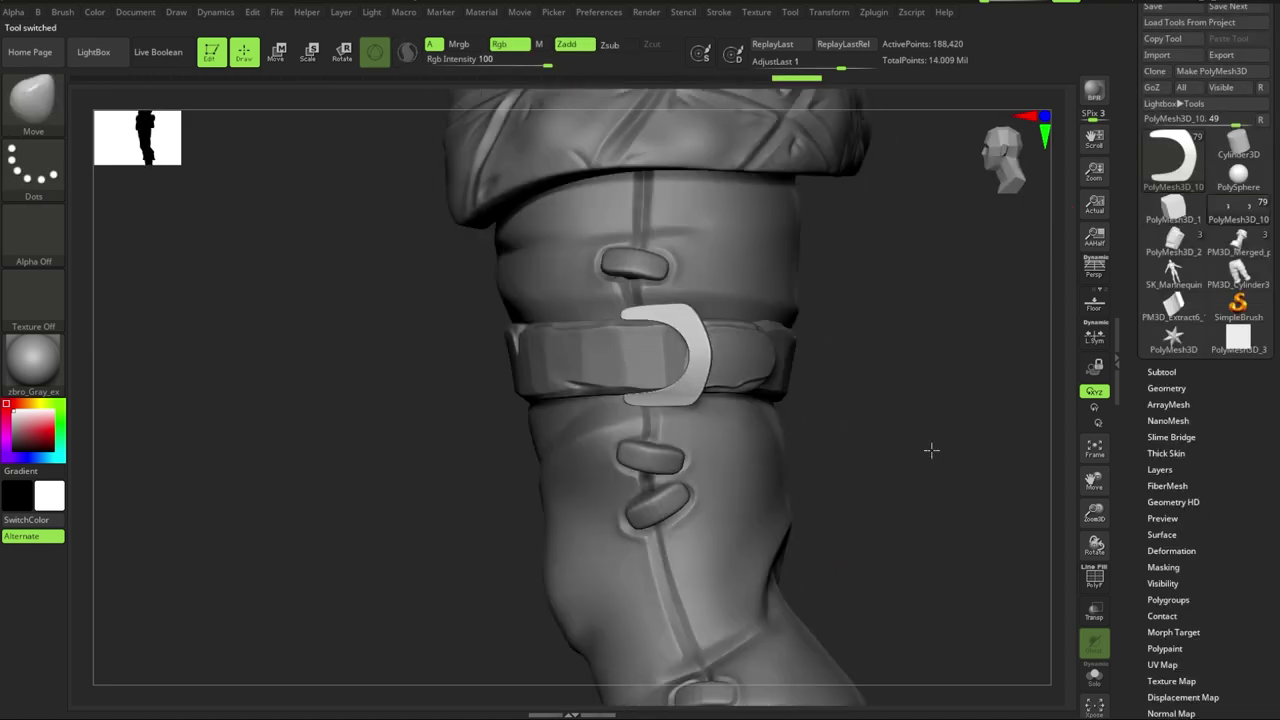
- Append a plane subtool via Subtool > Append and Solo it
{"action": "left_click", "coordinate": [1223, 692]}
{"action": "left_click", "coordinate": [741, 521]}
{"action": "mouse_move", "coordinate": [741, 521]}
{"action": "left_mouse_down"}
{"action": "mouse_move", "coordinate": [826, 354]}
{"action": "mouse_move", "coordinate": [492, 395]}
{"action": "left_mouse_up"}
{"action": "key", "text": "w"}
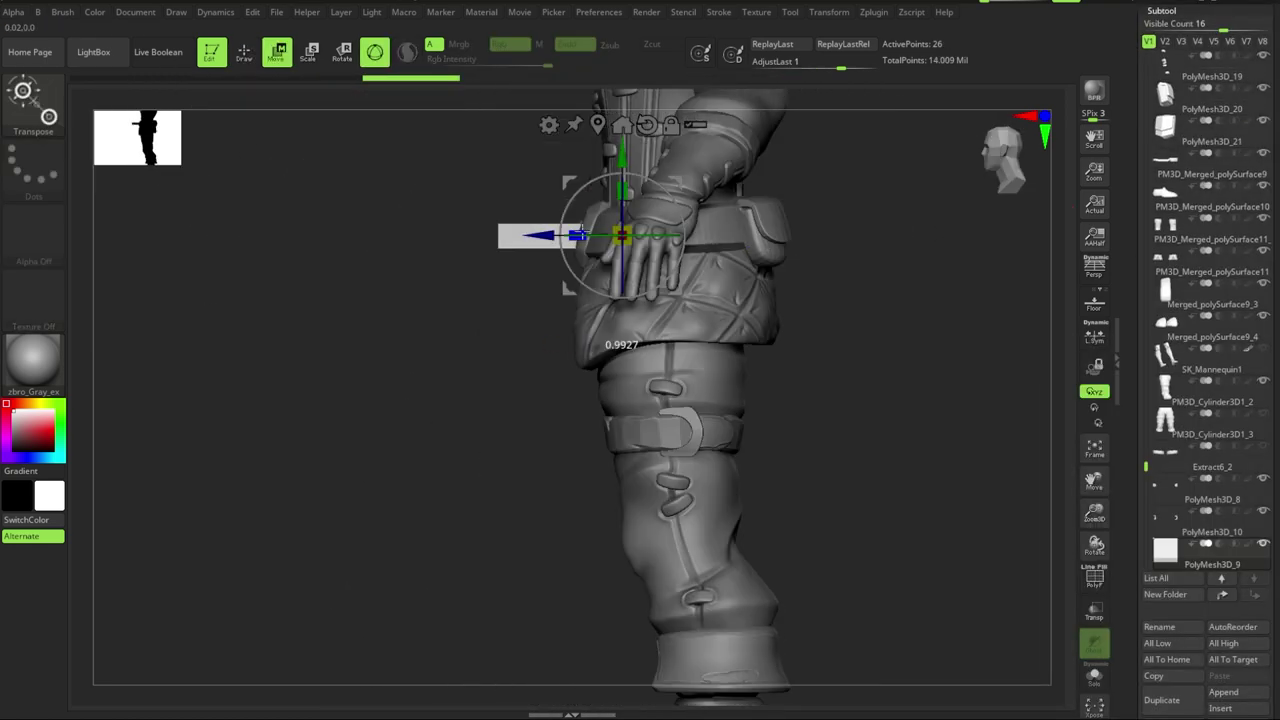
{"action": "key", "text": "ctrl+shift+s"}
- Move and rotate the plane onto the right thigh strap, following its curve
{"action": "left_click_drag", "start_coordinate": [622, 178], "coordinate": [620, 330]}
{"action": "key", "text": "ctrl+shift+s"}
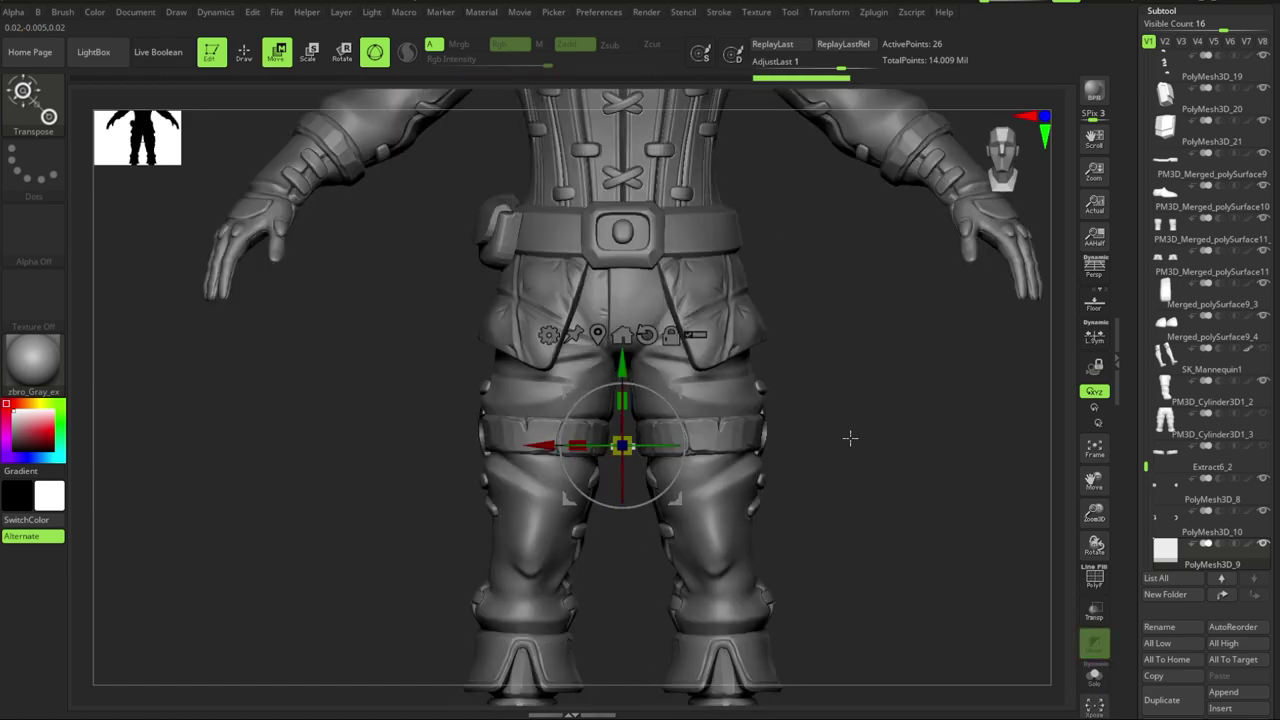
{"action": "mouse_move", "coordinate": [850, 437]}
{"action": "left_mouse_down", "text": "alt"}
{"action": "mouse_move", "coordinate": [993, 425]}
{"action": "mouse_move", "coordinate": [823, 491]}
{"action": "left_mouse_up", "text": "alt"}
{"action": "key", "text": "f"}
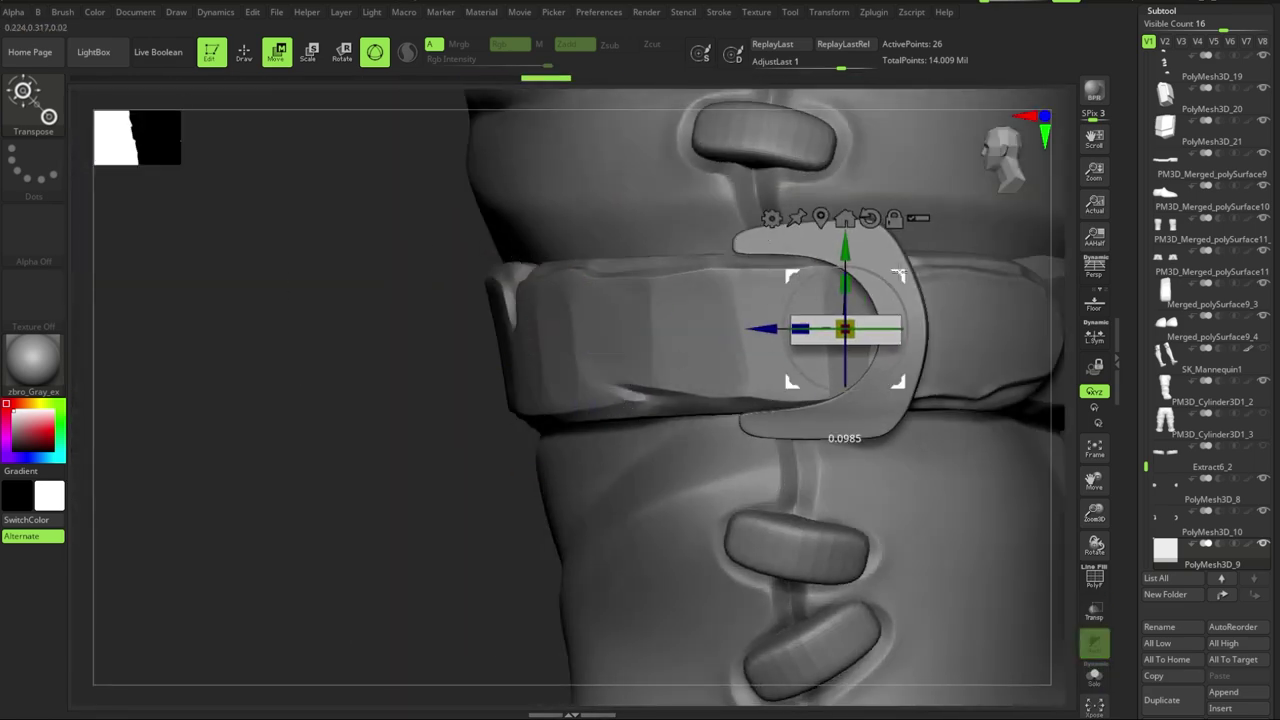
{"action": "mouse_move", "coordinate": [888, 375]}
{"action": "left_mouse_down"}
{"action": "mouse_move", "coordinate": [663, 400]}
{"action": "mouse_move", "coordinate": [791, 403]}
{"action": "mouse_move", "coordinate": [691, 344]}
{"action": "left_mouse_up"}
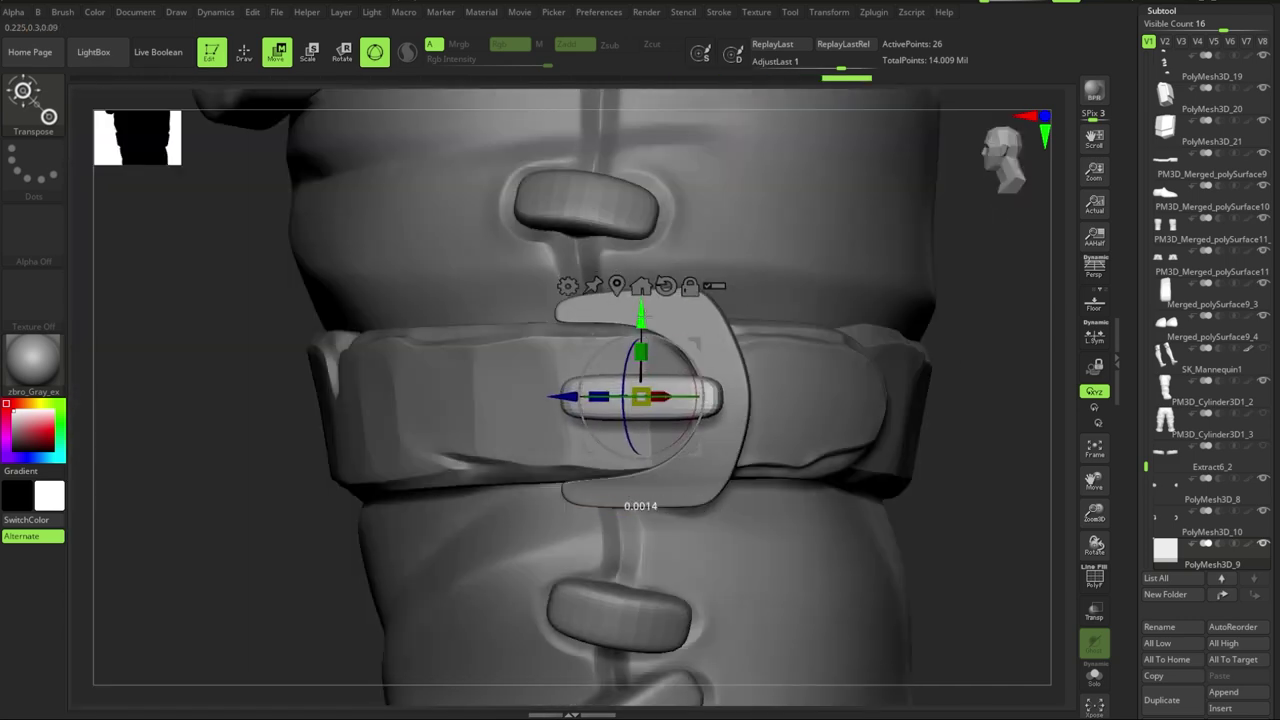
{"action": "left_click_drag", "start_coordinate": [715, 391], "coordinate": [662, 398]}
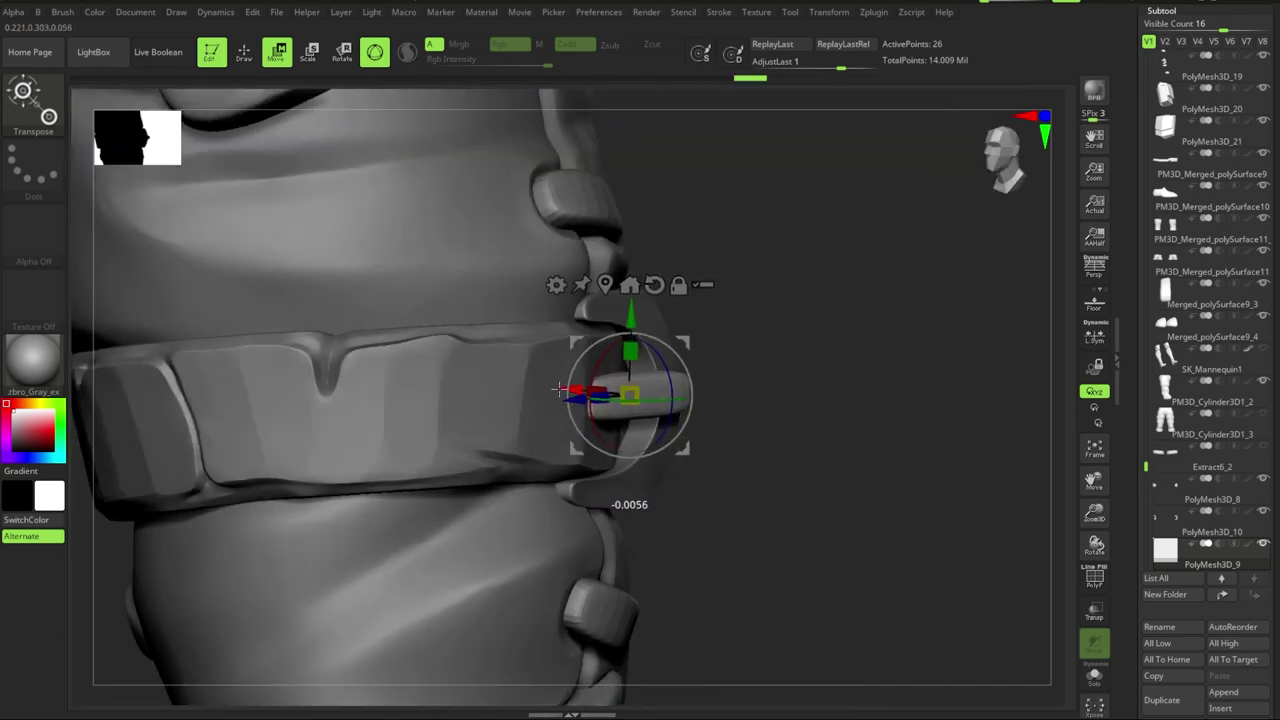
{"action": "left_click_drag", "start_coordinate": [560, 390], "coordinate": [808, 411]}
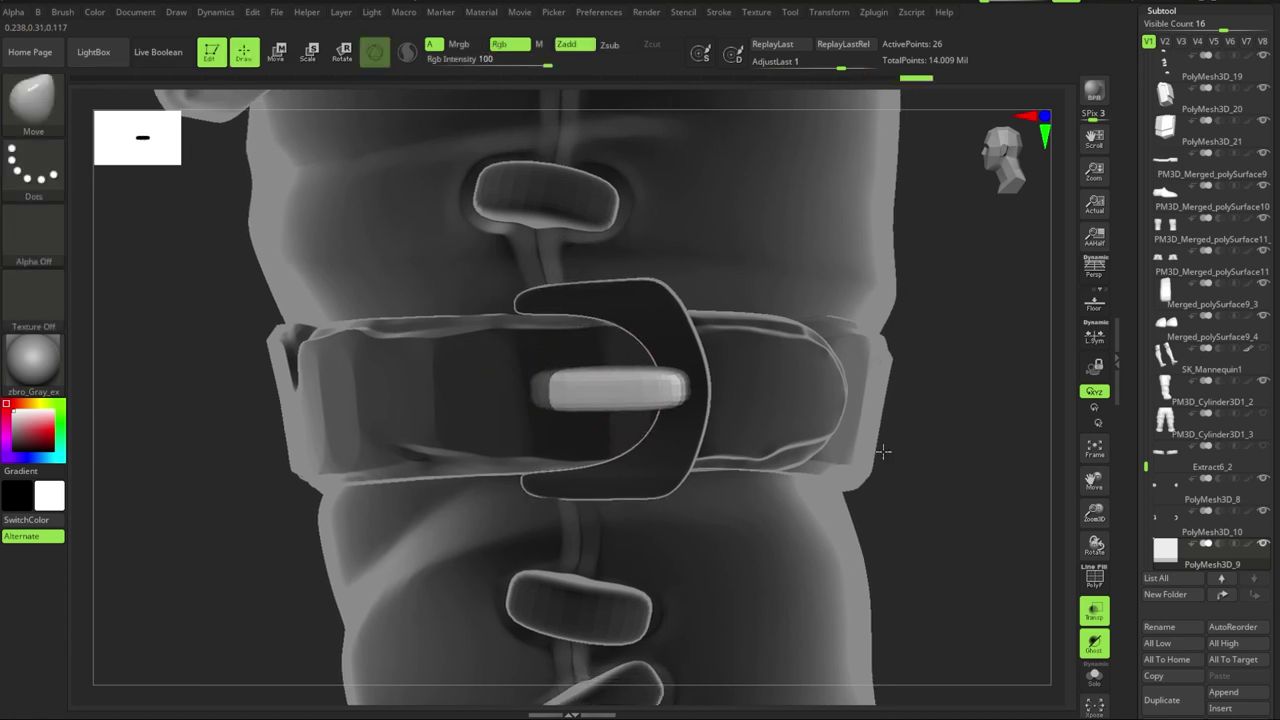
{"action": "mouse_move", "coordinate": [880, 449]}
{"action": "left_mouse_down"}
{"action": "mouse_move", "coordinate": [920, 471]}
{"action": "mouse_move", "coordinate": [771, 440]}
{"action": "mouse_move", "coordinate": [808, 451]}
{"action": "left_mouse_up"}
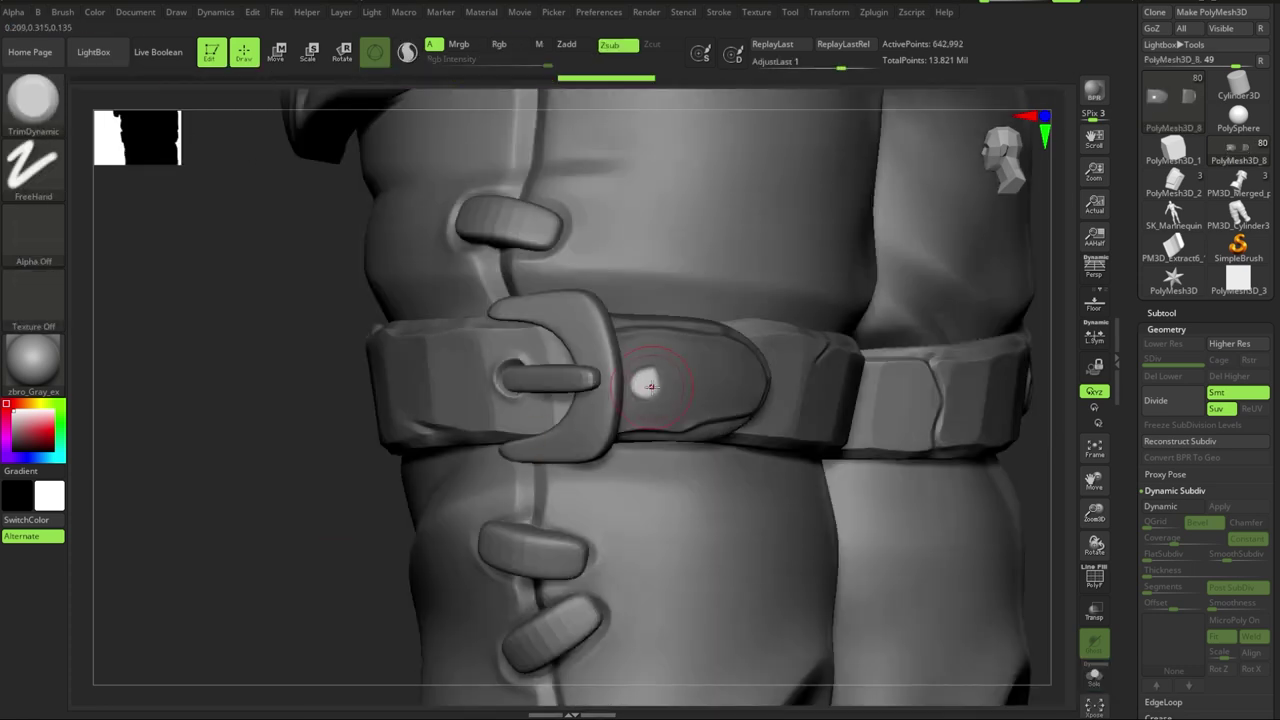
- Dent a hole into the thigh strap with ClayBuildup and smooth around it
{"action": "key", "text": "b"}
{"action": "key", "text": "c"}
{"action": "key", "text": "b"}
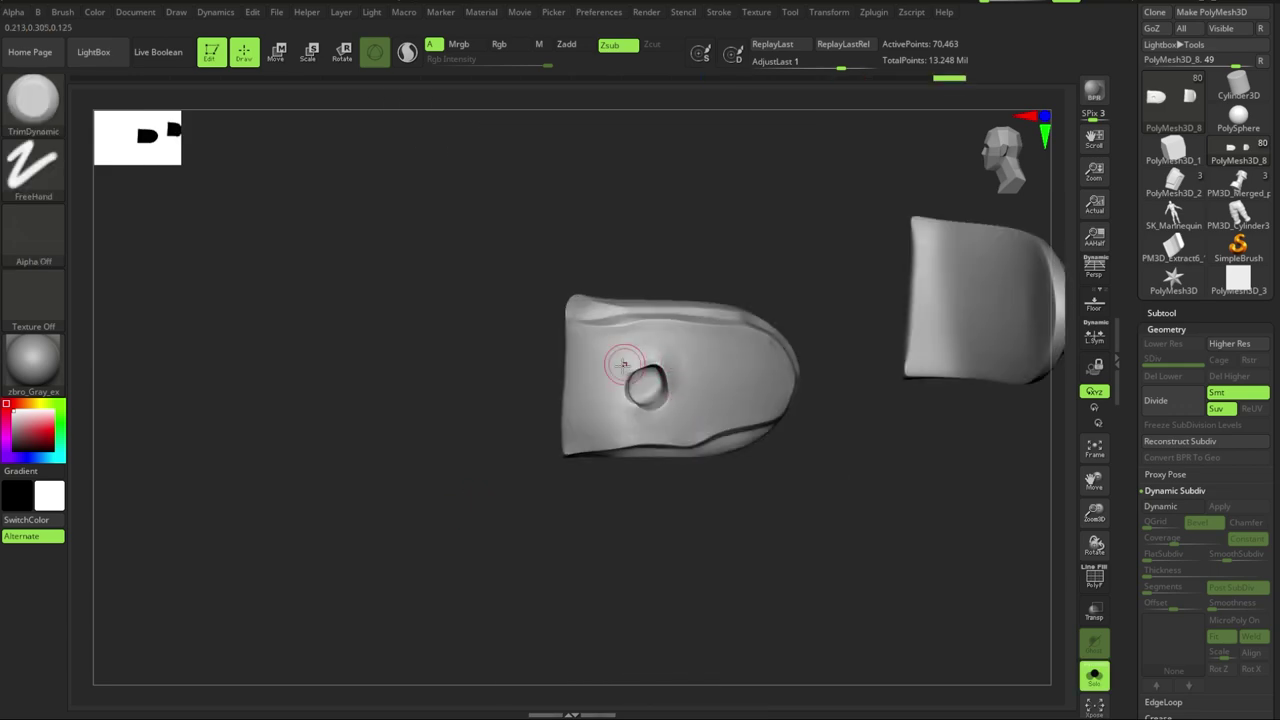
{"action": "key", "text": "shift"}
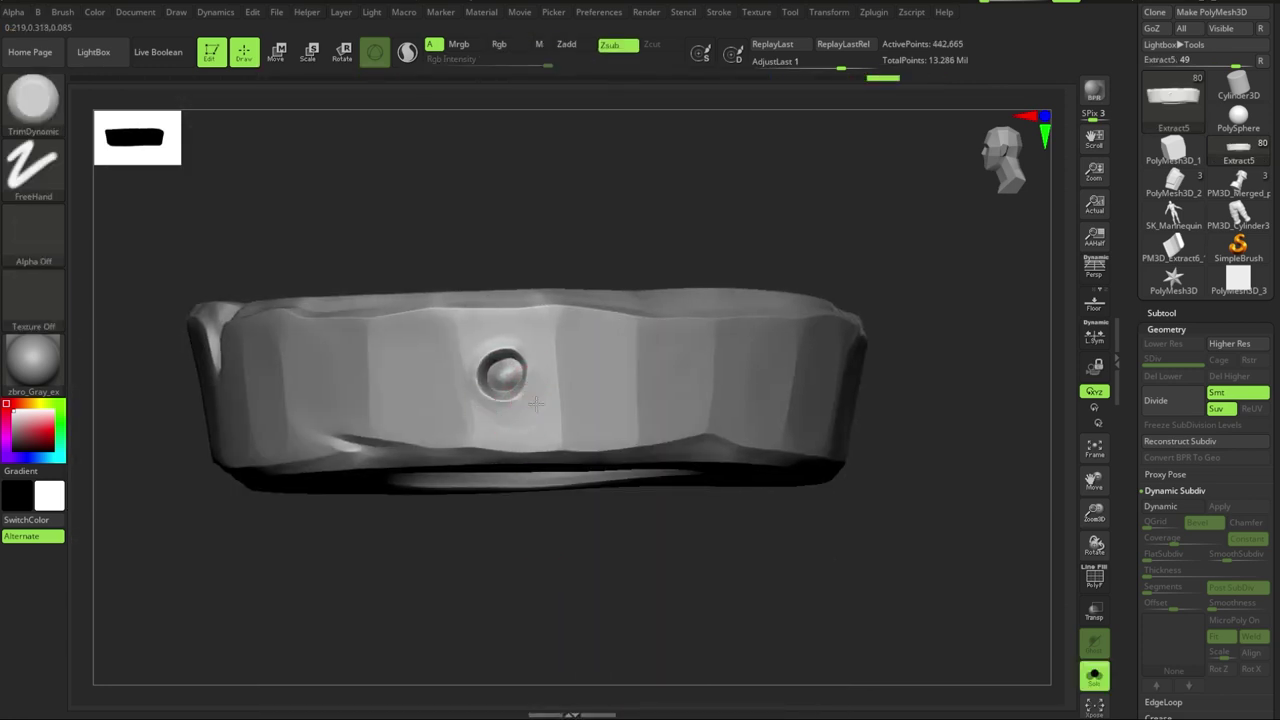
{"action": "key", "text": "shift"}
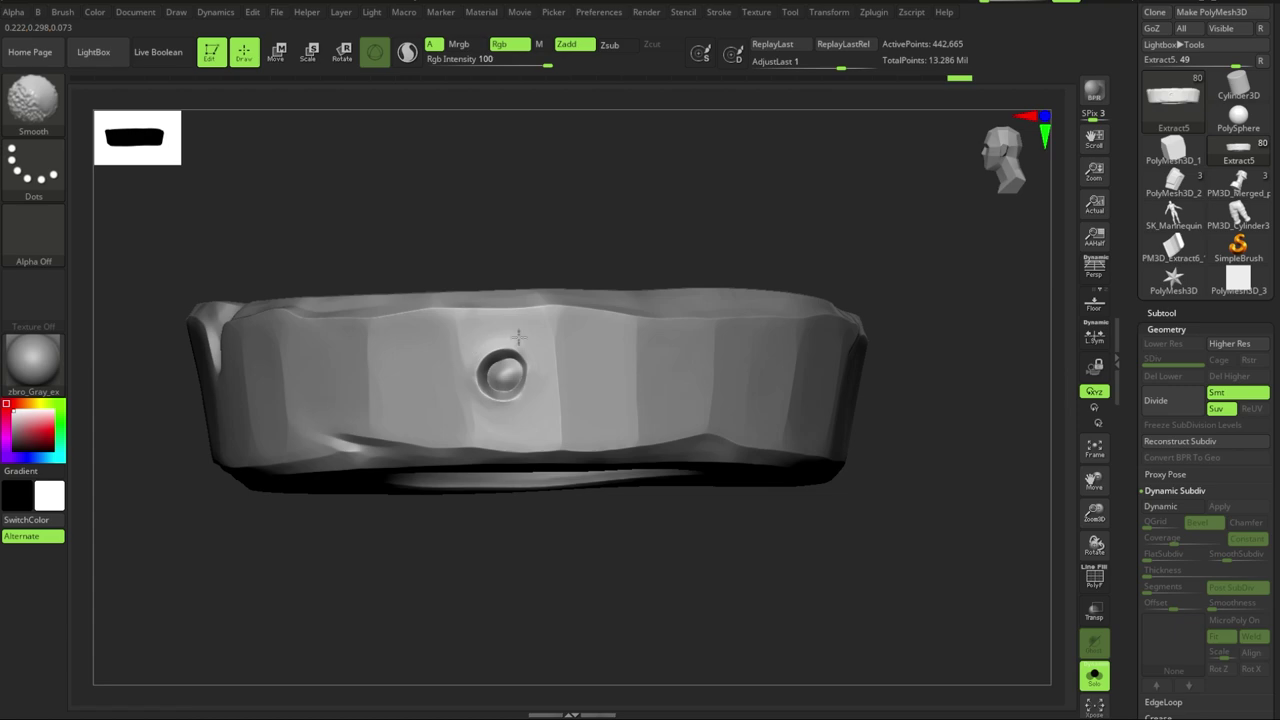
- Select the buckle subtool and DynaMesh it for more resolution
{"action": "key", "text": "Down"}
{"action": "key", "text": "f"}
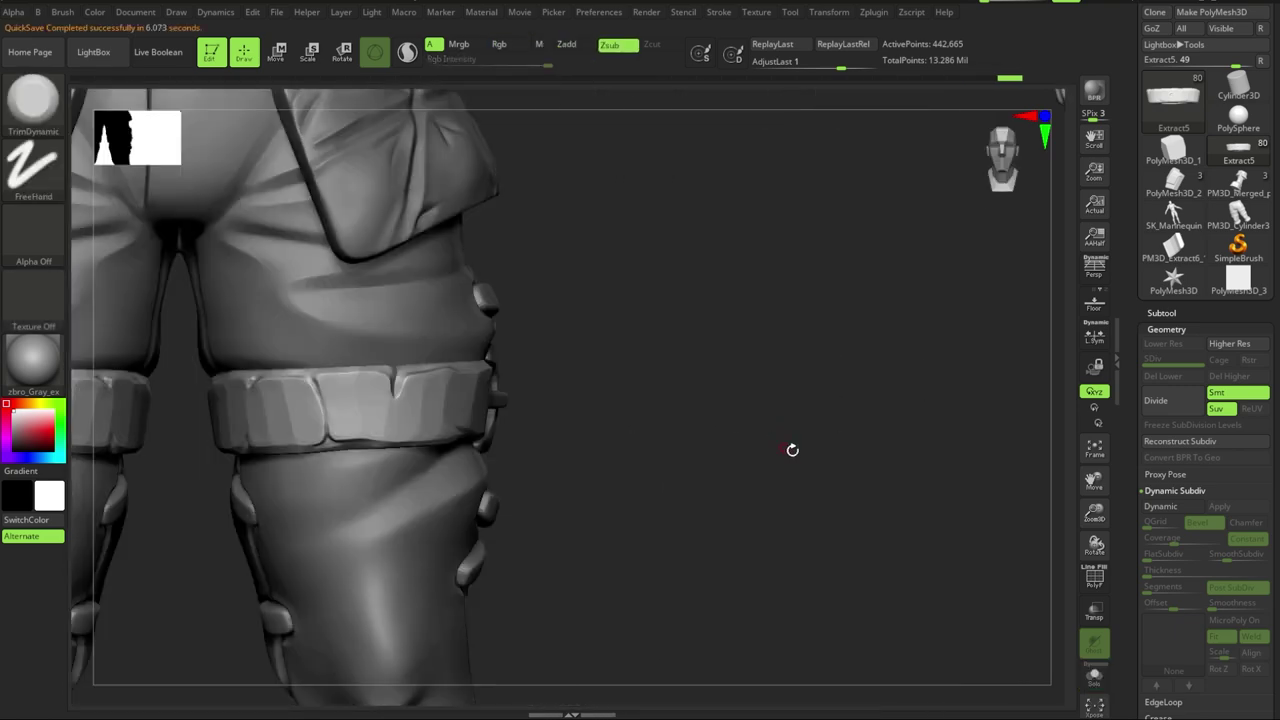
{"action": "key", "text": "space"}
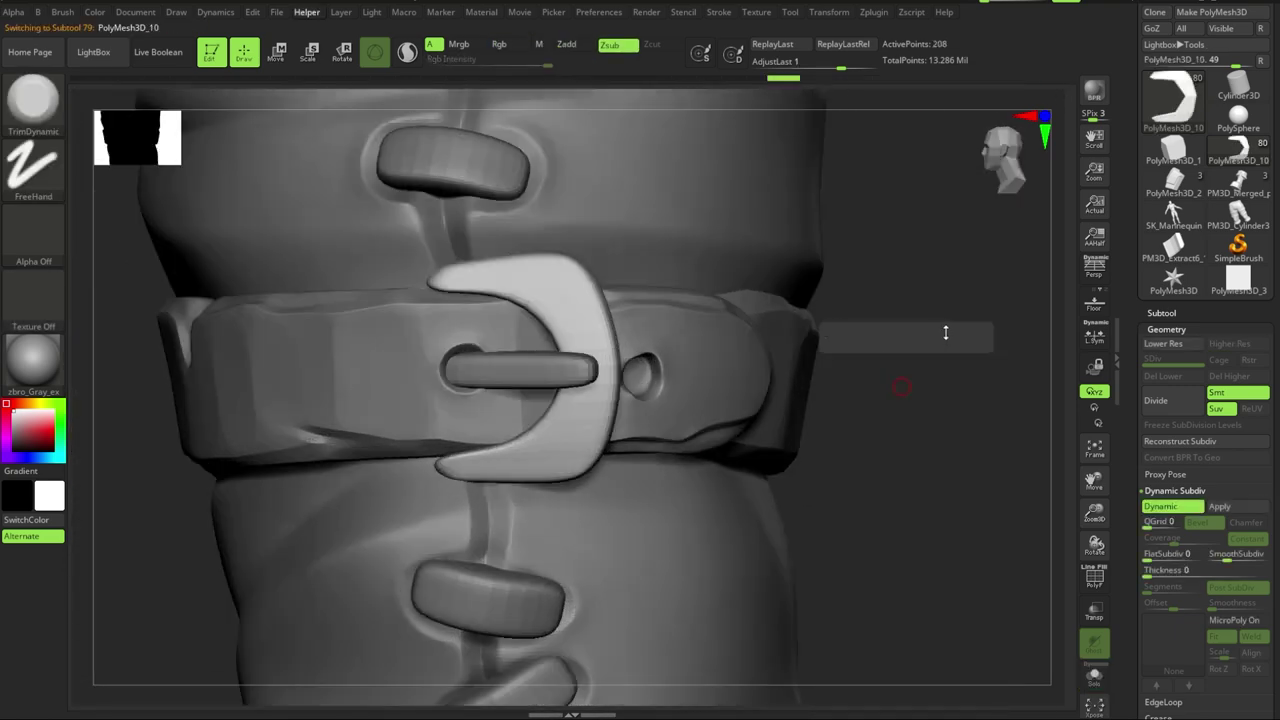
{"action": "key", "text": "ctrl"}
{"action": "key", "text": "space"}
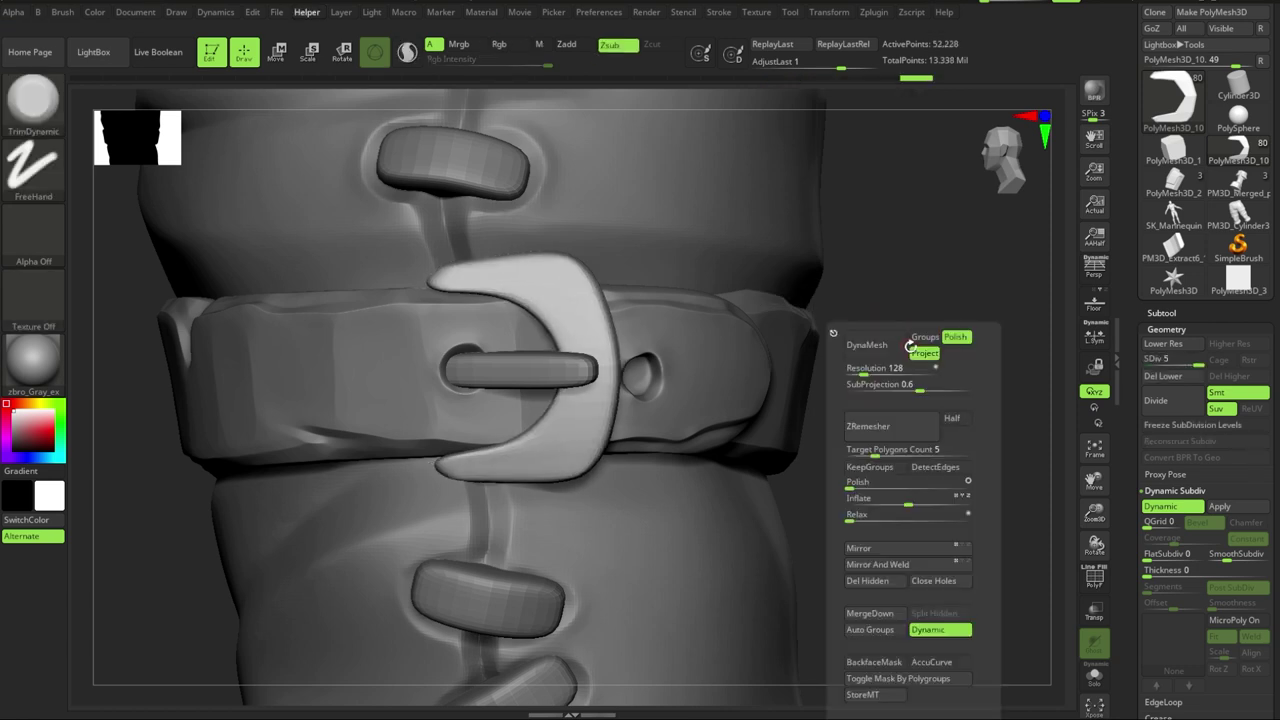
{"action": "left_click", "coordinate": [858, 343]}
{"action": "left_click", "coordinate": [846, 370]}
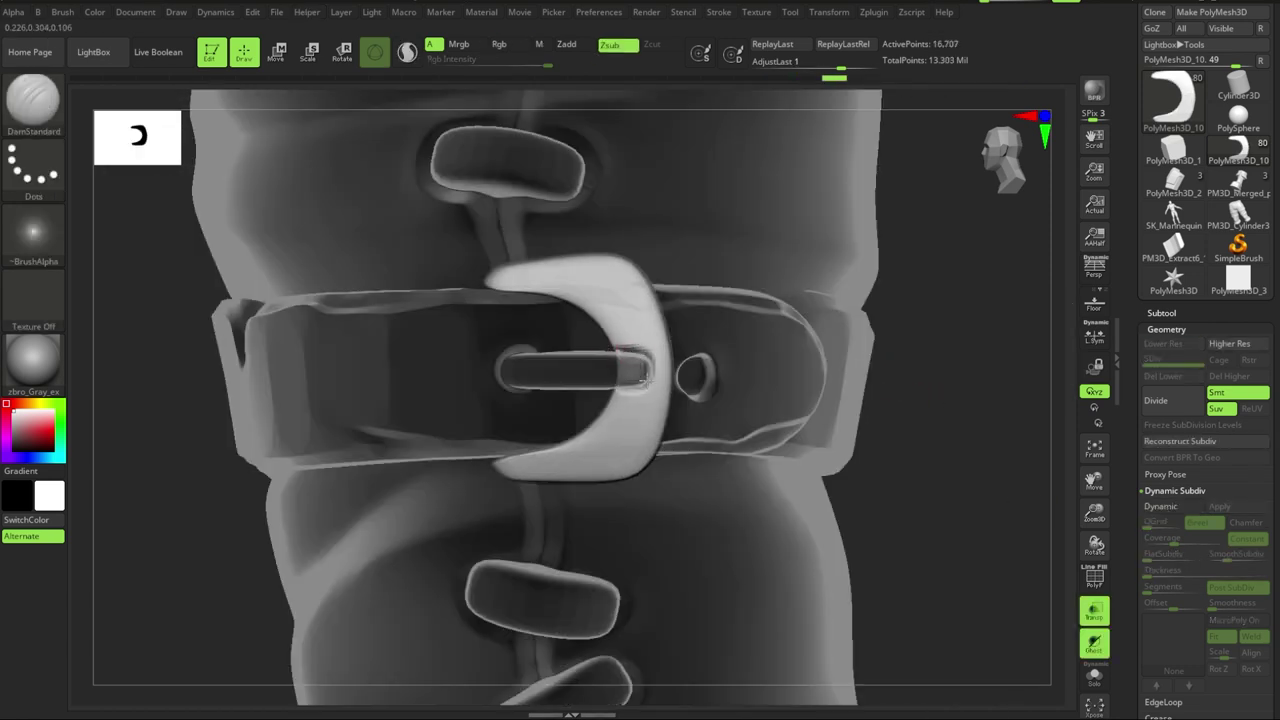
- Restore solid display and the full model, then turn off Dynamic Subdiv on the buckle
{"action": "key", "text": "d"}
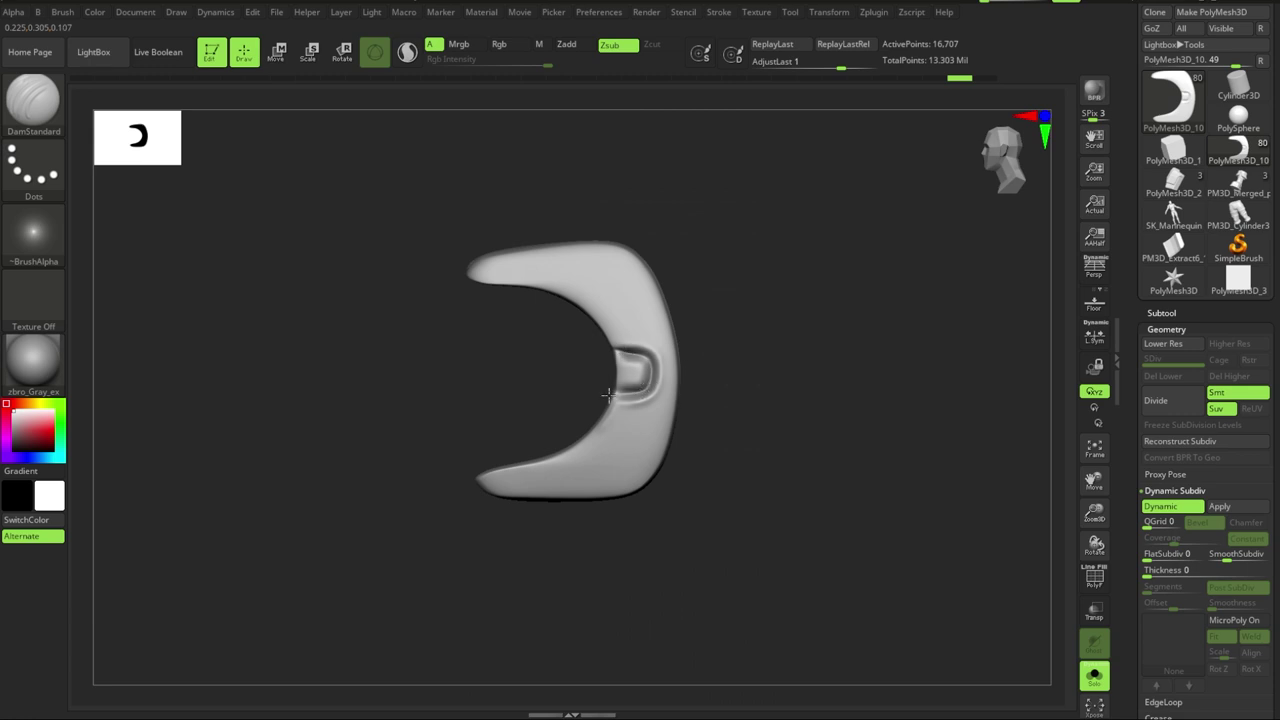
{"action": "key", "text": "shift+ctrl+s"}
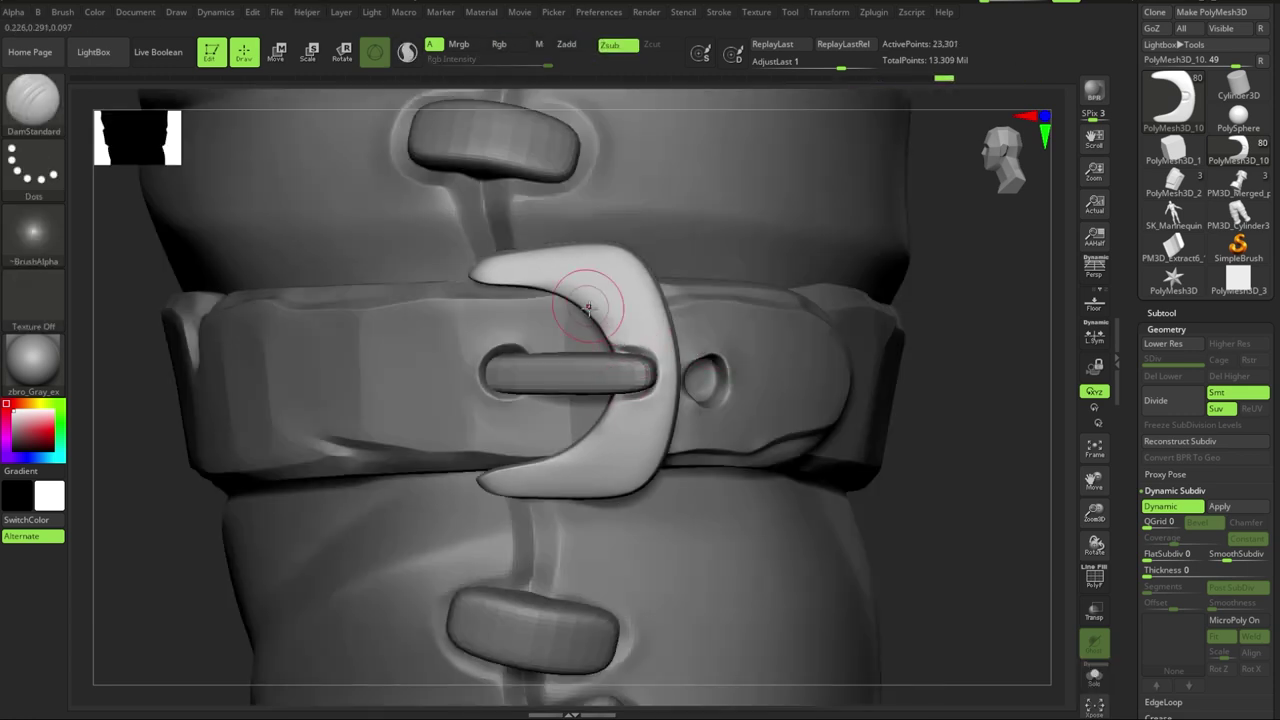
{"action": "left_click", "coordinate": [1175, 508]}
{"action": "key", "text": "b"}
{"action": "key", "text": "m"}
{"action": "key", "text": "v"}
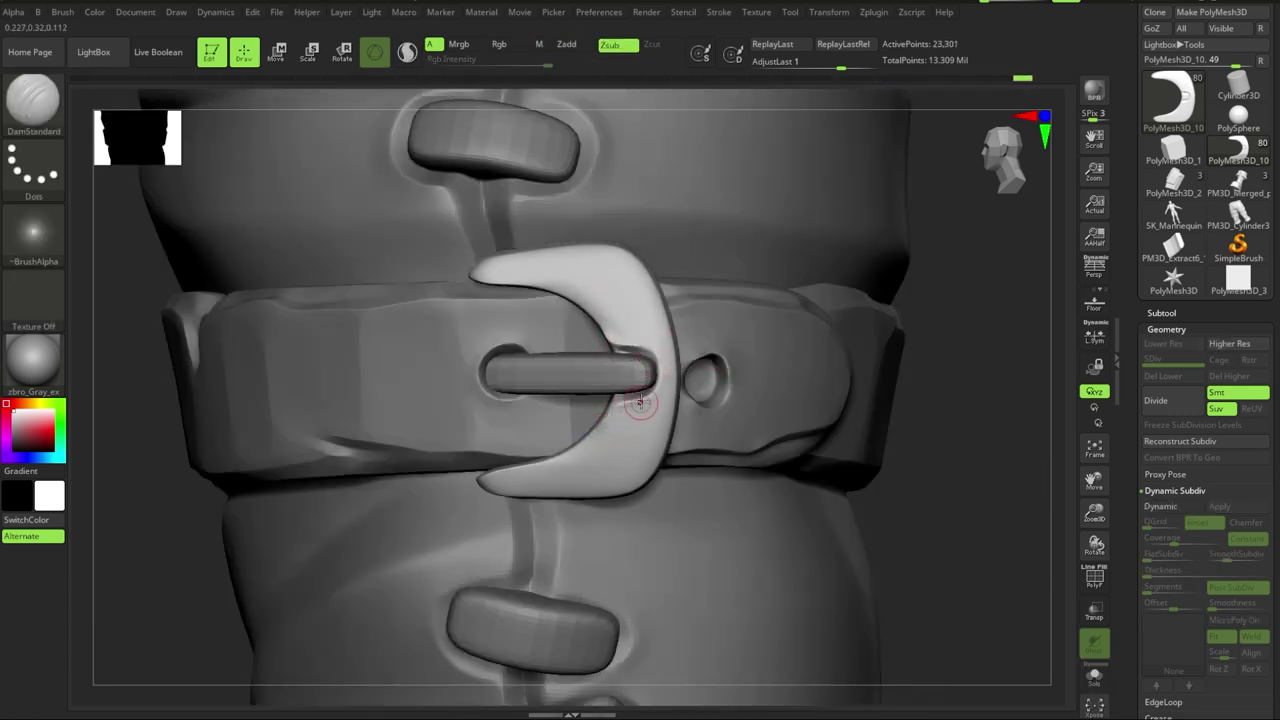
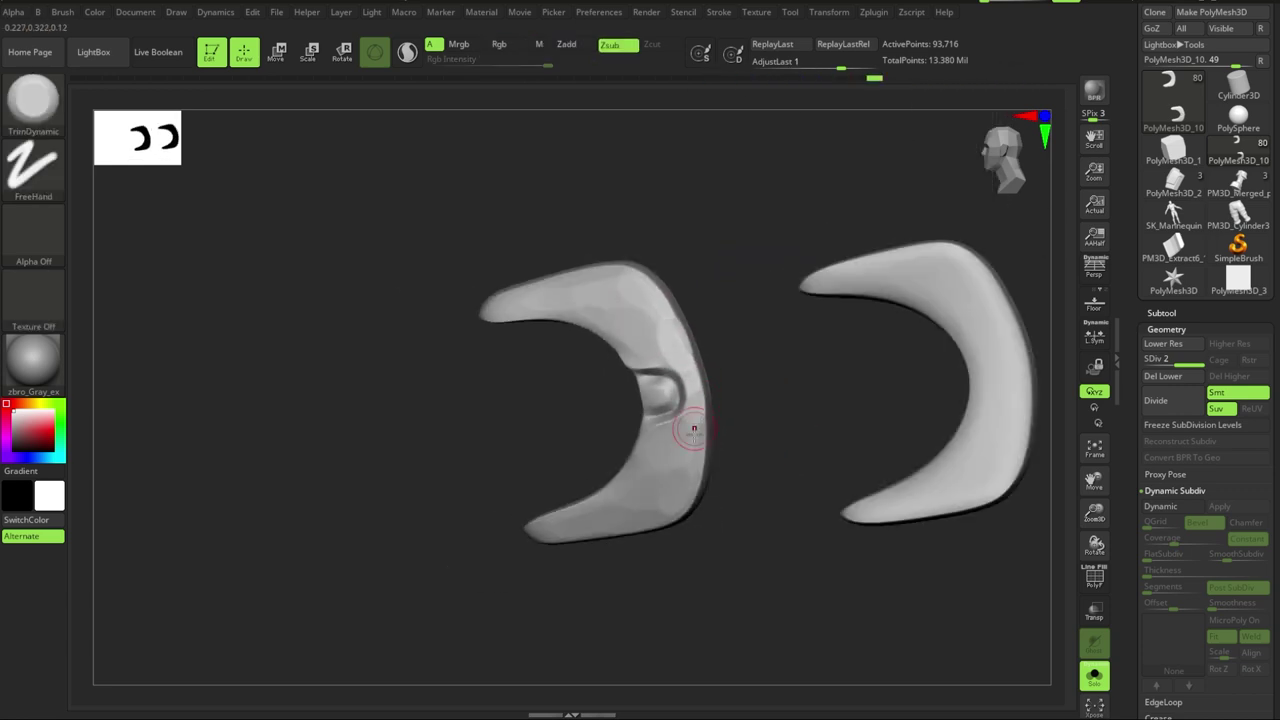
- Remesh the belt strap with DynaMesh and turn the view to face the belt
{"action": "right_click_drag", "start_coordinate": [693, 428], "coordinate": [689, 346], "text": "ctrl"}
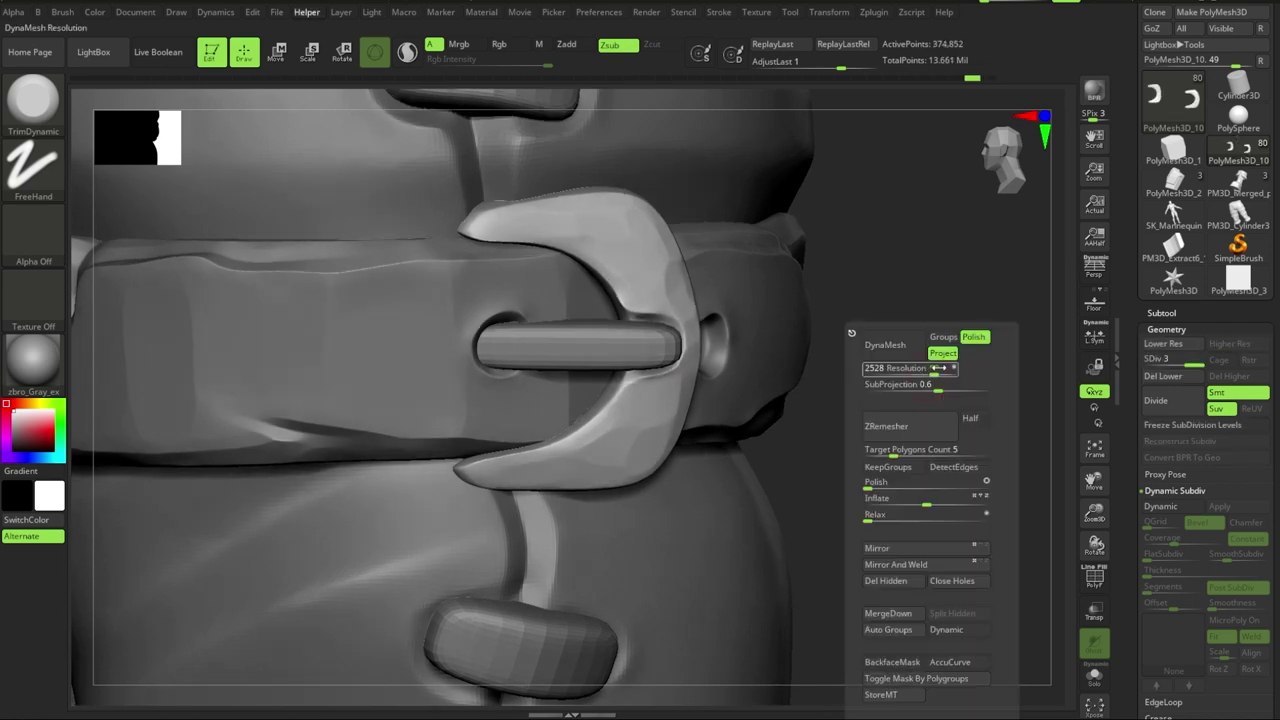
{"action": "left_click", "coordinate": [884, 344]}
{"action": "left_click", "coordinate": [800, 448]}
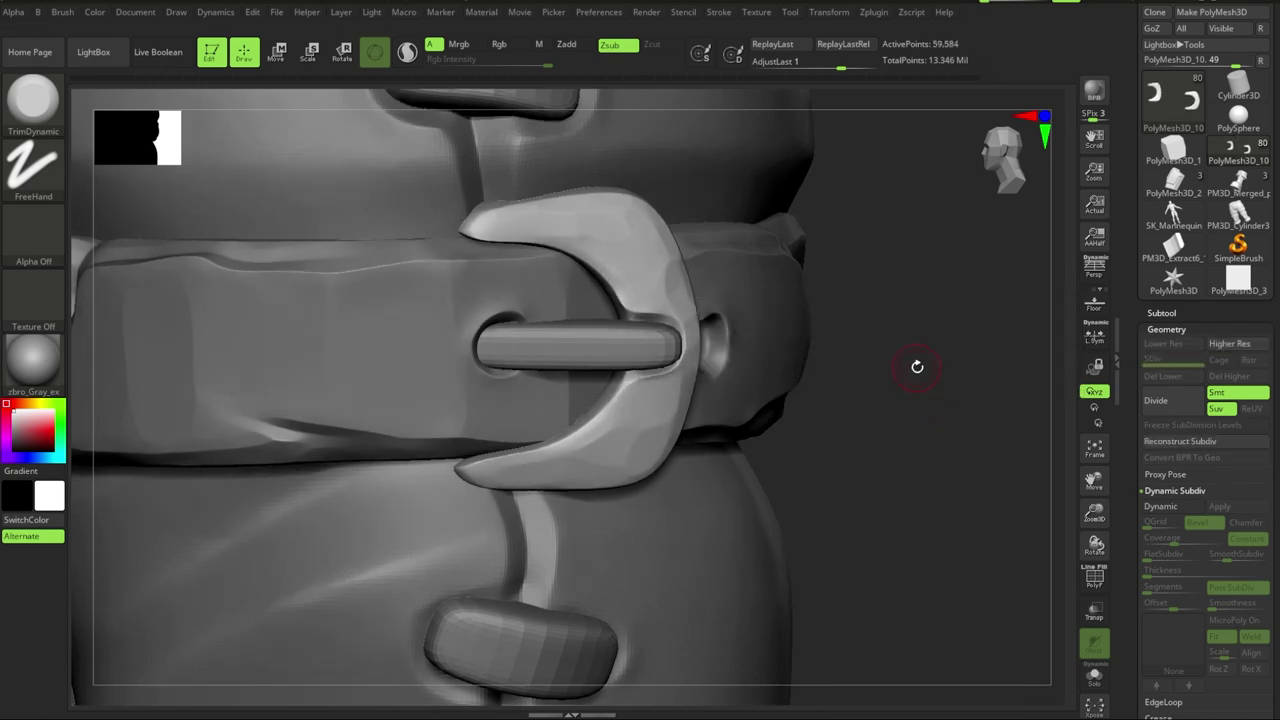
{"action": "left_click_drag", "start_coordinate": [917, 366], "coordinate": [857, 395]}
{"action": "mouse_move", "coordinate": [857, 395]}
{"action": "right_mouse_down"}
{"action": "mouse_move", "coordinate": [974, 420]}
{"action": "mouse_move", "coordinate": [866, 391]}
{"action": "mouse_move", "coordinate": [857, 431]}
{"action": "mouse_move", "coordinate": [877, 380]}
{"action": "right_mouse_up"}
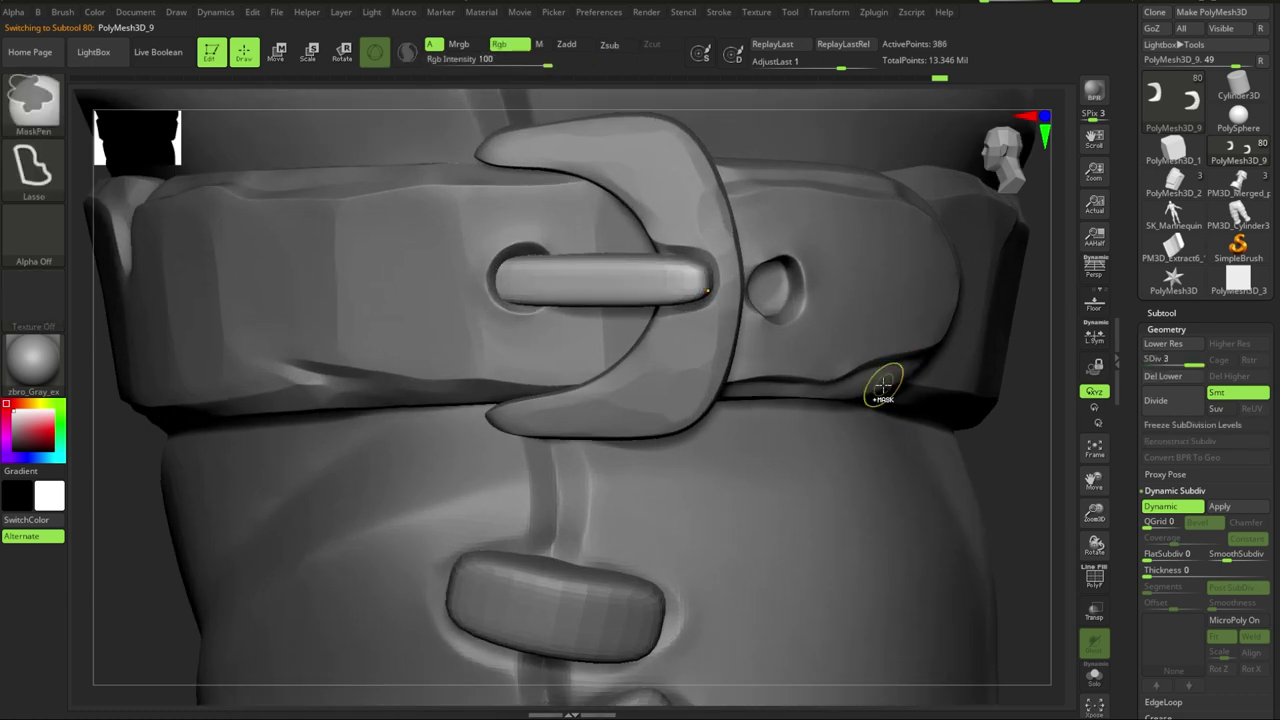
- Select the buckle pin subtool and Solo it for a close look
{"action": "left_click", "coordinate": [600, 271], "text": "alt"}
{"action": "right_click_drag", "start_coordinate": [929, 466], "coordinate": [712, 340]}
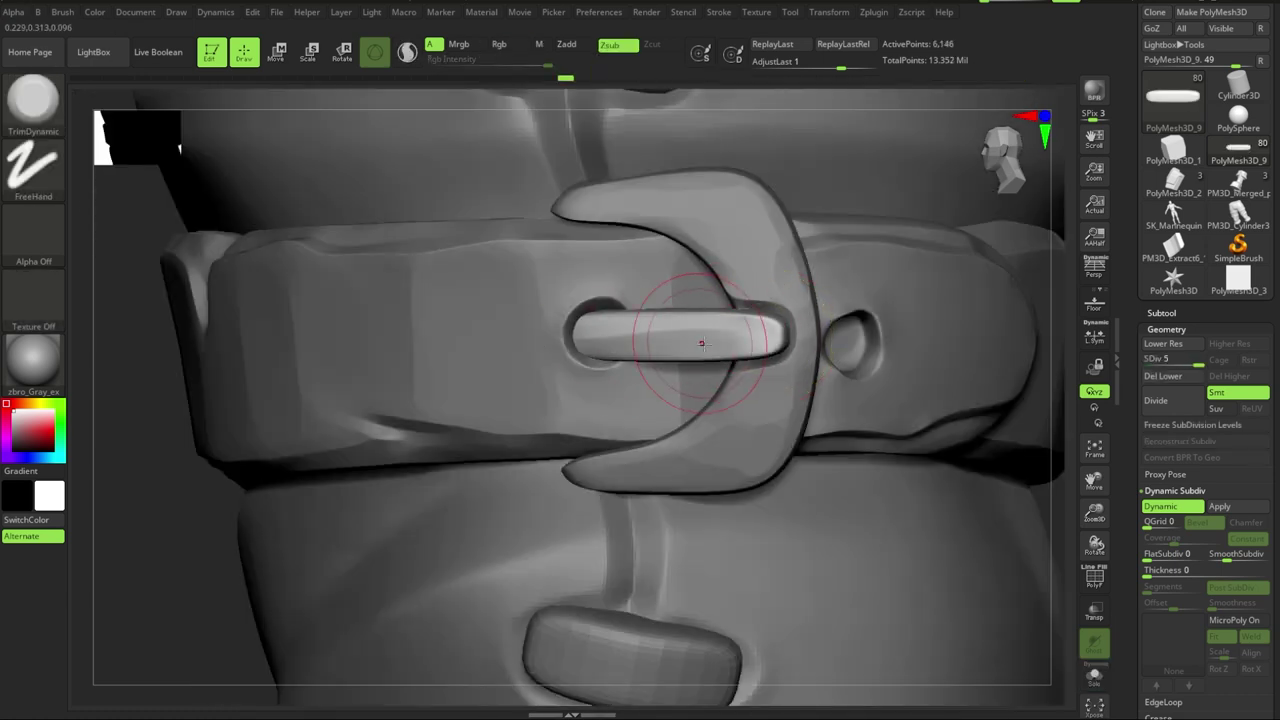
{"action": "key", "text": "ctrl+shift+s"}
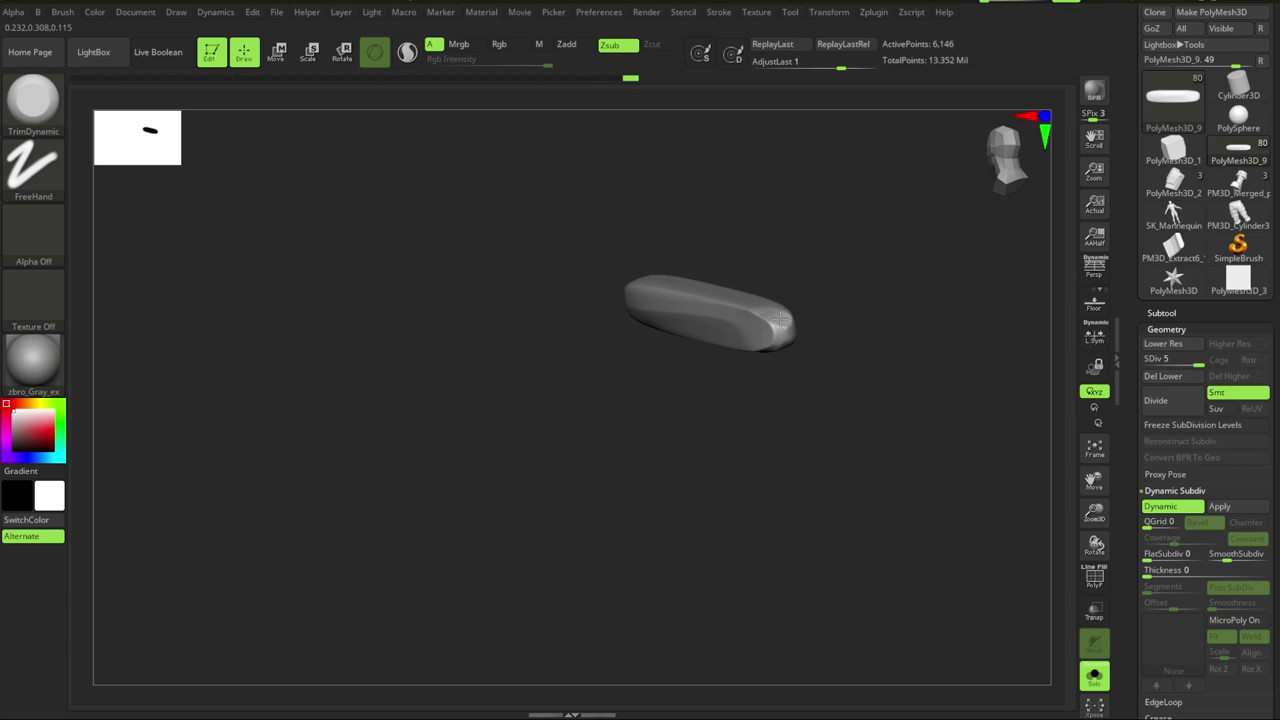
{"action": "mouse_move", "coordinate": [785, 322]}
{"action": "left_mouse_down"}
{"action": "mouse_move", "coordinate": [803, 380]}
{"action": "mouse_move", "coordinate": [772, 350]}
{"action": "mouse_move", "coordinate": [823, 443]}
{"action": "mouse_move", "coordinate": [668, 330]}
{"action": "left_mouse_up"}
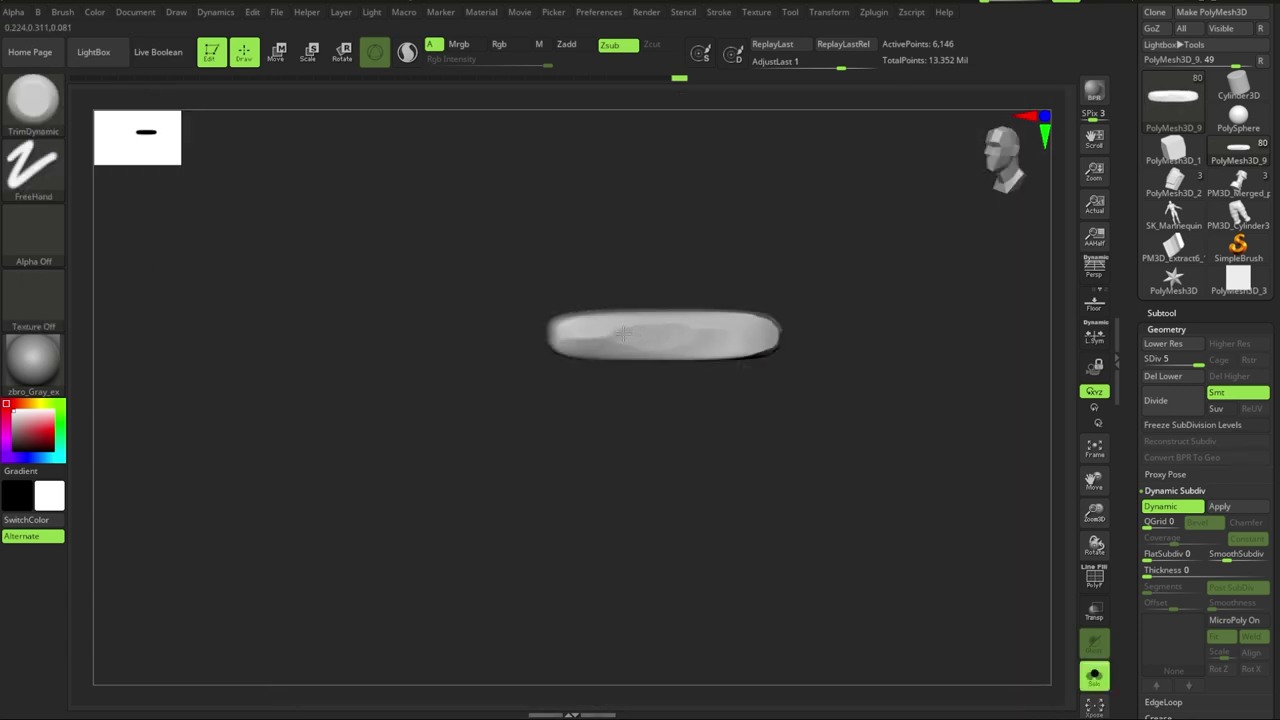
- Re-DynaMesh the buckle pin using the remeshing options
{"action": "key", "text": "b"}
{"action": "key", "text": "d"}
{"action": "key", "text": "s"}
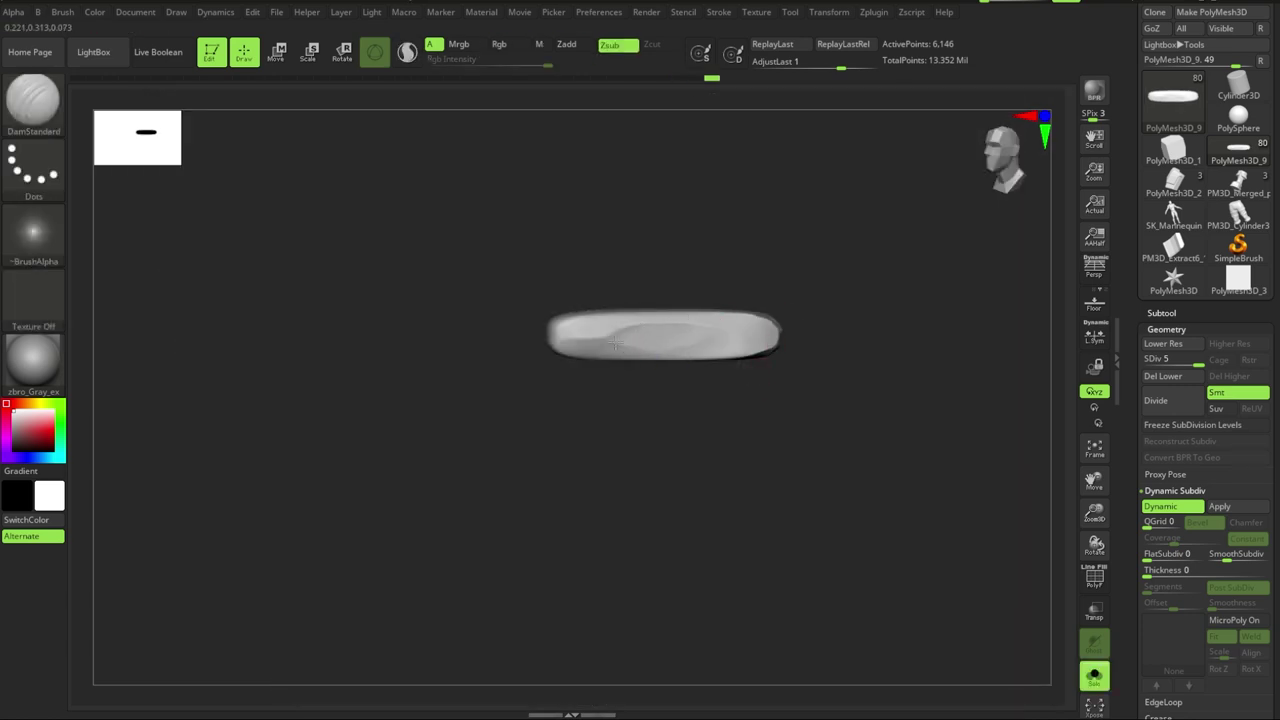
{"action": "key", "text": "alt+s"}
{"action": "key", "text": "space"}
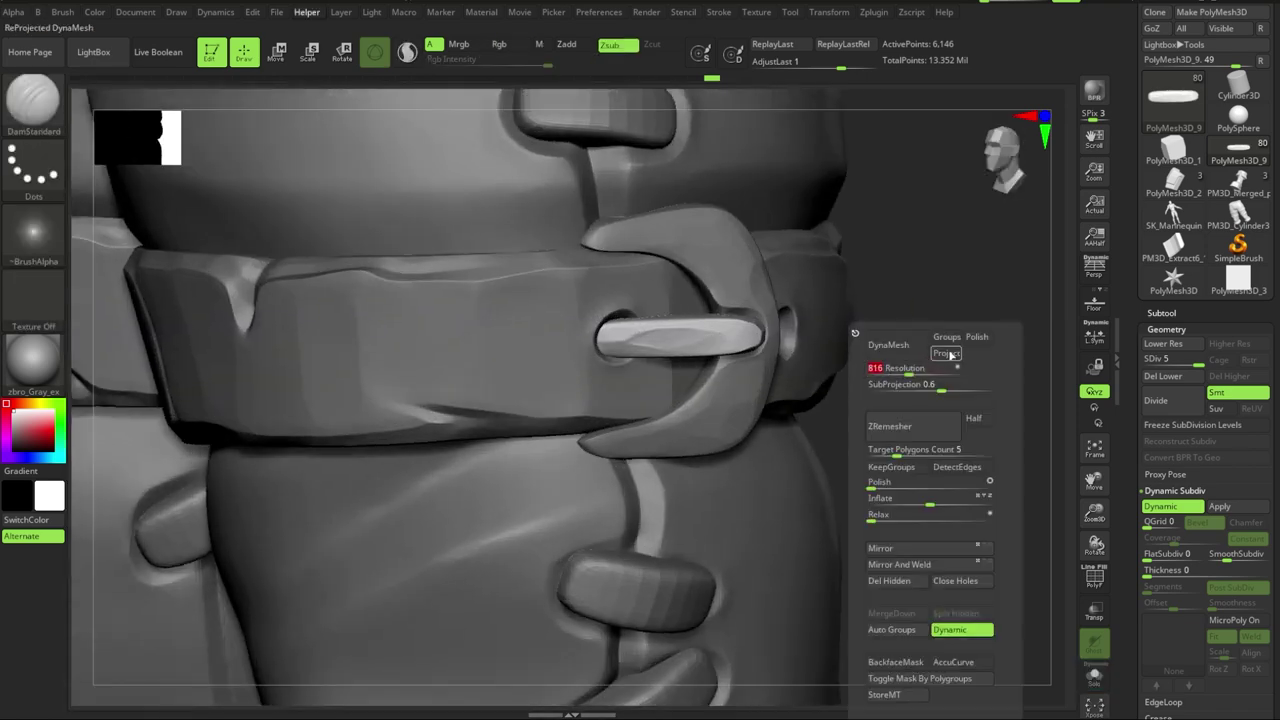
{"action": "left_click_drag", "start_coordinate": [857, 366], "coordinate": [908, 423]}
- Isolate the buckle pin again and orbit it into a diagonal pose
{"action": "key", "text": "alt+s"}
{"action": "key", "text": "b"}
{"action": "key", "text": "t"}
{"action": "key", "text": "d"}
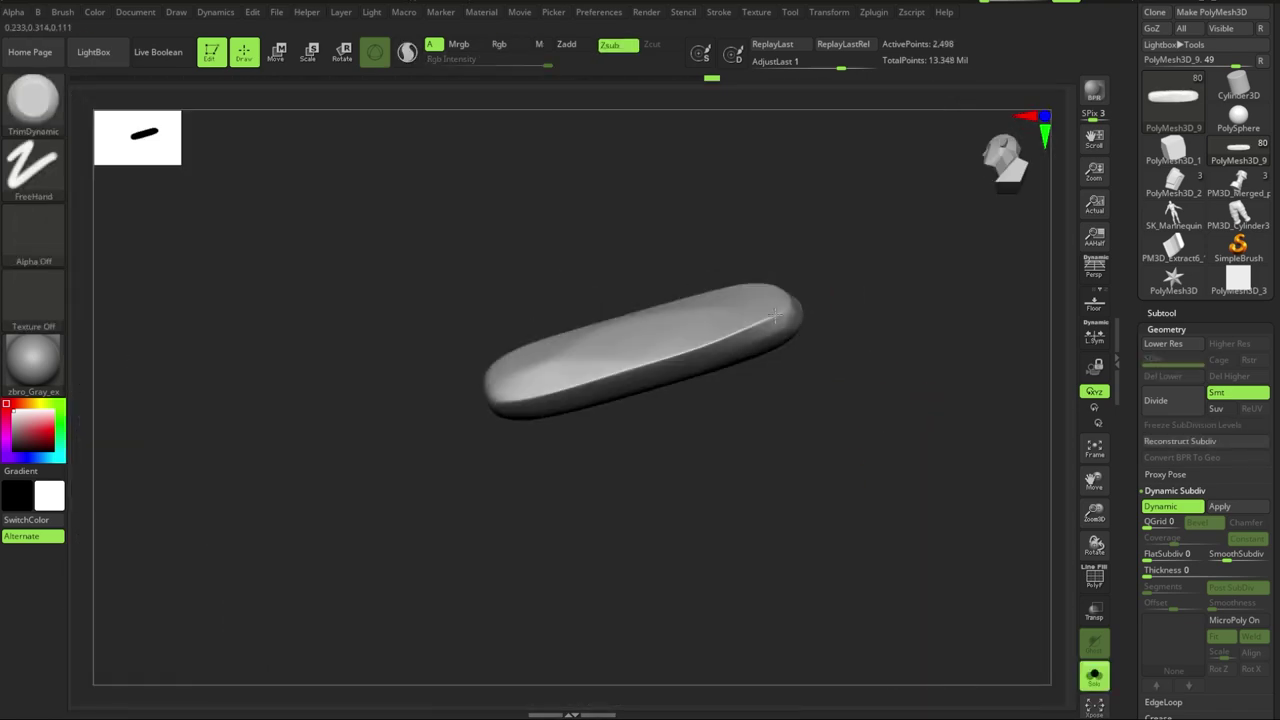
{"action": "left_click_drag", "start_coordinate": [562, 391], "coordinate": [736, 306]}
{"action": "left_click_drag", "start_coordinate": [547, 428], "coordinate": [708, 336]}
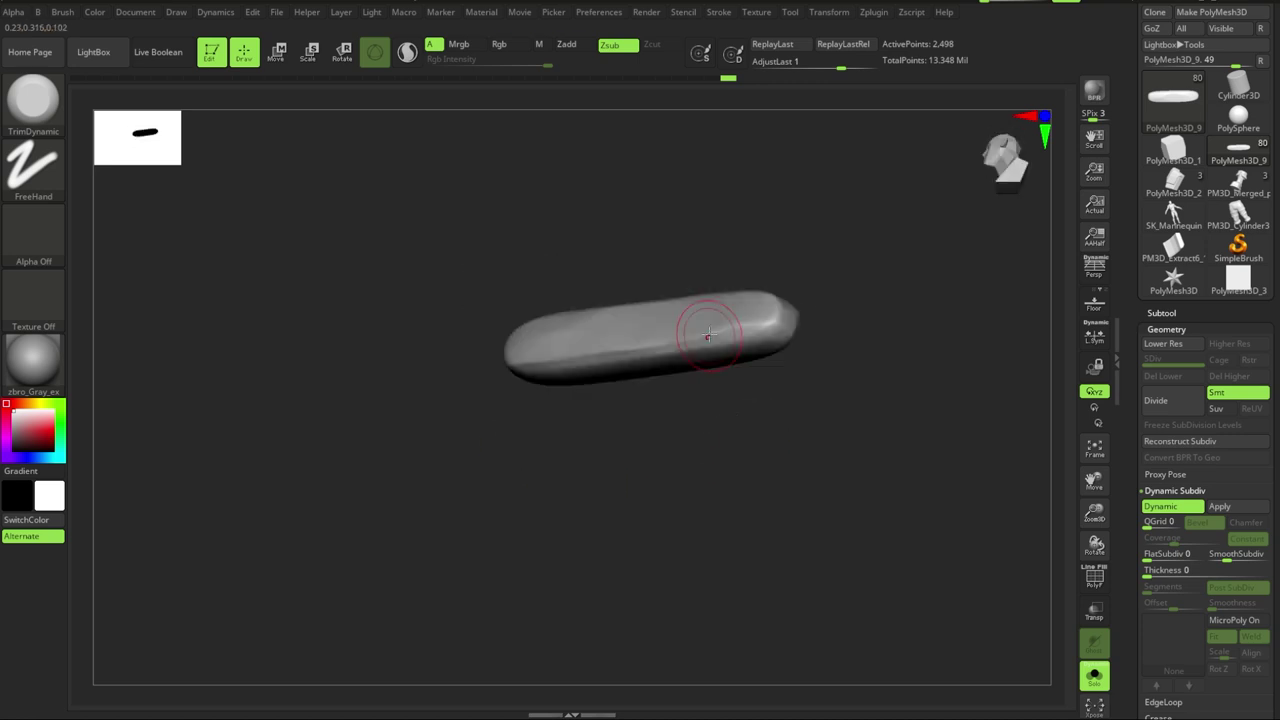
{"action": "mouse_move", "coordinate": [592, 364]}
{"action": "left_mouse_down"}
{"action": "mouse_move", "coordinate": [723, 349]}
{"action": "mouse_move", "coordinate": [723, 506]}
{"action": "mouse_move", "coordinate": [700, 389]}
{"action": "left_mouse_up"}
- Divide the pin, turn off Dynamic Subdiv, and orbit to check its rounded shape
{"action": "key", "text": "ctrl+d"}
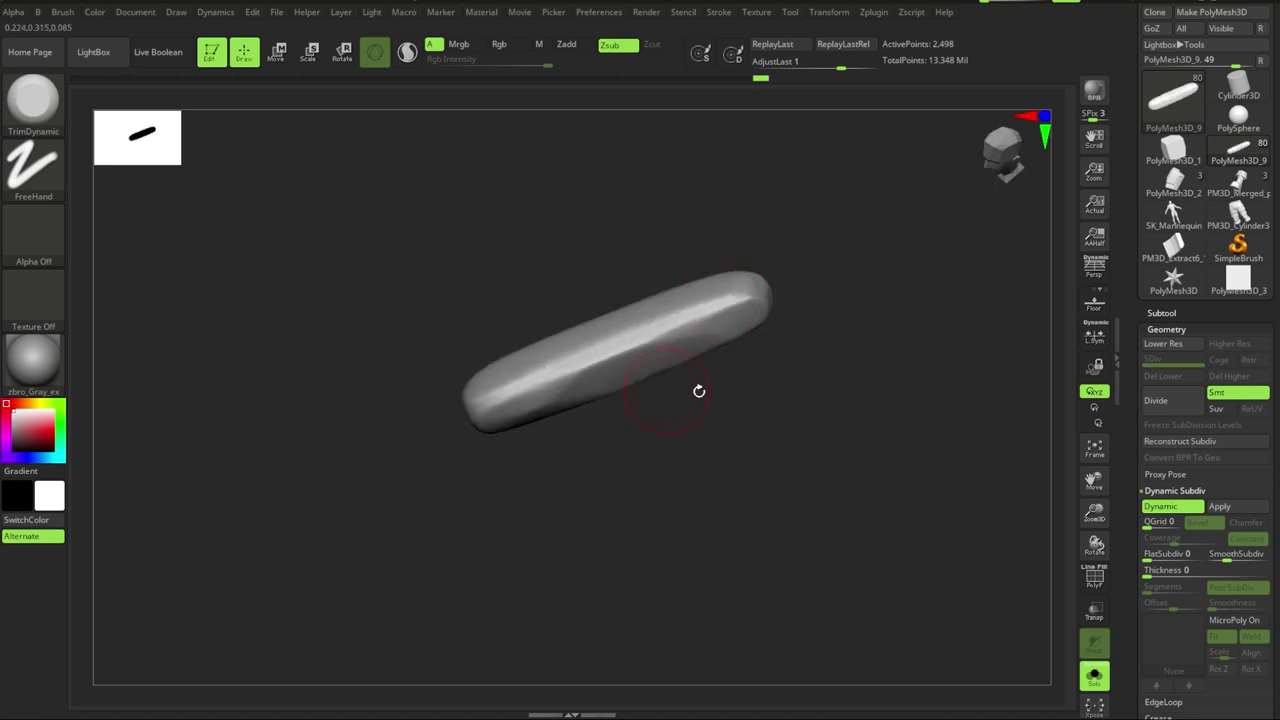
{"action": "left_click", "coordinate": [1158, 508]}
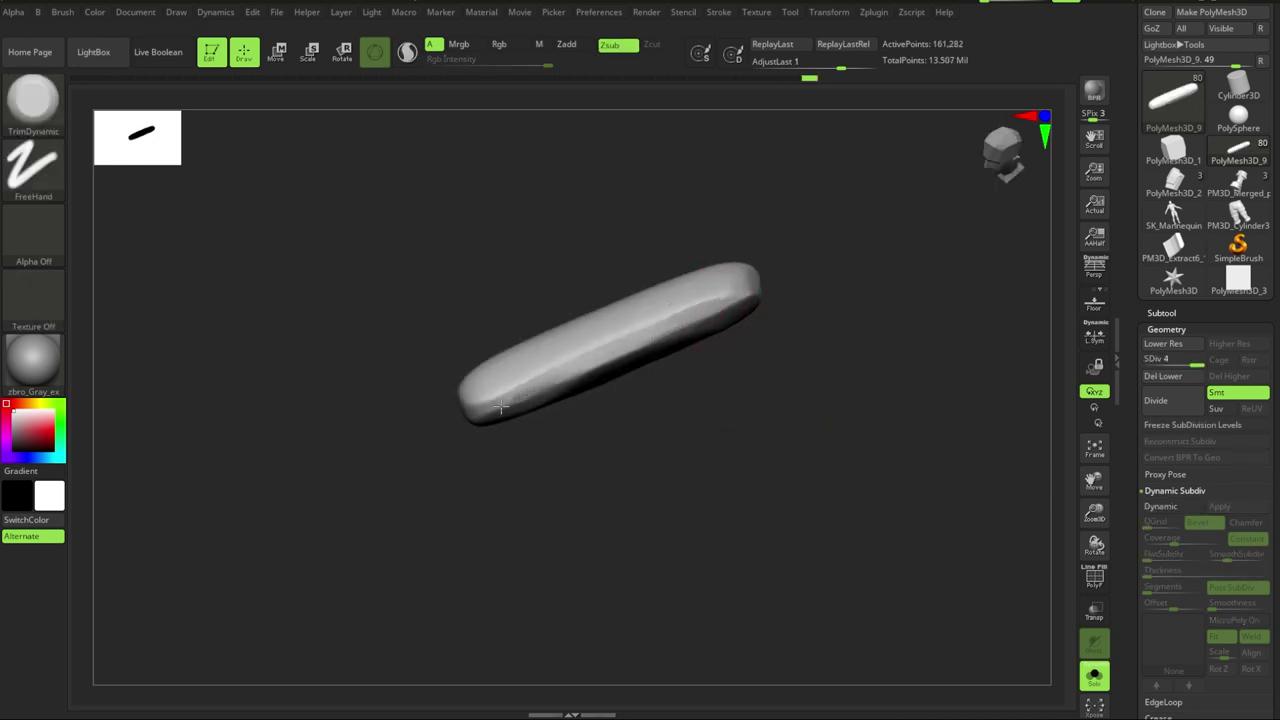
{"action": "left_click_drag", "start_coordinate": [582, 440], "coordinate": [573, 354]}
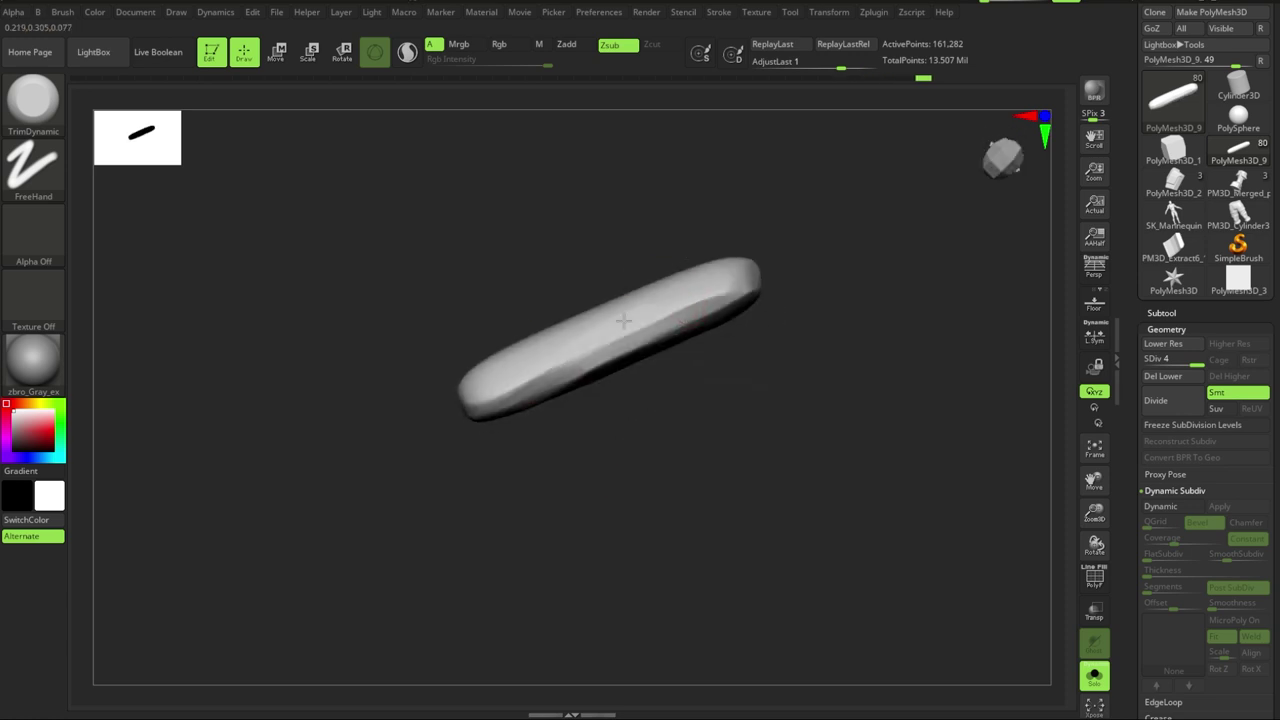
{"action": "left_click_drag", "start_coordinate": [802, 425], "coordinate": [742, 291]}
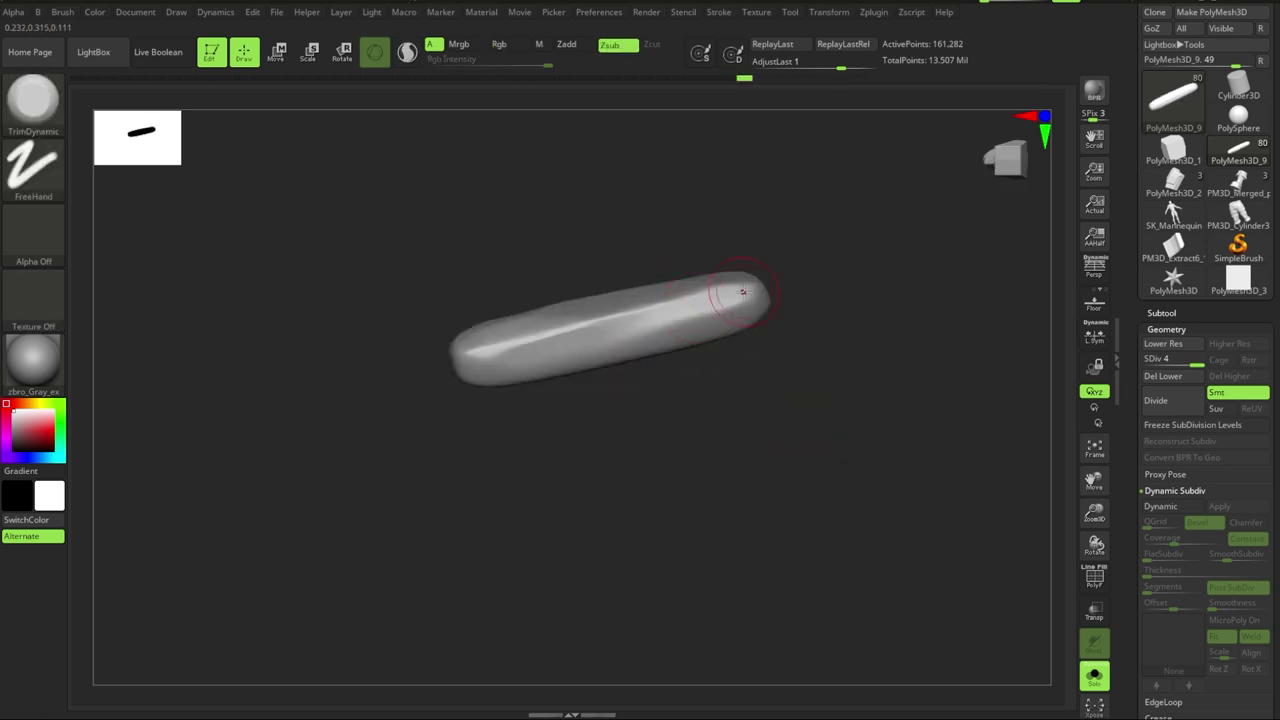
{"action": "left_click_drag", "start_coordinate": [600, 395], "coordinate": [578, 419]}
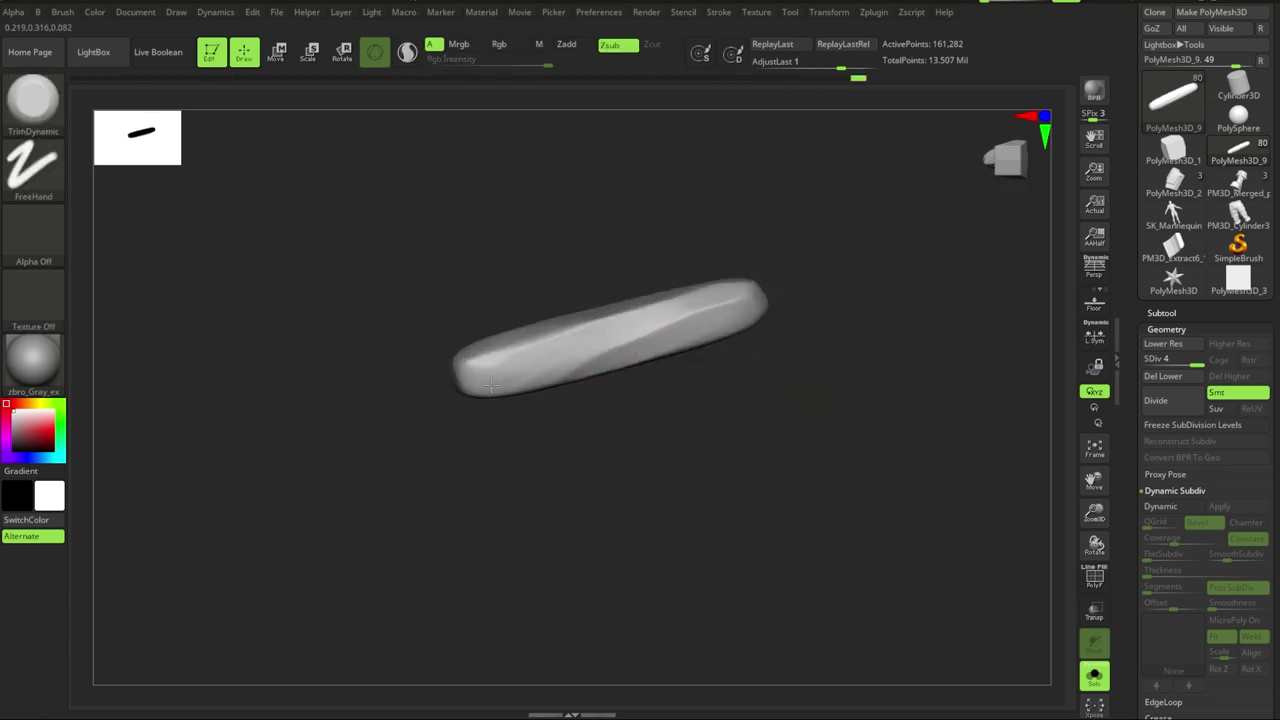
{"action": "left_click_drag", "start_coordinate": [510, 372], "coordinate": [526, 345]}
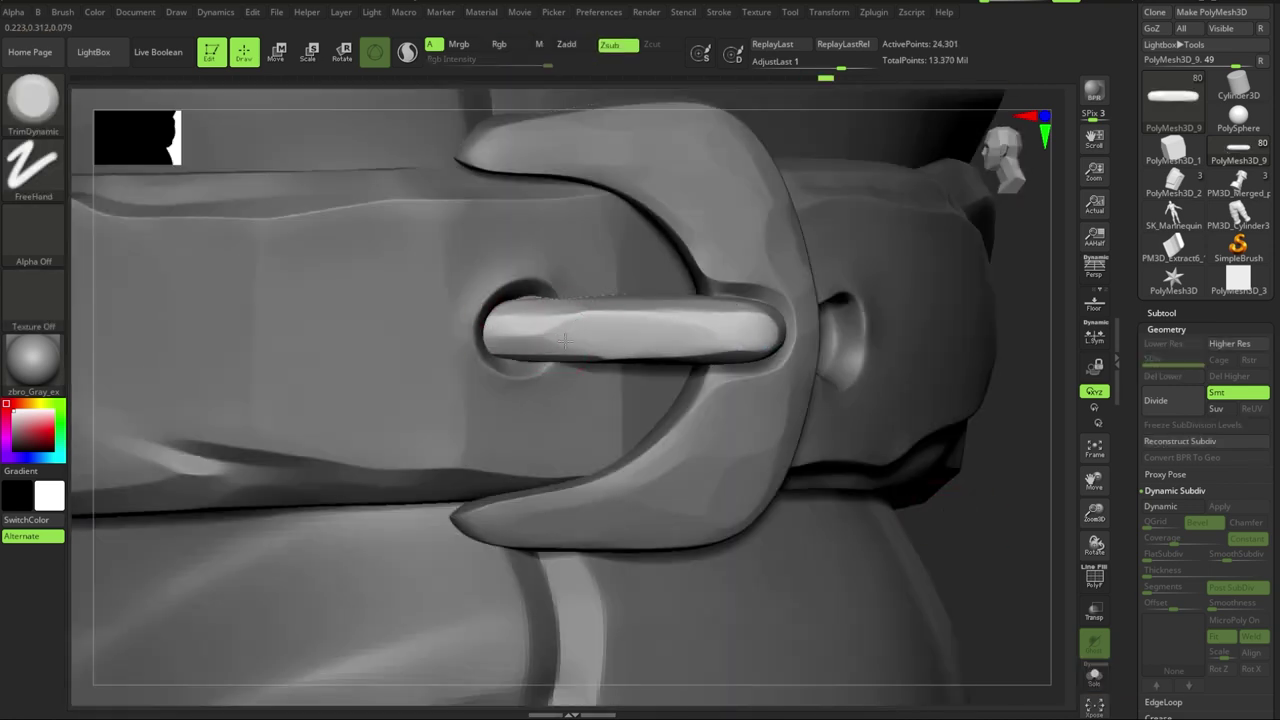
- Add edge loops across the lower belt band and drop it to its lowest subdivision level
{"action": "key", "text": "shift+s"}
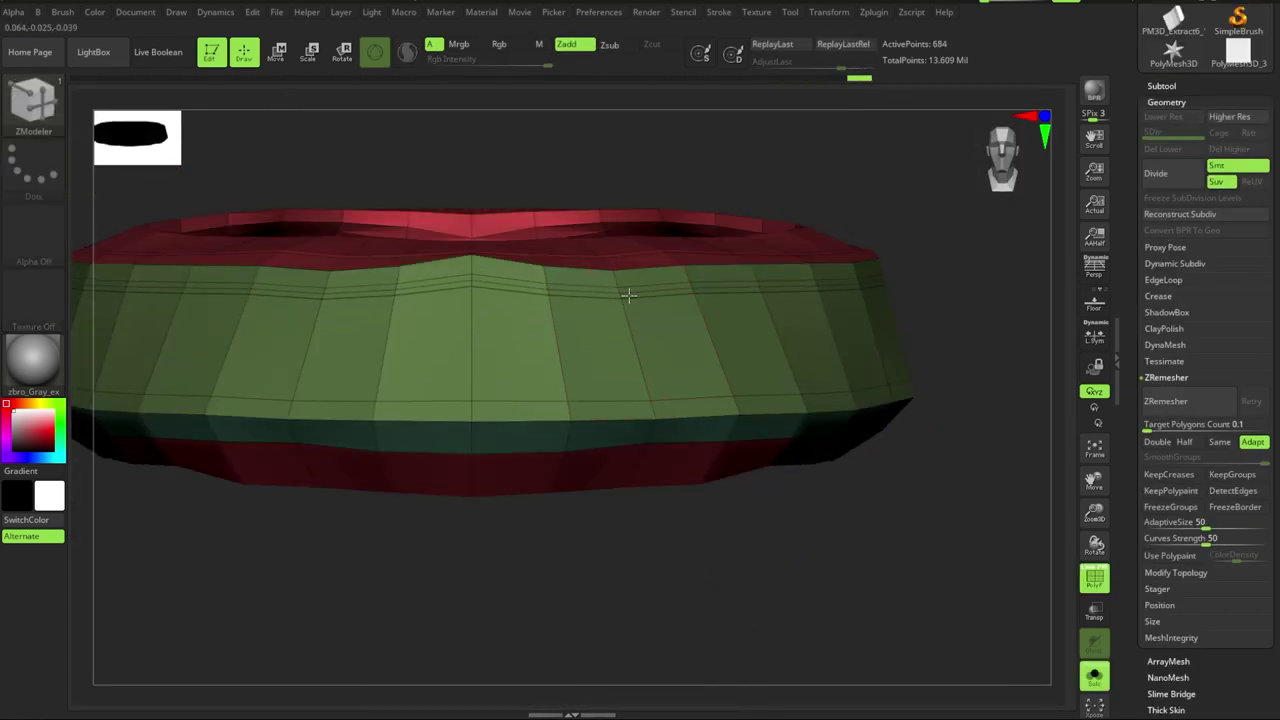
{"action": "left_click", "coordinate": [648, 398]}
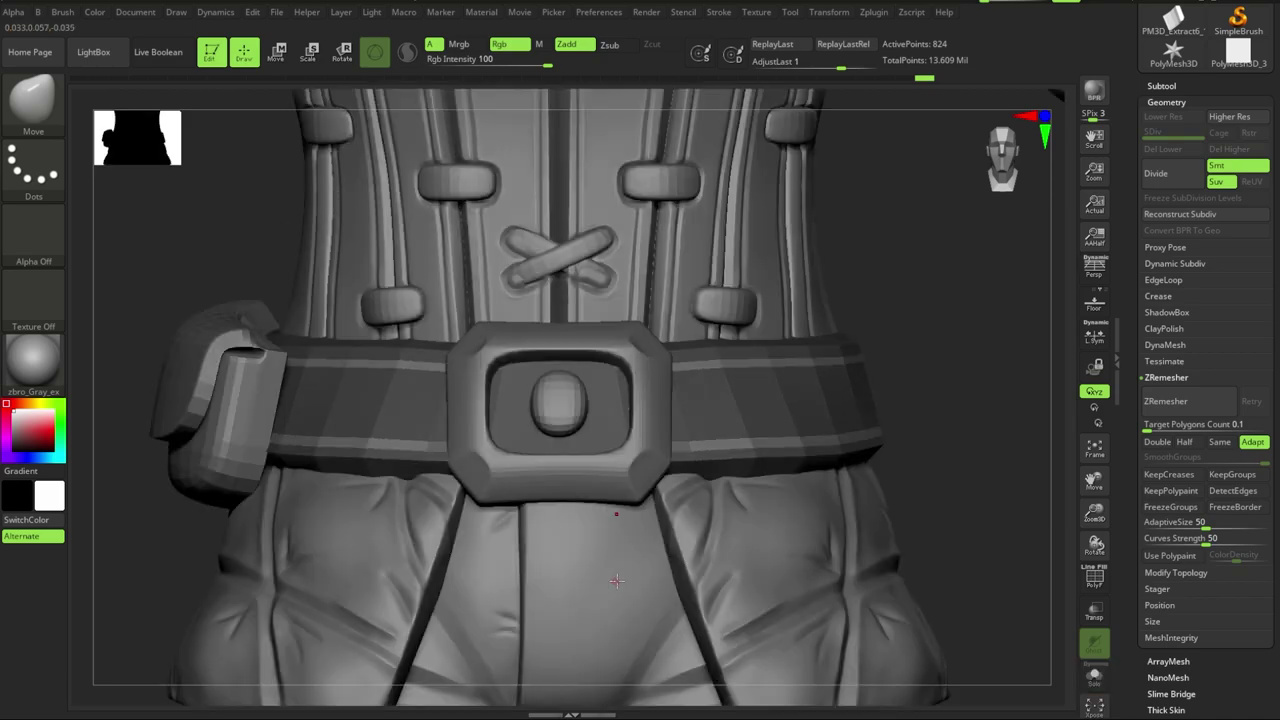
{"action": "key", "text": "w"}
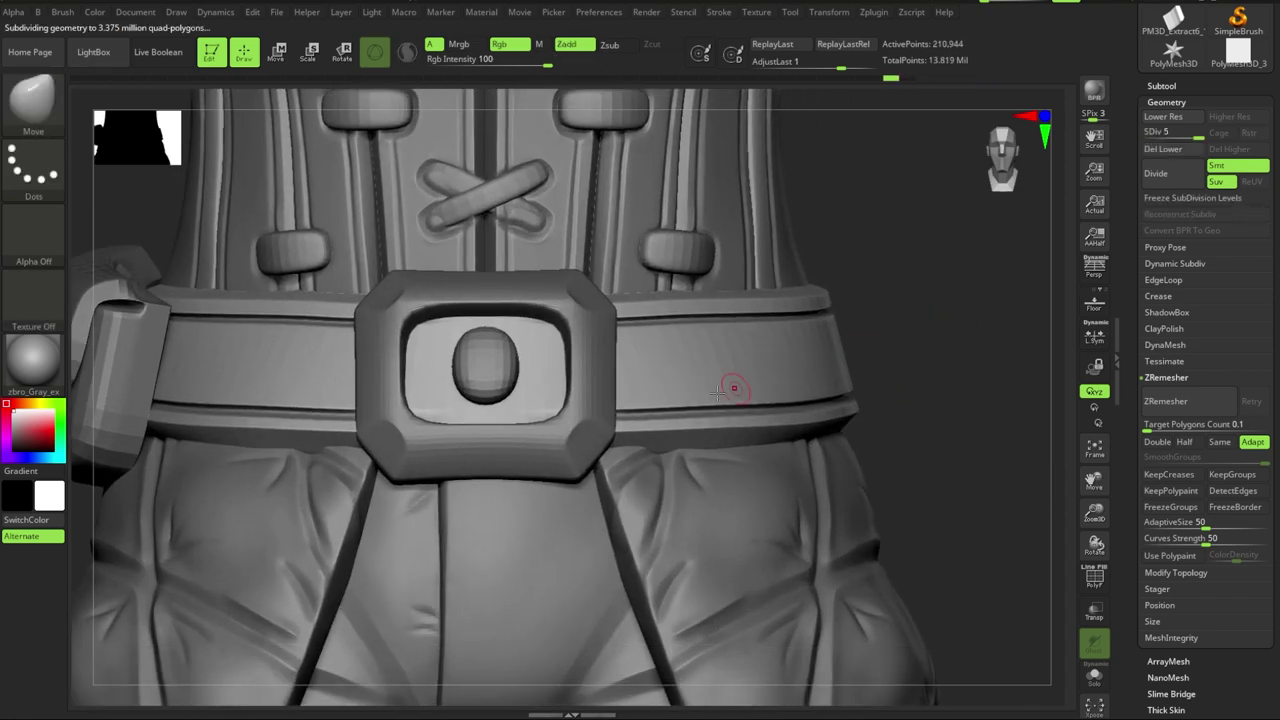
{"action": "key", "text": "alt"}
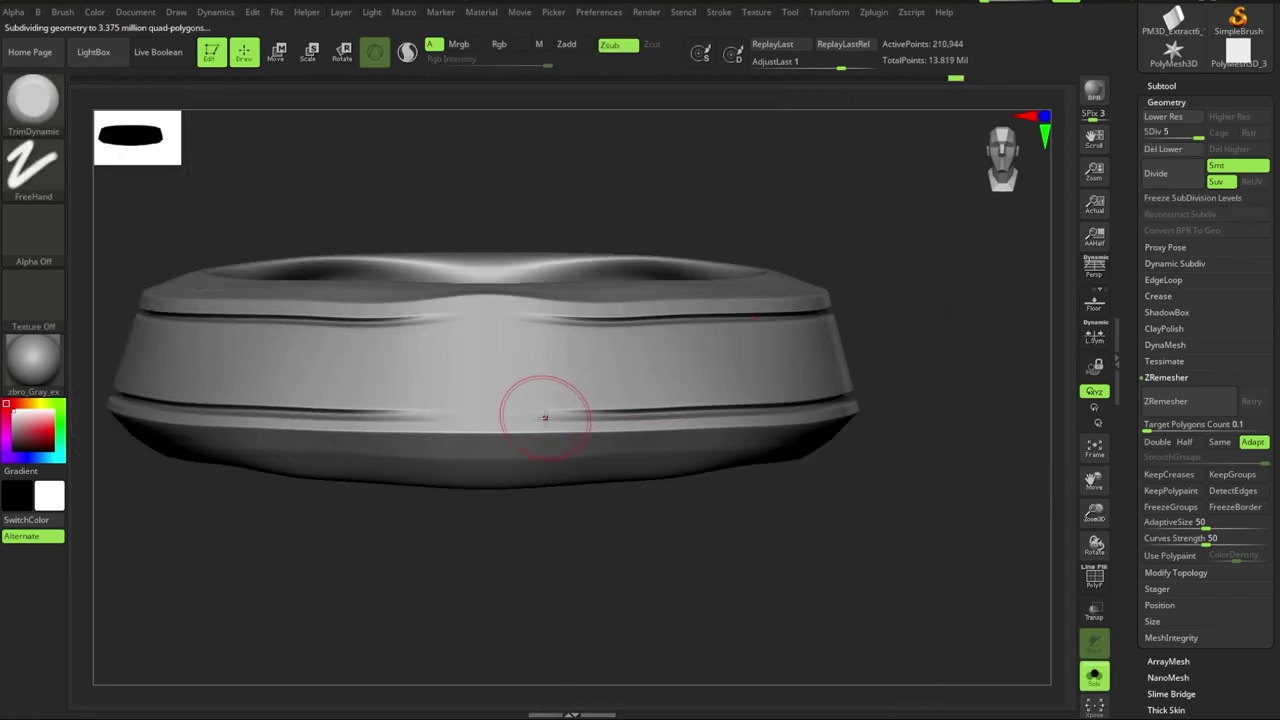
{"action": "key", "text": "shift+d"}
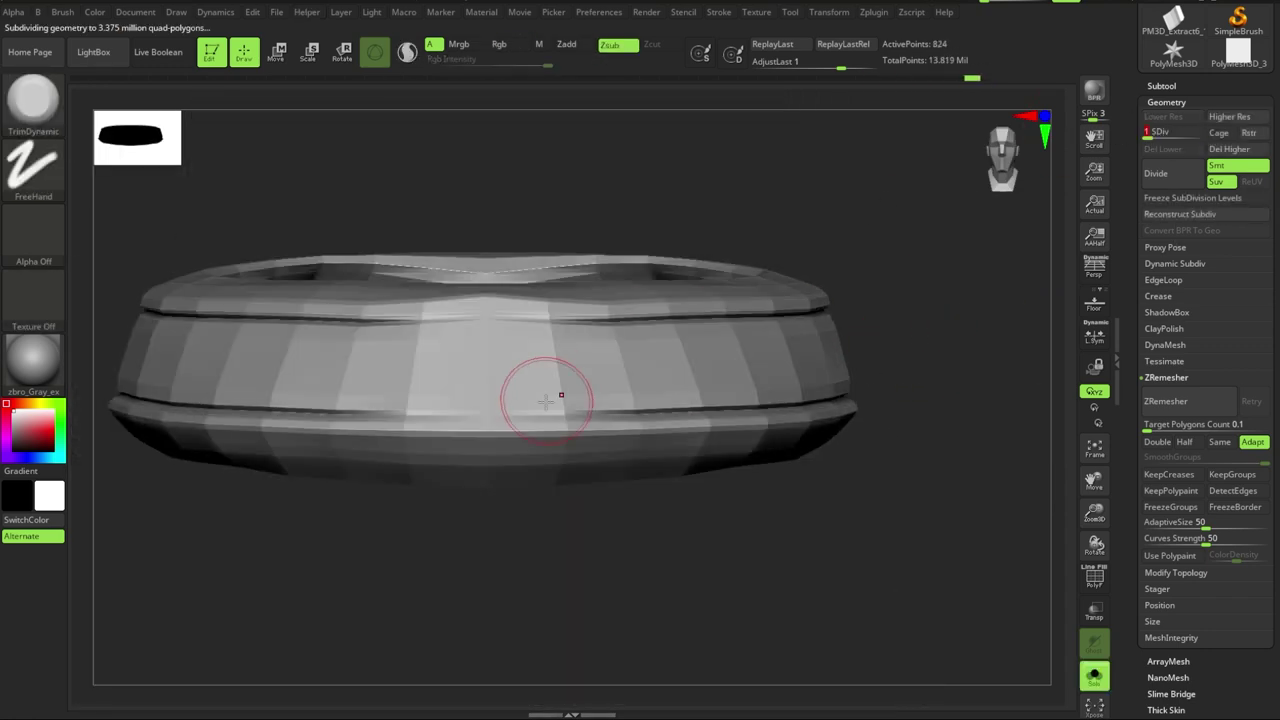
{"action": "key", "text": "ctrl"}
- Toggle Solo to compare the belt ring with the full character, then raise its subdivision
{"action": "key", "text": "ctrl+shift+s"}
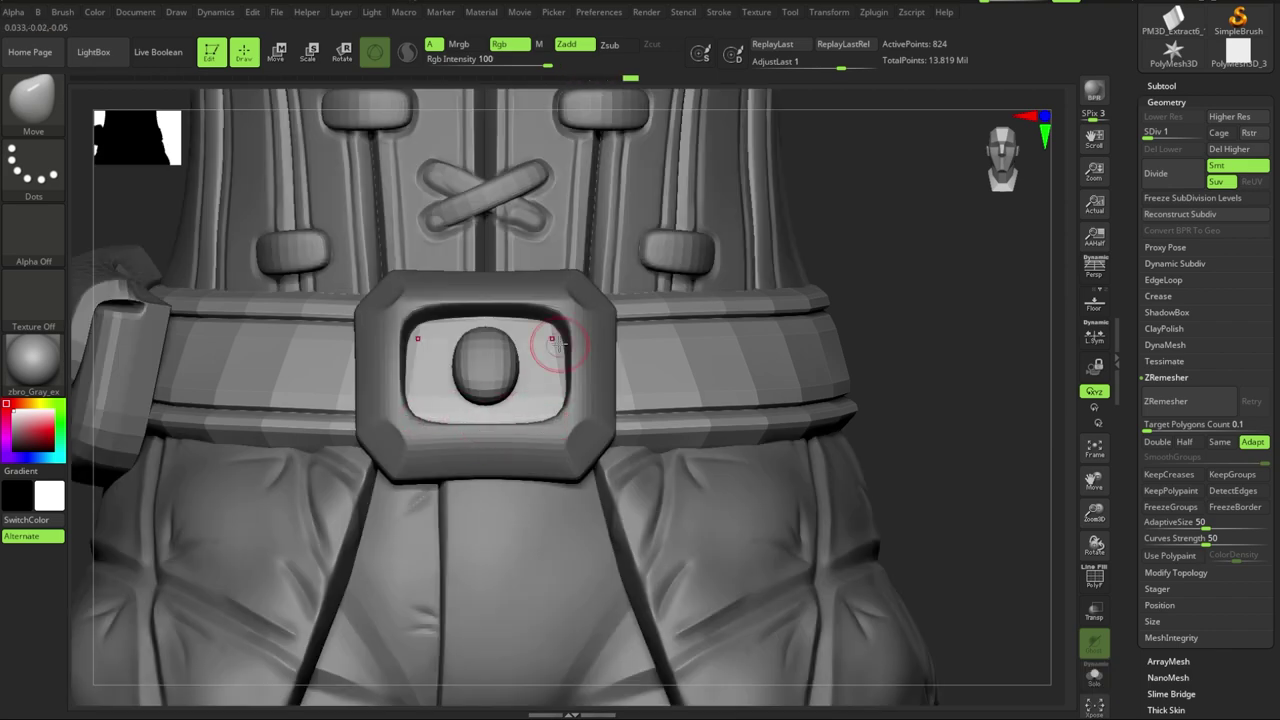
{"action": "key", "text": "ctrl+shift+s"}
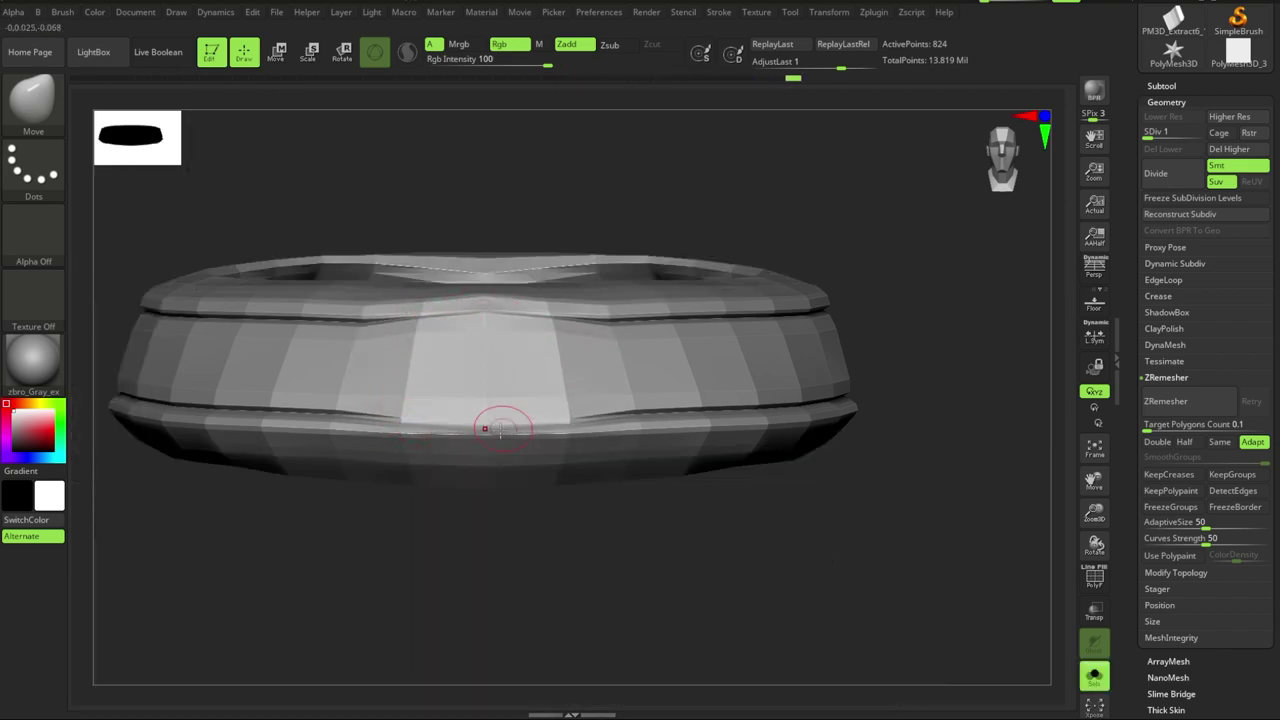
{"action": "key", "text": "ctrl+shift+s"}
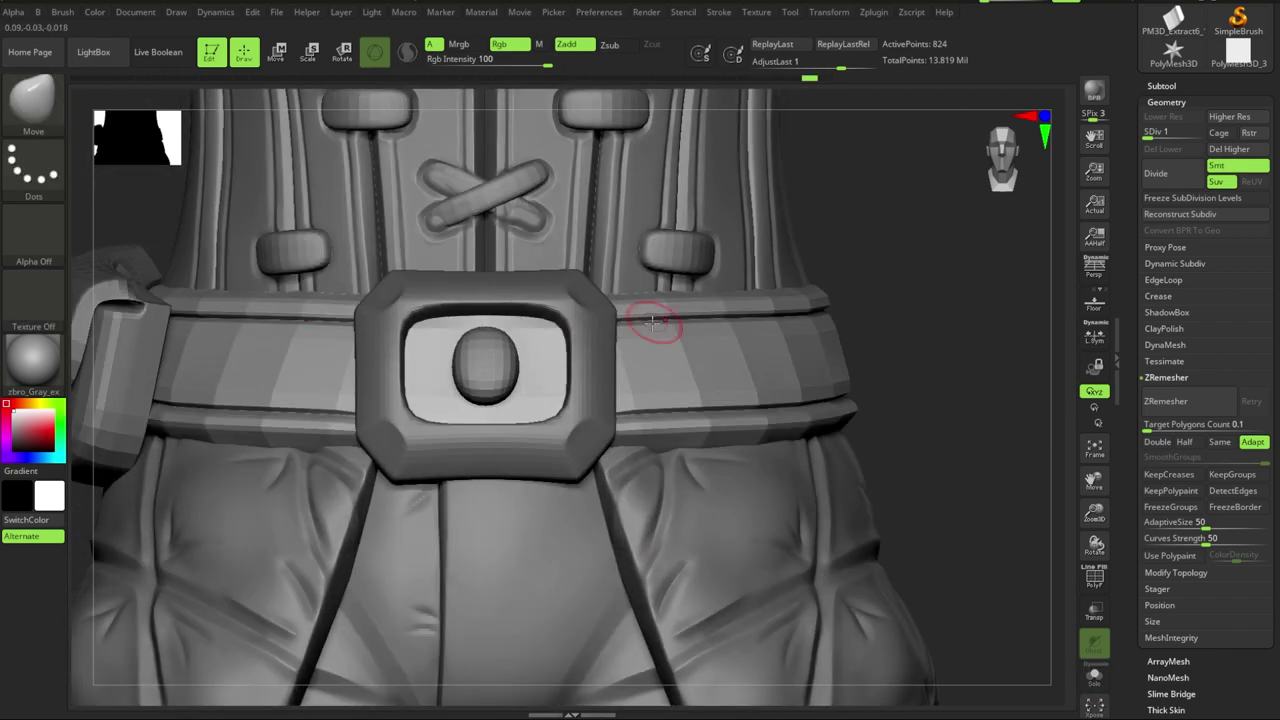
{"action": "key", "text": "d"}
{"action": "key", "text": "d"}
{"action": "key", "text": "d"}
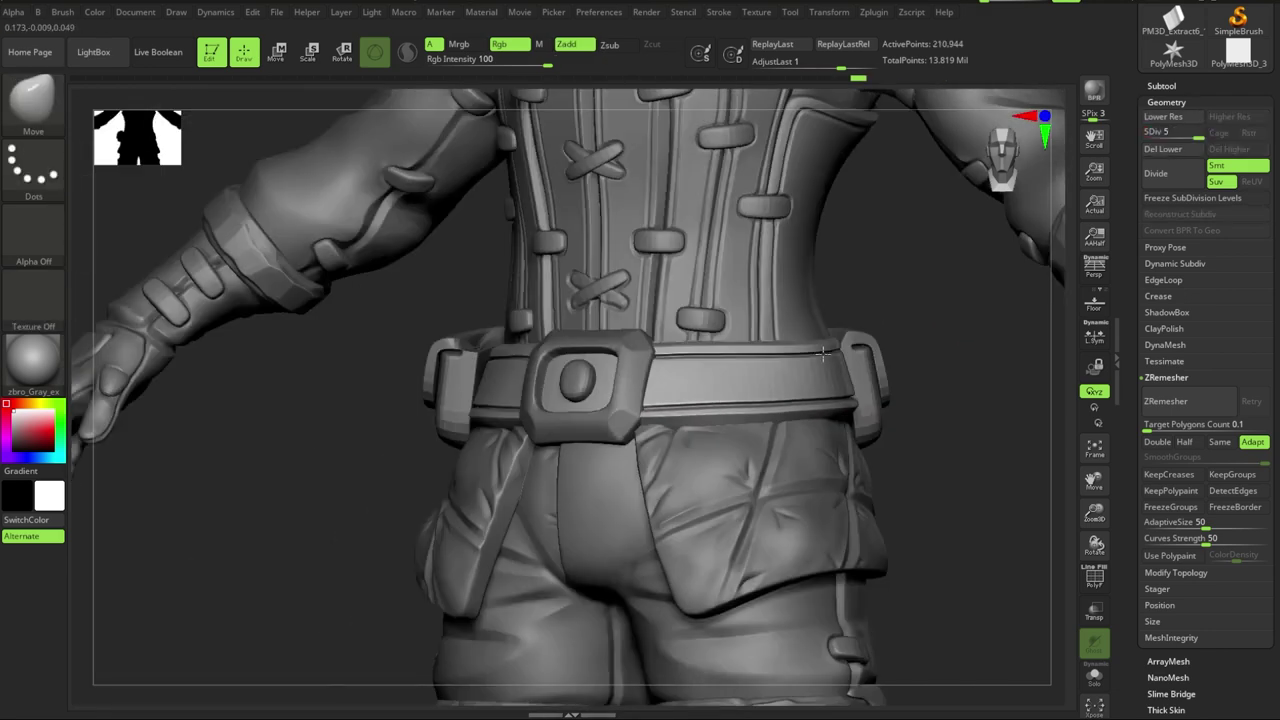
{"action": "right_click_drag", "start_coordinate": [697, 366], "coordinate": [851, 448], "text": "ctrl"}
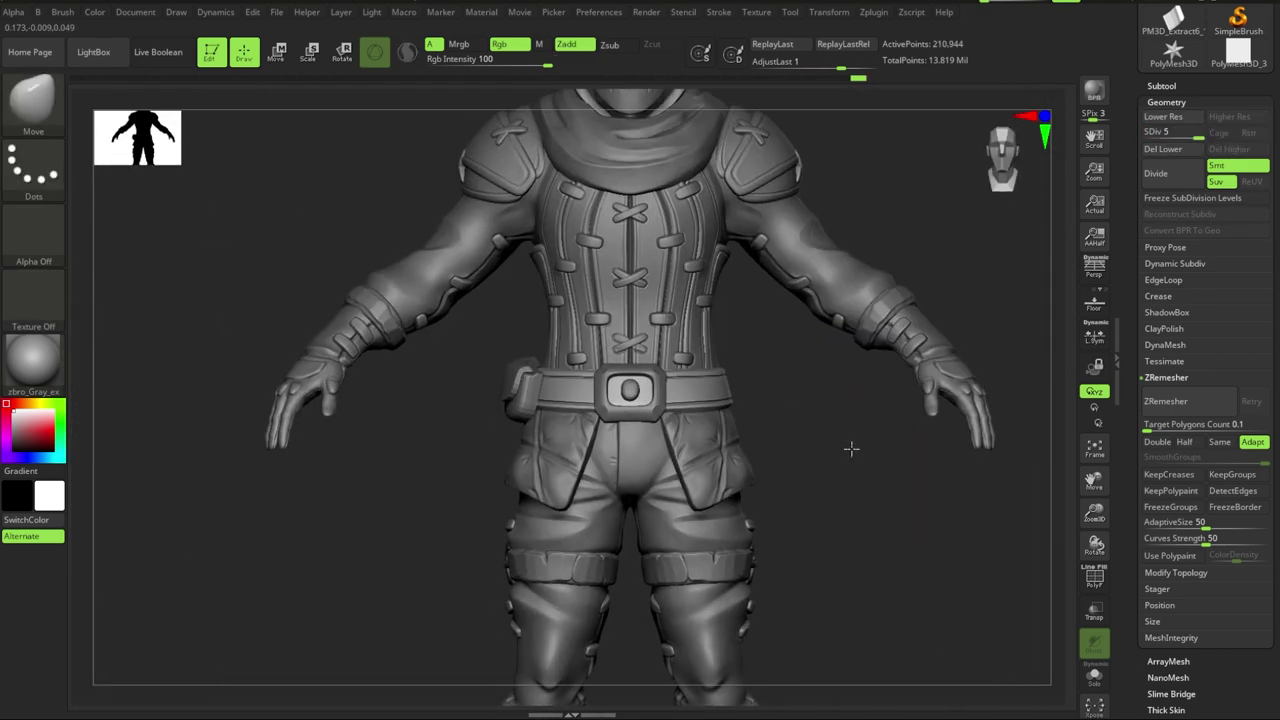
- Check the belt's polygroup wireframe and step it up through subdivision levels 4 and 5
{"action": "key", "text": "shift+f"}
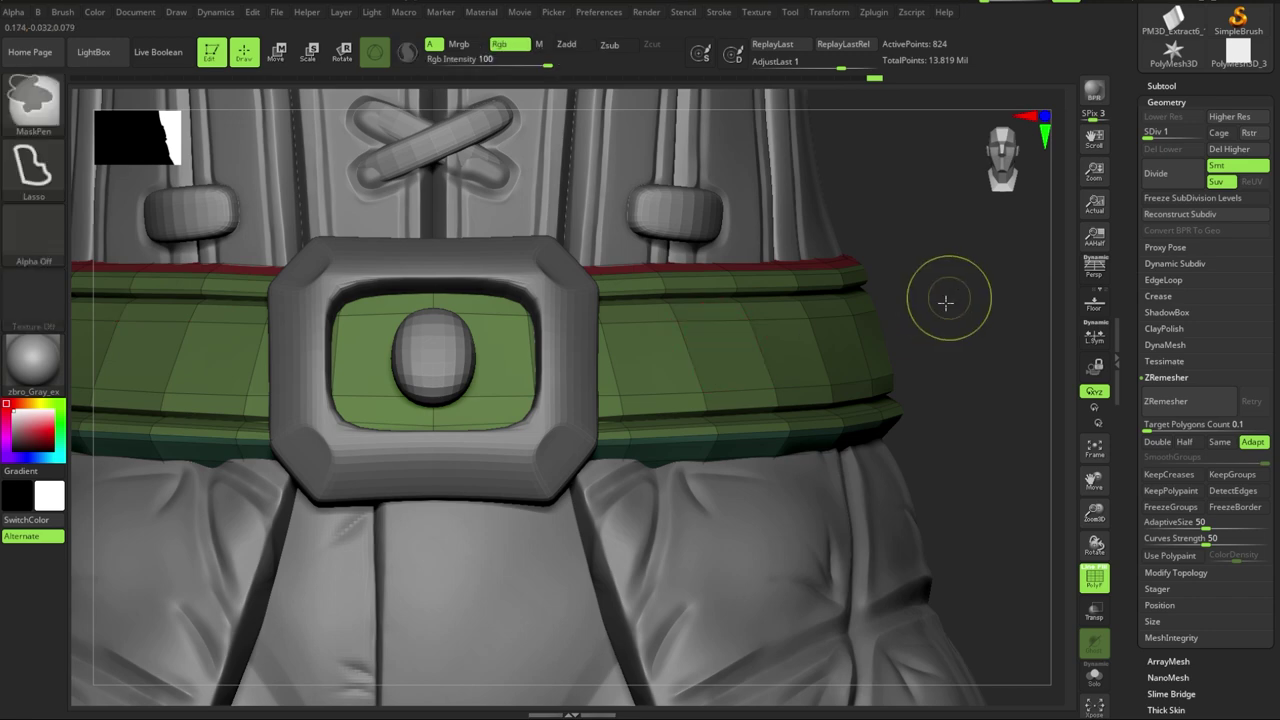
{"action": "key", "text": "b"}
{"action": "key", "text": "z"}
{"action": "key", "text": "m"}
{"action": "key", "text": "d"}
{"action": "key", "text": "d"}
{"action": "key", "text": "d"}
{"action": "key", "text": "shift+f"}
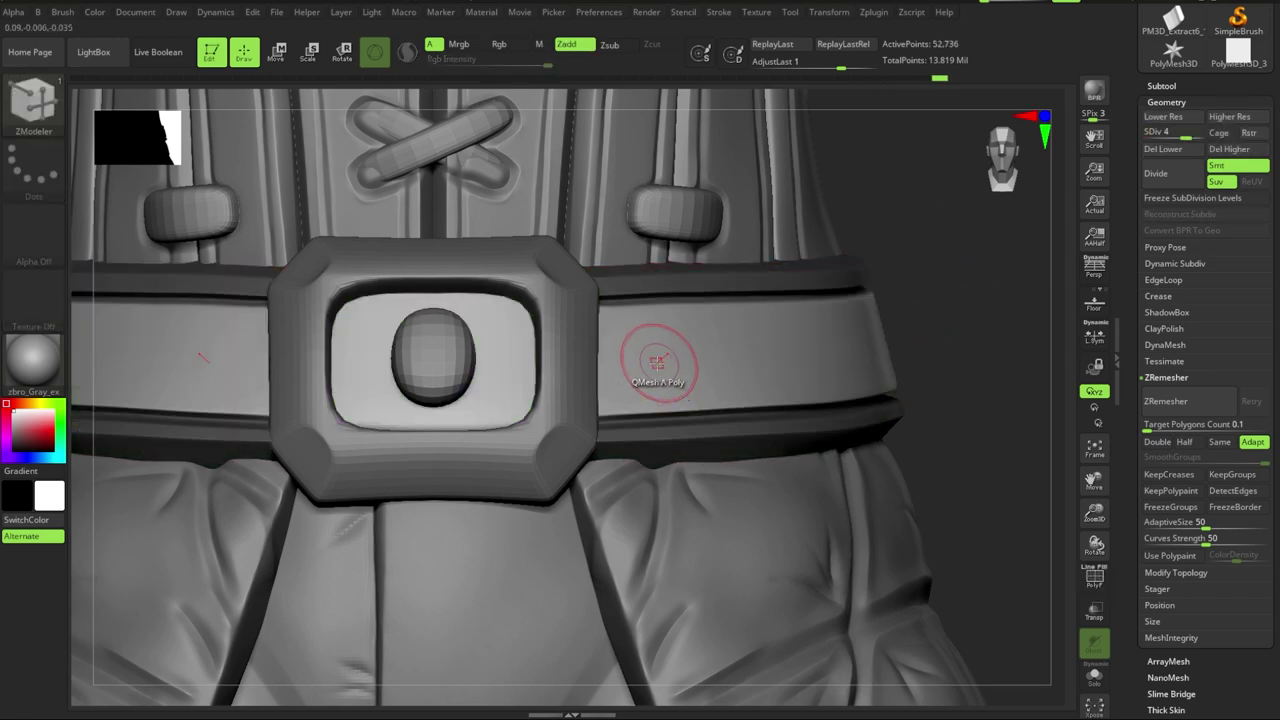
{"action": "key", "text": "b"}
{"action": "key", "text": "t"}
{"action": "key", "text": "d"}
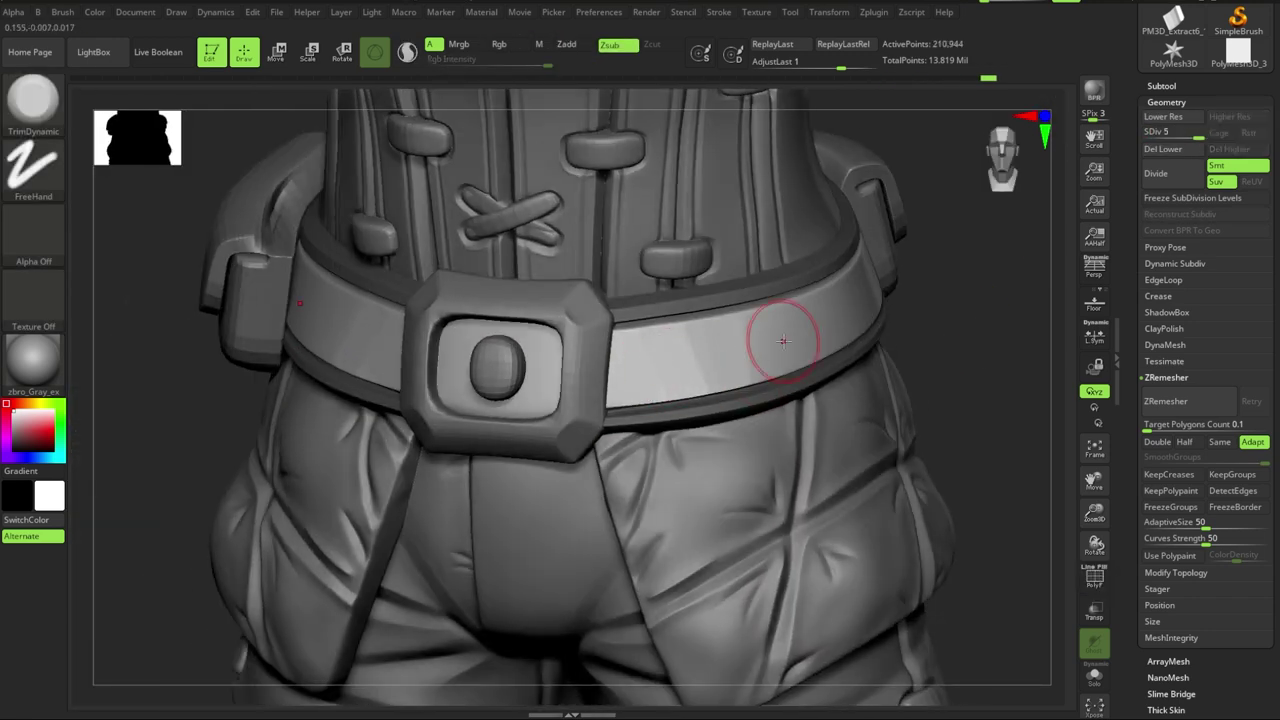
- Solo the belt and orbit around it to see its inner hole and top opening
{"action": "key", "text": "ctrl+shift+s"}
{"action": "left_click_drag", "start_coordinate": [791, 466], "coordinate": [635, 345]}
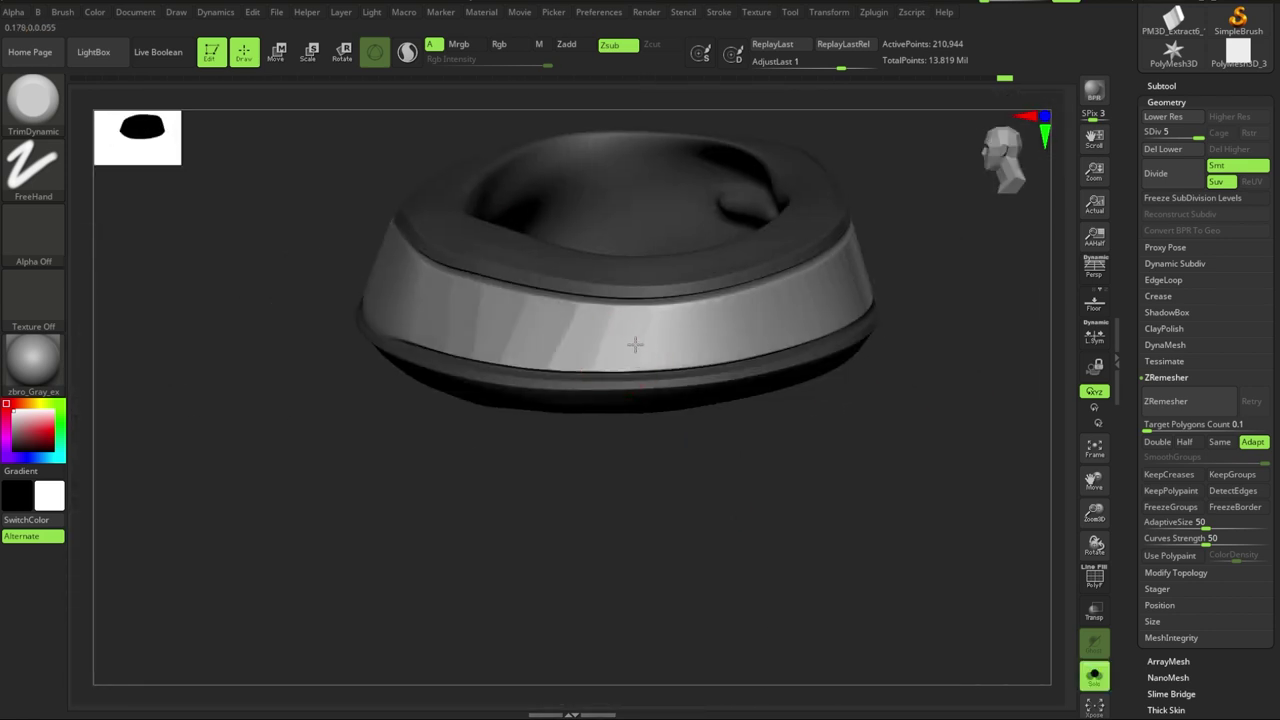
{"action": "mouse_move", "coordinate": [678, 348]}
{"action": "right_mouse_down"}
{"action": "mouse_move", "coordinate": [655, 357]}
{"action": "mouse_move", "coordinate": [670, 399]}
{"action": "right_mouse_up"}
{"action": "right_click_drag", "start_coordinate": [749, 350], "coordinate": [732, 381]}
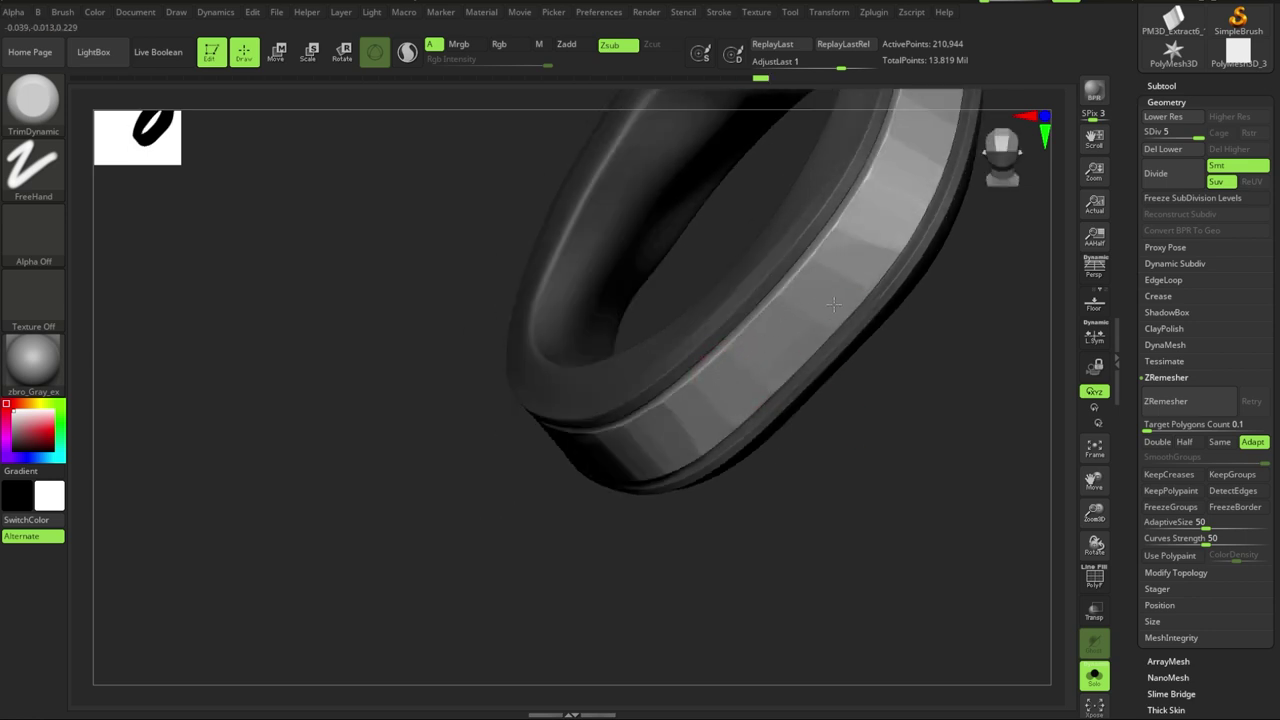
{"action": "mouse_move", "coordinate": [833, 304]}
{"action": "right_mouse_down"}
{"action": "mouse_move", "coordinate": [871, 423]}
{"action": "mouse_move", "coordinate": [650, 410]}
{"action": "right_mouse_up"}
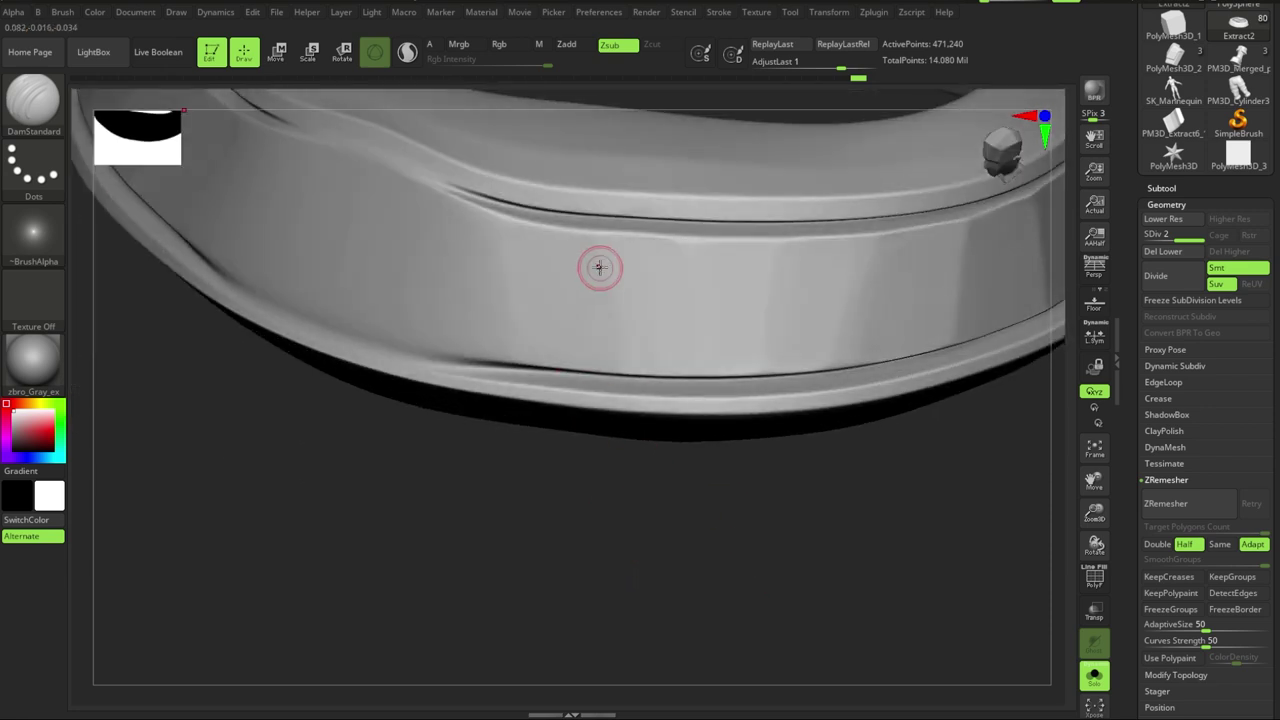
- Orbit the belt to inspect the crease strokes along its band and inner opening
{"action": "right_click_drag", "start_coordinate": [655, 507], "coordinate": [659, 441]}
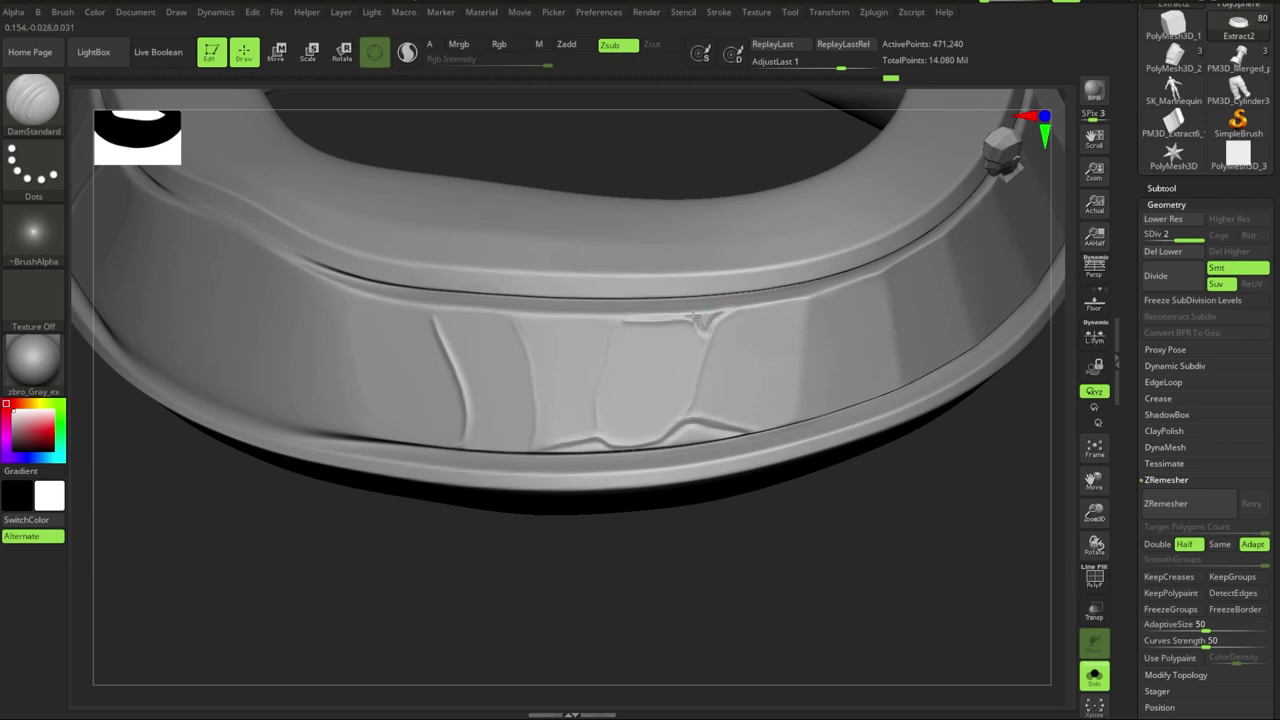
{"action": "right_click_drag", "start_coordinate": [697, 318], "coordinate": [617, 320]}
{"action": "right_click_drag", "start_coordinate": [705, 519], "coordinate": [593, 331]}
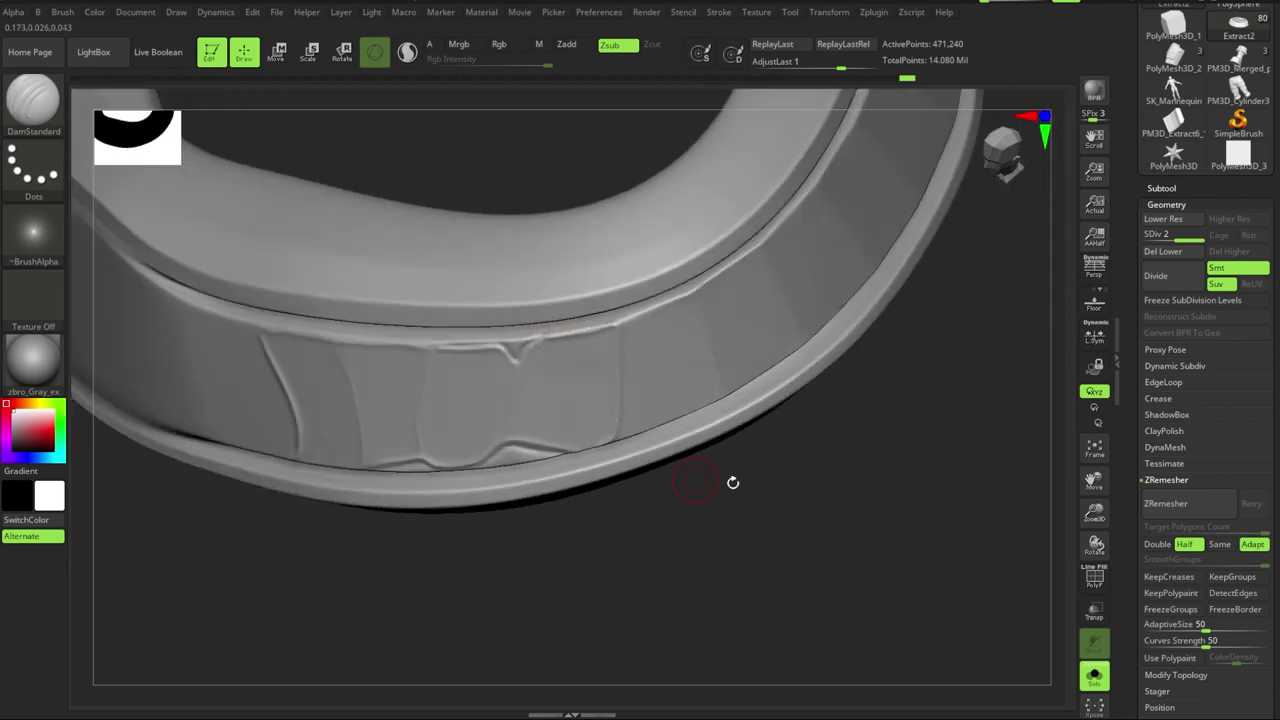
{"action": "right_click_drag", "start_coordinate": [697, 483], "coordinate": [598, 342]}
{"action": "right_click_drag", "start_coordinate": [675, 308], "coordinate": [647, 350]}
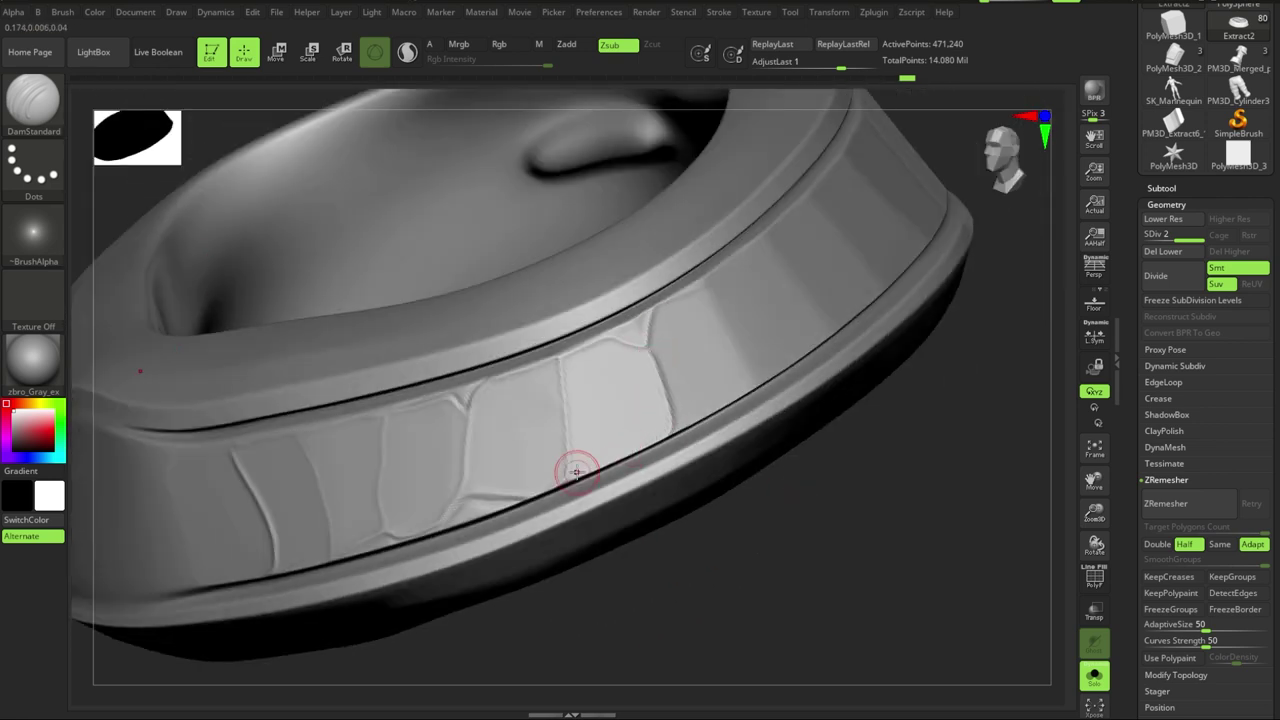
{"action": "right_click_drag", "start_coordinate": [576, 471], "coordinate": [766, 475]}
{"action": "mouse_move", "coordinate": [855, 477]}
{"action": "right_mouse_down"}
{"action": "mouse_move", "coordinate": [620, 390]}
{"action": "mouse_move", "coordinate": [549, 460]}
{"action": "right_mouse_up"}
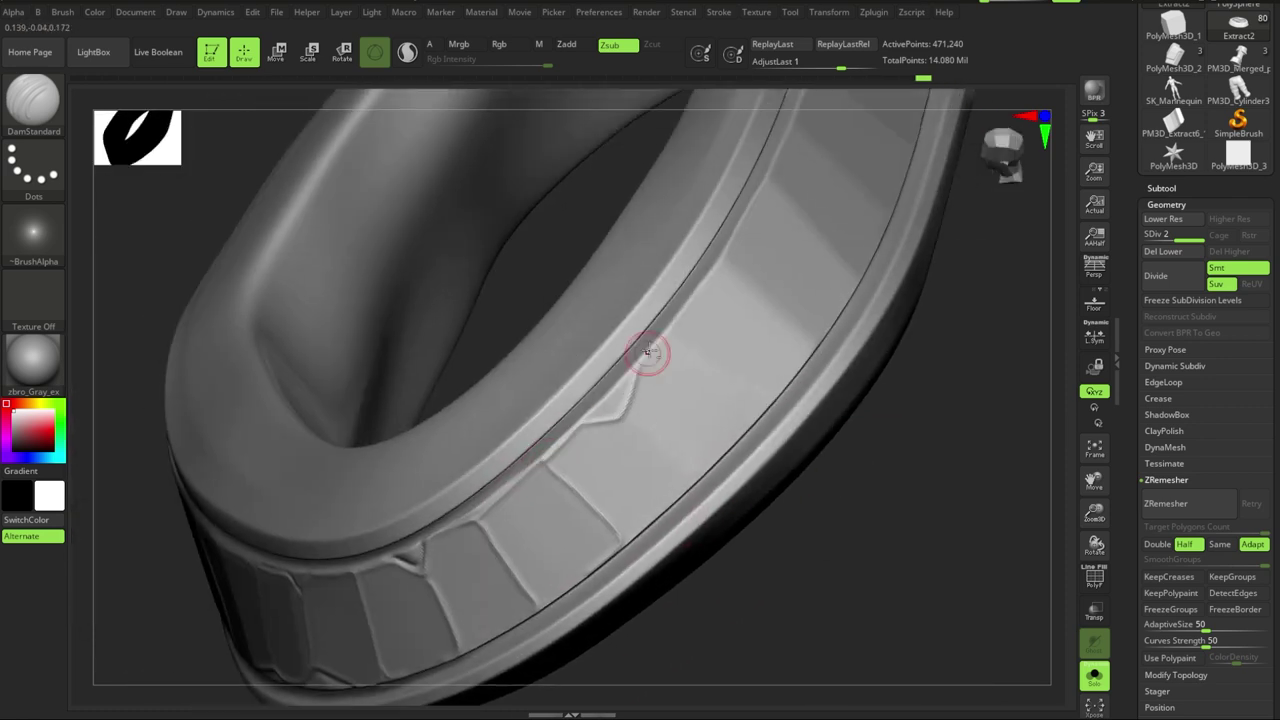
- Orbit the belt from the side and front to check the carved band panels
{"action": "right_click_drag", "start_coordinate": [881, 479], "coordinate": [635, 508]}
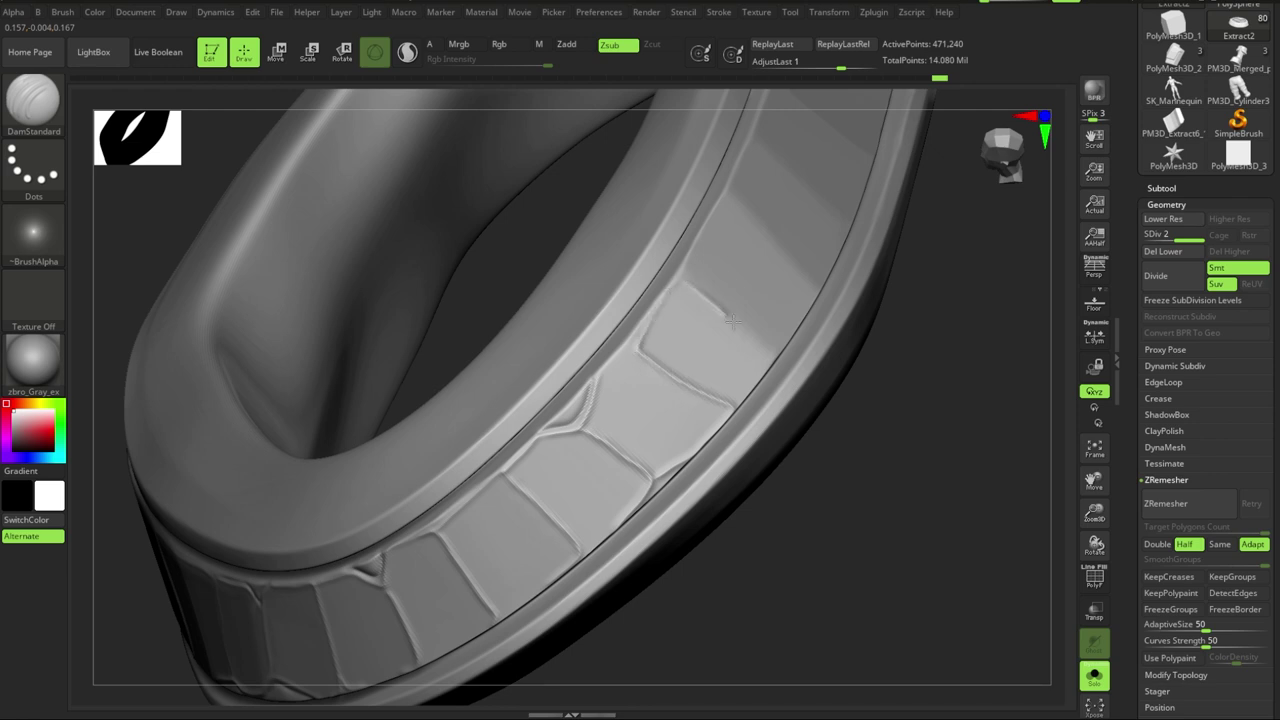
{"action": "mouse_move", "coordinate": [731, 320]}
{"action": "right_mouse_down"}
{"action": "mouse_move", "coordinate": [700, 443]}
{"action": "mouse_move", "coordinate": [669, 474]}
{"action": "mouse_move", "coordinate": [610, 357]}
{"action": "right_mouse_up"}
{"action": "right_click_drag", "start_coordinate": [939, 357], "coordinate": [626, 526]}
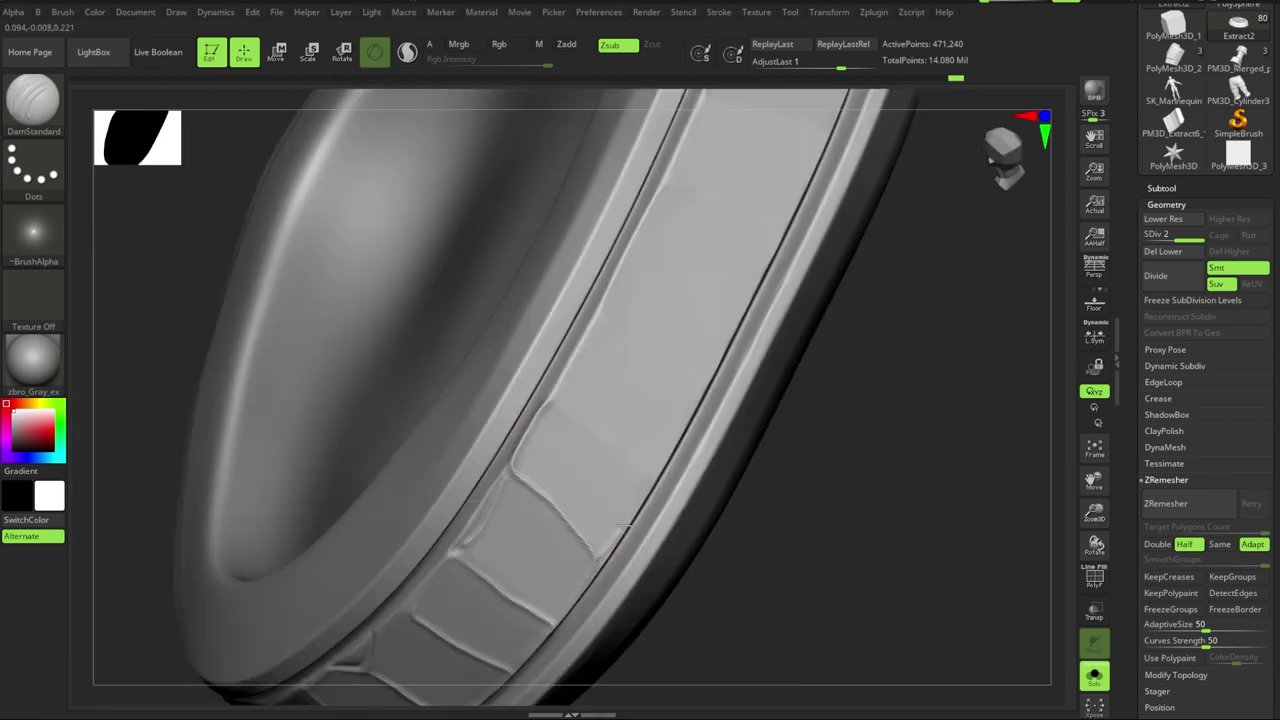
{"action": "right_click_drag", "start_coordinate": [700, 368], "coordinate": [608, 386]}
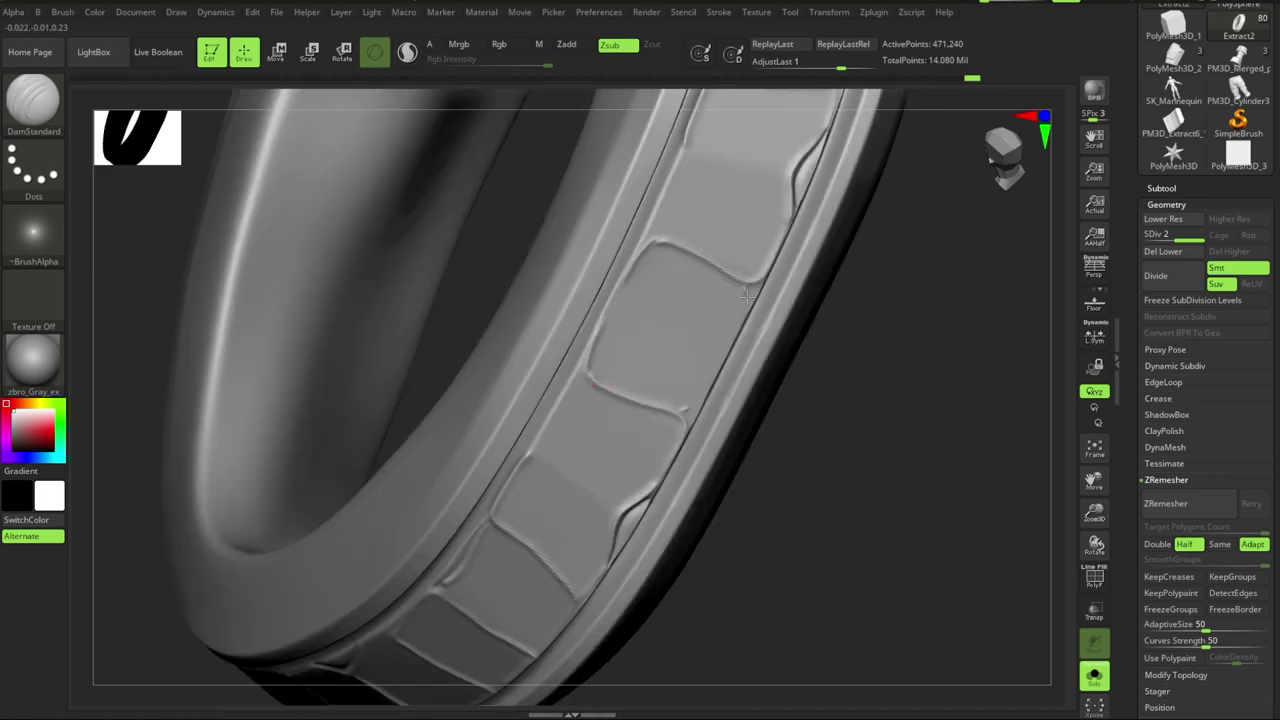
{"action": "mouse_move", "coordinate": [750, 300]}
{"action": "right_mouse_down"}
{"action": "mouse_move", "coordinate": [966, 391]}
{"action": "mouse_move", "coordinate": [797, 623]}
{"action": "right_mouse_up"}
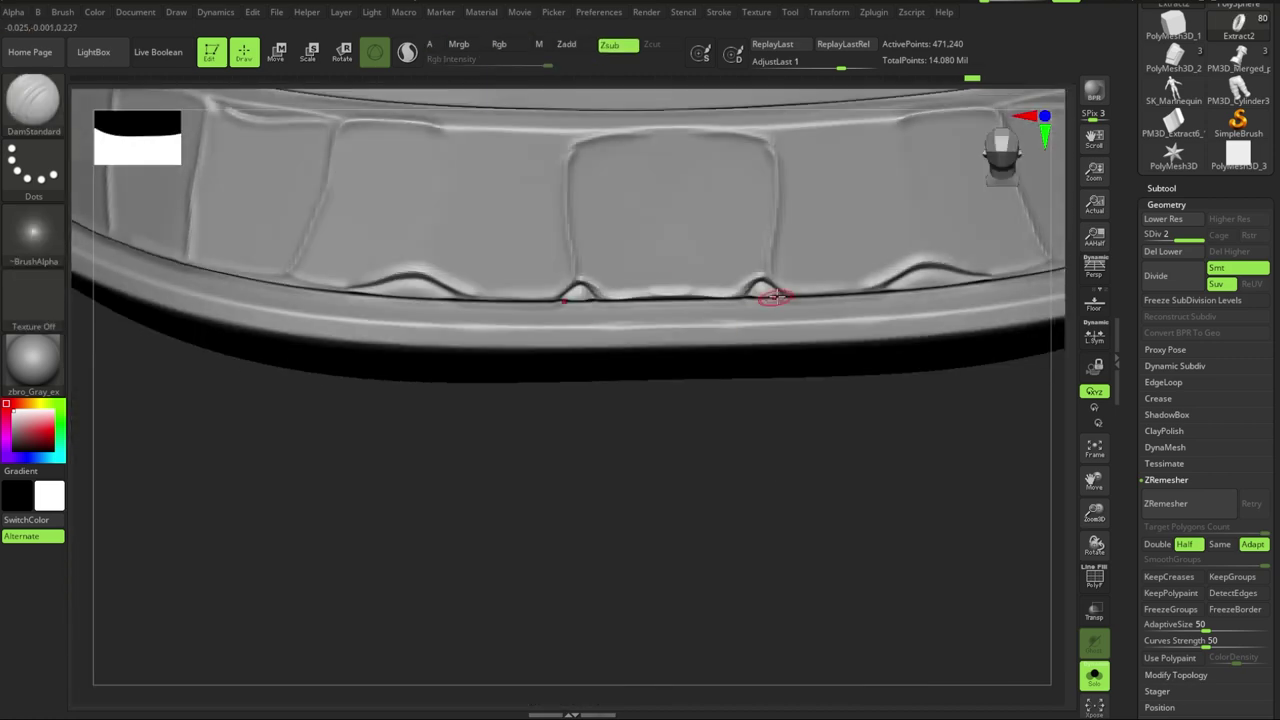
{"action": "right_click_drag", "start_coordinate": [729, 284], "coordinate": [752, 229]}
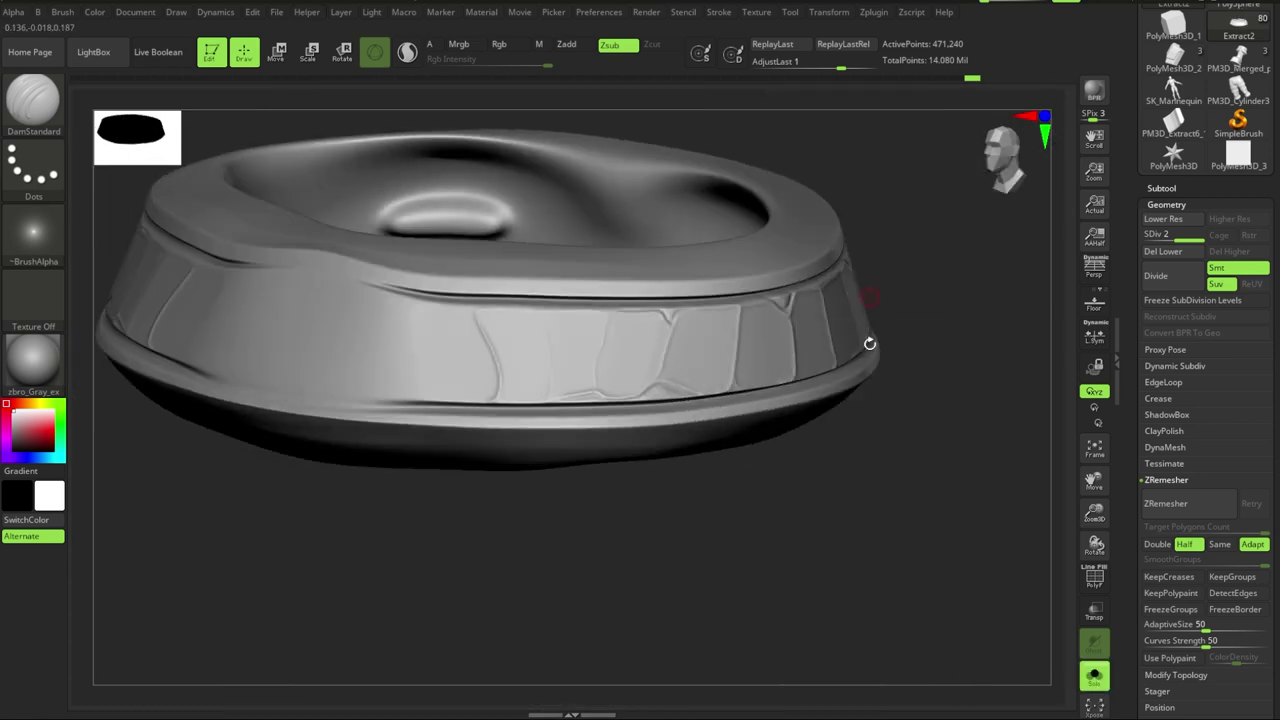
- DynaMesh the belt with Freeze Subdivision Levels, then orbit over its top and inner surface
{"action": "left_click", "coordinate": [814, 403], "text": "ctrl"}
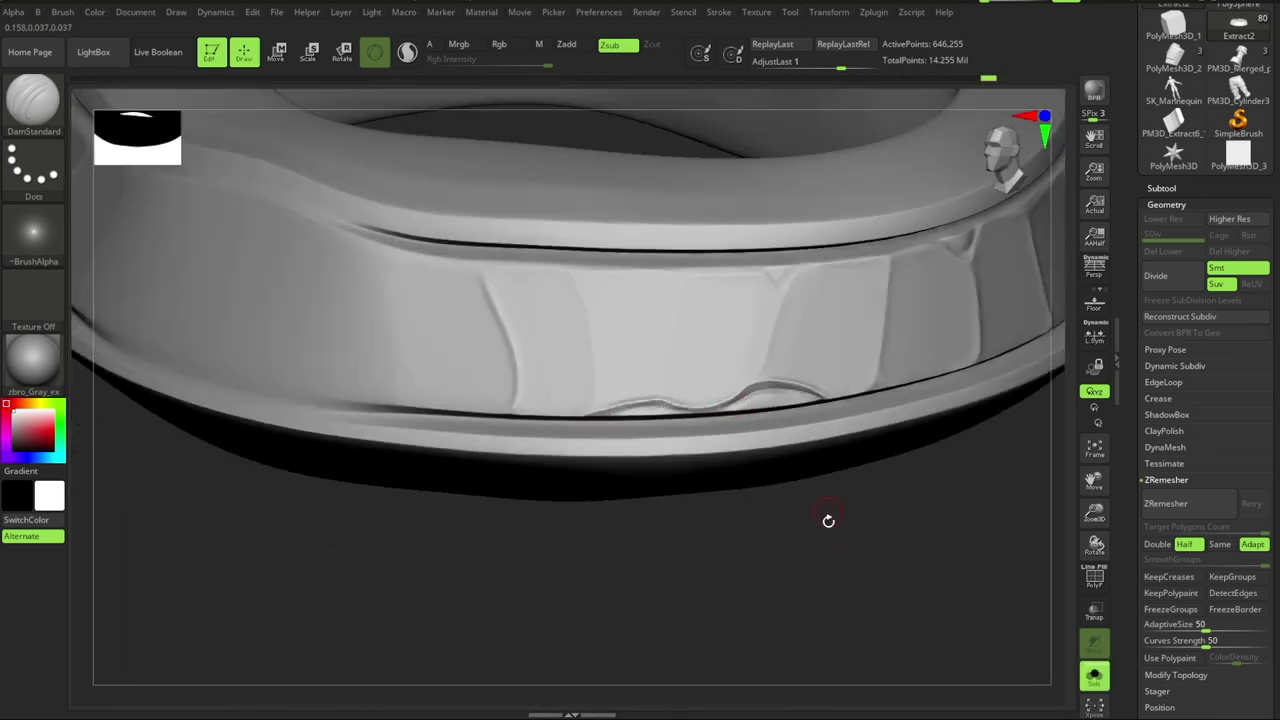
{"action": "left_click_drag", "start_coordinate": [828, 520], "coordinate": [782, 320]}
{"action": "mouse_move", "coordinate": [817, 430]}
{"action": "left_mouse_down"}
{"action": "mouse_move", "coordinate": [814, 366]}
{"action": "mouse_move", "coordinate": [682, 418]}
{"action": "left_mouse_up"}
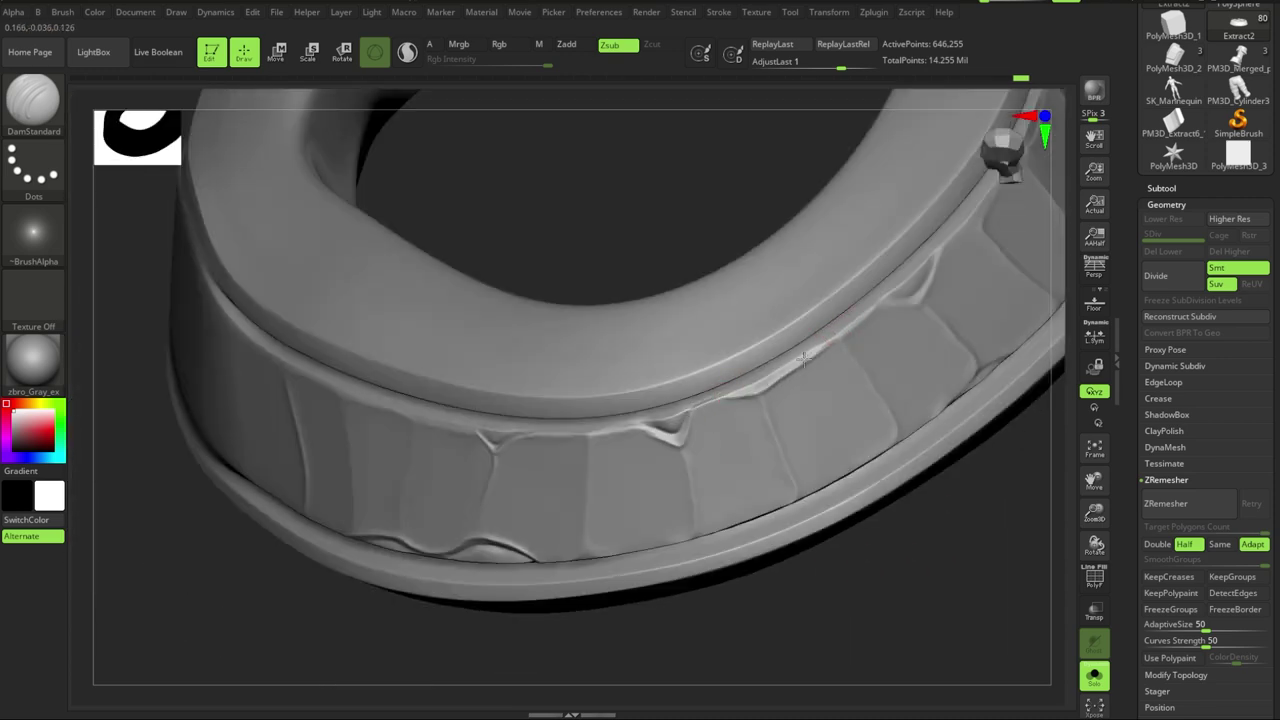
{"action": "mouse_move", "coordinate": [995, 488]}
{"action": "left_mouse_down"}
{"action": "mouse_move", "coordinate": [731, 405]}
{"action": "mouse_move", "coordinate": [877, 480]}
{"action": "mouse_move", "coordinate": [829, 388]}
{"action": "mouse_move", "coordinate": [889, 491]}
{"action": "mouse_move", "coordinate": [746, 401]}
{"action": "mouse_move", "coordinate": [700, 440]}
{"action": "mouse_move", "coordinate": [853, 325]}
{"action": "mouse_move", "coordinate": [954, 480]}
{"action": "mouse_move", "coordinate": [680, 340]}
{"action": "left_mouse_up"}
{"action": "mouse_move", "coordinate": [793, 520]}
{"action": "left_mouse_down"}
{"action": "mouse_move", "coordinate": [584, 424]}
{"action": "mouse_move", "coordinate": [794, 480]}
{"action": "mouse_move", "coordinate": [863, 520]}
{"action": "mouse_move", "coordinate": [814, 537]}
{"action": "mouse_move", "coordinate": [752, 528]}
{"action": "mouse_move", "coordinate": [684, 389]}
{"action": "left_mouse_up"}
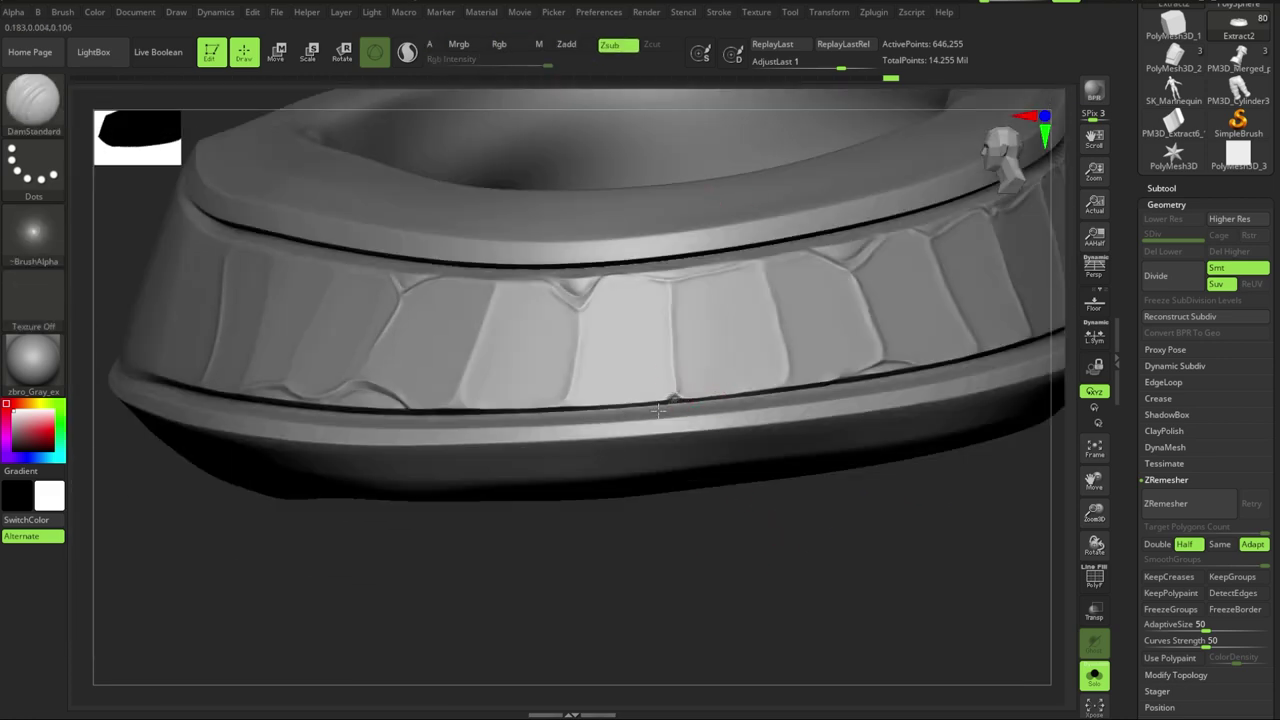
- Move in on the belt's outer band panels, then bring the gloved hand into view
{"action": "mouse_move", "coordinate": [716, 478]}
{"action": "left_mouse_down"}
{"action": "mouse_move", "coordinate": [757, 463]}
{"action": "mouse_move", "coordinate": [649, 569]}
{"action": "mouse_move", "coordinate": [847, 246]}
{"action": "left_mouse_up"}
{"action": "left_click_drag", "start_coordinate": [695, 270], "coordinate": [688, 297]}
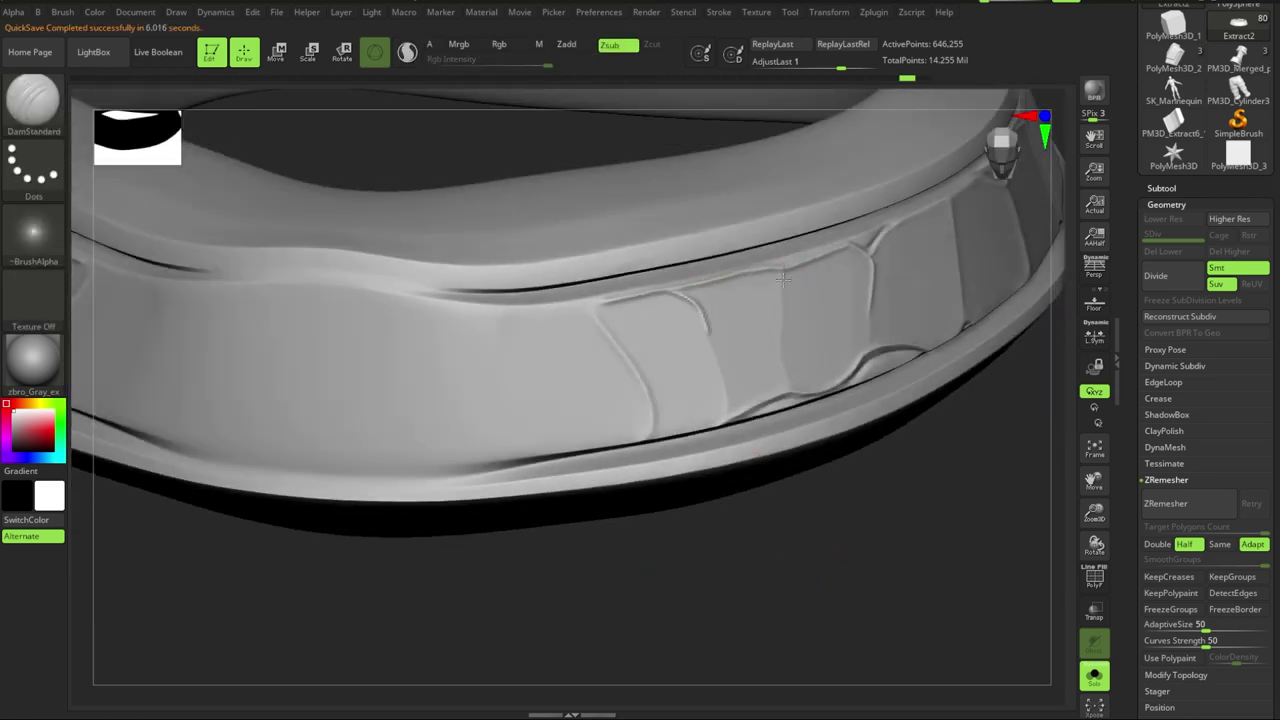
{"action": "mouse_move", "coordinate": [783, 280]}
{"action": "left_mouse_down"}
{"action": "mouse_move", "coordinate": [860, 486]}
{"action": "mouse_move", "coordinate": [800, 557]}
{"action": "mouse_move", "coordinate": [716, 398]}
{"action": "left_mouse_up"}
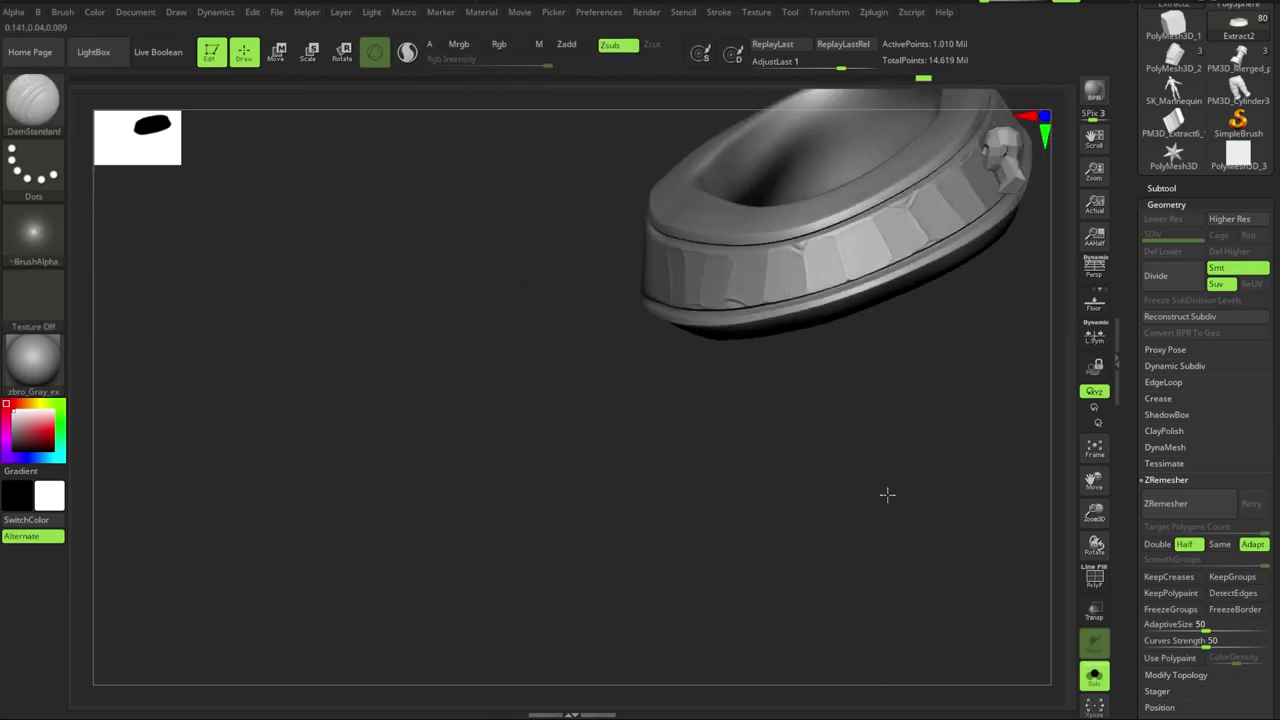
{"action": "mouse_move", "coordinate": [993, 476]}
{"action": "left_mouse_down"}
{"action": "mouse_move", "coordinate": [777, 477]}
{"action": "mouse_move", "coordinate": [983, 434]}
{"action": "mouse_move", "coordinate": [835, 444]}
{"action": "mouse_move", "coordinate": [934, 451]}
{"action": "mouse_move", "coordinate": [791, 454]}
{"action": "mouse_move", "coordinate": [771, 409]}
{"action": "mouse_move", "coordinate": [924, 565]}
{"action": "left_mouse_up"}
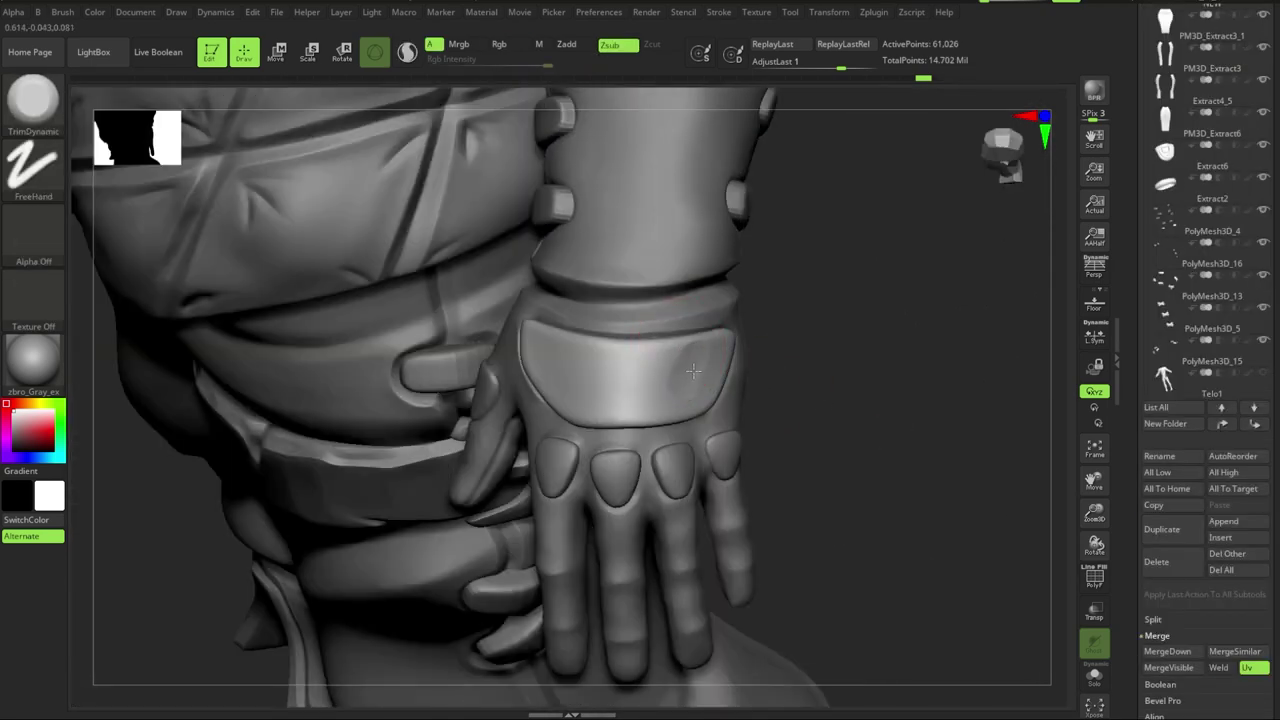
- Orbit around the gloved hand and inspect the isolated glove plate
{"action": "left_click_drag", "start_coordinate": [693, 371], "coordinate": [594, 371]}
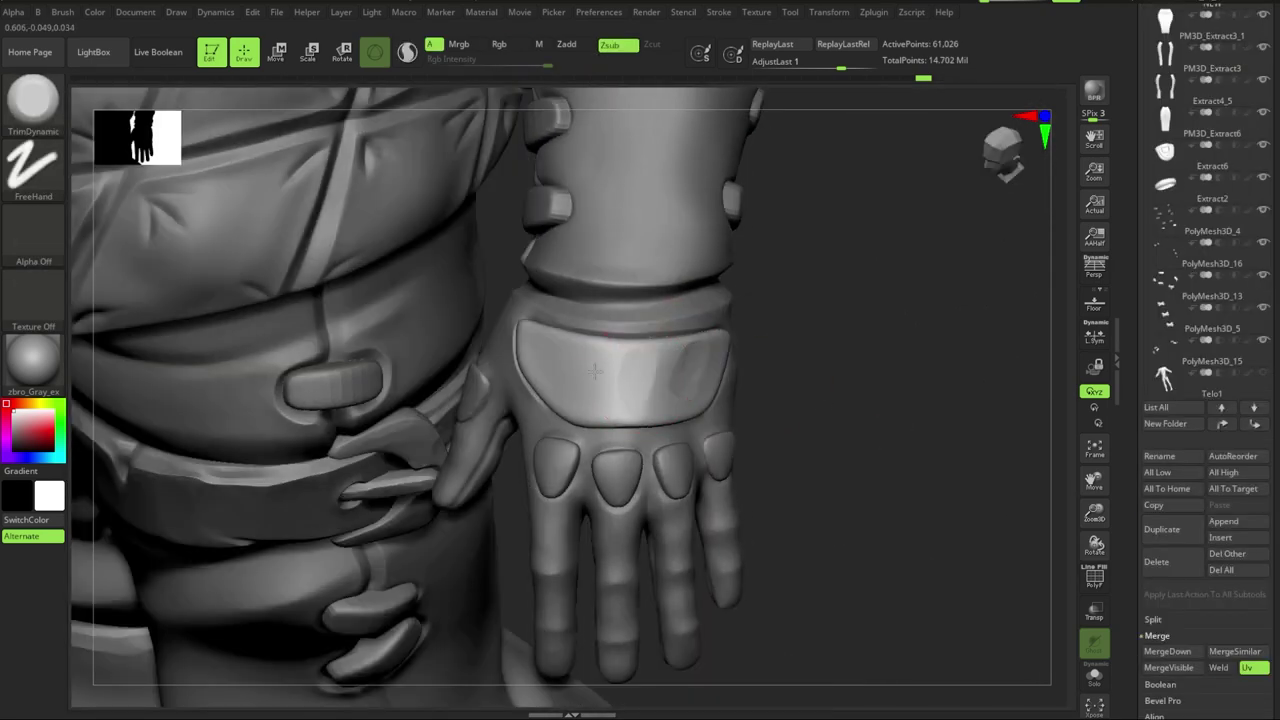
{"action": "left_click_drag", "start_coordinate": [775, 377], "coordinate": [665, 353]}
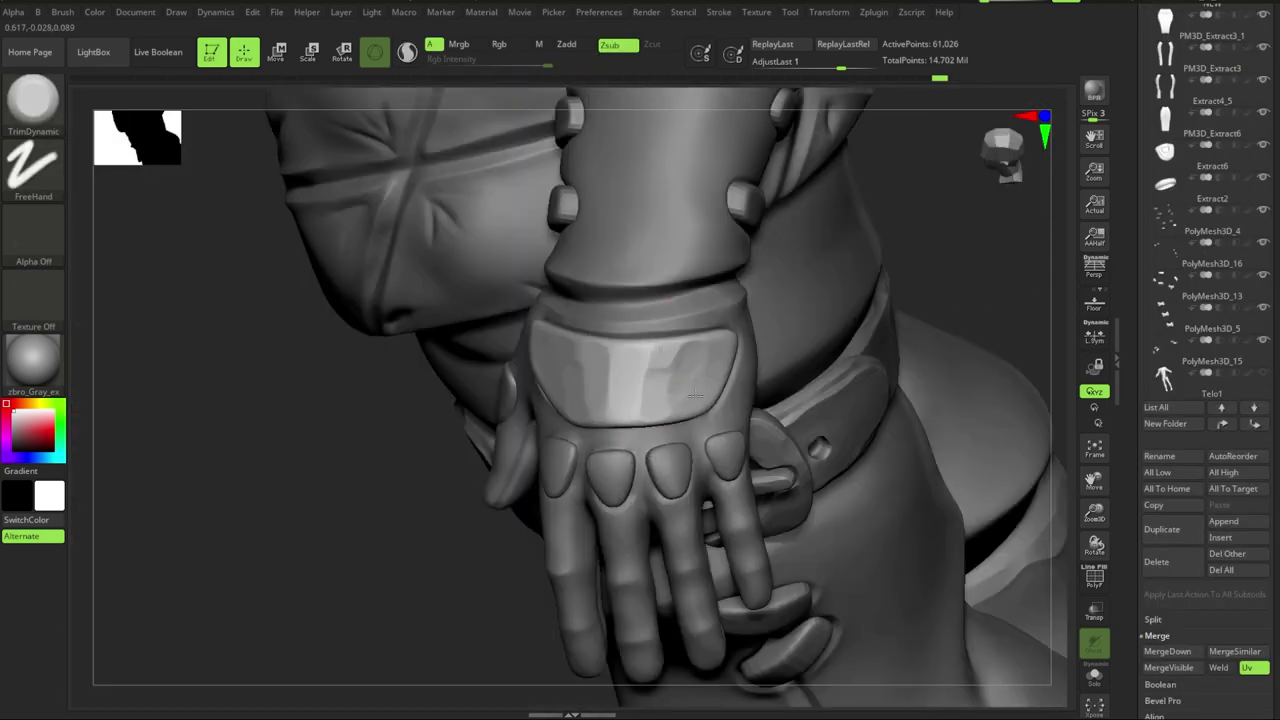
{"action": "left_click_drag", "start_coordinate": [693, 396], "coordinate": [594, 407]}
{"action": "mouse_move", "coordinate": [639, 353]}
{"action": "left_mouse_down"}
{"action": "mouse_move", "coordinate": [690, 349]}
{"action": "mouse_move", "coordinate": [569, 353]}
{"action": "mouse_move", "coordinate": [826, 354]}
{"action": "left_mouse_up"}
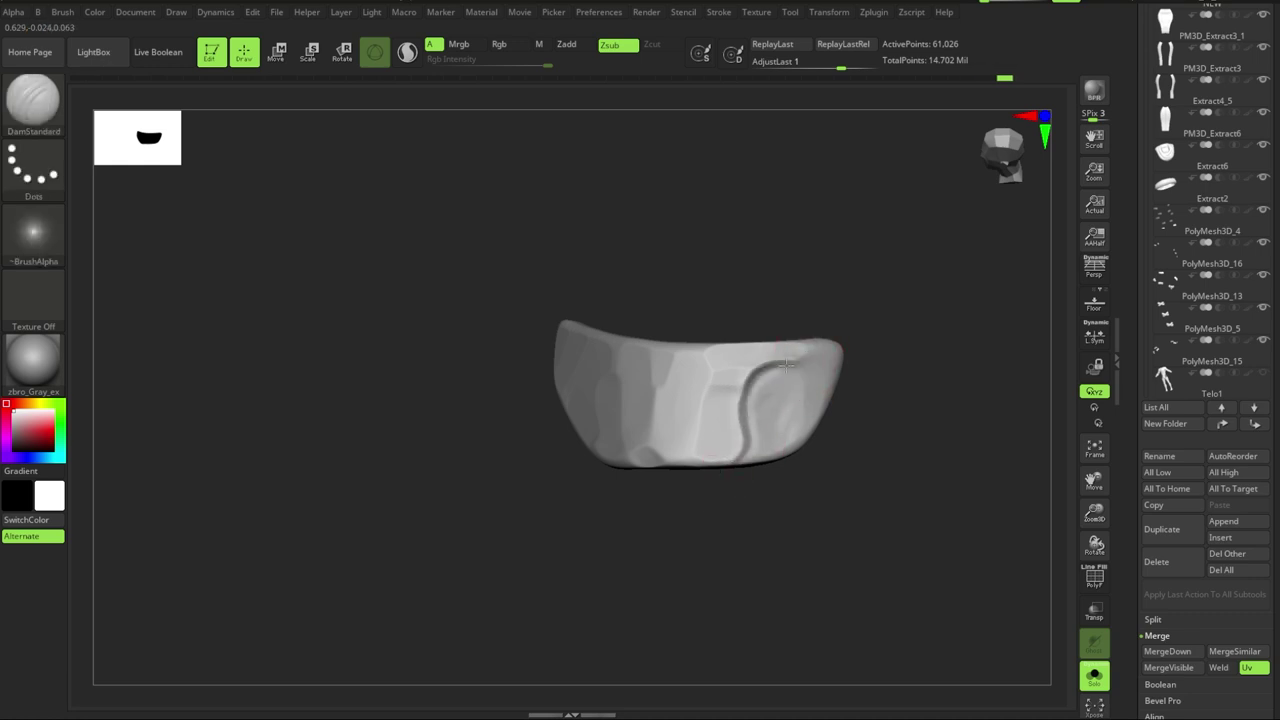
{"action": "mouse_move", "coordinate": [786, 366]}
{"action": "left_mouse_down"}
{"action": "mouse_move", "coordinate": [707, 435]}
{"action": "mouse_move", "coordinate": [652, 436]}
{"action": "left_mouse_up"}
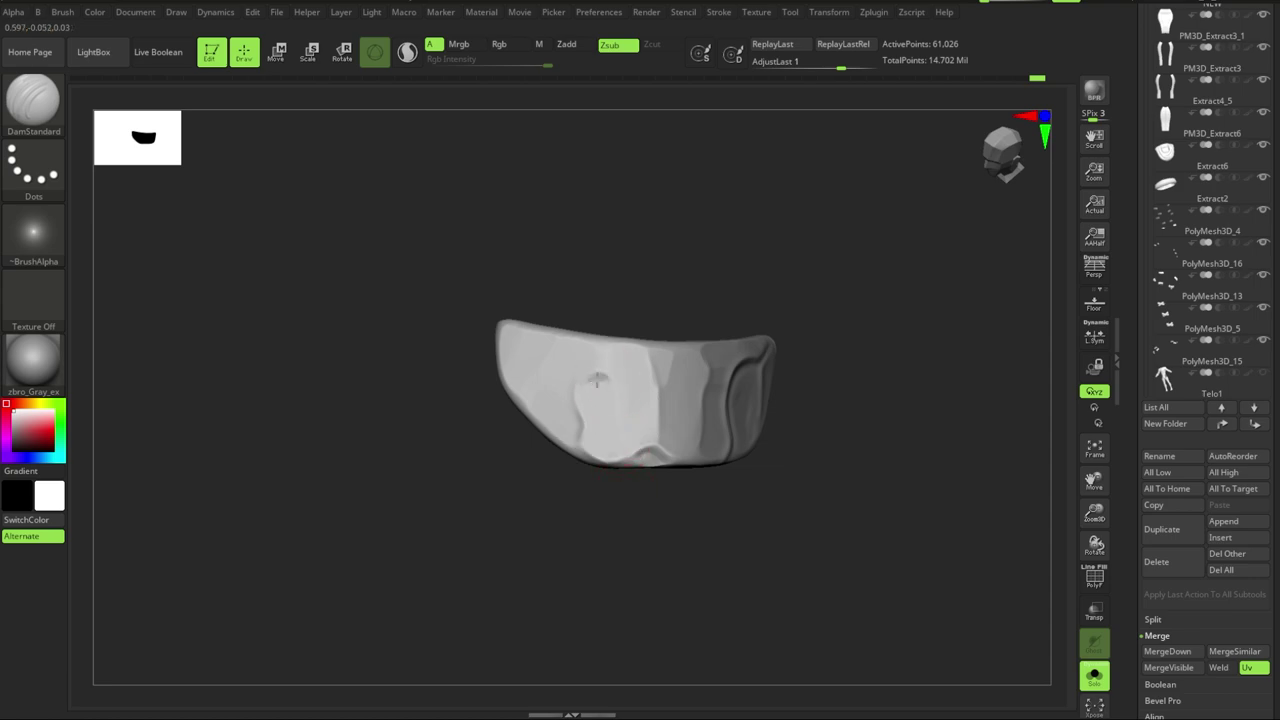
{"action": "mouse_move", "coordinate": [597, 381]}
{"action": "left_mouse_down"}
{"action": "mouse_move", "coordinate": [632, 534]}
{"action": "mouse_move", "coordinate": [669, 526]}
{"action": "left_mouse_up"}
- Exit Solo, select the PolyMesh3D_14 knuckle pad piece, and Solo it
{"action": "key", "text": "space"}
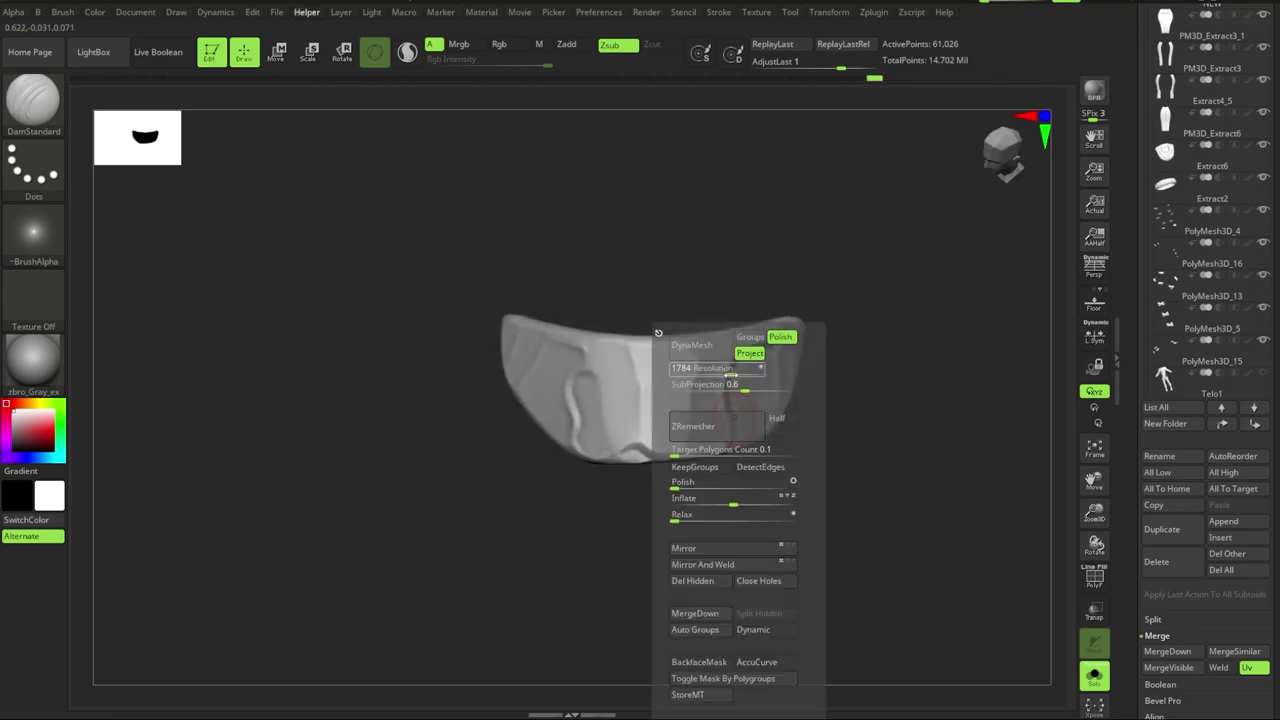
{"action": "key", "text": "shift+s"}
{"action": "mouse_move", "coordinate": [840, 503]}
{"action": "left_mouse_down"}
{"action": "mouse_move", "coordinate": [757, 391]}
{"action": "mouse_move", "coordinate": [794, 417]}
{"action": "mouse_move", "coordinate": [671, 471]}
{"action": "left_mouse_up"}
{"action": "left_click", "coordinate": [671, 471], "text": "alt"}
{"action": "key", "text": "shift+s"}
{"action": "mouse_move", "coordinate": [771, 480]}
{"action": "left_mouse_down"}
{"action": "mouse_move", "coordinate": [670, 357]}
{"action": "mouse_move", "coordinate": [675, 377]}
{"action": "mouse_move", "coordinate": [590, 378]}
{"action": "left_mouse_up"}
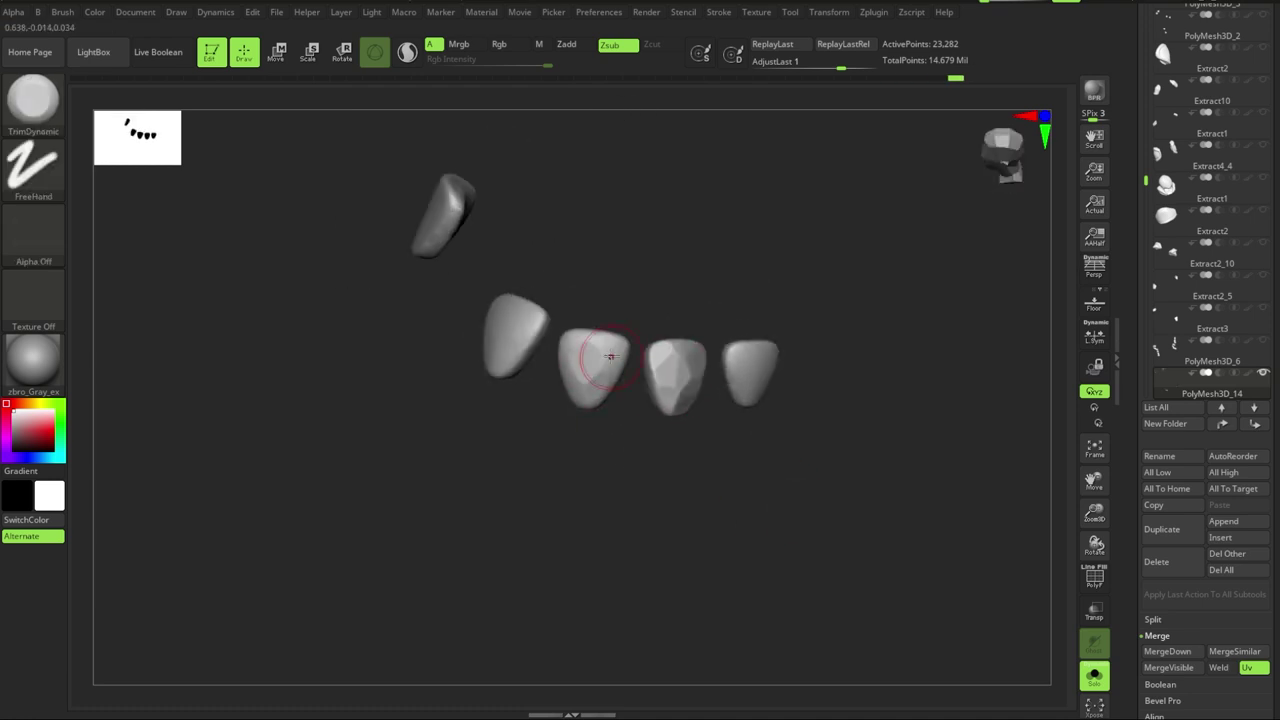
- Shape the four knuckle pads into flat faceted planes, checking them from front and side
{"action": "mouse_move", "coordinate": [579, 335]}
{"action": "left_mouse_down"}
{"action": "mouse_move", "coordinate": [580, 491]}
{"action": "mouse_move", "coordinate": [563, 383]}
{"action": "mouse_move", "coordinate": [600, 371]}
{"action": "mouse_move", "coordinate": [510, 470]}
{"action": "left_mouse_up"}
{"action": "mouse_move", "coordinate": [535, 402]}
{"action": "left_mouse_down"}
{"action": "mouse_move", "coordinate": [614, 320]}
{"action": "mouse_move", "coordinate": [623, 457]}
{"action": "mouse_move", "coordinate": [651, 491]}
{"action": "mouse_move", "coordinate": [626, 487]}
{"action": "left_mouse_up"}
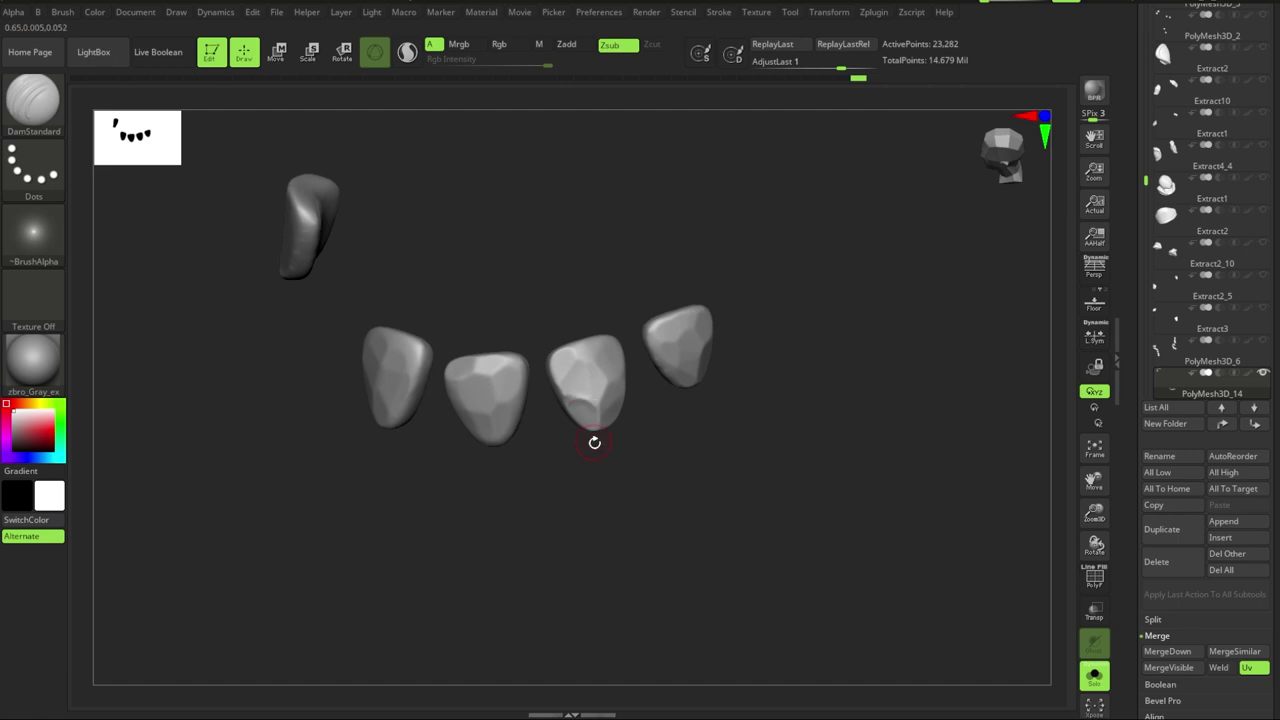
{"action": "mouse_move", "coordinate": [594, 442]}
{"action": "left_mouse_down"}
{"action": "mouse_move", "coordinate": [623, 429]}
{"action": "mouse_move", "coordinate": [569, 489]}
{"action": "mouse_move", "coordinate": [560, 443]}
{"action": "mouse_move", "coordinate": [574, 401]}
{"action": "mouse_move", "coordinate": [517, 494]}
{"action": "mouse_move", "coordinate": [563, 403]}
{"action": "mouse_move", "coordinate": [637, 447]}
{"action": "left_mouse_up"}
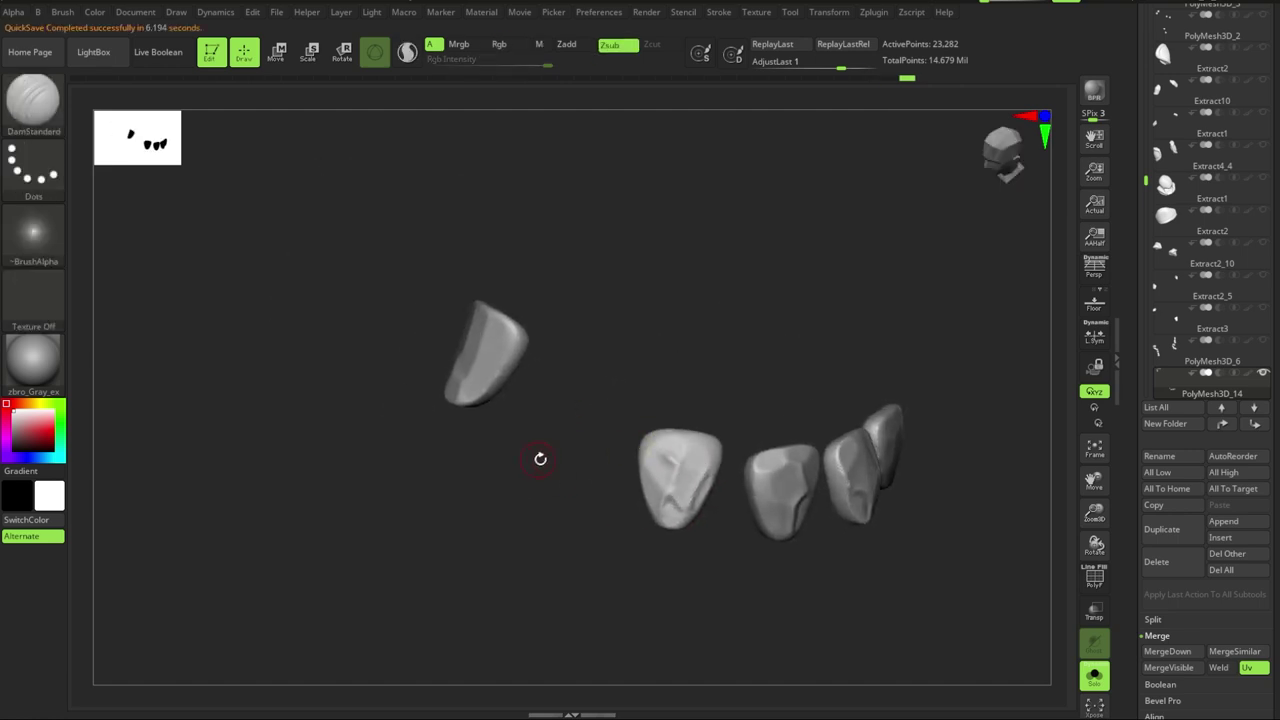
{"action": "mouse_move", "coordinate": [540, 458]}
{"action": "left_mouse_down"}
{"action": "mouse_move", "coordinate": [571, 353]}
{"action": "mouse_move", "coordinate": [722, 344]}
{"action": "left_mouse_up"}
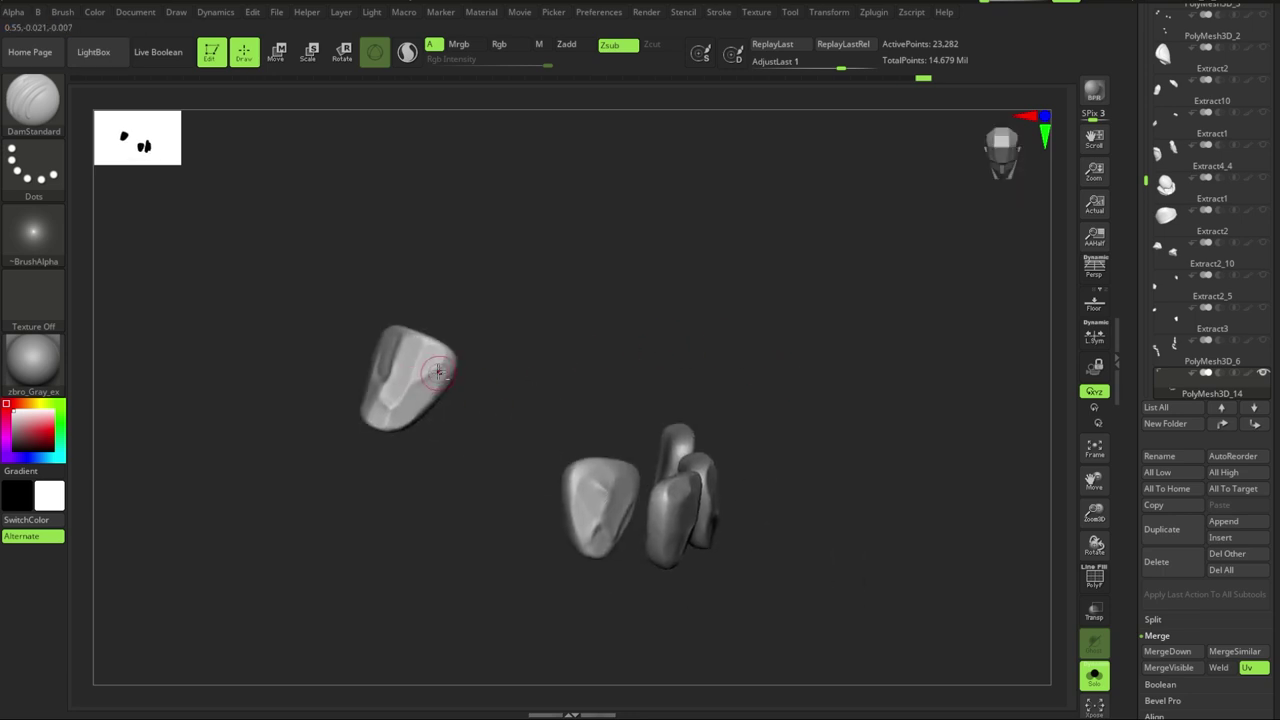
{"action": "mouse_move", "coordinate": [437, 371]}
{"action": "left_mouse_down"}
{"action": "mouse_move", "coordinate": [709, 400]}
{"action": "mouse_move", "coordinate": [540, 467]}
{"action": "mouse_move", "coordinate": [626, 537]}
{"action": "mouse_move", "coordinate": [602, 357]}
{"action": "left_mouse_up"}
{"action": "right_click", "coordinate": [602, 357]}
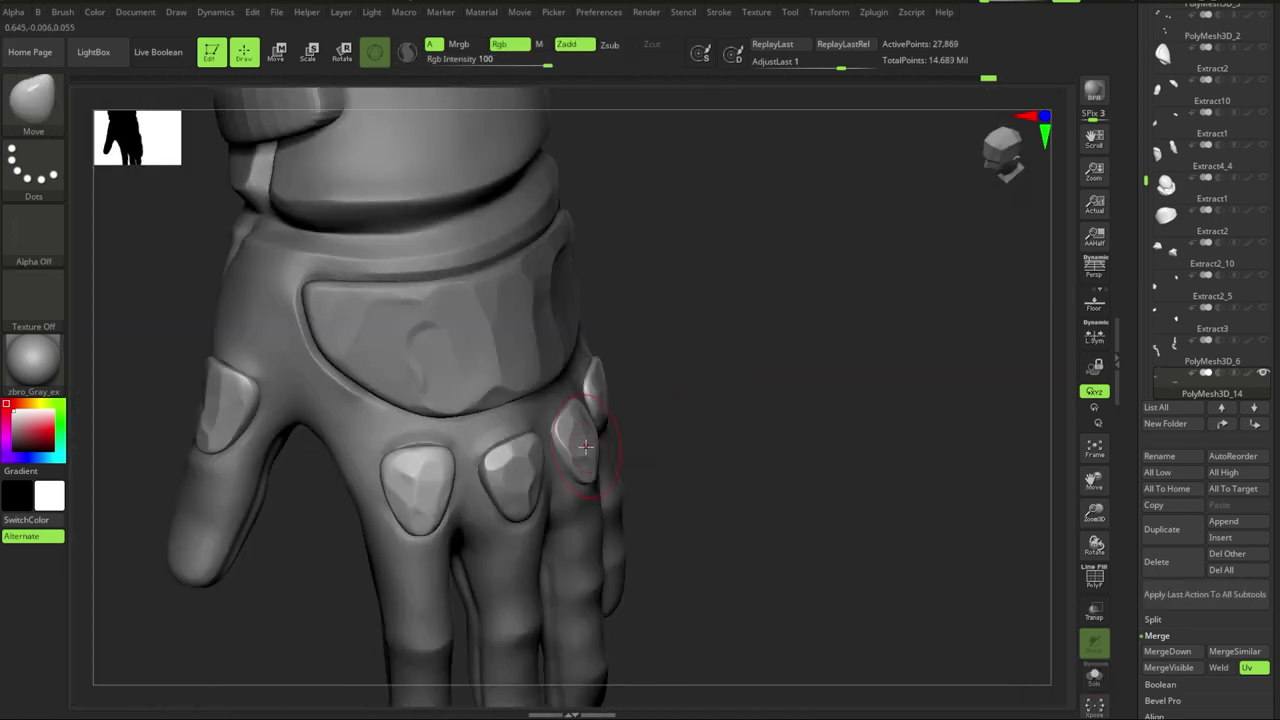
- Orbit from a low view of the hand out to a full-body angle showing the character's back and side
{"action": "mouse_move", "coordinate": [600, 415]}
{"action": "left_mouse_down"}
{"action": "mouse_move", "coordinate": [780, 309]}
{"action": "mouse_move", "coordinate": [493, 454]}
{"action": "left_mouse_up"}
{"action": "mouse_move", "coordinate": [603, 384]}
{"action": "left_mouse_down"}
{"action": "mouse_move", "coordinate": [480, 309]}
{"action": "mouse_move", "coordinate": [638, 336]}
{"action": "mouse_move", "coordinate": [471, 429]}
{"action": "mouse_move", "coordinate": [486, 451]}
{"action": "mouse_move", "coordinate": [772, 338]}
{"action": "mouse_move", "coordinate": [789, 289]}
{"action": "mouse_move", "coordinate": [857, 363]}
{"action": "mouse_move", "coordinate": [529, 443]}
{"action": "mouse_move", "coordinate": [651, 480]}
{"action": "mouse_move", "coordinate": [768, 580]}
{"action": "mouse_move", "coordinate": [857, 537]}
{"action": "left_mouse_up"}
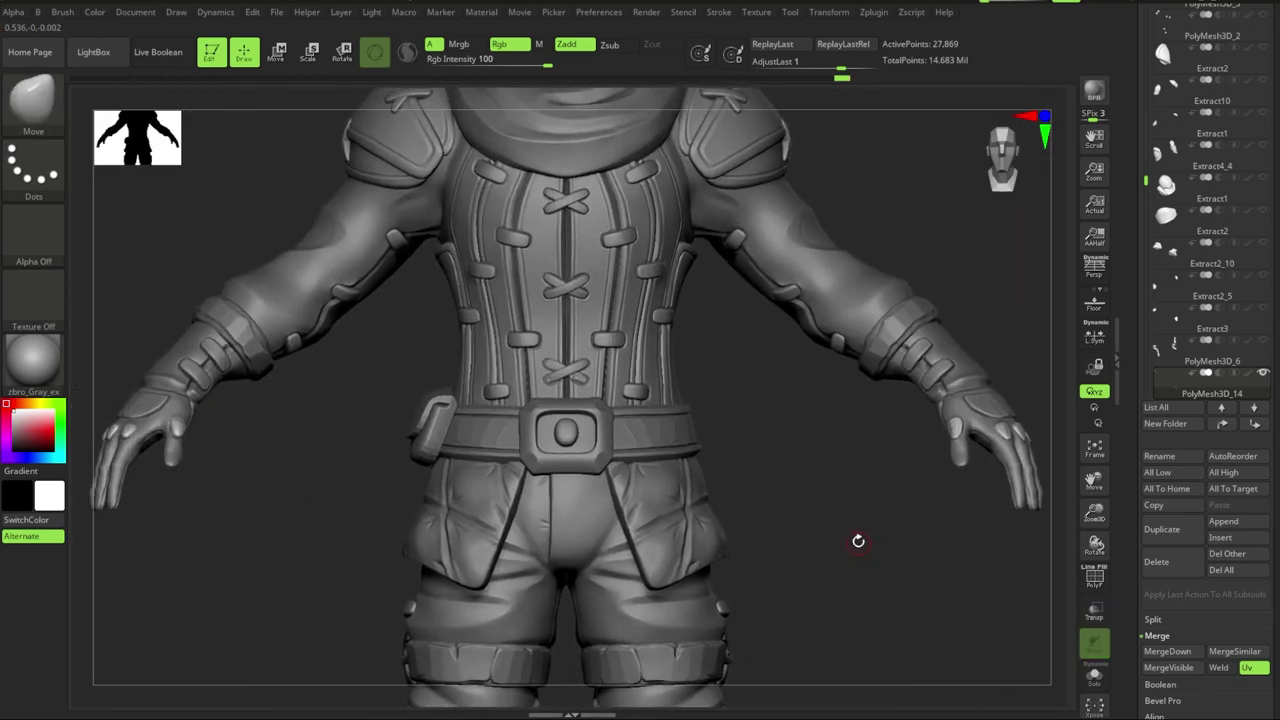
{"action": "mouse_move", "coordinate": [808, 463]}
{"action": "left_mouse_down"}
{"action": "mouse_move", "coordinate": [883, 517]}
{"action": "mouse_move", "coordinate": [930, 530]}
{"action": "left_mouse_up"}
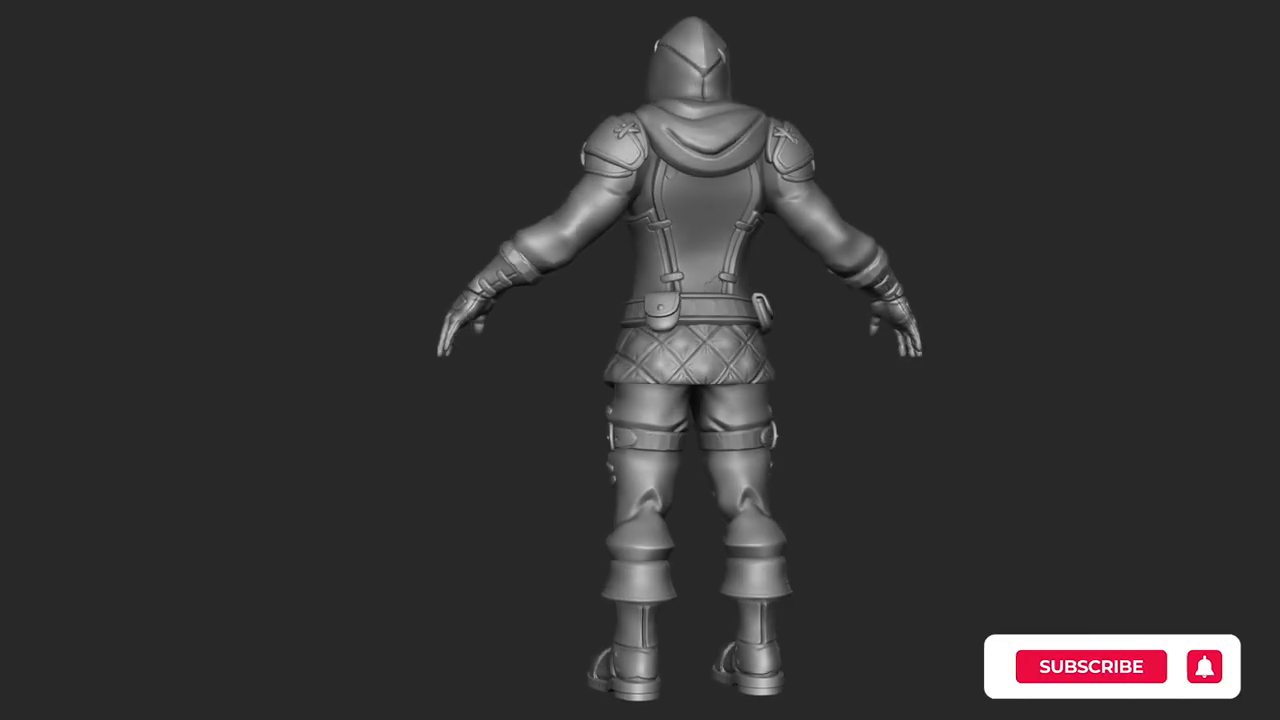